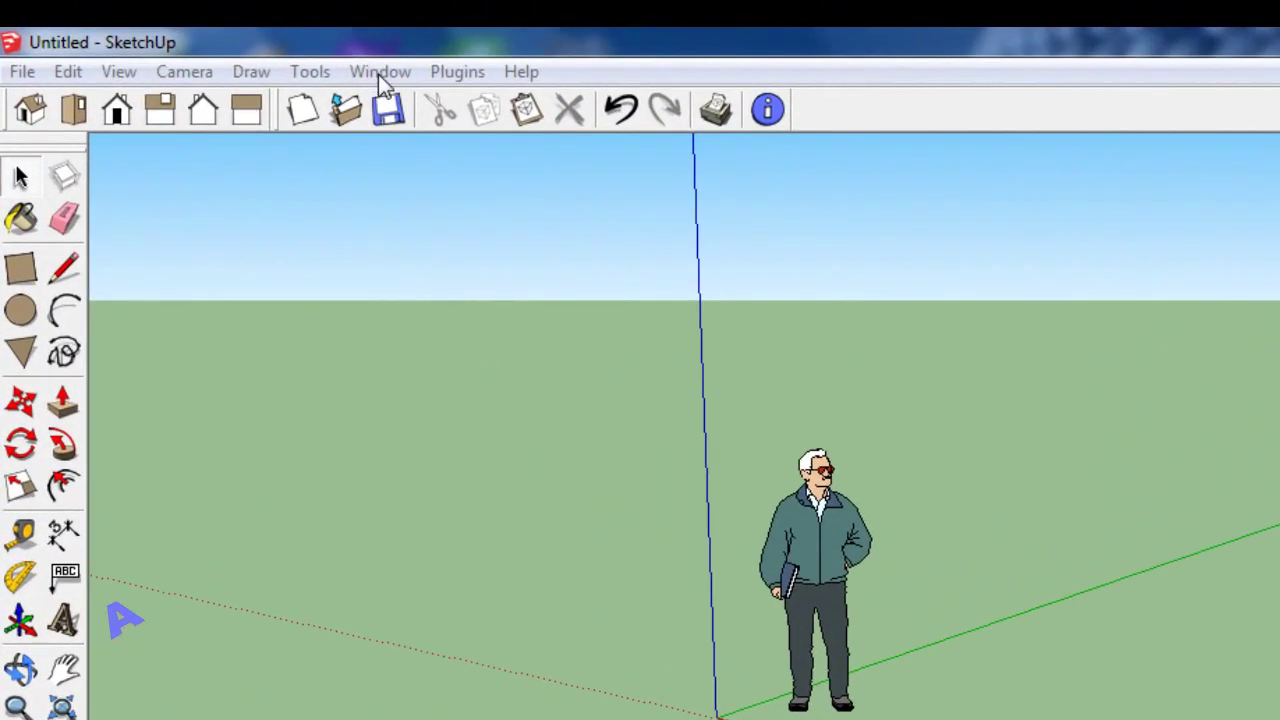
In Model Info > Units, choose Decimal format, Centimeters and 0cm precision.
click(379, 74)
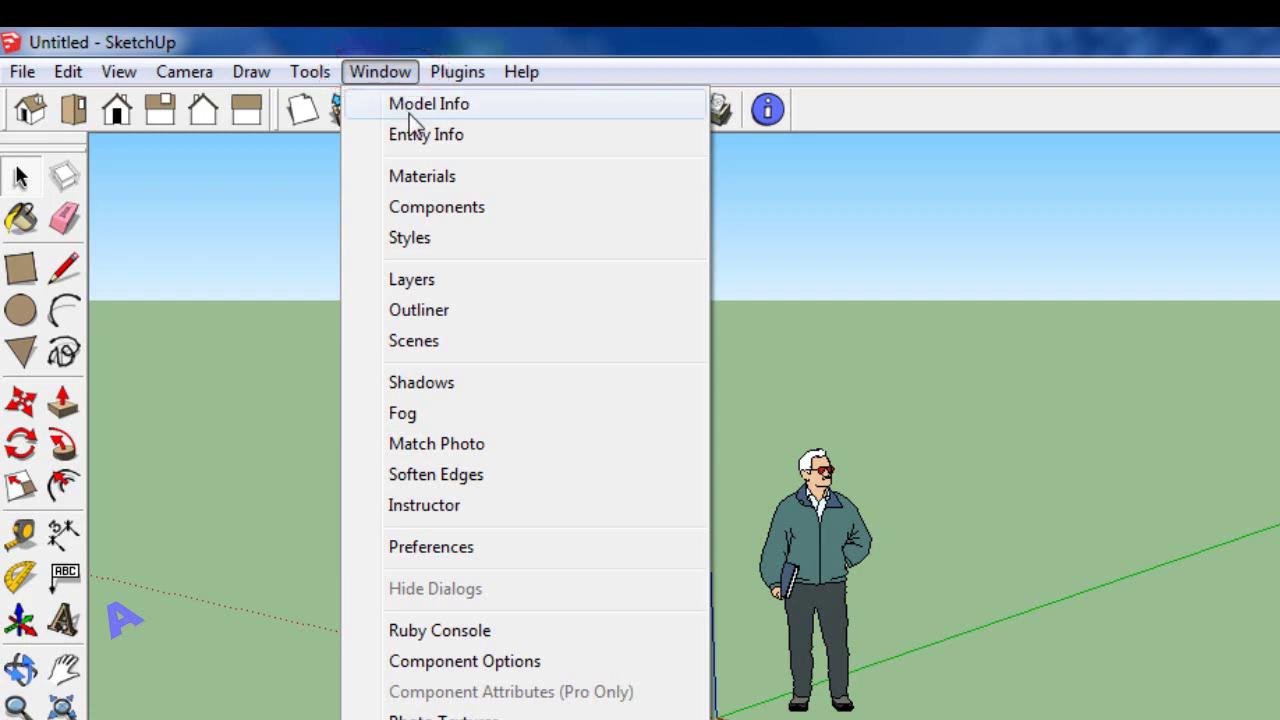
click(409, 106)
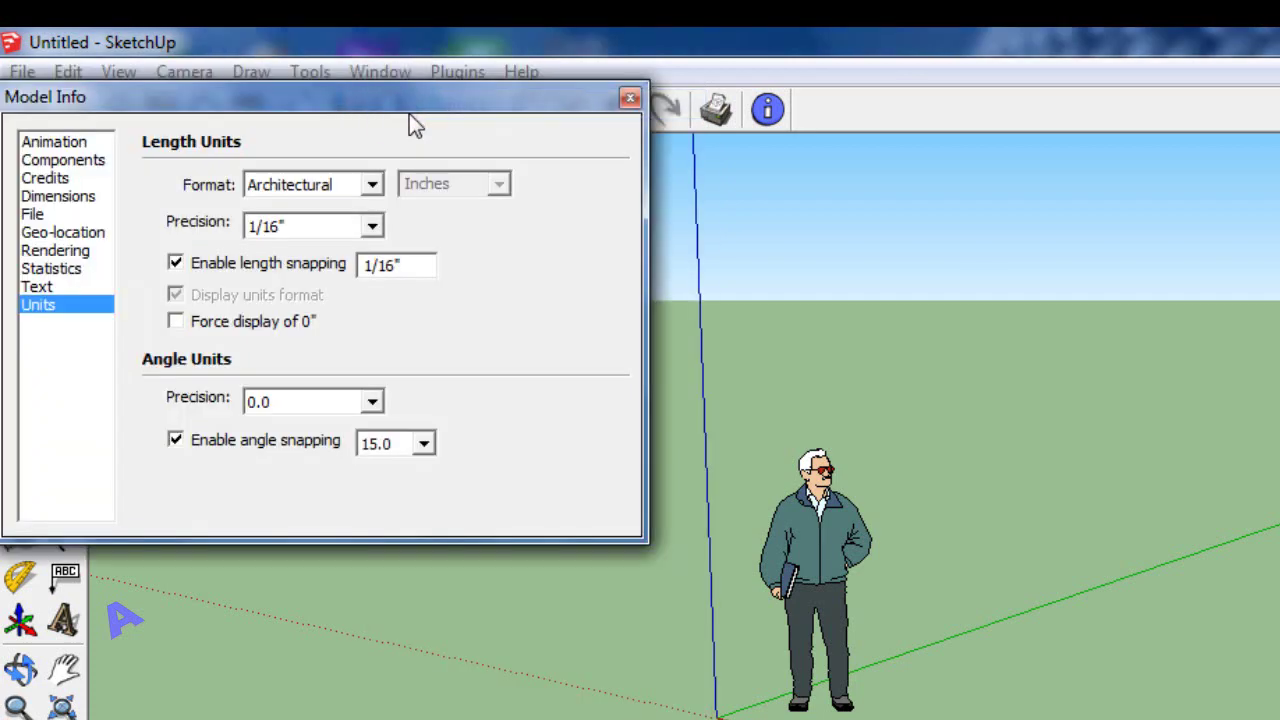
click(373, 186)
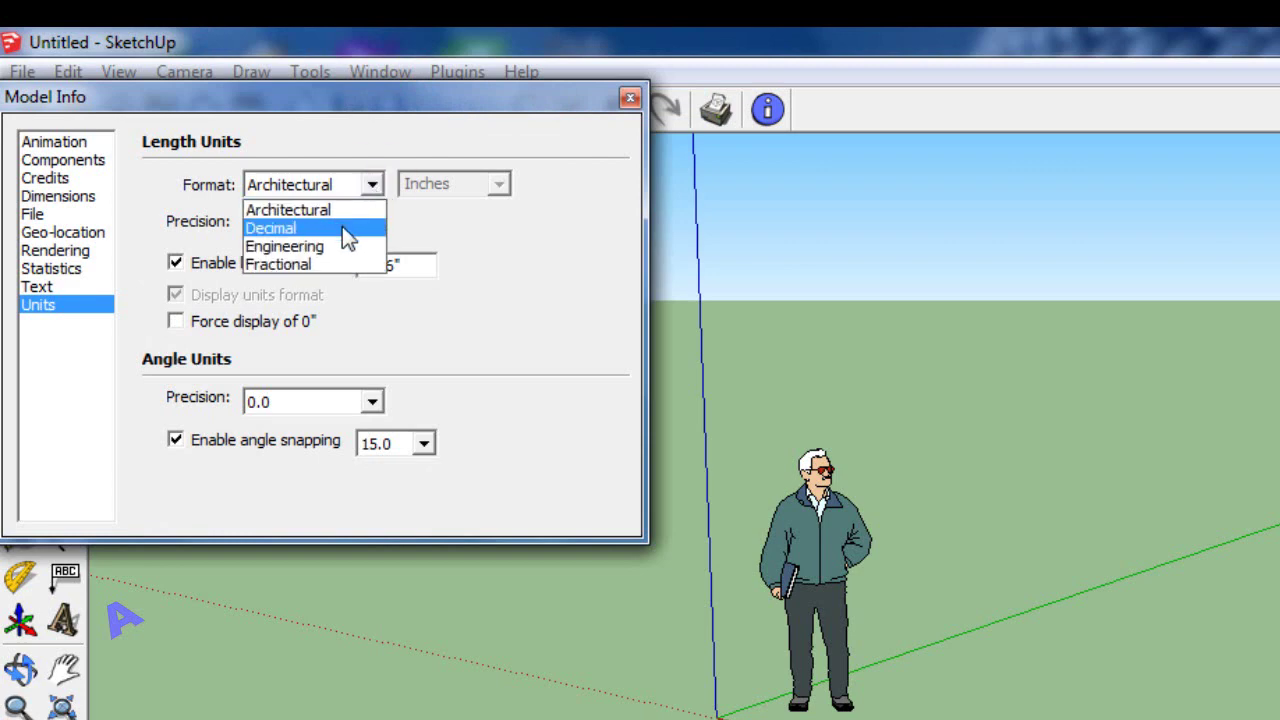
click(342, 228)
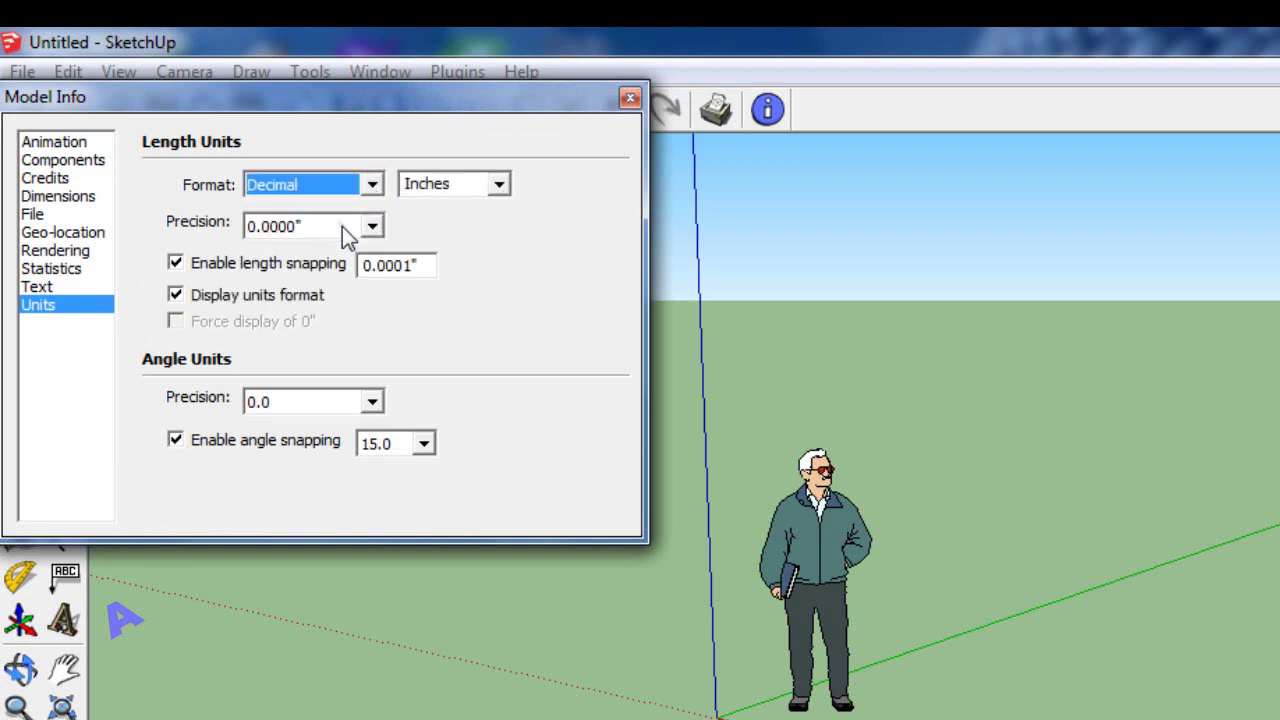
click(498, 186)
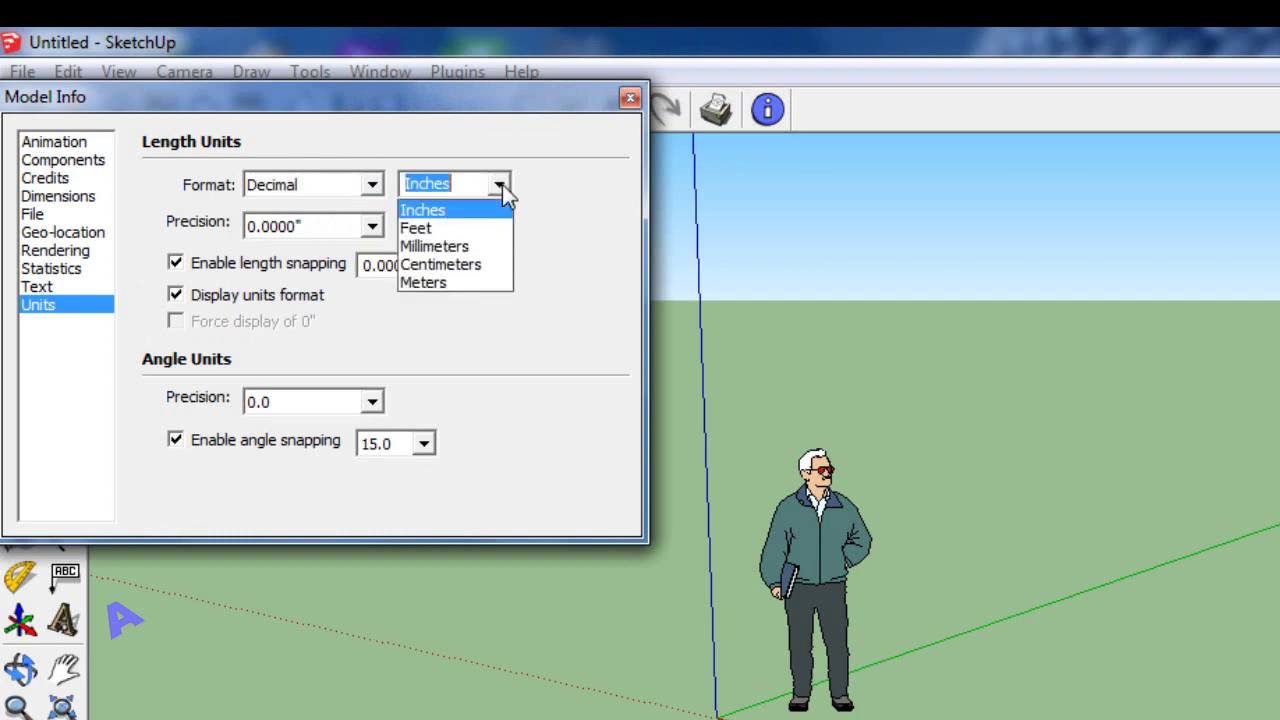
click(490, 265)
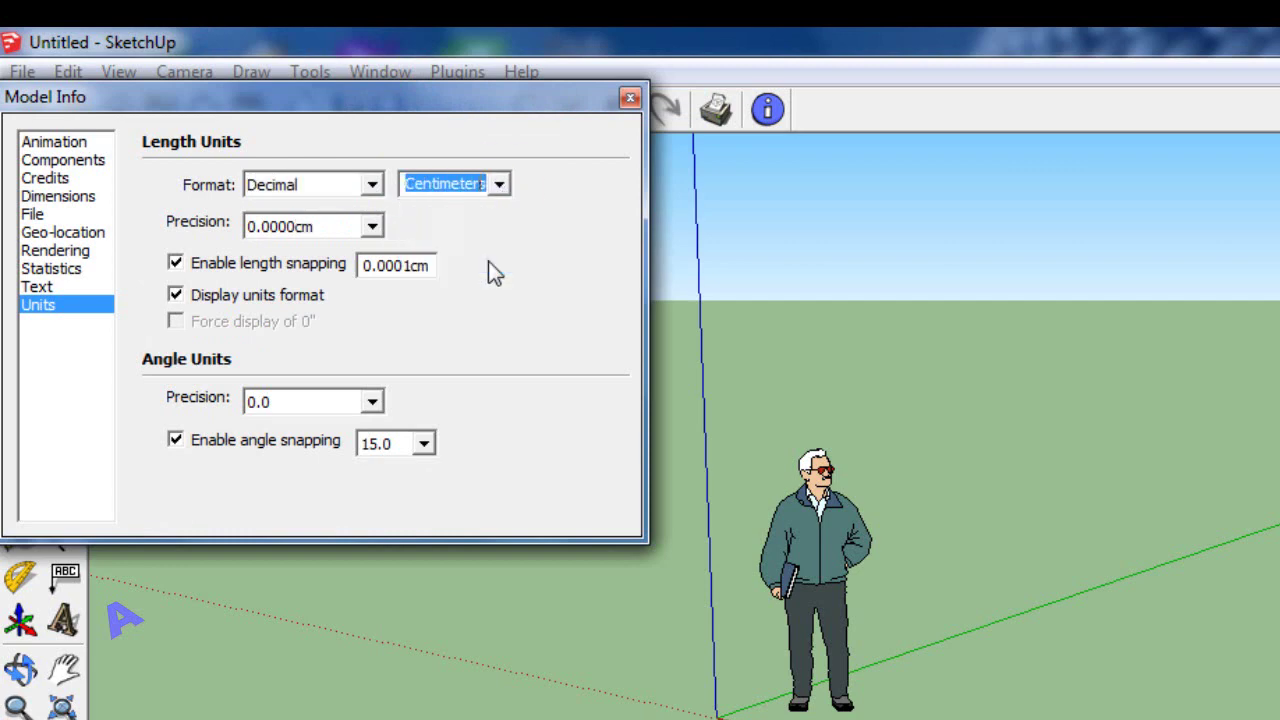
click(374, 230)
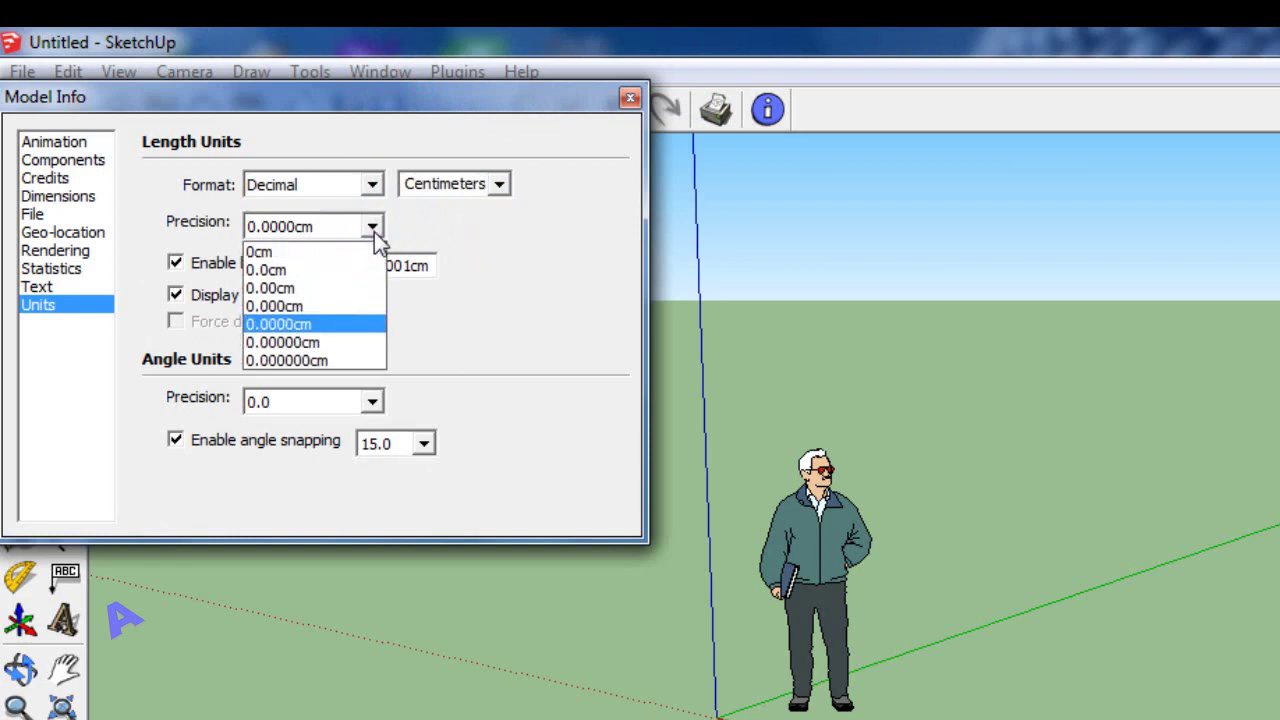
click(318, 251)
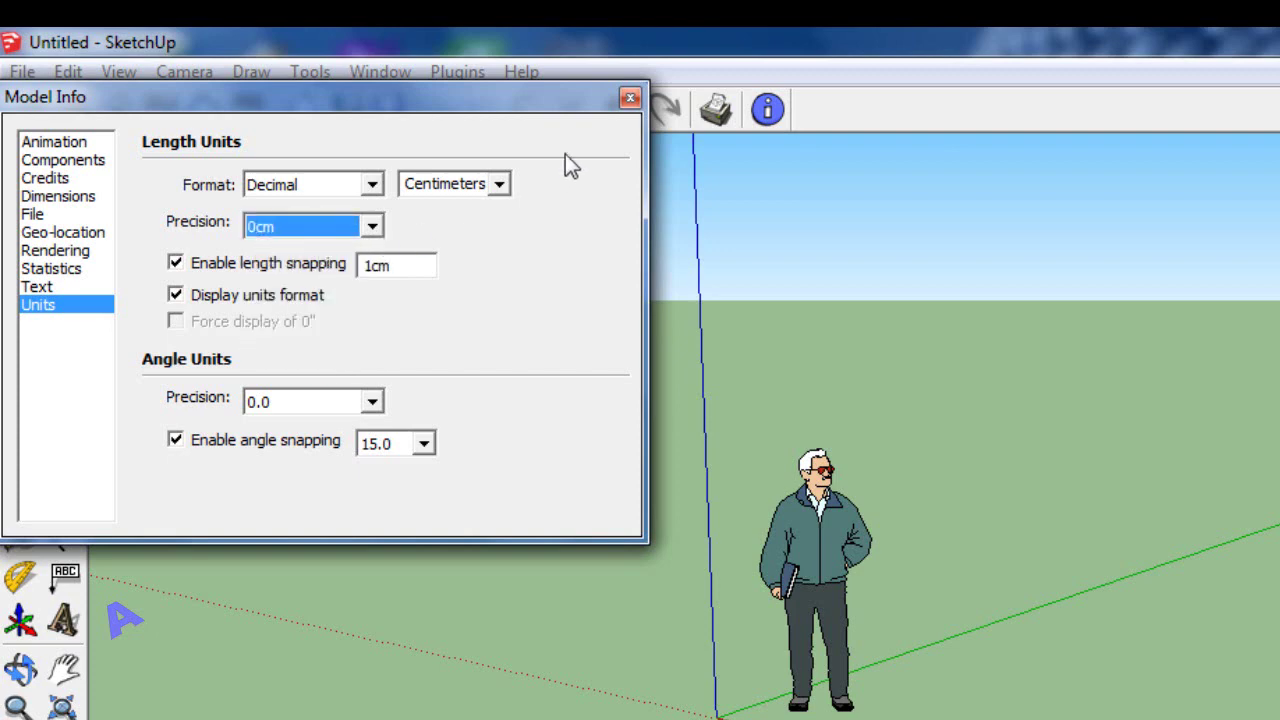
click(629, 100)
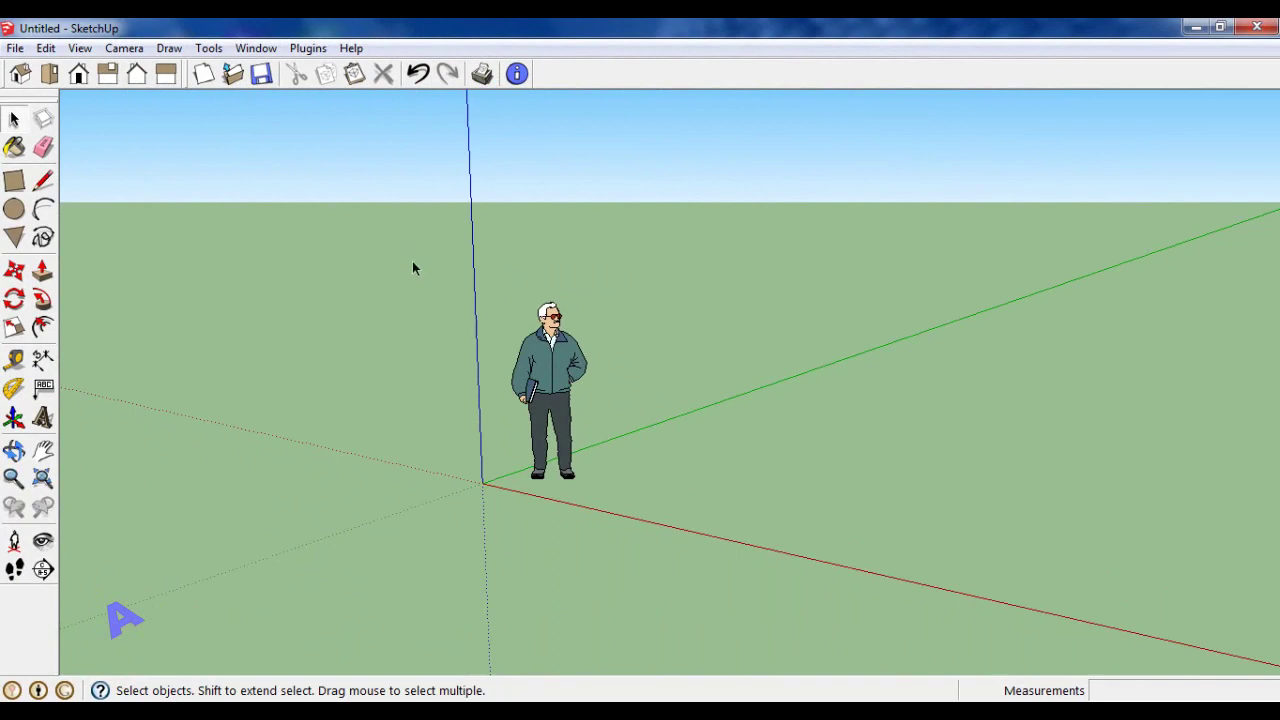
Switch the camera to the standard Top view of the empty ground plane.
scroll(413, 264, down, 2)
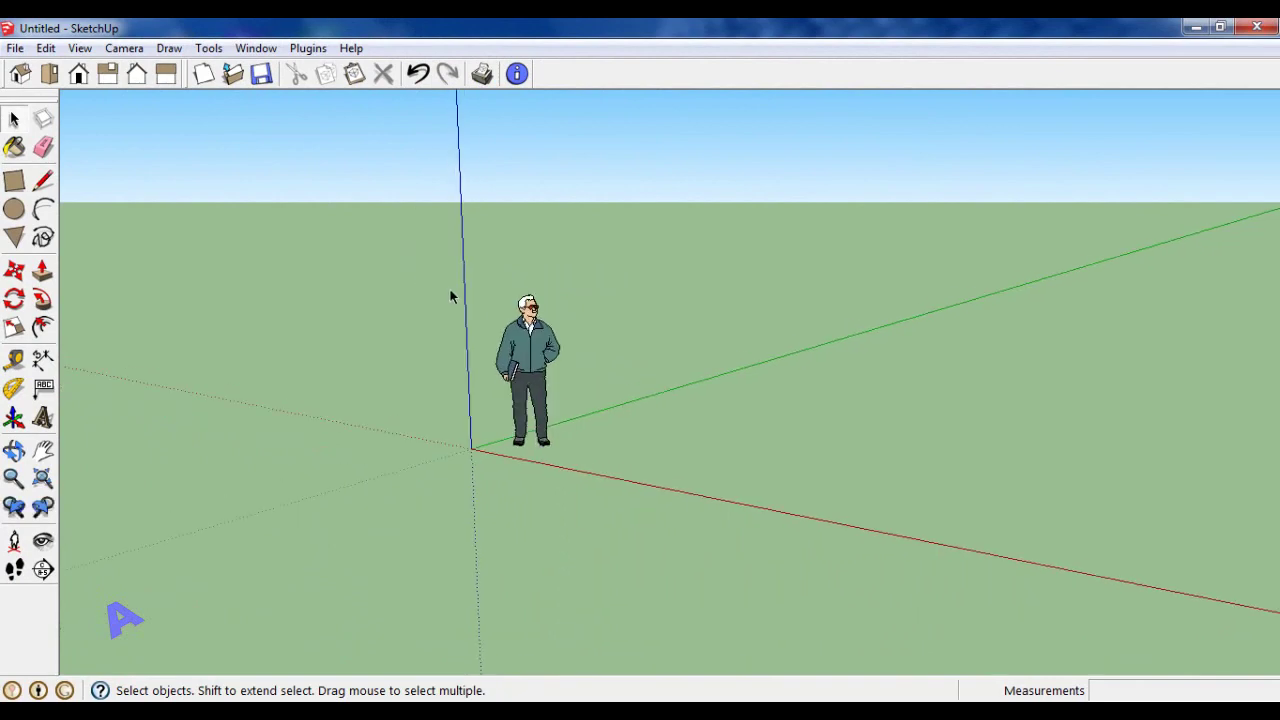
middle_drag(455, 294, 641, 362)
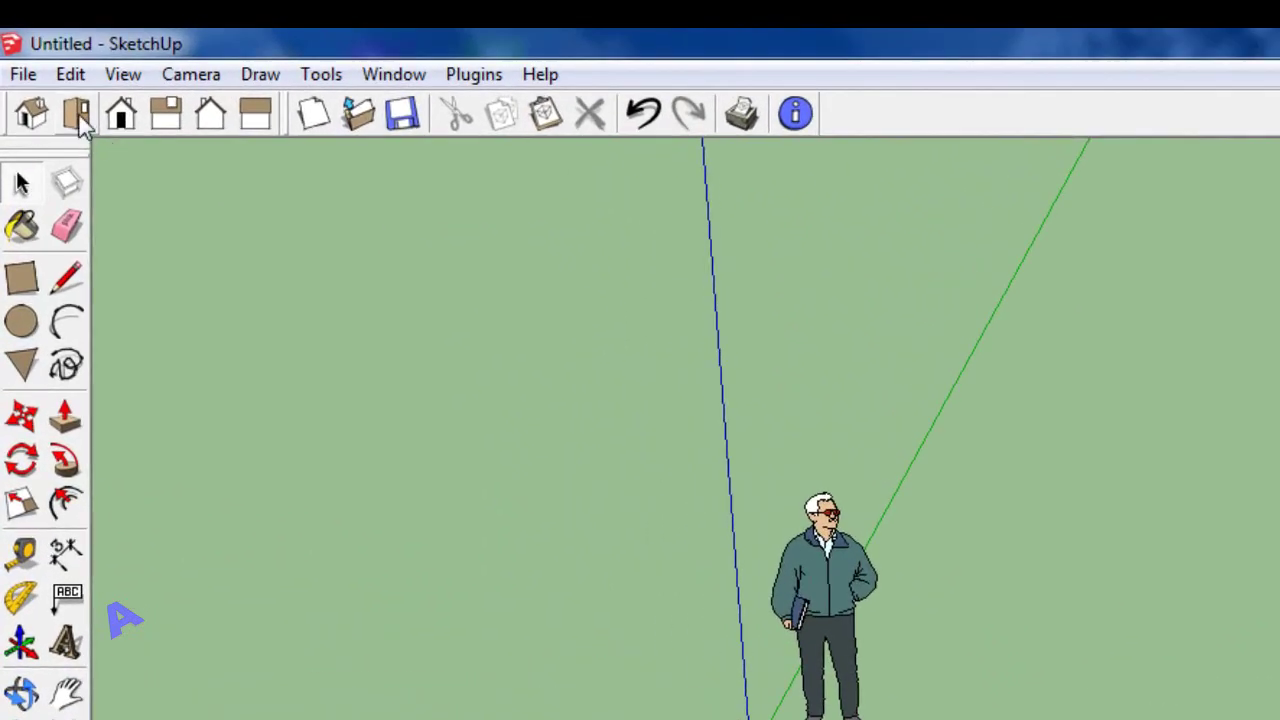
click(80, 120)
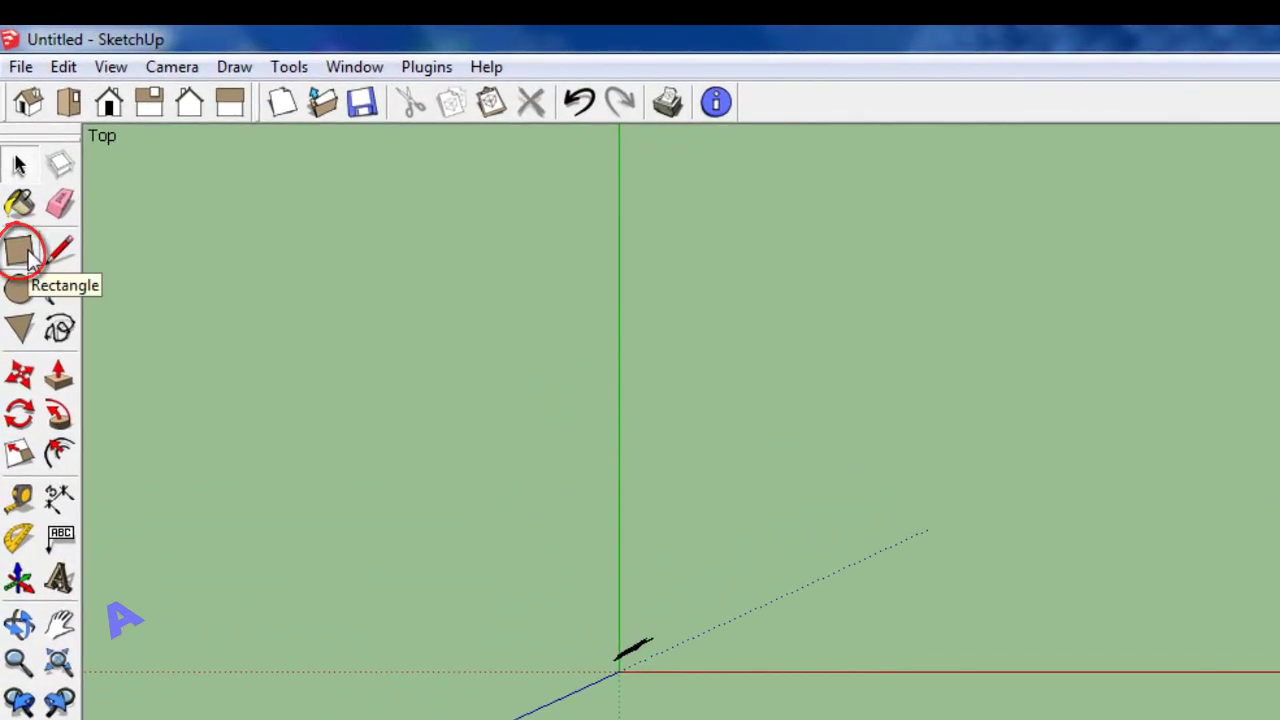
Draw a 1500,2000 cm rectangle starting from a corner near the origin.
click(26, 254)
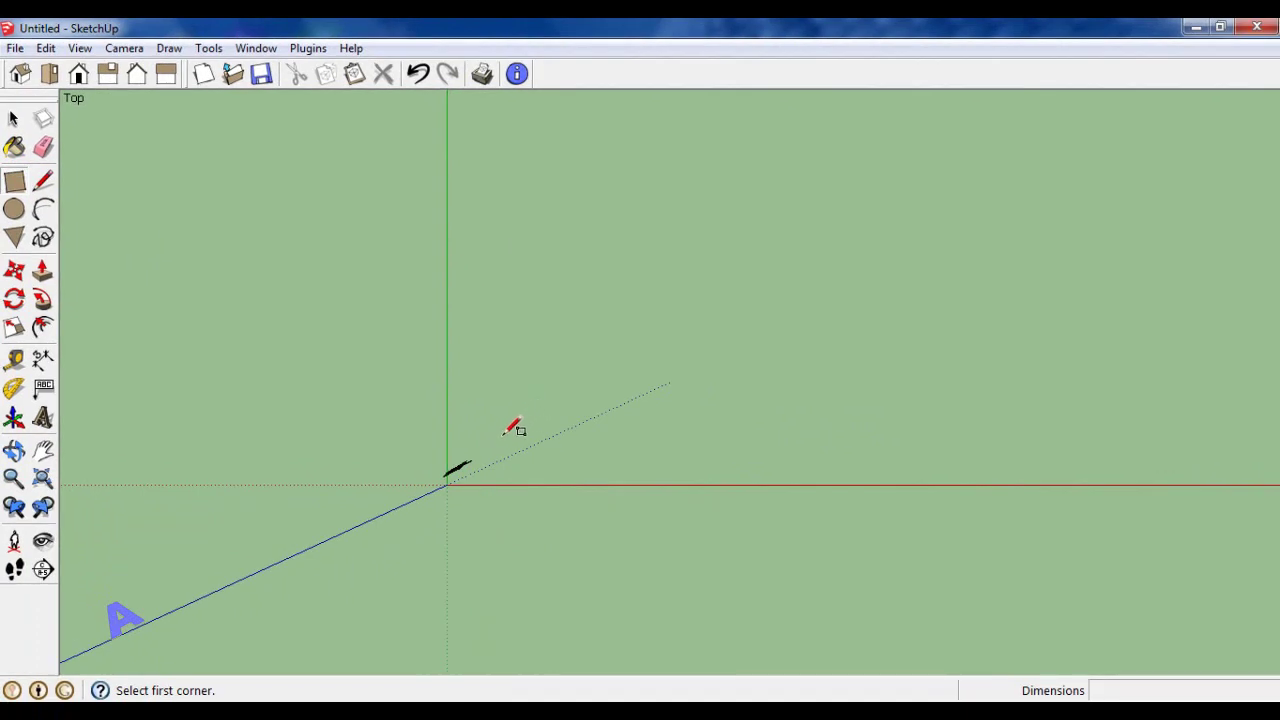
click(503, 434)
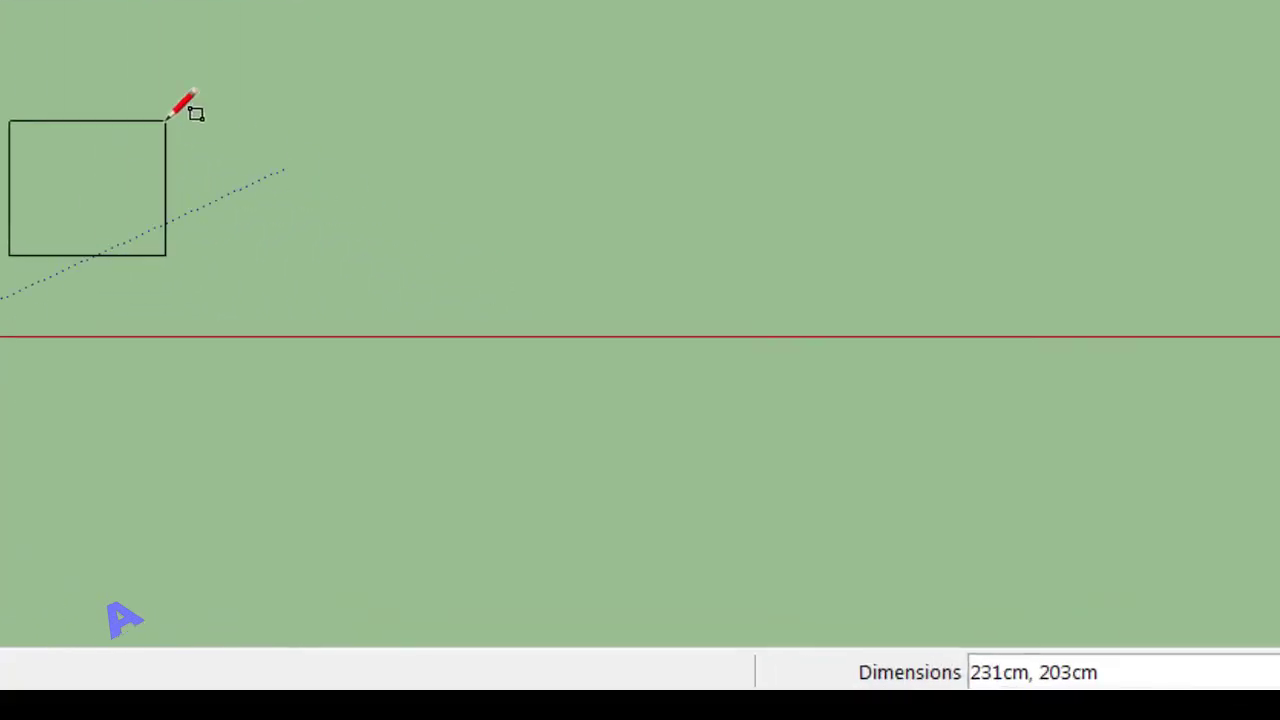
text(15)
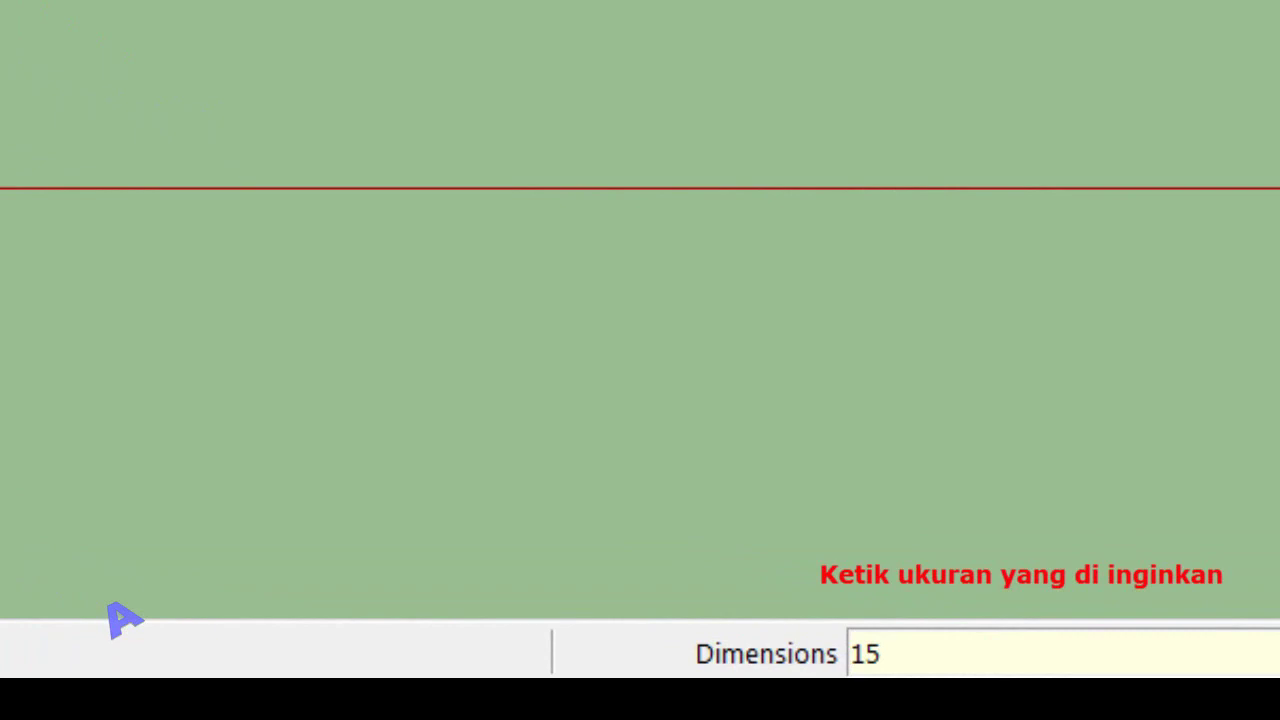
text(00,)
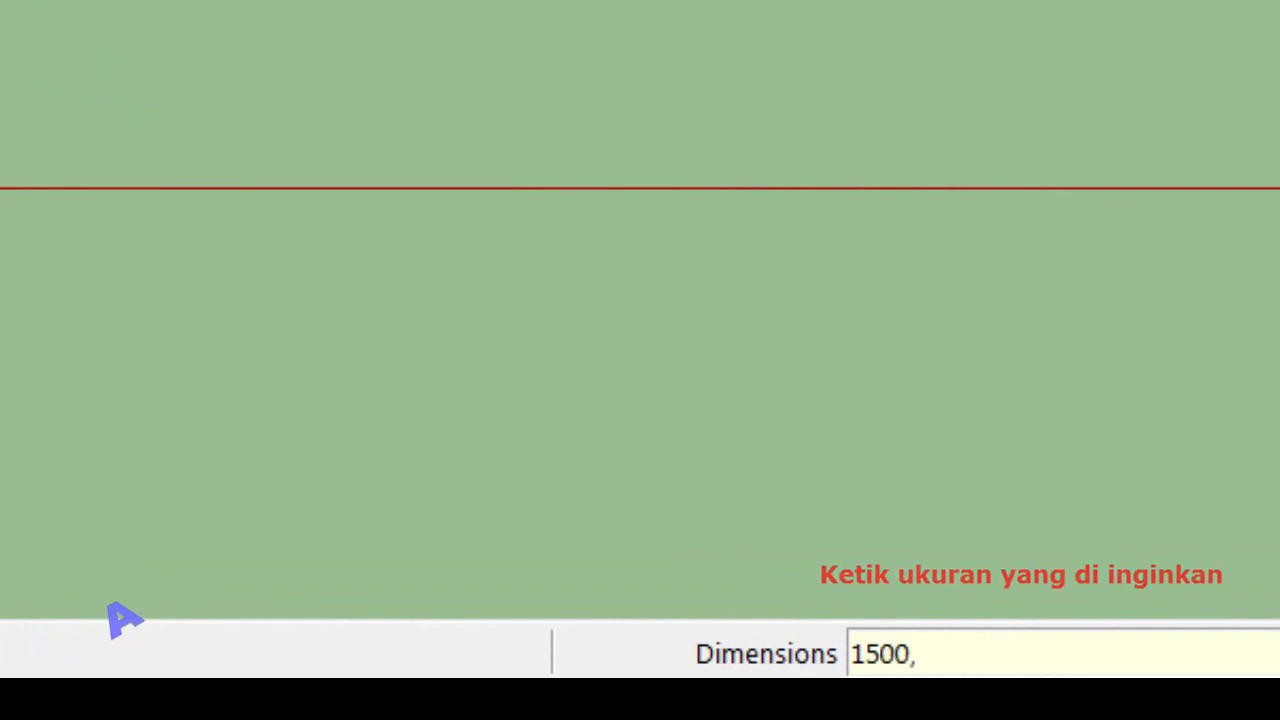
text(20)
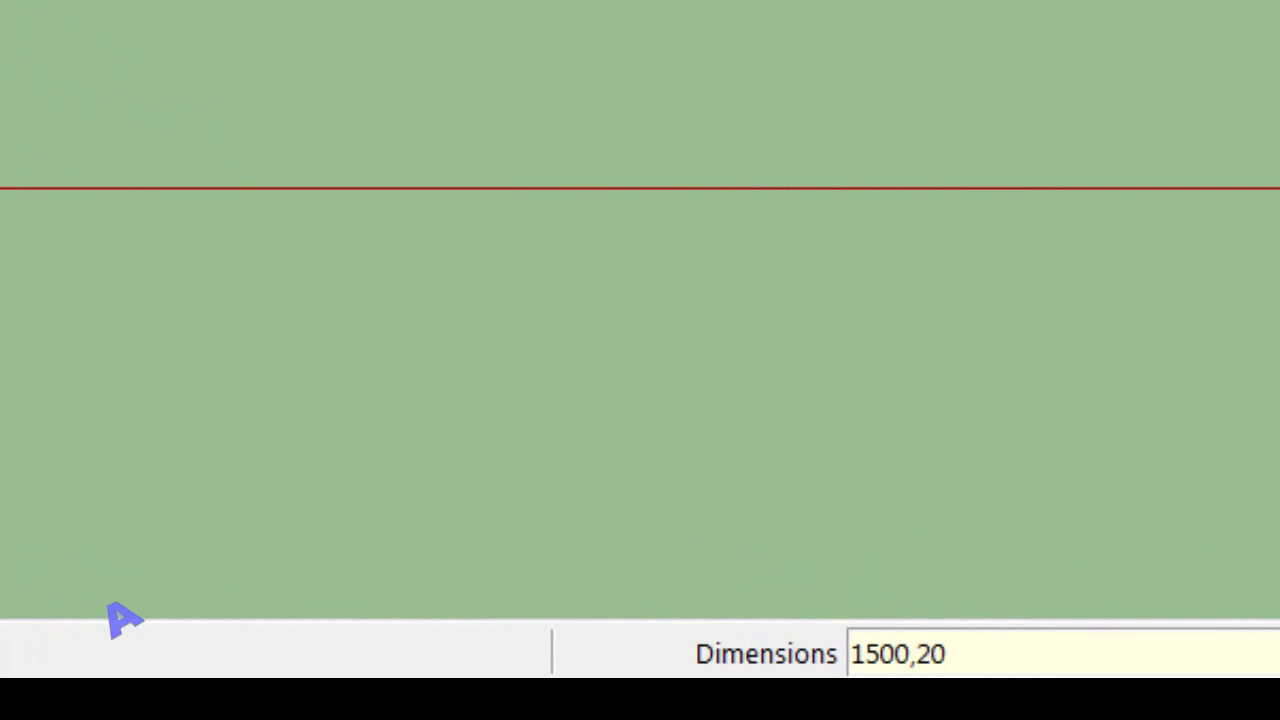
text(00)
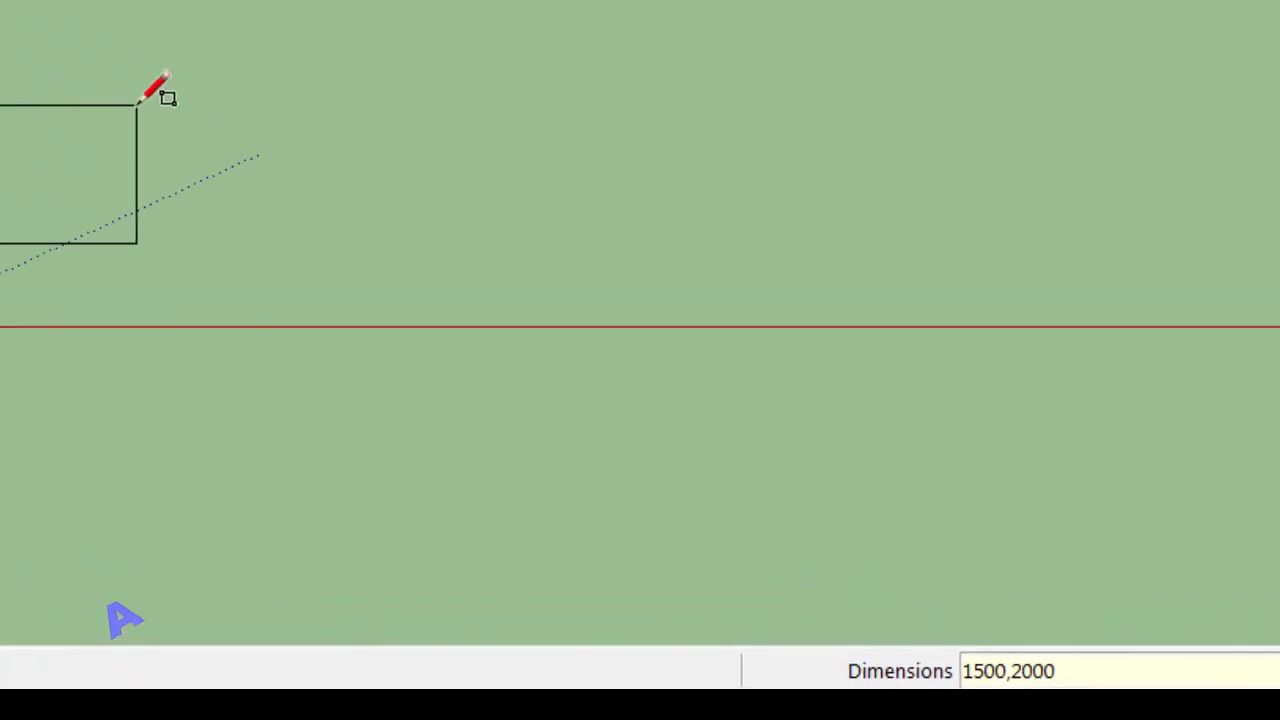
key(Return)
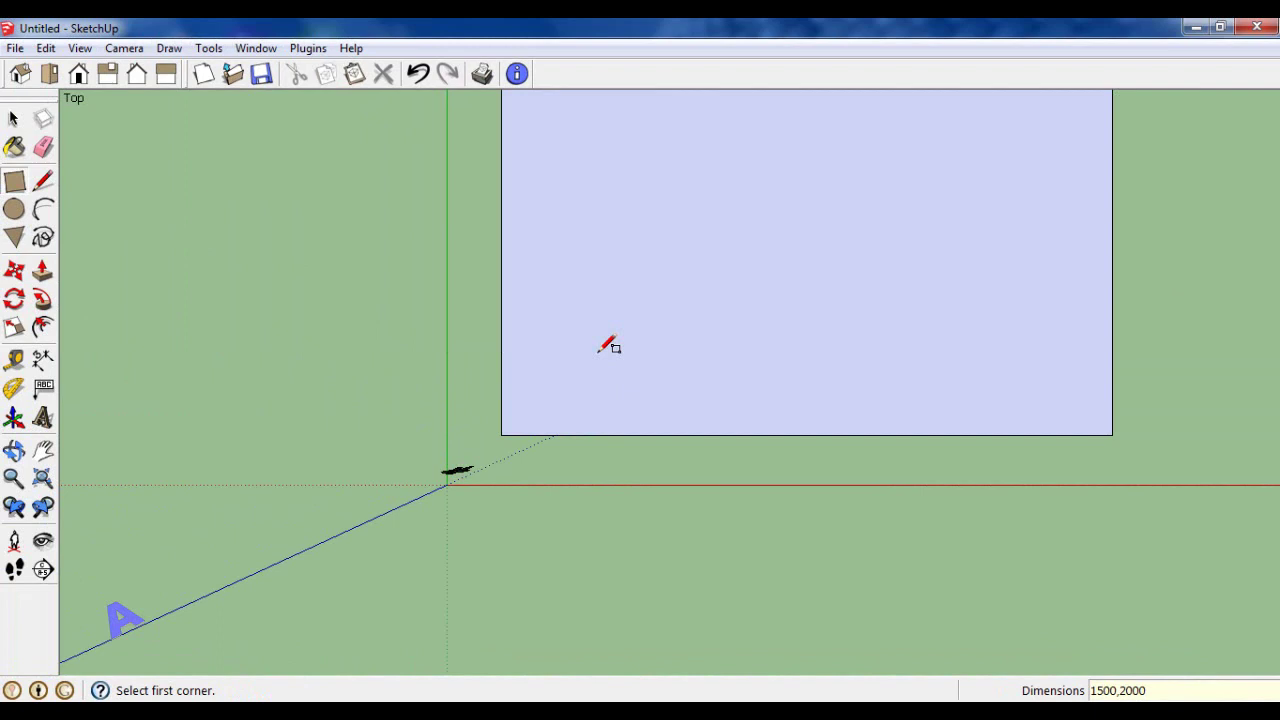
scroll(603, 357, down, 2)
scroll(614, 377, down, 2)
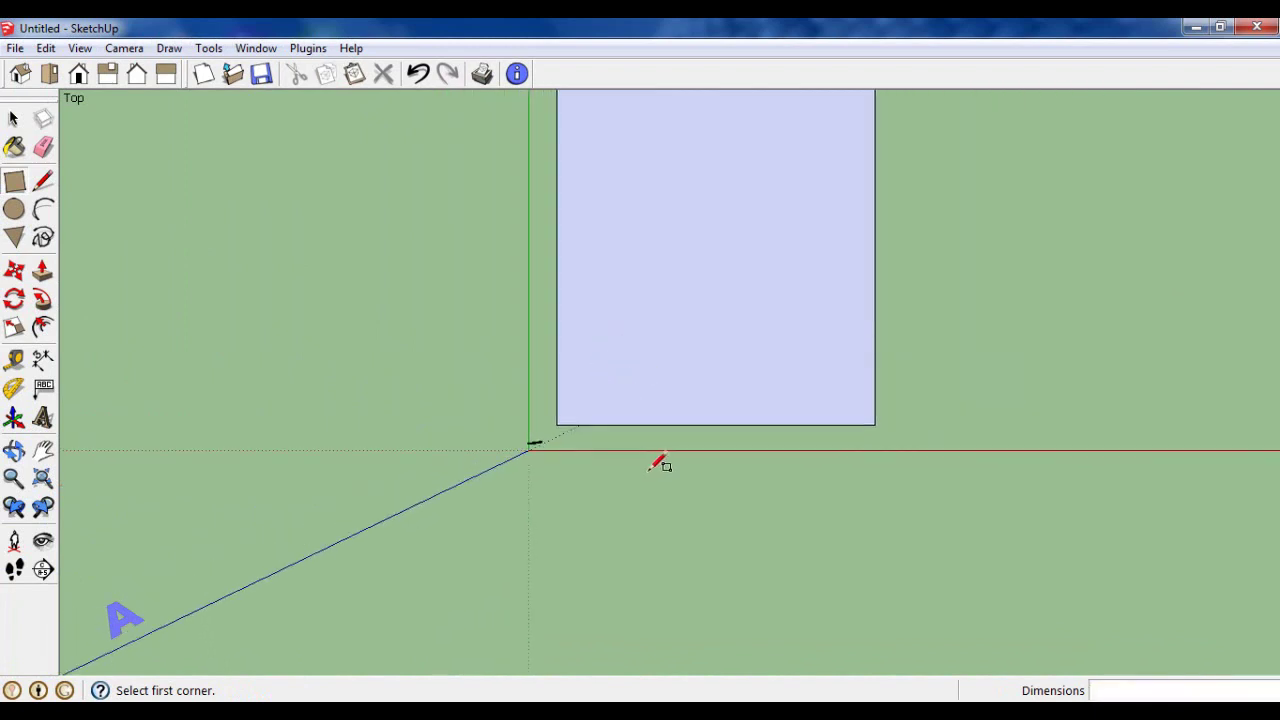
scroll(660, 460, down, 2)
scroll(806, 192, up, 1)
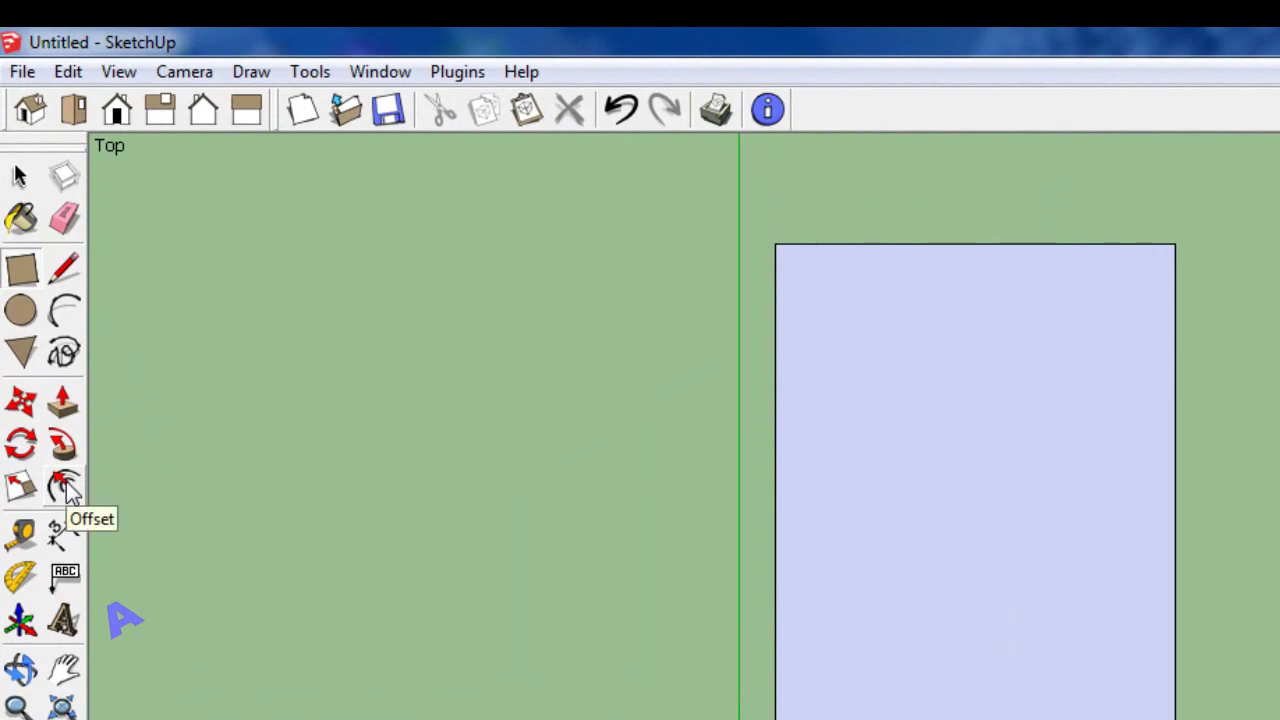
Offset the rectangle's edges 15 cm inward to form the outer wall border.
click(66, 488)
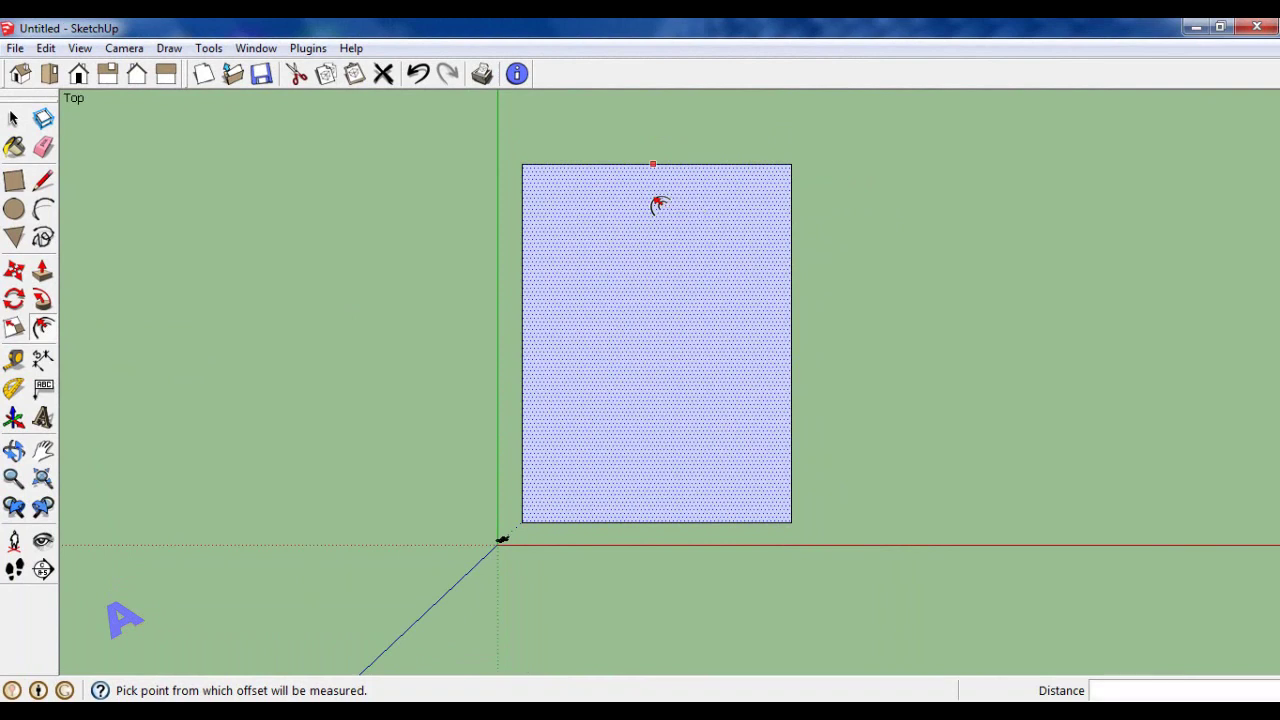
click(657, 205)
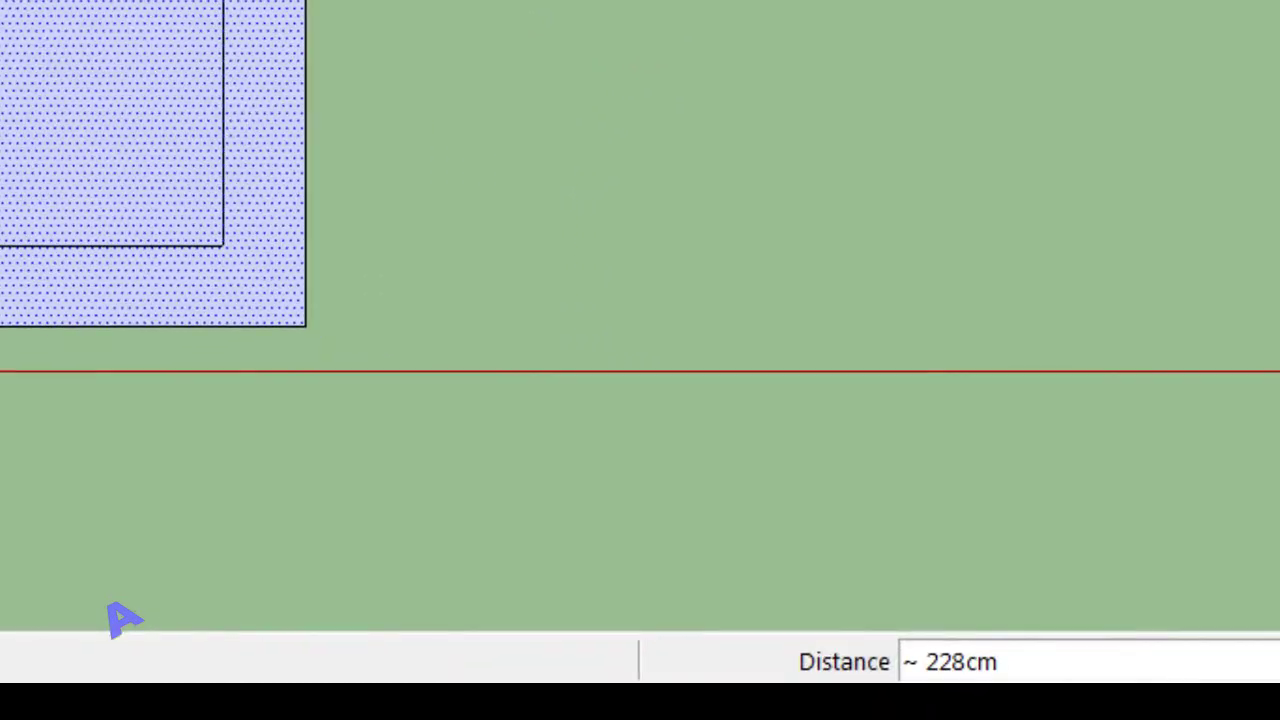
text(1)
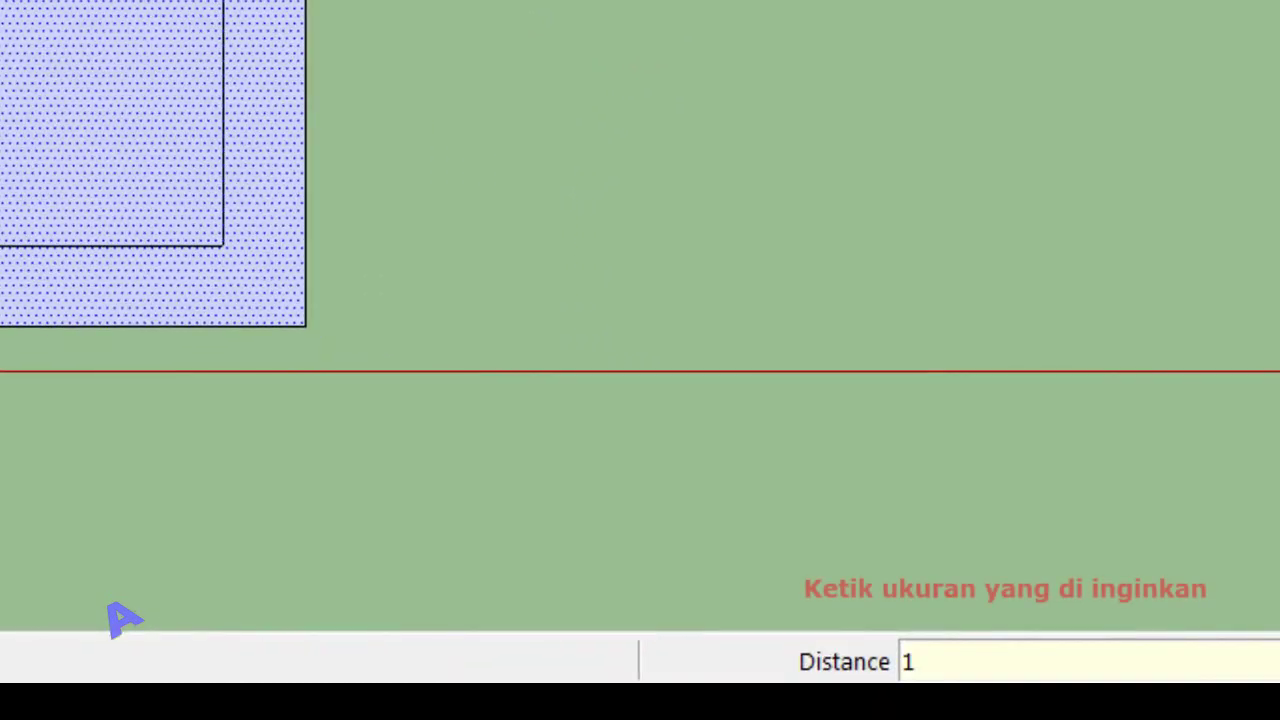
text(5)
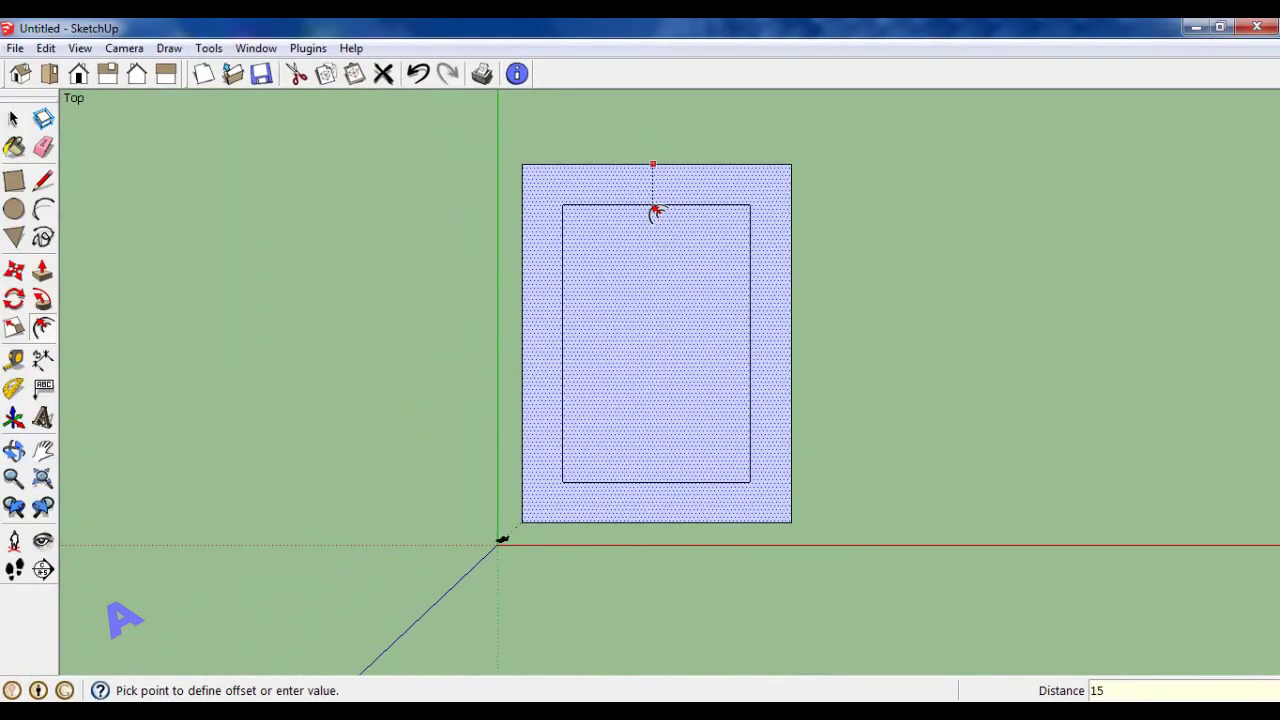
key(Return)
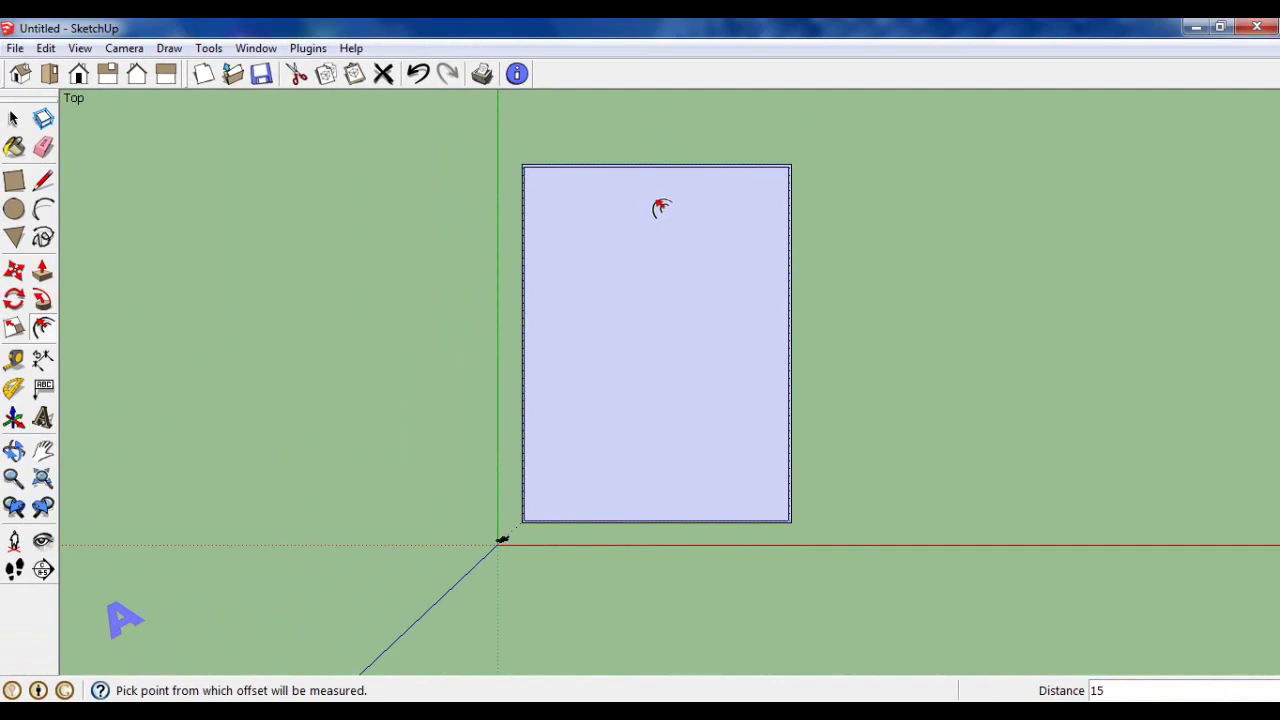
scroll(682, 177, up, 1)
scroll(685, 177, up, 1)
scroll(688, 177, up, 1)
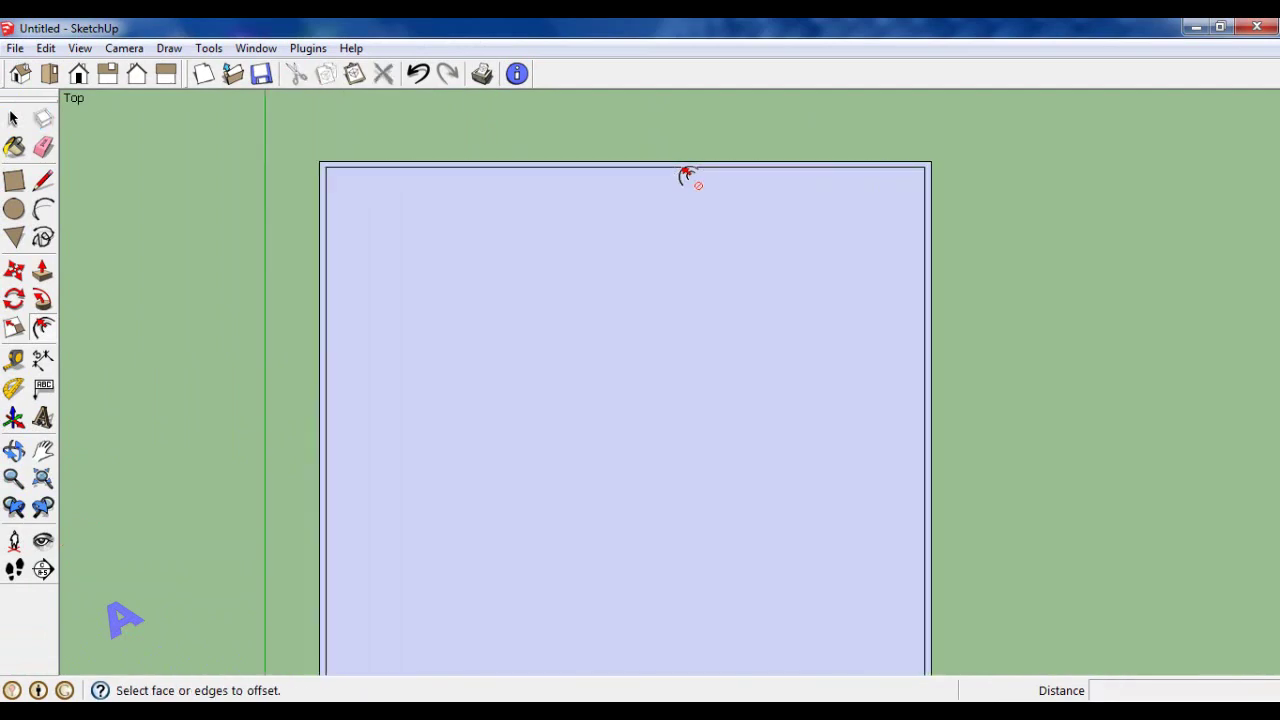
scroll(688, 177, down, 2)
scroll(688, 180, down, 1)
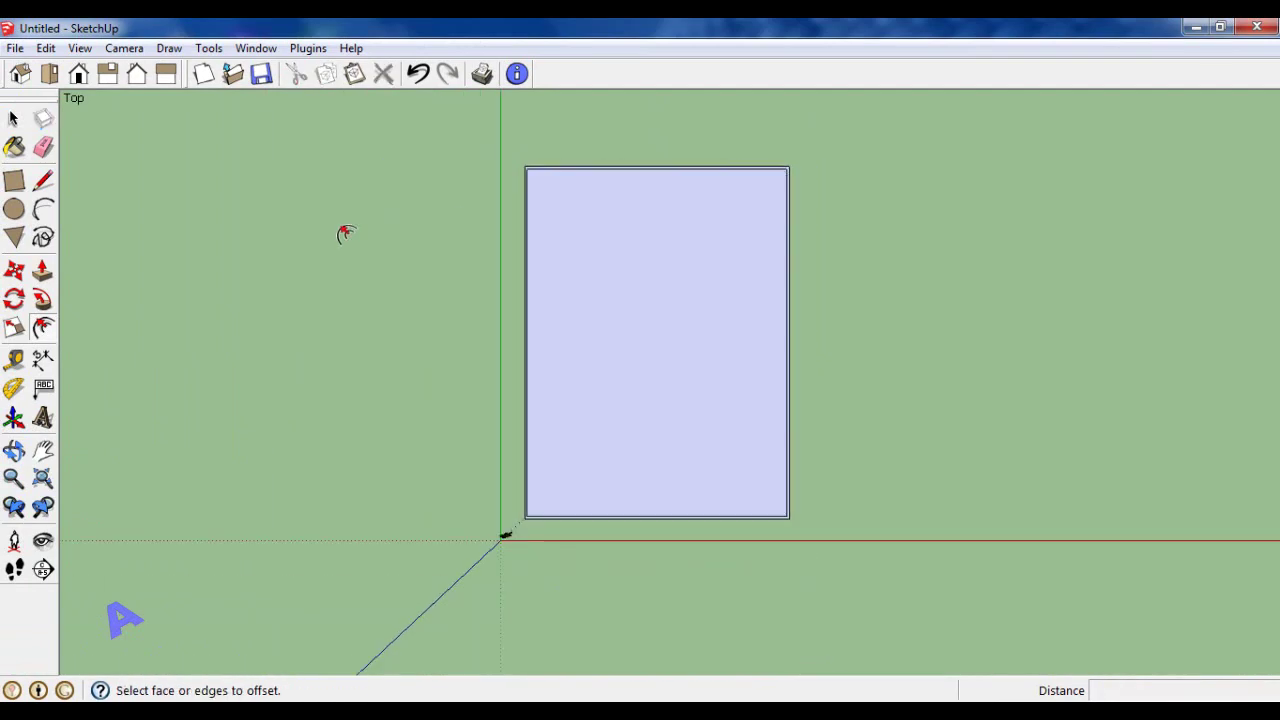
click(14, 358)
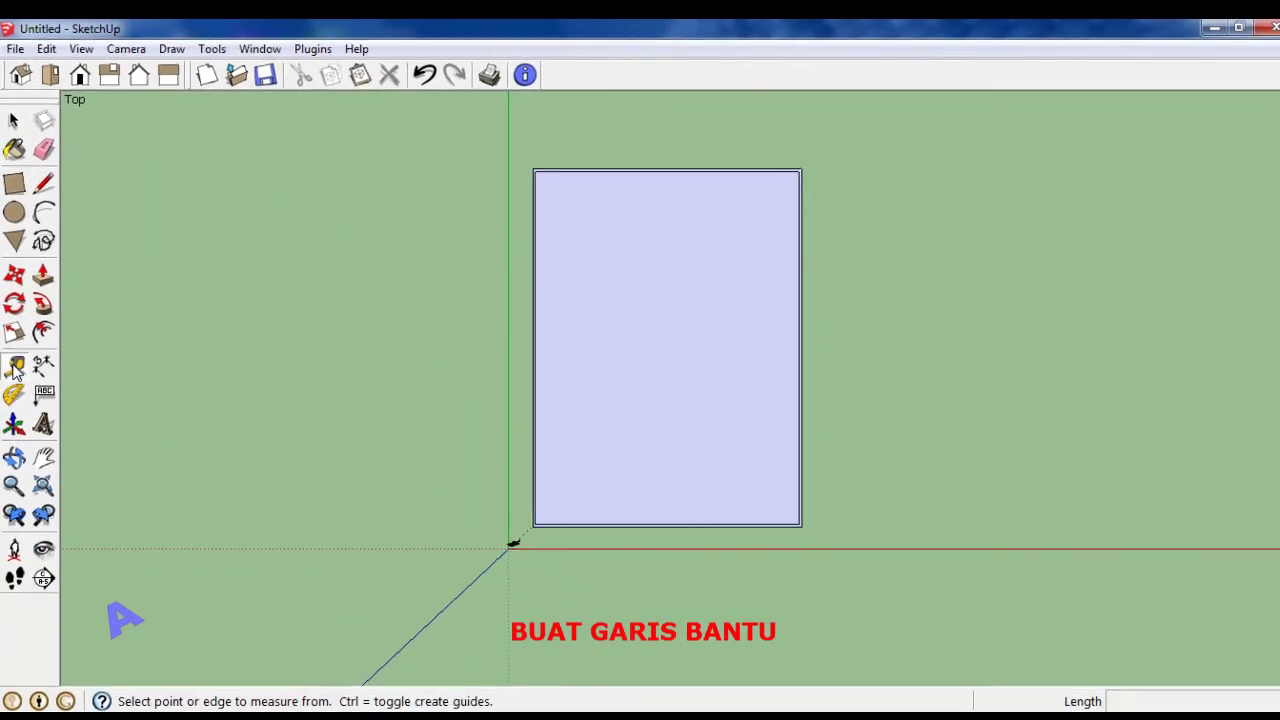
Place a vertical guide line 150 cm in from the slab's left edge.
scroll(530, 356, up, 2)
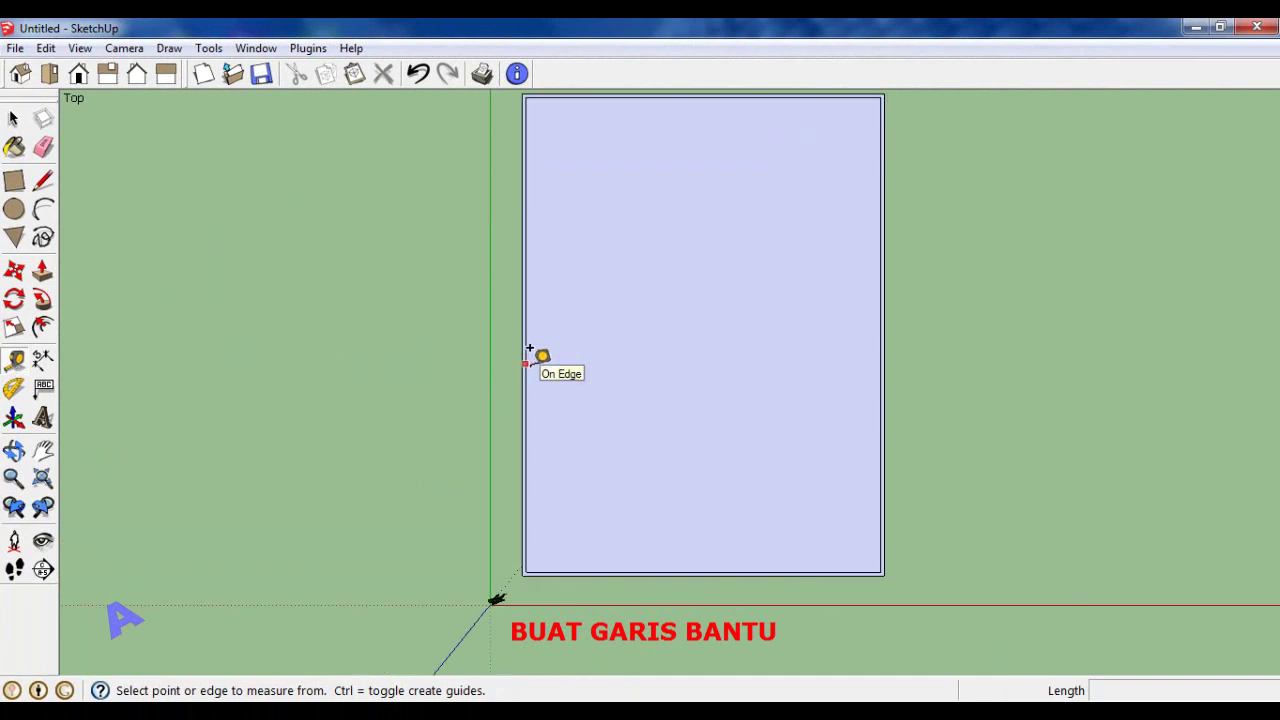
scroll(530, 356, up, 3)
scroll(530, 356, up, 1)
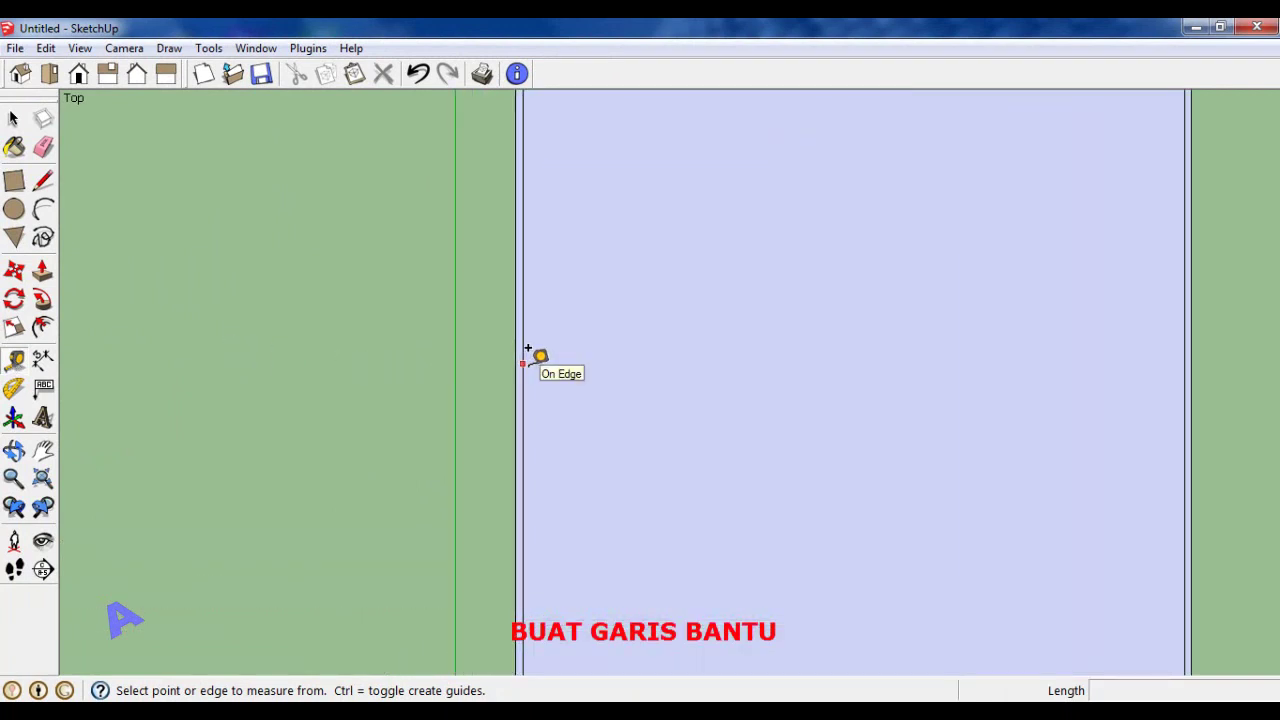
click(511, 347)
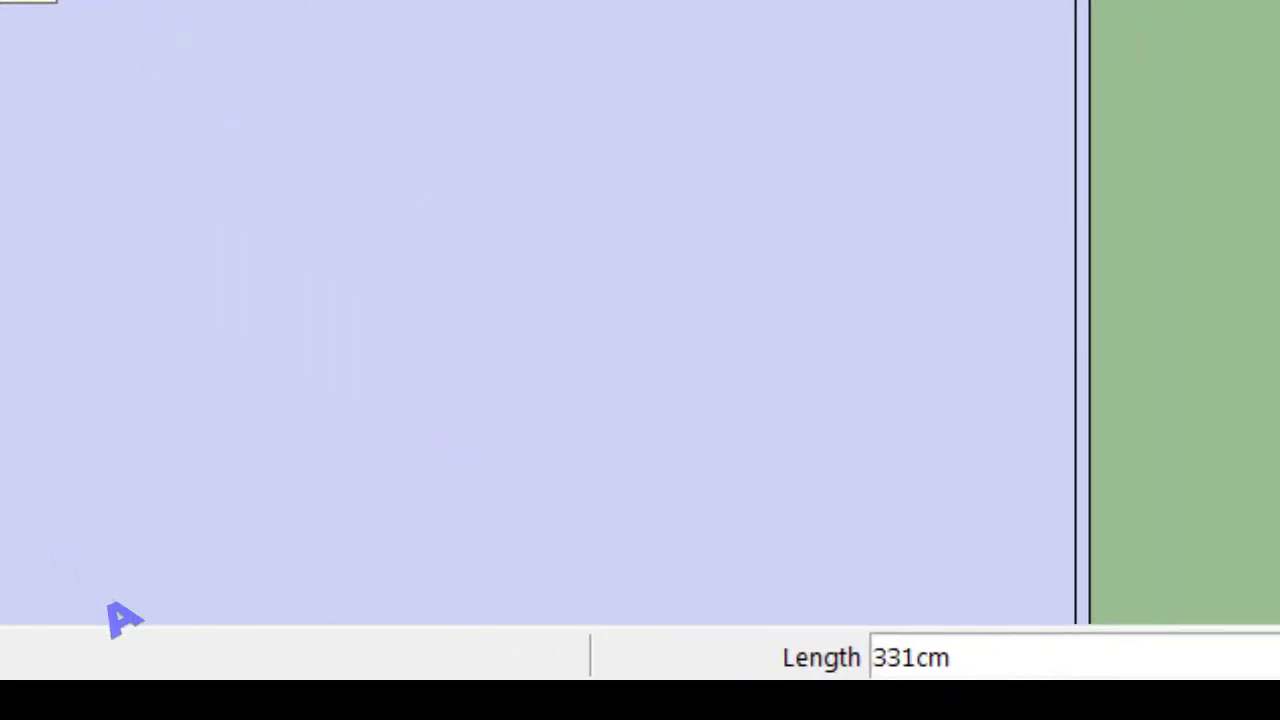
text(1)
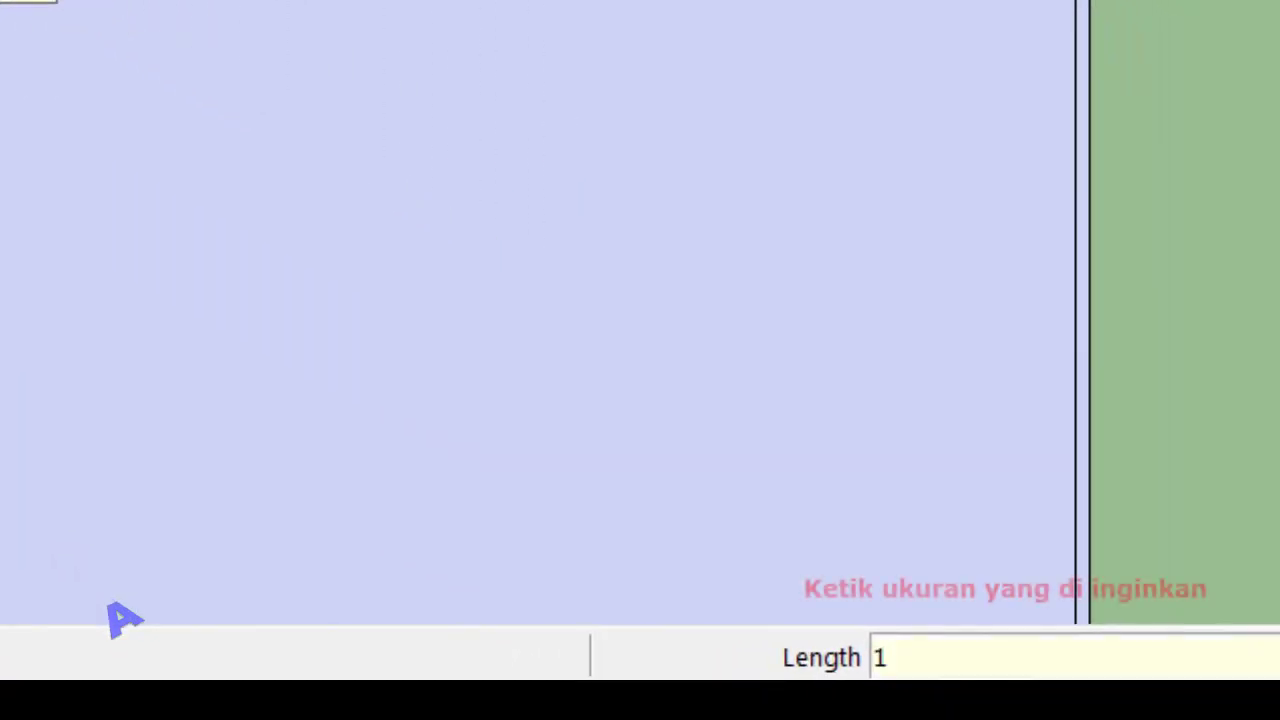
text(50)
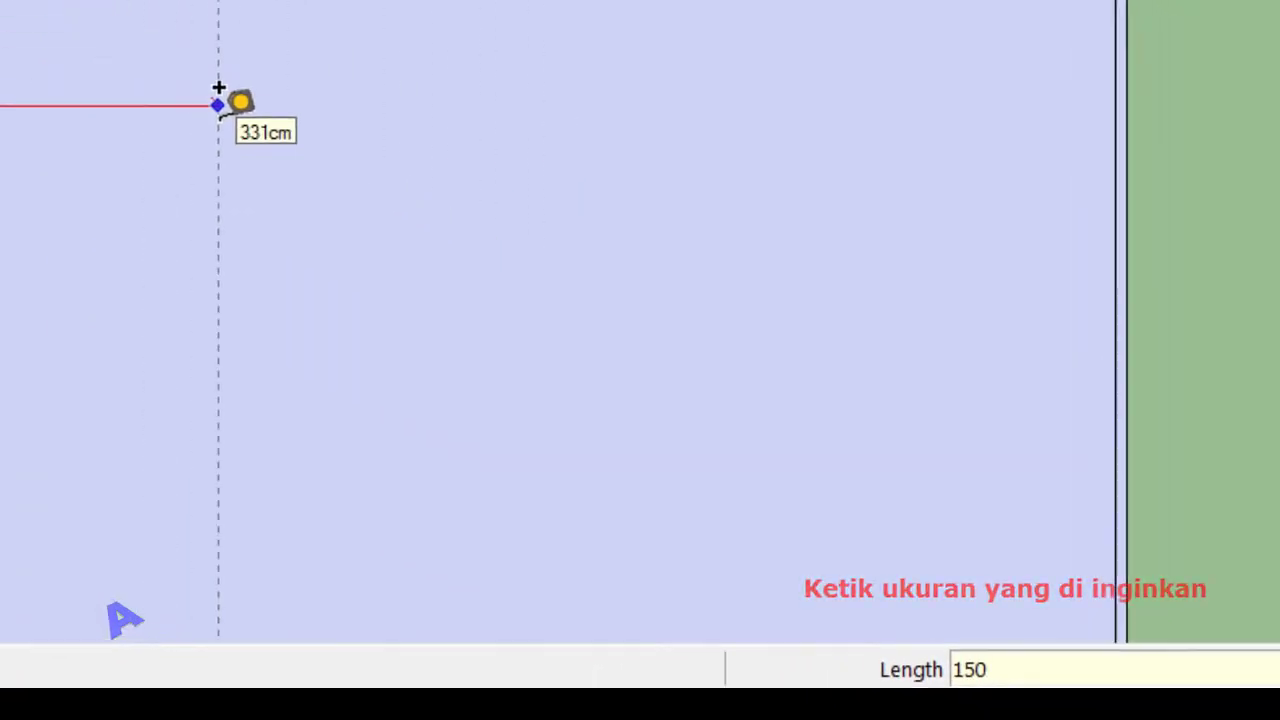
key(Return)
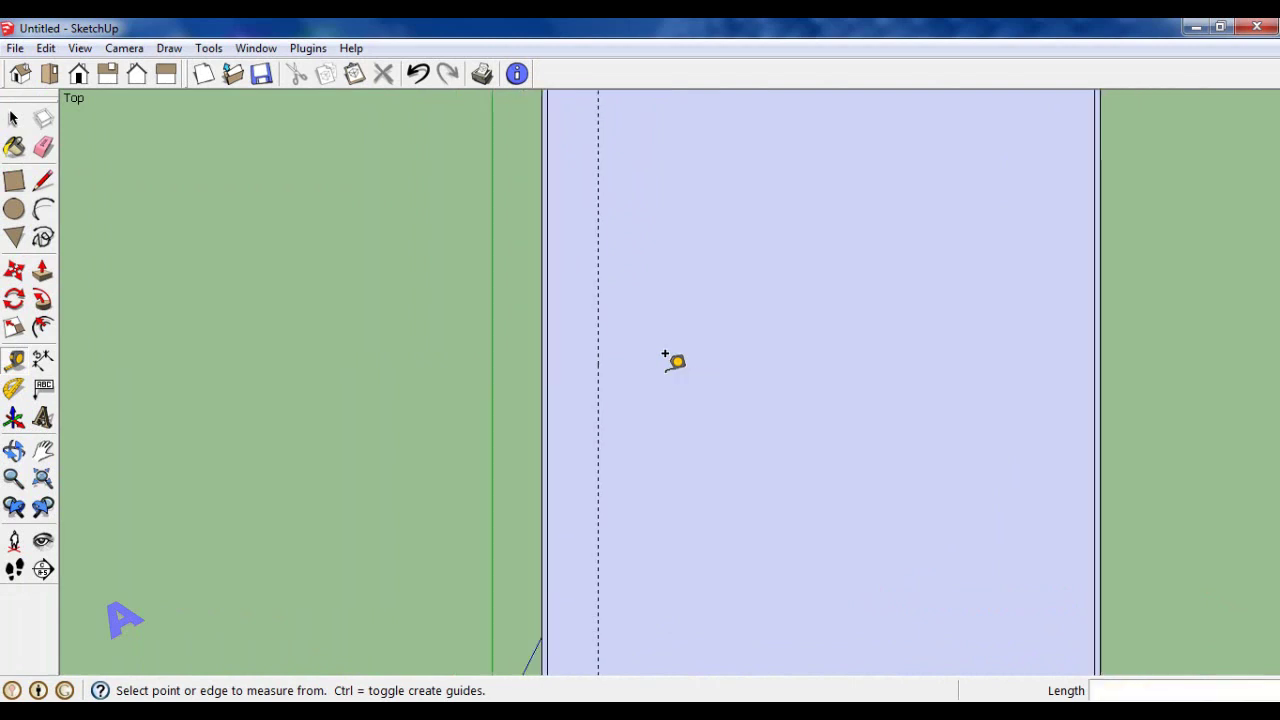
Place a horizontal guide line 400 cm up from the slab's bottom edge.
scroll(673, 360, down, 2)
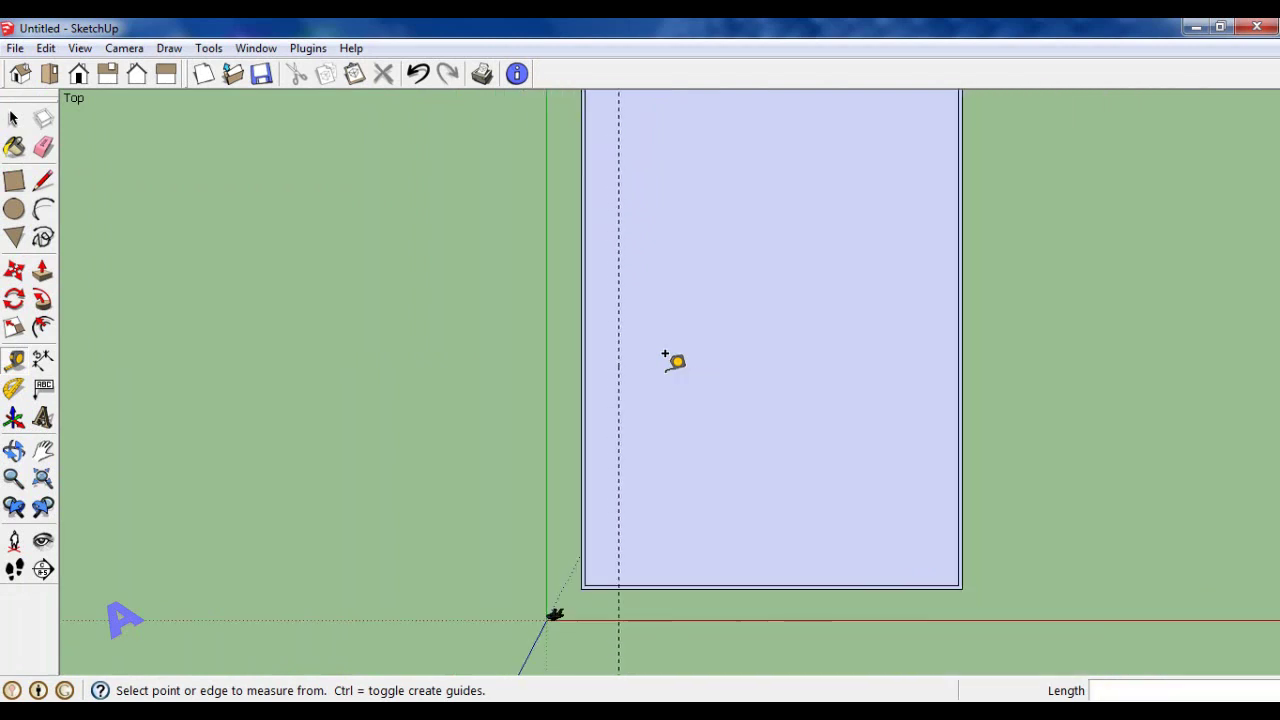
scroll(673, 360, down, 2)
scroll(673, 515, up, 4)
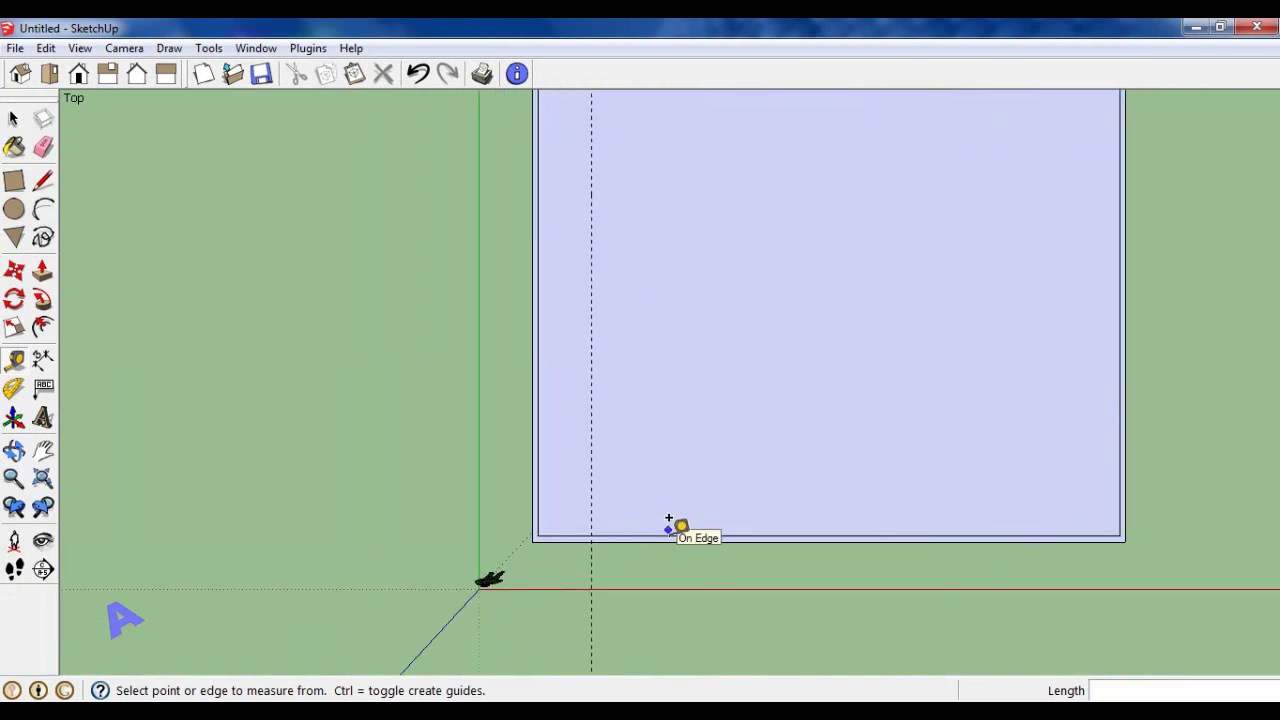
click(686, 526)
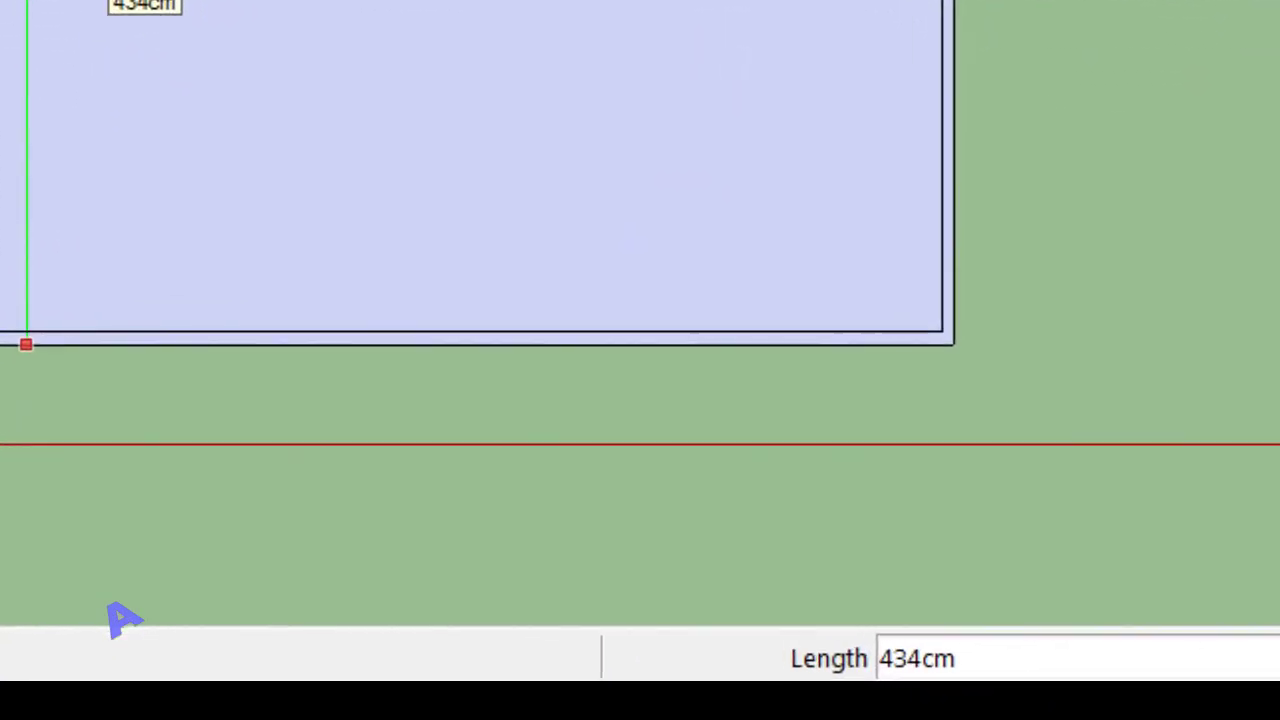
text(400)
key(Return)
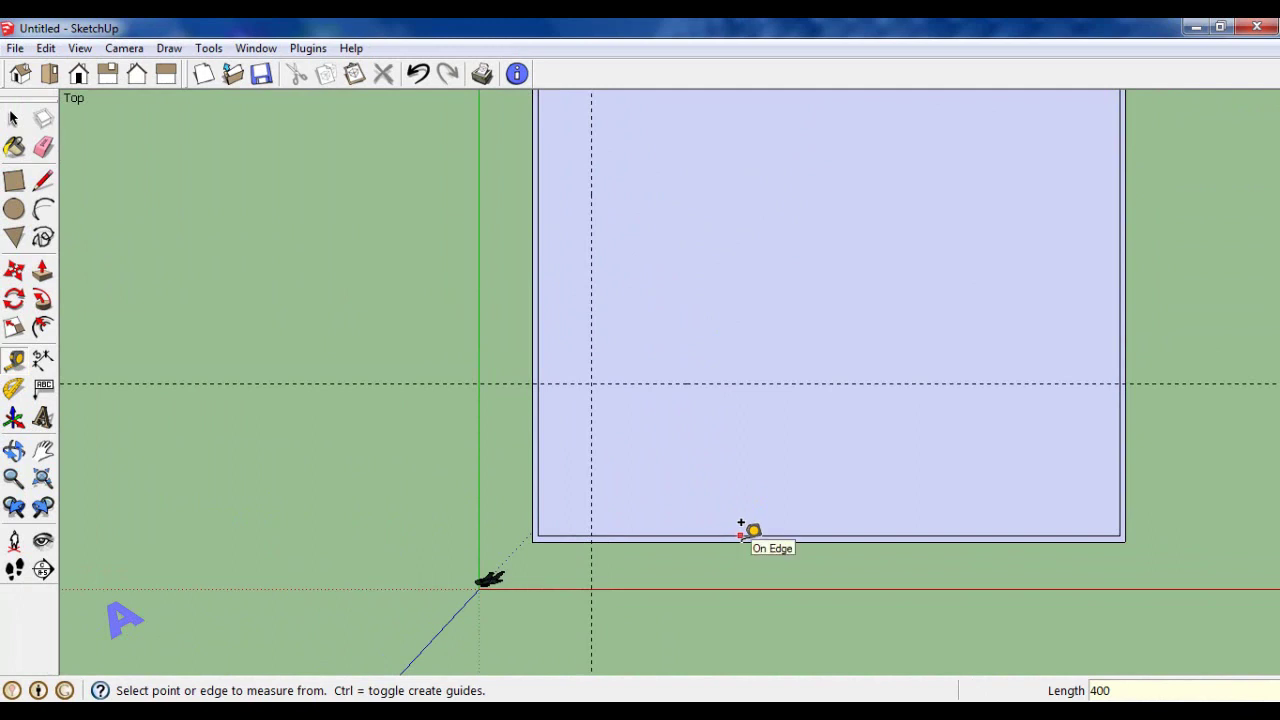
scroll(741, 530, down, 1)
scroll(741, 530, down, 1)
scroll(741, 530, down, 1)
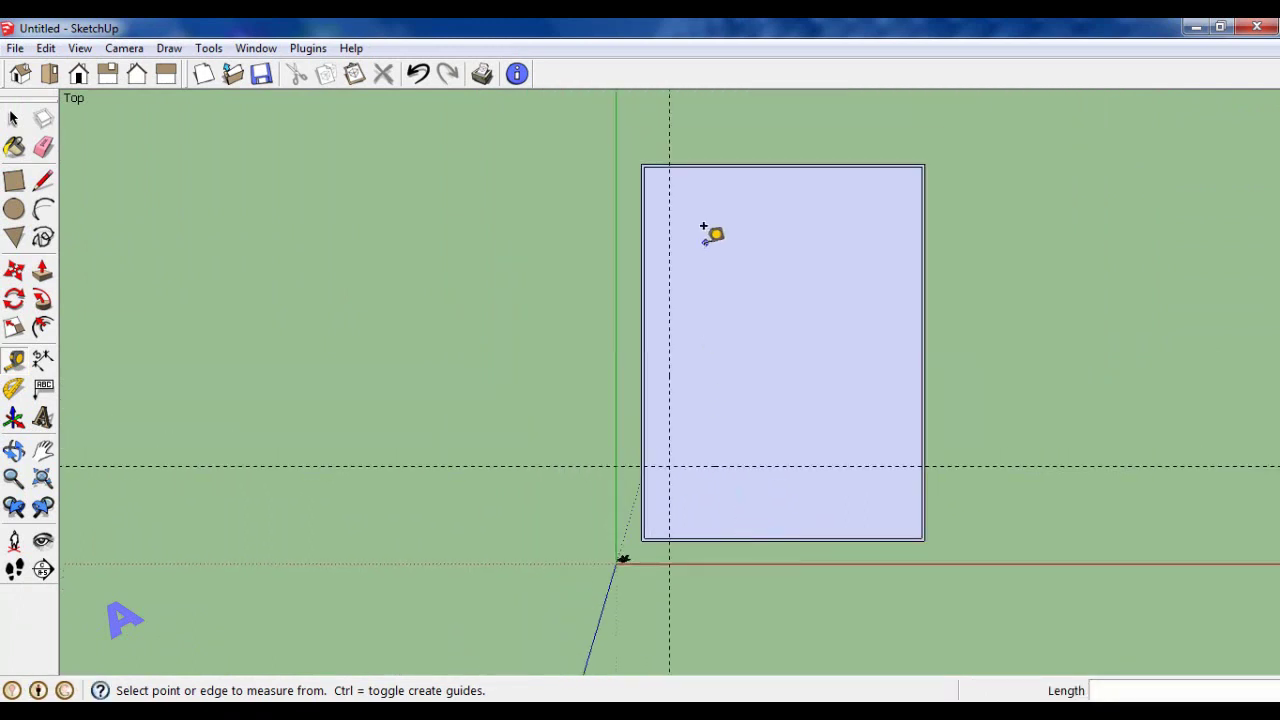
Measure parallel horizontal guides upward, placing one 200 cm above the newest guide.
scroll(704, 230, up, 1)
scroll(700, 228, up, 1)
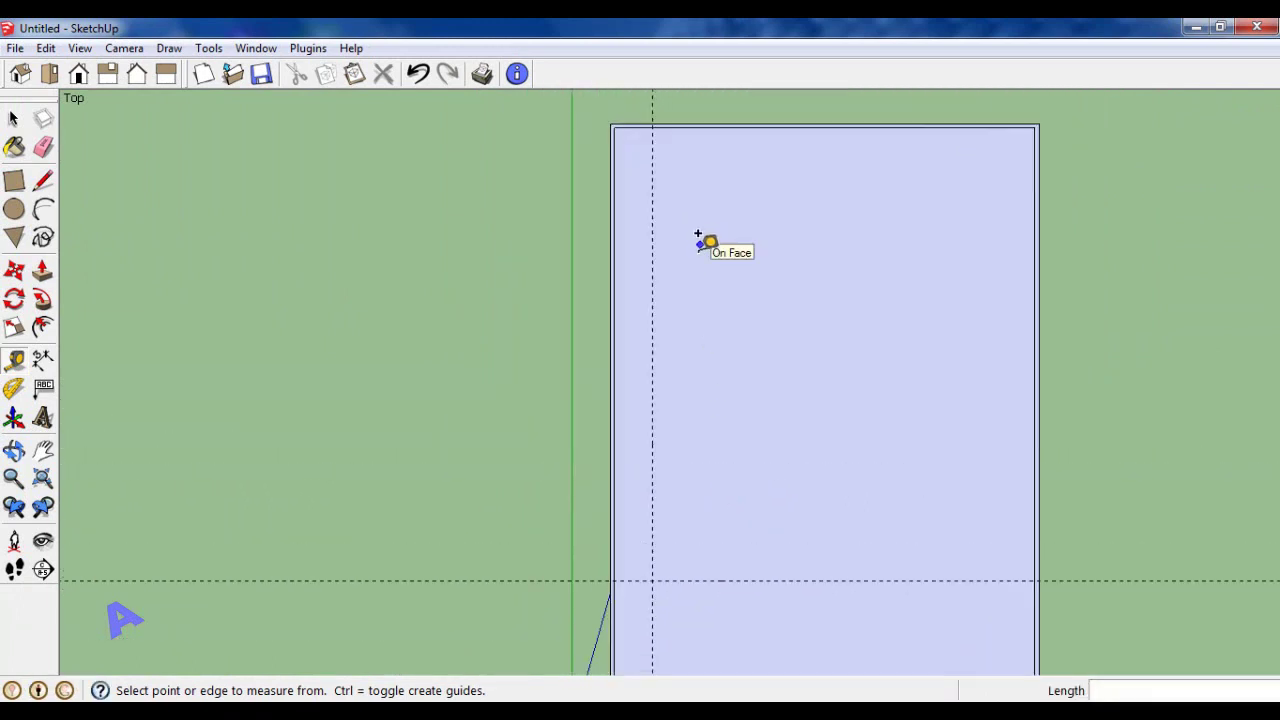
click(703, 565)
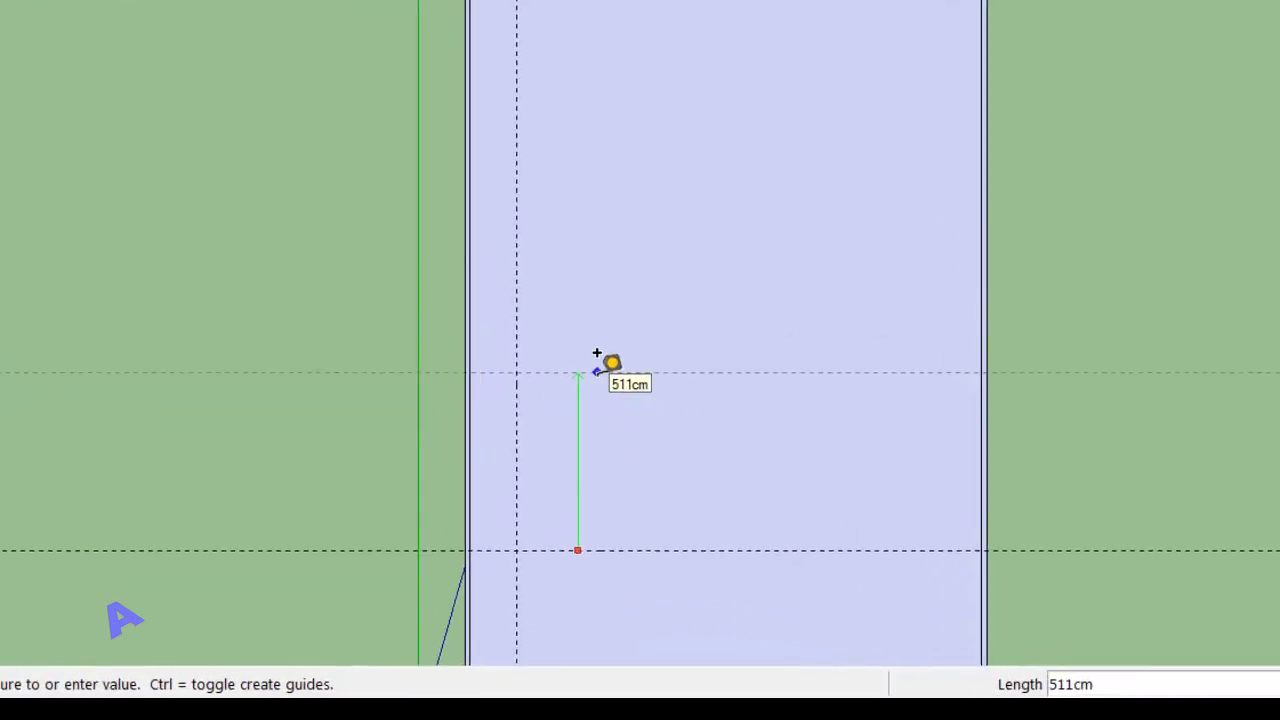
text(450)
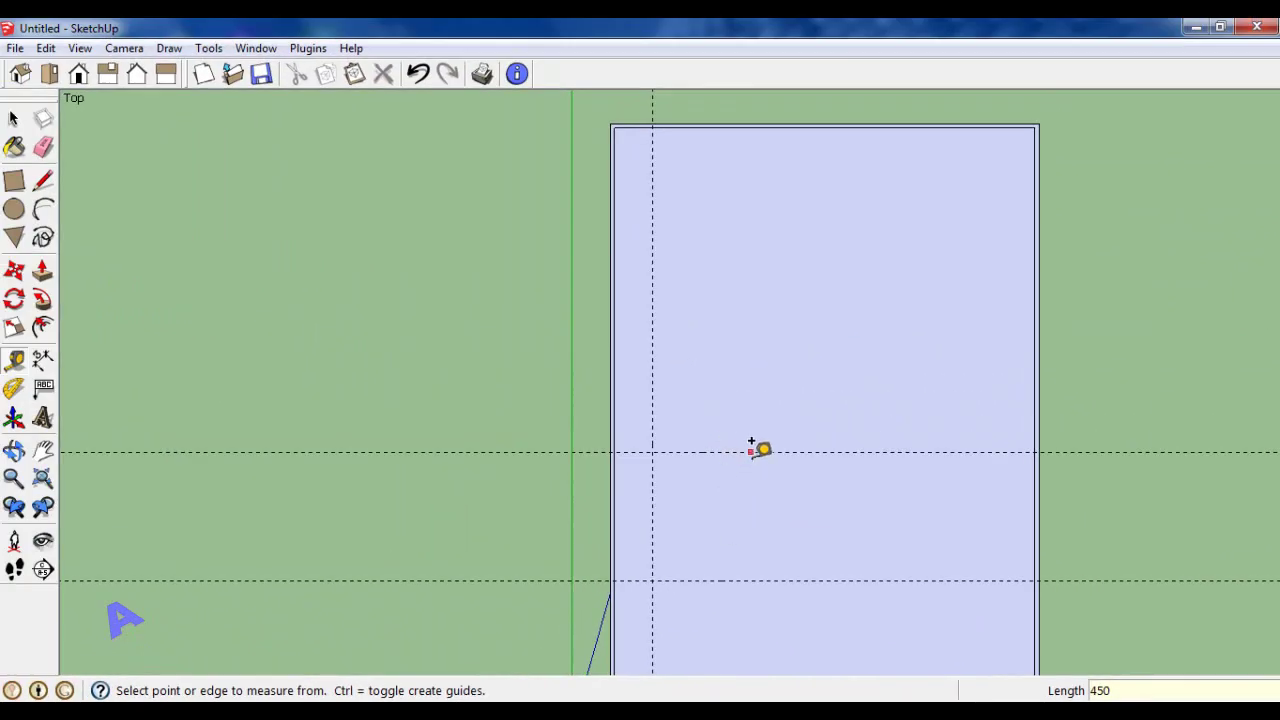
click(751, 450)
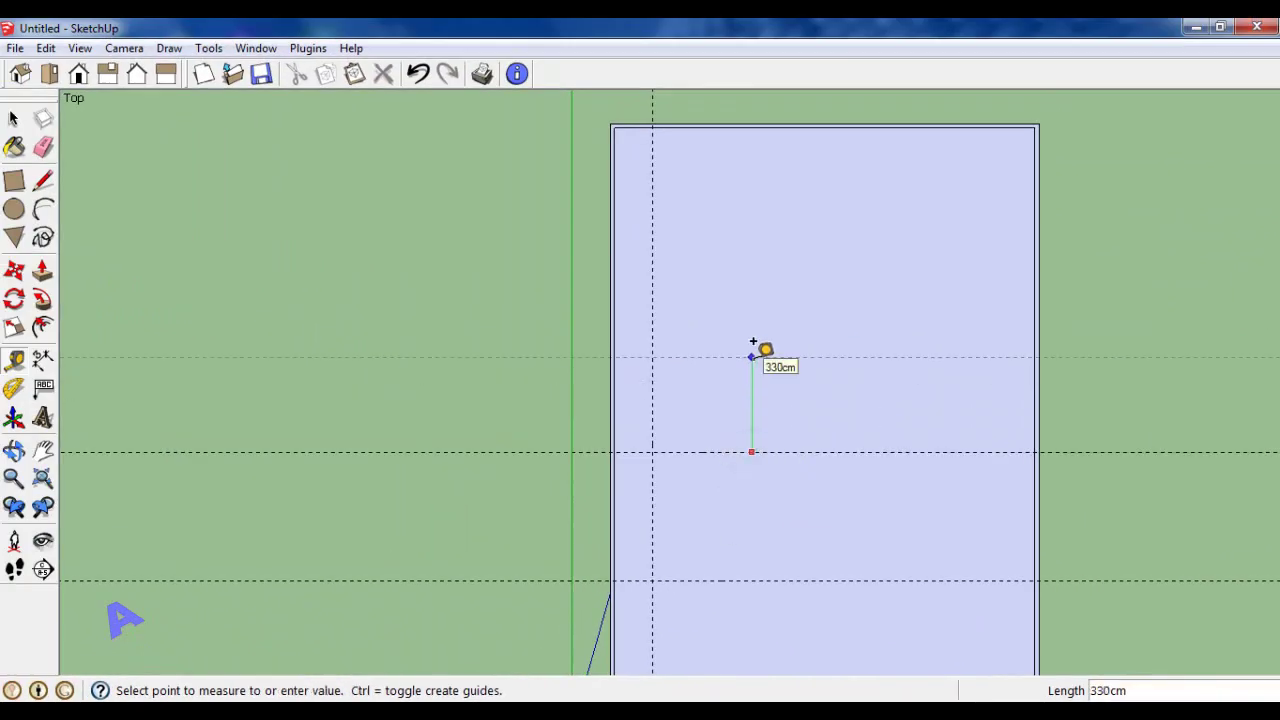
text(200)
key(Return)
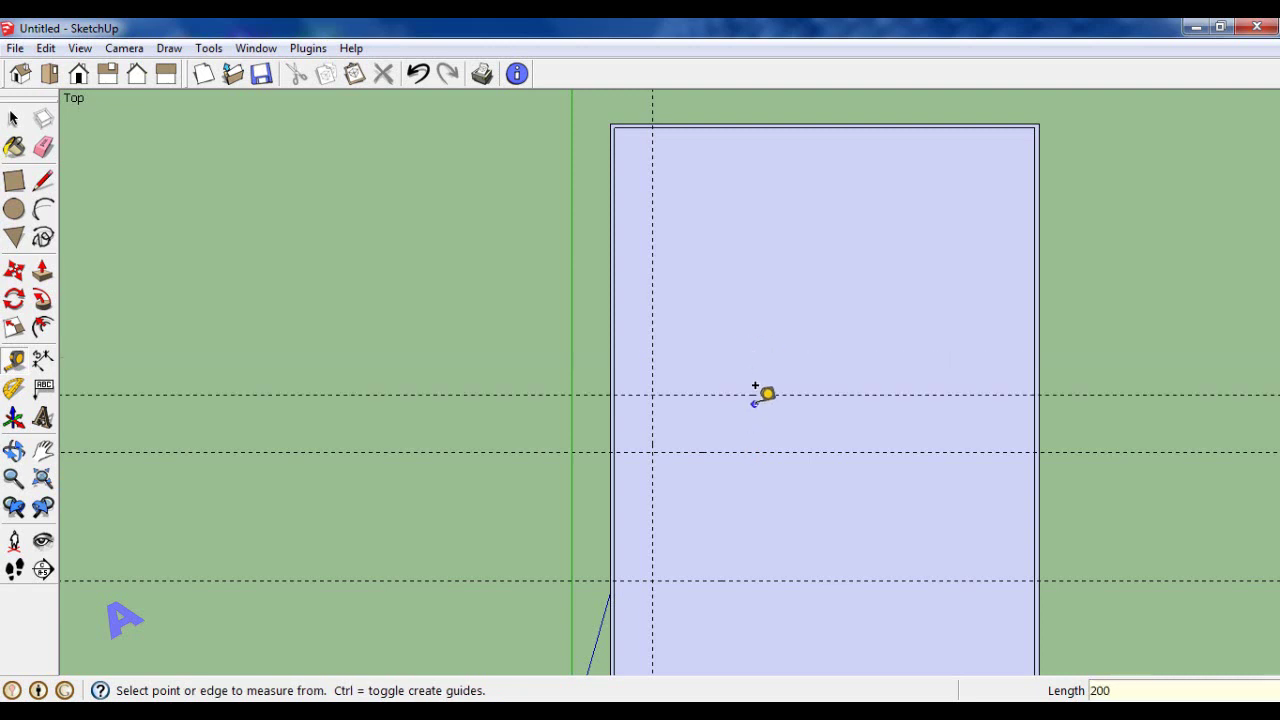
click(756, 395)
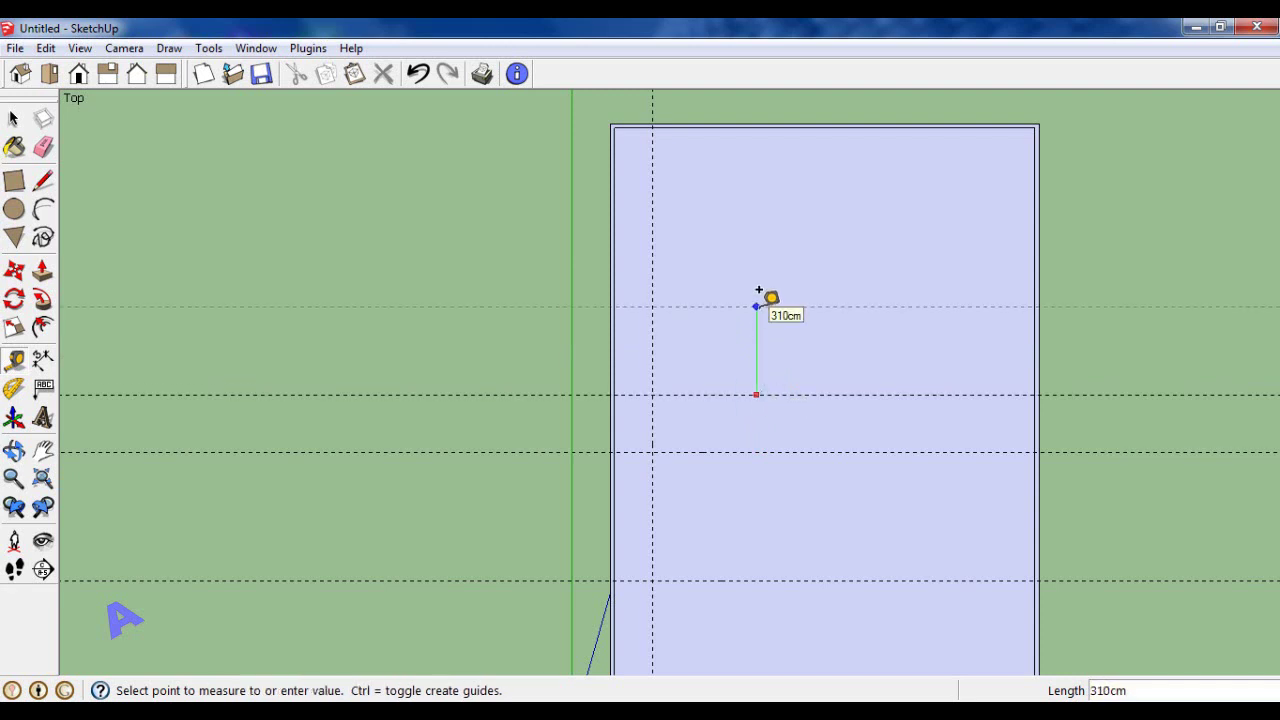
Add a horizontal guide 450 cm higher and a vertical guide 300 cm right of the left guide.
text(450)
key(Return)
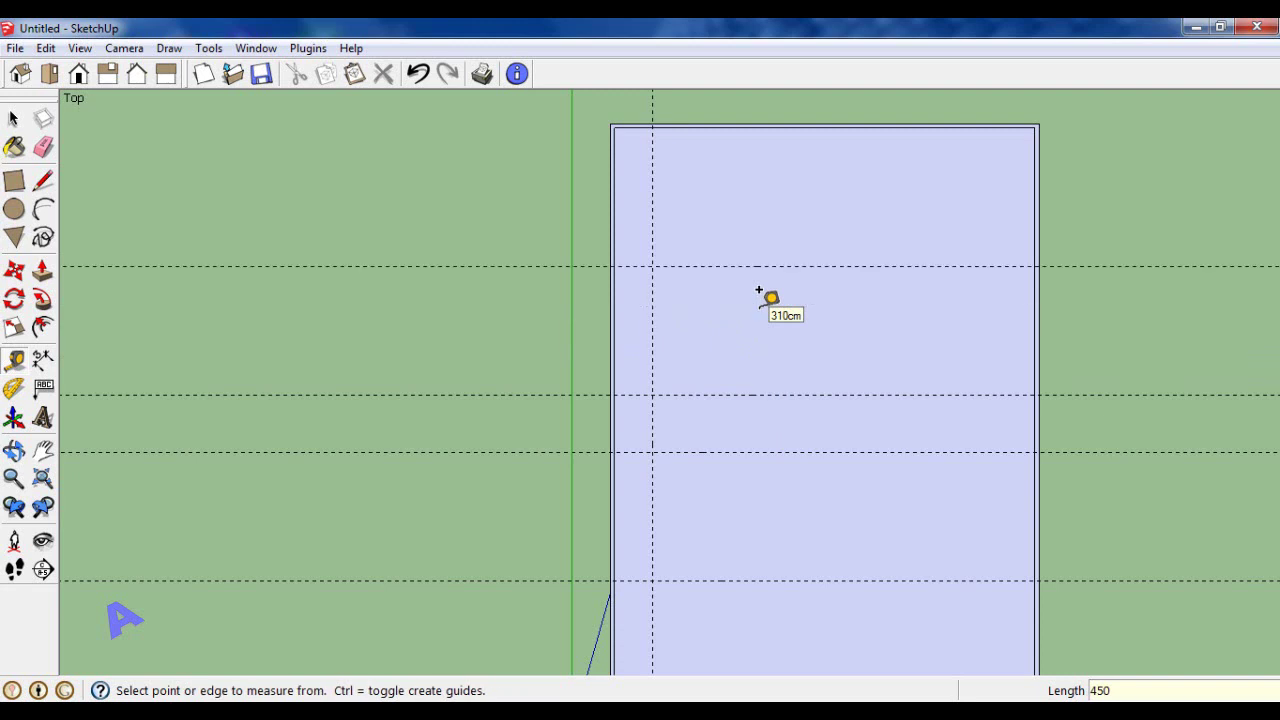
click(652, 224)
text(300)
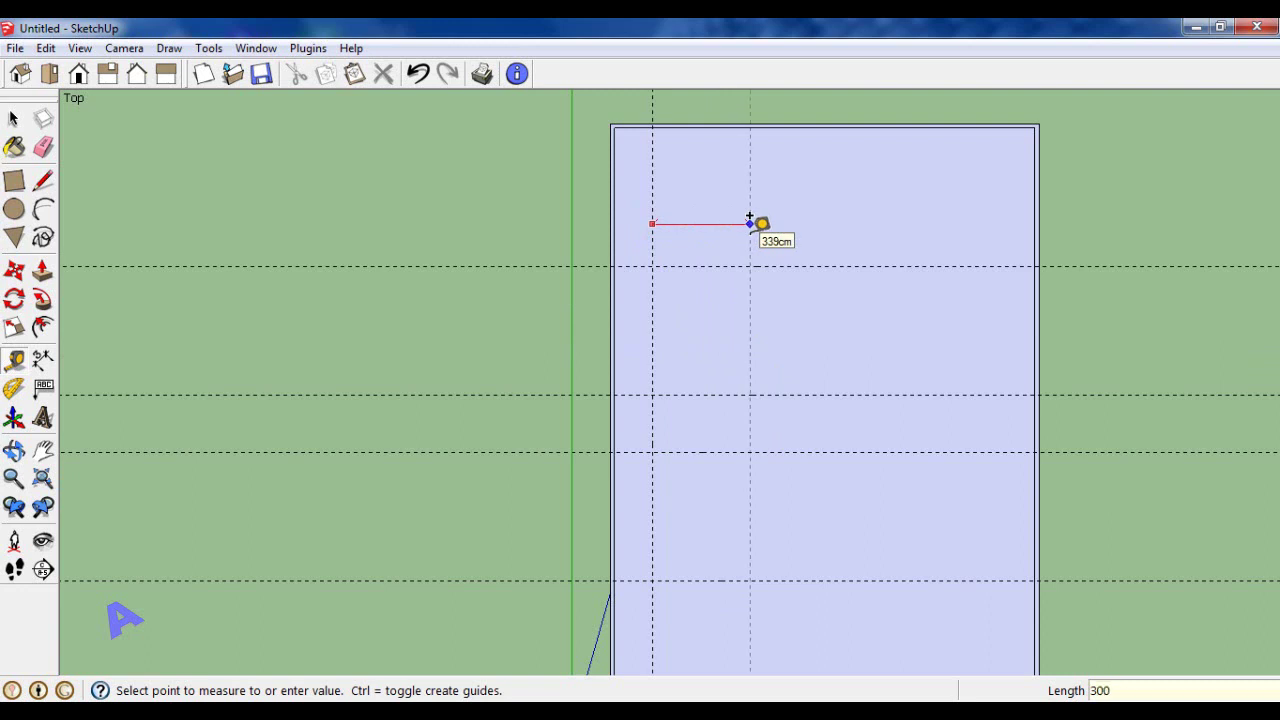
key(Return)
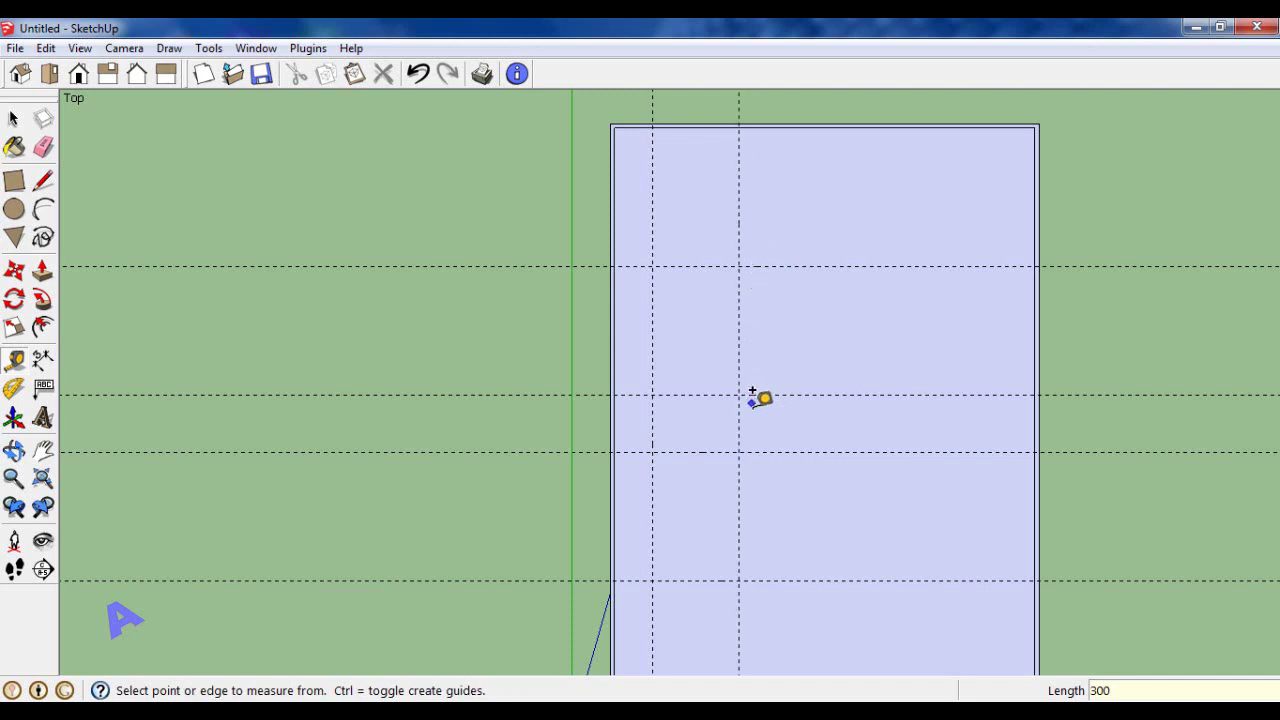
scroll(758, 400, down, 1)
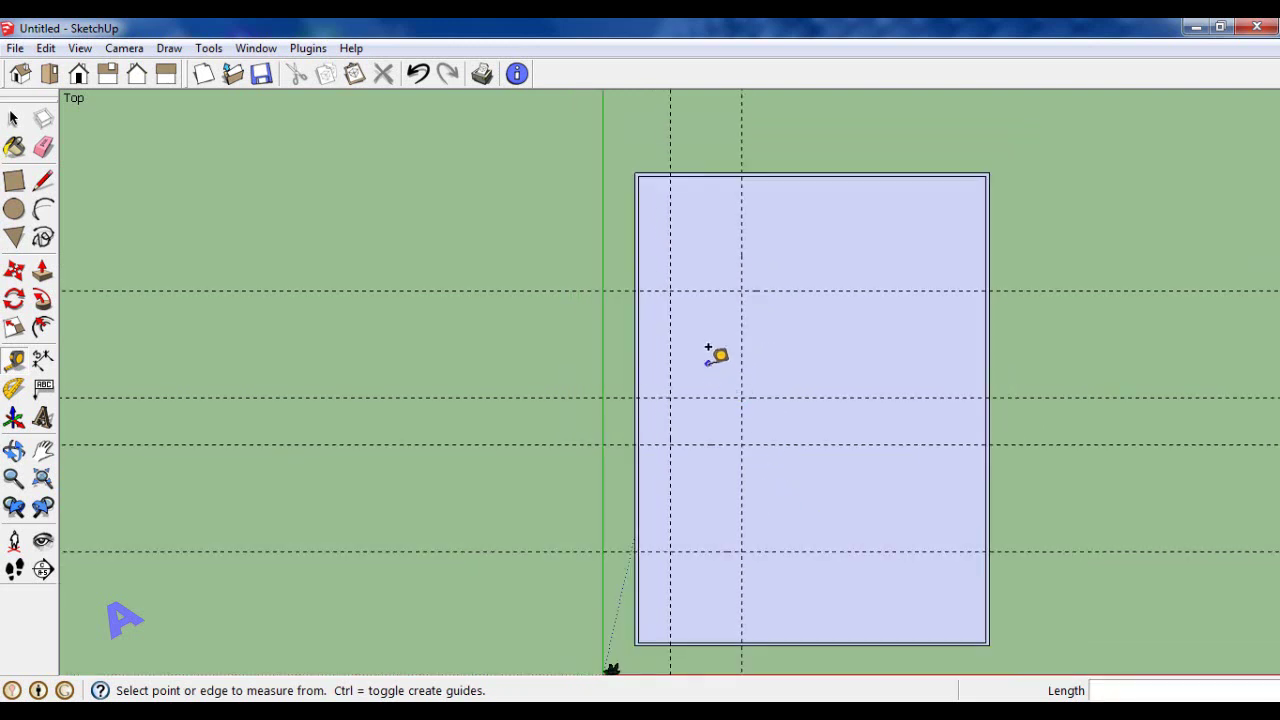
scroll(714, 354, up, 1)
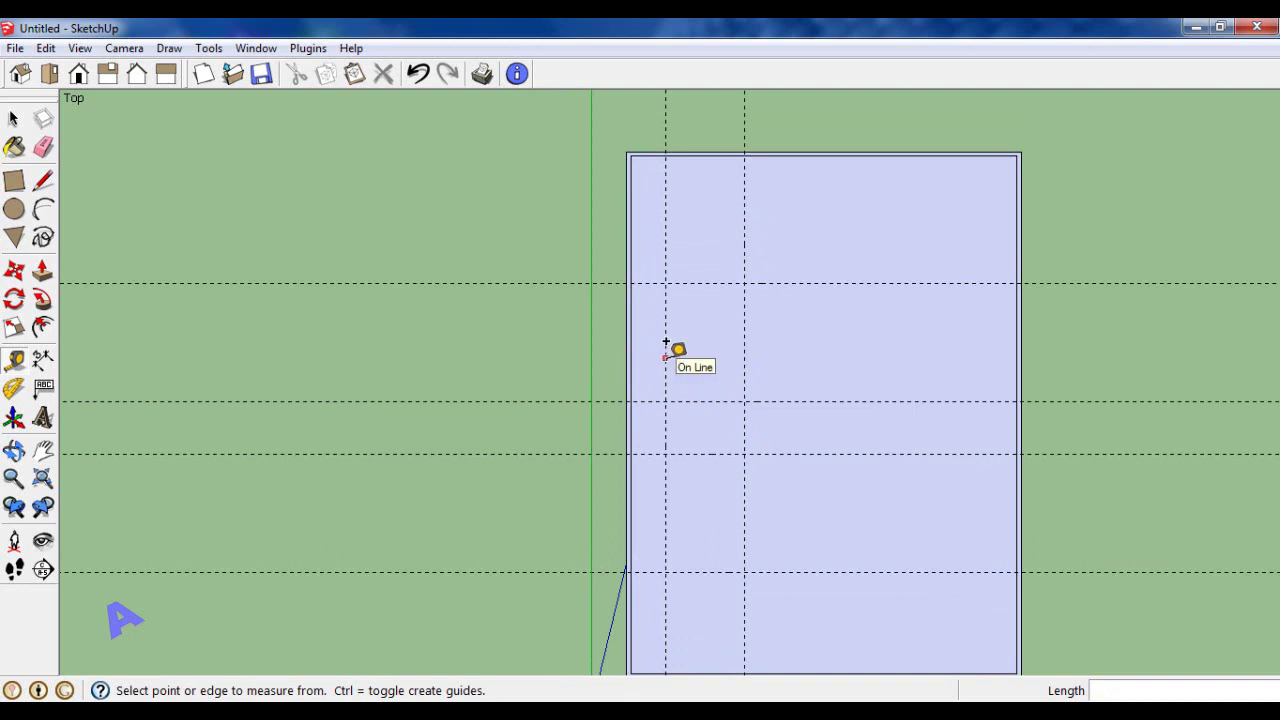
Add vertical guides 50 cm right, 100 cm left of the 300 cm guide, and a 15 cm wall offset.
click(667, 354)
text(50)
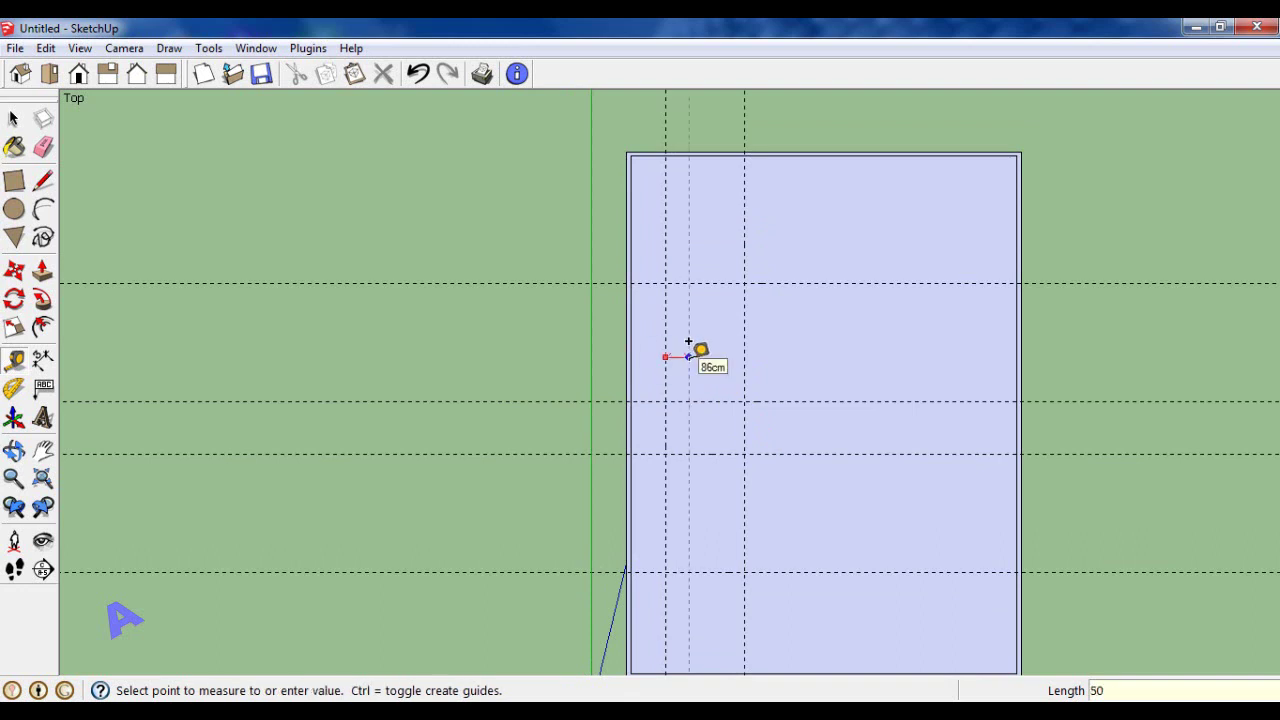
key(Return)
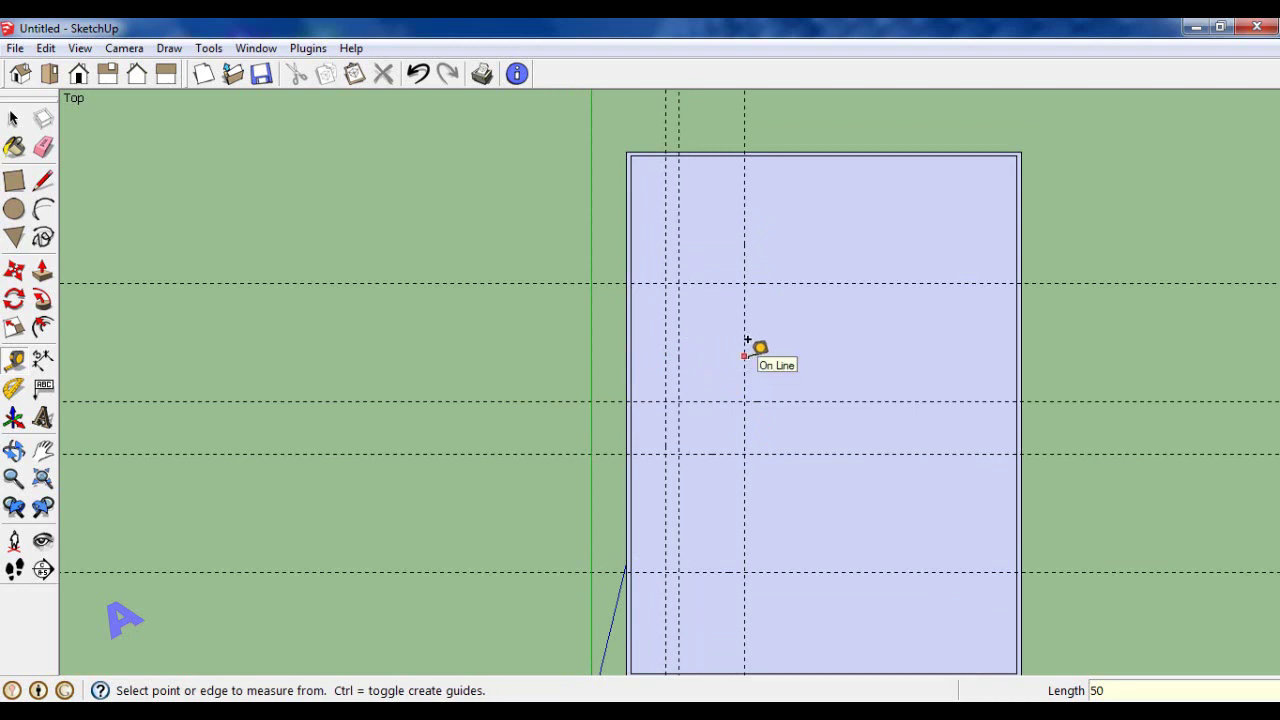
click(744, 354)
text(100)
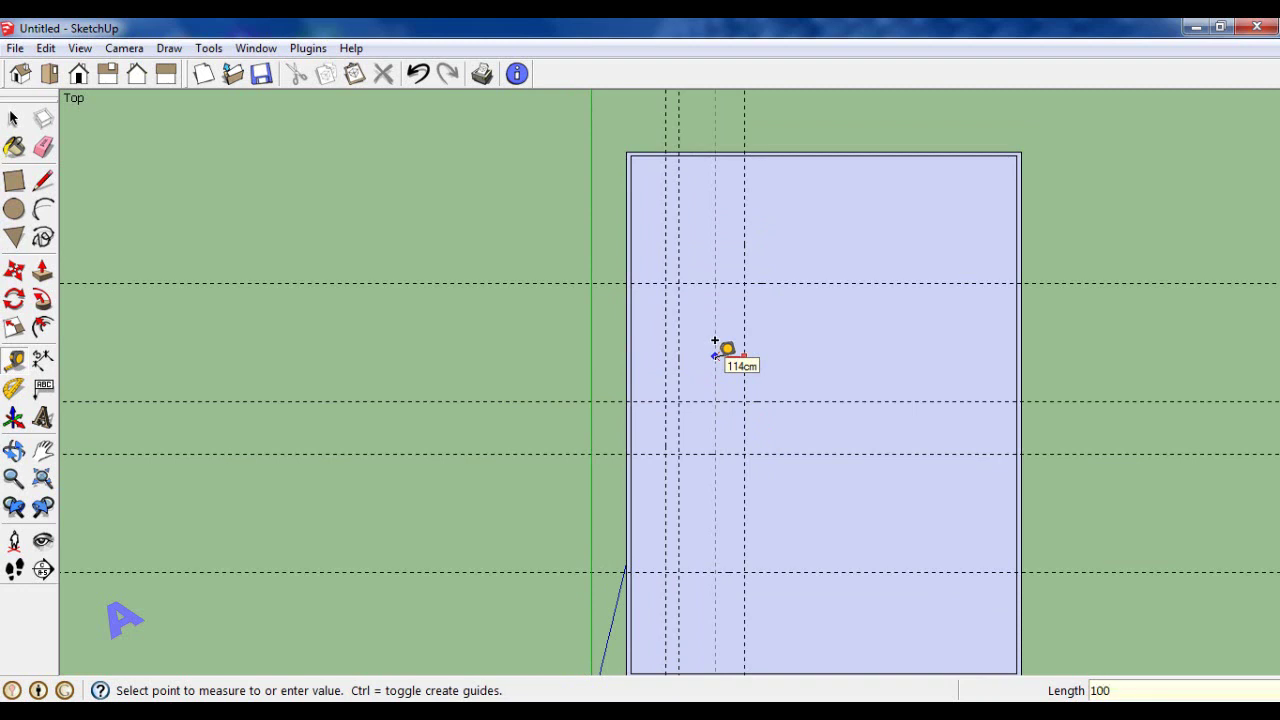
click(715, 344)
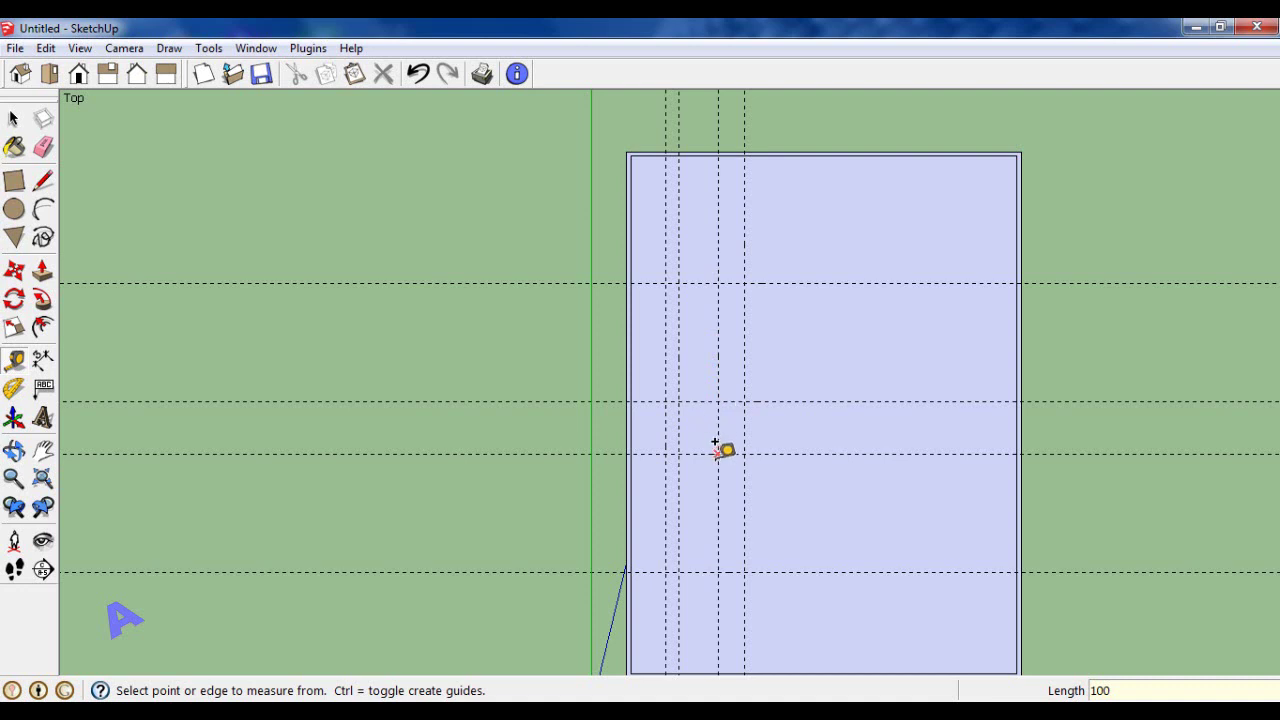
scroll(723, 449, up, 1)
scroll(692, 532, up, 1)
scroll(692, 532, up, 1)
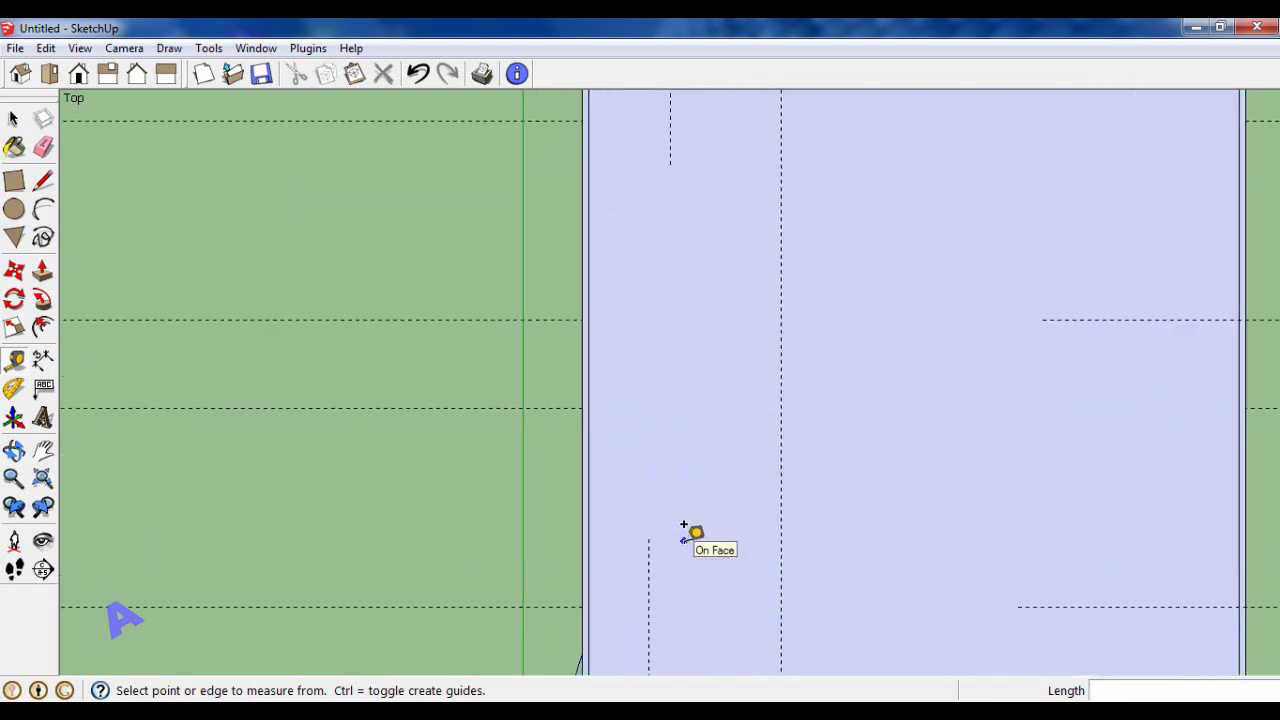
scroll(685, 525, down, 1)
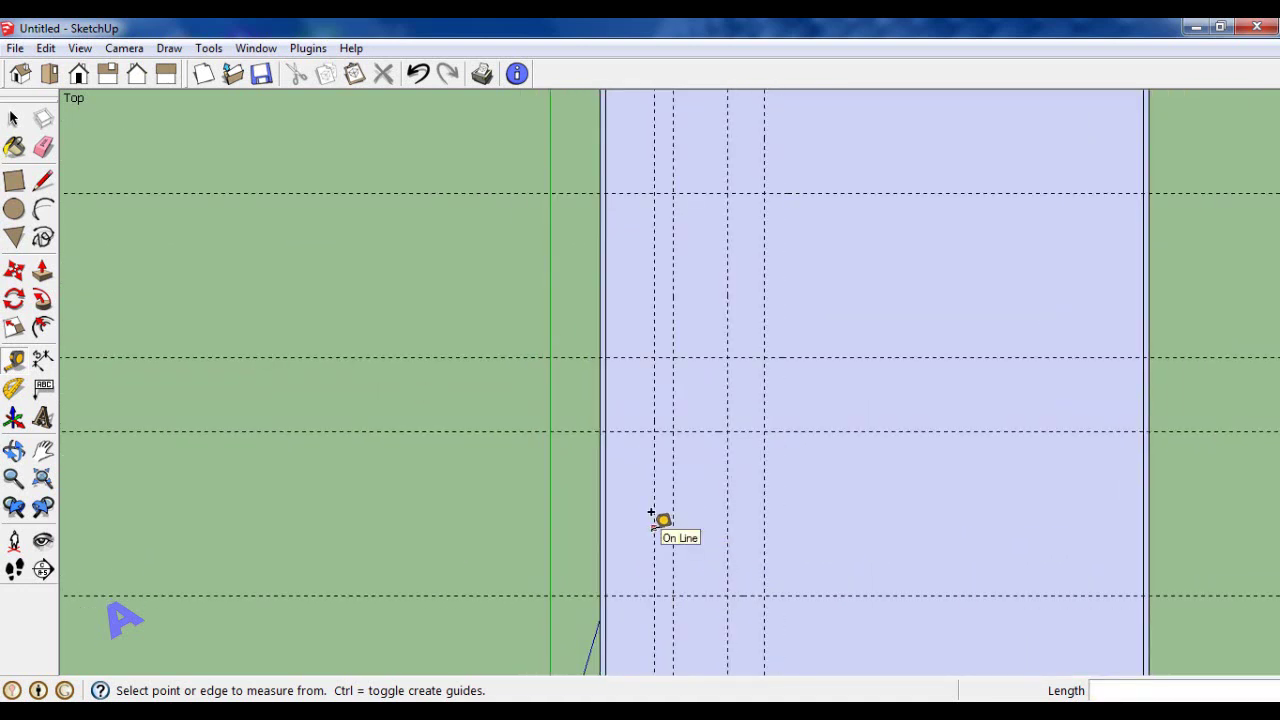
click(654, 527)
text(15)
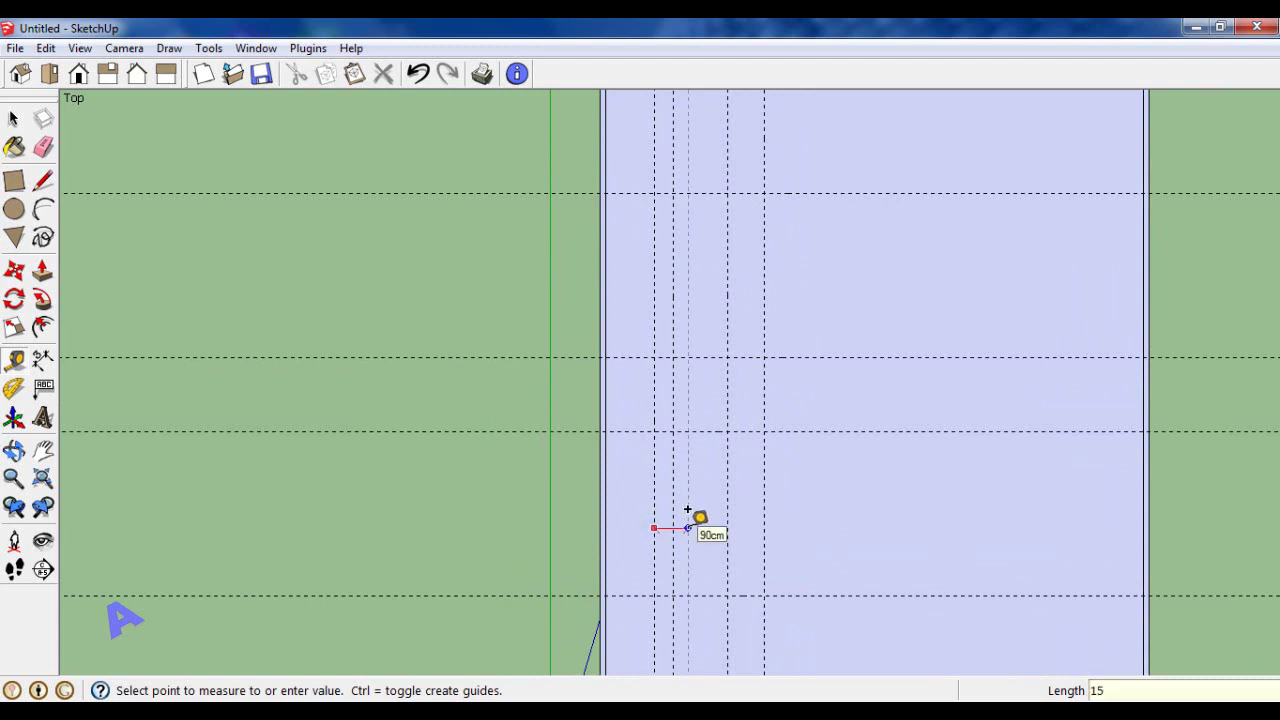
key(Return)
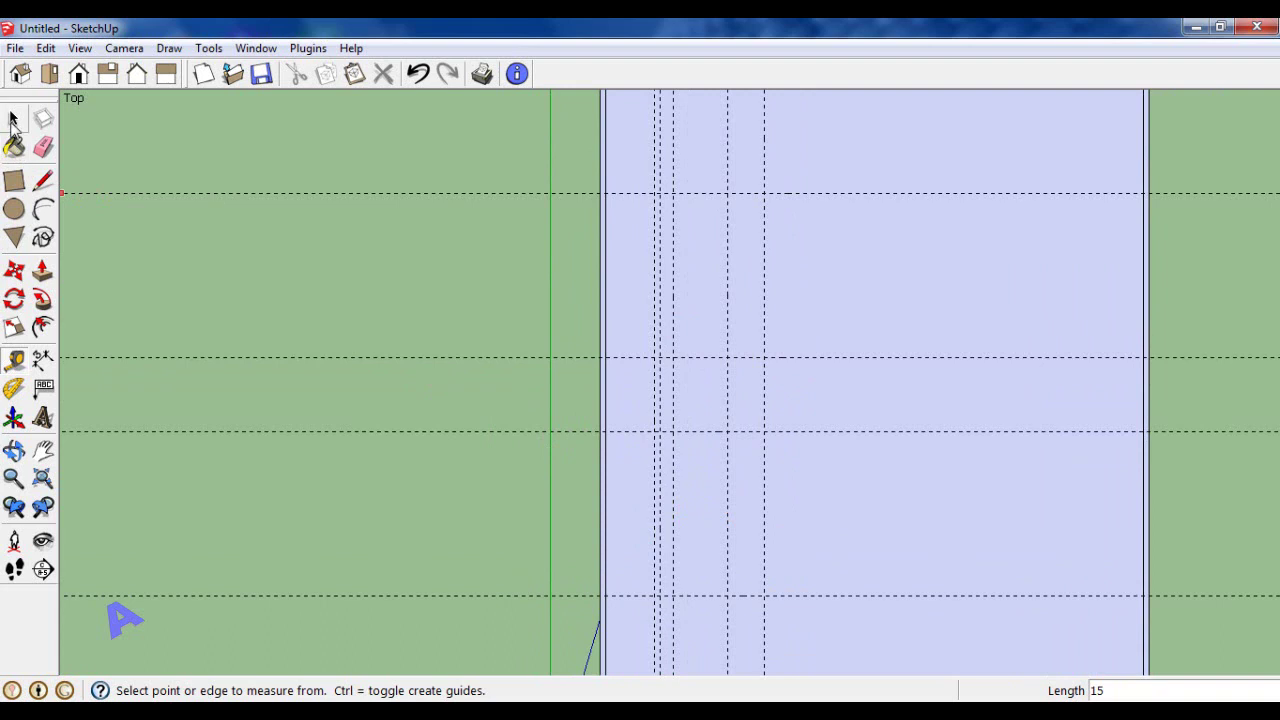
Select a vertical guide and copy it with Move to sit beside the original.
click(12, 120)
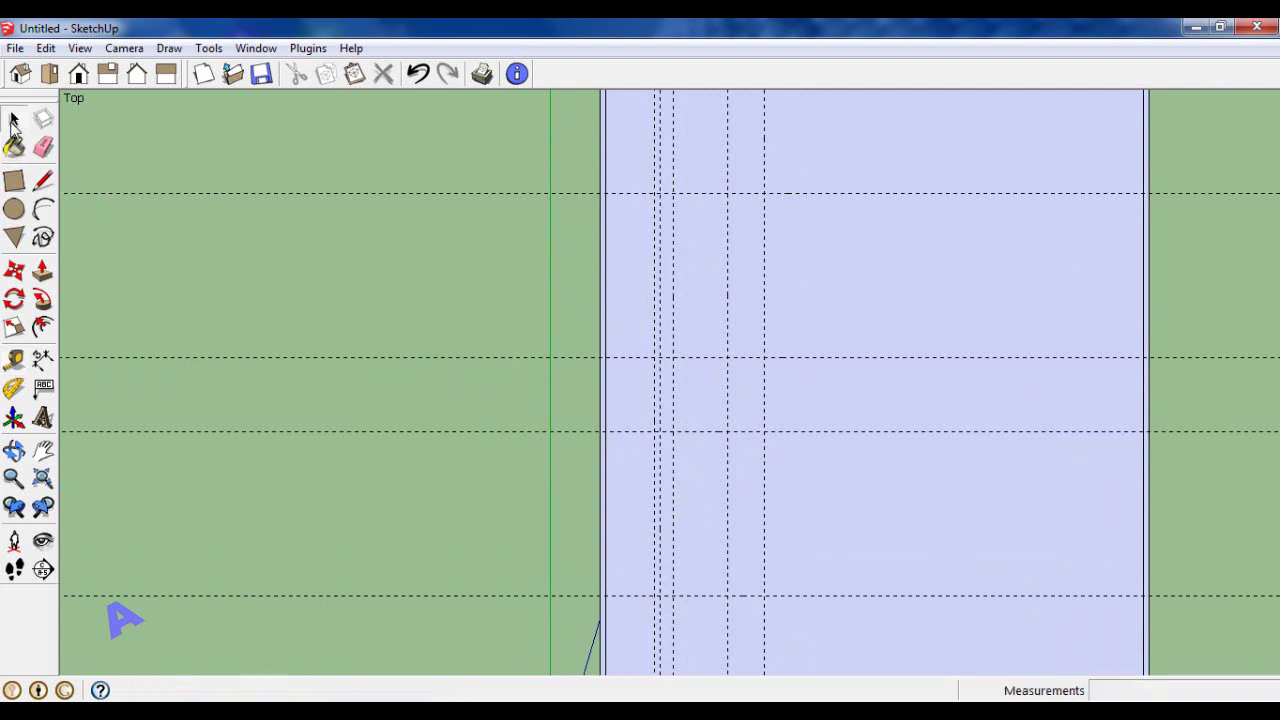
click(659, 503)
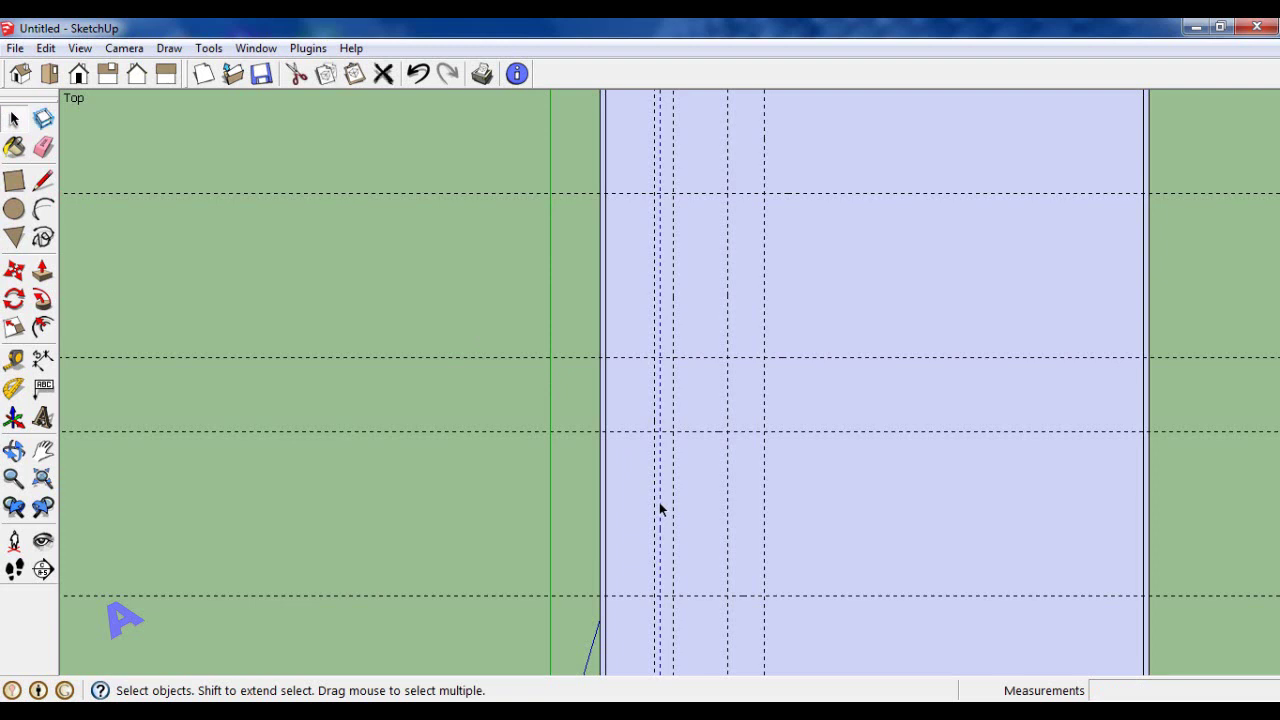
click(13, 270)
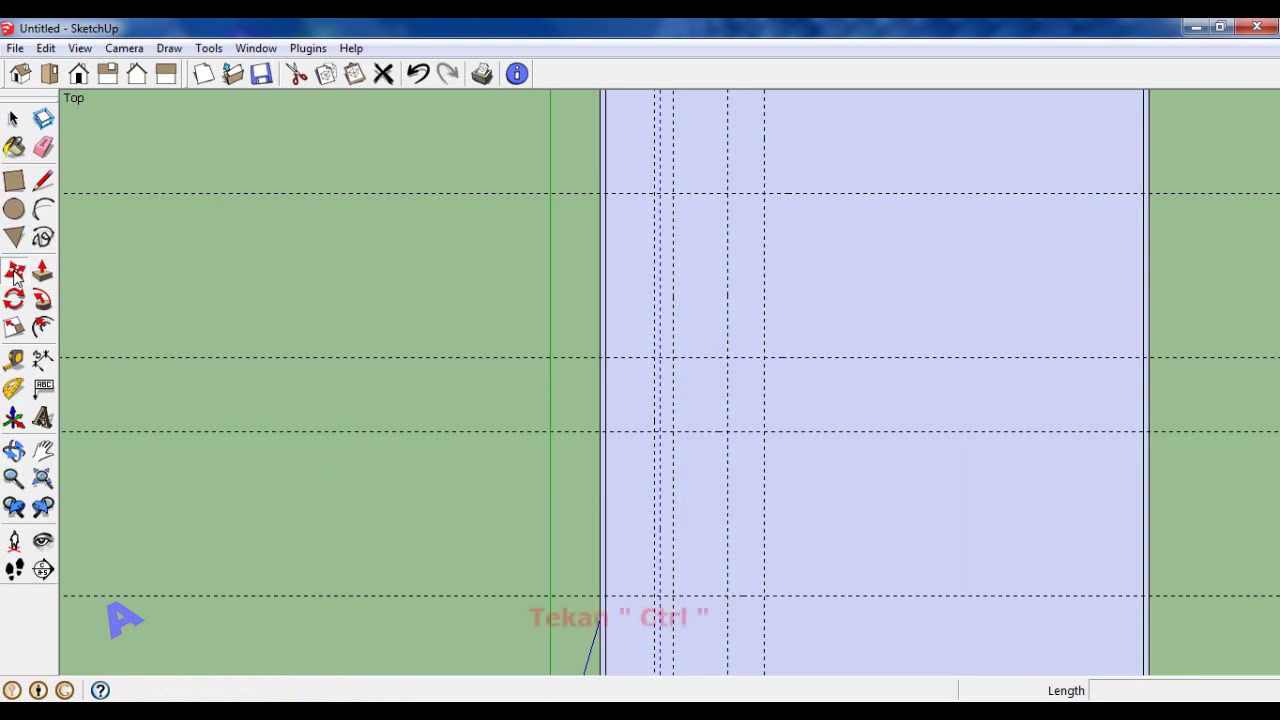
scroll(657, 445, up, 1)
scroll(657, 441, up, 1)
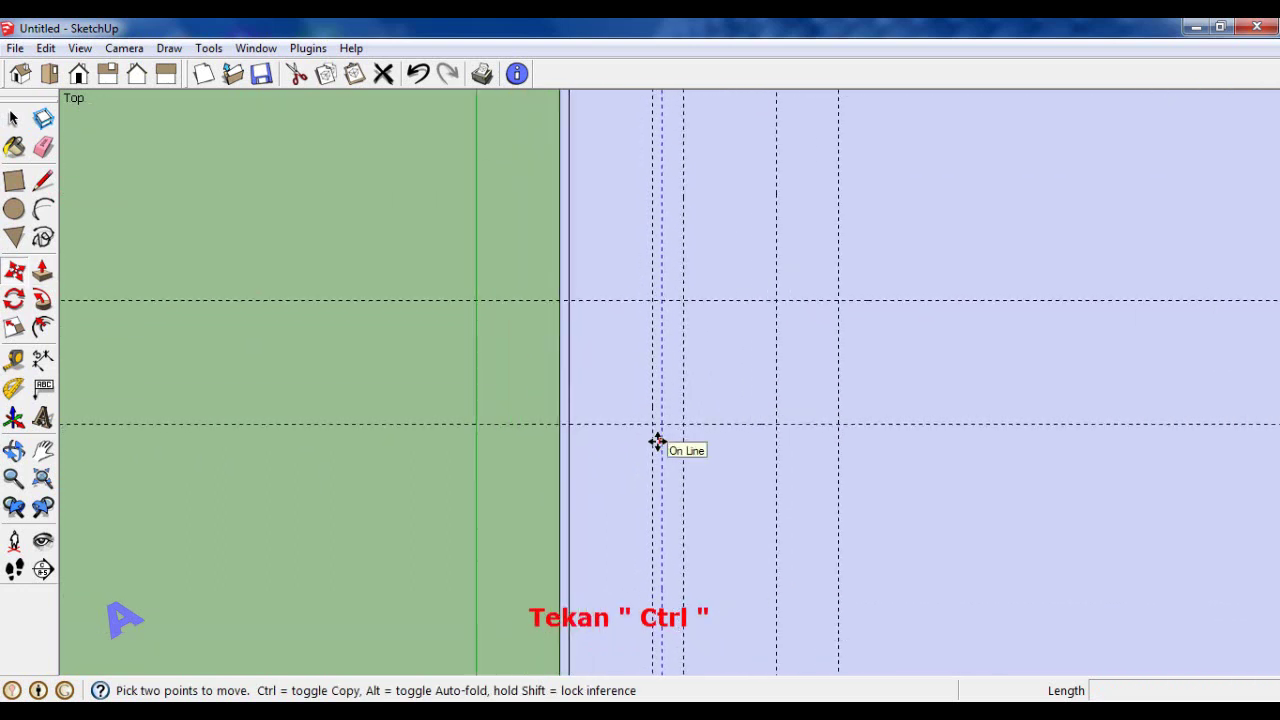
scroll(657, 440, up, 1)
ctrl+click(650, 420)
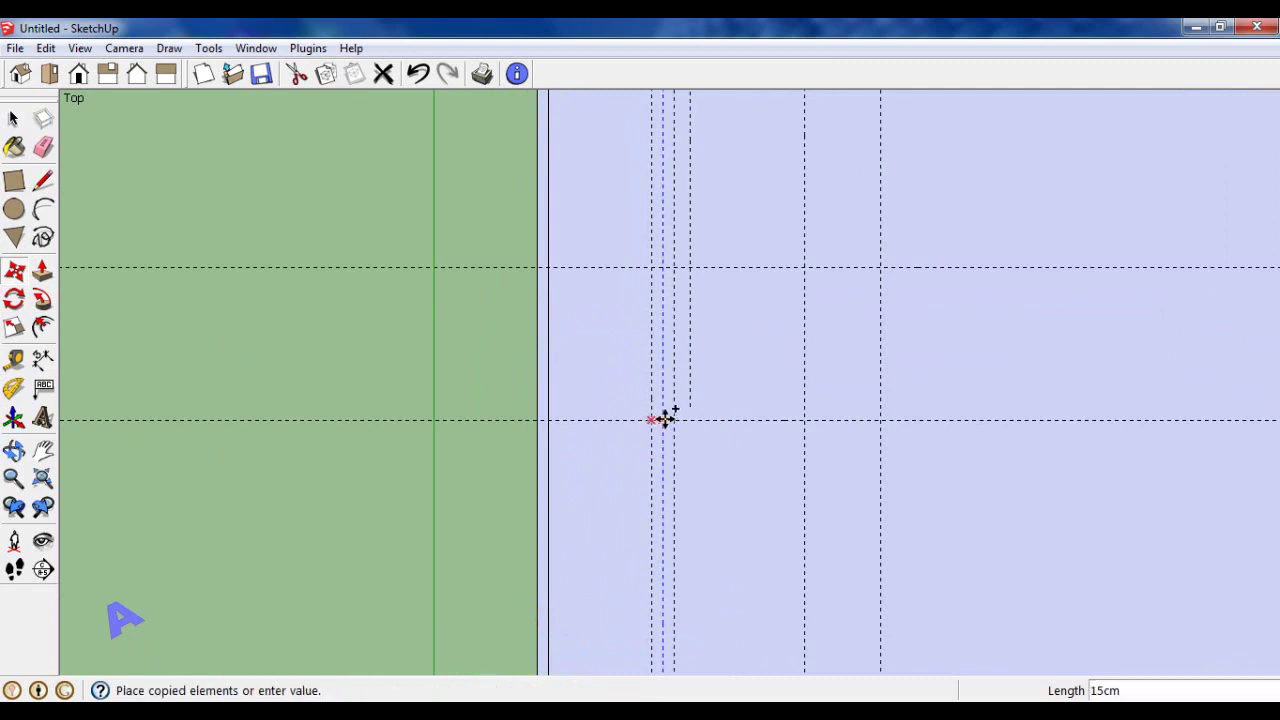
click(686, 420)
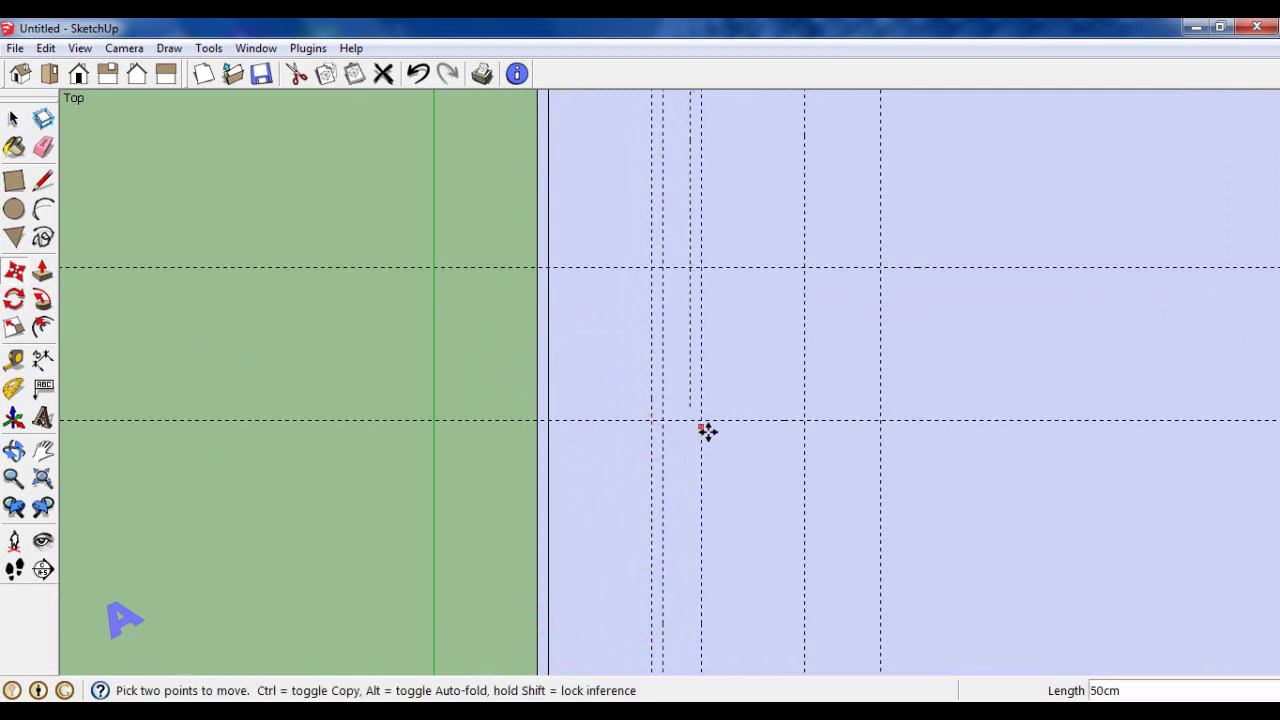
Copy further vertical guides 150 cm and 100 cm to the right.
click(689, 420)
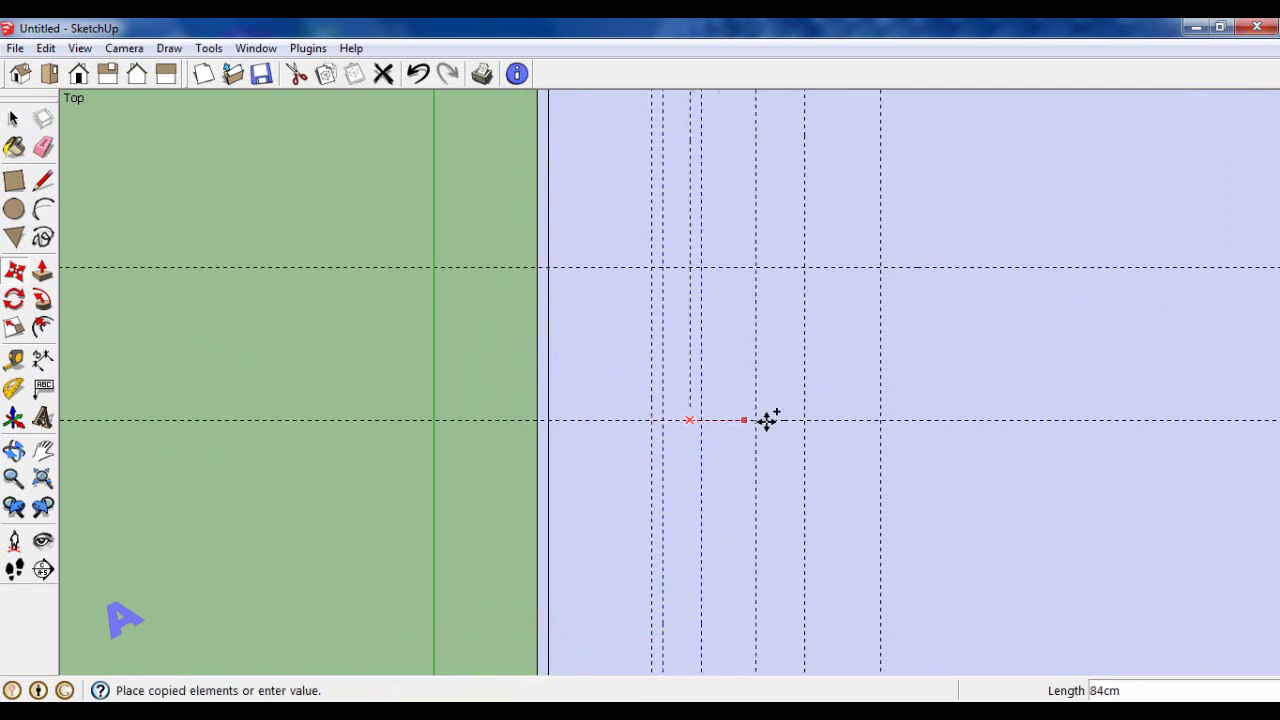
text(150)
key(Return)
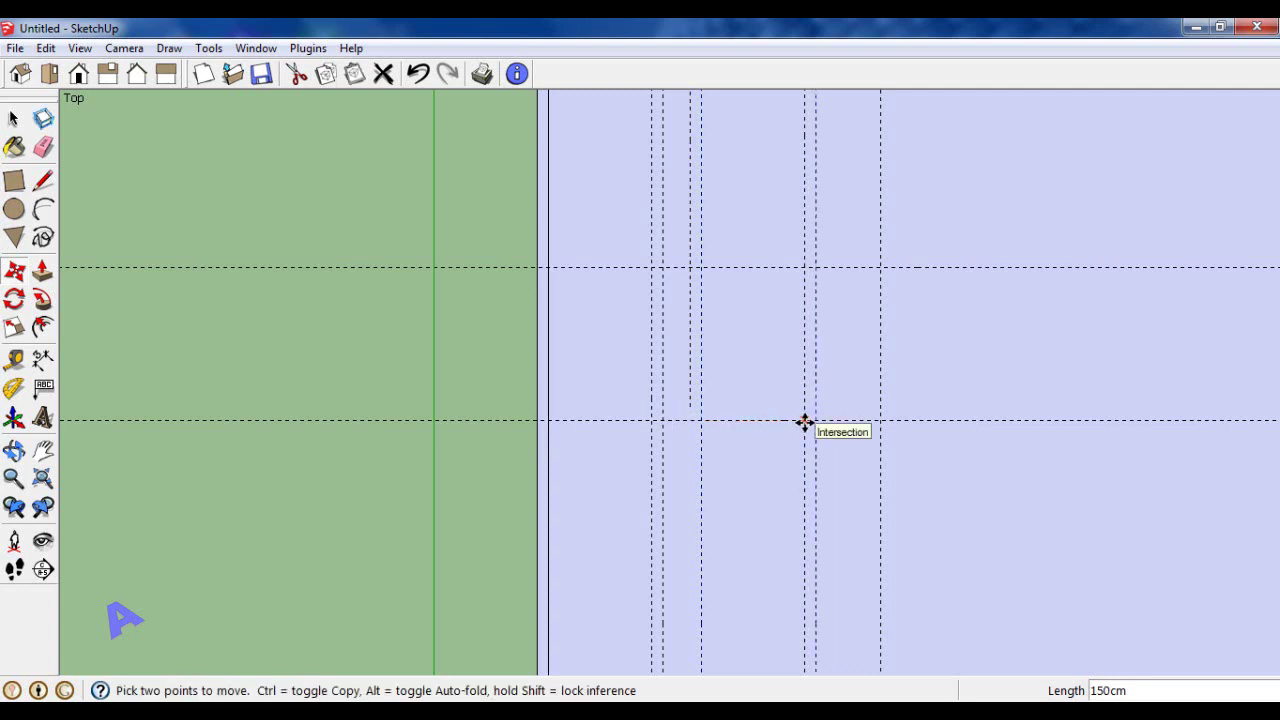
click(806, 420)
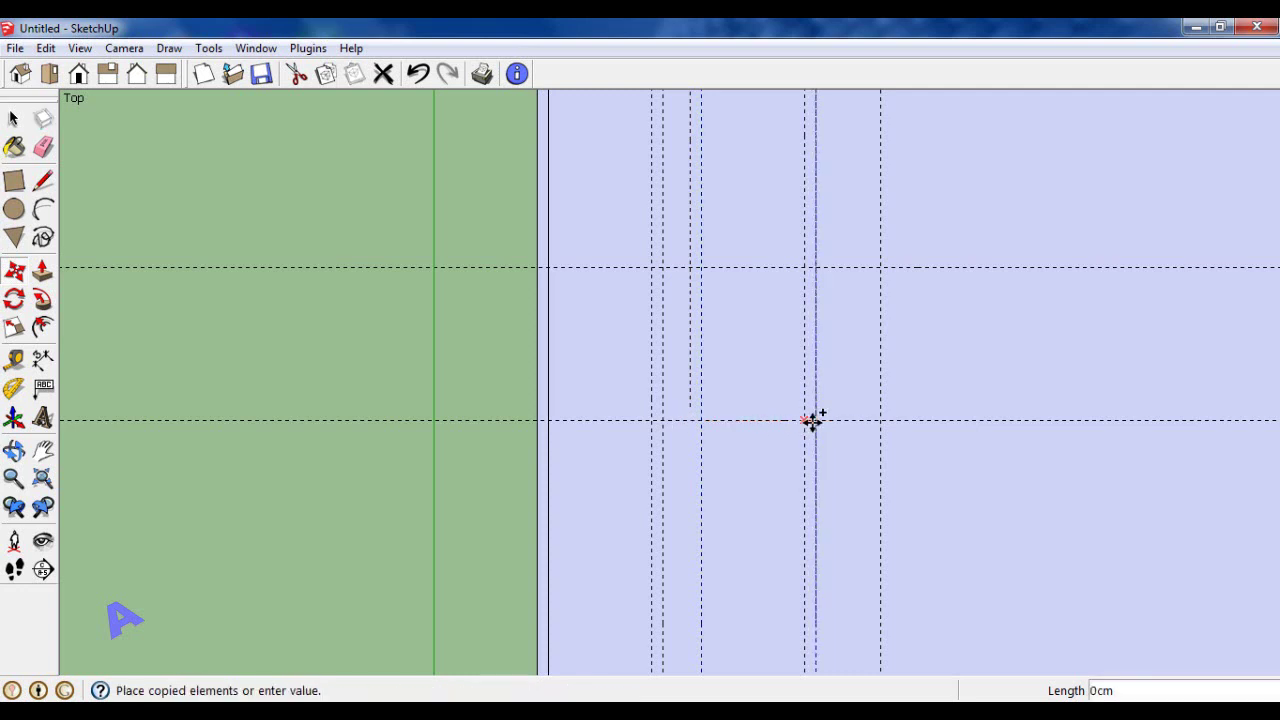
click(877, 421)
scroll(777, 380, down, 1)
scroll(777, 380, down, 2)
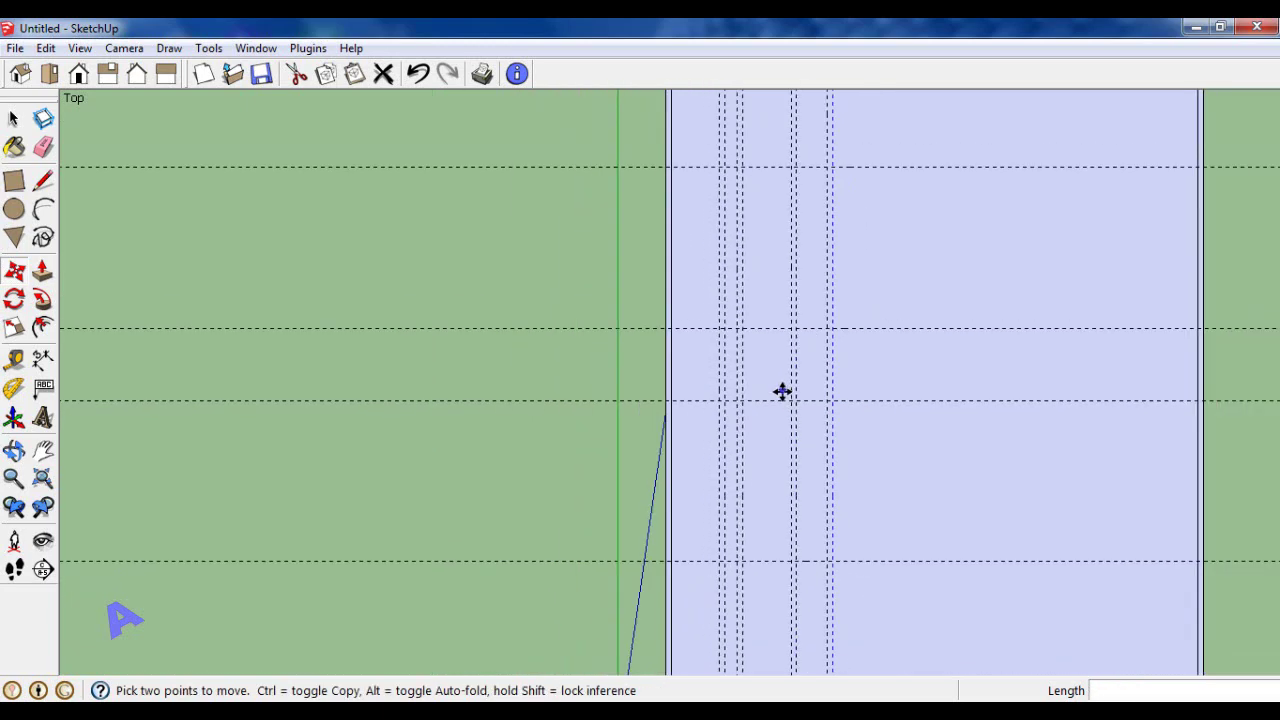
scroll(782, 391, down, 2)
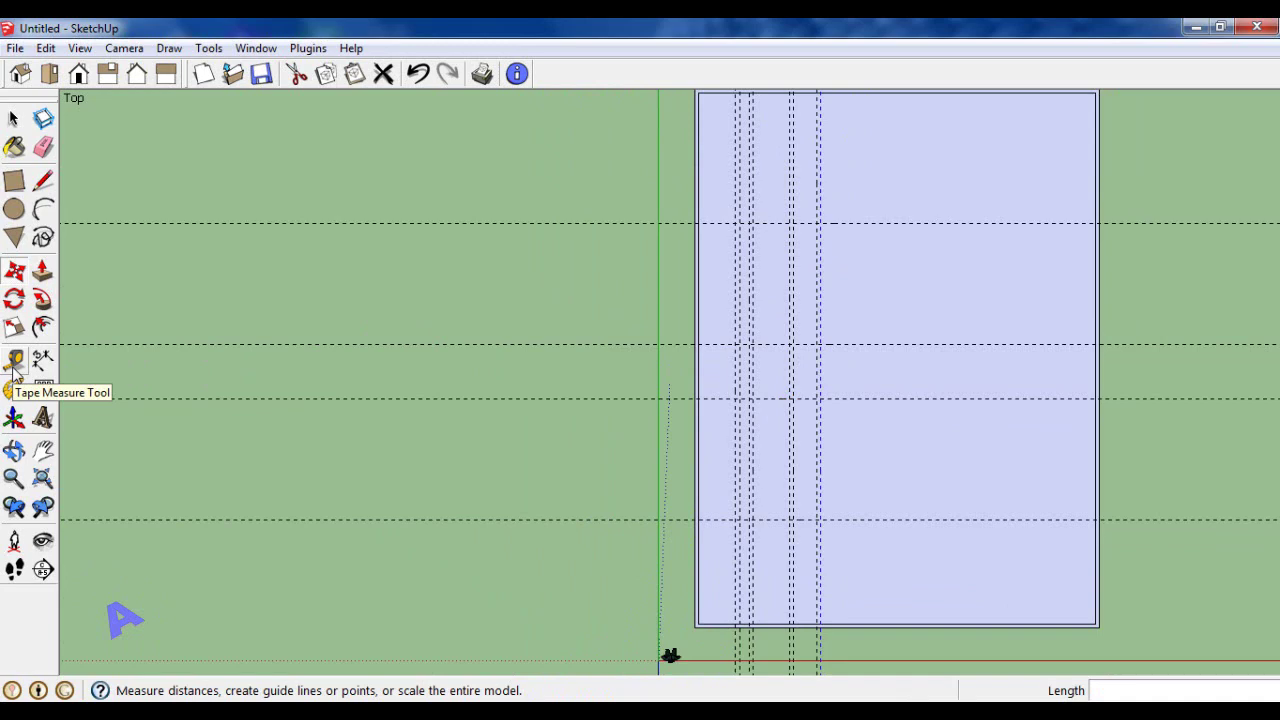
Add a horizontal guide 15 cm from an existing horizontal guide for wall thickness.
click(14, 362)
scroll(798, 515, up, 2)
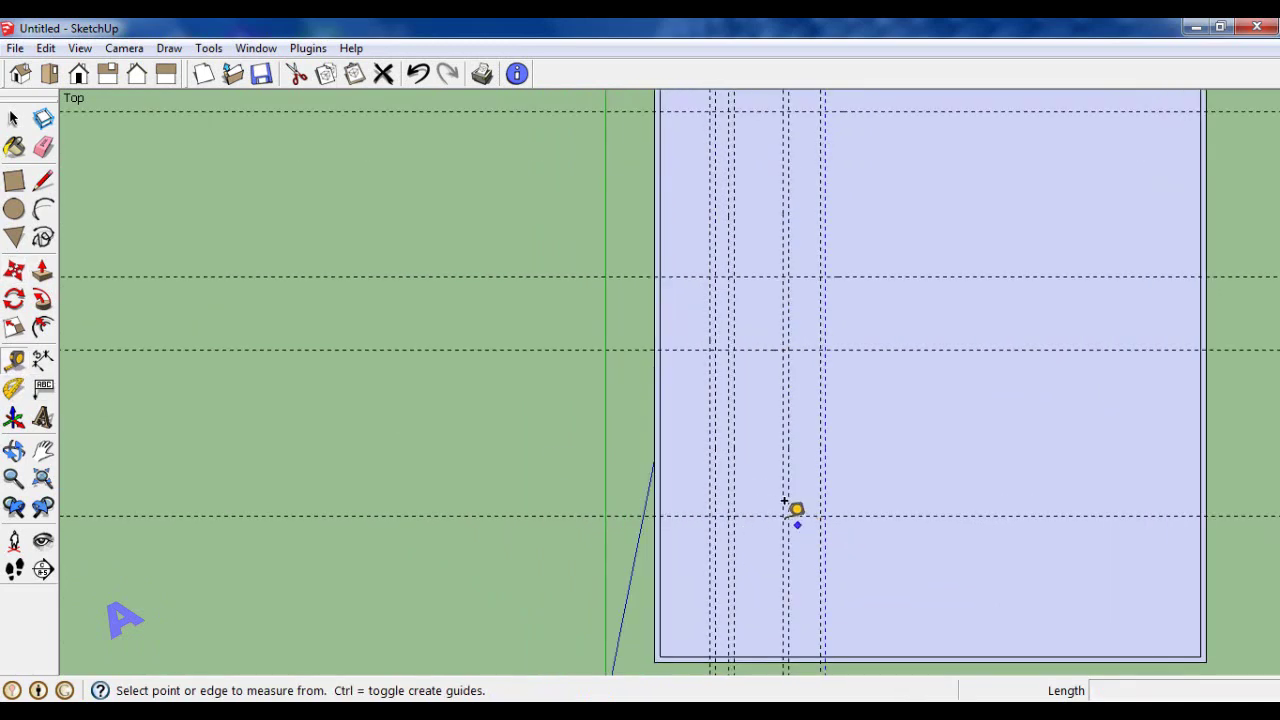
scroll(796, 510, up, 1)
scroll(791, 509, up, 1)
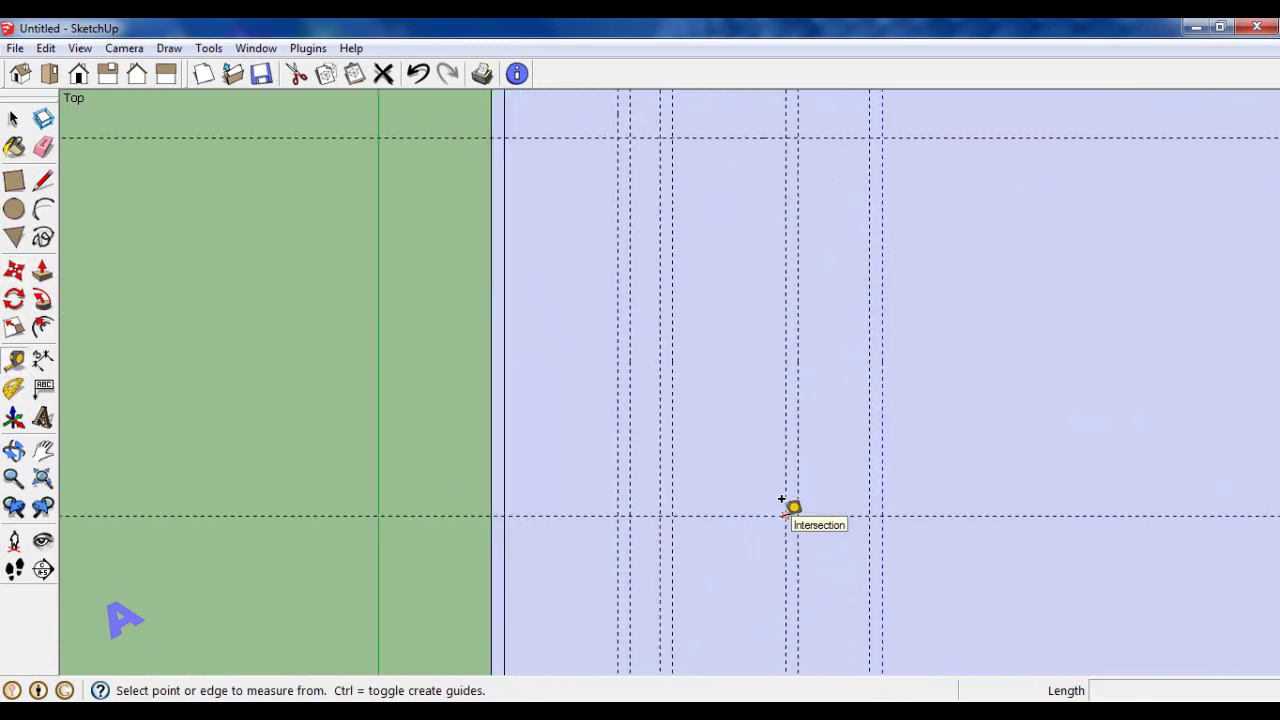
click(729, 513)
text(15)
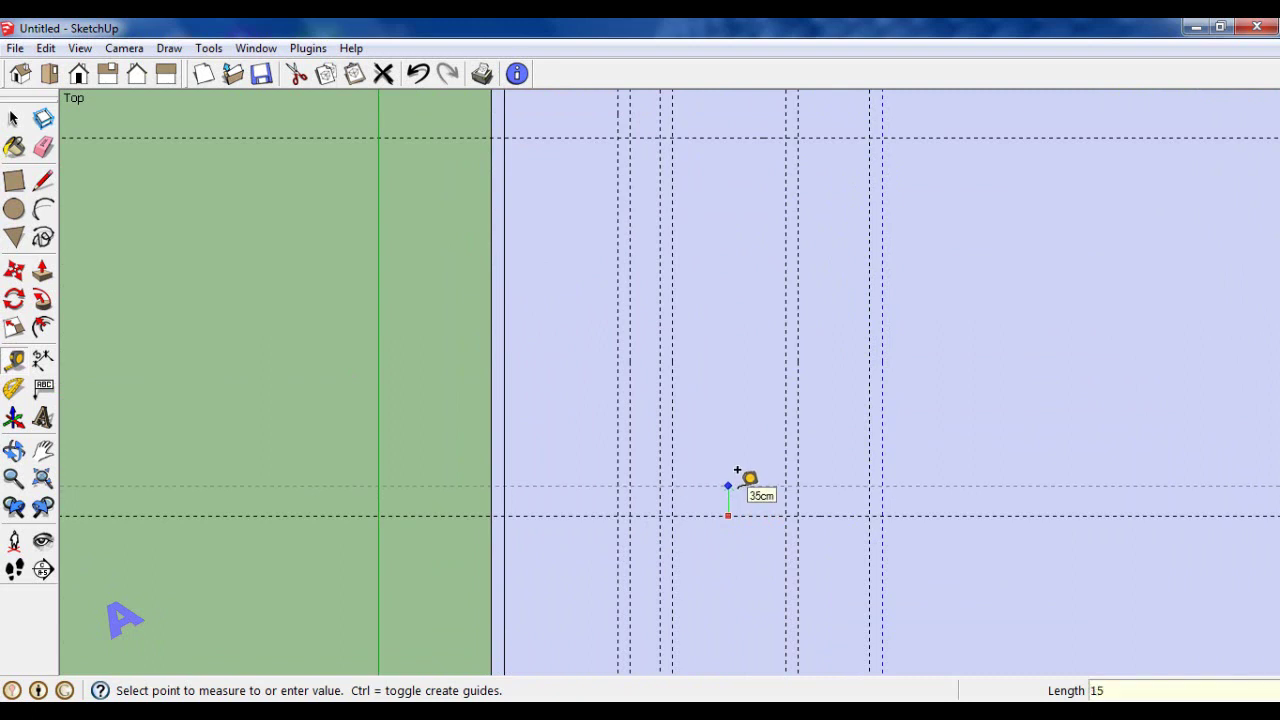
key(Return)
scroll(740, 555, down, 2)
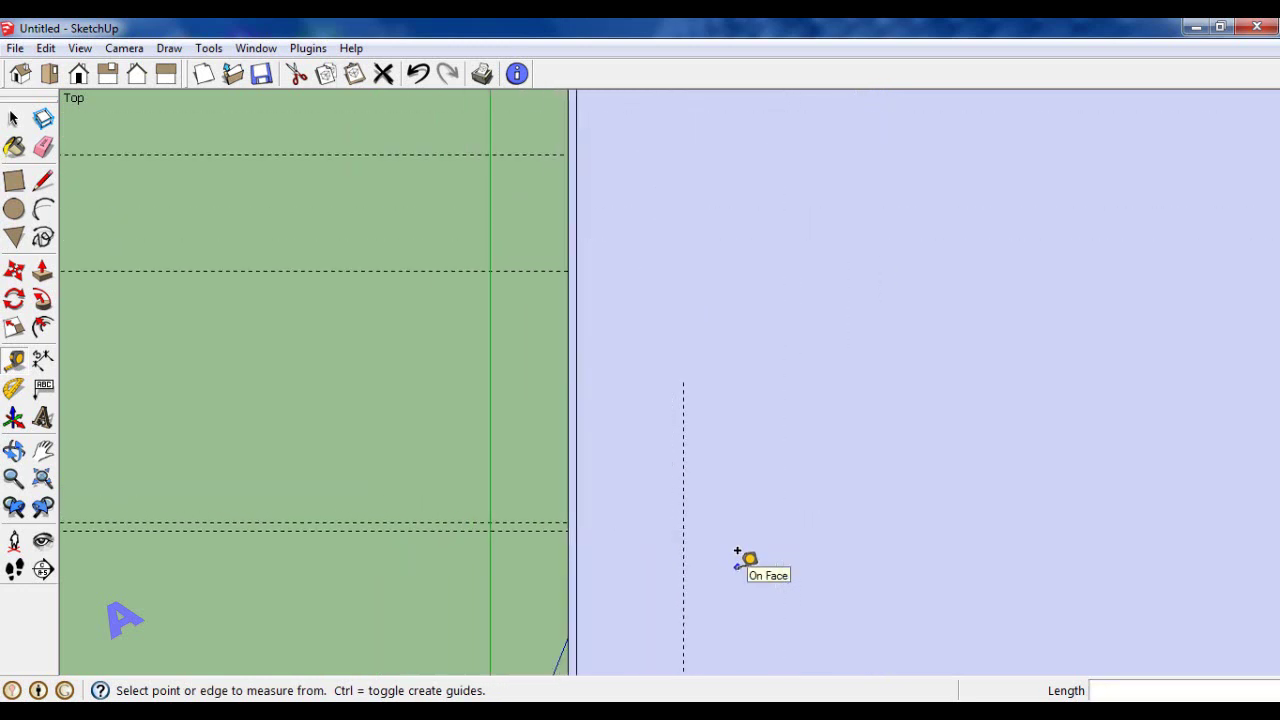
scroll(737, 552, down, 1)
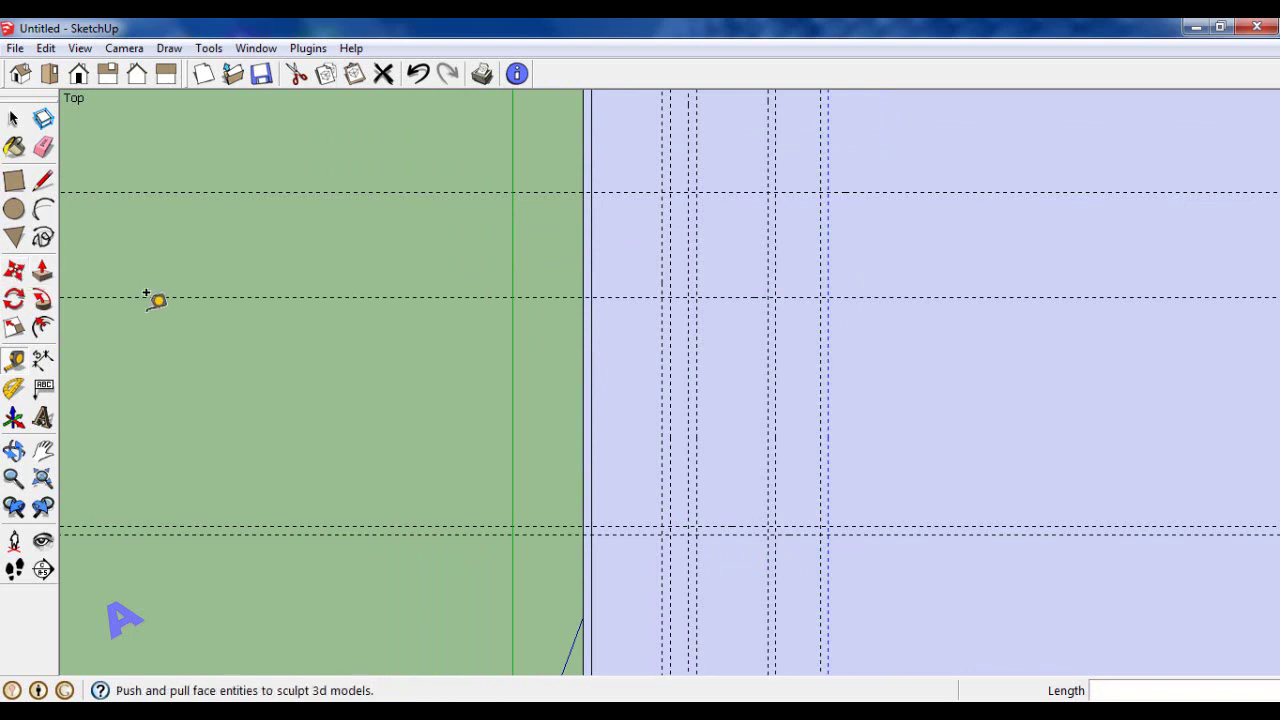
click(15, 121)
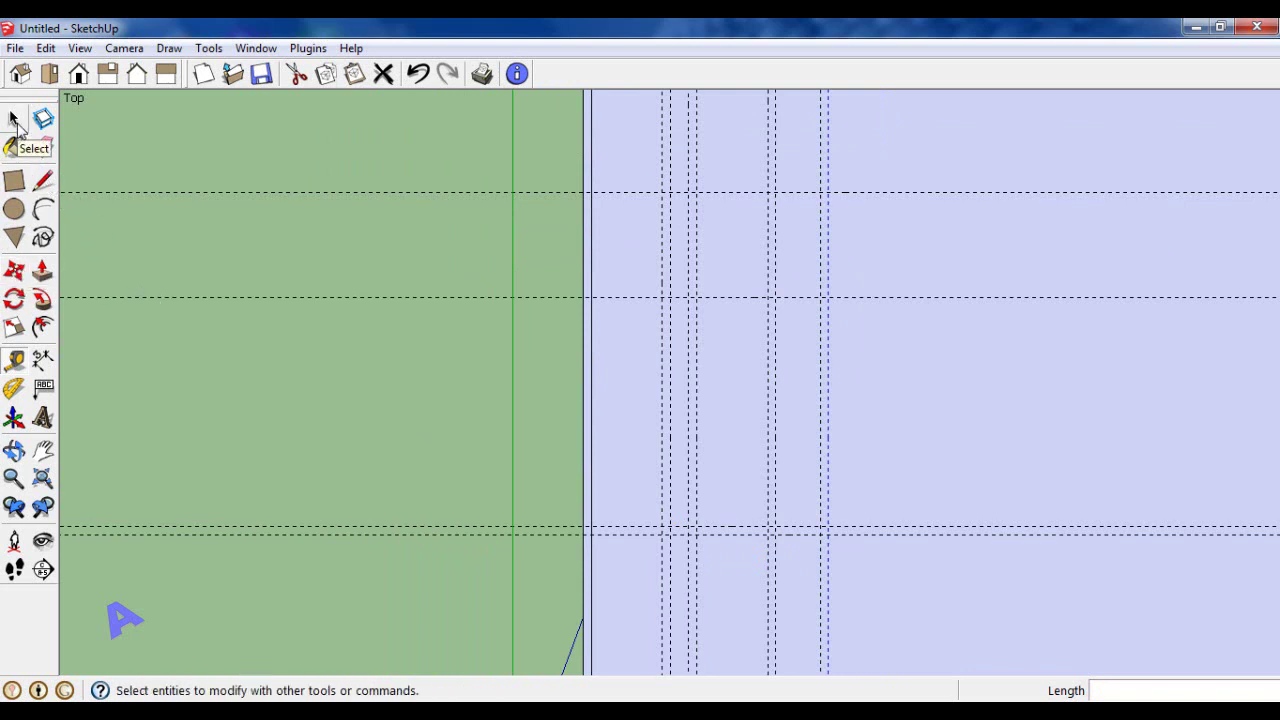
scroll(724, 562, up, 1)
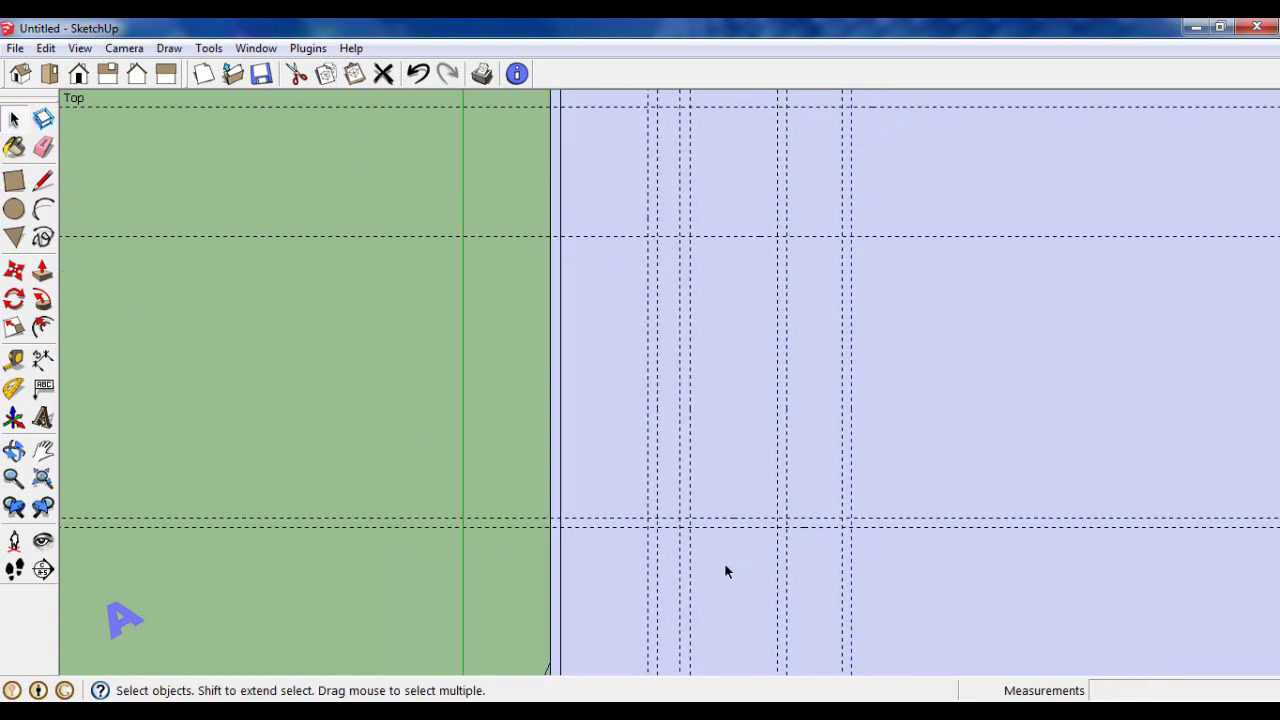
scroll(724, 562, up, 1)
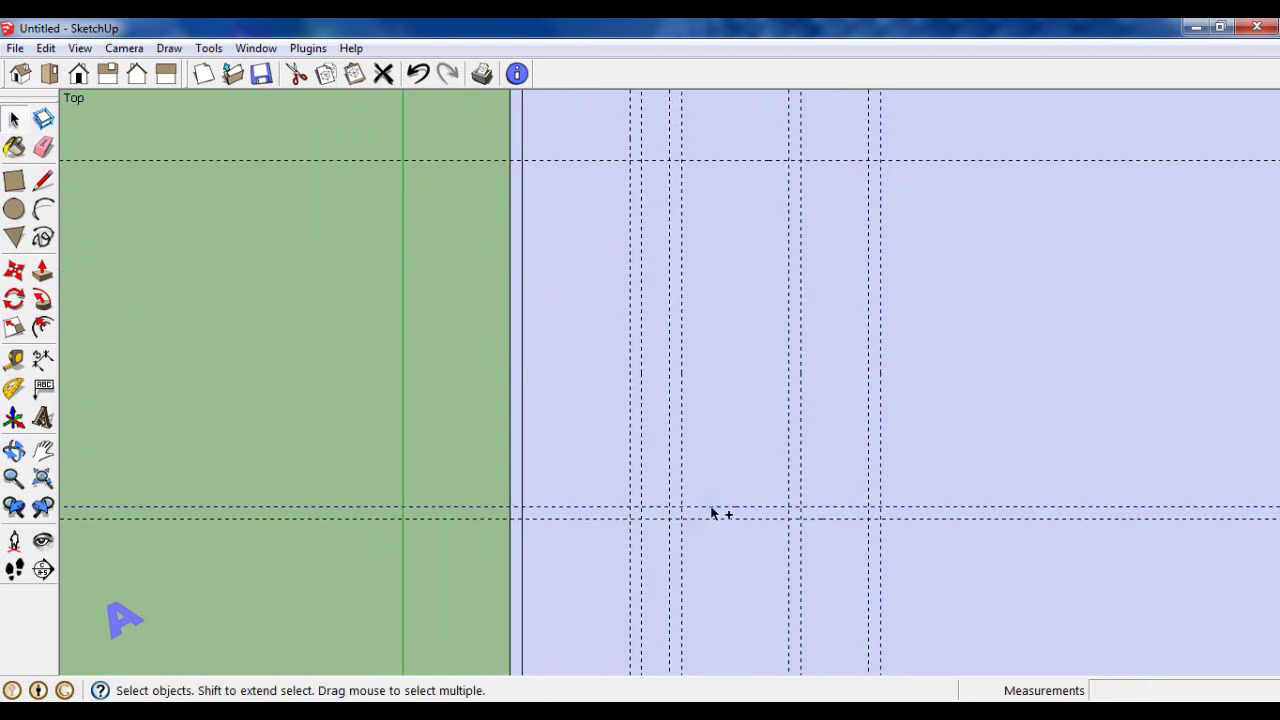
click(14, 270)
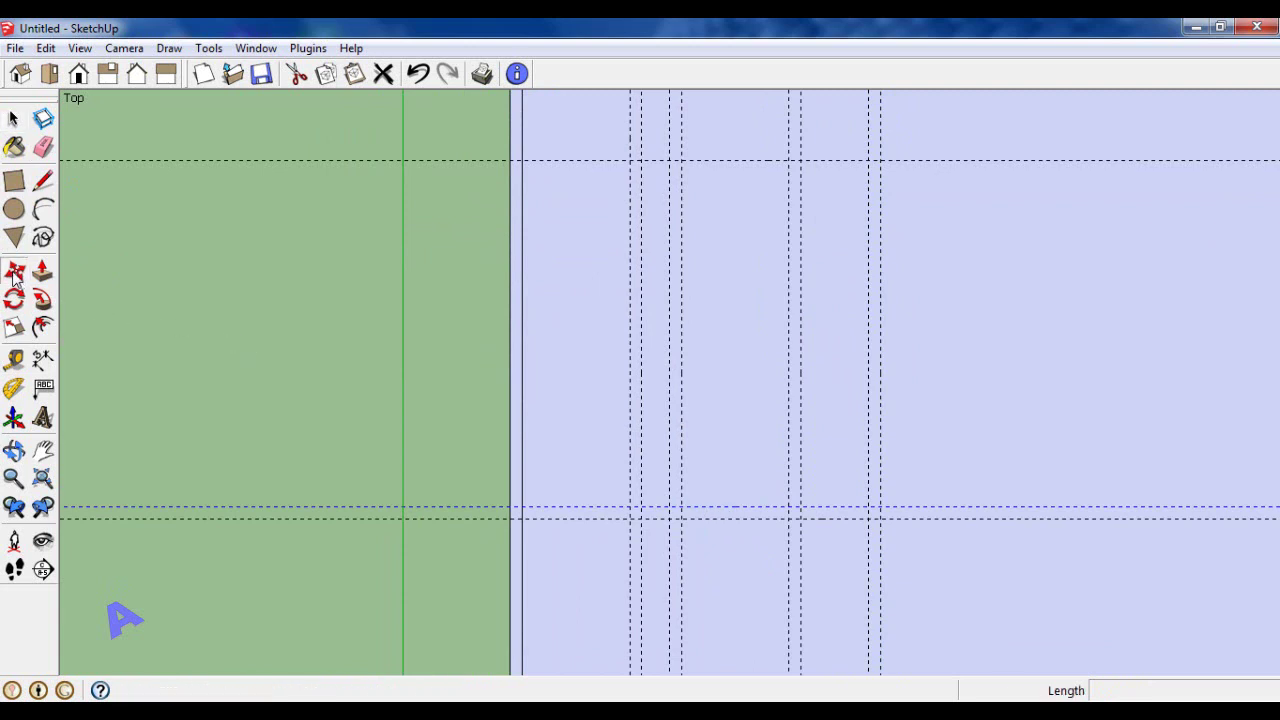
scroll(677, 540, up, 1)
scroll(670, 530, up, 1)
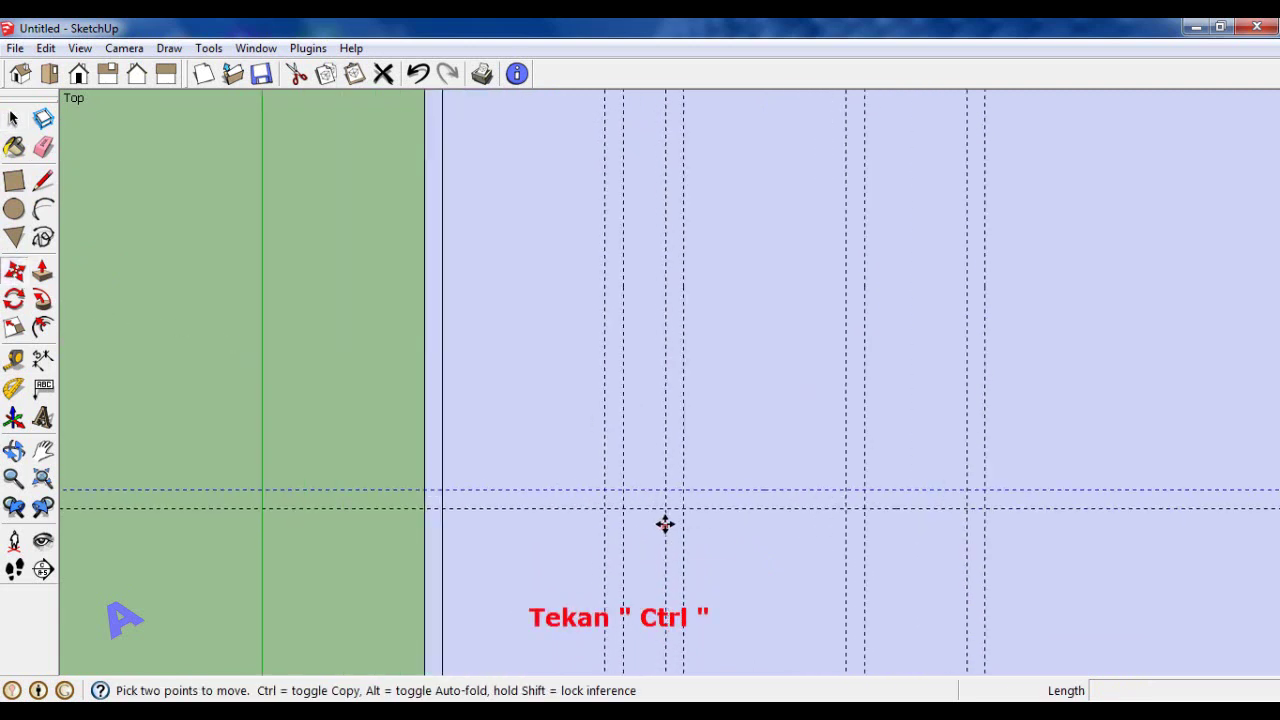
key(ctrl)
click(665, 508)
scroll(660, 530, down, 1)
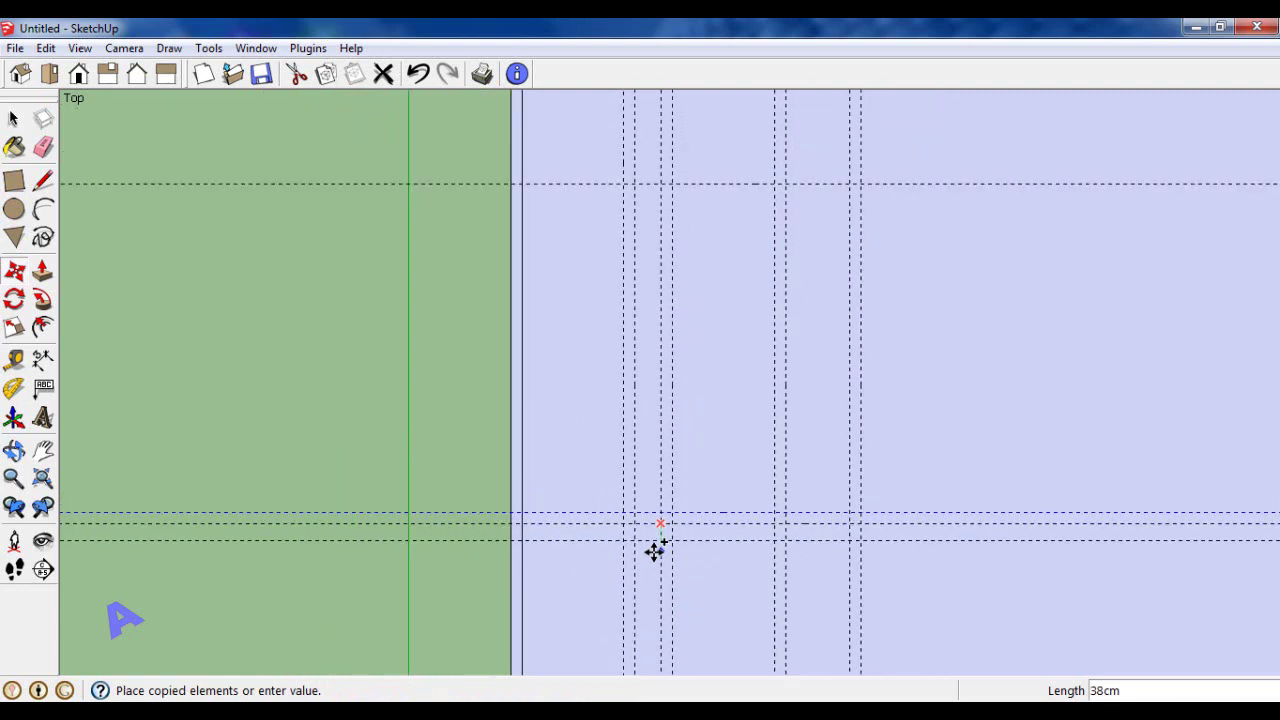
scroll(654, 545, down, 1)
scroll(654, 548, down, 1)
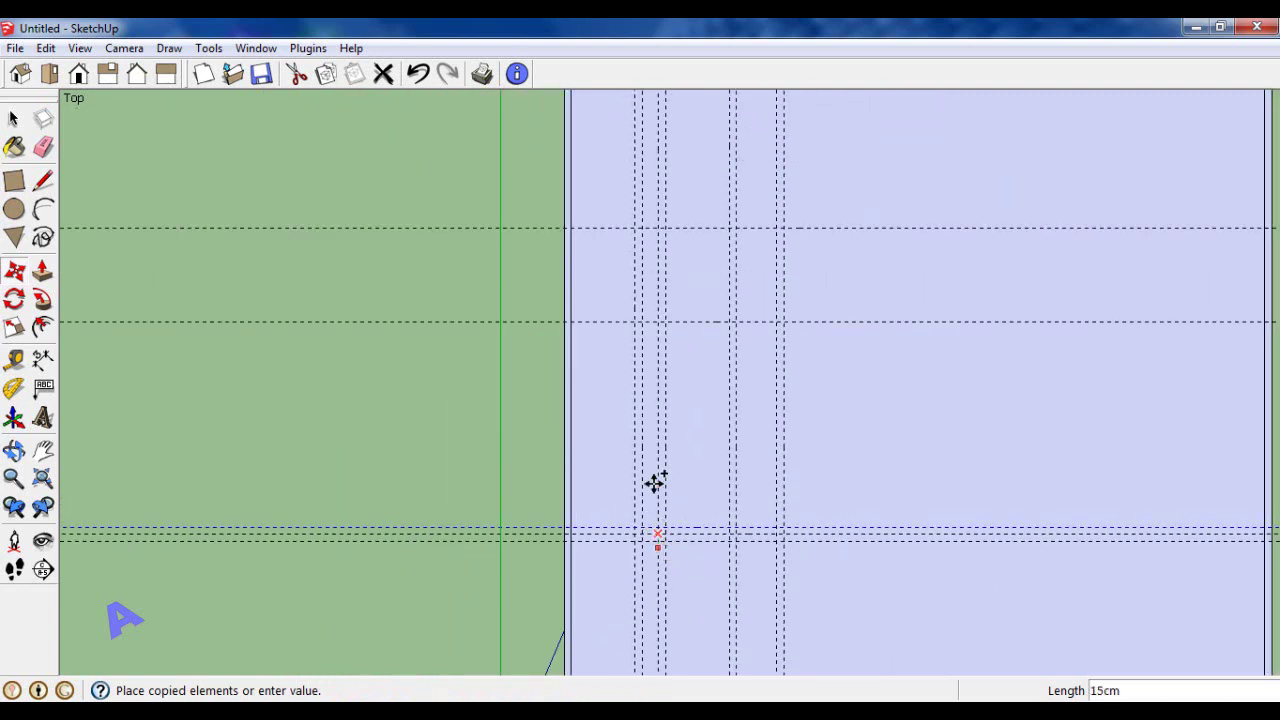
click(658, 321)
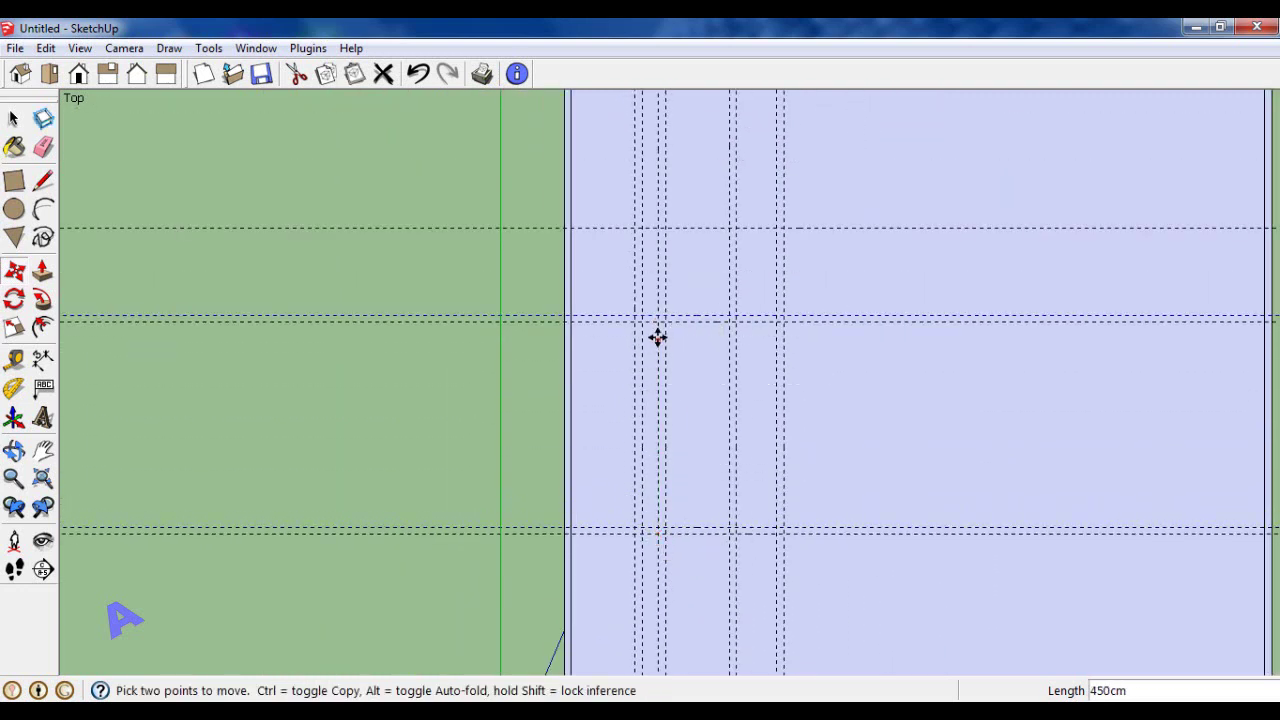
click(658, 321)
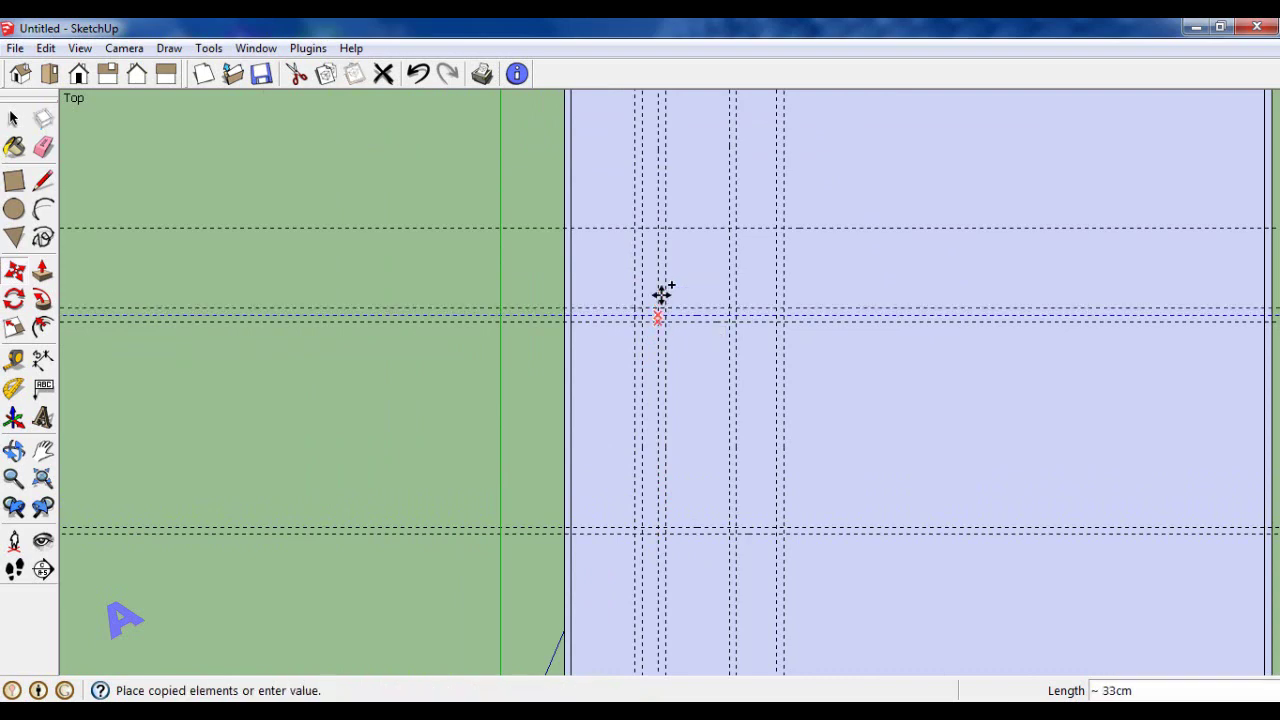
click(654, 228)
scroll(723, 489, down, 1)
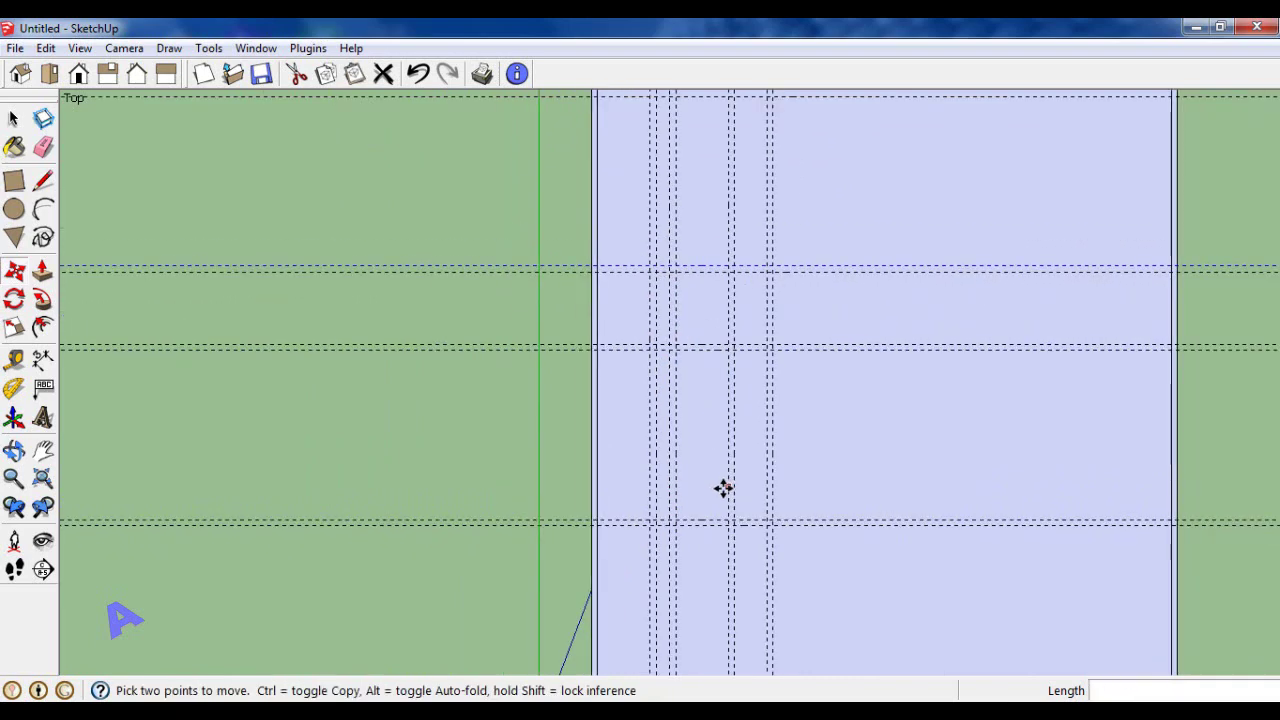
scroll(723, 489, down, 2)
scroll(690, 232, up, 2)
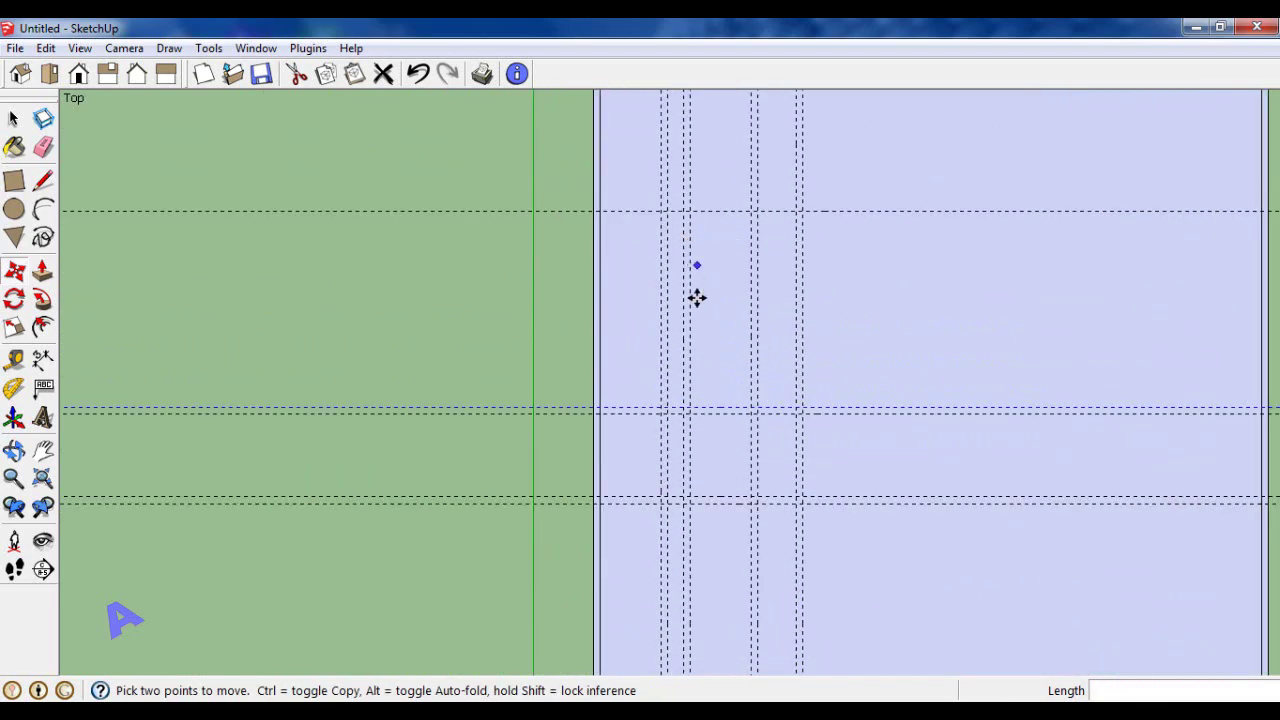
click(688, 413)
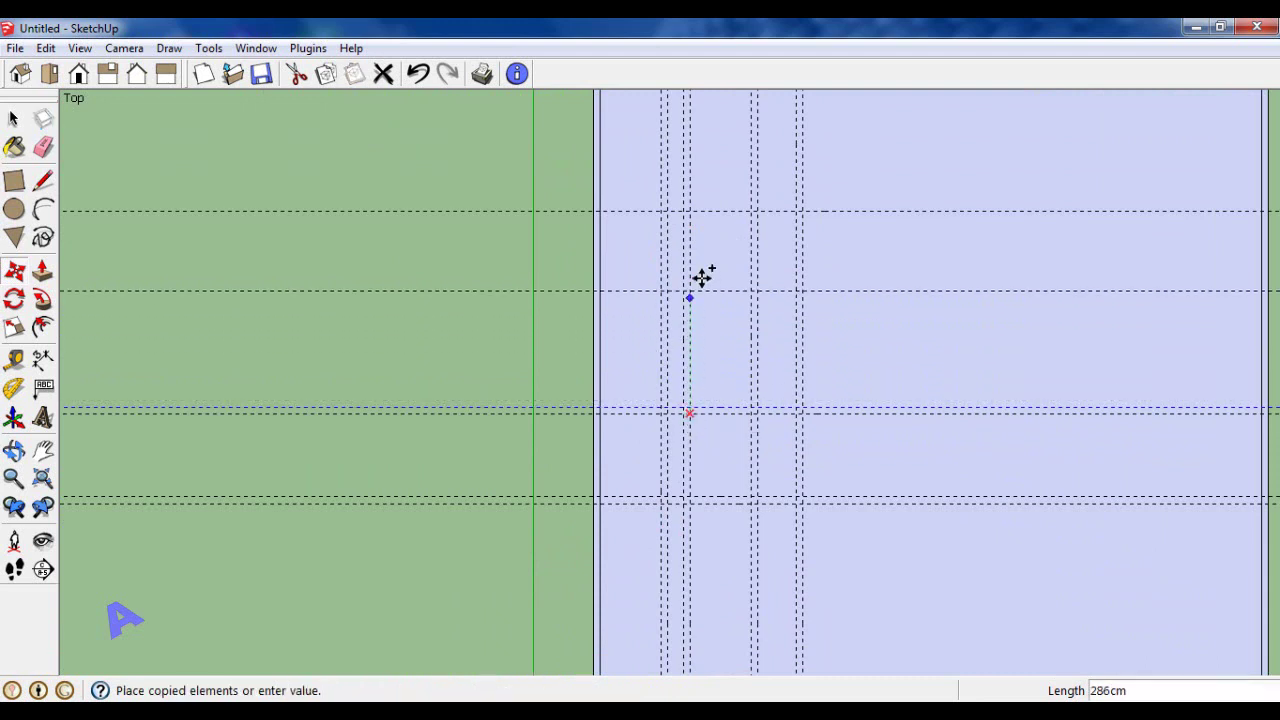
click(693, 209)
scroll(731, 367, down, 2)
scroll(743, 417, down, 1)
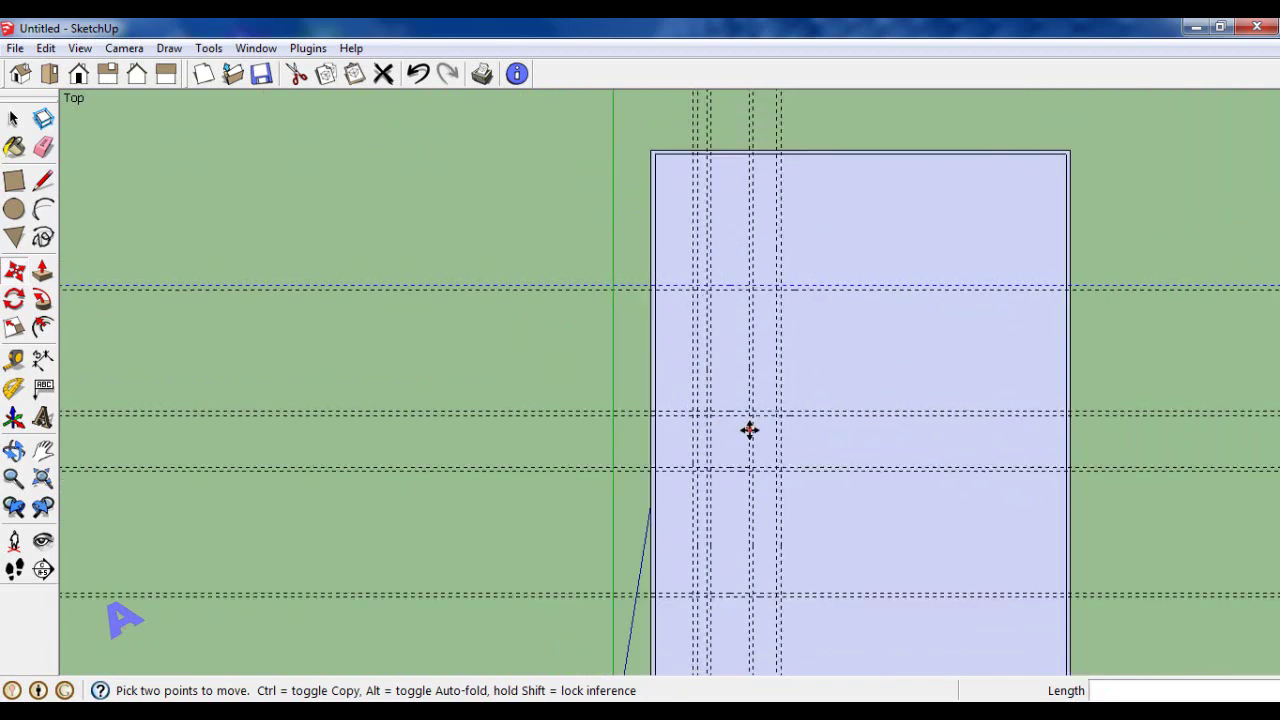
scroll(749, 429, down, 1)
scroll(749, 431, down, 1)
scroll(770, 472, up, 1)
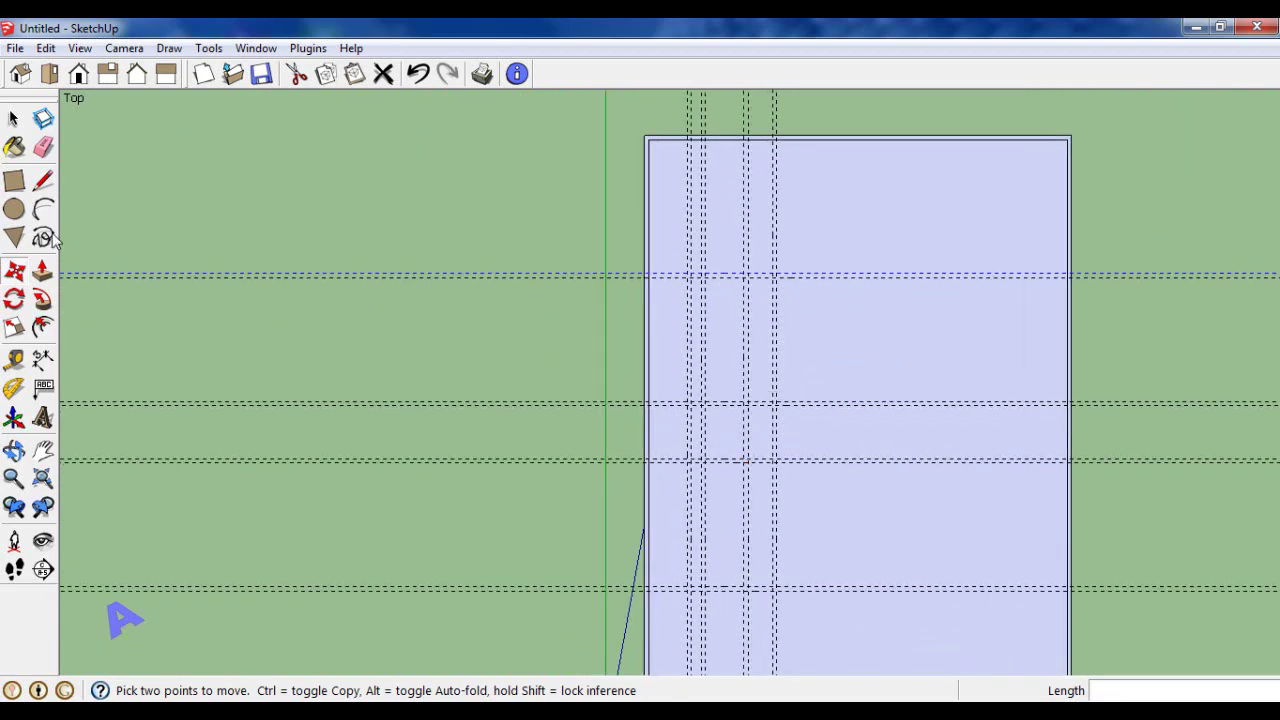
Draw the upper 435 × 285 cm room and the small 185 × 135 cm room below it.
click(14, 181)
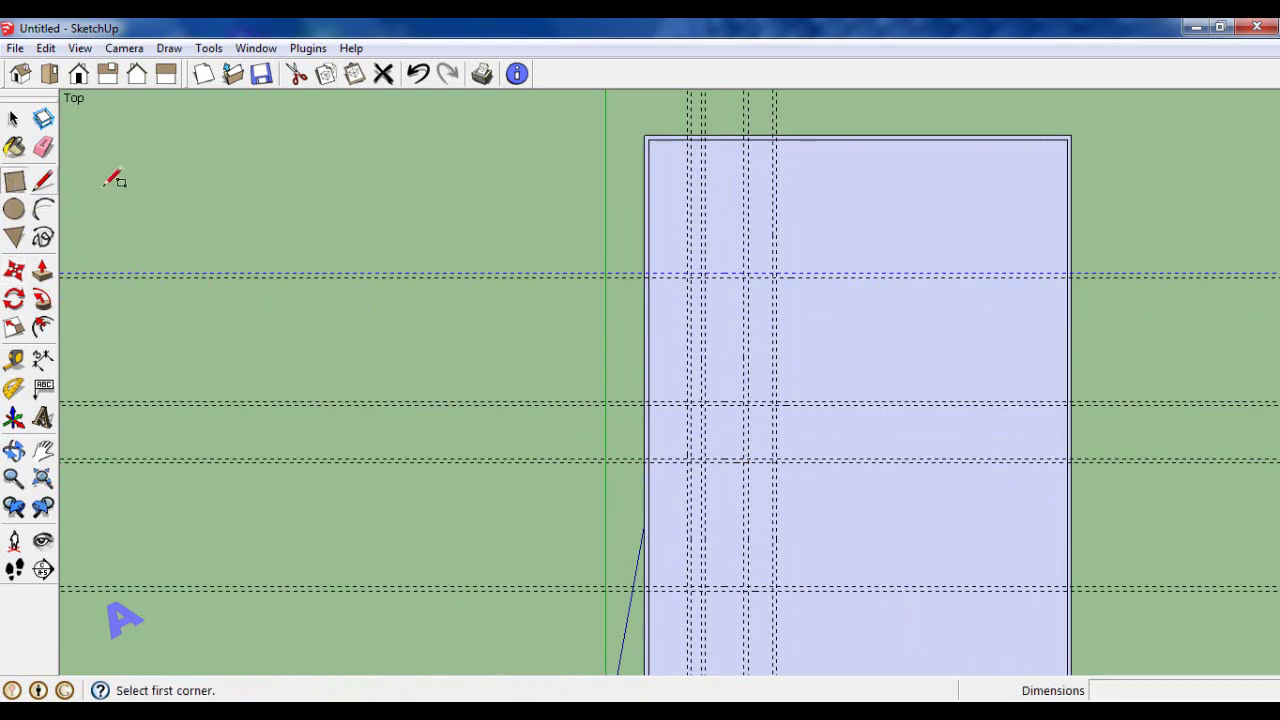
scroll(726, 309, up, 1)
scroll(716, 319, up, 1)
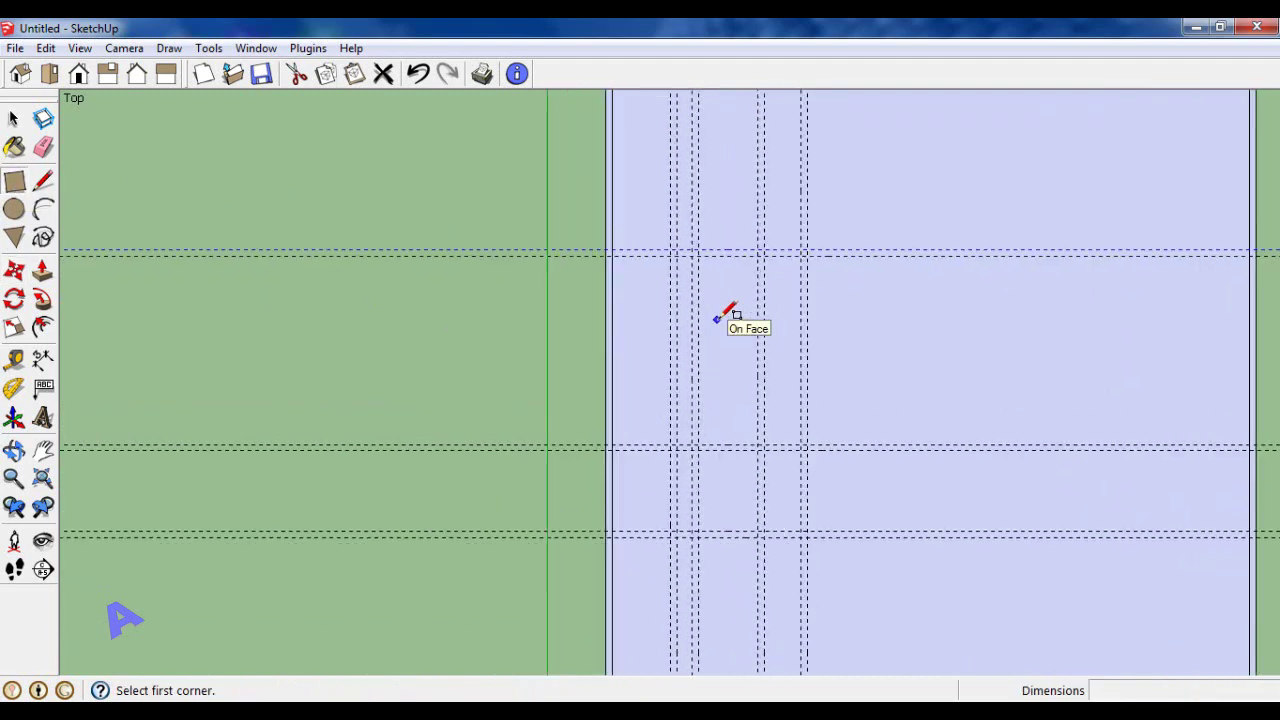
click(676, 256)
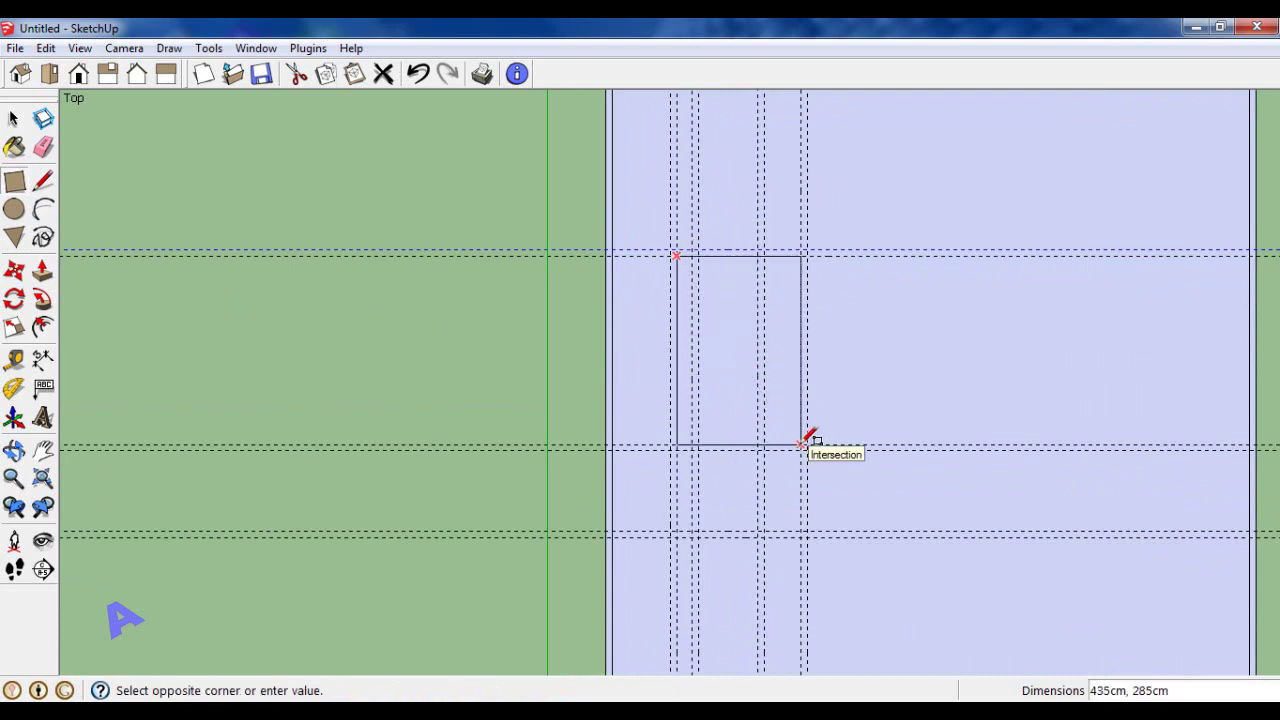
click(801, 444)
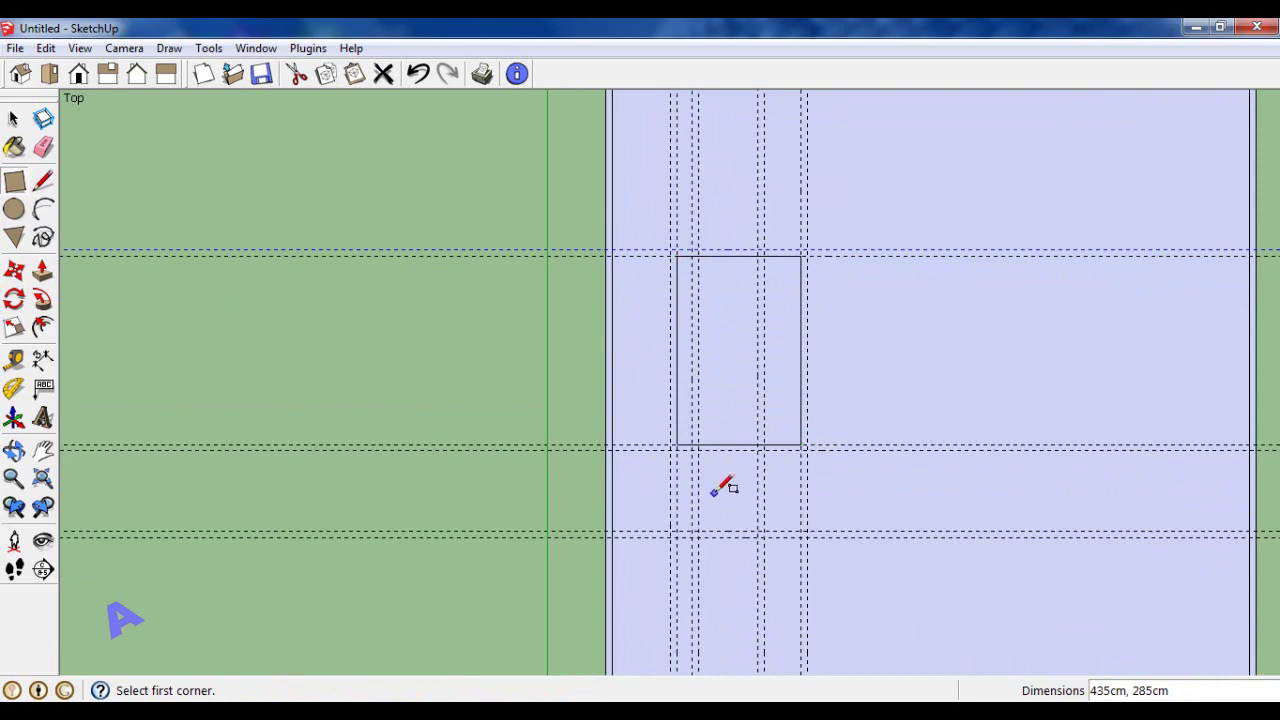
scroll(716, 490, up, 2)
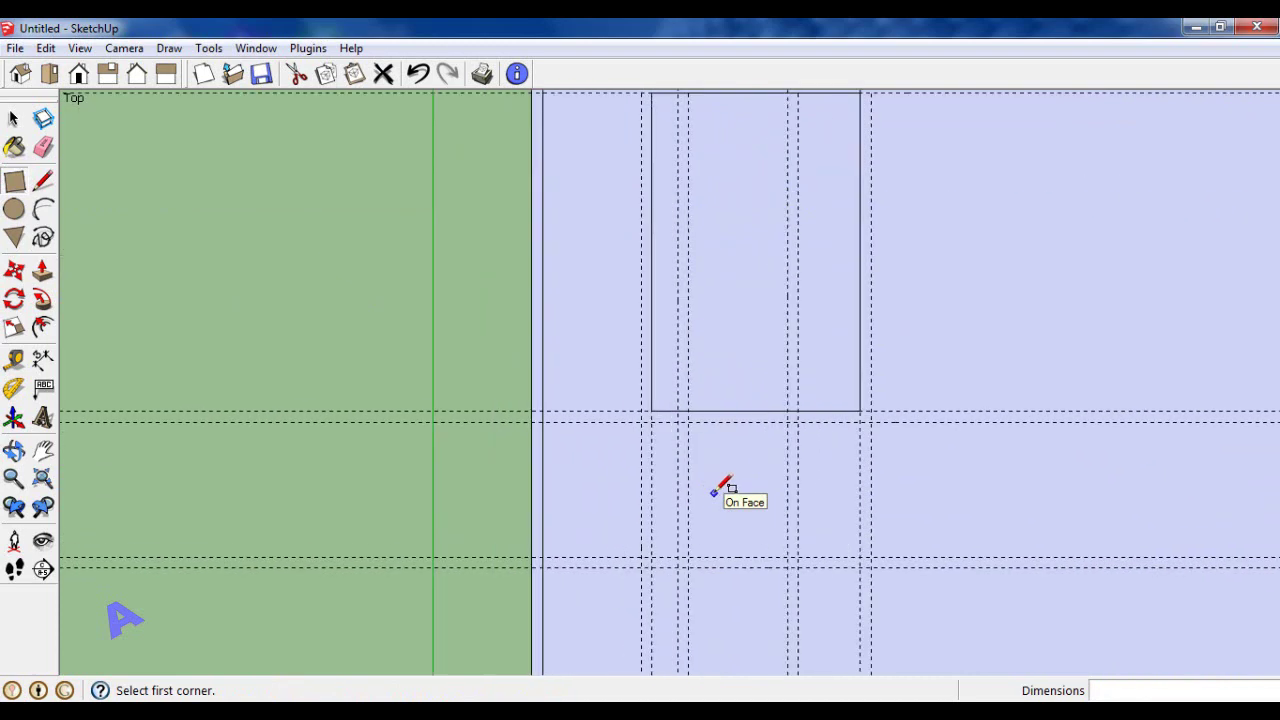
click(688, 422)
click(788, 556)
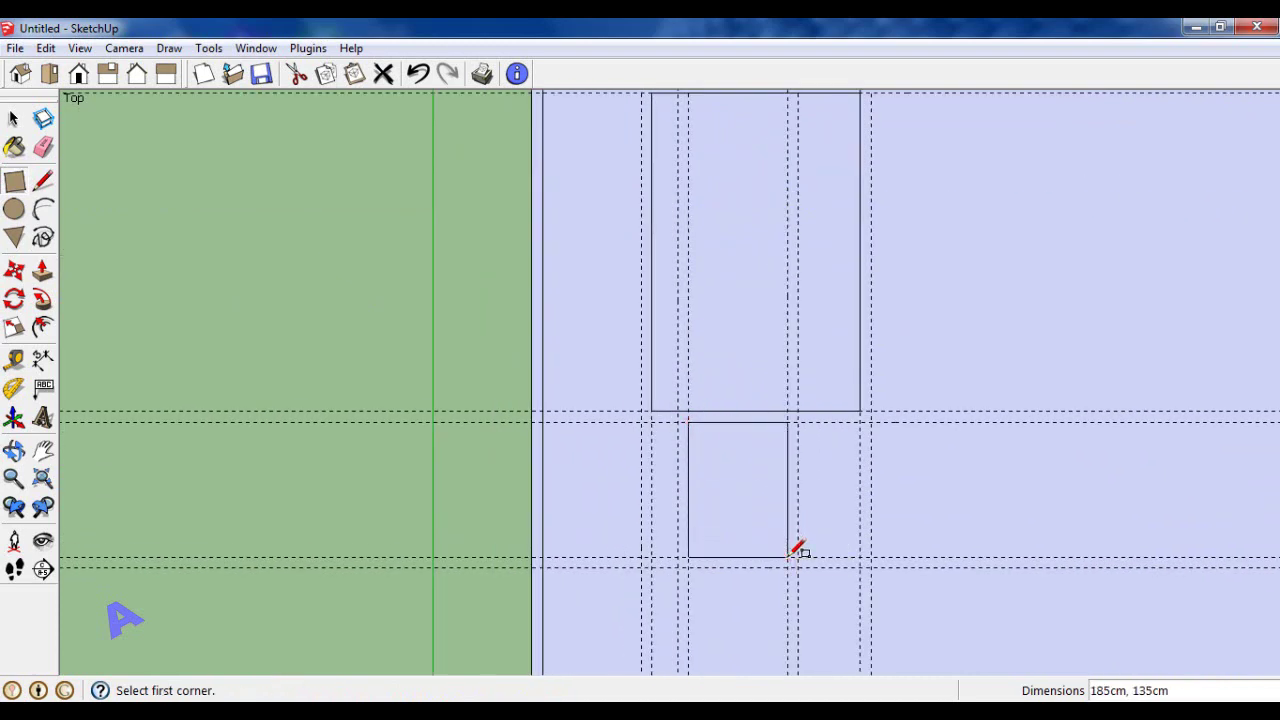
Draw the lower 435 × 285 cm room rectangle between guide intersections.
scroll(735, 345, down, 1)
scroll(735, 330, down, 1)
scroll(735, 335, down, 1)
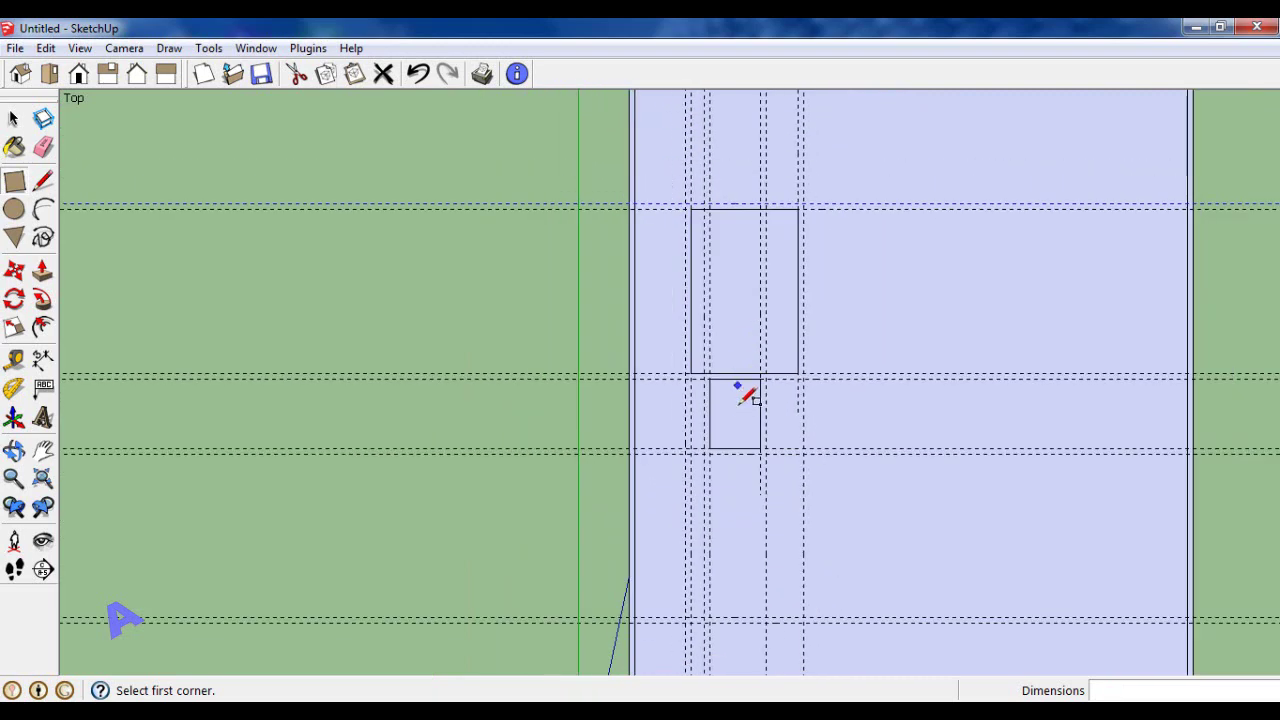
scroll(749, 400, down, 1)
scroll(724, 472, up, 1)
scroll(718, 468, up, 1)
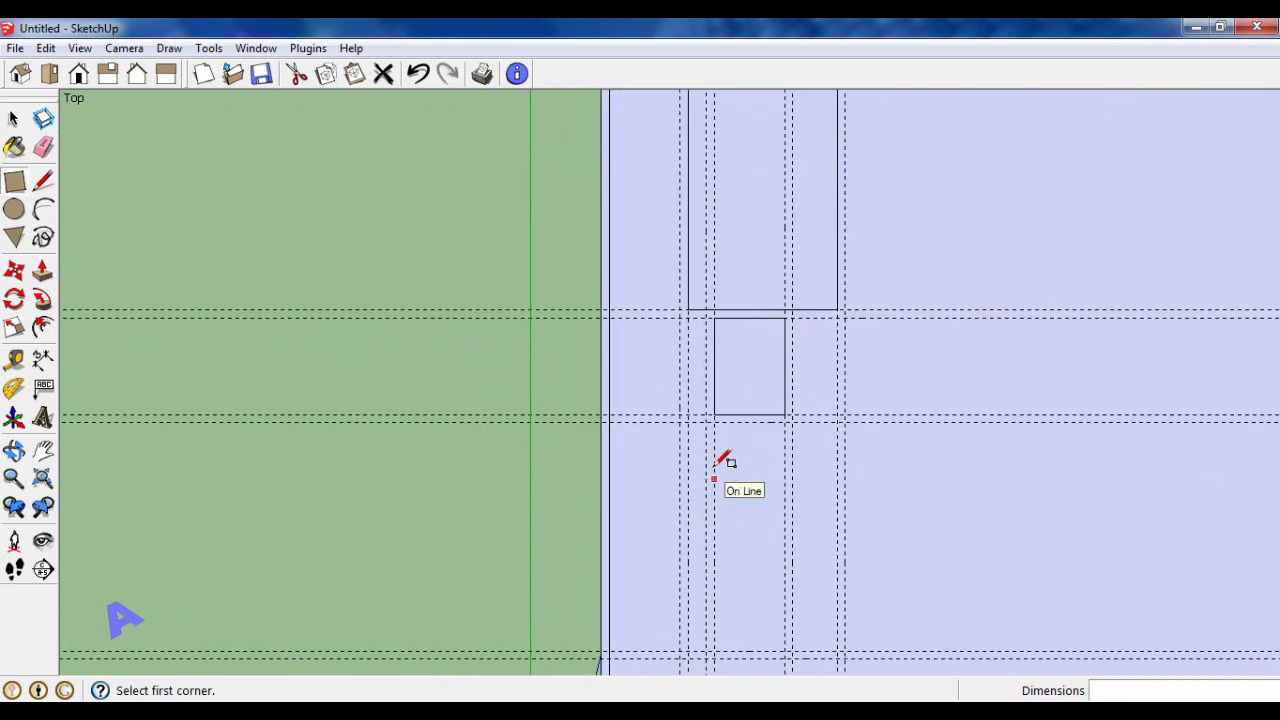
click(688, 422)
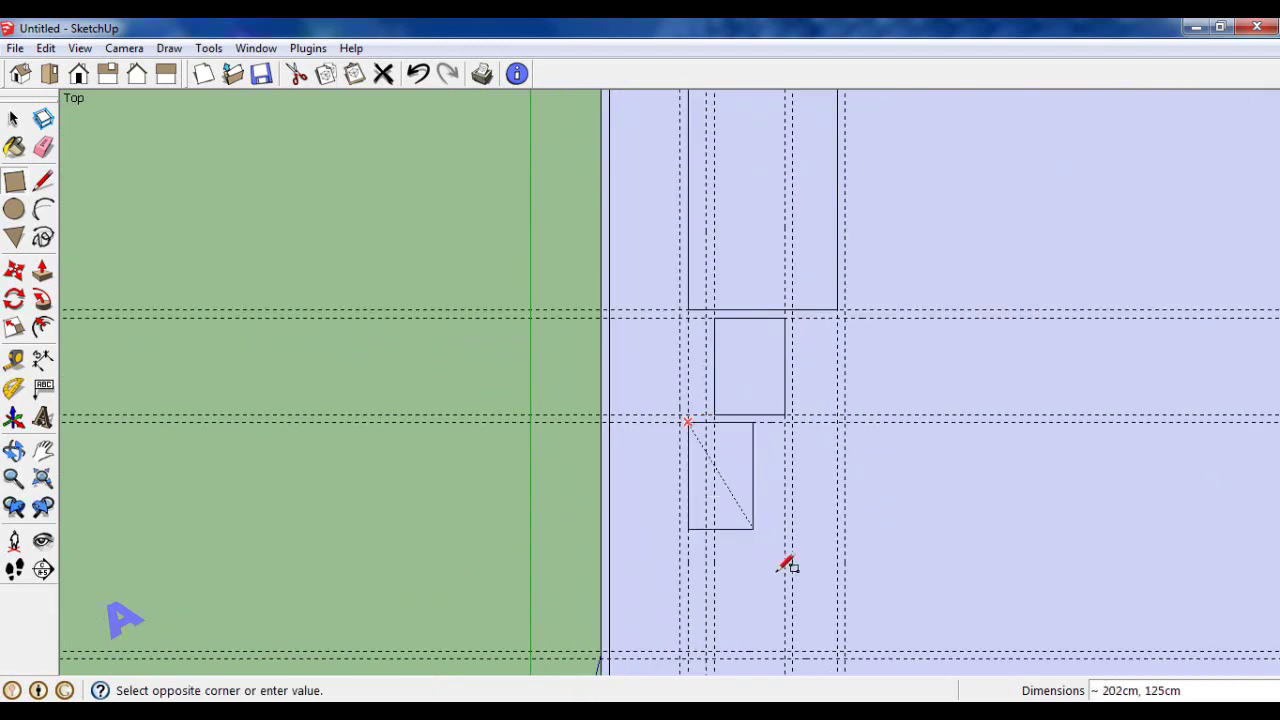
click(838, 650)
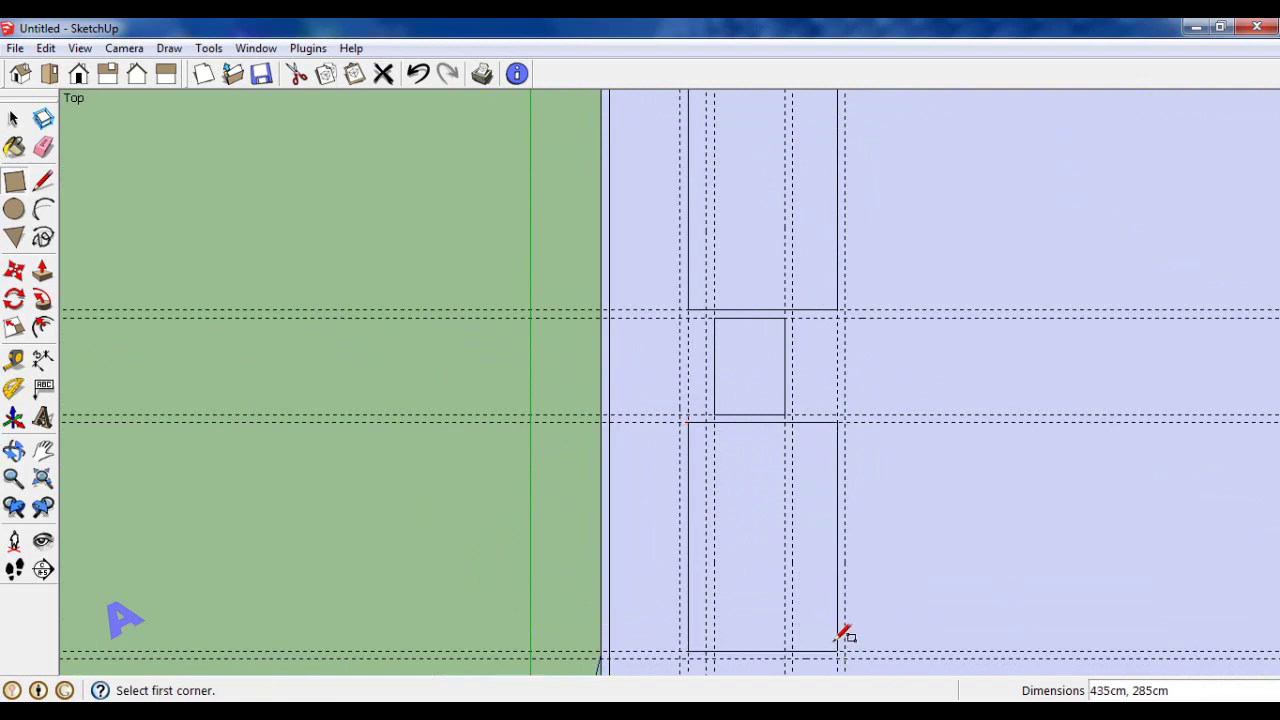
scroll(754, 428, down, 1)
scroll(752, 430, down, 1)
scroll(746, 431, down, 1)
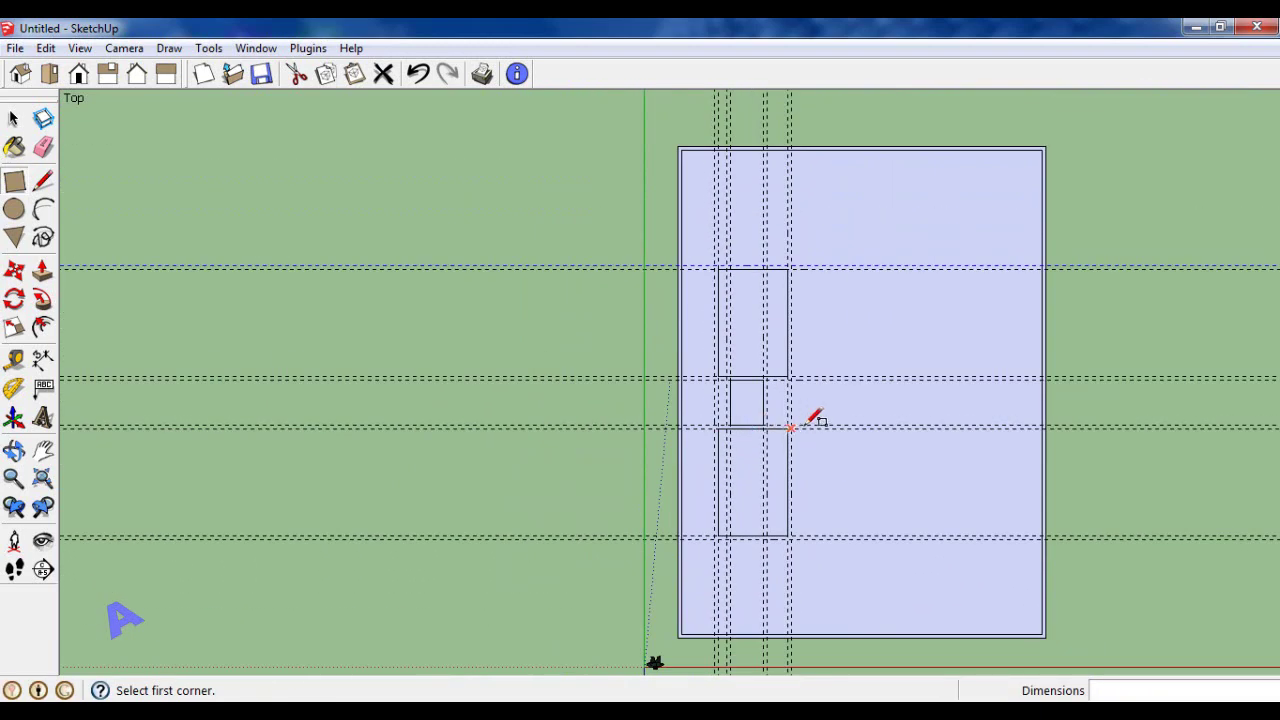
scroll(862, 388, up, 1)
scroll(860, 390, up, 1)
scroll(862, 390, up, 1)
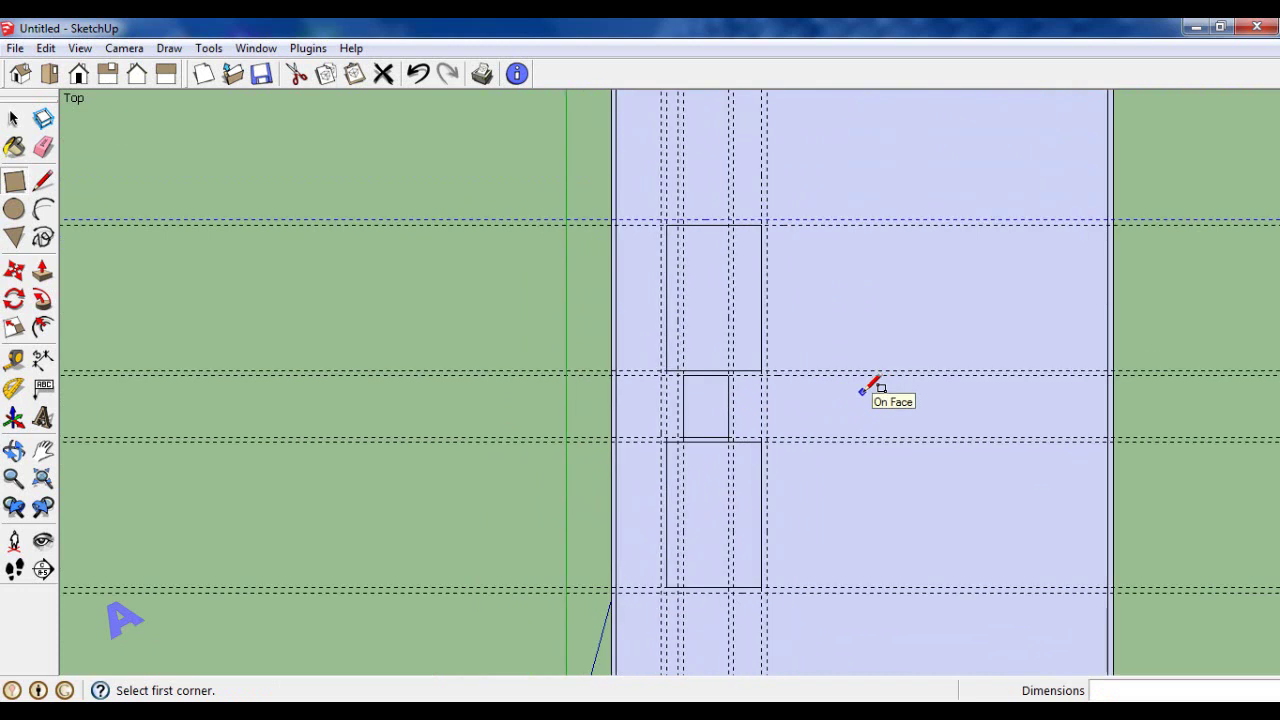
Place a vertical guide 400 cm right of the lower room's edge, then another 400 cm further.
click(14, 358)
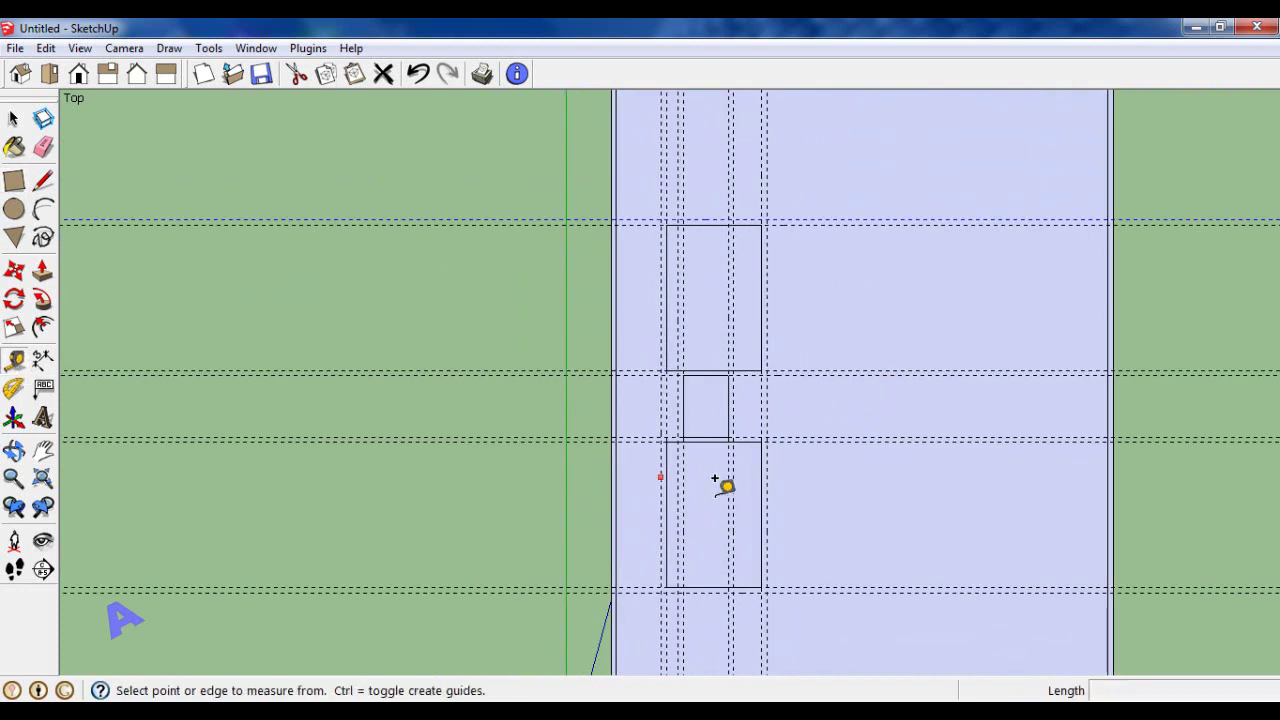
scroll(768, 490, up, 2)
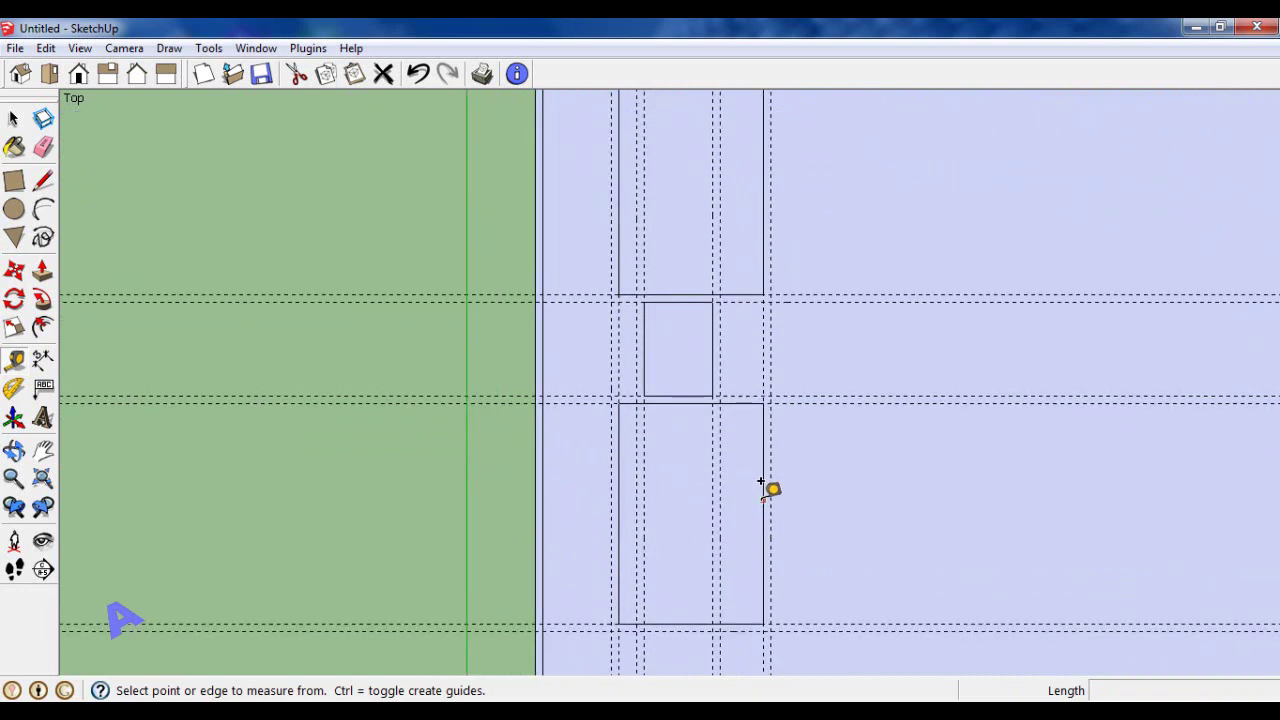
click(763, 491)
text(400)
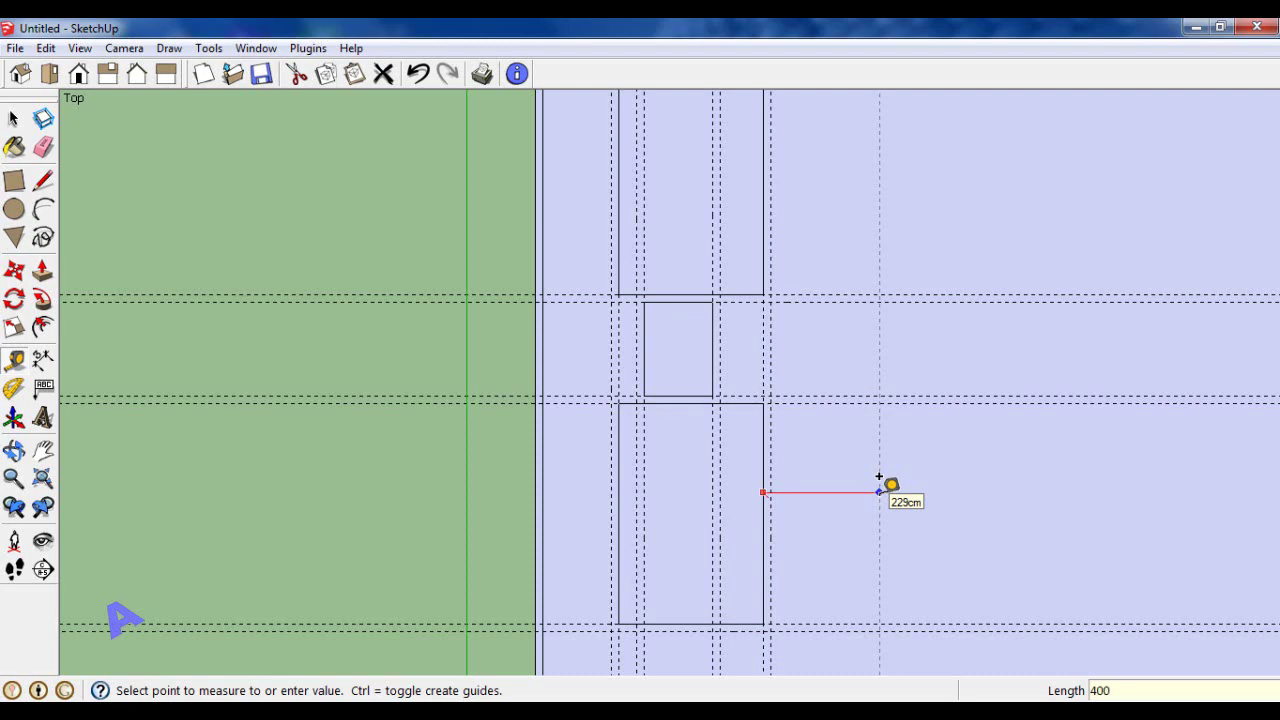
key(Return)
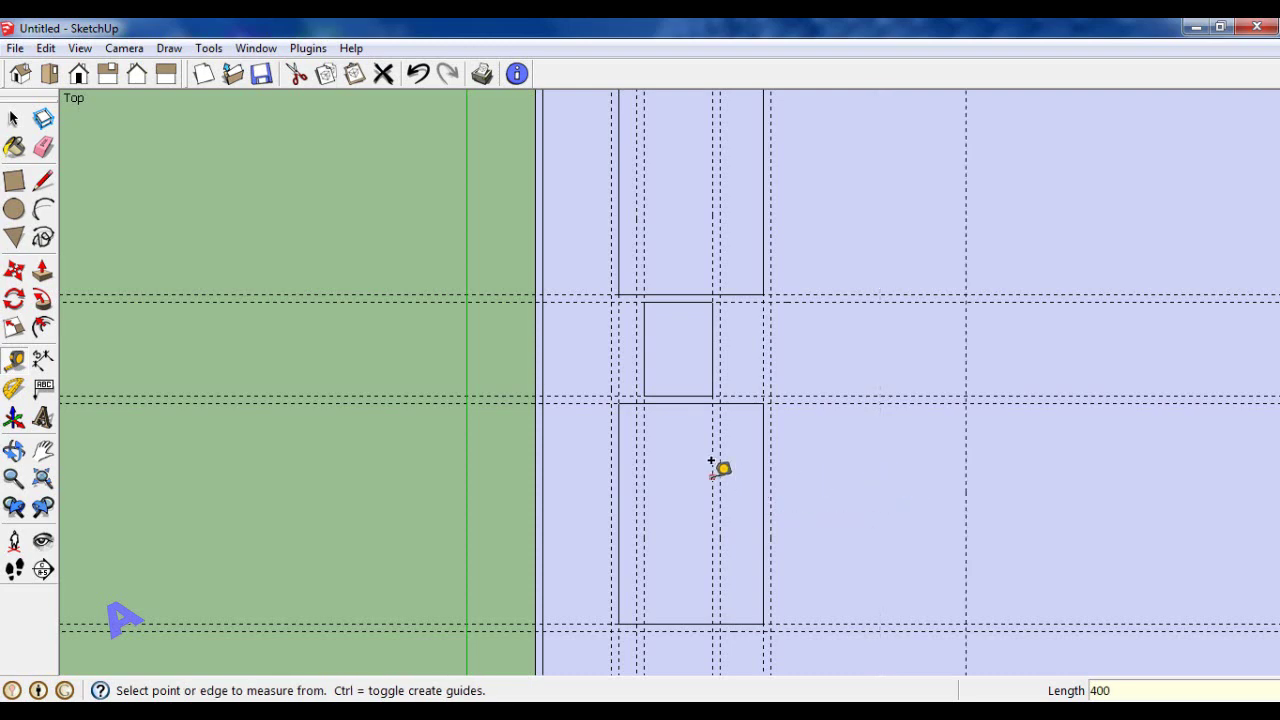
scroll(716, 470, down, 2)
scroll(716, 470, down, 1)
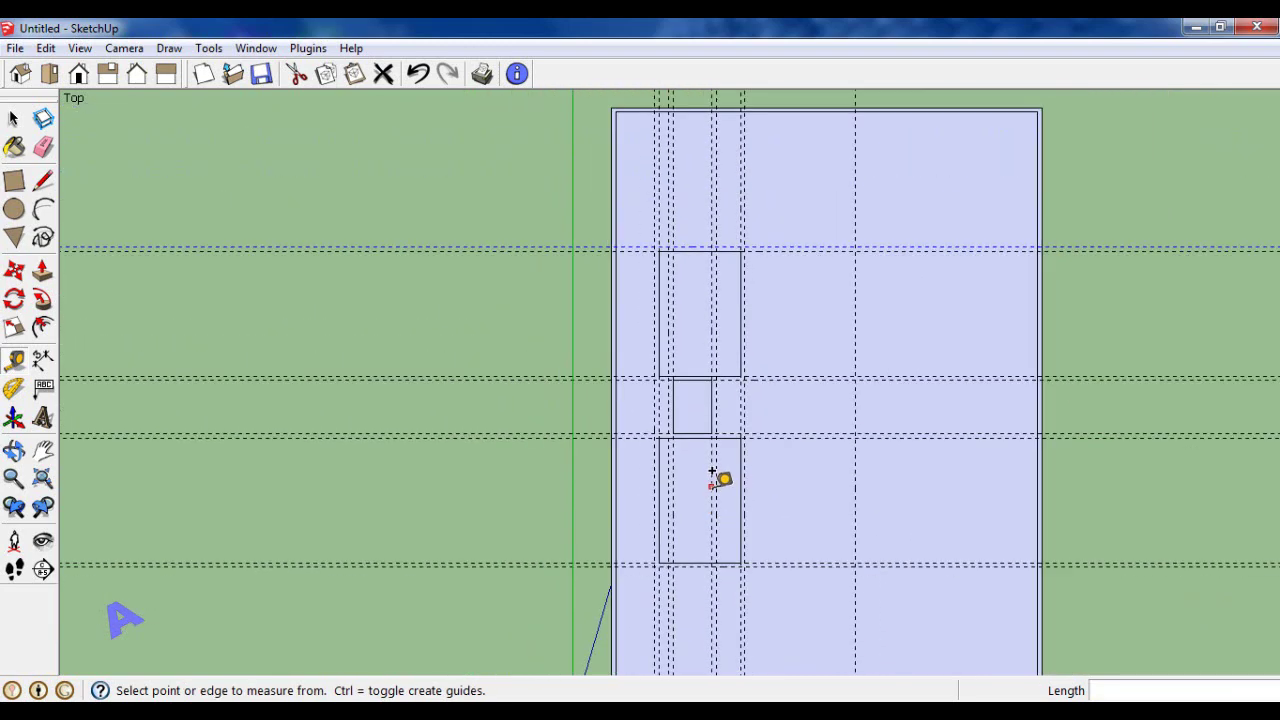
click(855, 462)
text(400)
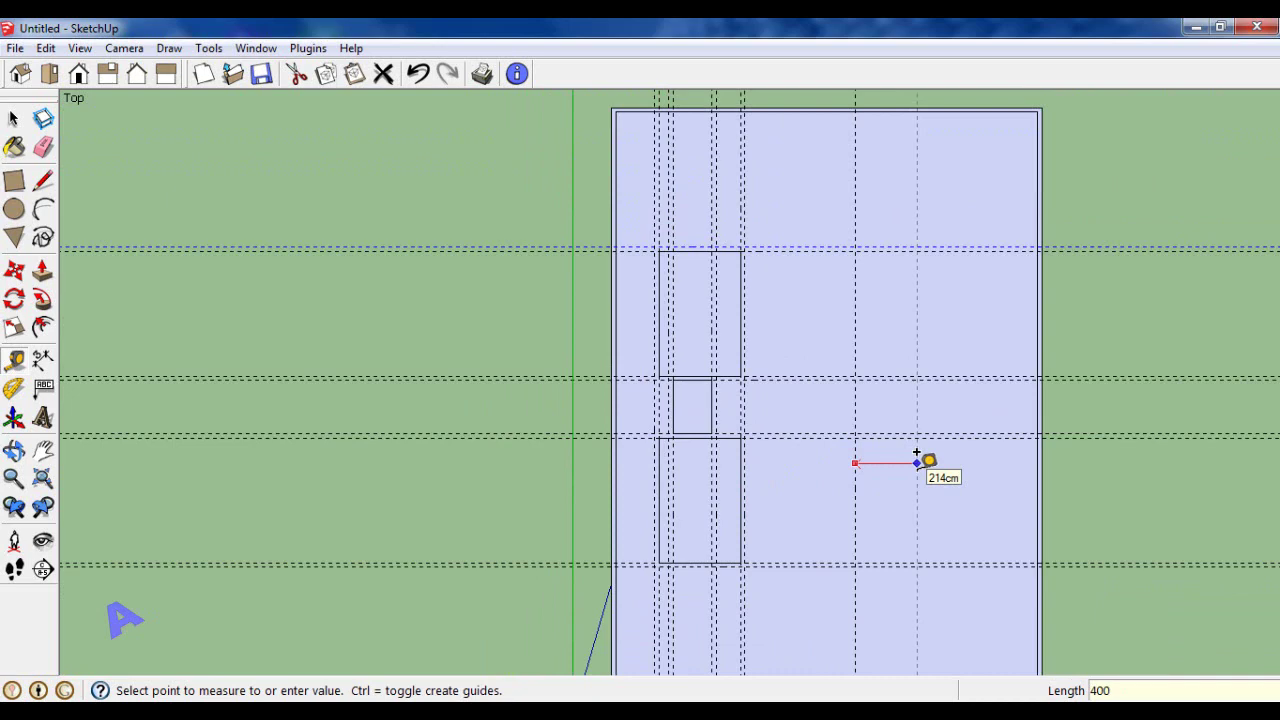
key(Return)
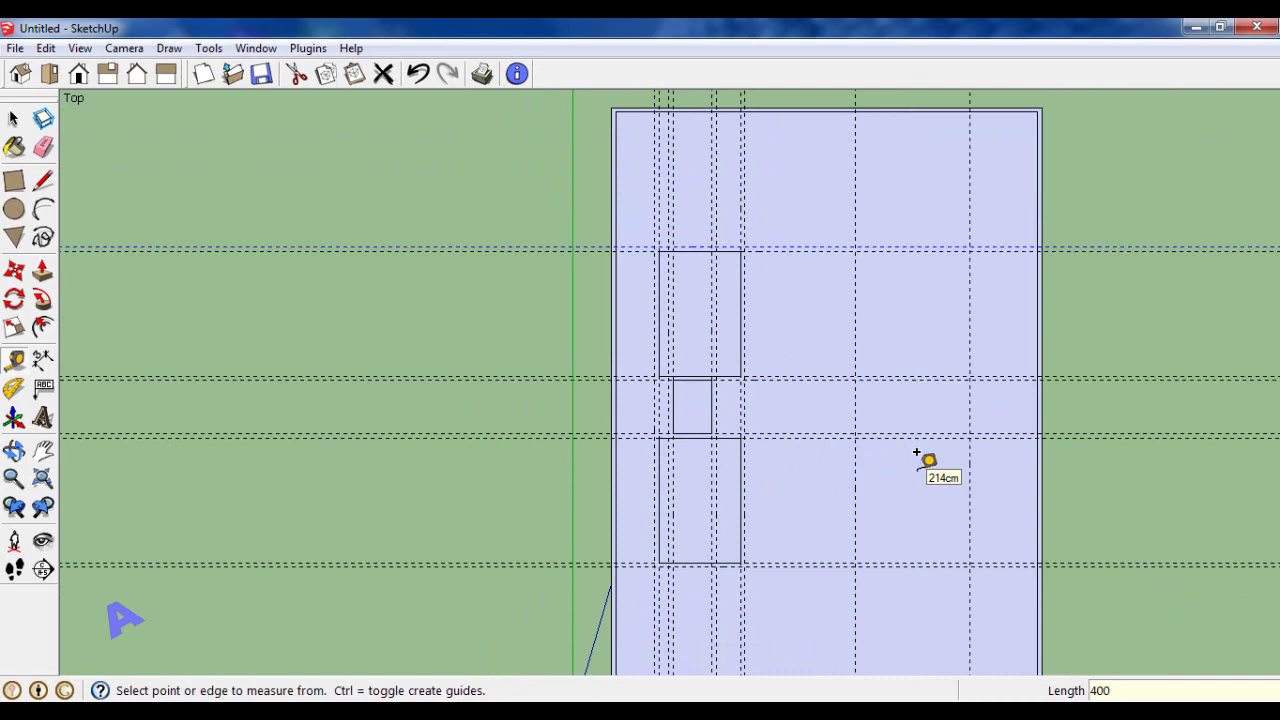
Add one more vertical guide 100 cm beyond the rightmost guide.
scroll(800, 546, down, 1)
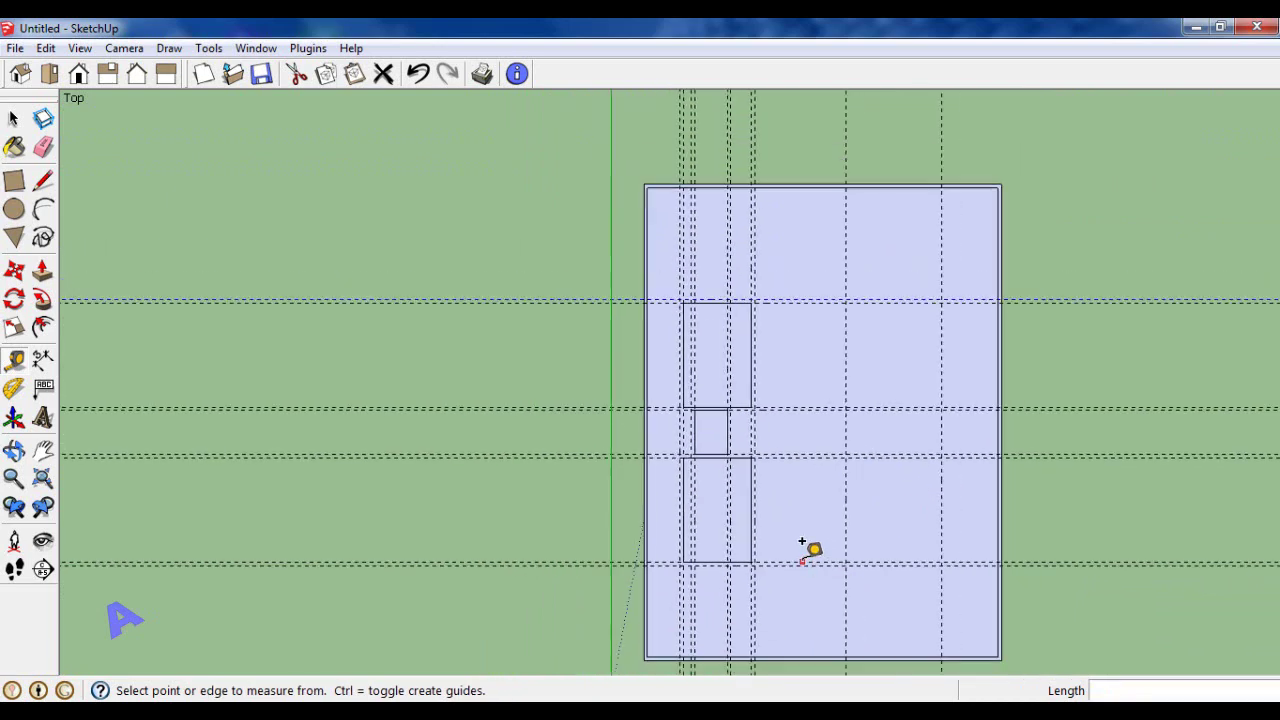
scroll(805, 545, down, 1)
scroll(970, 330, up, 1)
scroll(972, 330, up, 2)
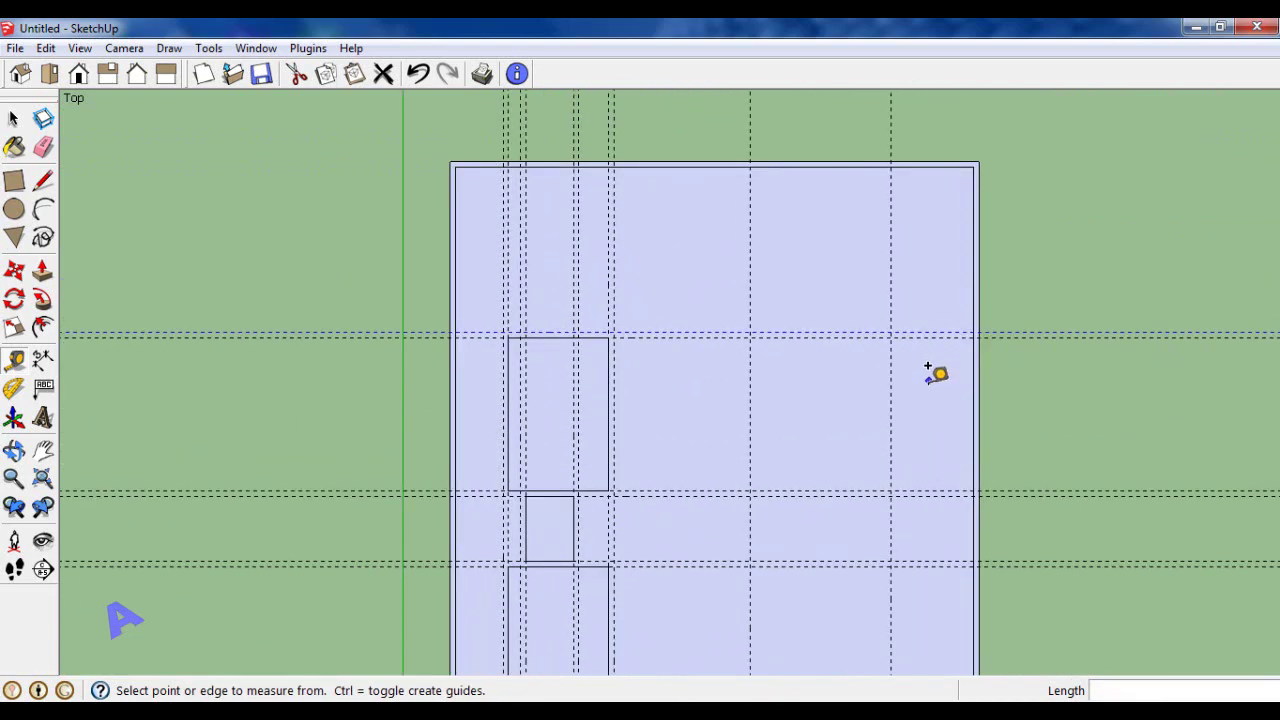
click(891, 403)
text(100)
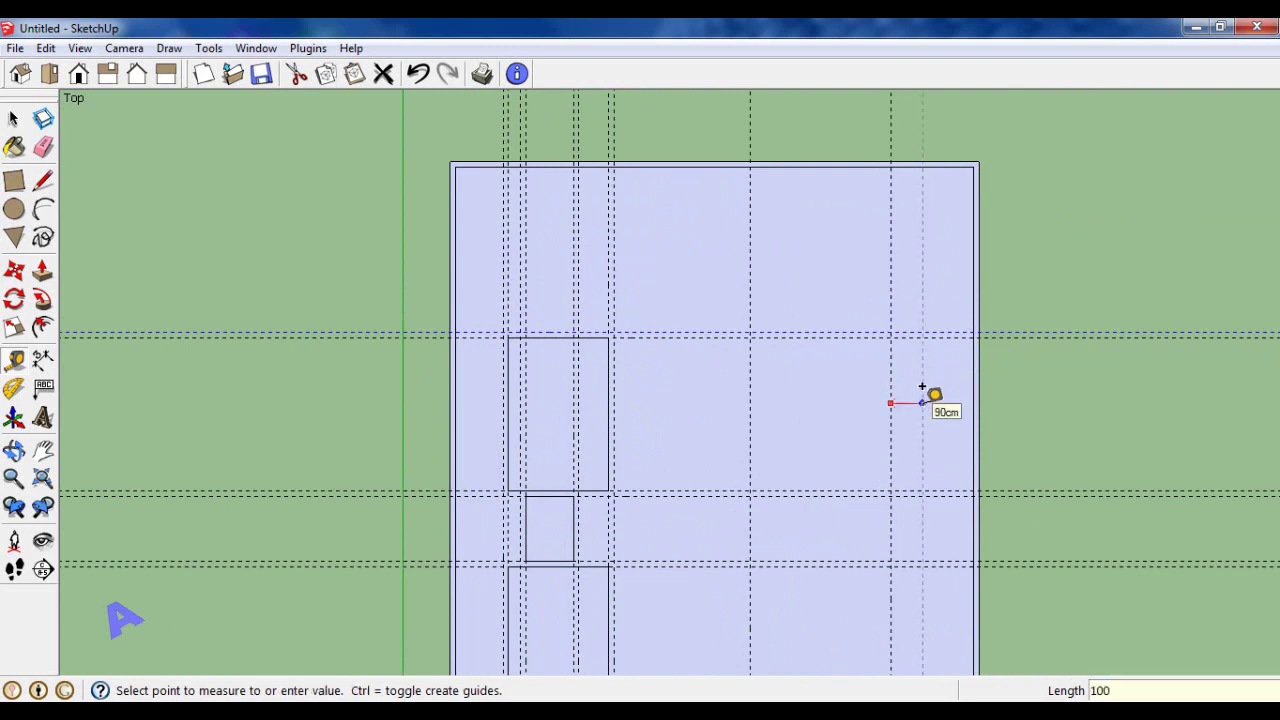
key(Return)
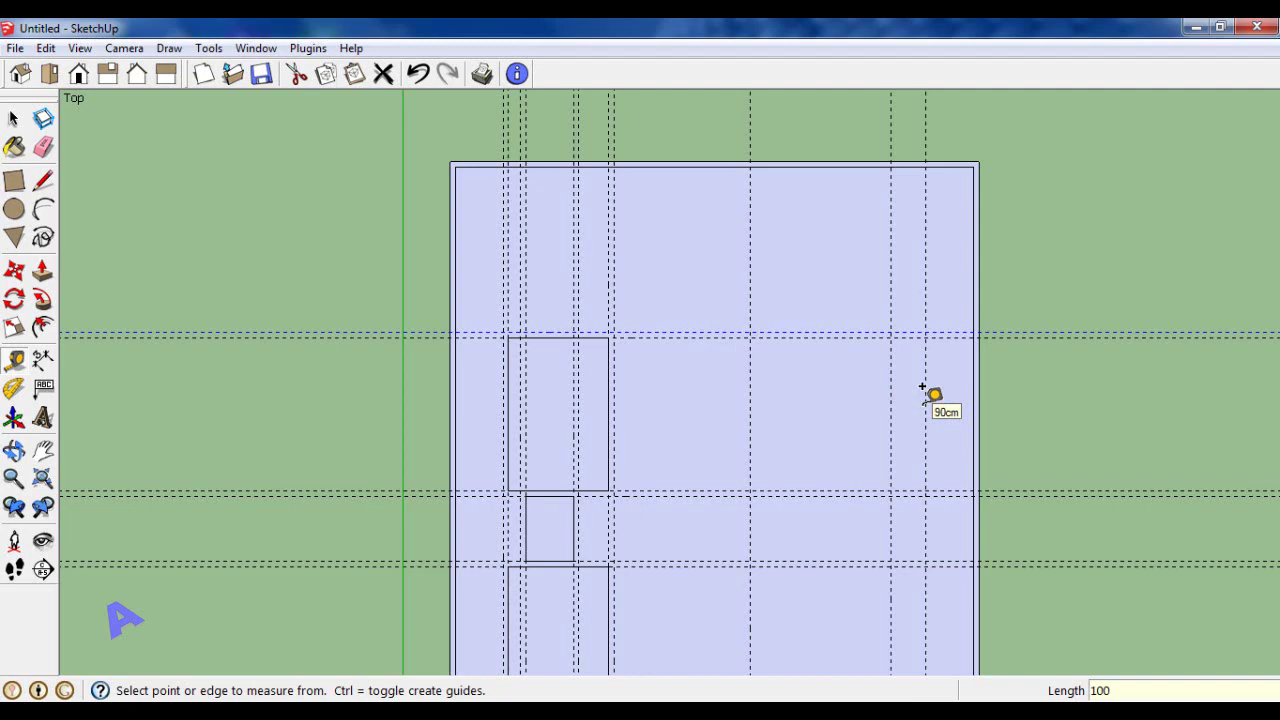
scroll(860, 300, down, 2)
scroll(856, 560, up, 1)
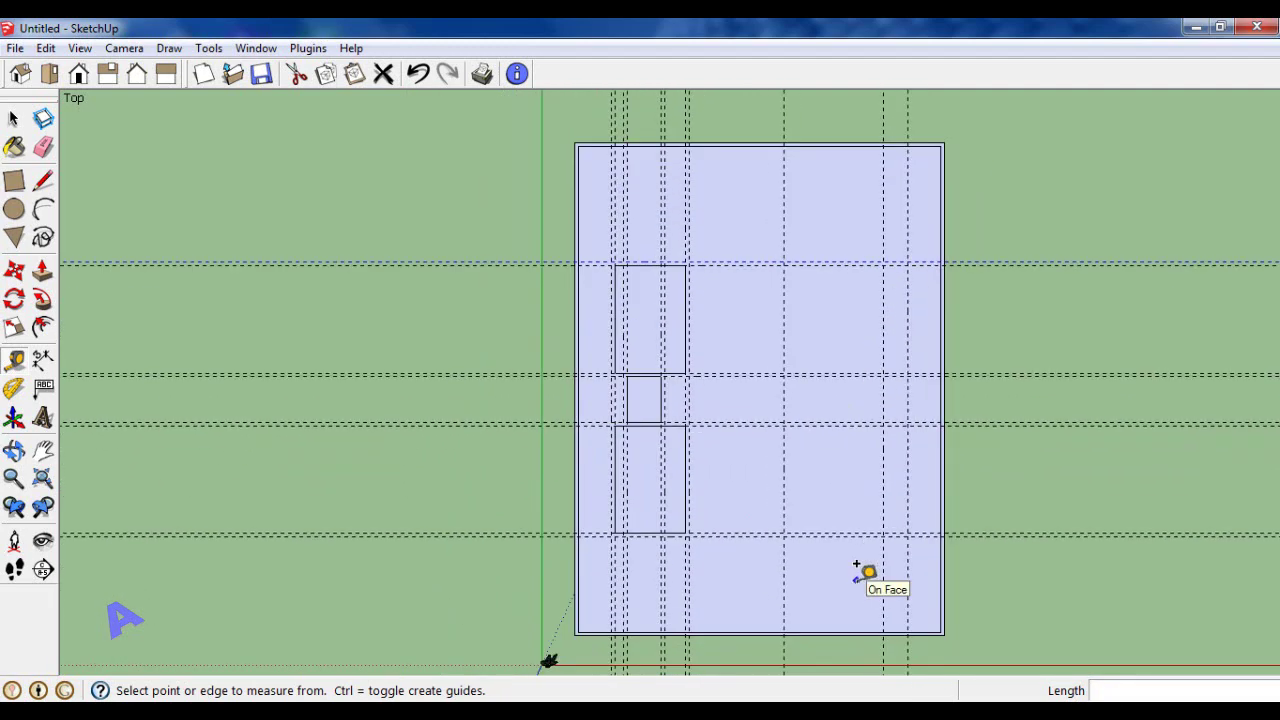
scroll(856, 565, up, 1)
scroll(797, 562, up, 1)
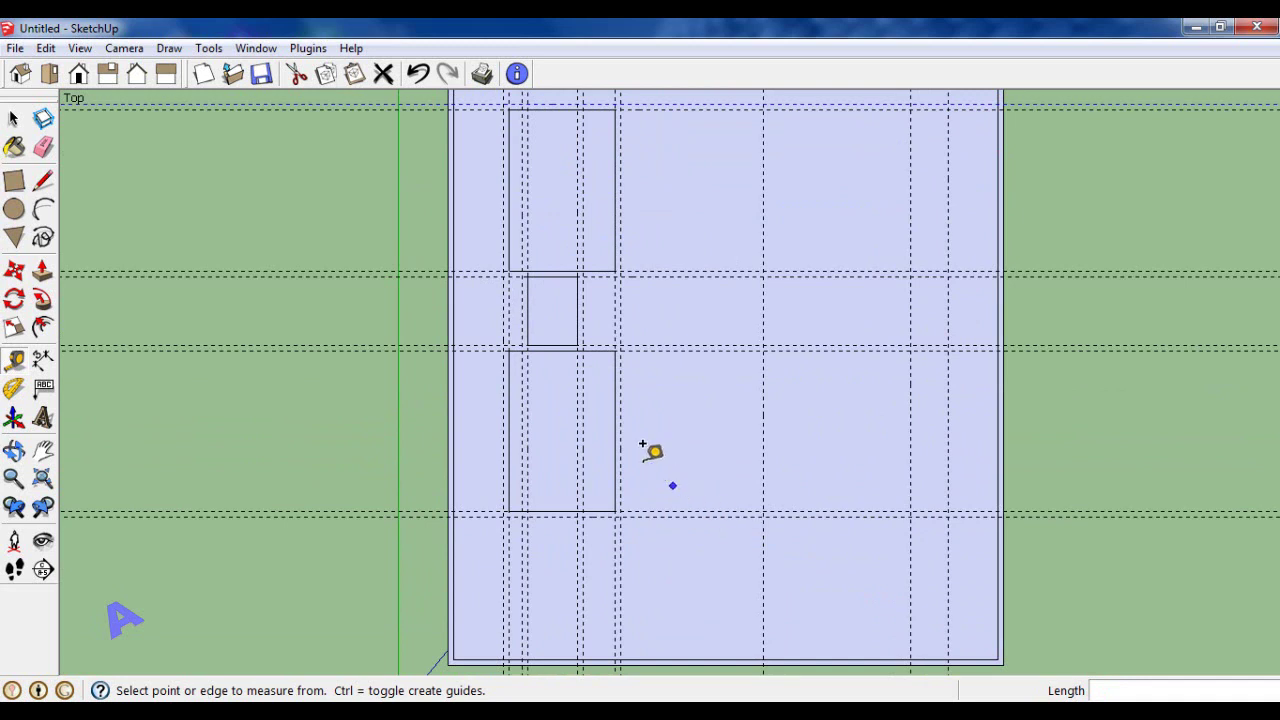
click(14, 119)
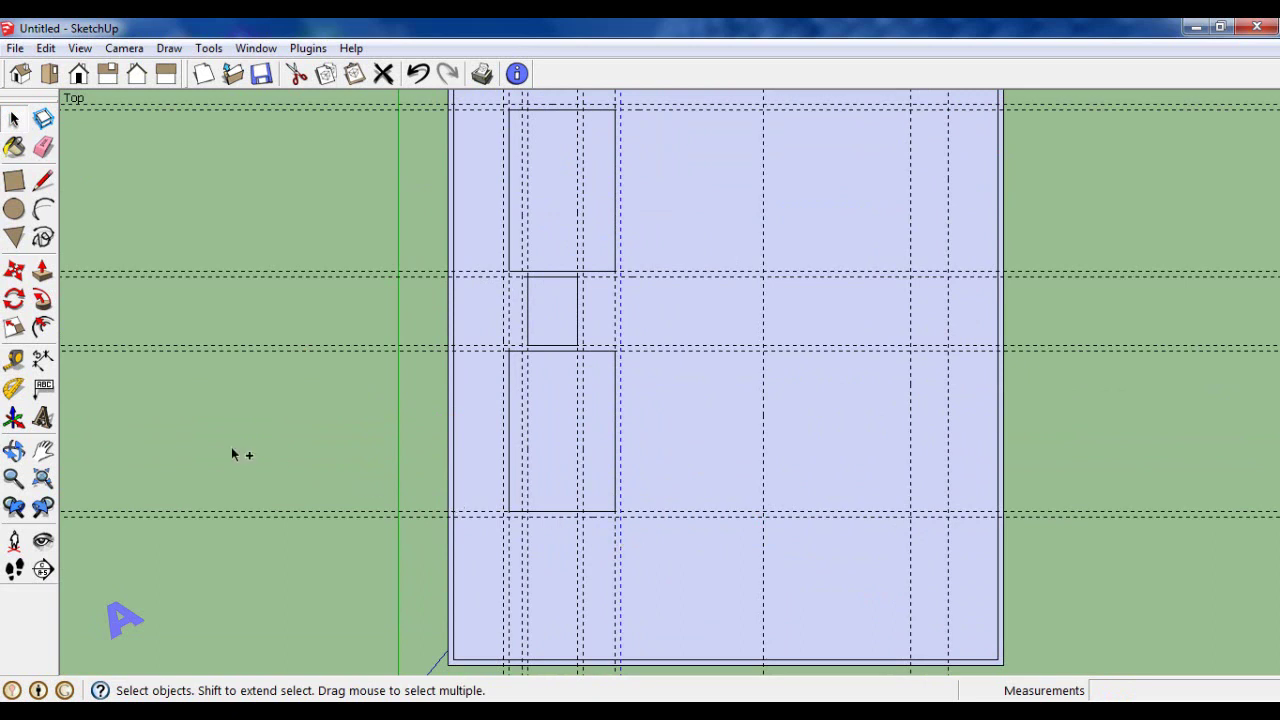
Copy a vertical guide with Move and Ctrl, placing a copy 400 cm to the right.
click(14, 270)
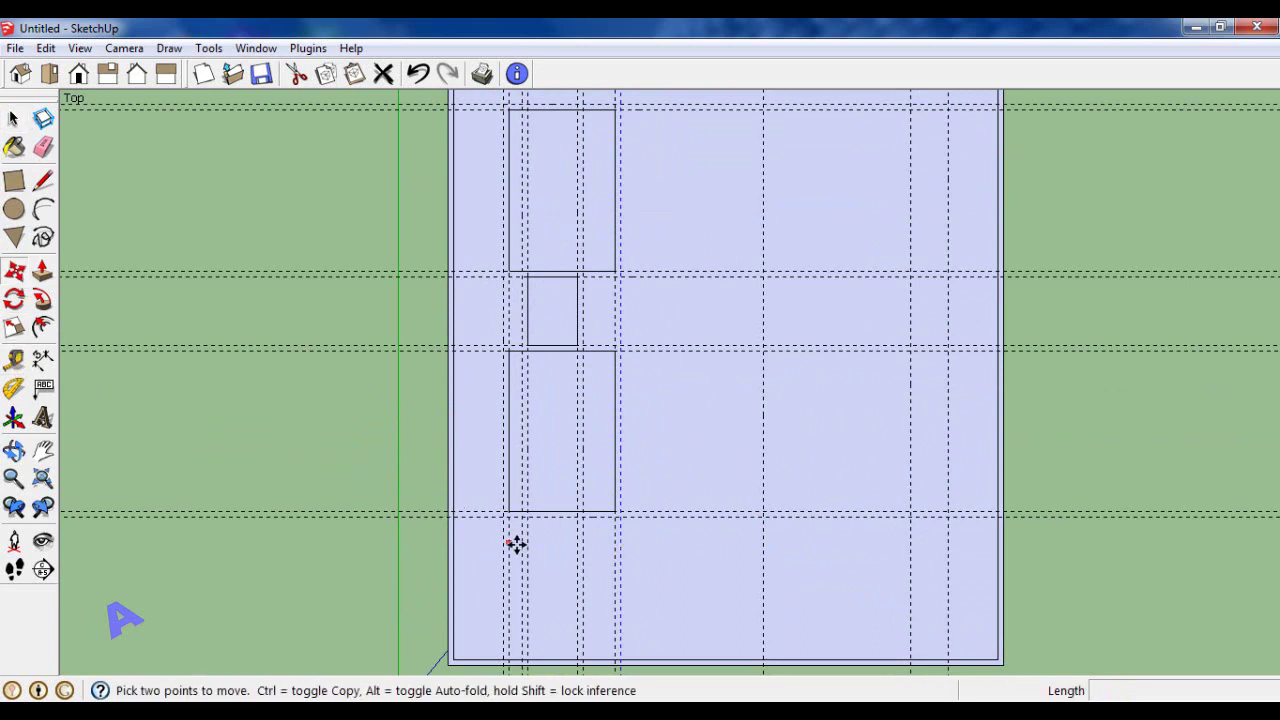
click(615, 517)
key(ctrl)
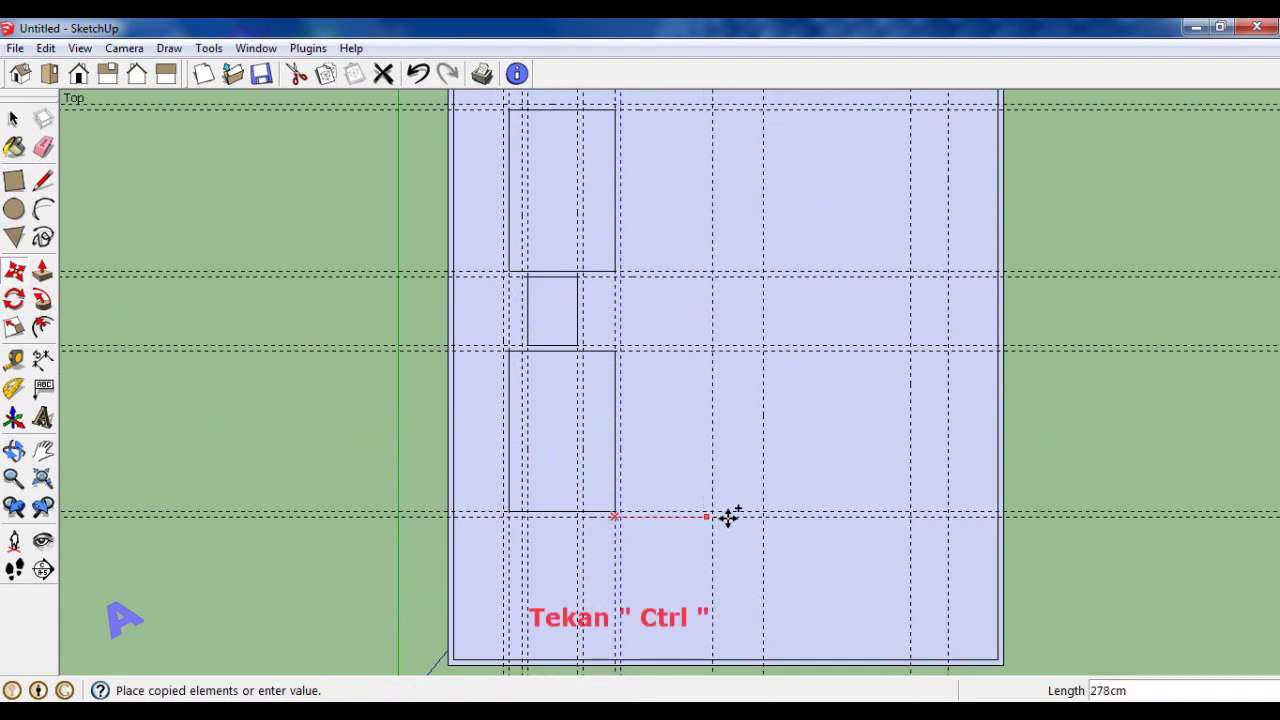
click(762, 519)
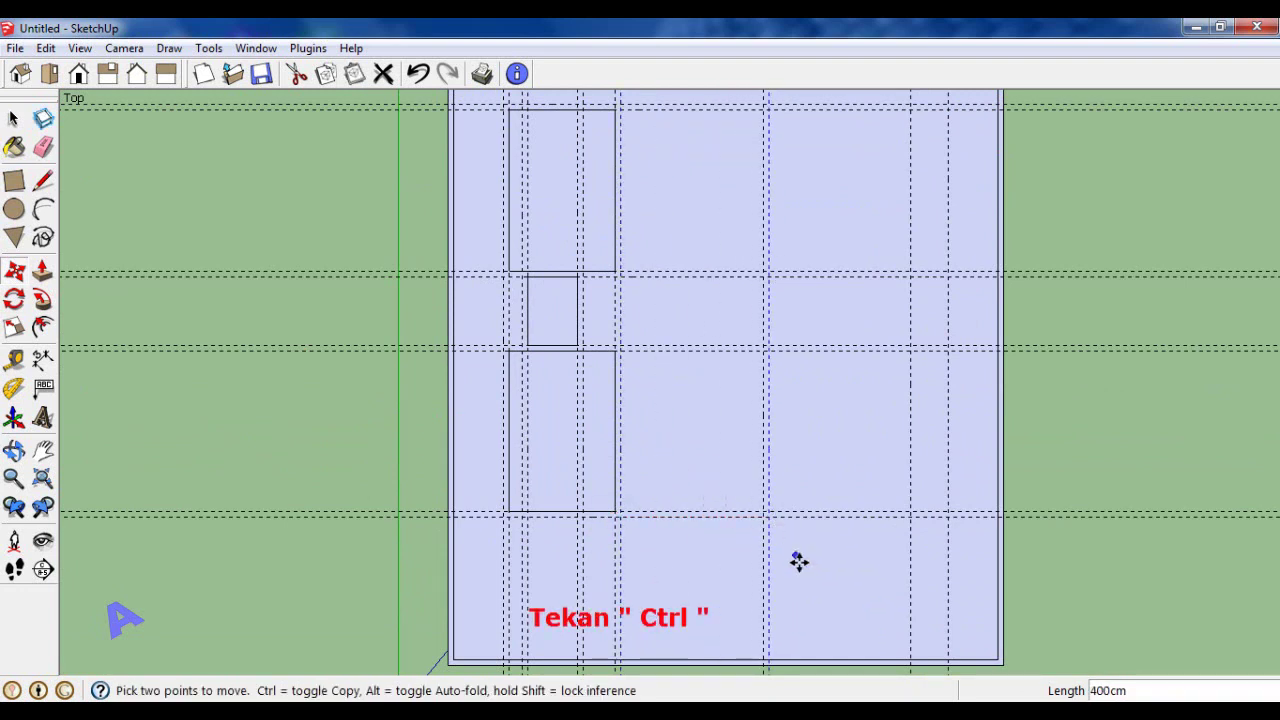
key(ctrl)
click(762, 517)
text(400)
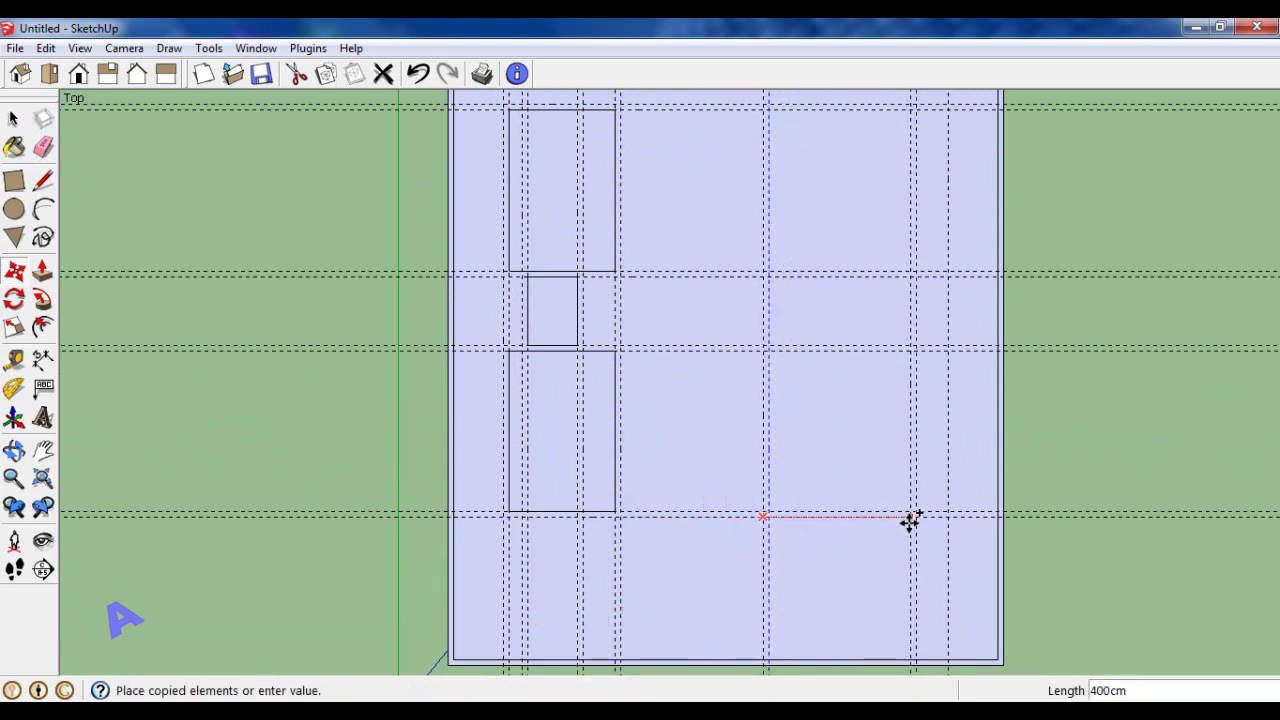
key(Return)
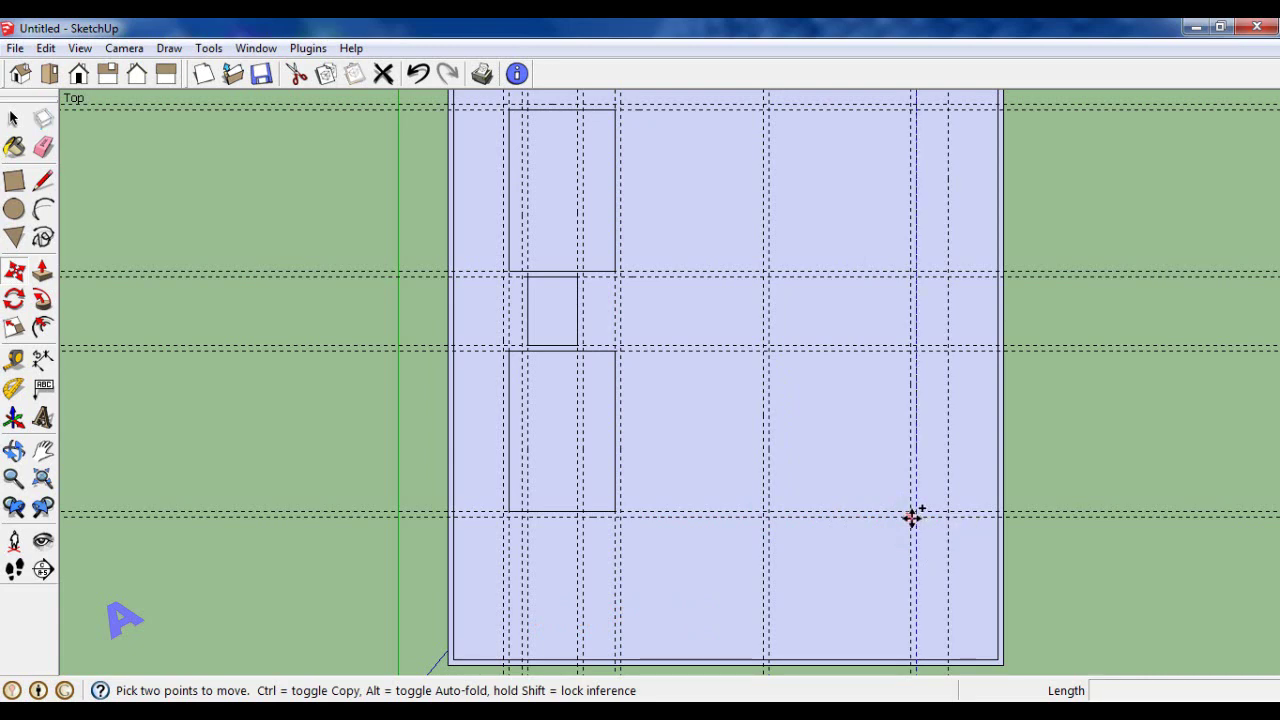
Copy the new guide another 100 cm over to set the wall thickness.
key(ctrl)
click(913, 516)
text(100)
key(Return)
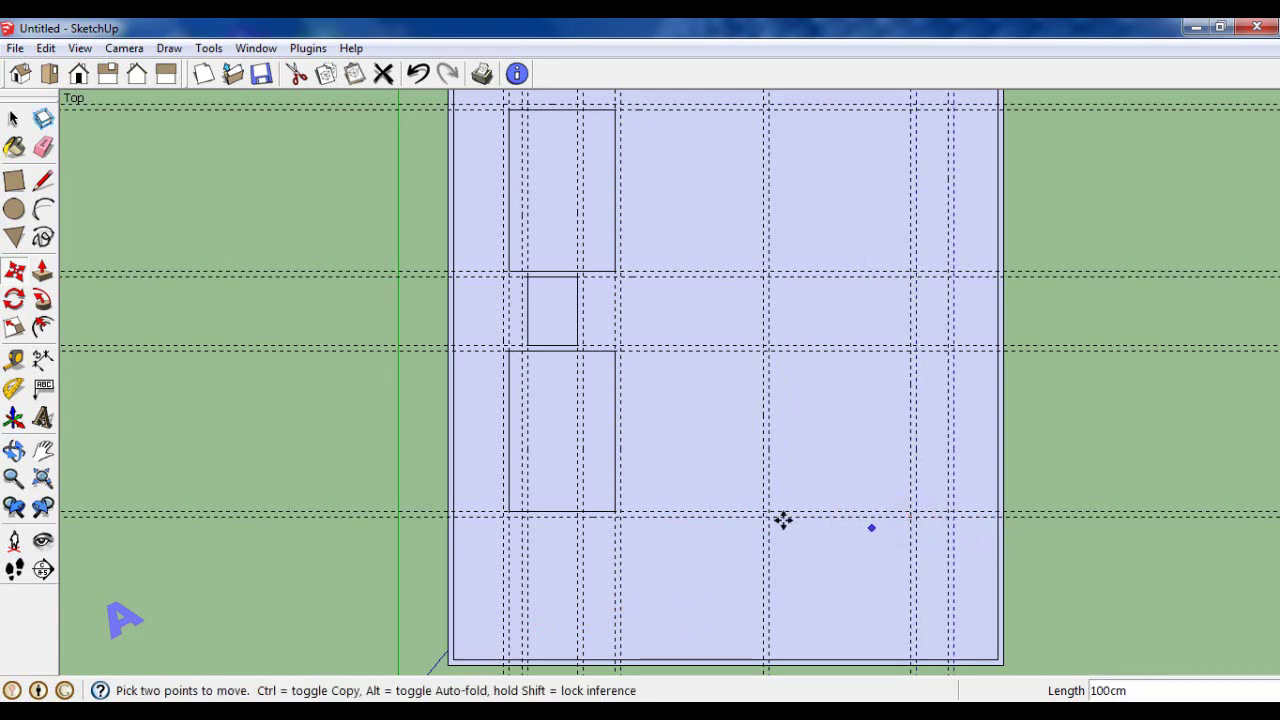
scroll(800, 548, down, 1)
scroll(800, 548, down, 1)
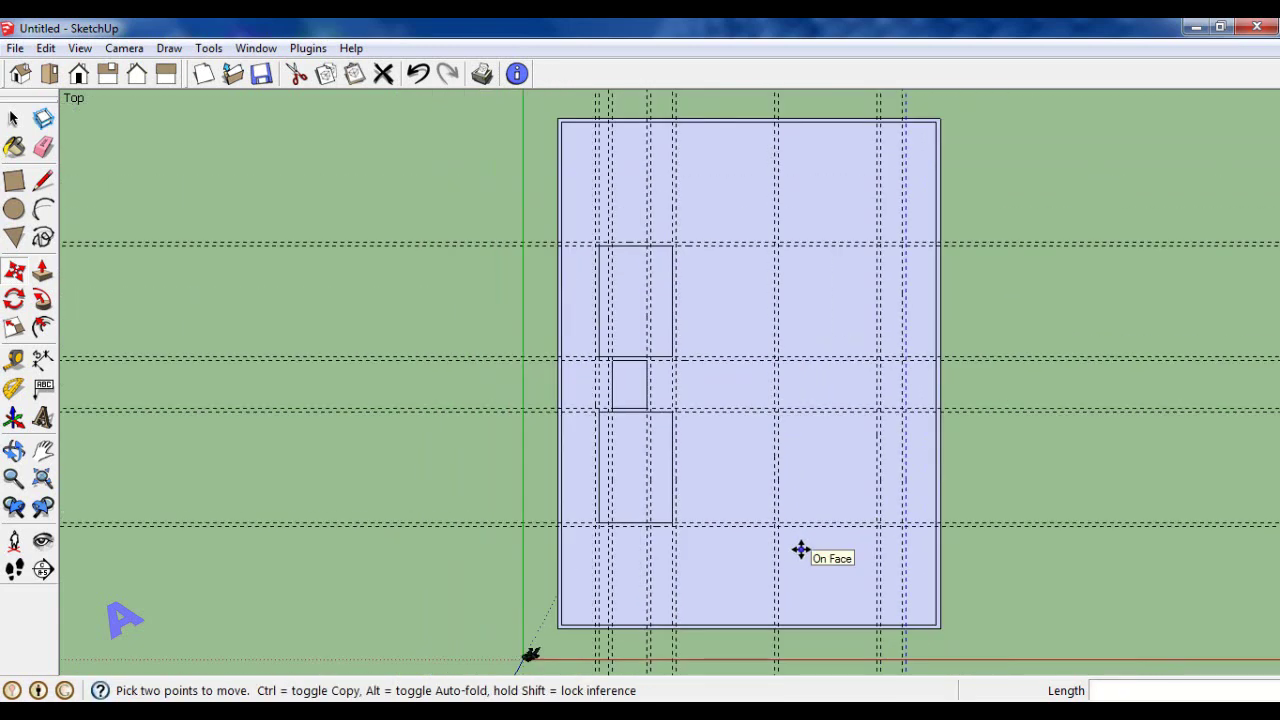
Place a horizontal guide 100 cm above the lower room guide, then another 400 cm above it.
click(15, 361)
scroll(748, 486, up, 2)
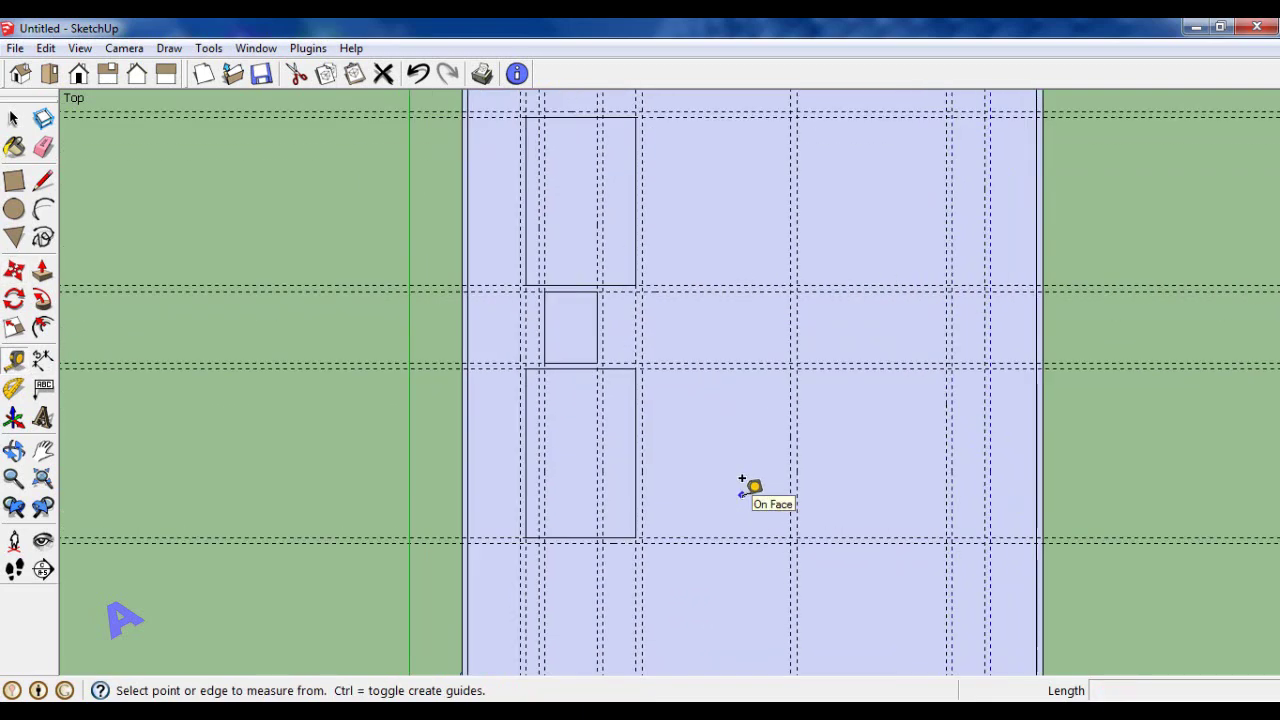
click(746, 534)
text(100)
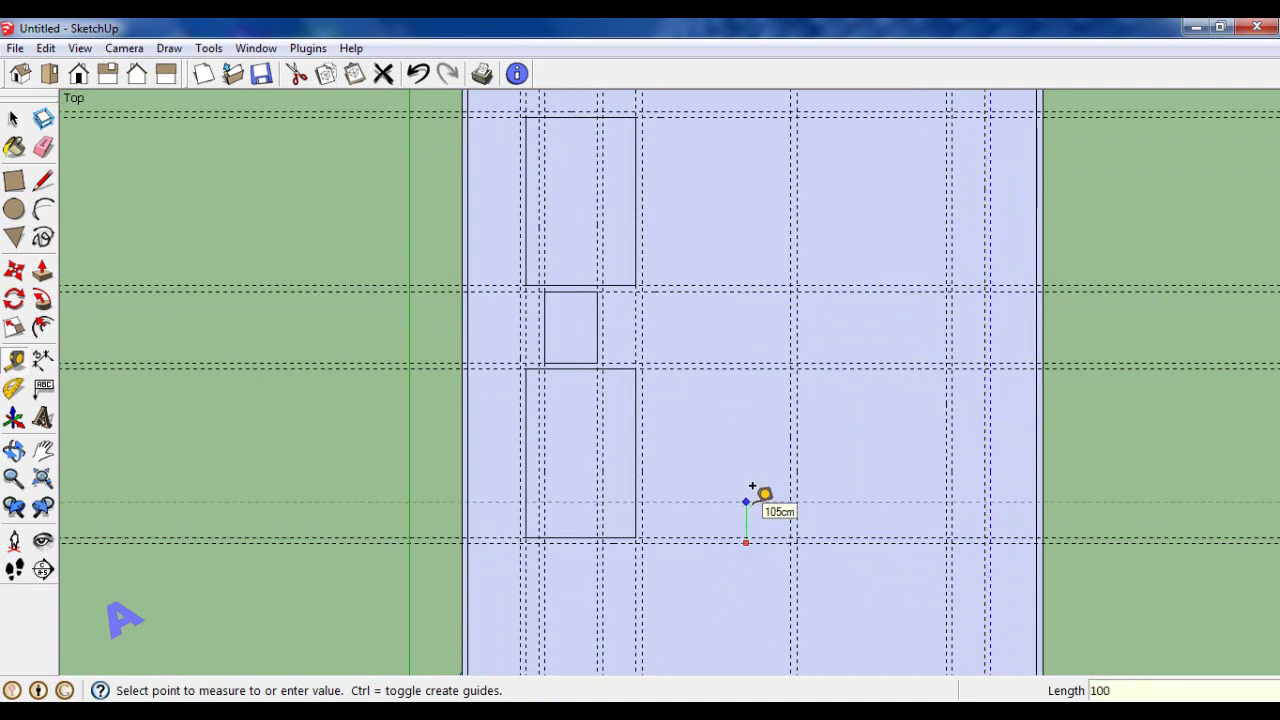
key(Return)
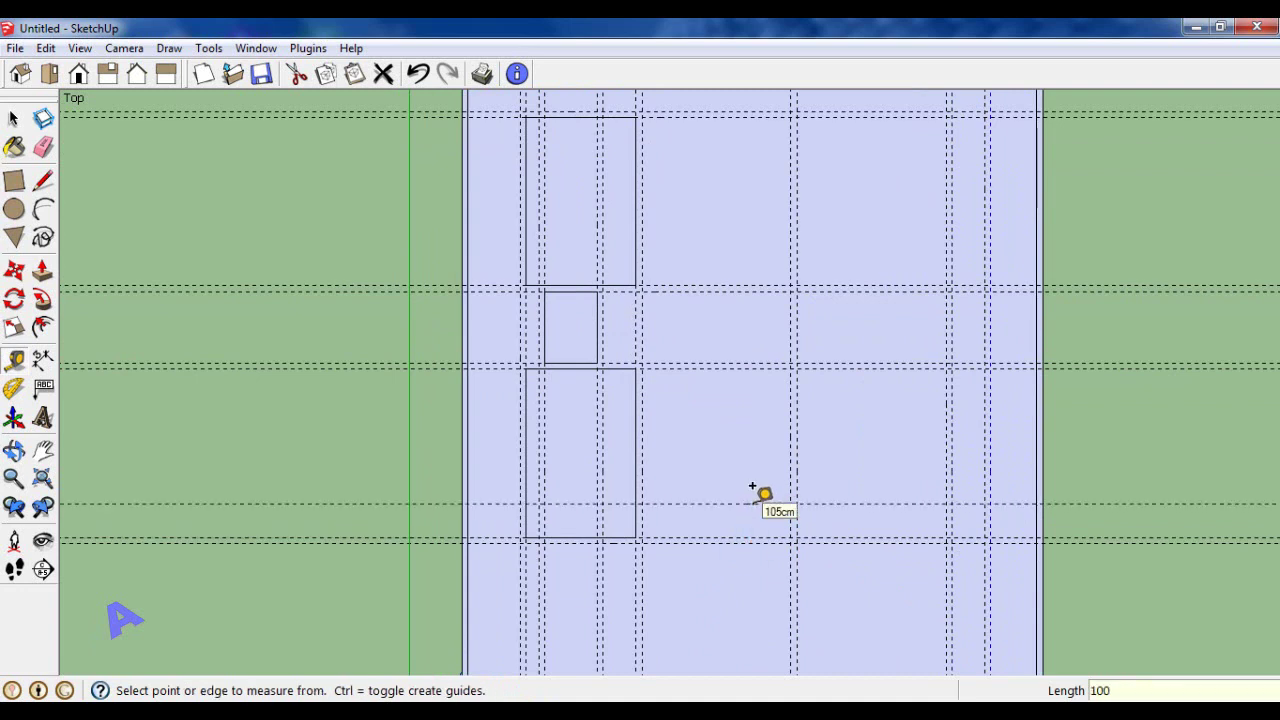
scroll(757, 494, up, 1)
scroll(757, 494, up, 2)
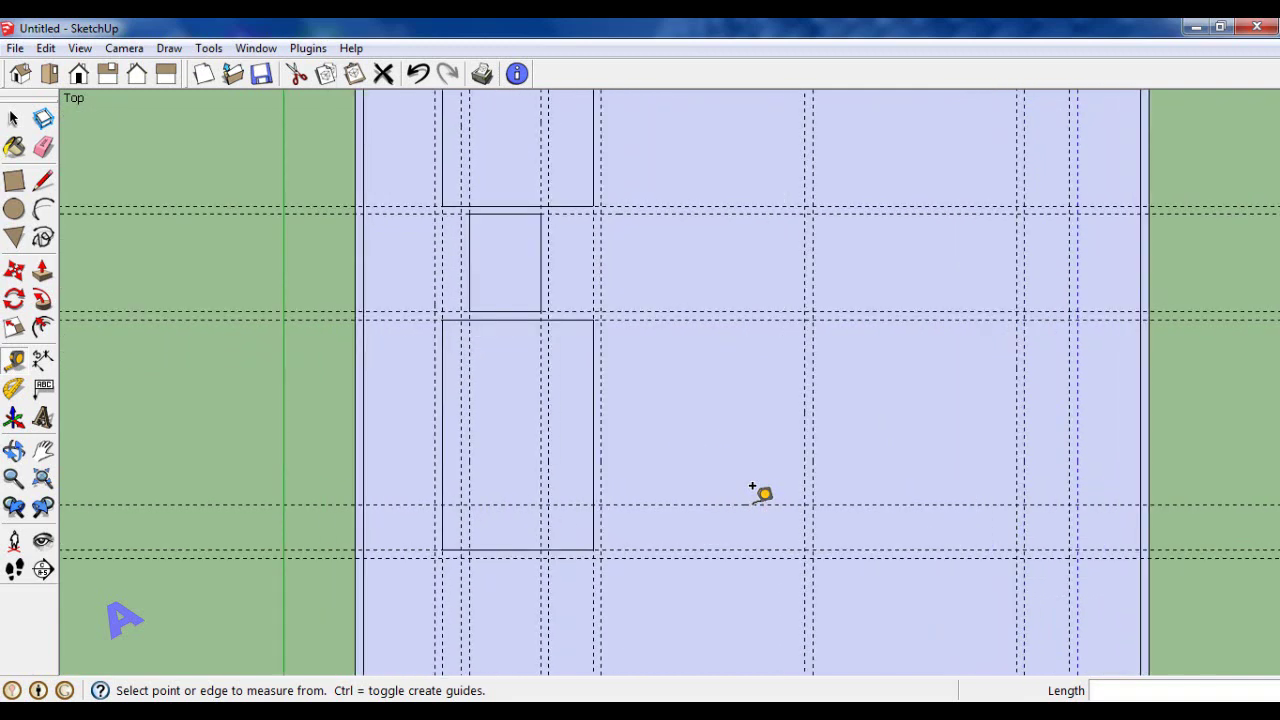
scroll(760, 494, down, 2)
scroll(986, 508, up, 1)
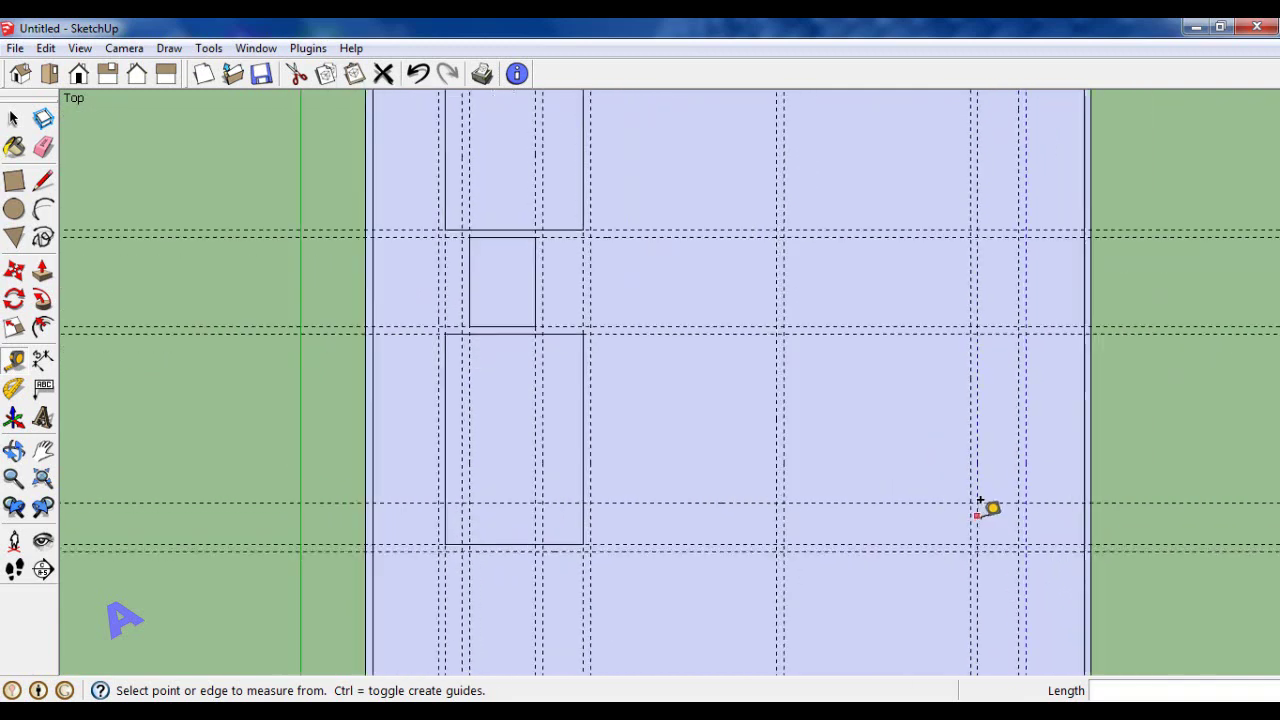
scroll(986, 508, up, 1)
click(875, 501)
text(400)
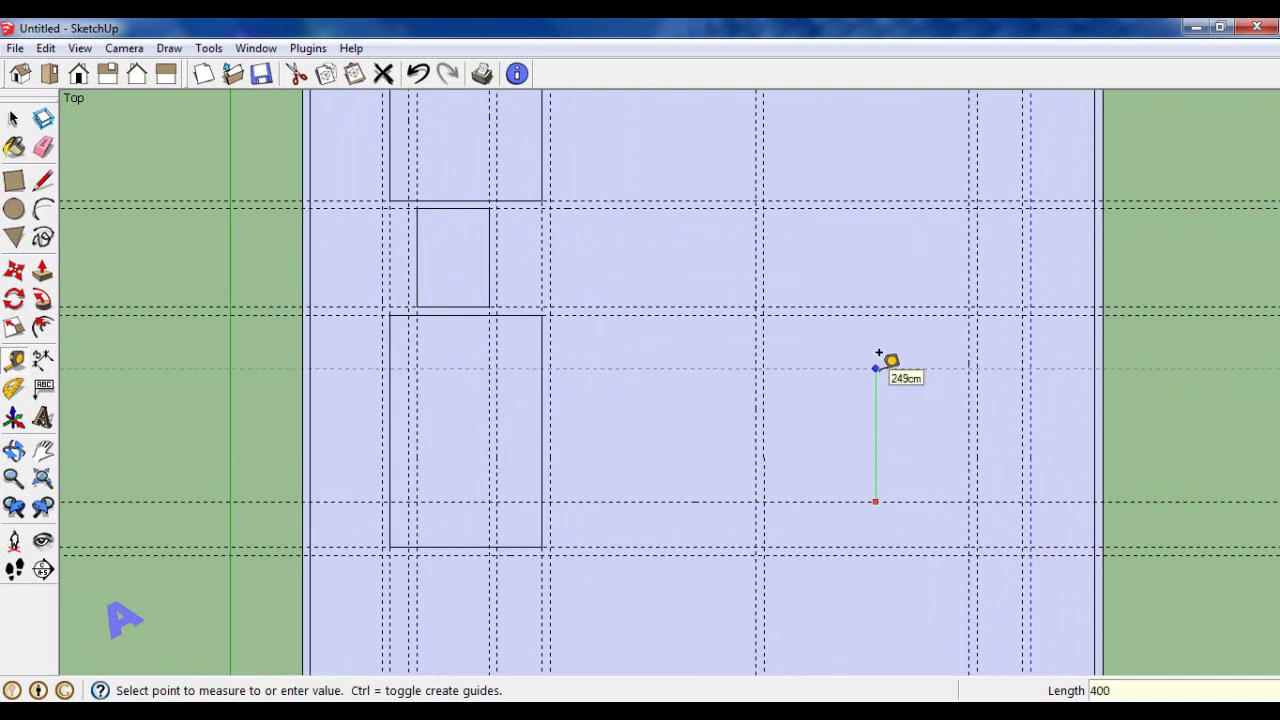
key(Return)
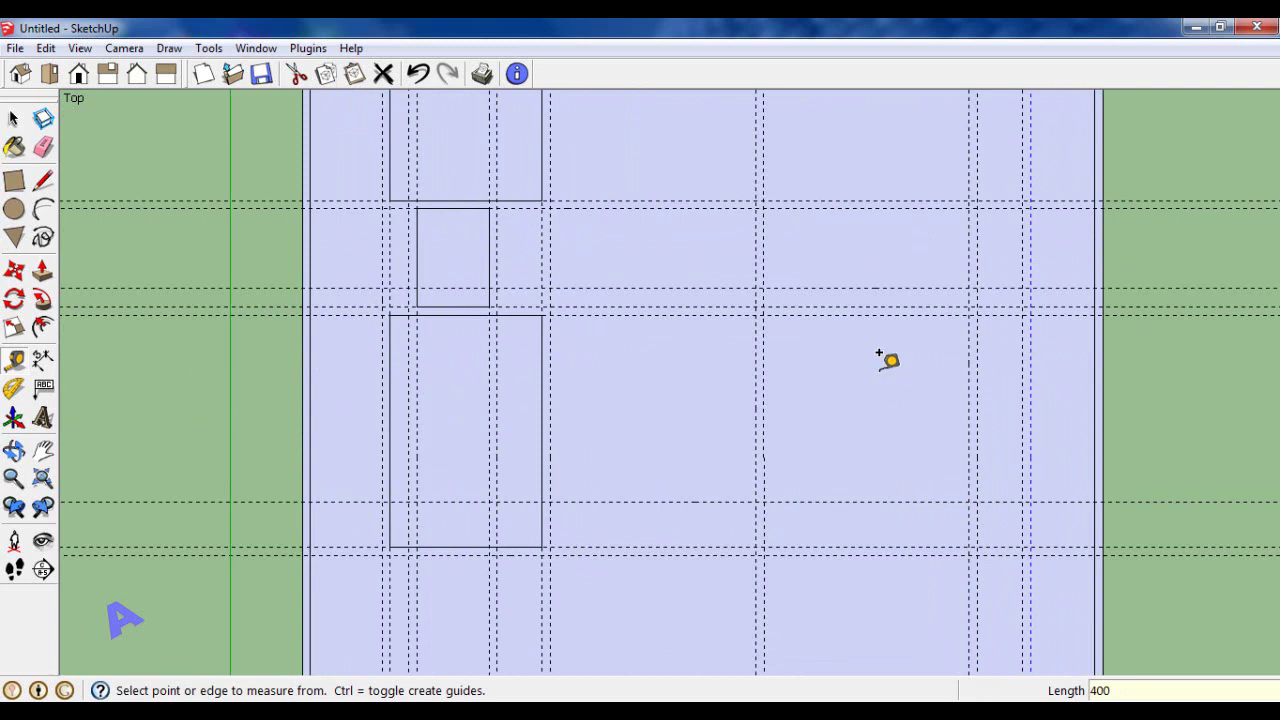
click(13, 119)
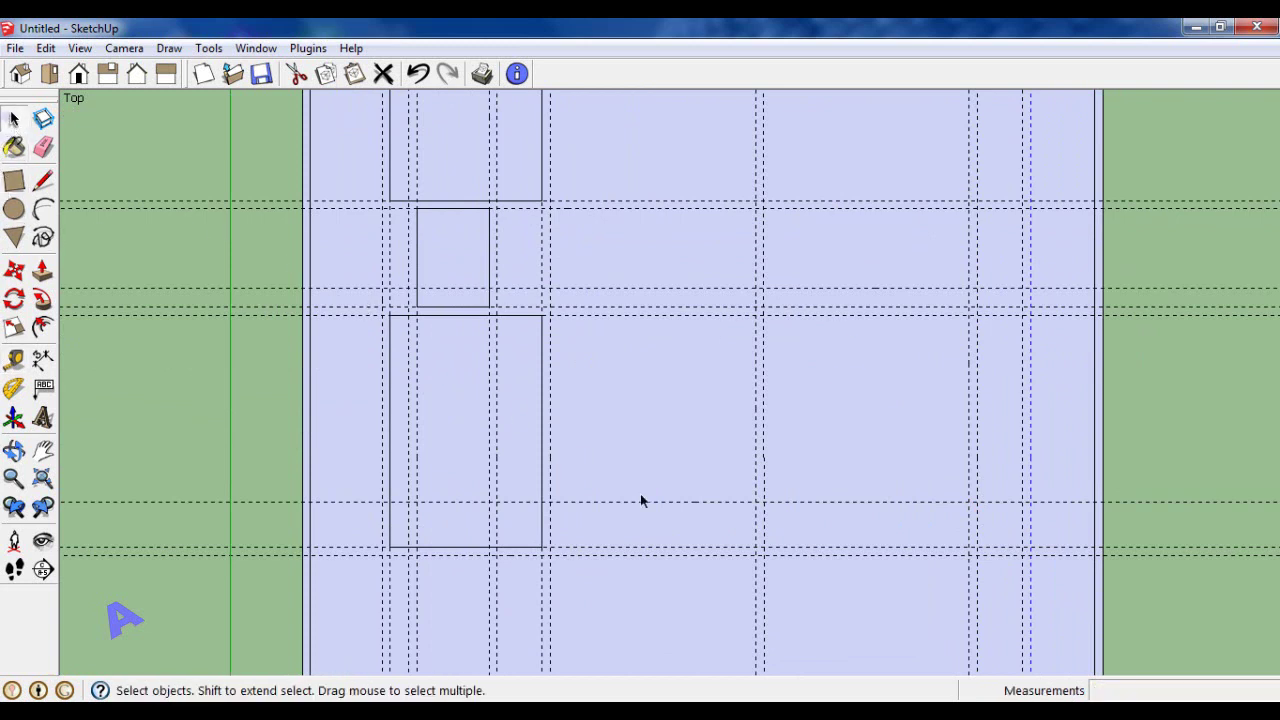
Ctrl-copy a horizontal guide 100 cm up, then copy another 400 cm higher.
click(14, 270)
key(ctrl)
click(757, 558)
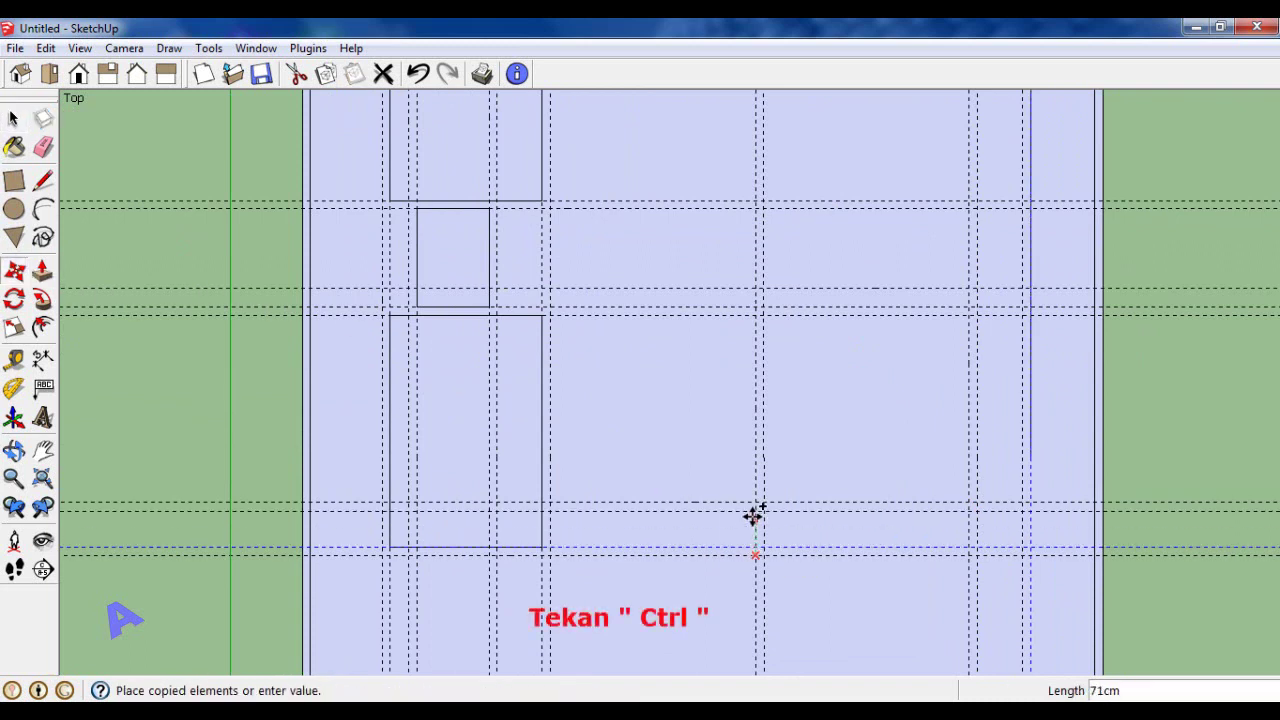
click(753, 498)
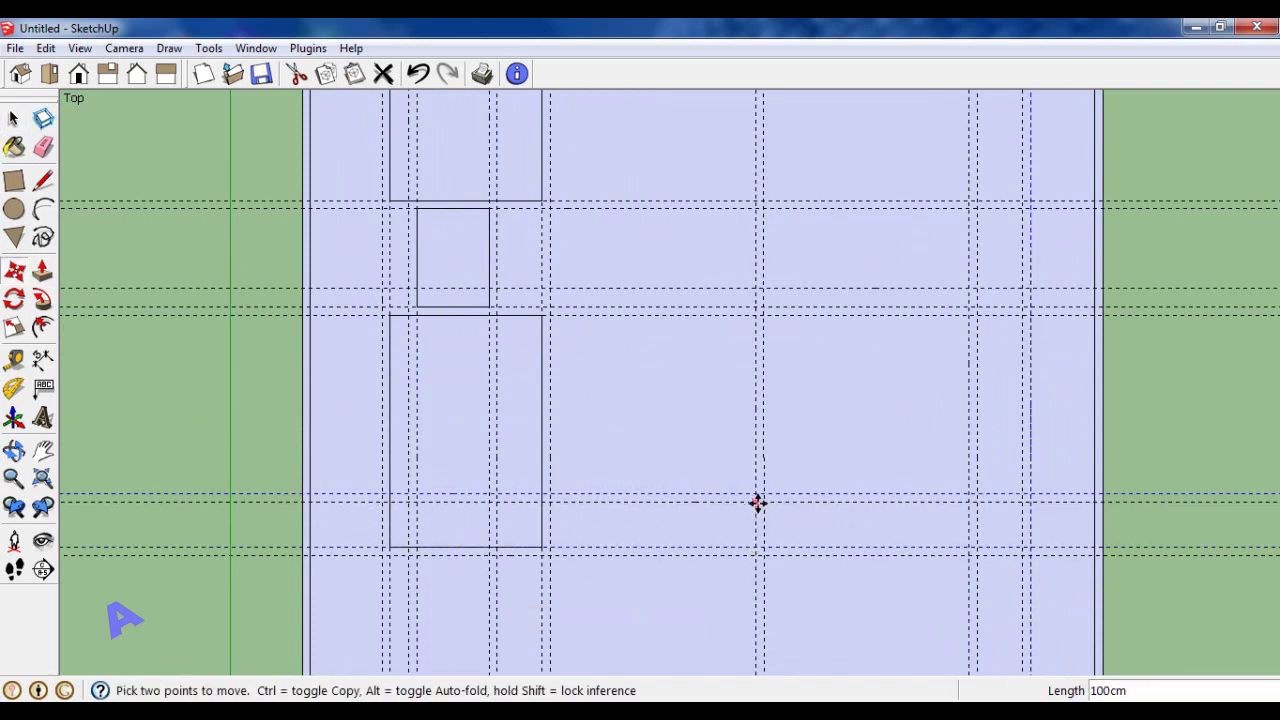
click(755, 501)
text(400)
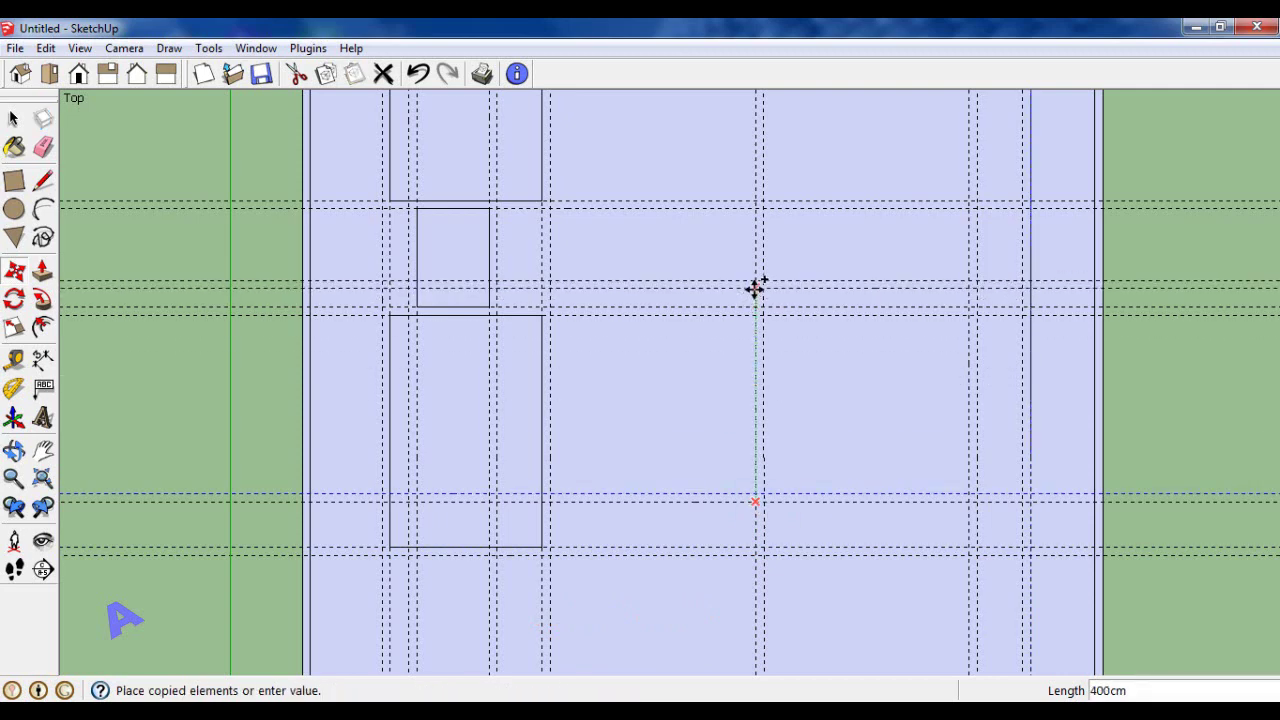
key(Return)
scroll(811, 436, down, 1)
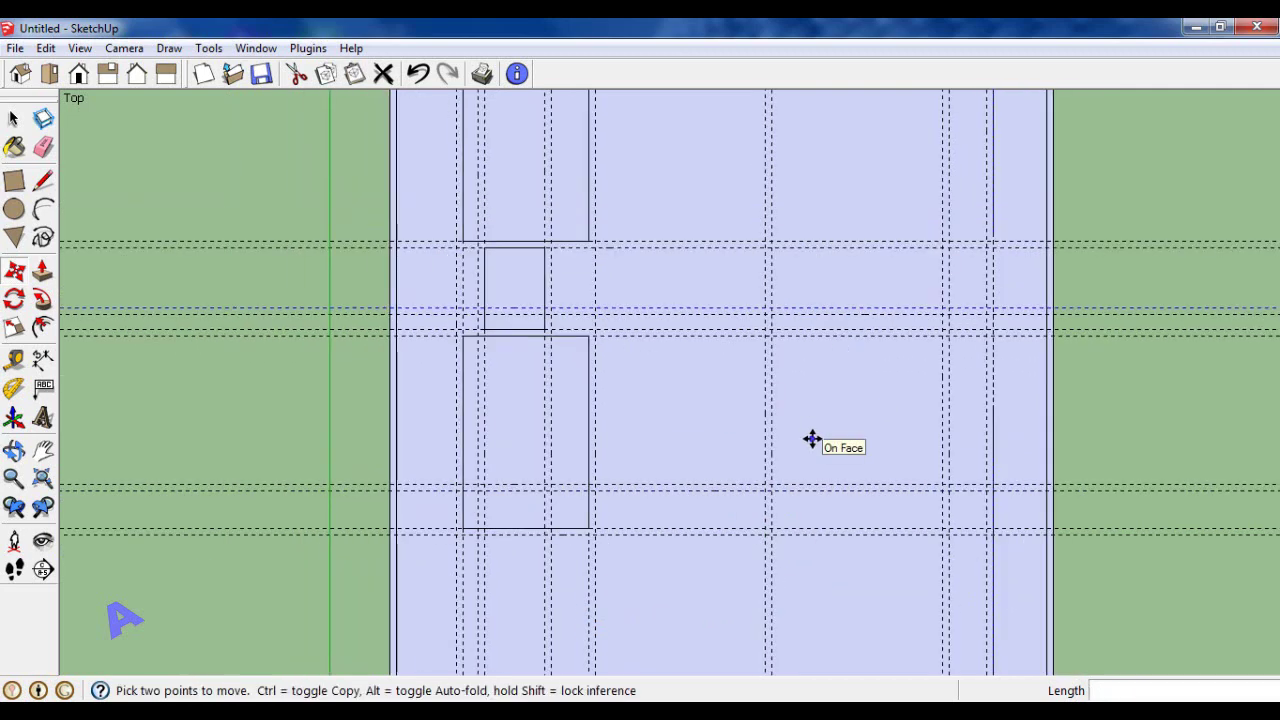
scroll(811, 438, down, 1)
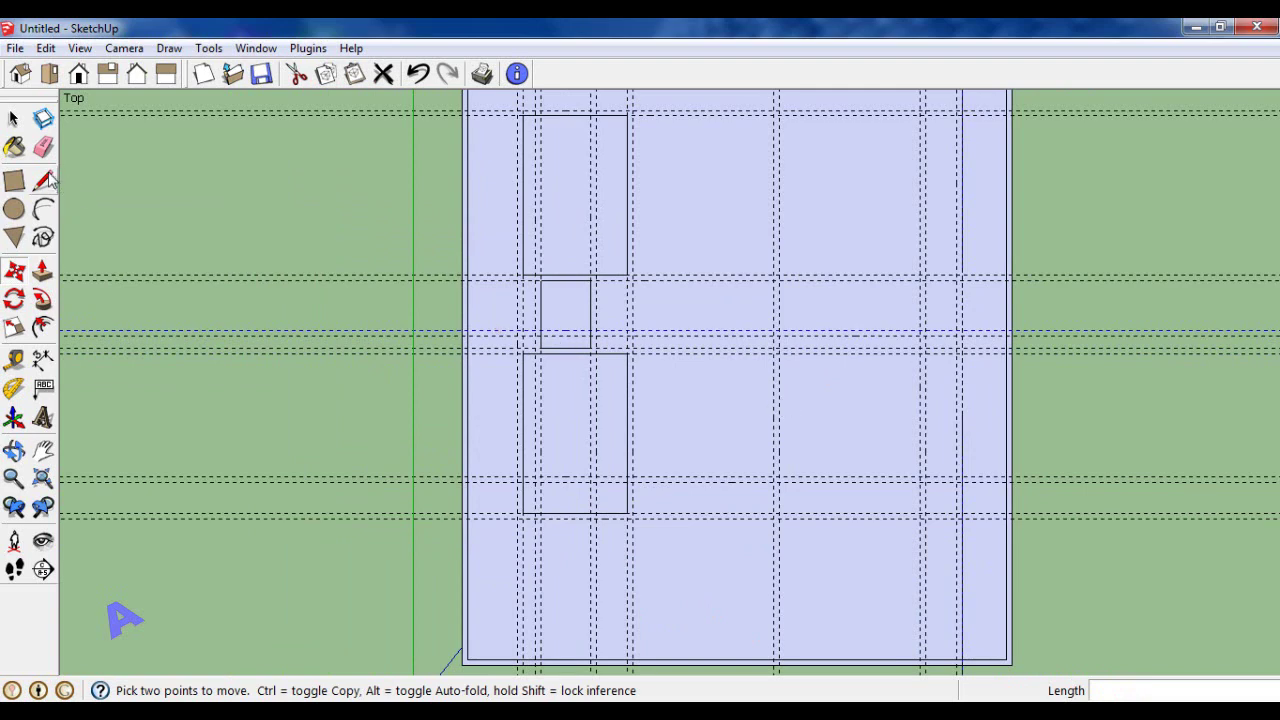
Orbit the model briefly, then return to the straight-down Top view.
click(12, 120)
middle_drag(793, 357, 834, 429)
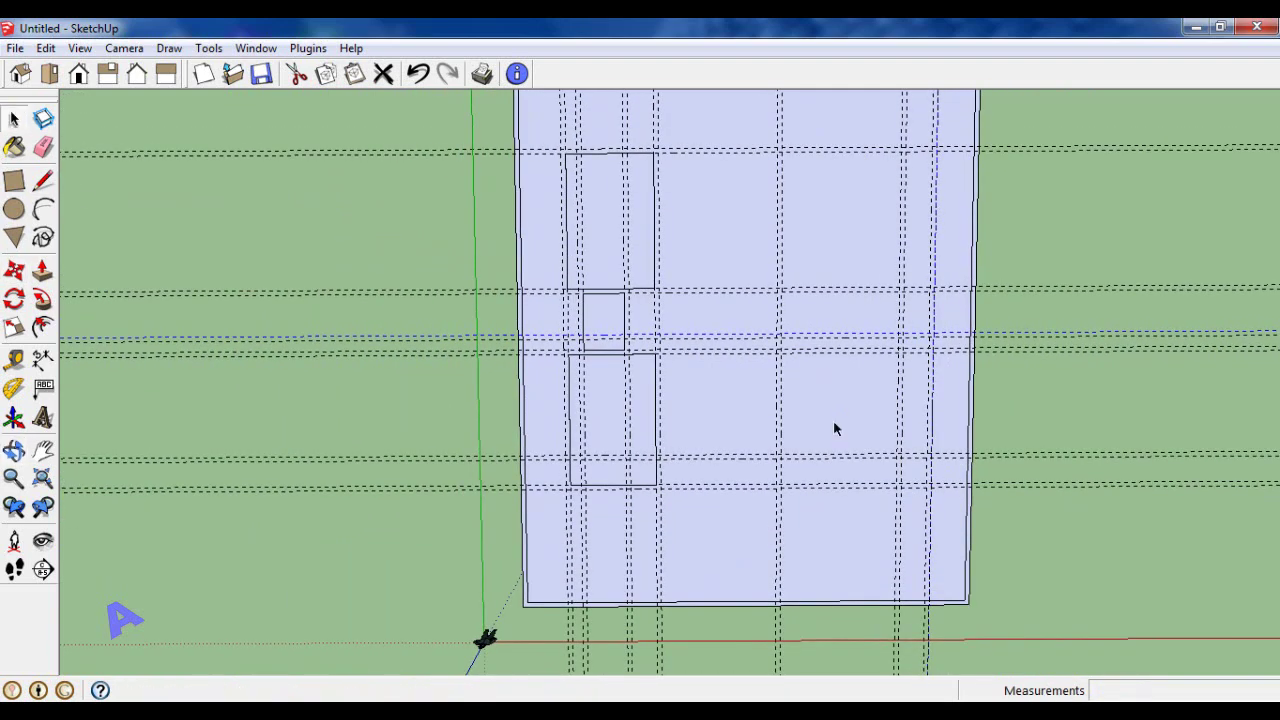
click(49, 74)
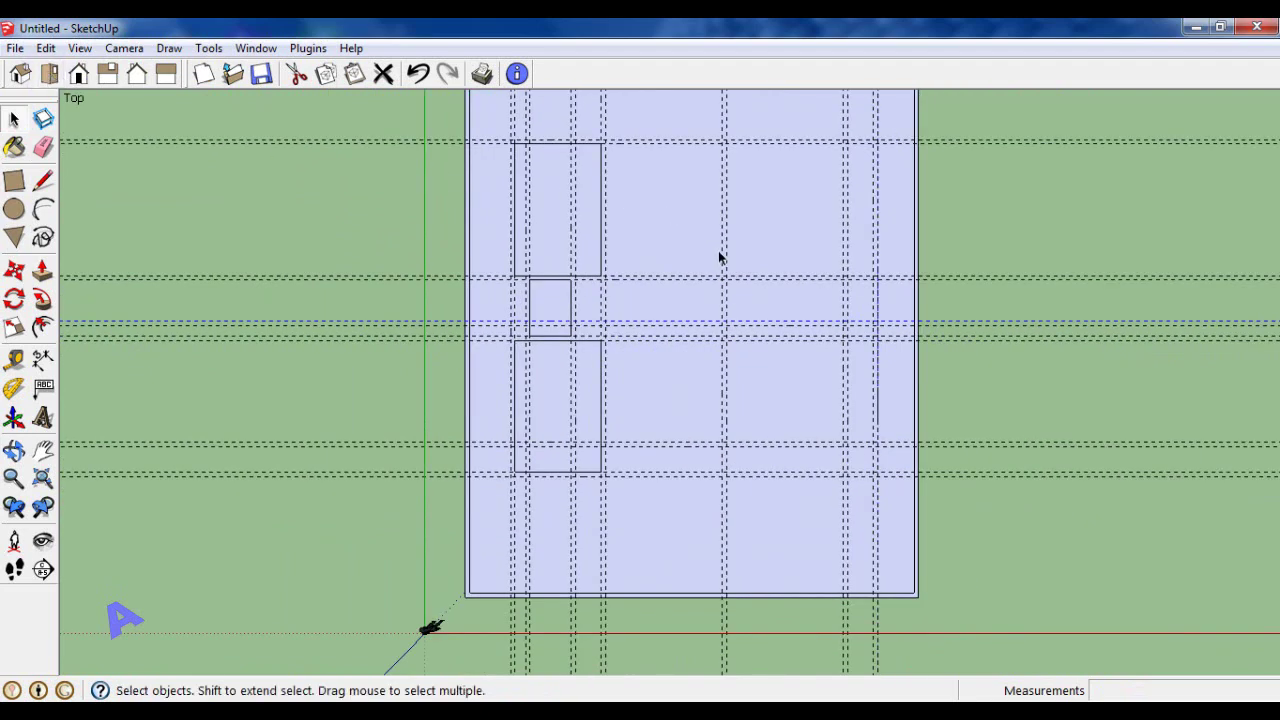
scroll(718, 257, up, 2)
scroll(718, 257, up, 1)
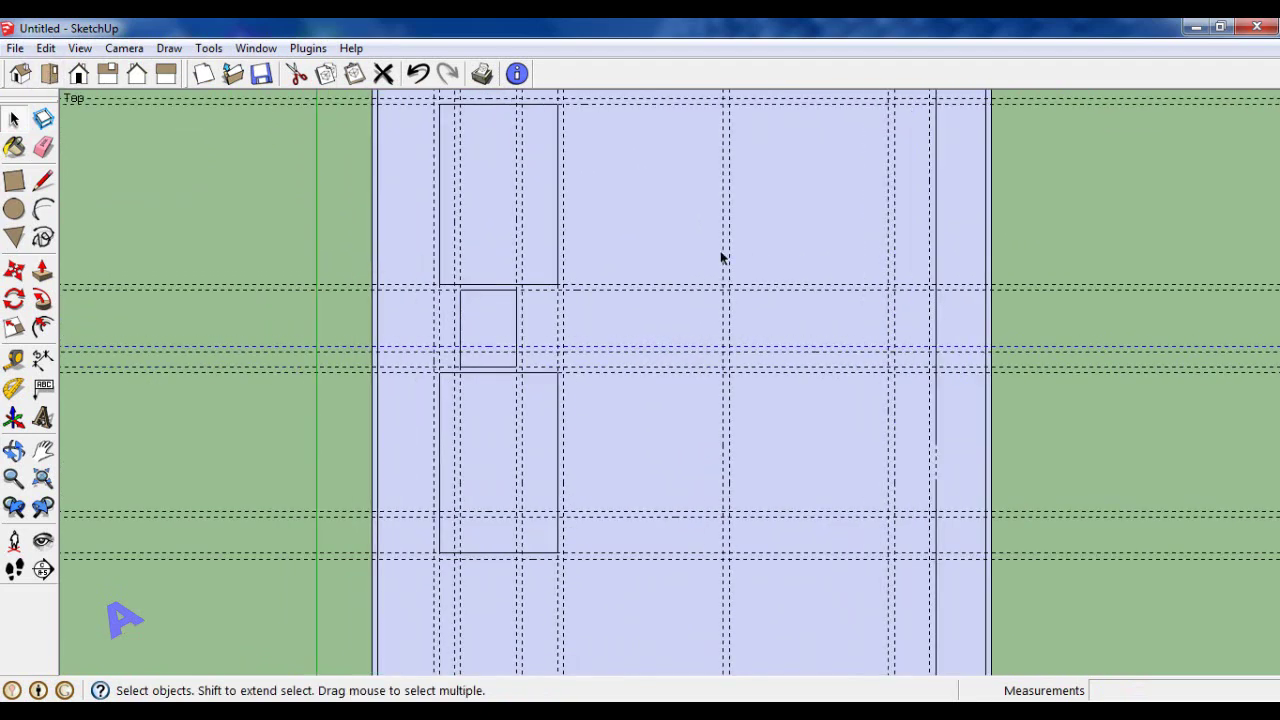
Draw a 385 × 385 cm square room rectangle between two right-hand guide intersections.
click(14, 182)
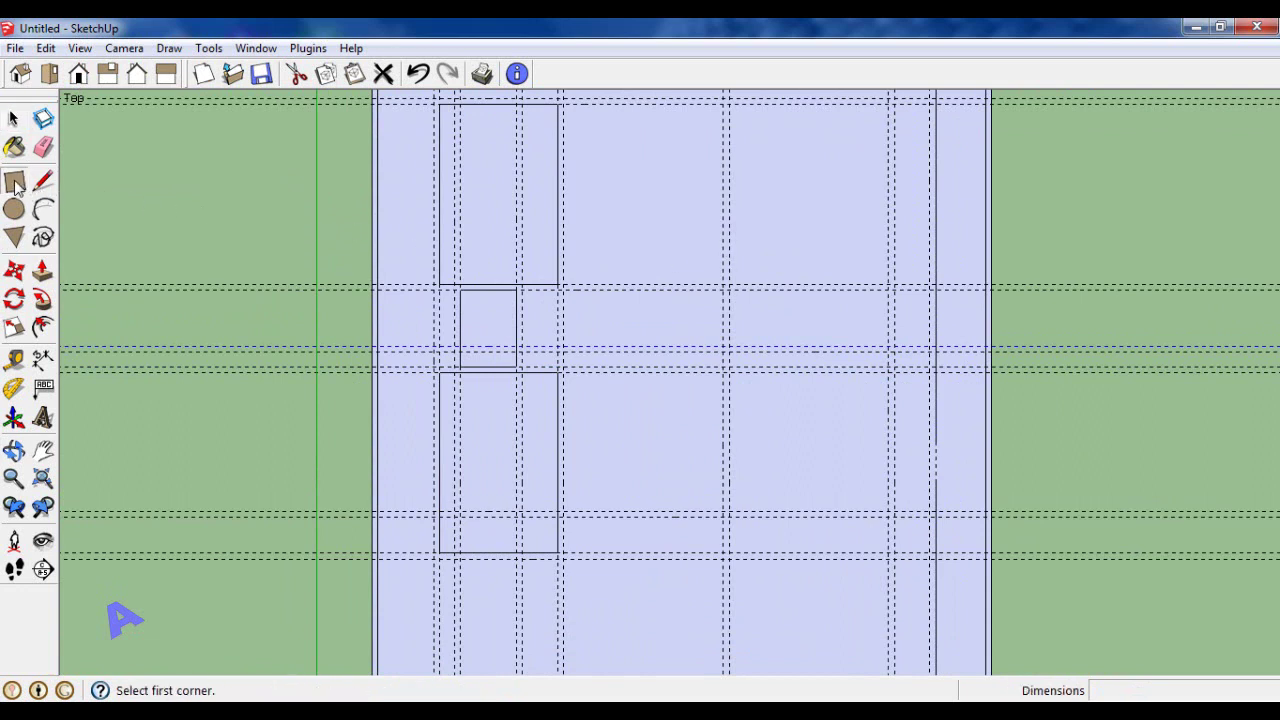
click(728, 351)
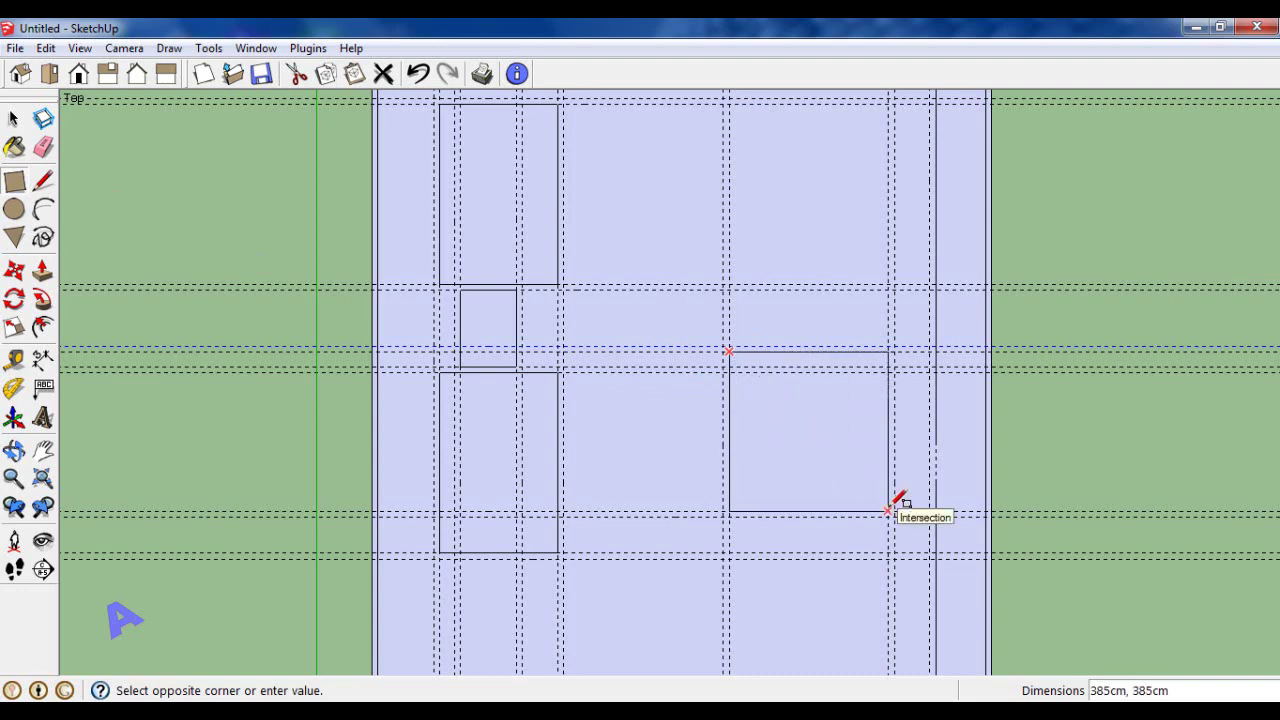
click(888, 511)
scroll(851, 554, down, 2)
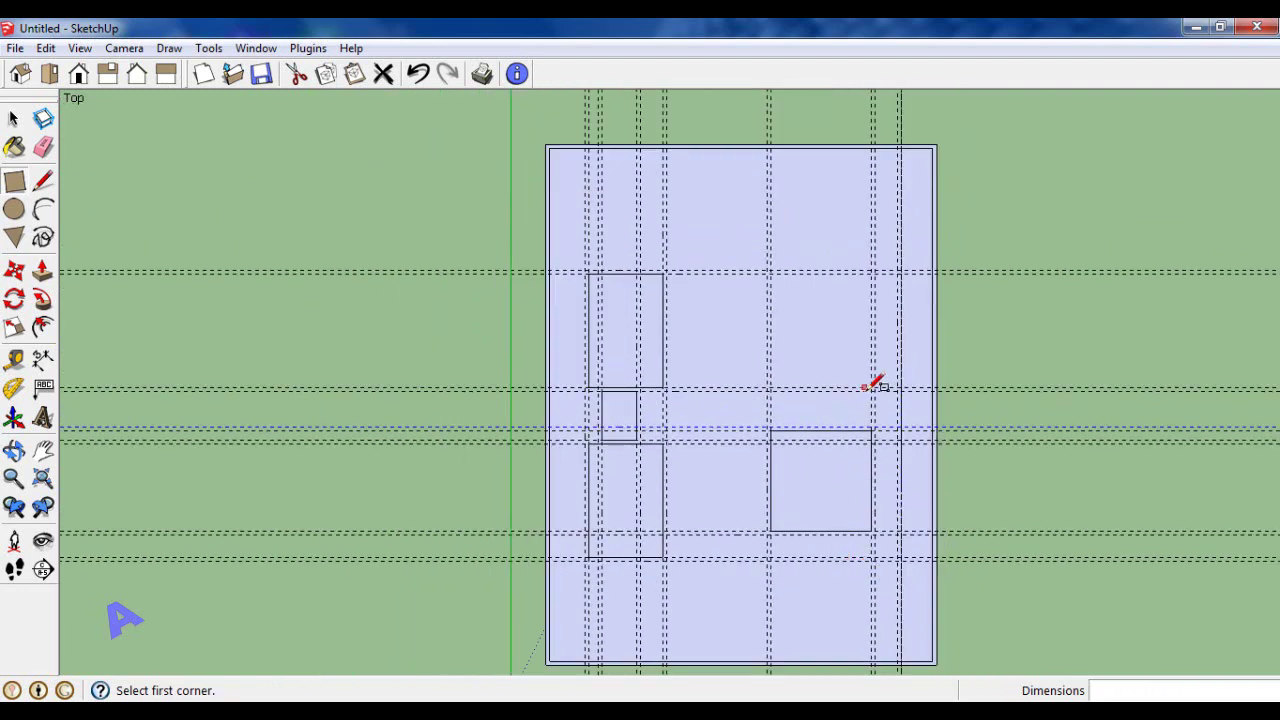
scroll(872, 385, up, 1)
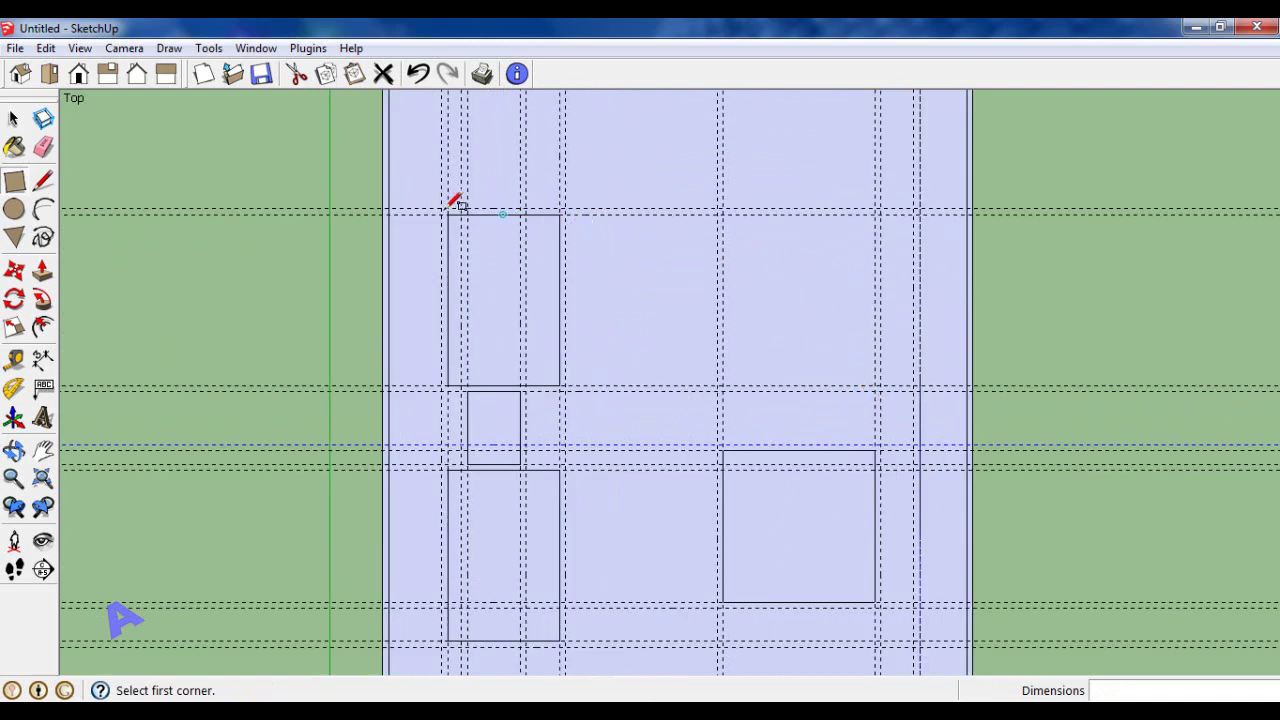
scroll(743, 363, down, 1)
scroll(755, 625, up, 1)
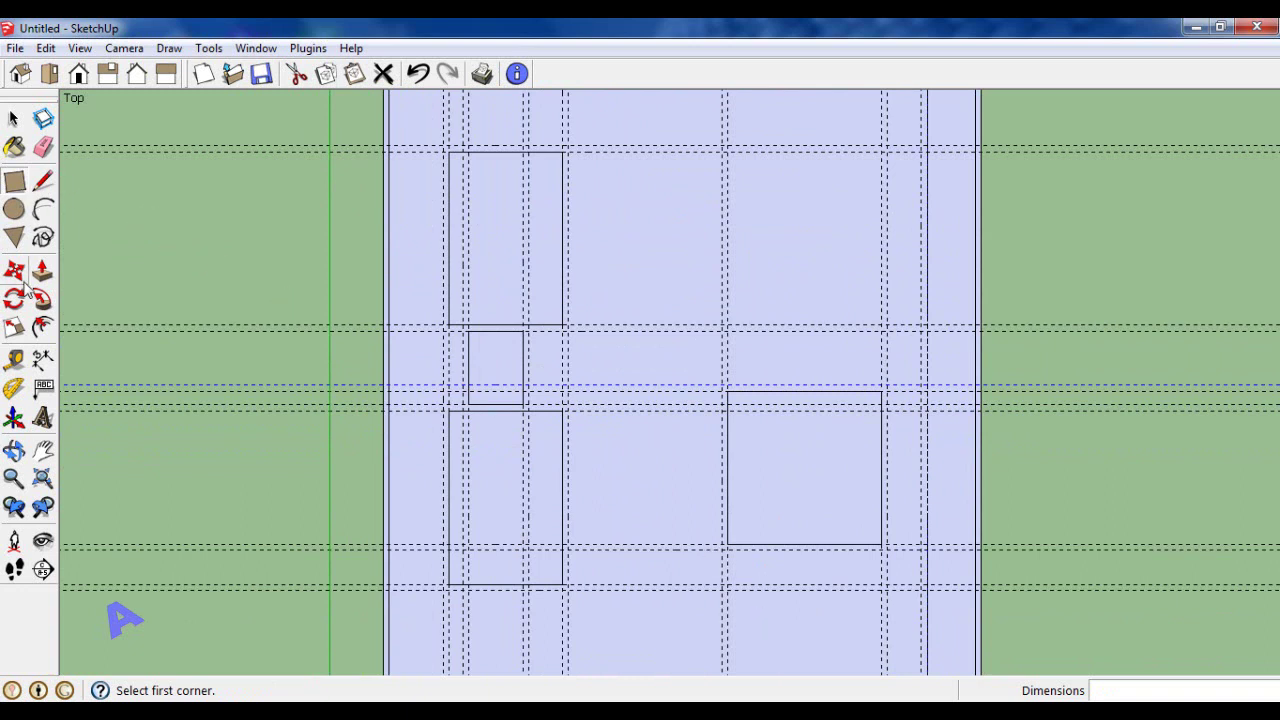
Pull a horizontal guide 100 cm below the existing guide, beneath the square room.
click(14, 360)
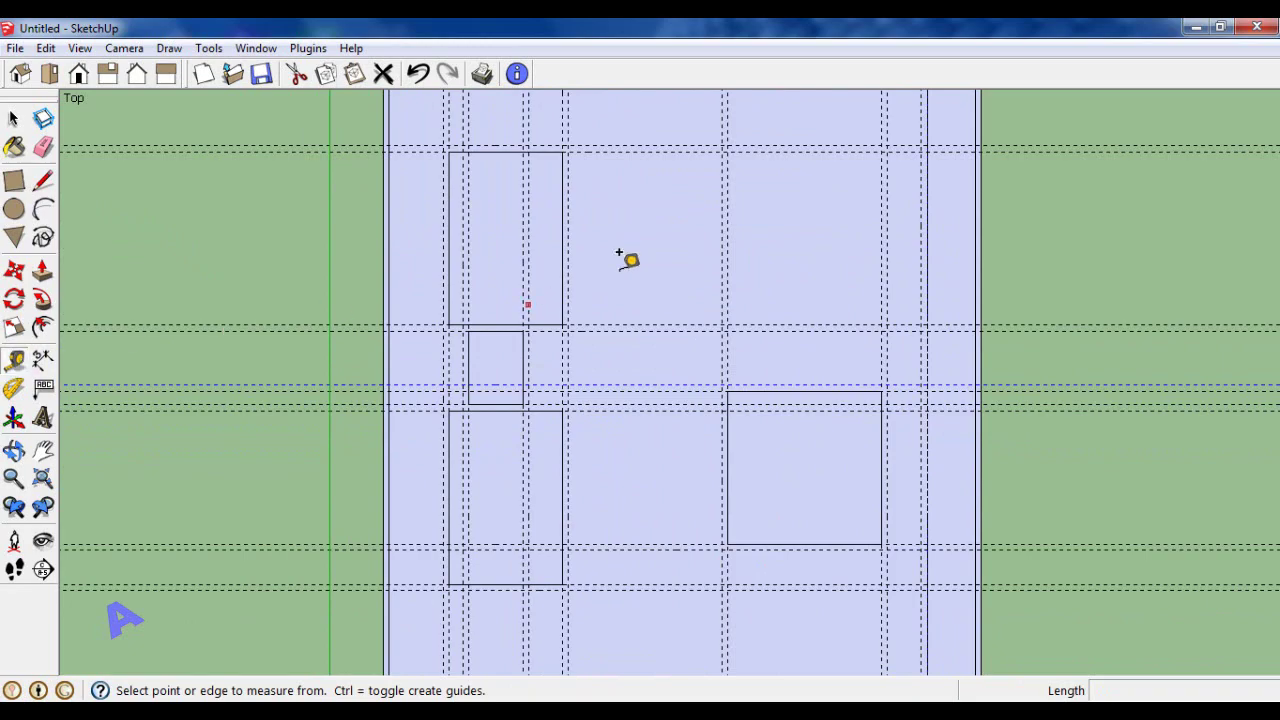
scroll(735, 212, down, 2)
scroll(735, 212, down, 1)
scroll(716, 450, up, 2)
scroll(716, 445, up, 1)
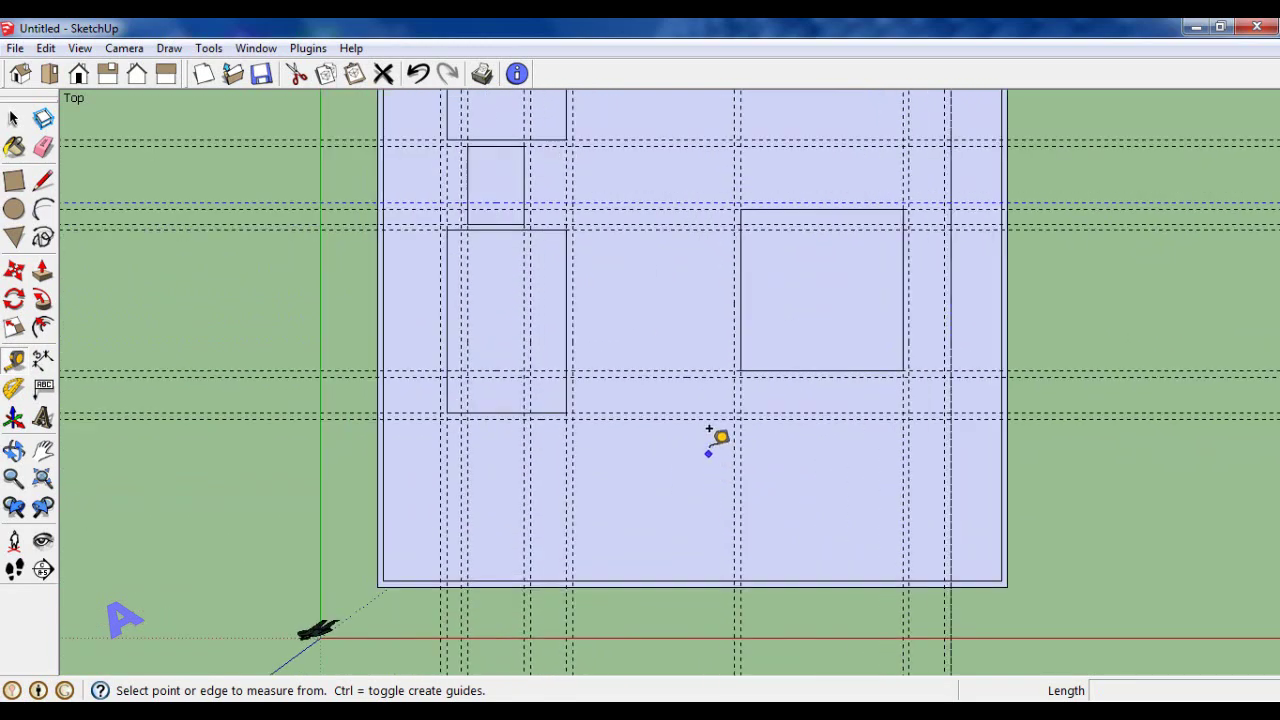
click(706, 406)
text(100)
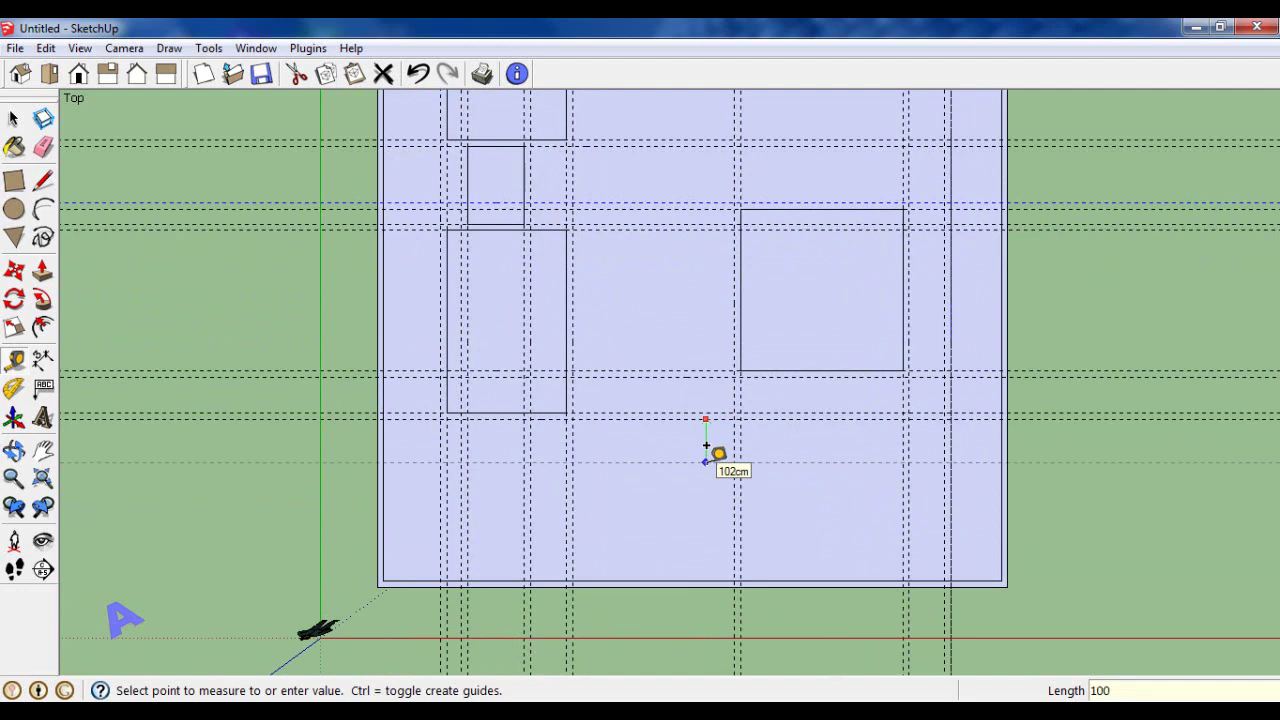
key(Return)
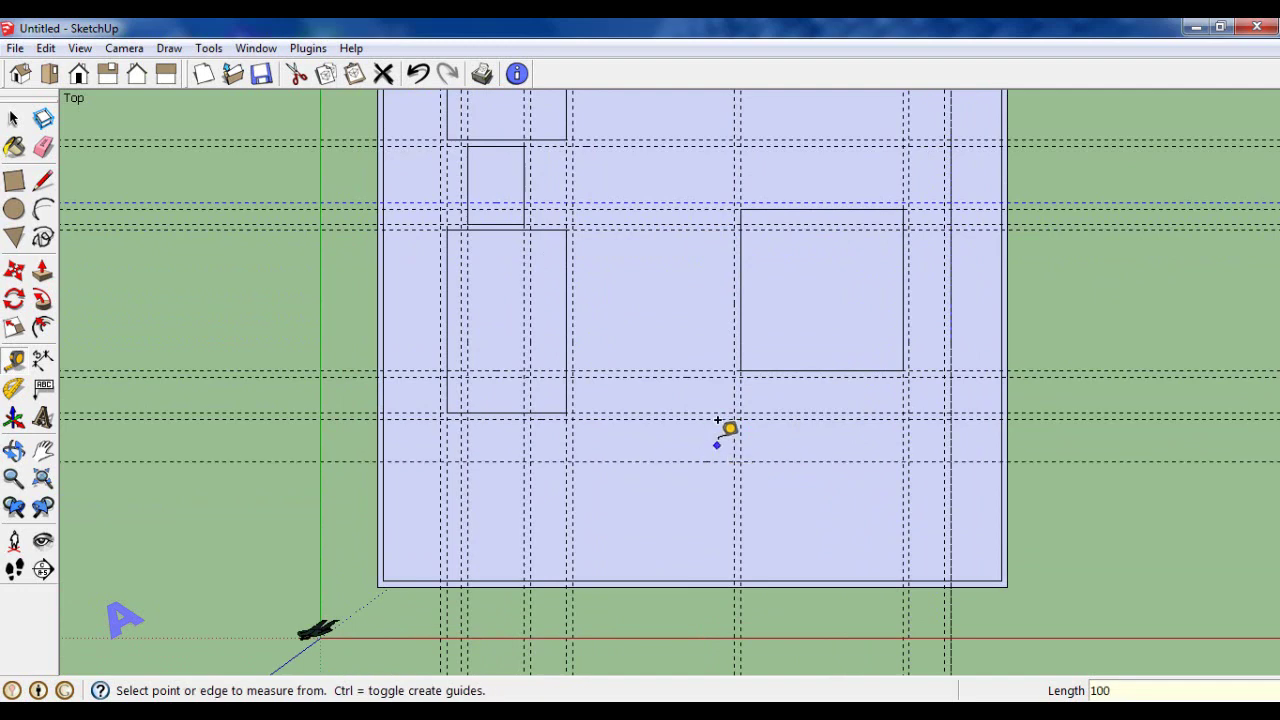
scroll(716, 432, up, 1)
scroll(718, 421, up, 1)
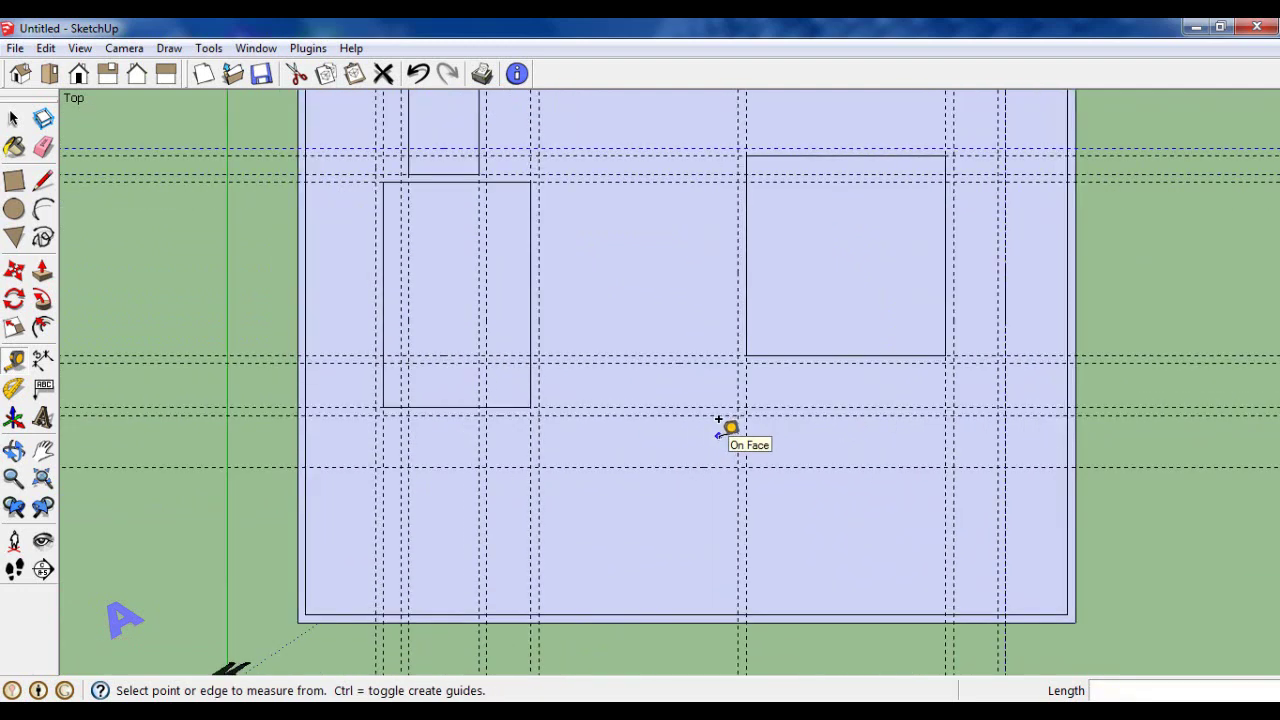
Start a wall line at the room corner and draw it left to the left guide.
click(43, 183)
scroll(420, 520, down, 1)
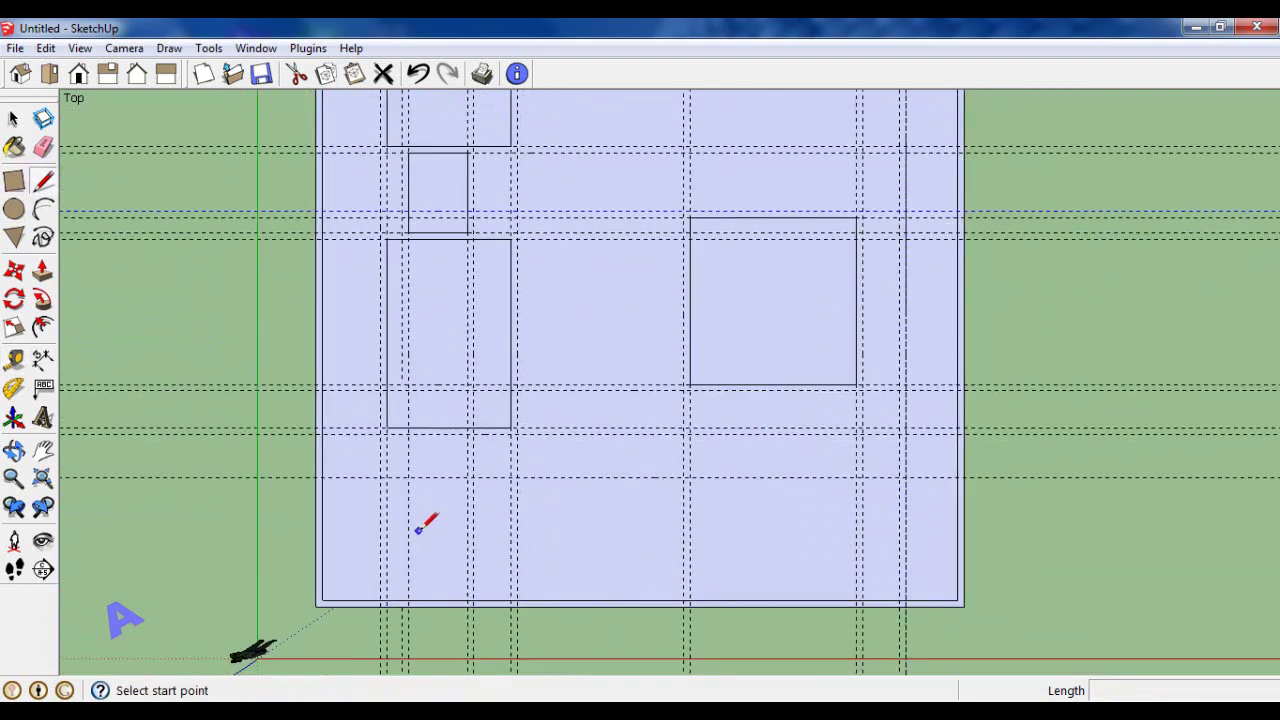
scroll(445, 469, up, 1)
scroll(445, 469, up, 1)
scroll(445, 469, down, 1)
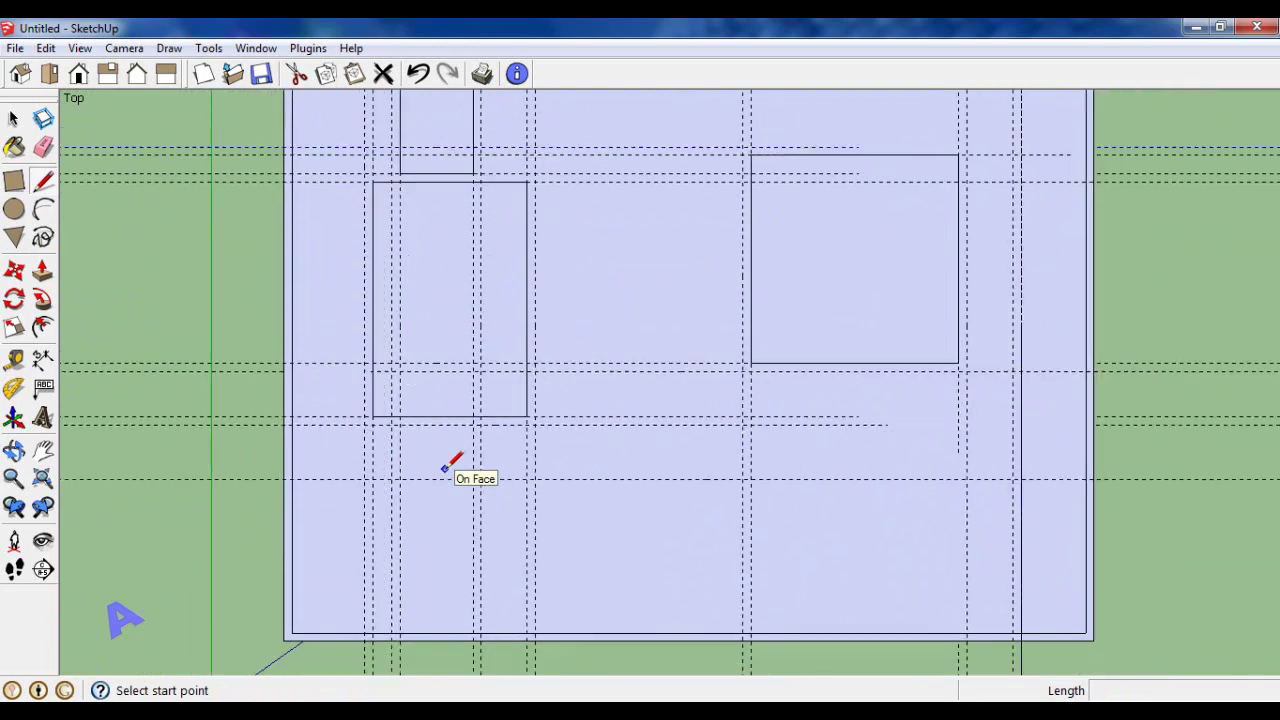
click(527, 424)
click(372, 416)
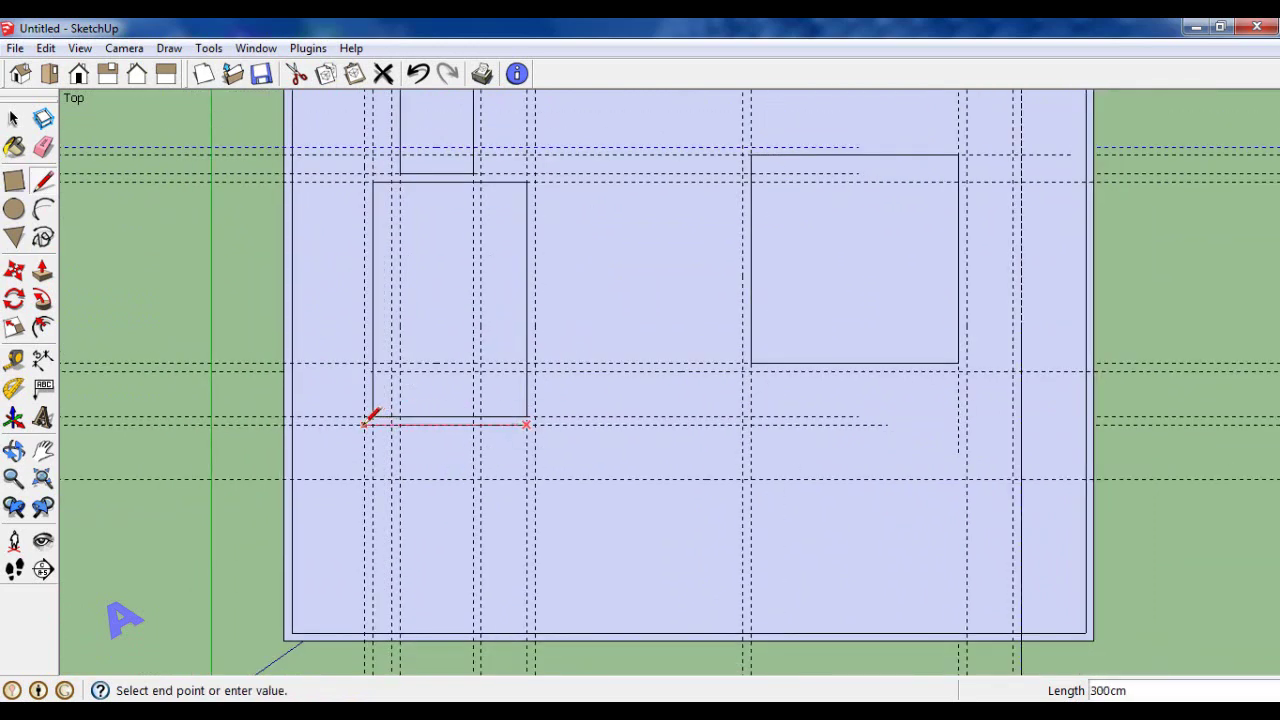
scroll(370, 415, down, 1)
scroll(366, 418, down, 1)
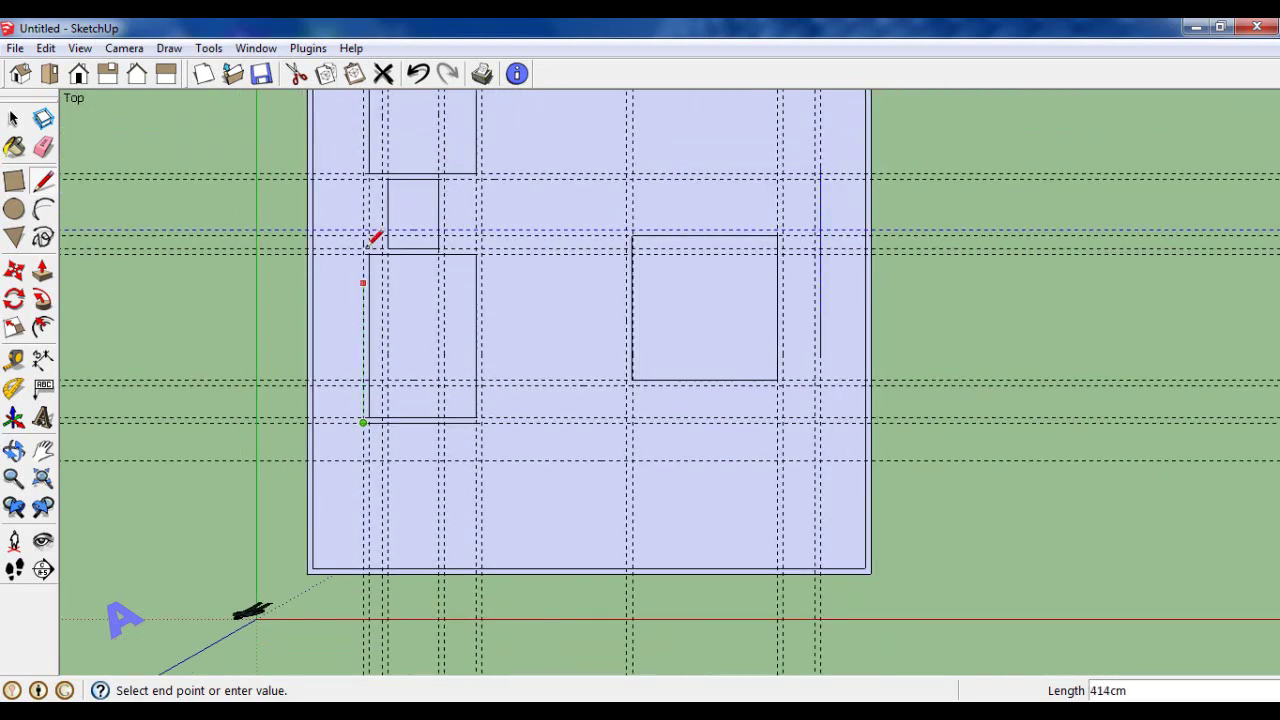
scroll(370, 237, up, 2)
scroll(370, 232, up, 2)
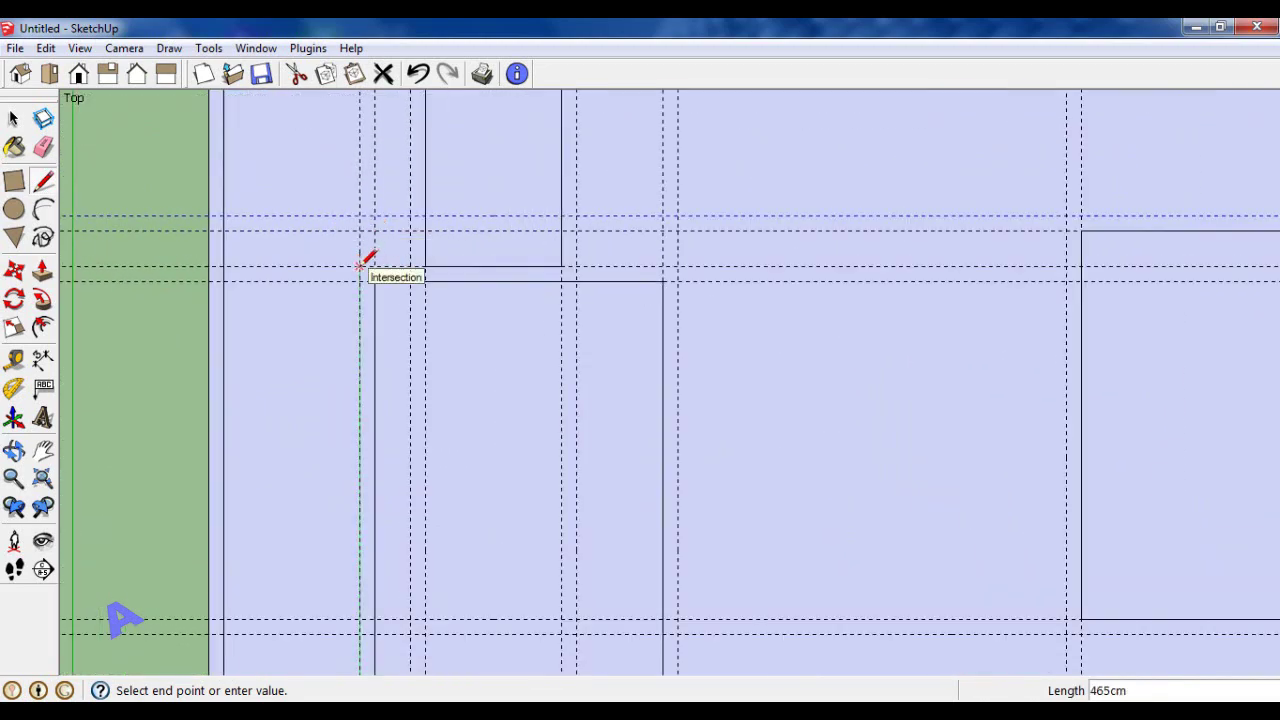
Continue the wall line up the left guide and 1215 cm across the top of the plan.
click(360, 266)
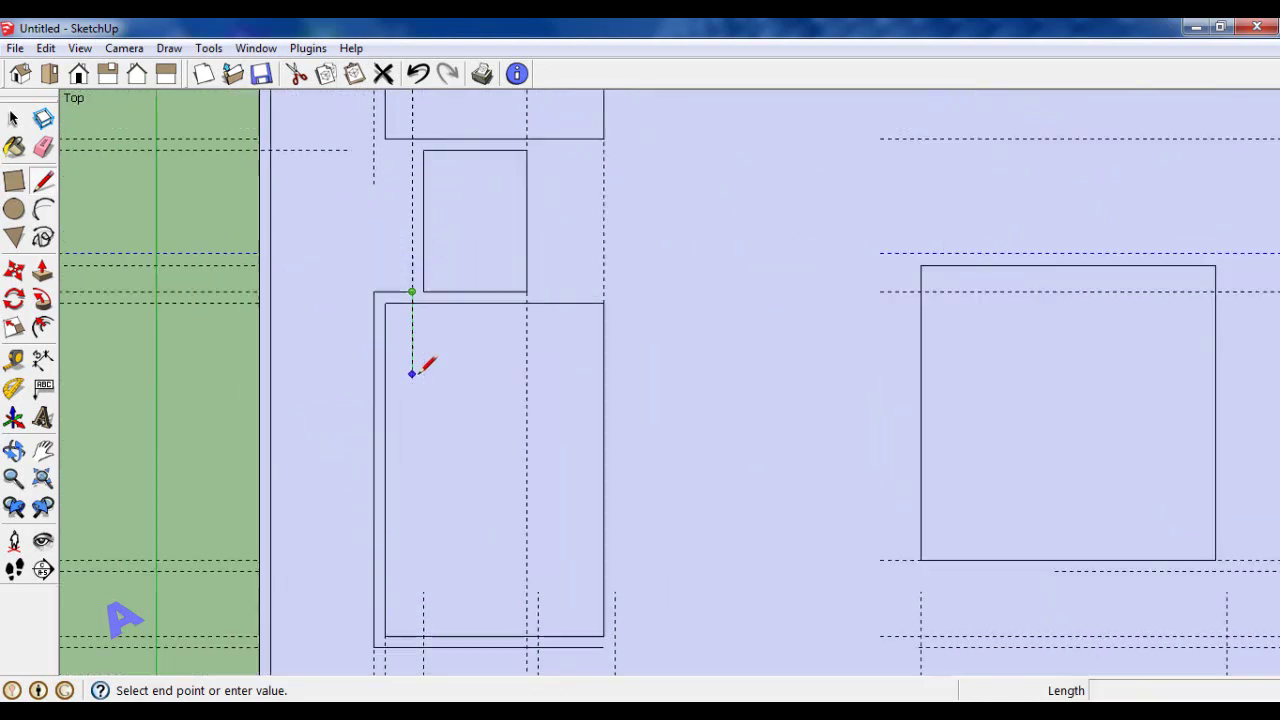
scroll(420, 366, down, 1)
scroll(422, 366, down, 1)
scroll(430, 207, up, 2)
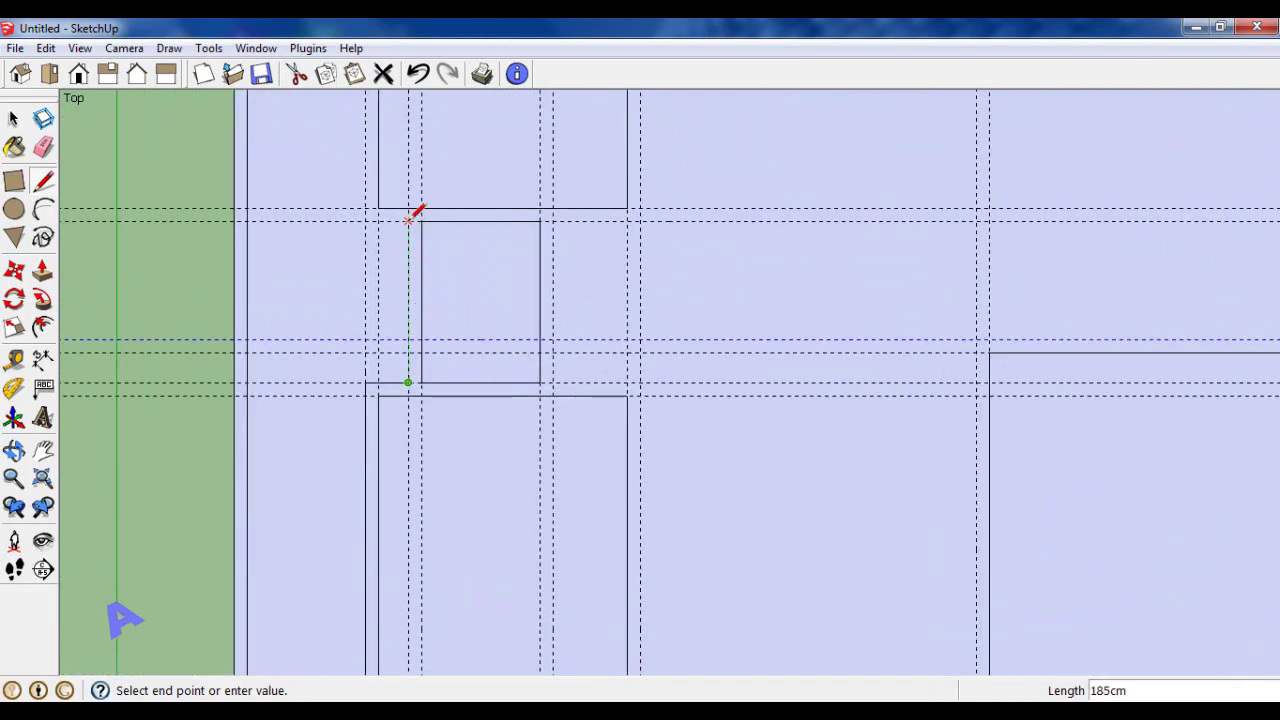
click(365, 219)
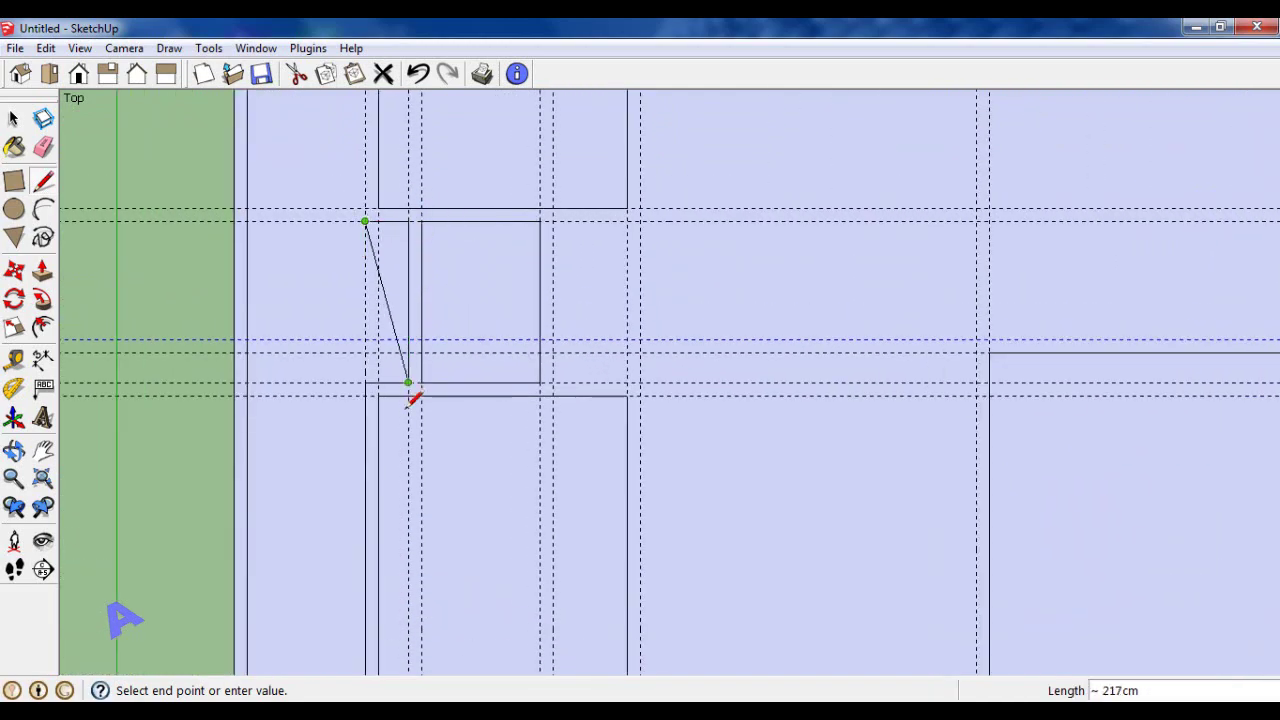
scroll(414, 394, down, 2)
scroll(410, 402, down, 2)
scroll(392, 188, up, 2)
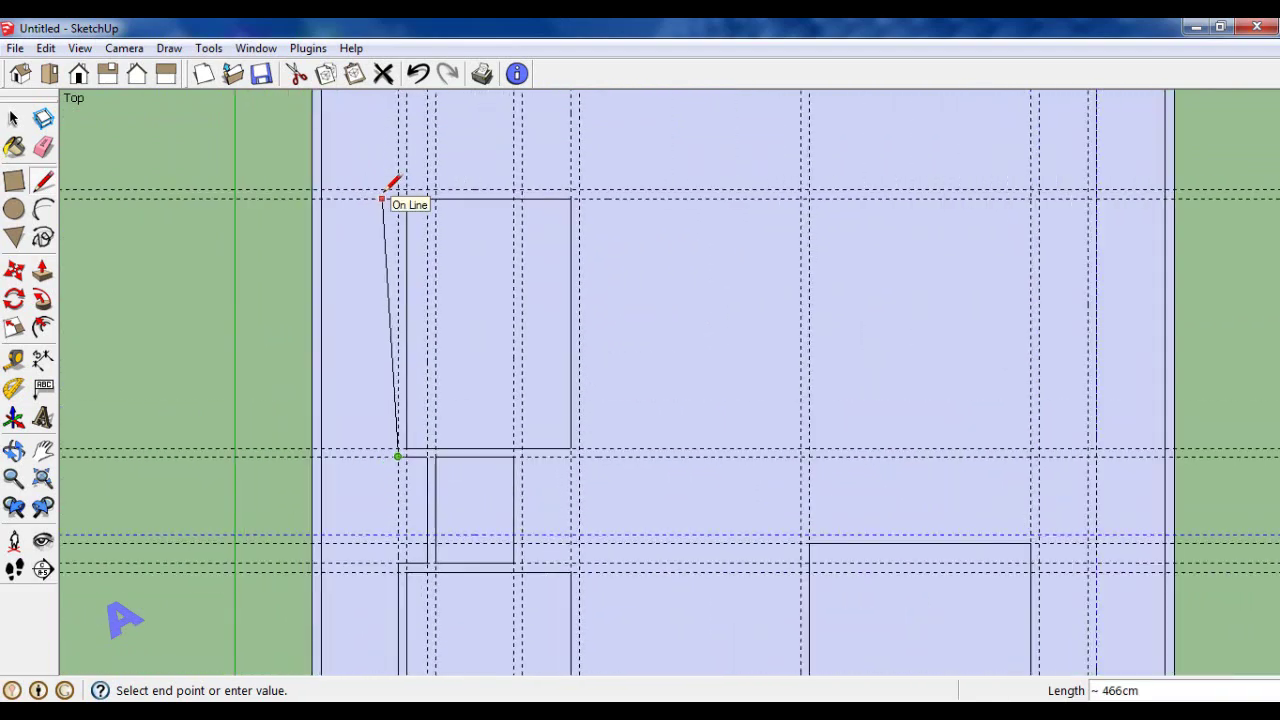
click(397, 188)
scroll(398, 186, down, 1)
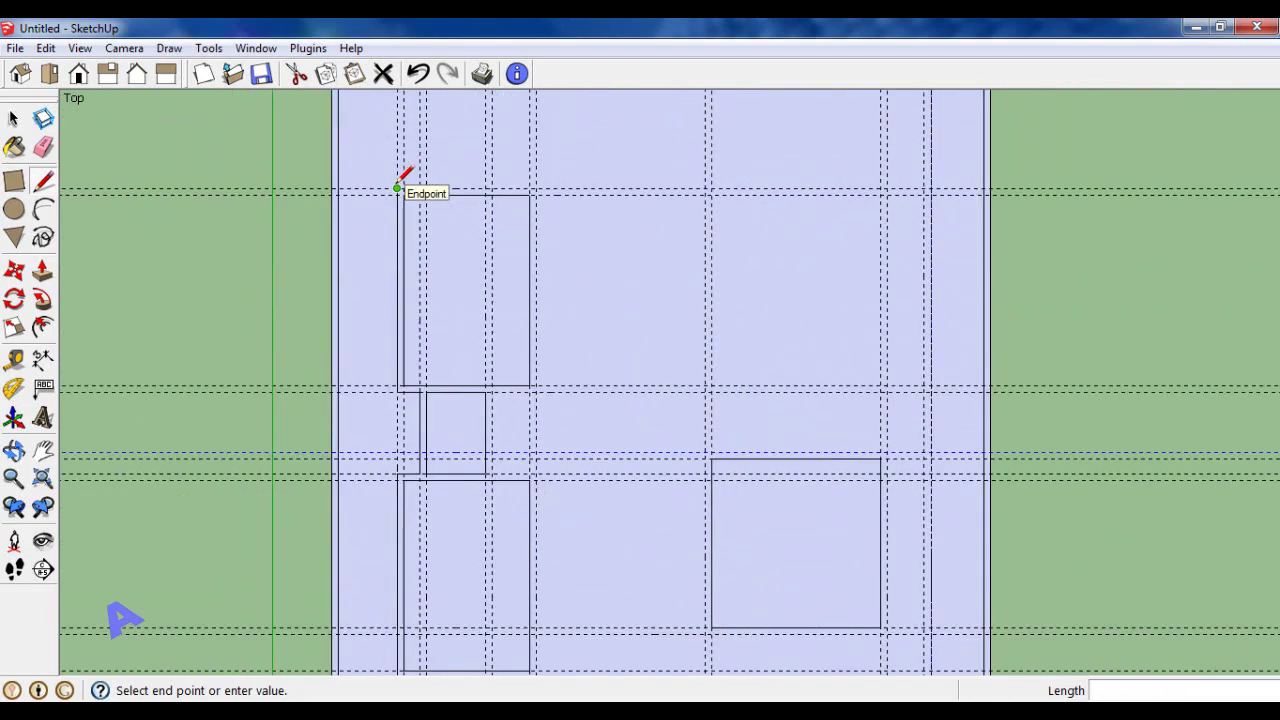
scroll(397, 187, down, 1)
scroll(775, 186, up, 1)
scroll(815, 187, up, 1)
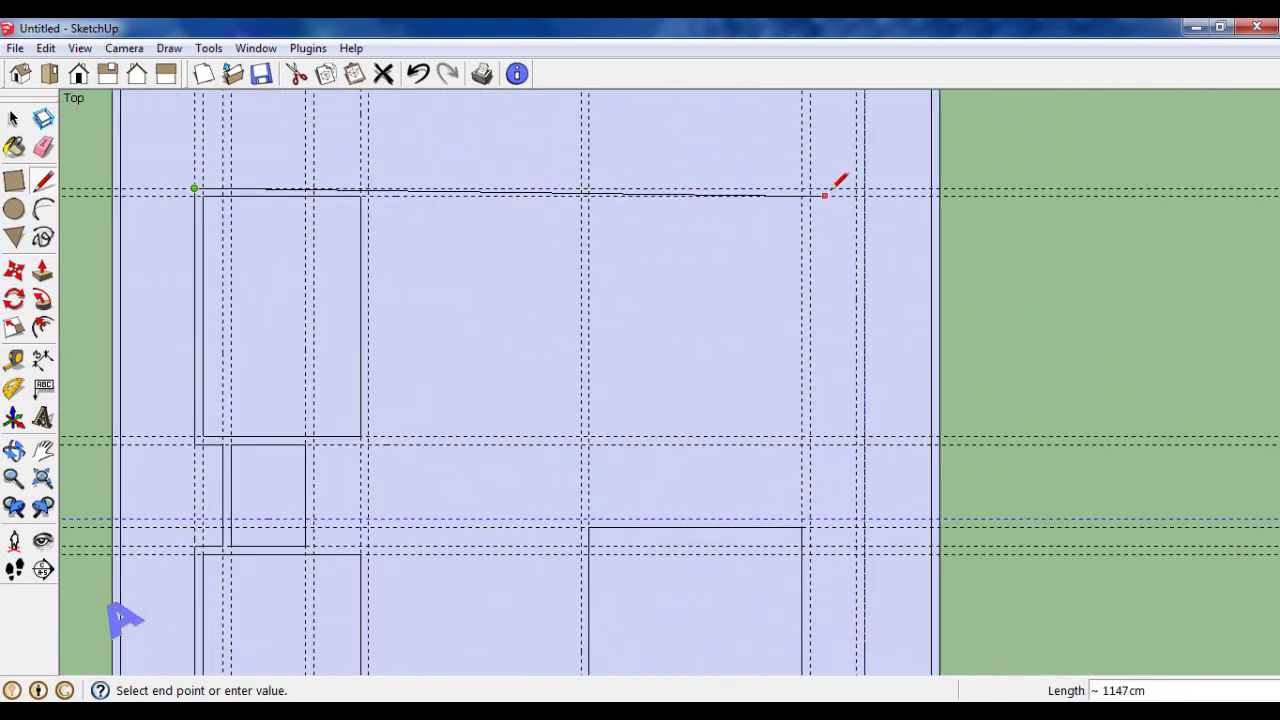
scroll(845, 187, up, 1)
click(868, 187)
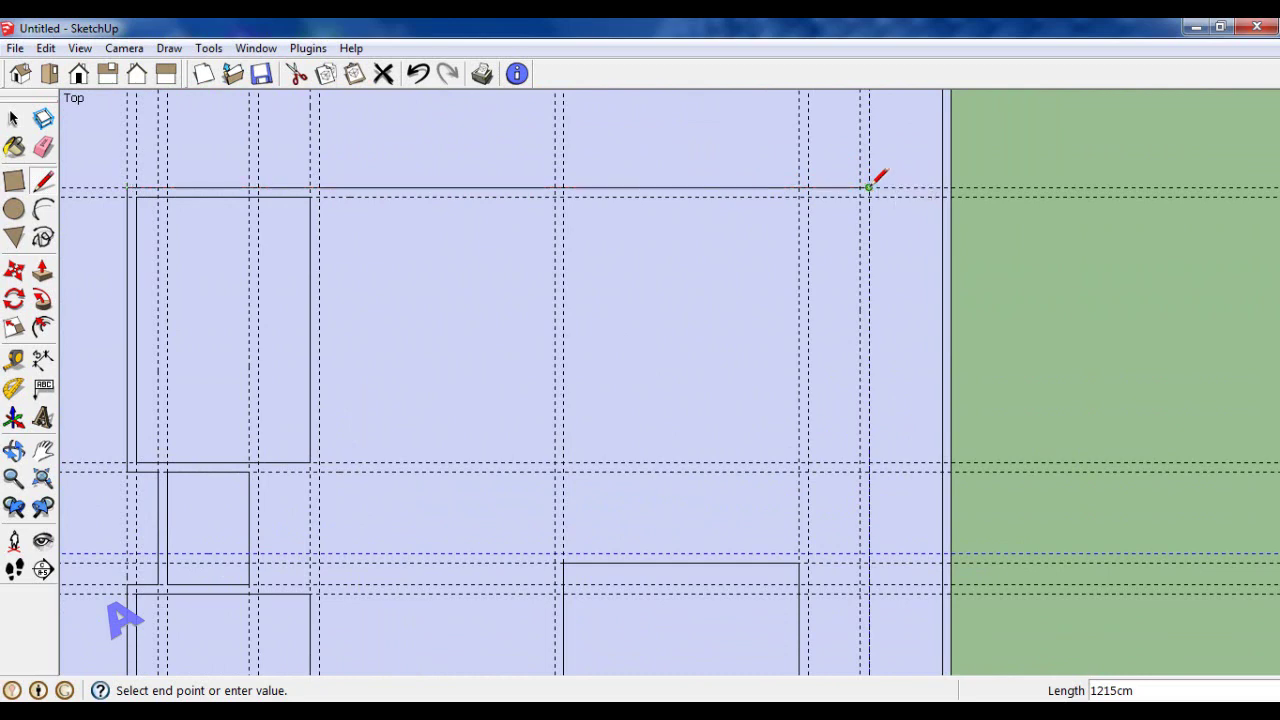
scroll(869, 187, down, 1)
scroll(870, 188, down, 1)
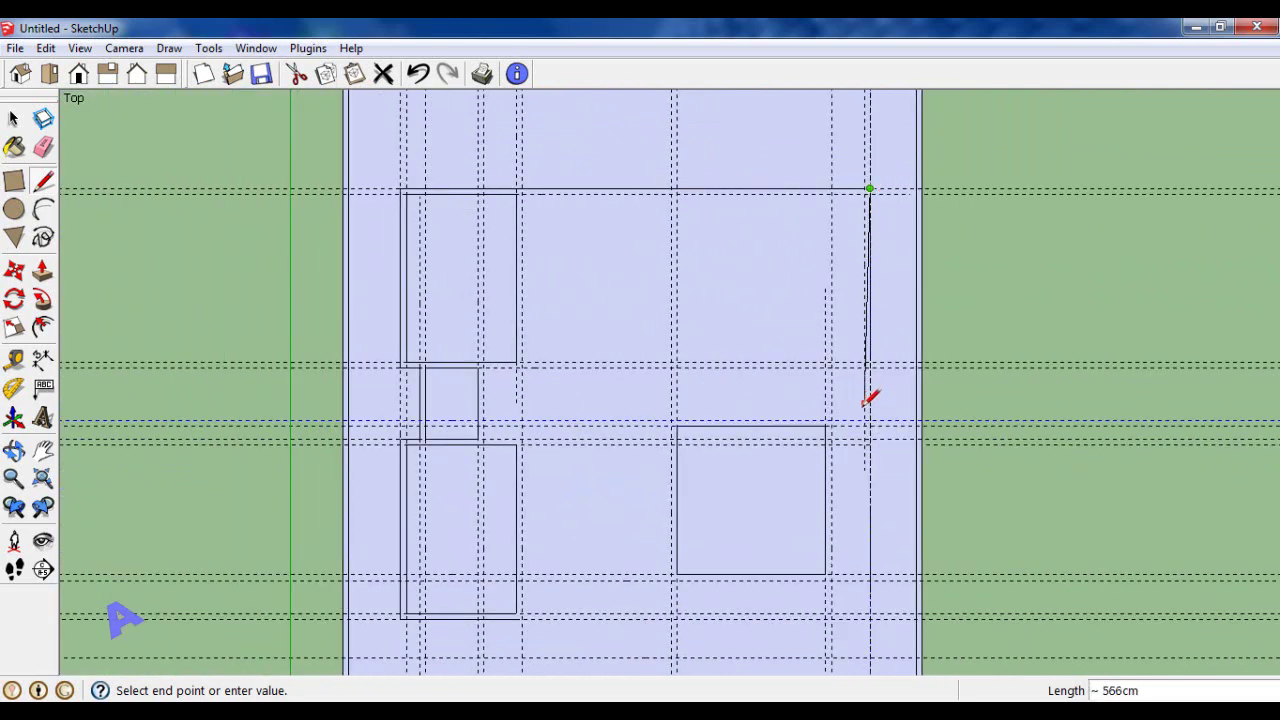
scroll(870, 400, up, 2)
Carry the wall line down the right side and around the right room's bottom edge.
click(875, 437)
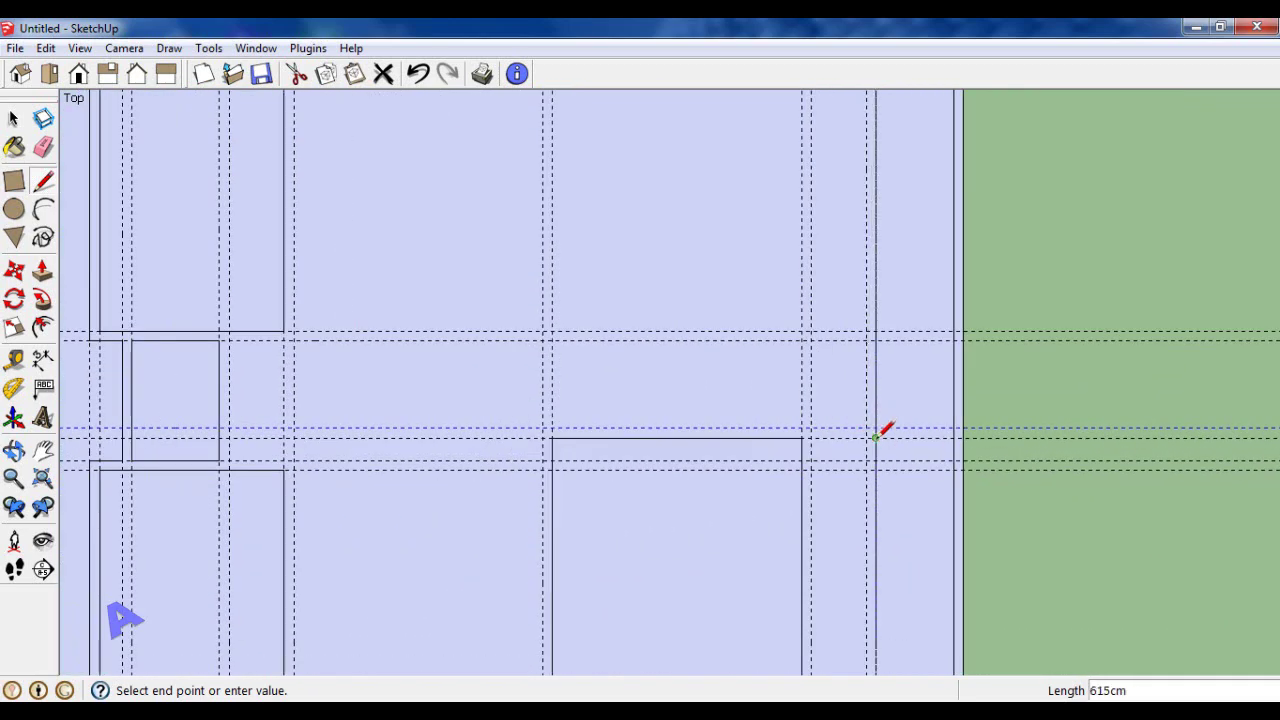
click(811, 437)
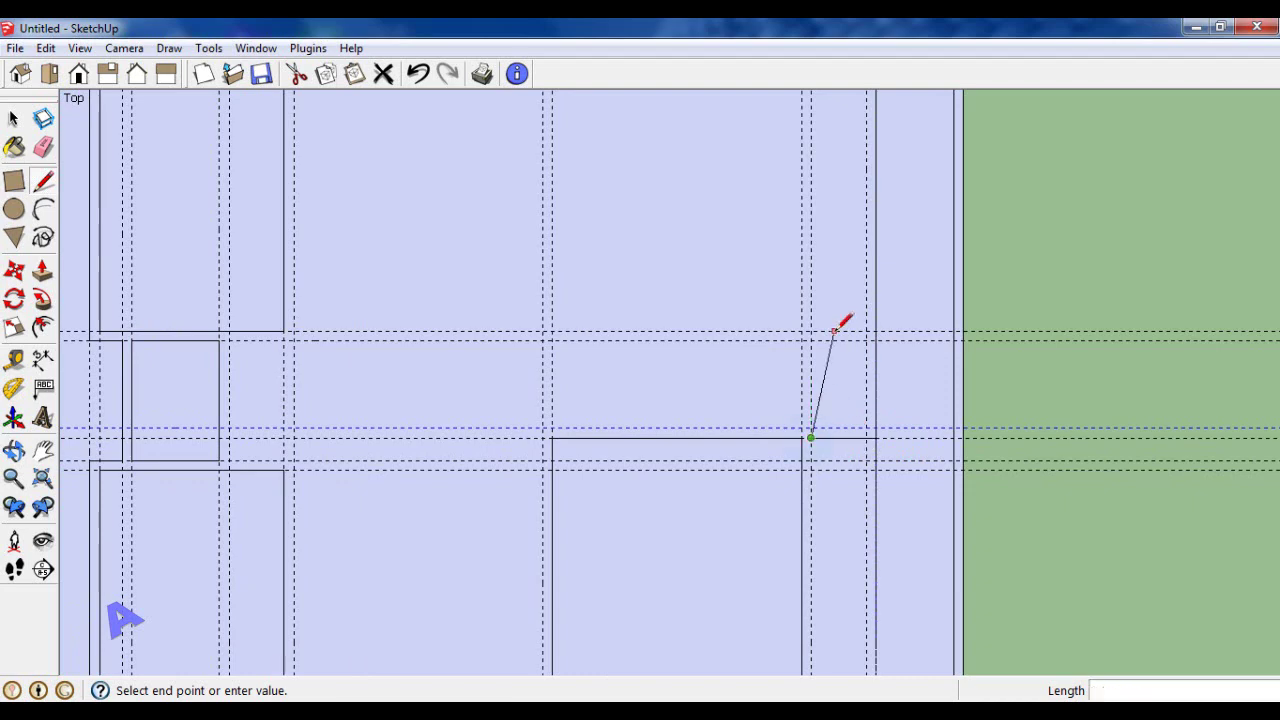
scroll(838, 333, down, 2)
scroll(822, 532, up, 1)
scroll(820, 535, up, 1)
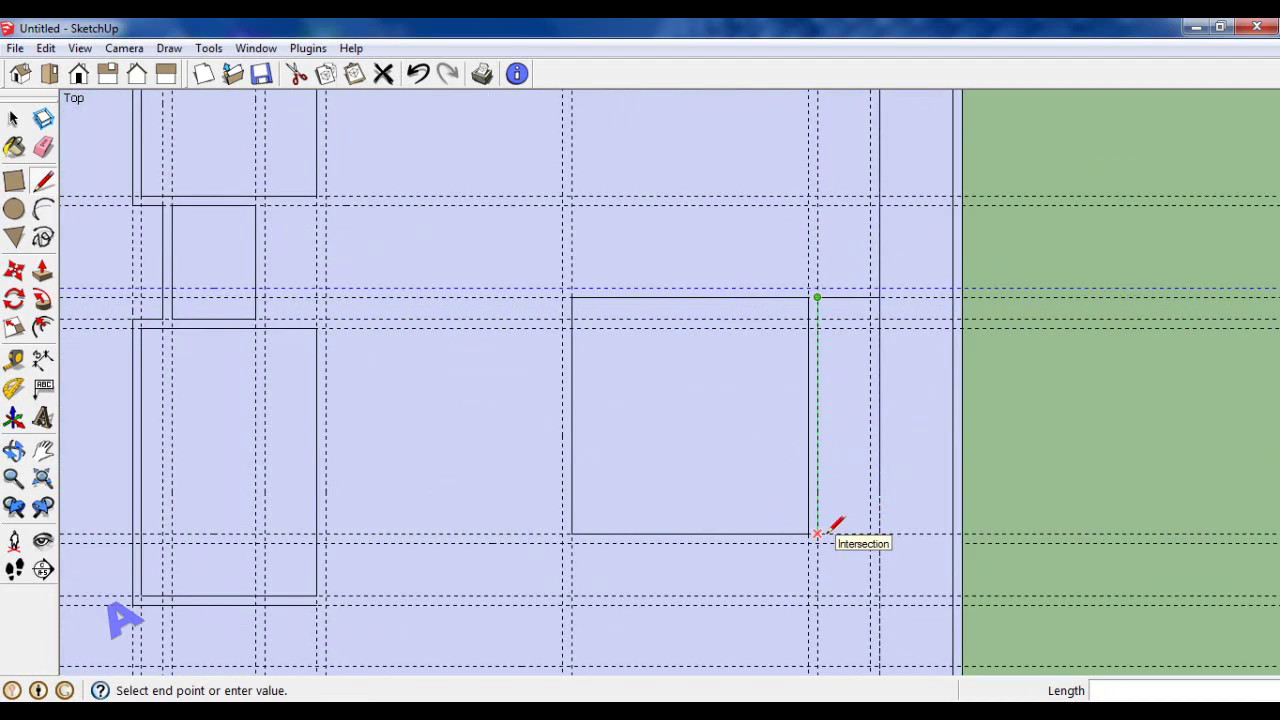
click(817, 542)
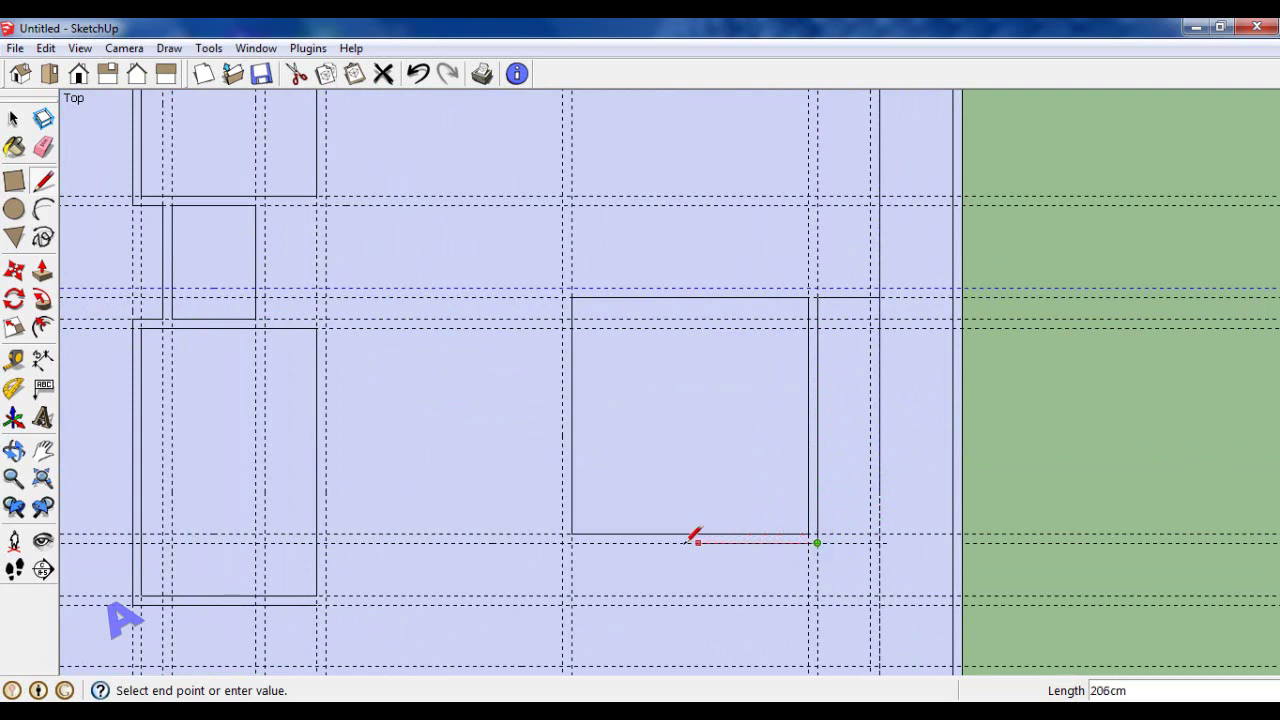
click(571, 542)
Drop the line to the lower guide, run it left, and close the new lower room outline.
scroll(571, 549, down, 1)
scroll(569, 569, up, 1)
scroll(571, 586, up, 1)
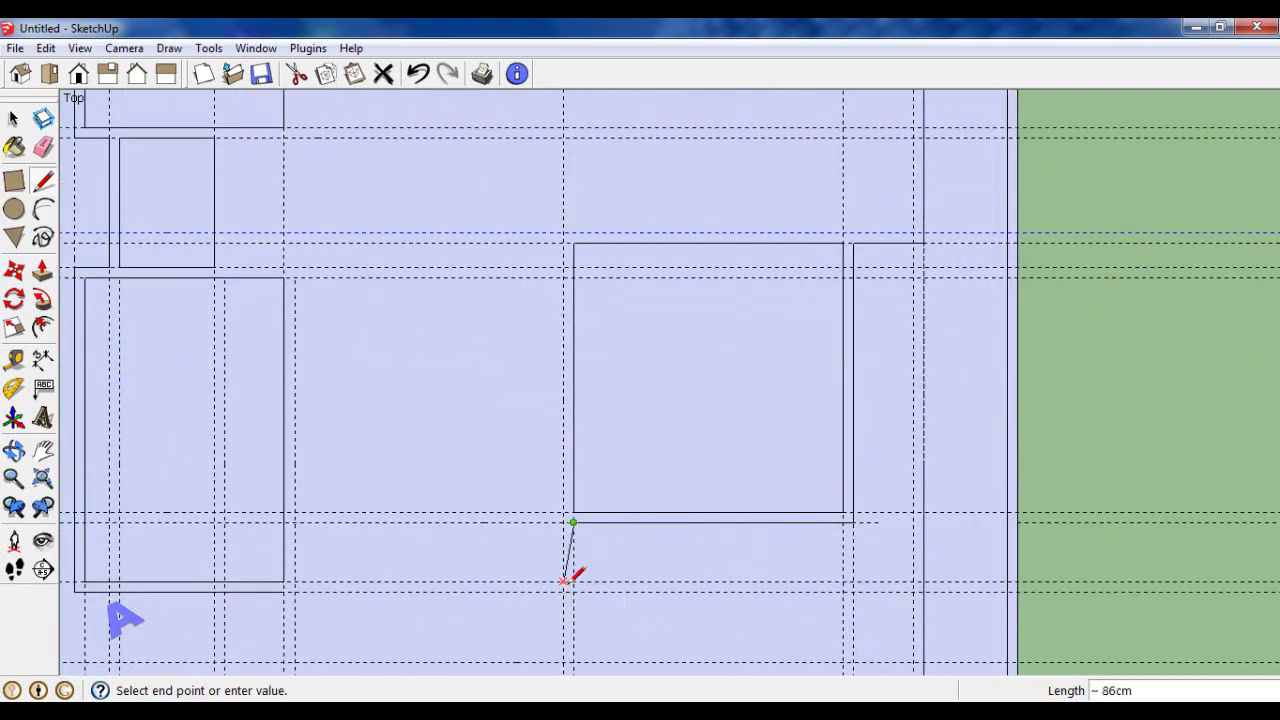
scroll(571, 571, down, 1)
scroll(598, 337, down, 1)
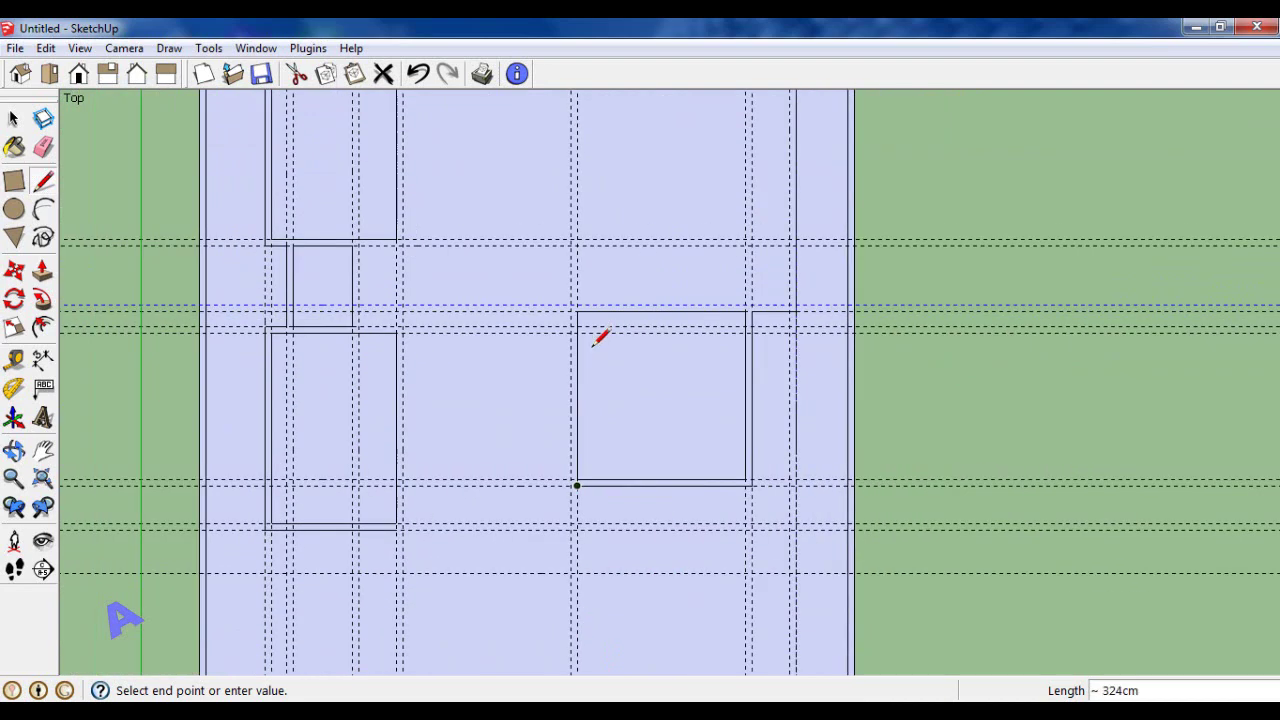
scroll(600, 595, up, 2)
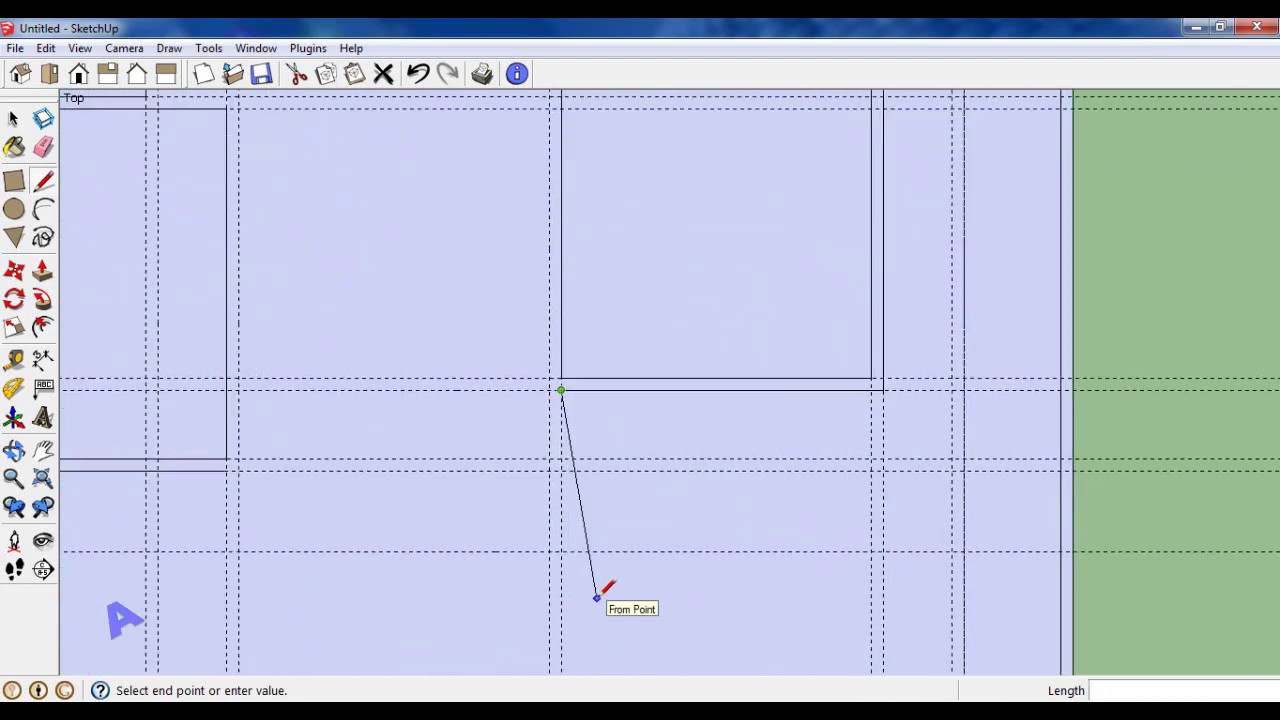
click(561, 551)
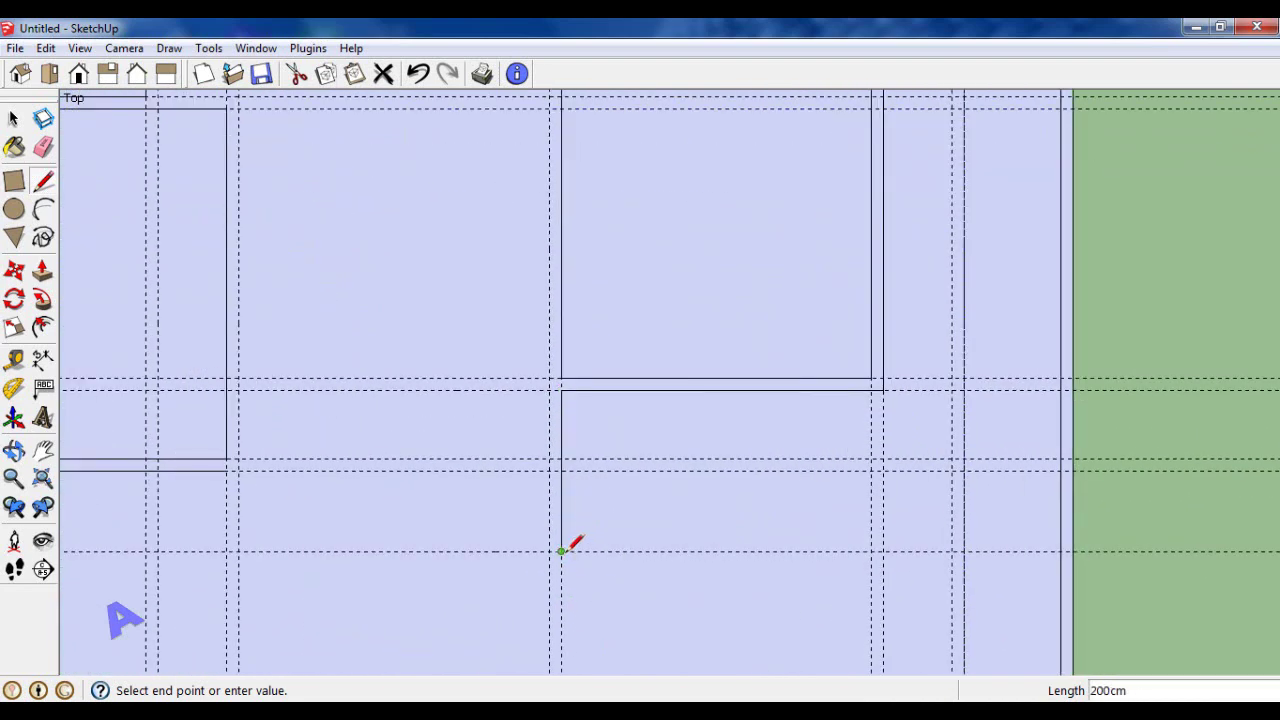
click(226, 551)
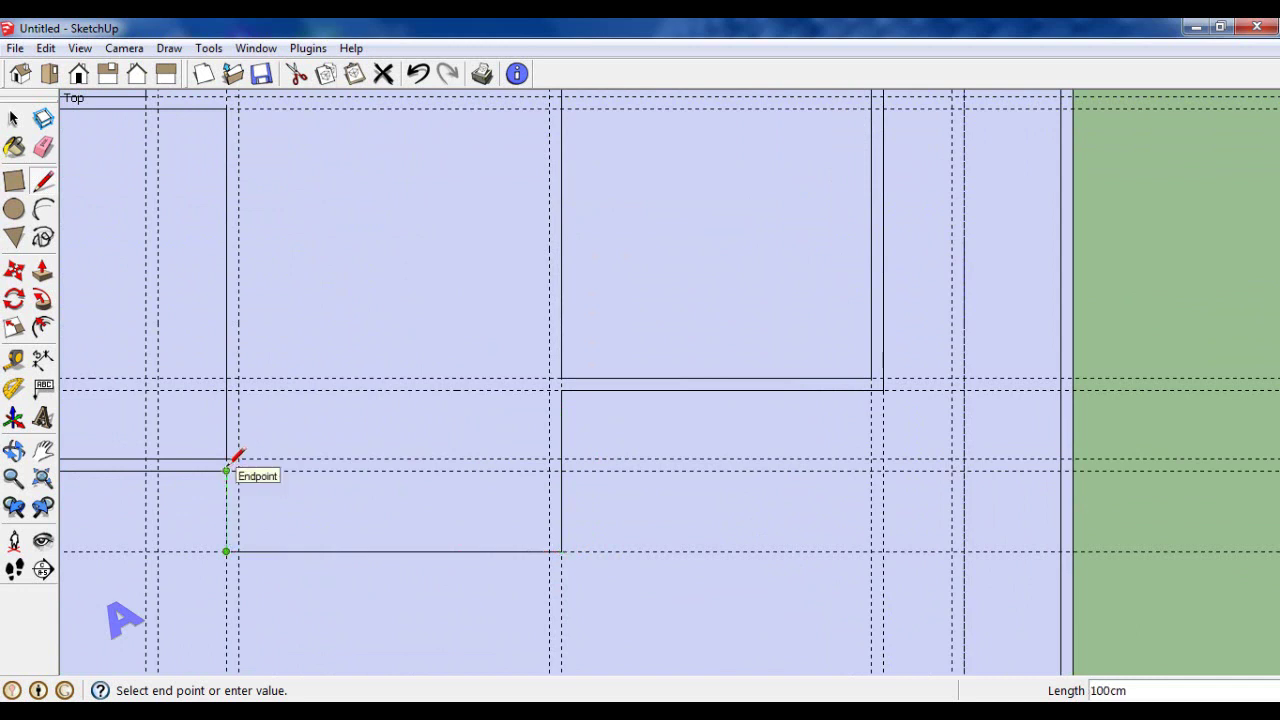
click(230, 463)
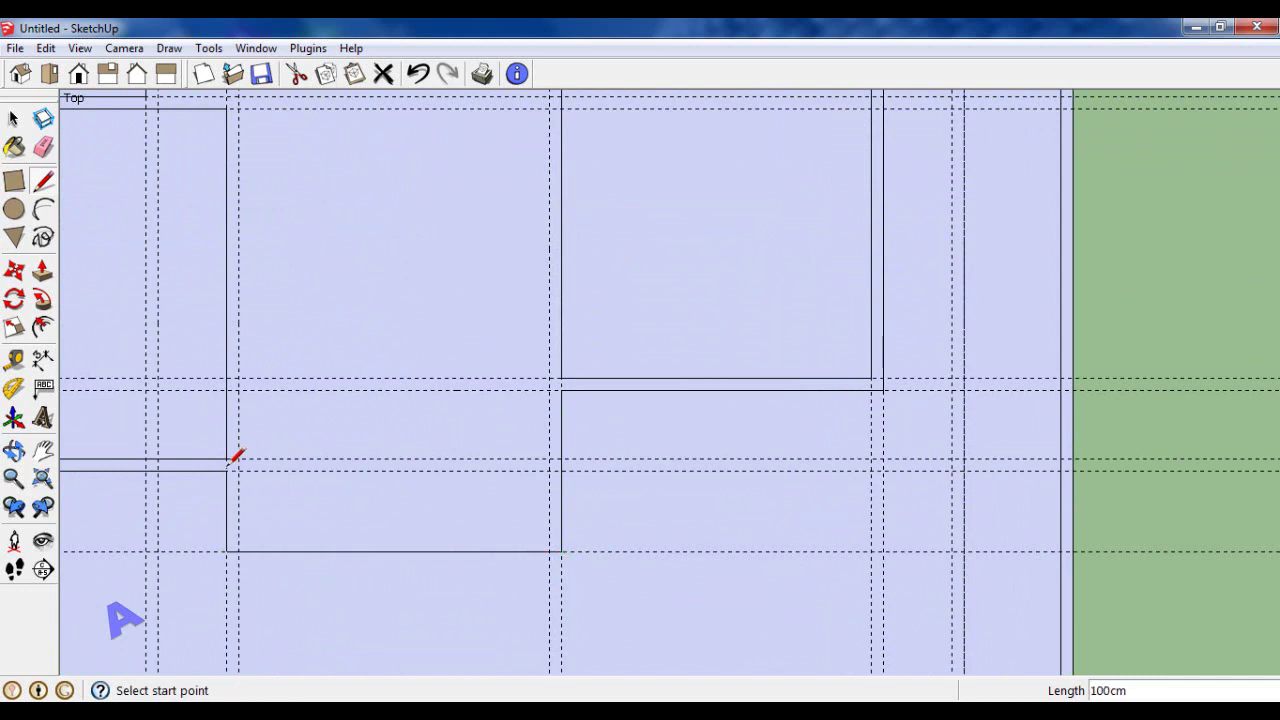
Trace the inner wall lines of the left rooms along the guides, from the lower corner up to the top.
scroll(543, 535, down, 1)
scroll(550, 537, up, 1)
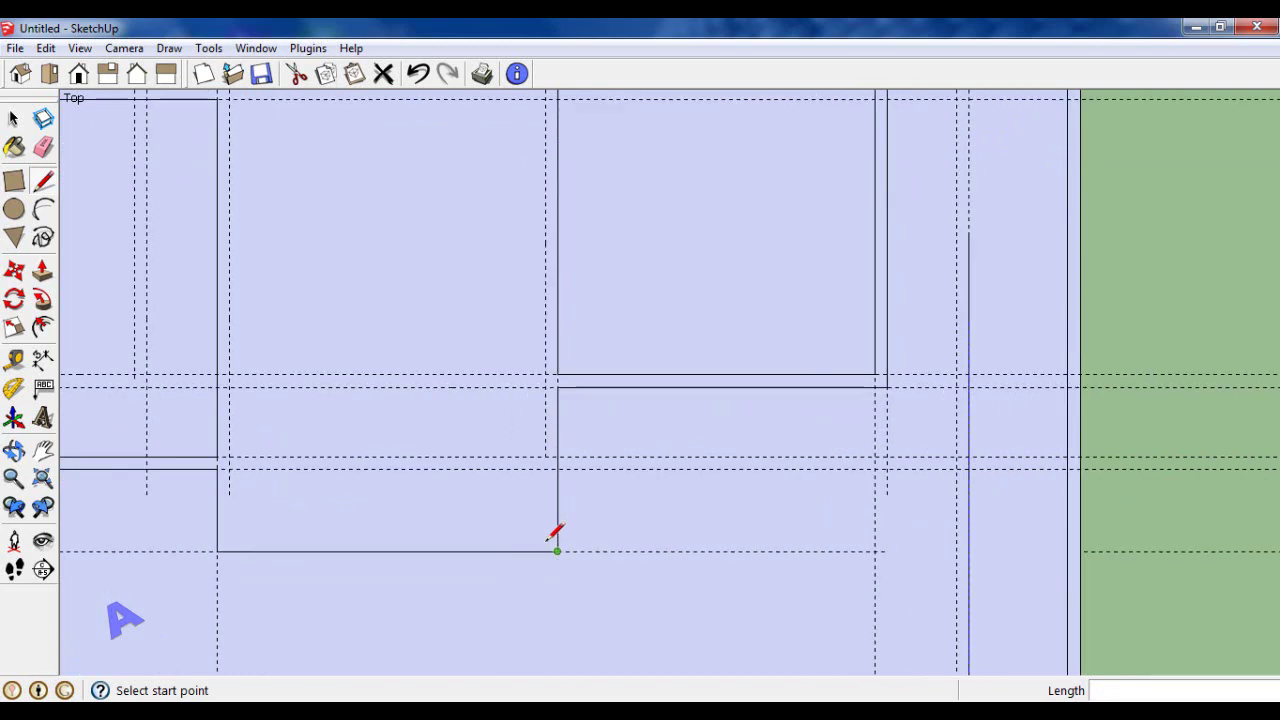
scroll(552, 538, down, 1)
scroll(556, 534, down, 1)
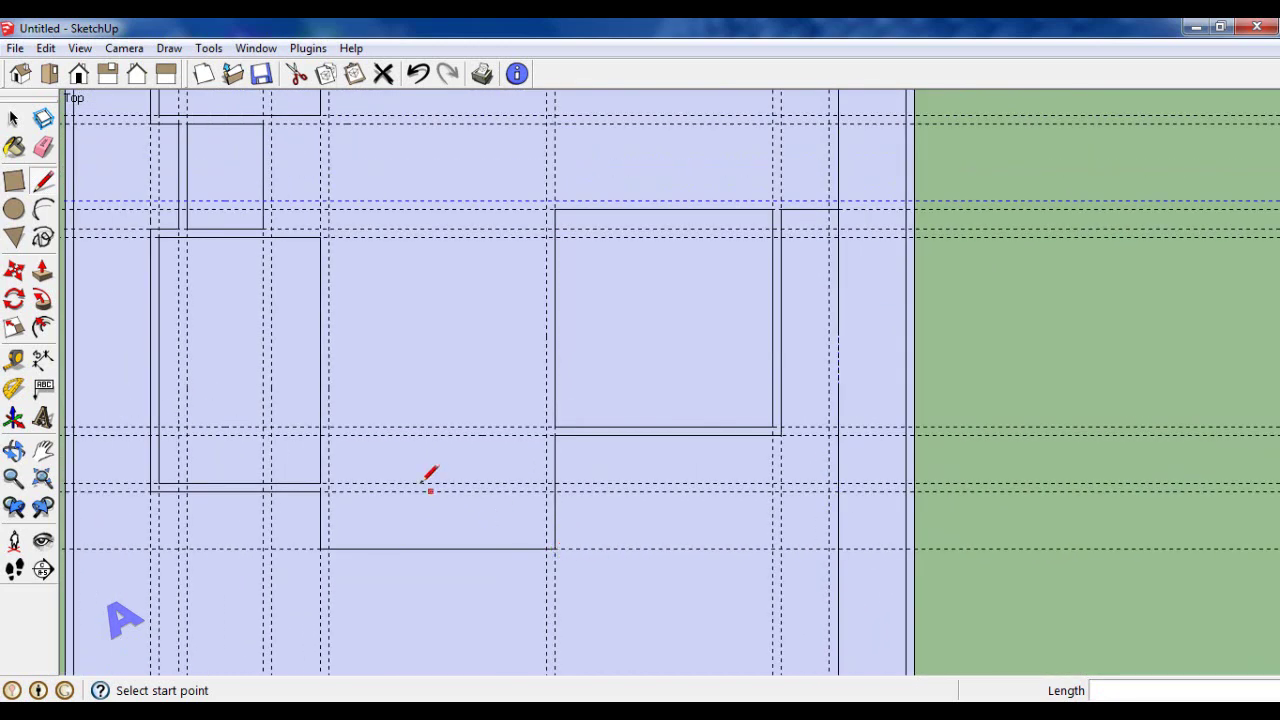
scroll(415, 483, up, 1)
scroll(430, 485, down, 1)
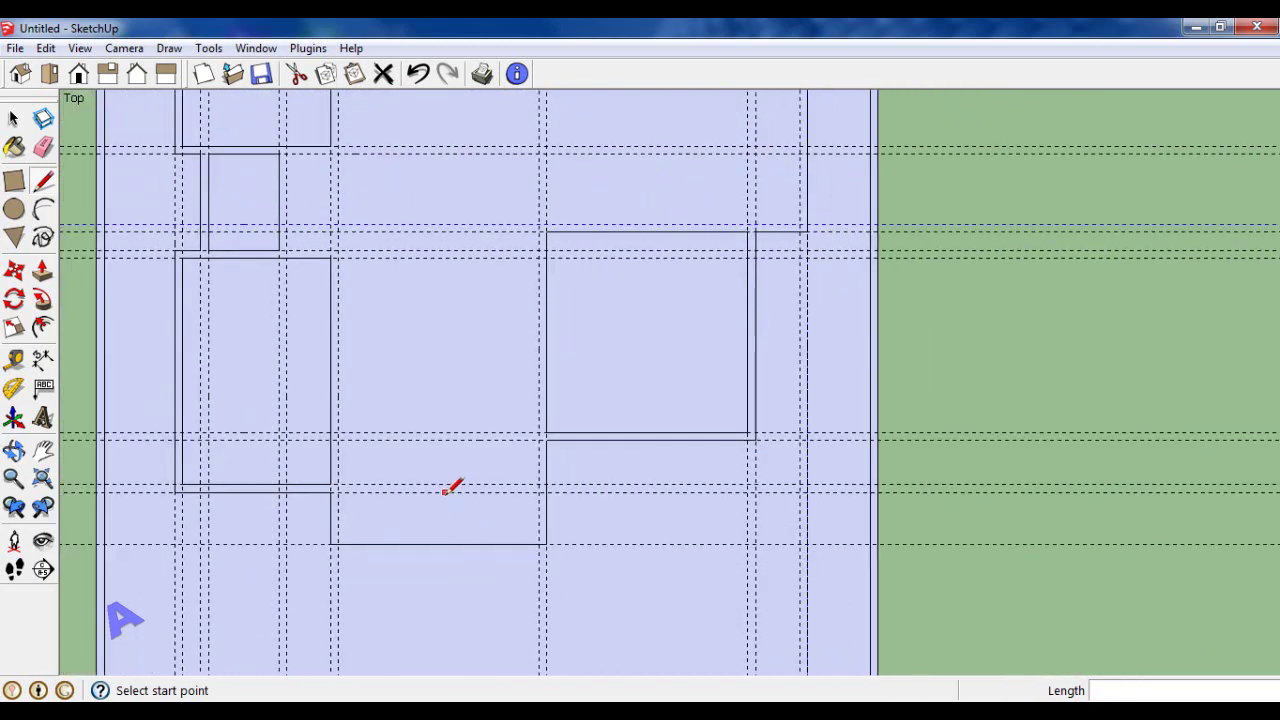
scroll(380, 486, up, 1)
scroll(366, 486, up, 2)
scroll(345, 489, up, 1)
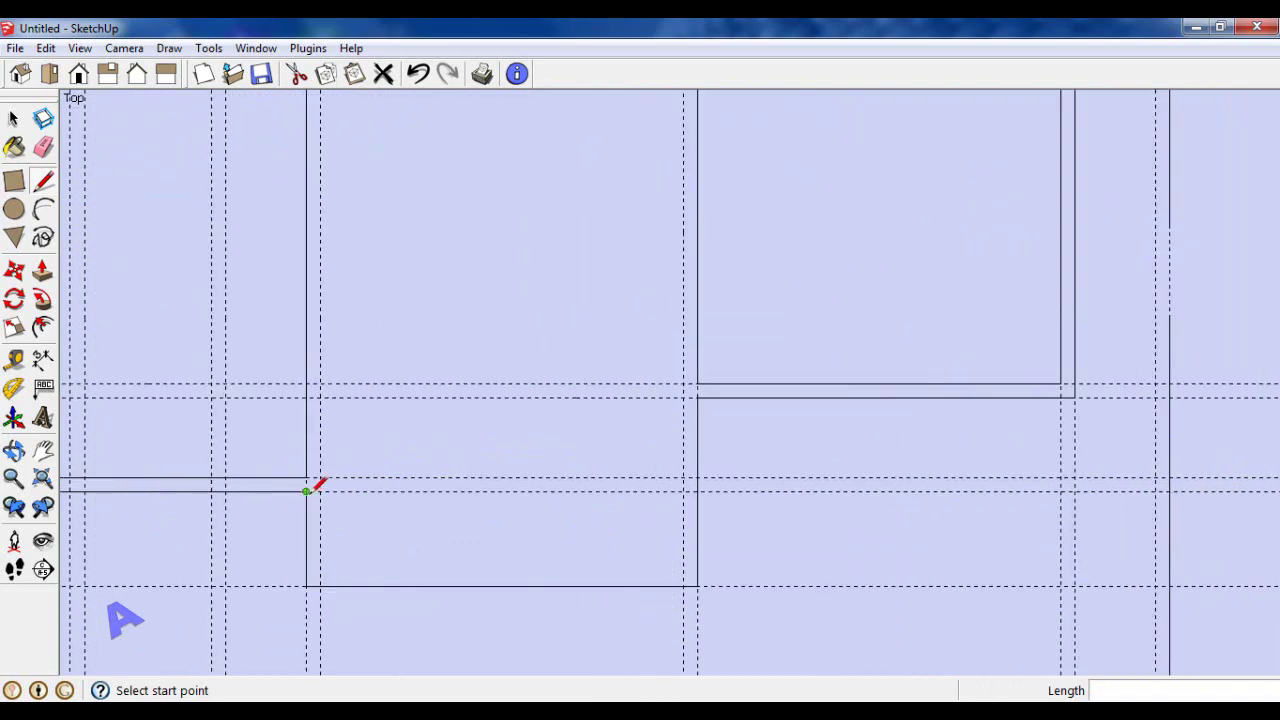
click(306, 491)
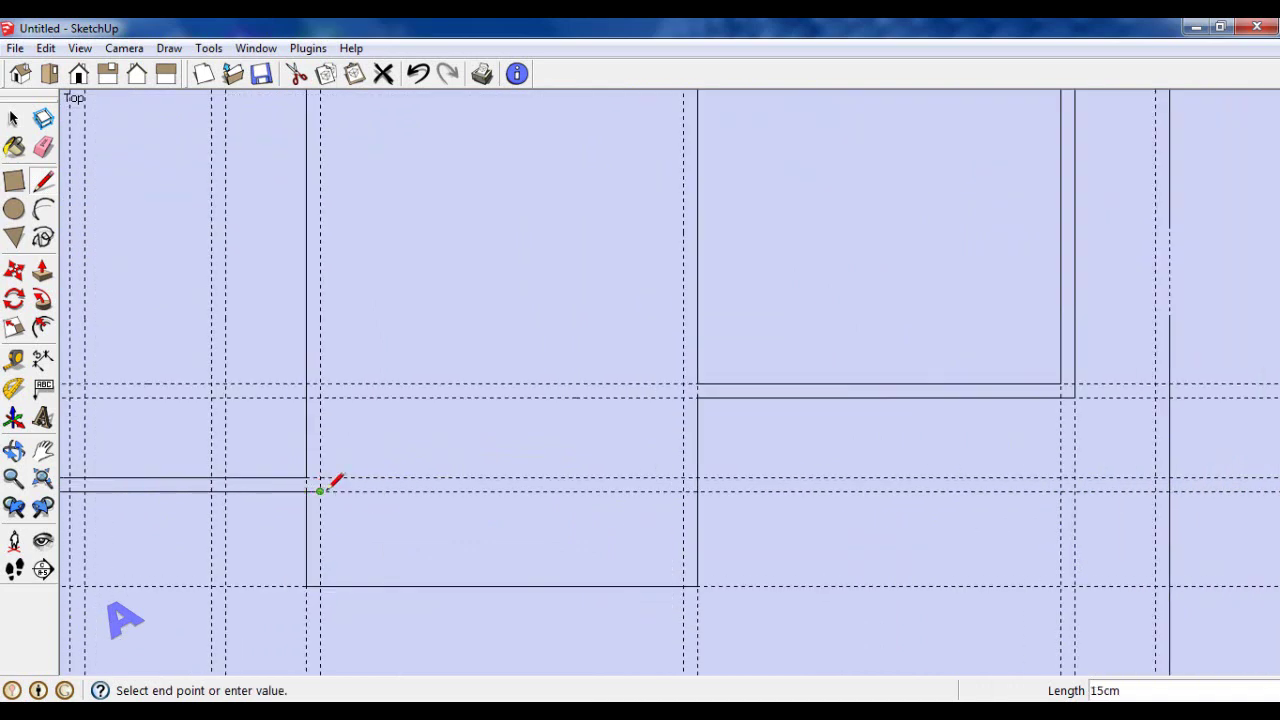
scroll(320, 491, down, 2)
scroll(329, 230, up, 1)
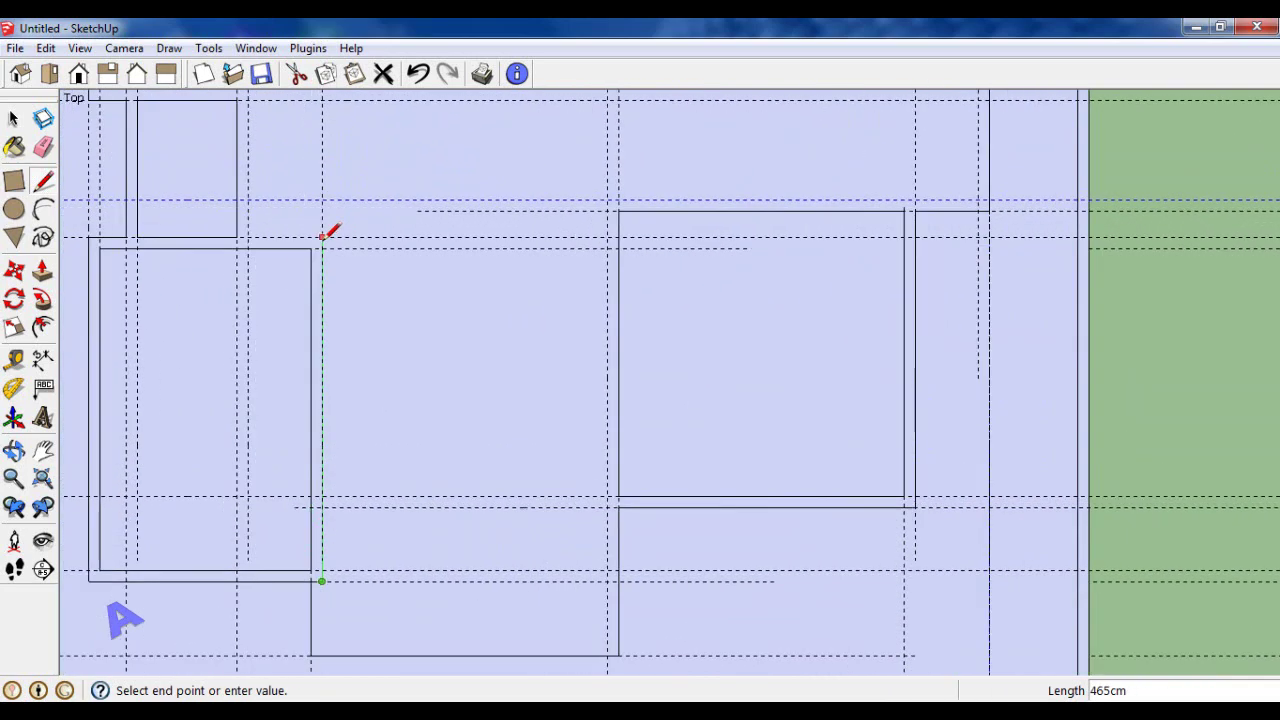
scroll(322, 234, up, 1)
click(322, 234)
scroll(270, 230, down, 1)
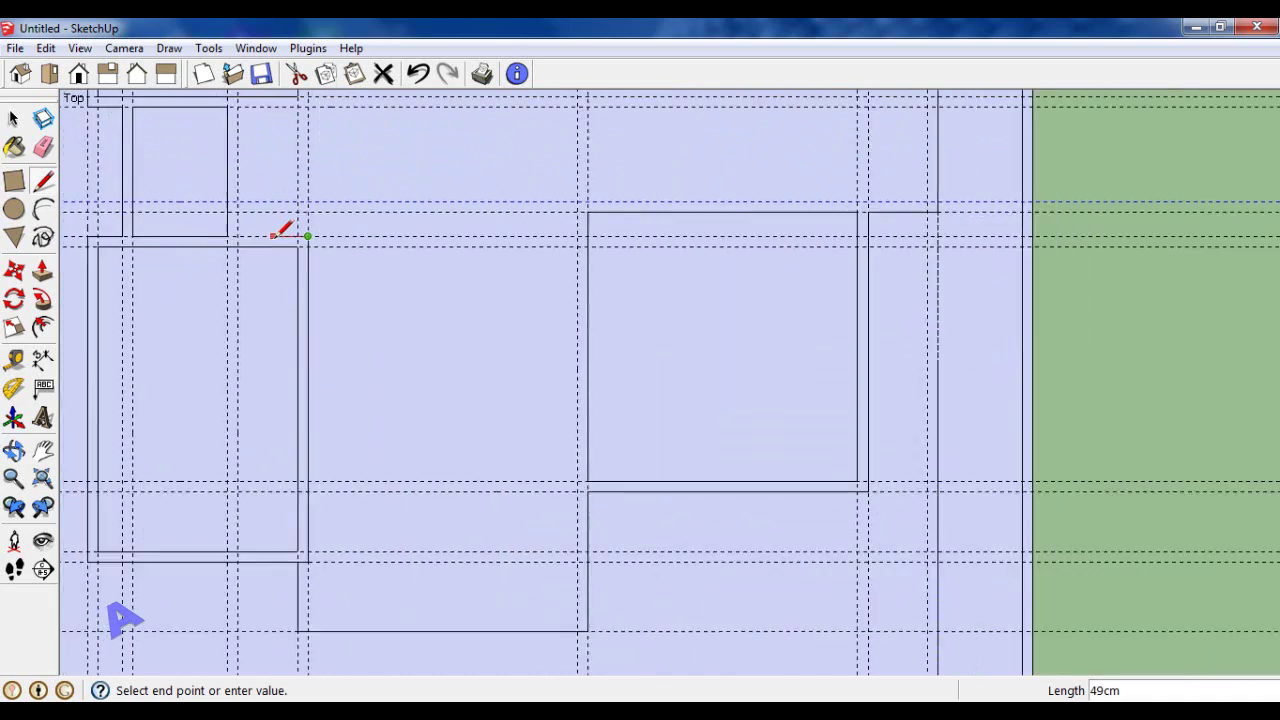
click(238, 236)
scroll(239, 232, down, 1)
scroll(240, 180, up, 1)
scroll(242, 140, up, 1)
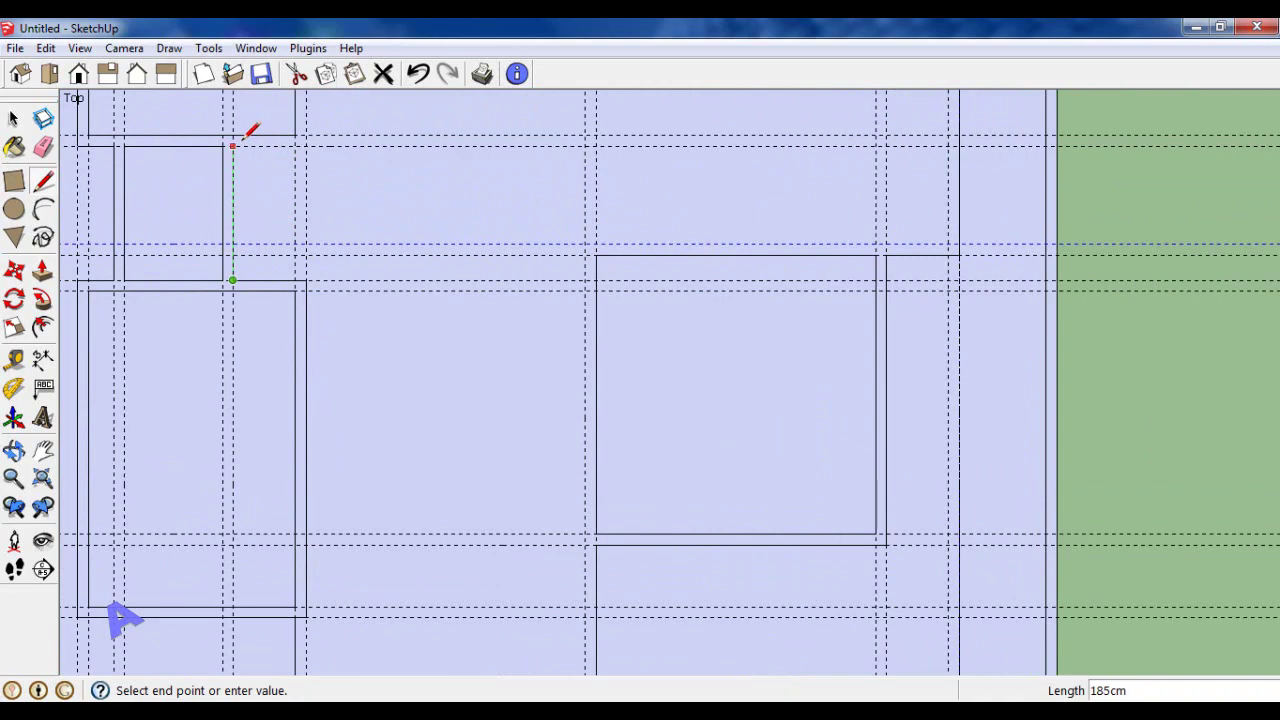
click(232, 146)
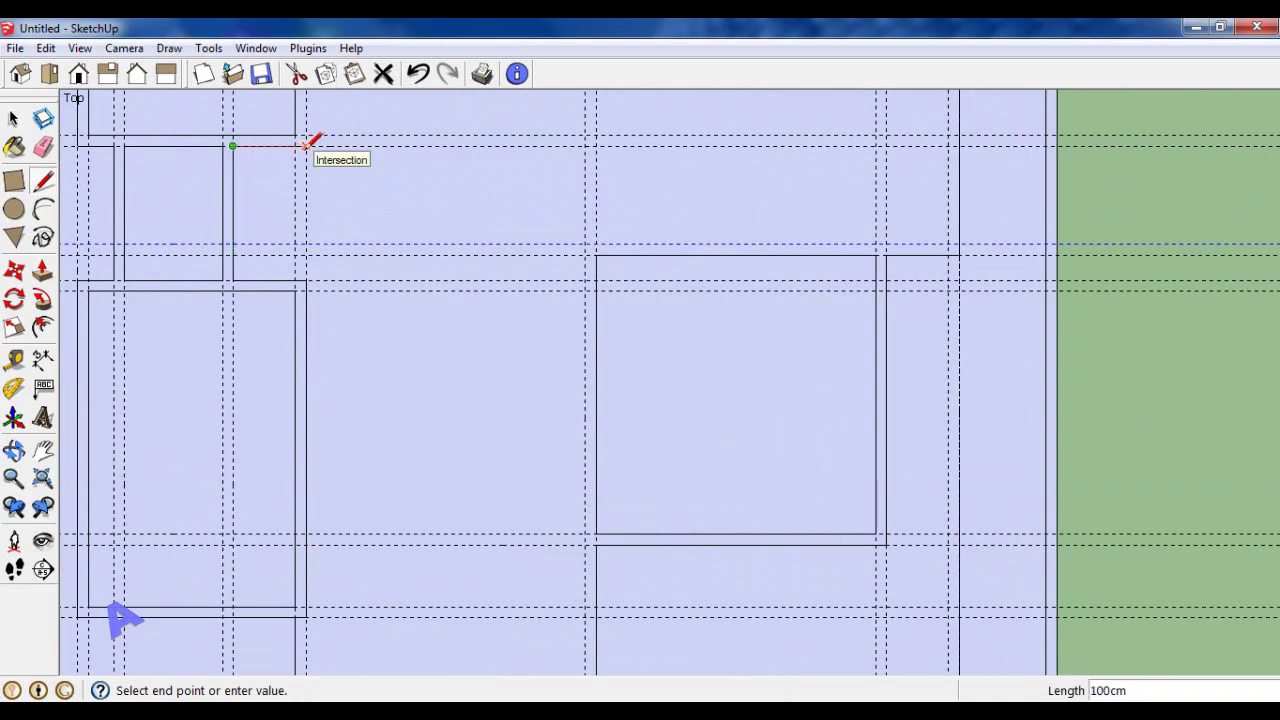
click(306, 146)
scroll(364, 316, down, 1)
scroll(366, 320, down, 2)
scroll(368, 318, down, 1)
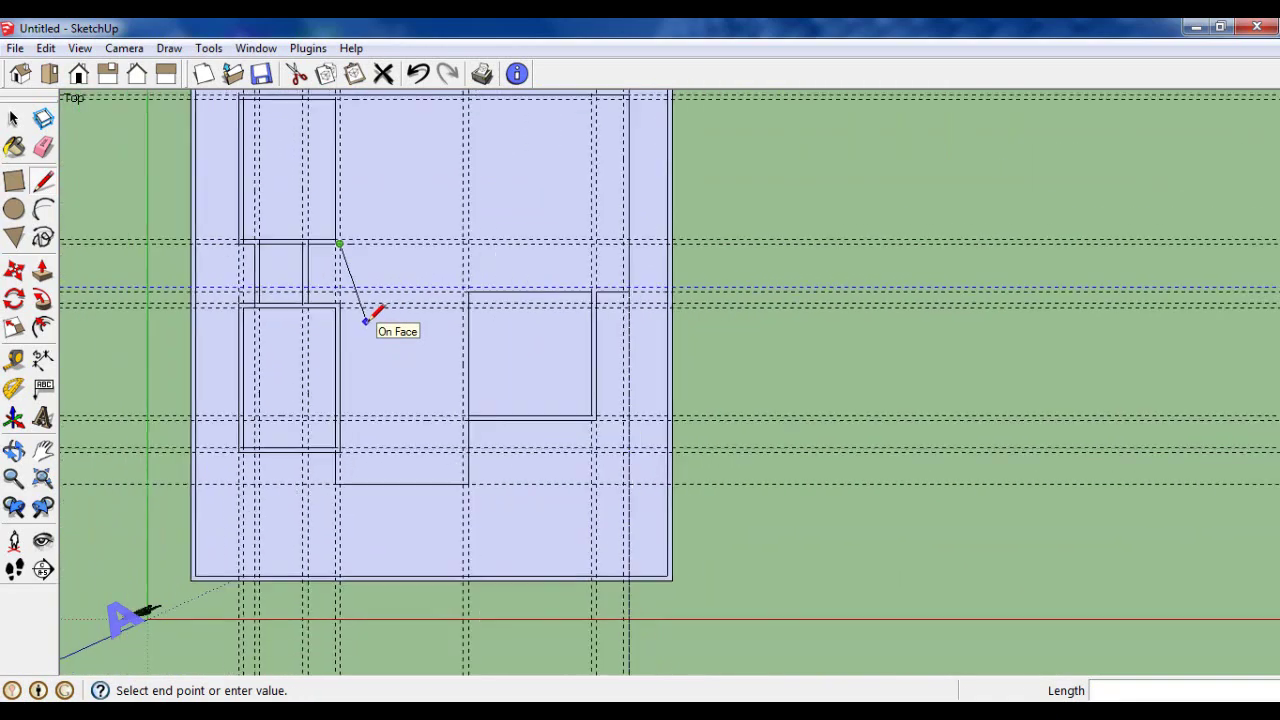
scroll(372, 300, down, 1)
scroll(360, 150, up, 1)
scroll(358, 125, up, 1)
scroll(352, 127, up, 1)
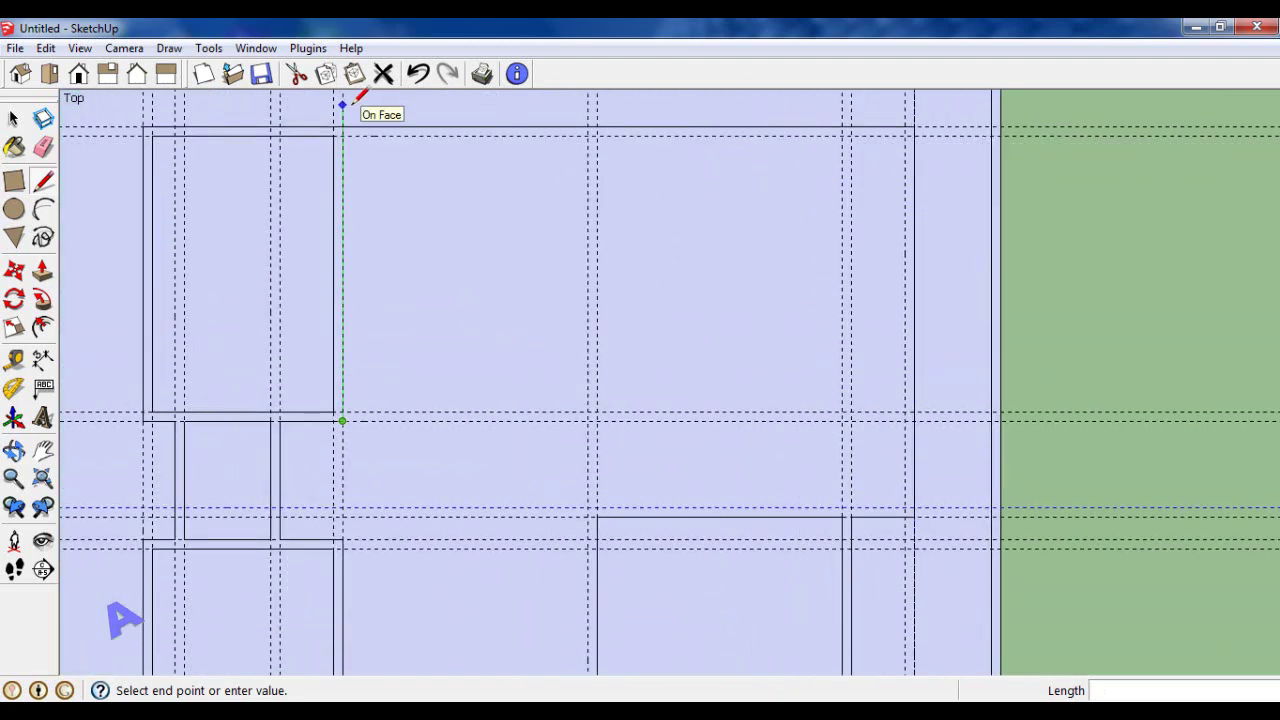
scroll(354, 127, up, 1)
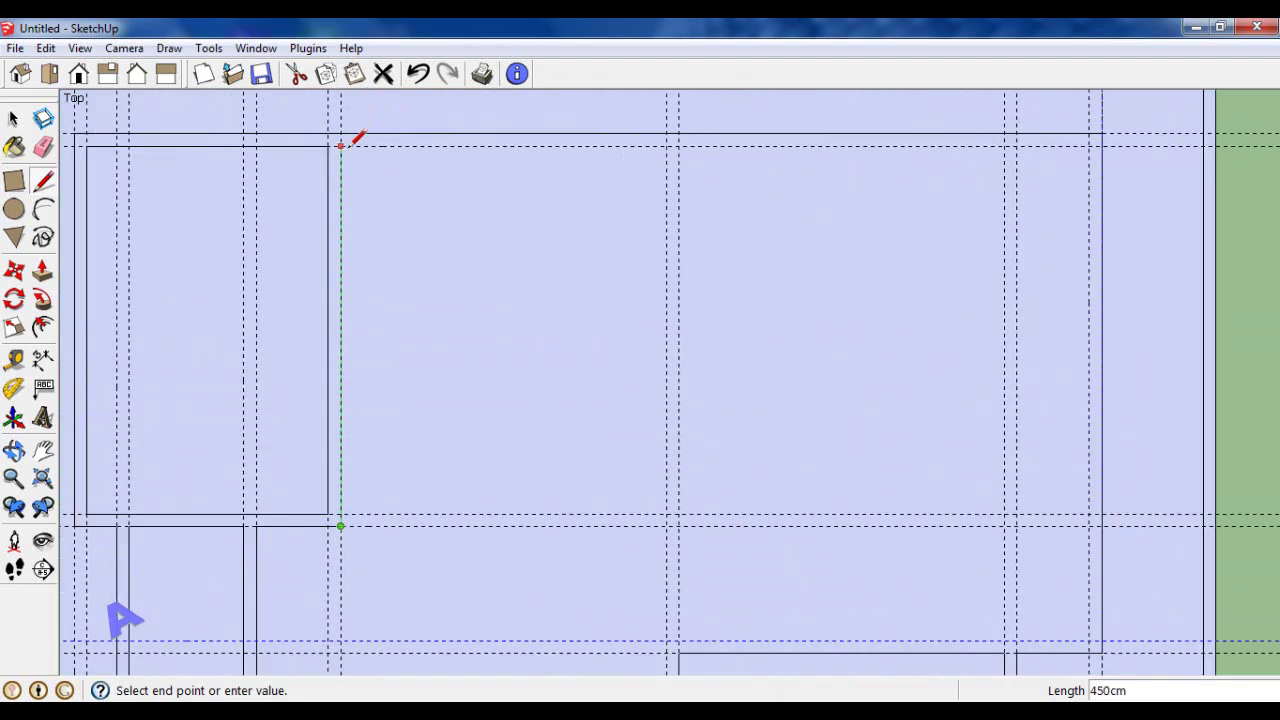
click(341, 145)
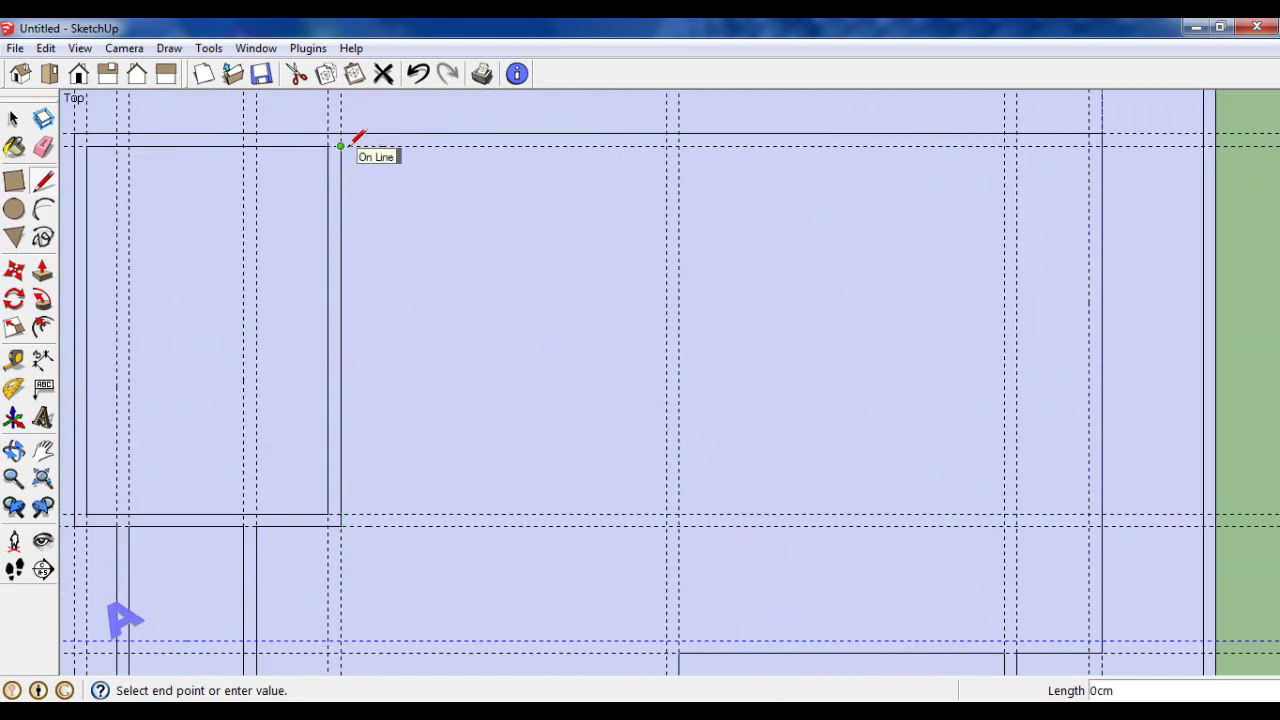
scroll(352, 142, down, 2)
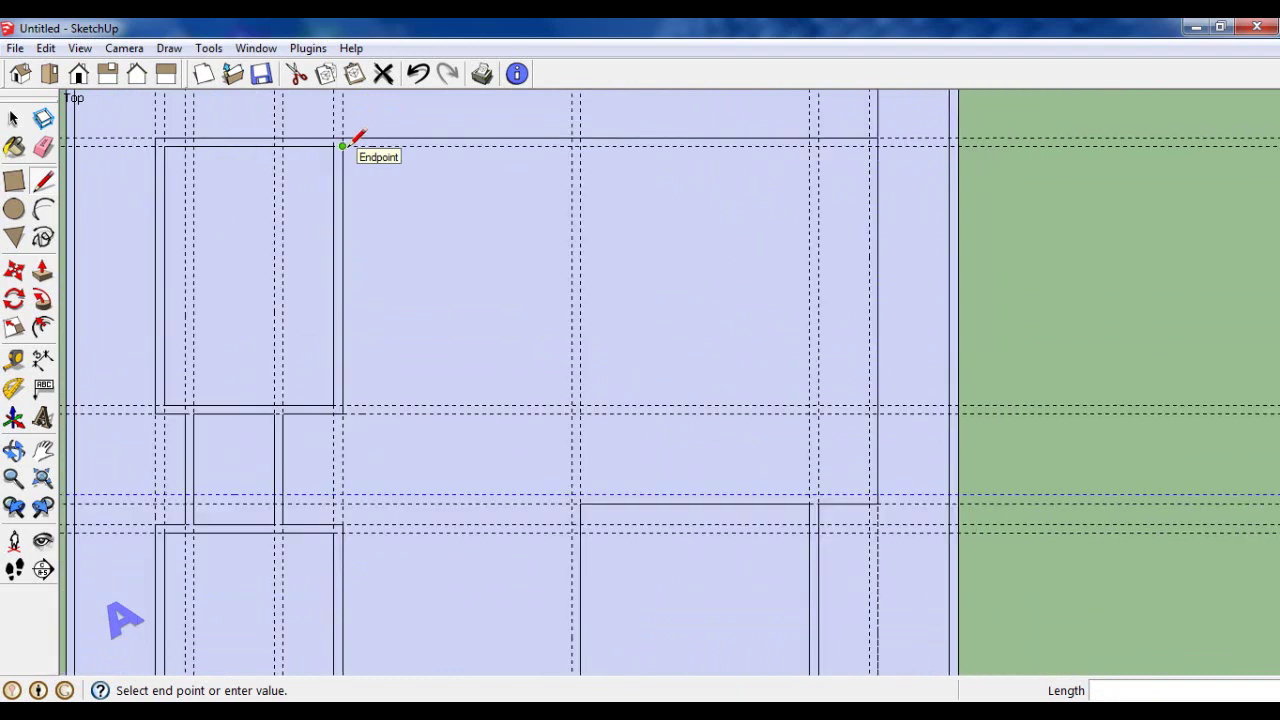
Continue the inner wall lines around the square room's top, right and bottom sides, then end the chain.
click(869, 146)
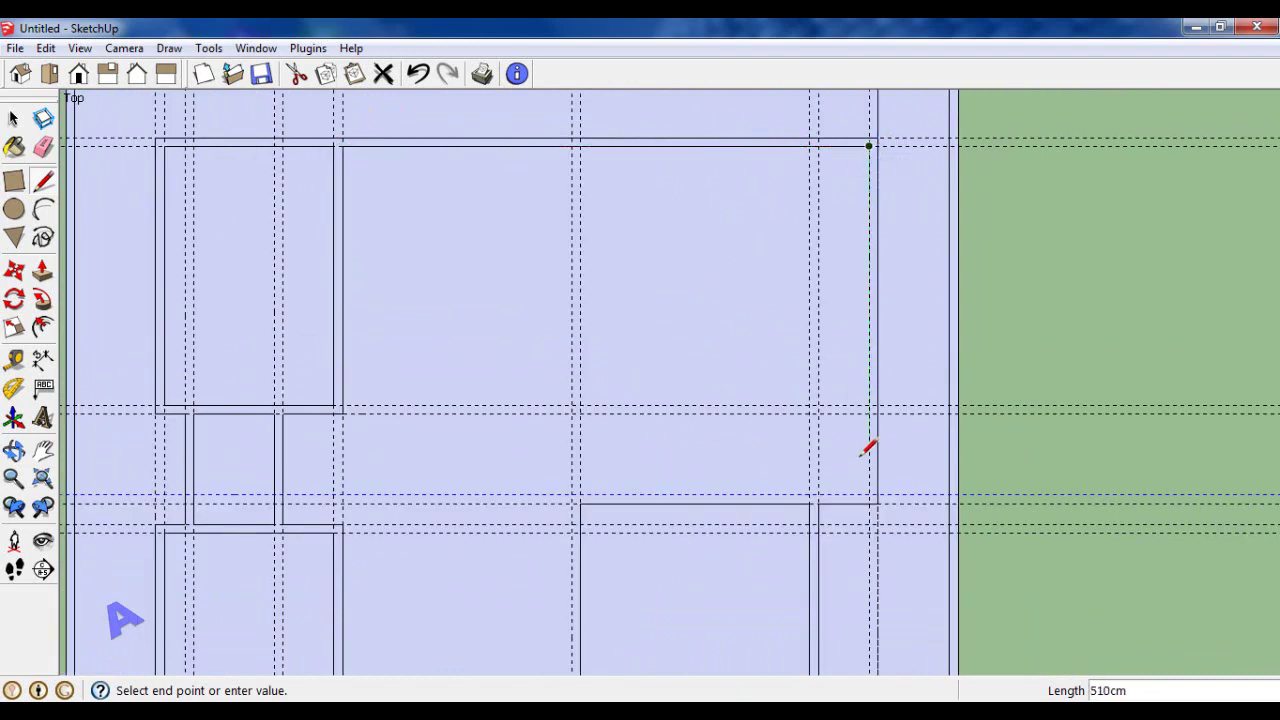
click(869, 494)
click(574, 494)
scroll(574, 492, down, 2)
scroll(572, 490, down, 1)
scroll(577, 591, up, 1)
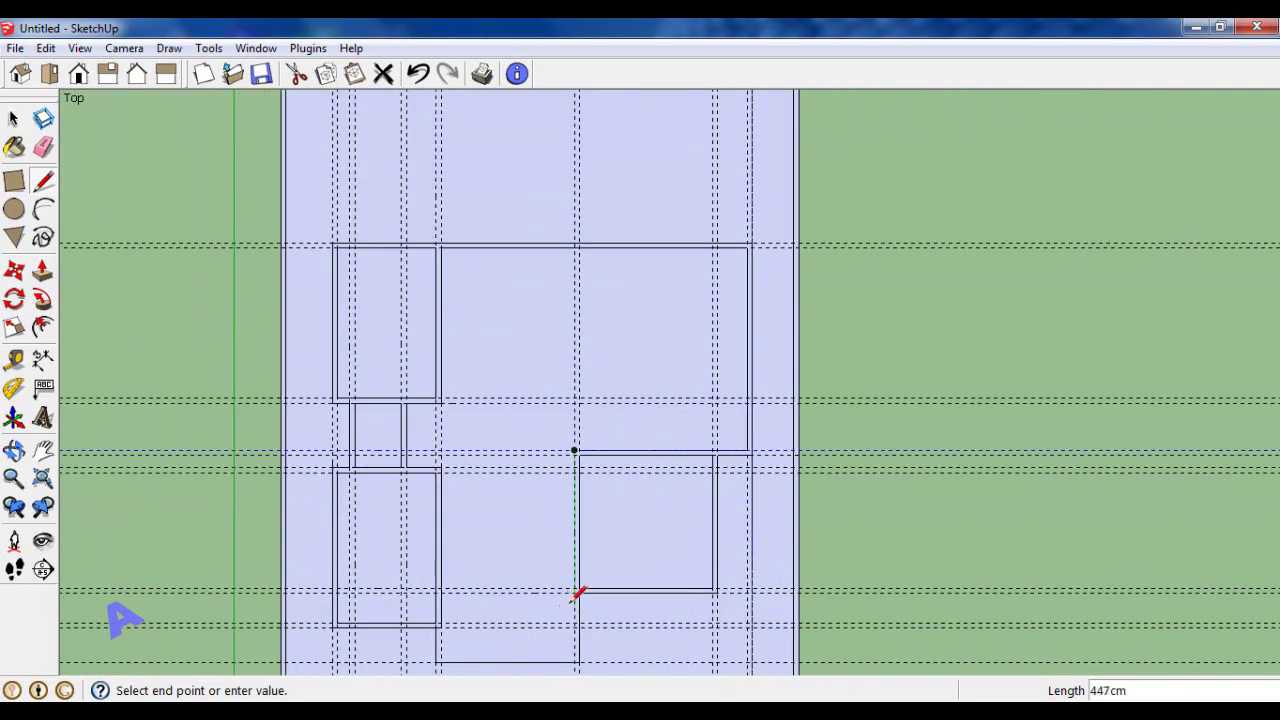
scroll(580, 594, up, 1)
scroll(580, 588, up, 1)
scroll(586, 470, down, 1)
scroll(580, 462, down, 1)
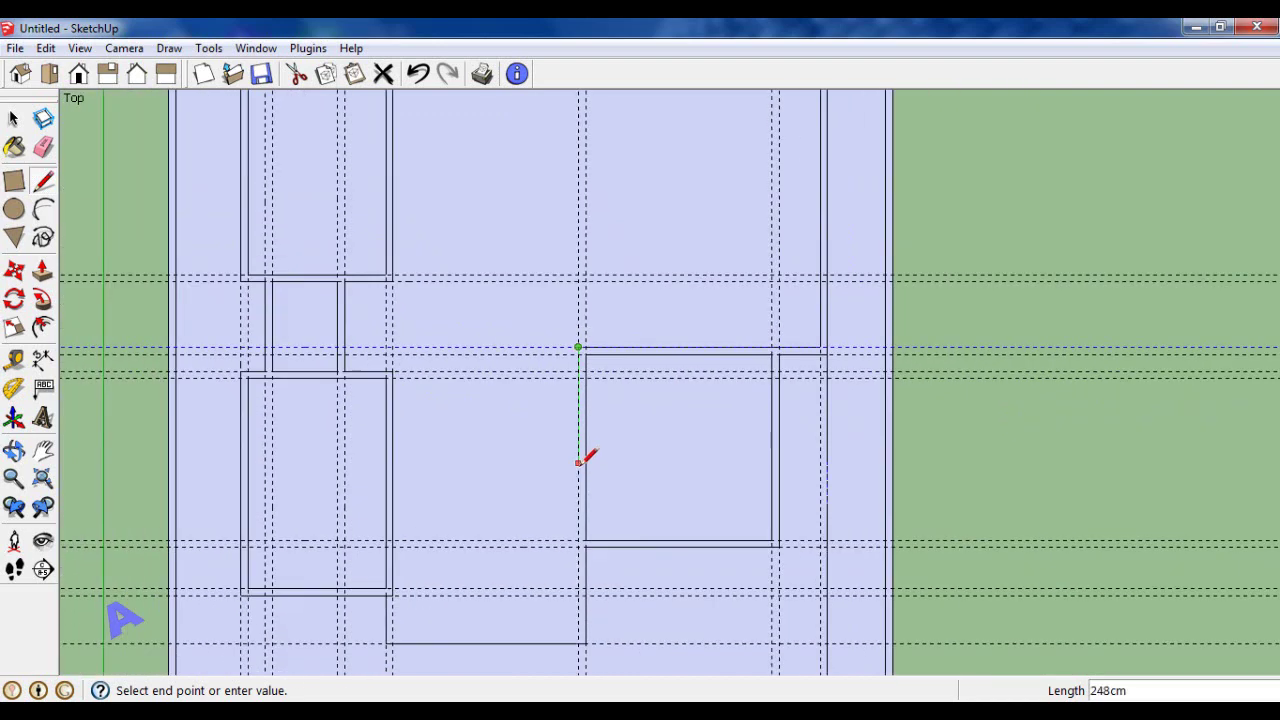
scroll(578, 545, up, 1)
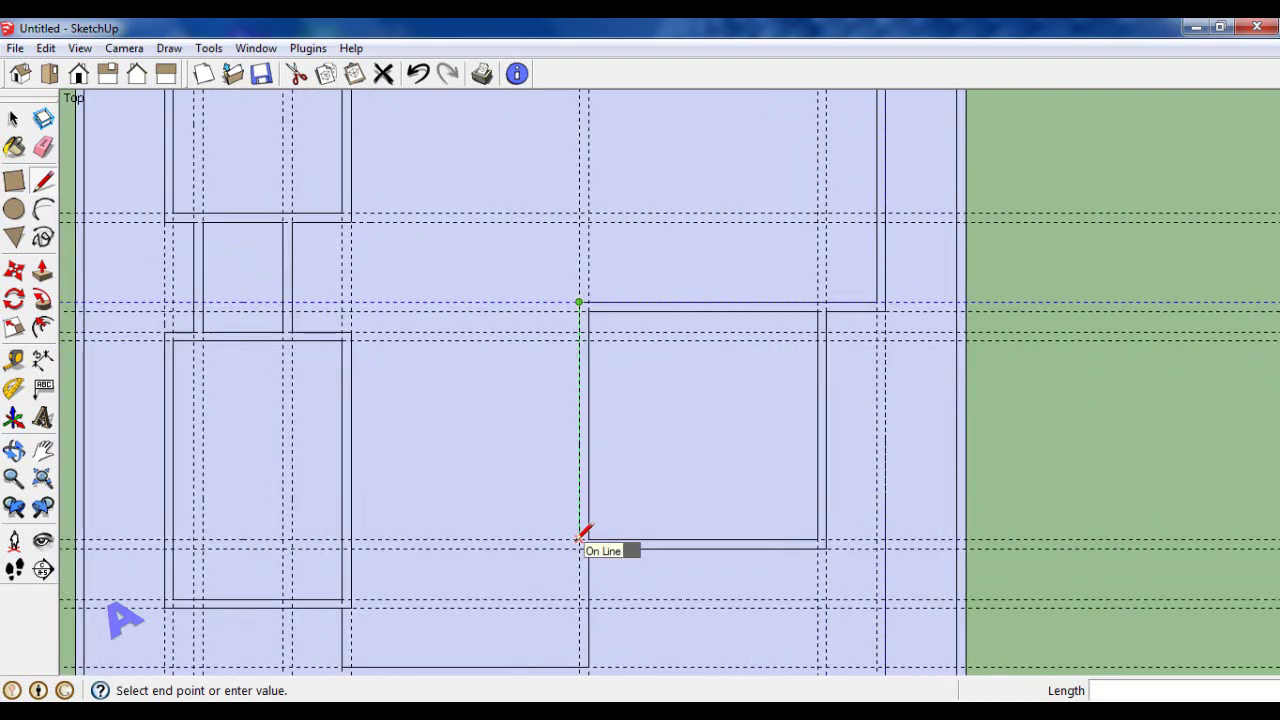
scroll(584, 552, down, 1)
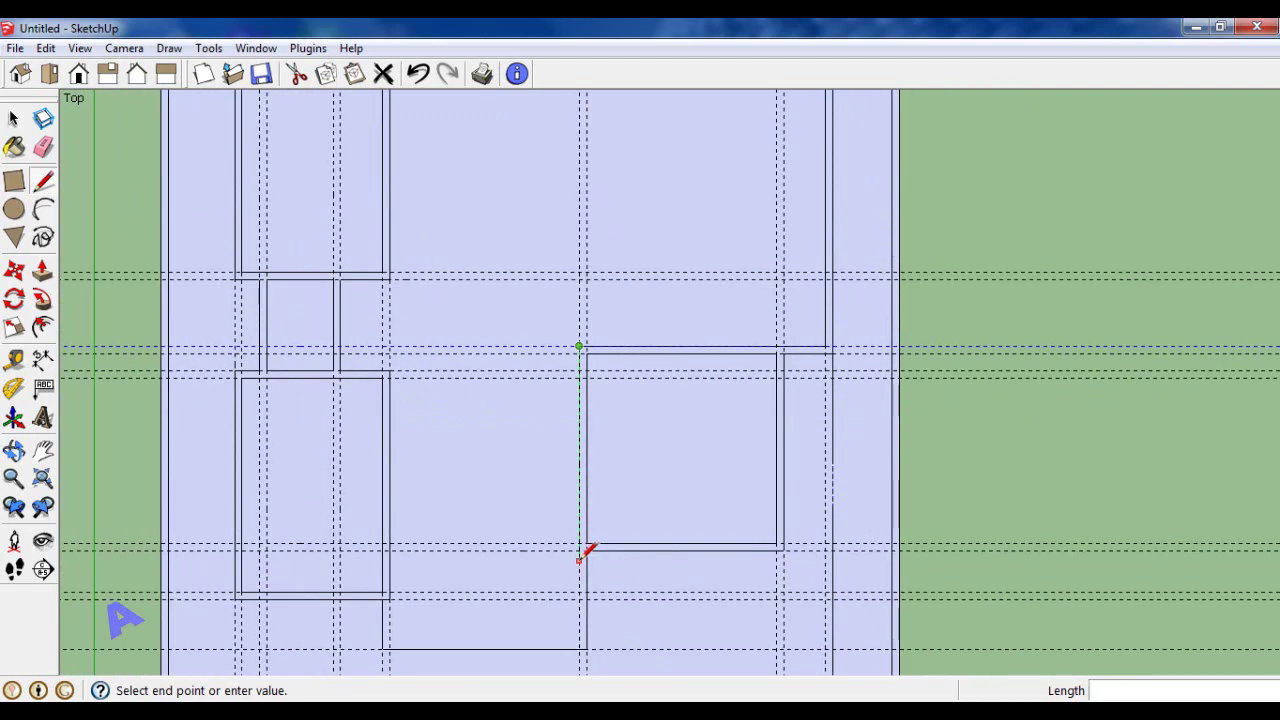
scroll(586, 545, up, 2)
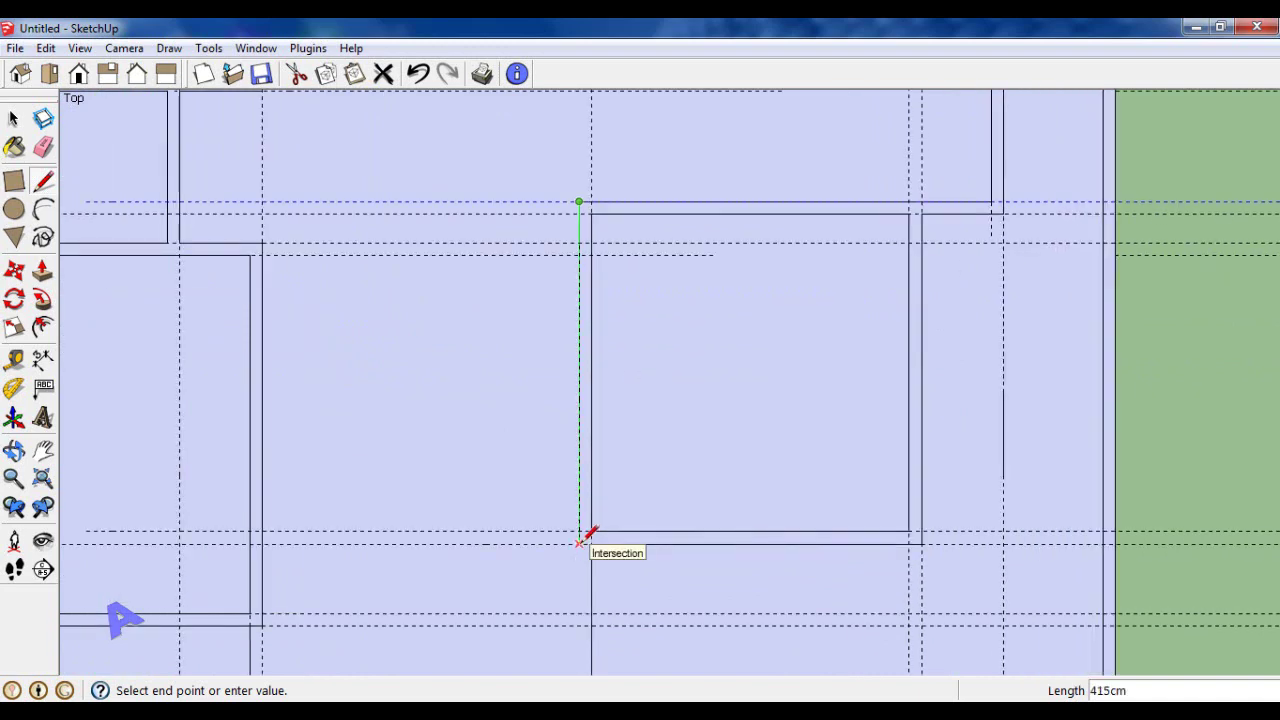
click(579, 543)
key(Escape)
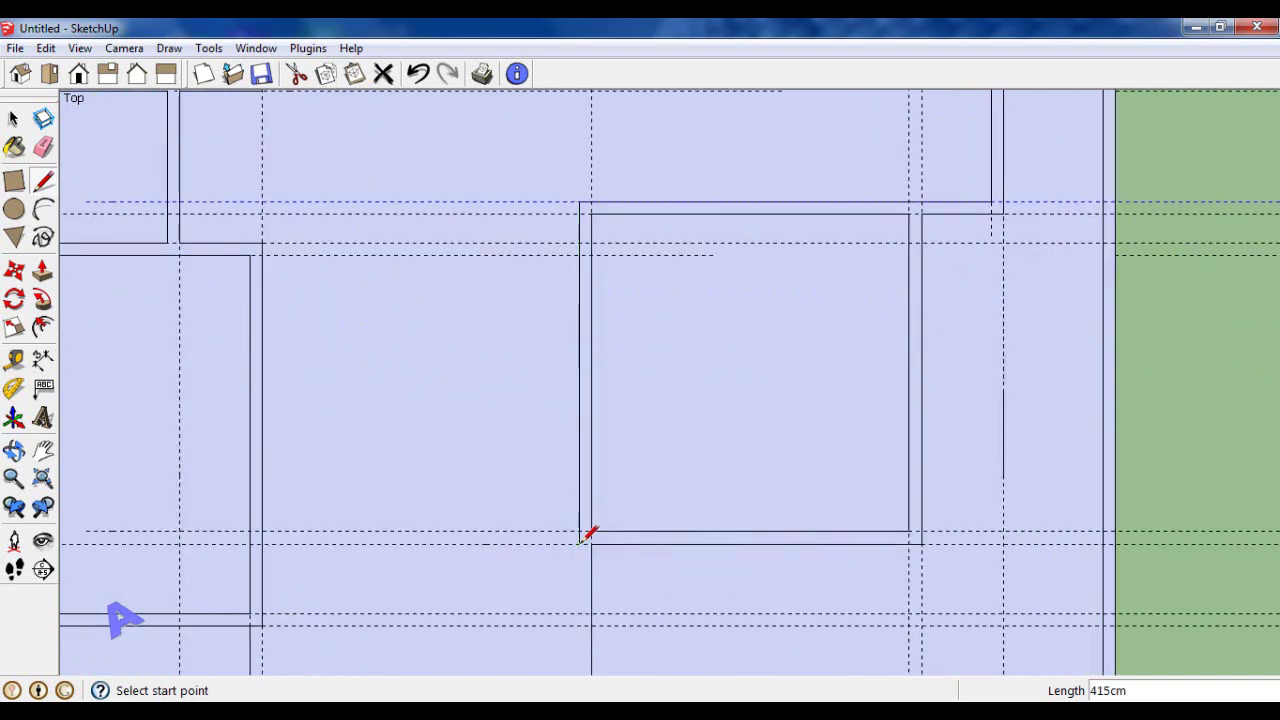
Draw a short line closing the 15 cm gap at the room's lower-left wall corner.
scroll(830, 400, down, 2)
scroll(677, 508, up, 1)
scroll(677, 508, up, 1)
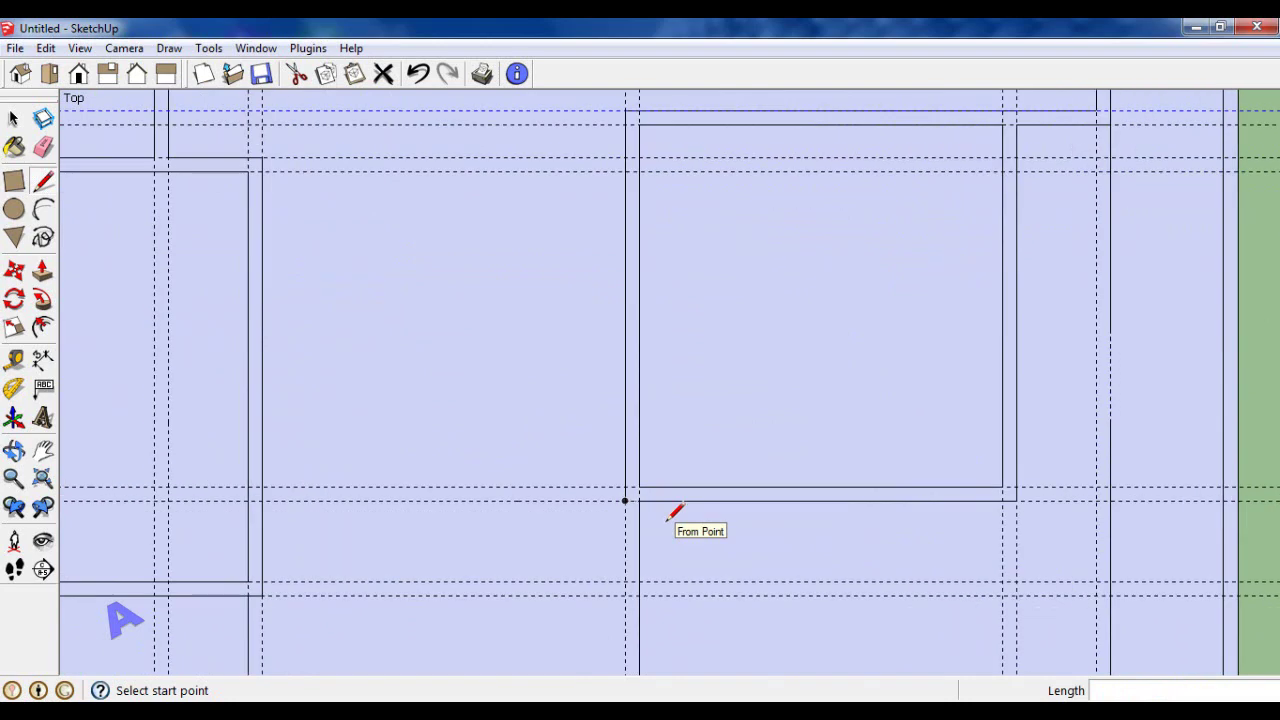
scroll(677, 515, down, 1)
scroll(670, 508, up, 2)
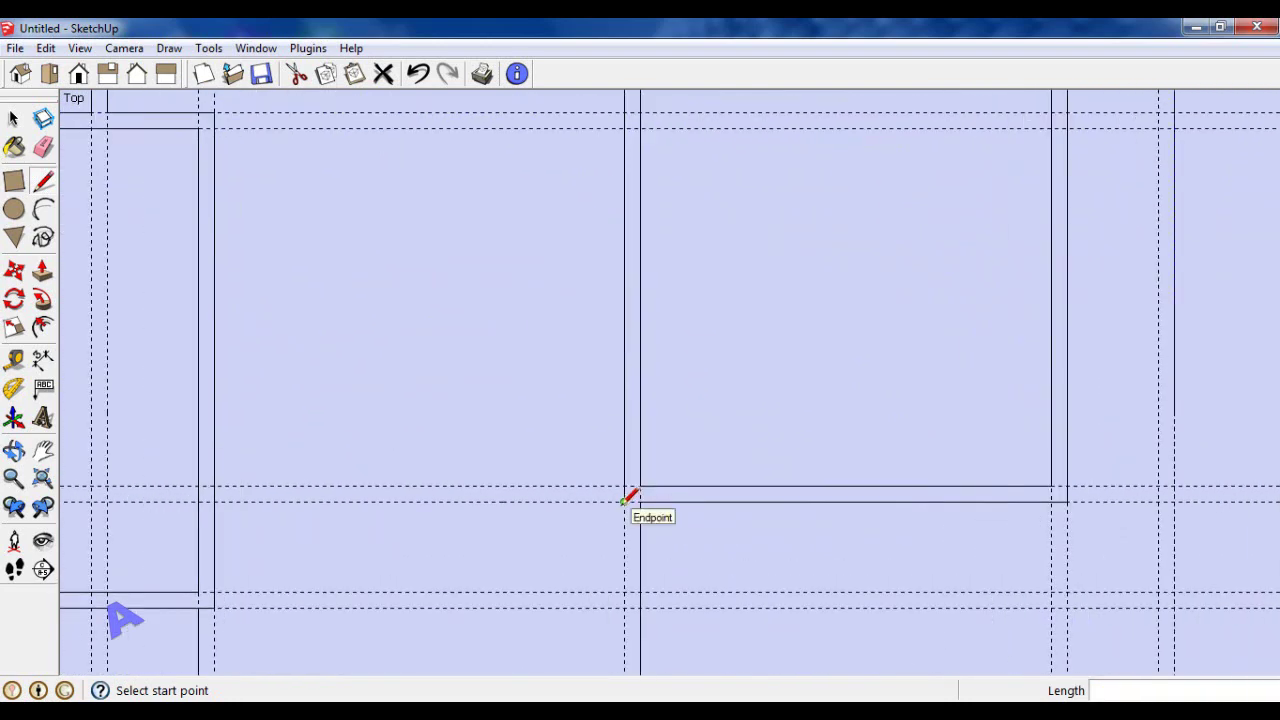
click(624, 501)
click(640, 501)
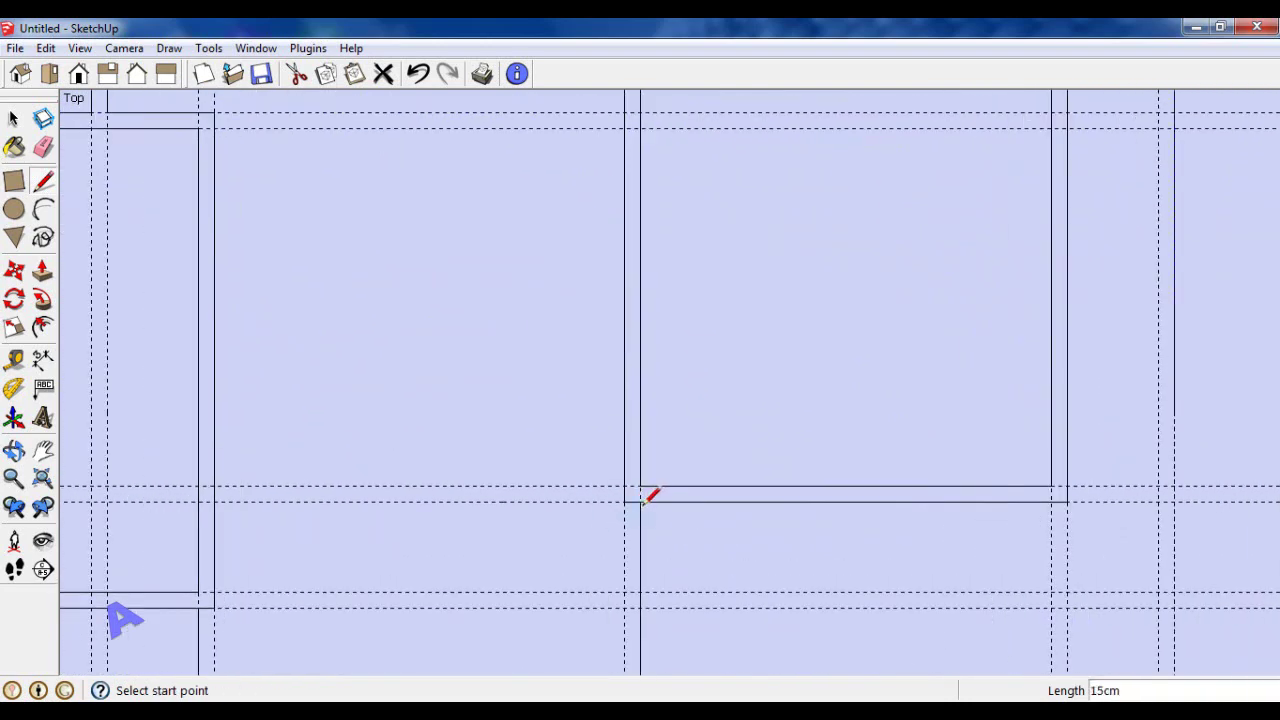
scroll(820, 460, down, 1)
scroll(837, 465, down, 2)
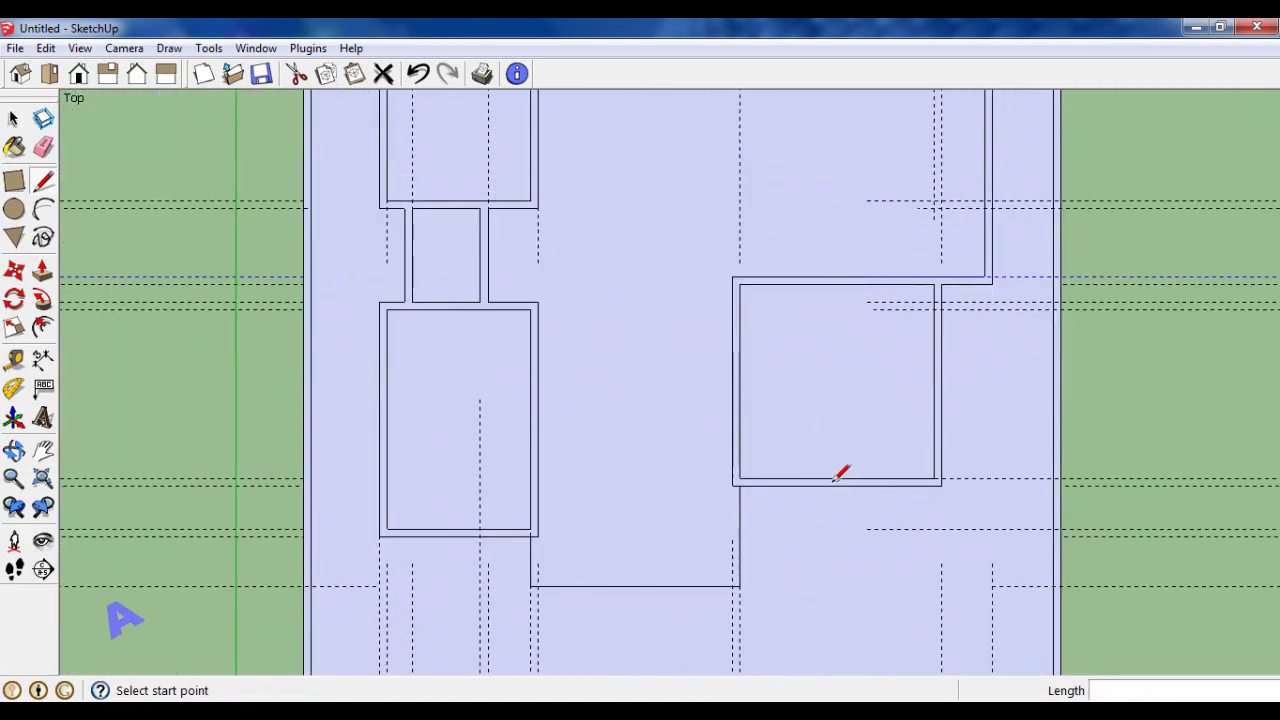
scroll(840, 475, down, 1)
scroll(840, 475, down, 1)
scroll(836, 478, up, 1)
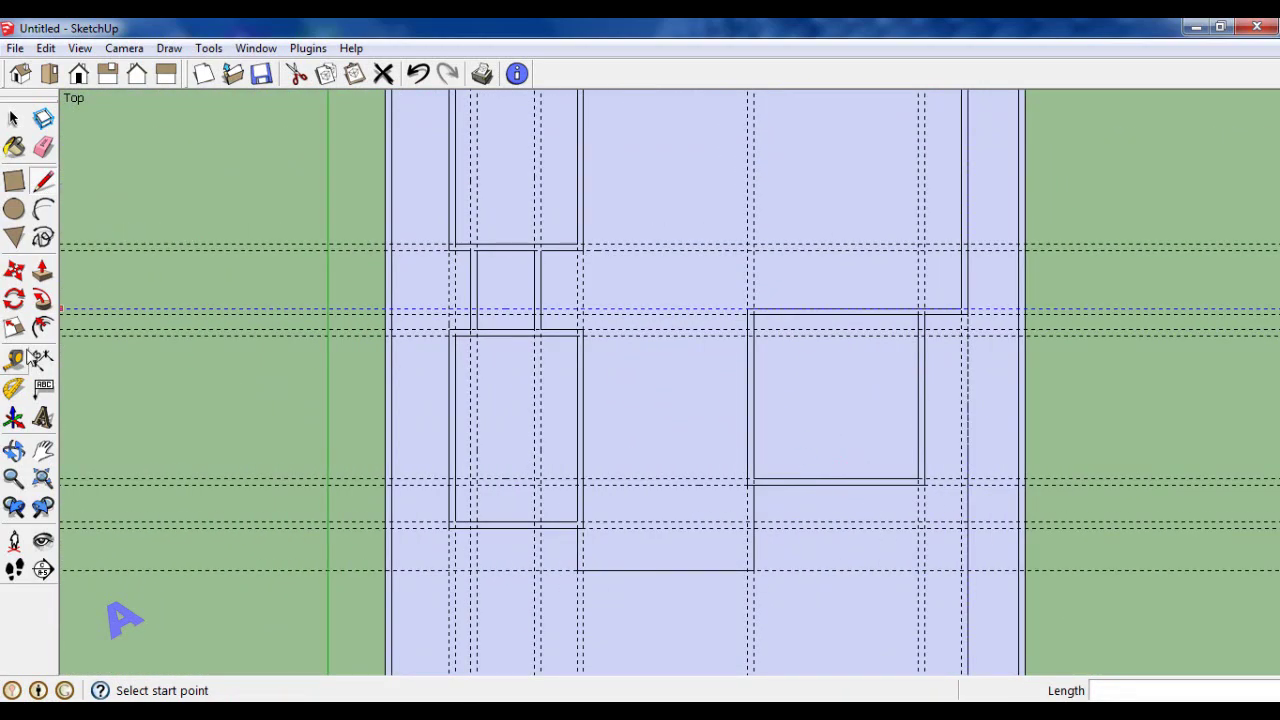
Place two new guide lines, one 100 cm and one 15 cm from existing guides.
click(18, 358)
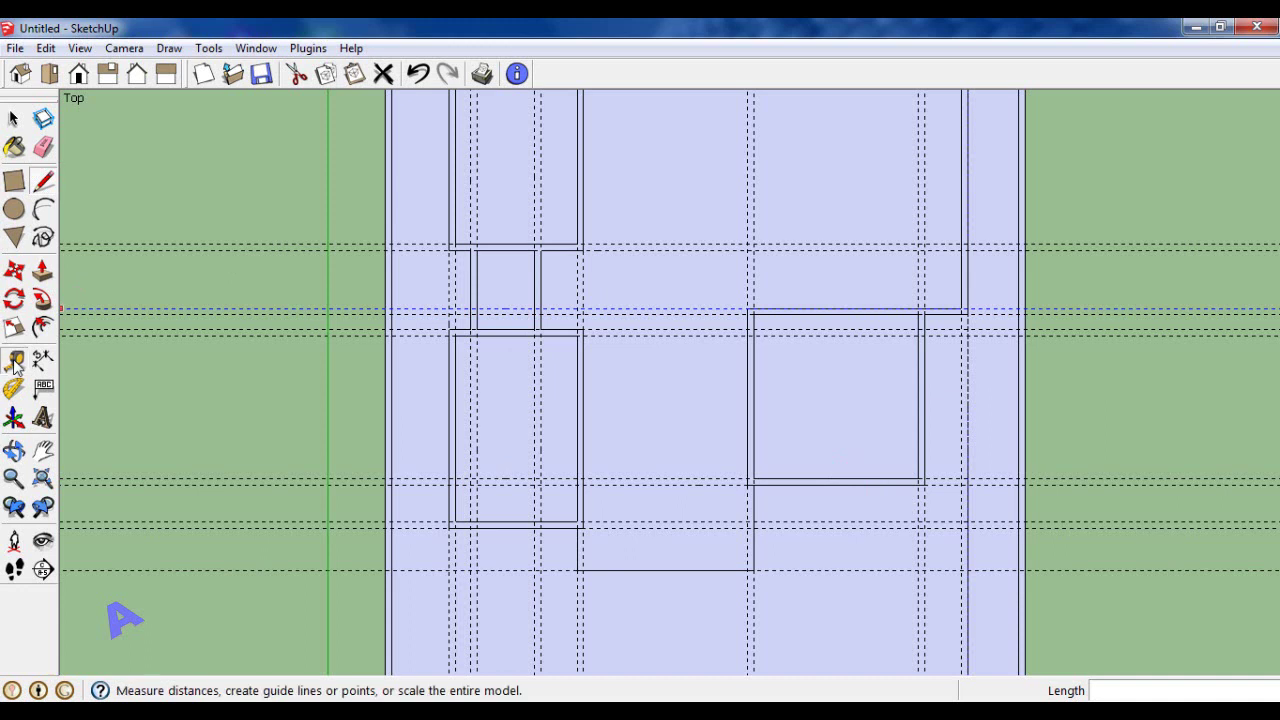
click(655, 484)
text(100)
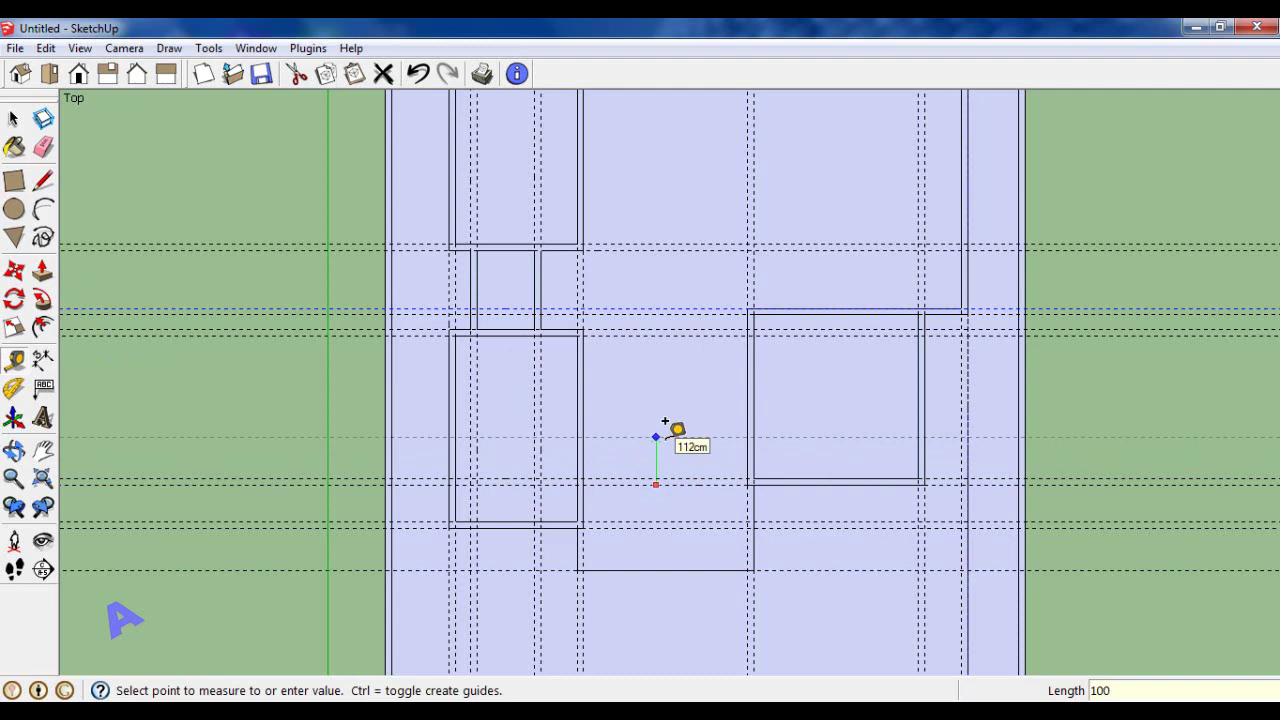
key(Return)
scroll(665, 422, up, 2)
scroll(665, 422, up, 2)
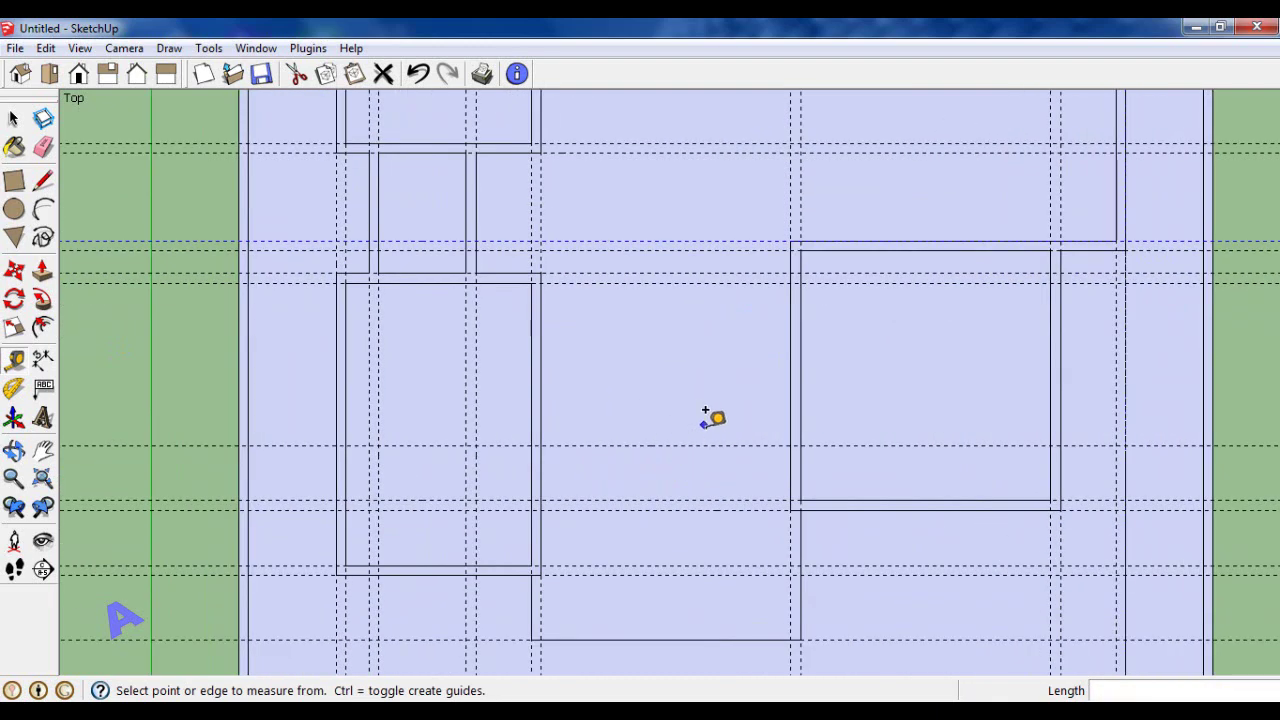
click(706, 444)
text(15)
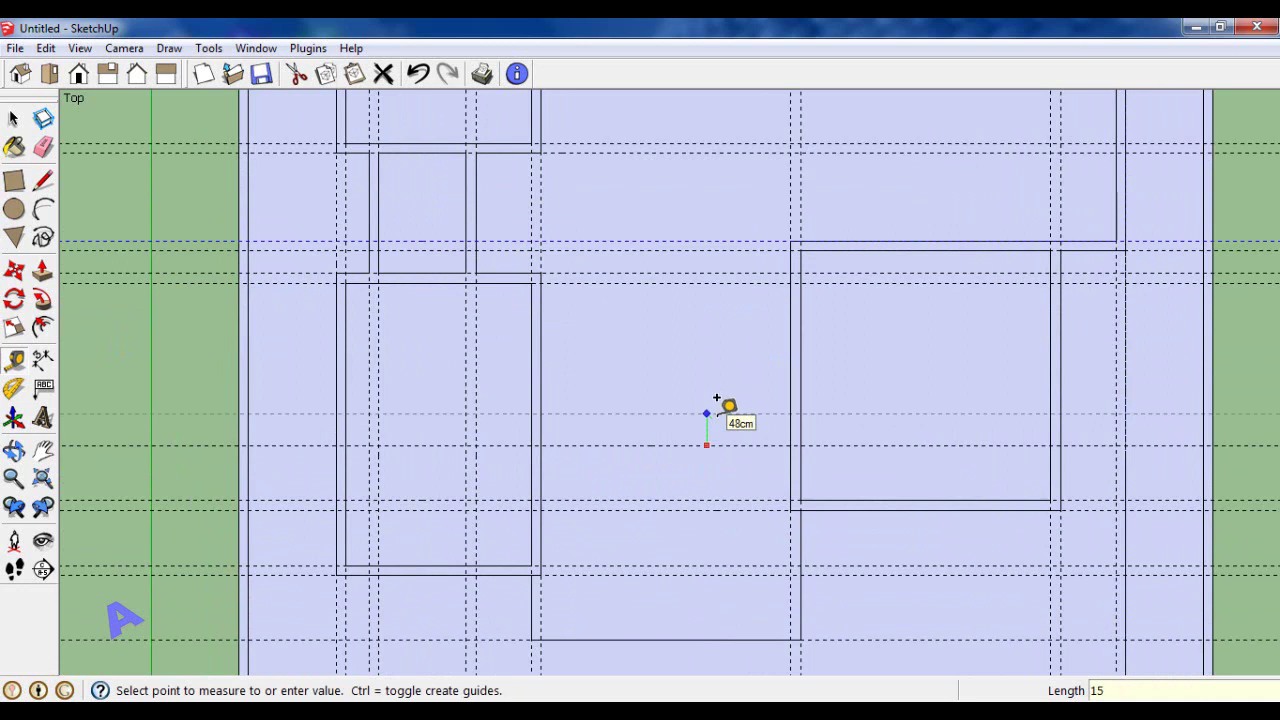
key(Return)
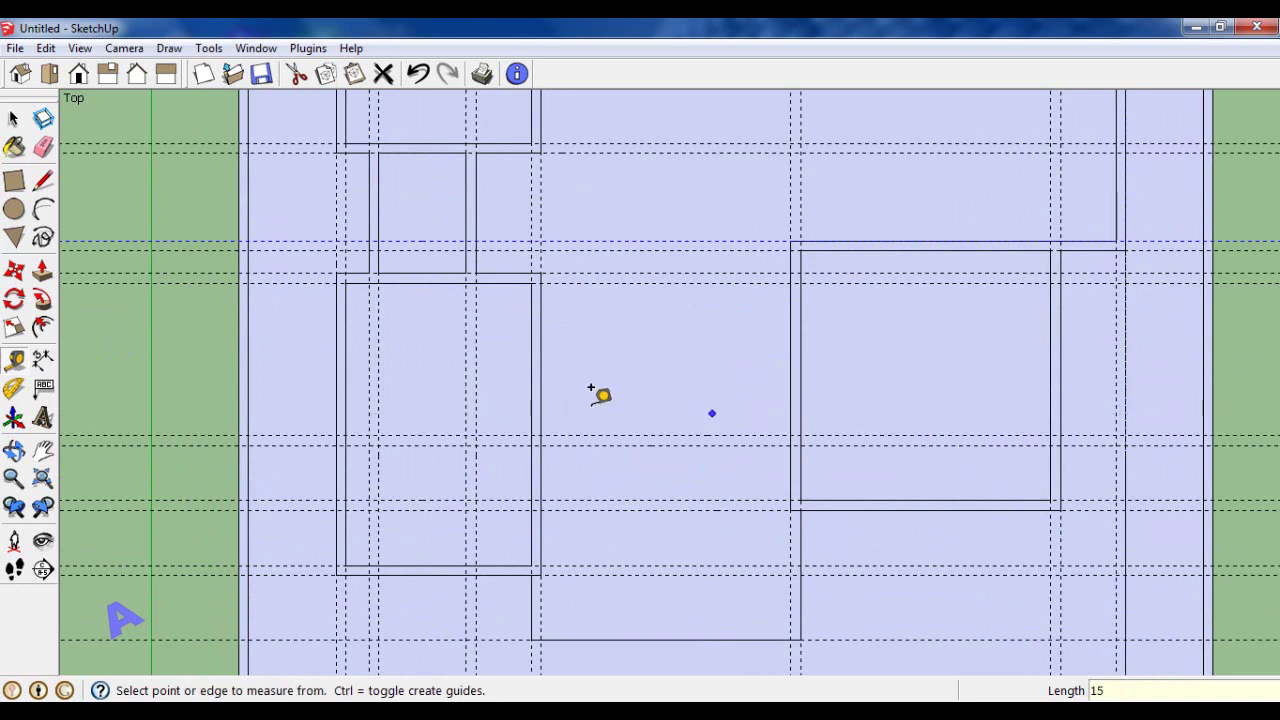
Draw a 15 cm-wide, about 371 cm-long rectangle from the left room's wall to the square room.
click(14, 180)
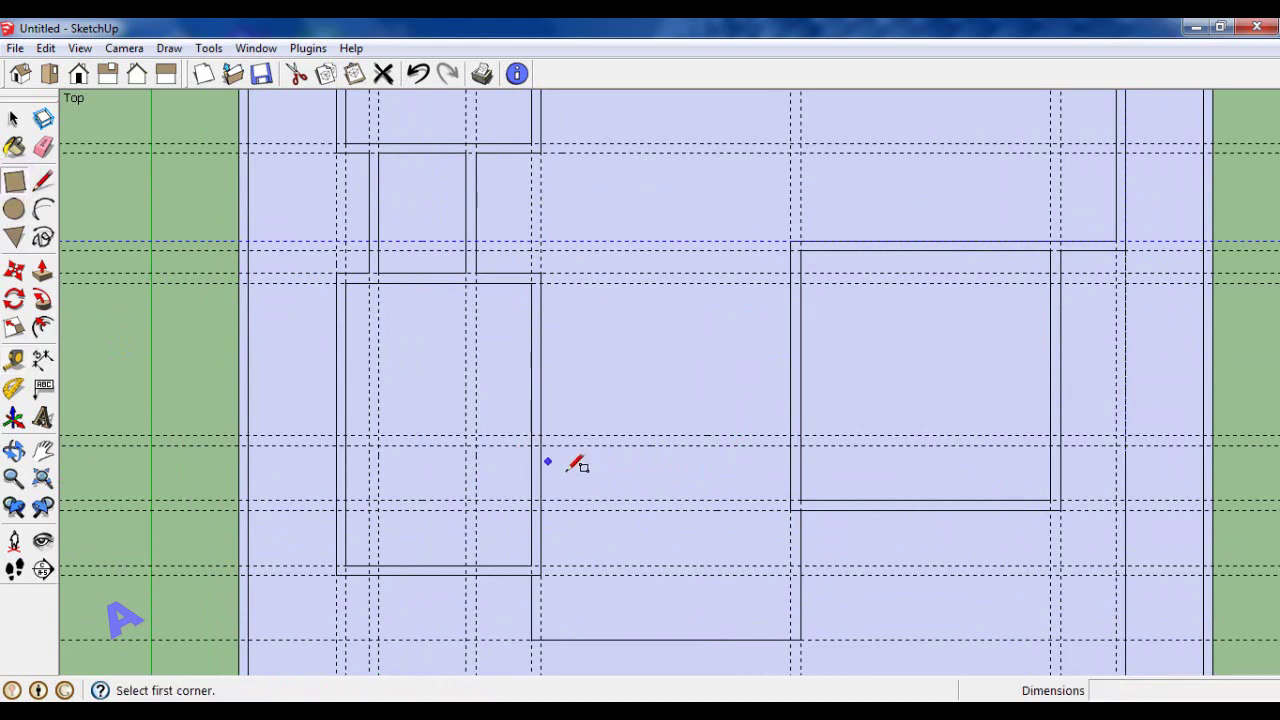
scroll(545, 500, up, 1)
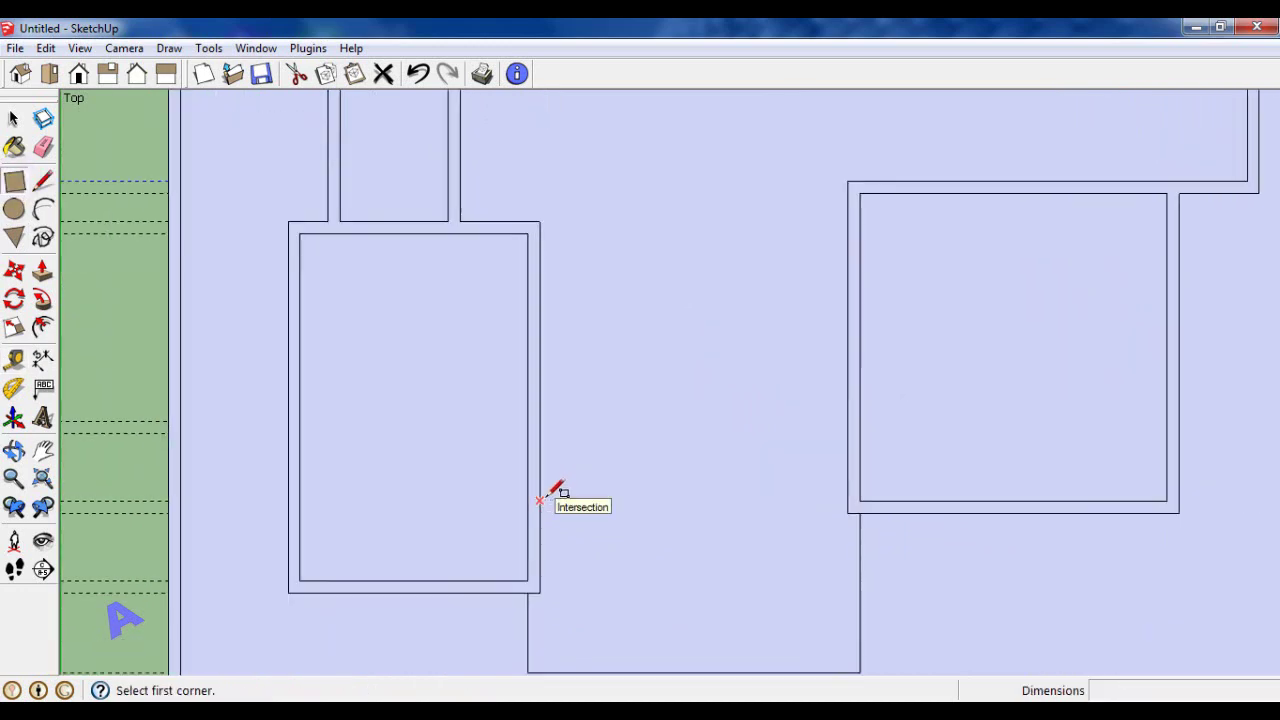
scroll(545, 424, down, 1)
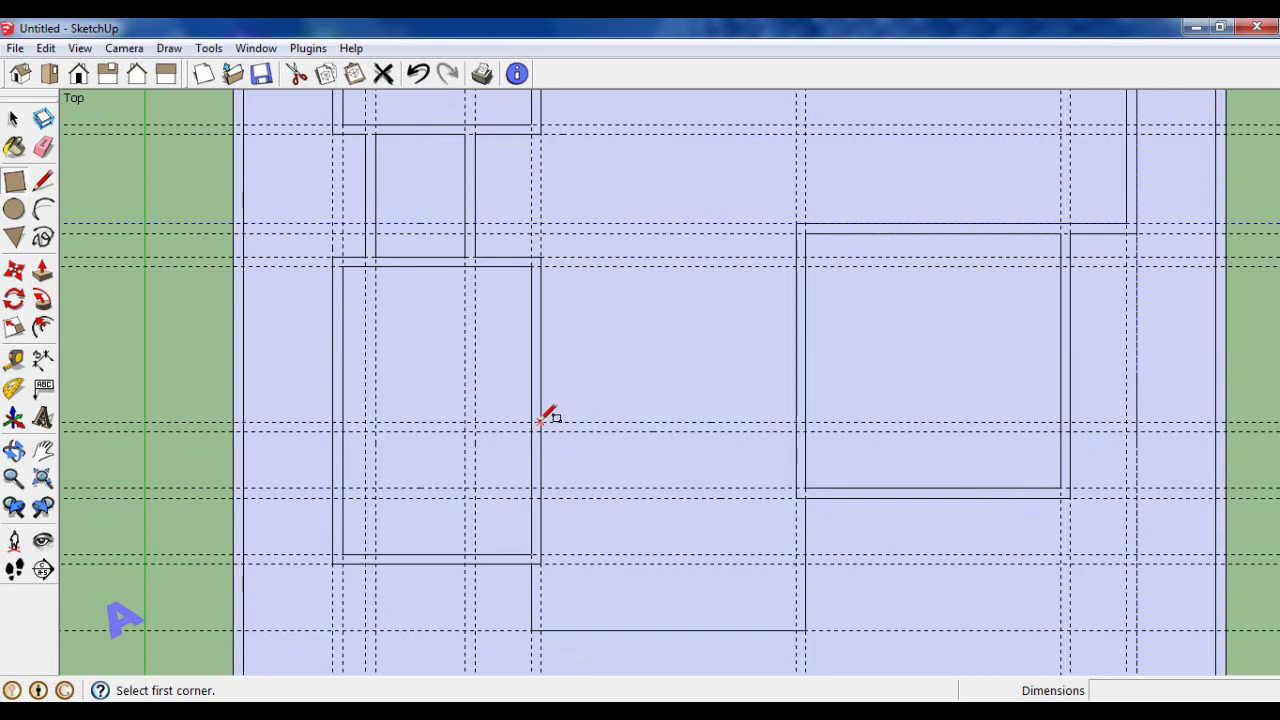
click(540, 422)
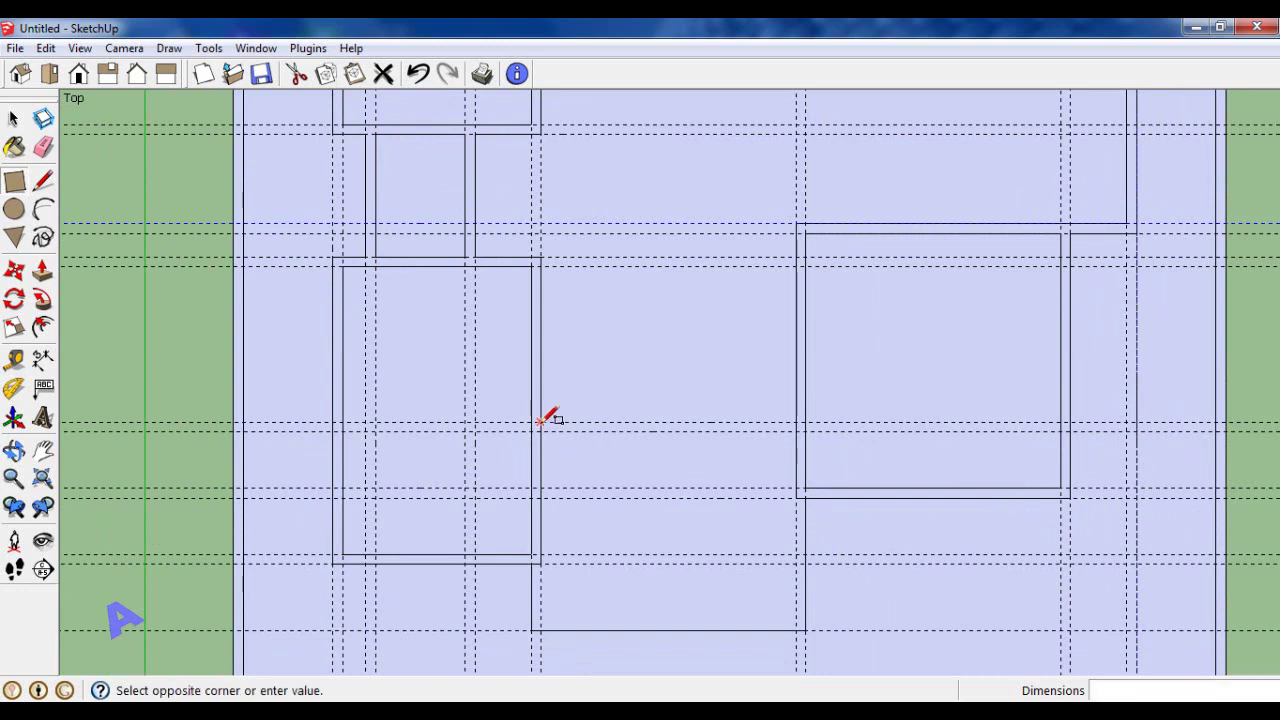
click(801, 424)
scroll(686, 571, down, 1)
scroll(686, 571, down, 1)
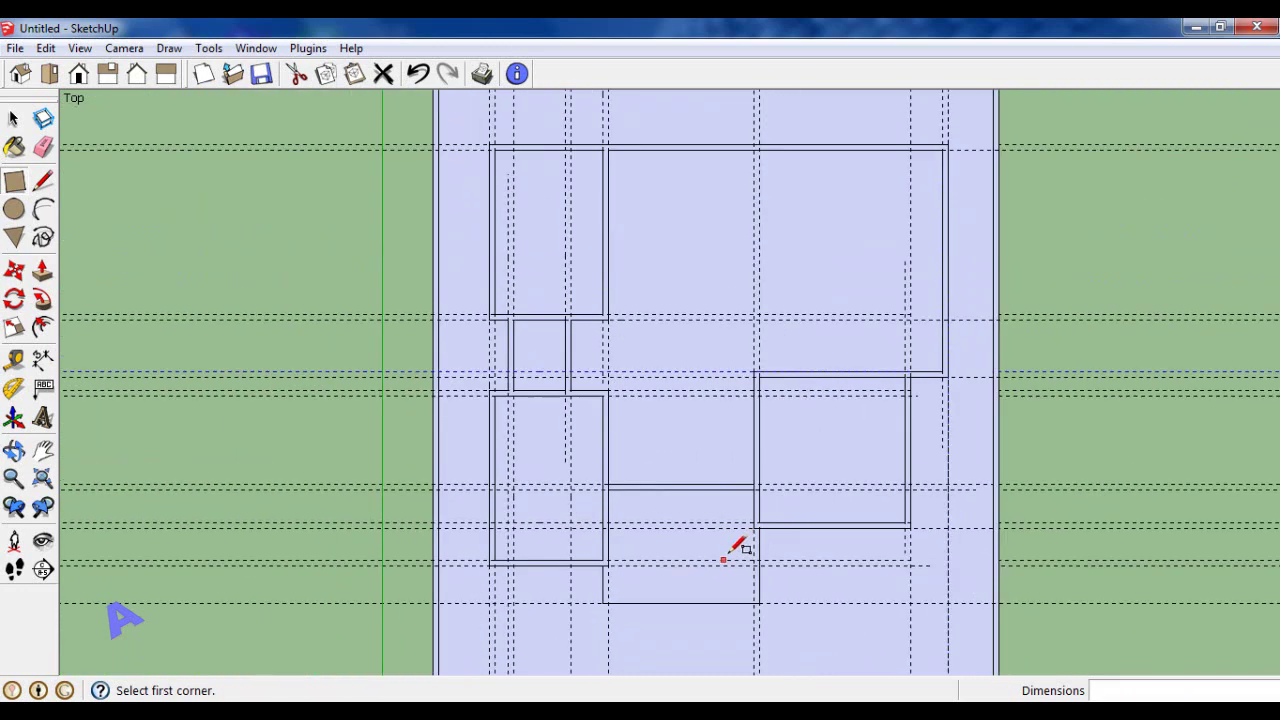
scroll(730, 548, down, 1)
scroll(863, 463, up, 1)
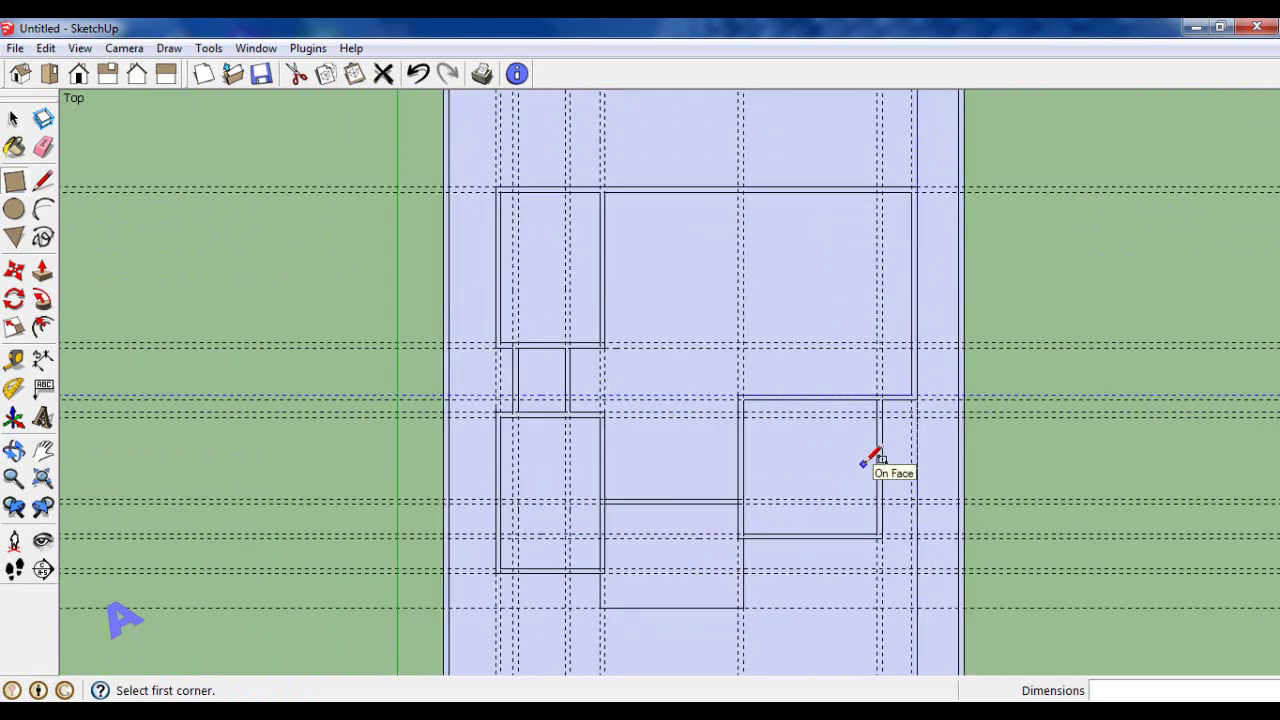
scroll(866, 460, up, 1)
scroll(874, 451, down, 2)
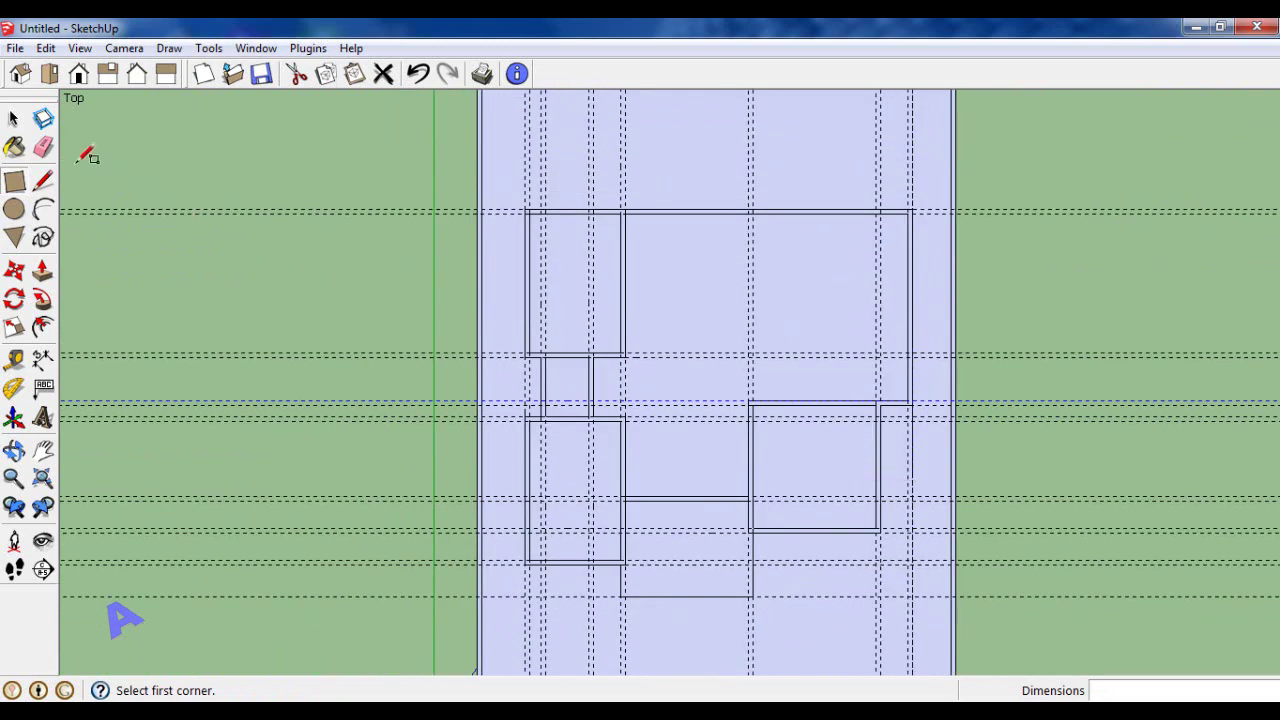
Erase the horizontal guide lines.
click(43, 147)
scroll(538, 276, down, 1)
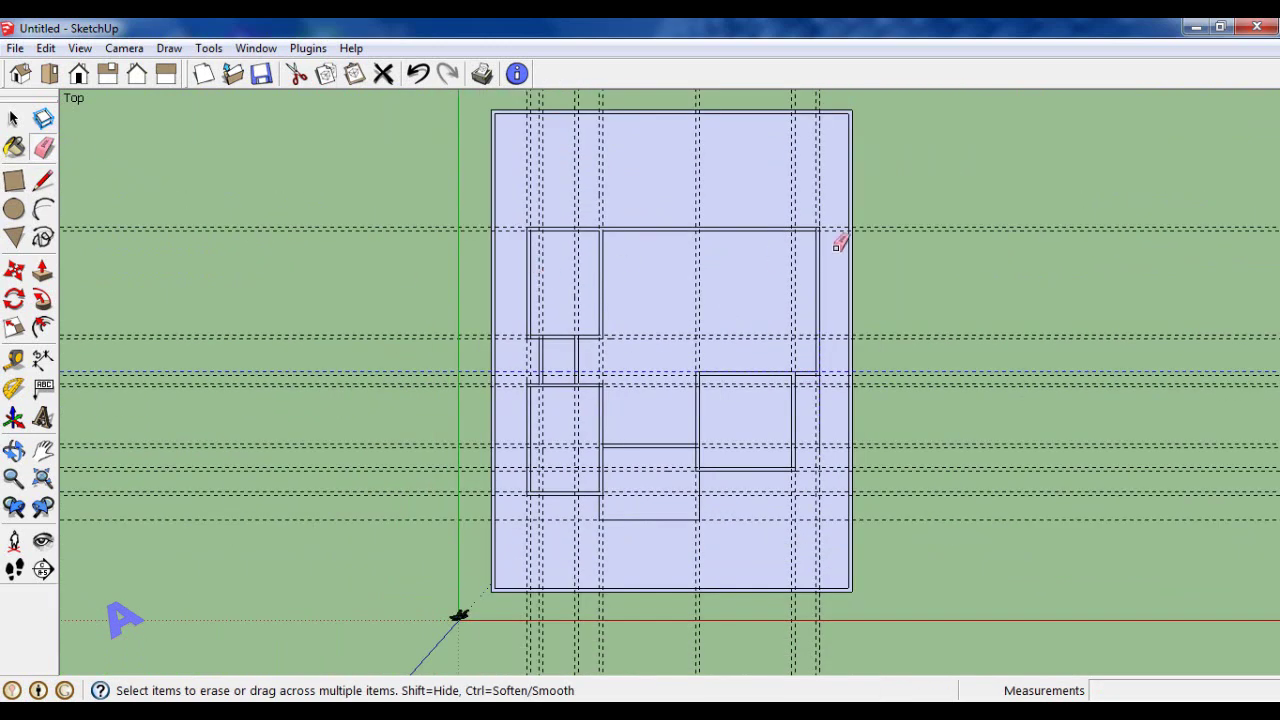
drag(913, 207, 912, 316)
drag(913, 536, 913, 545)
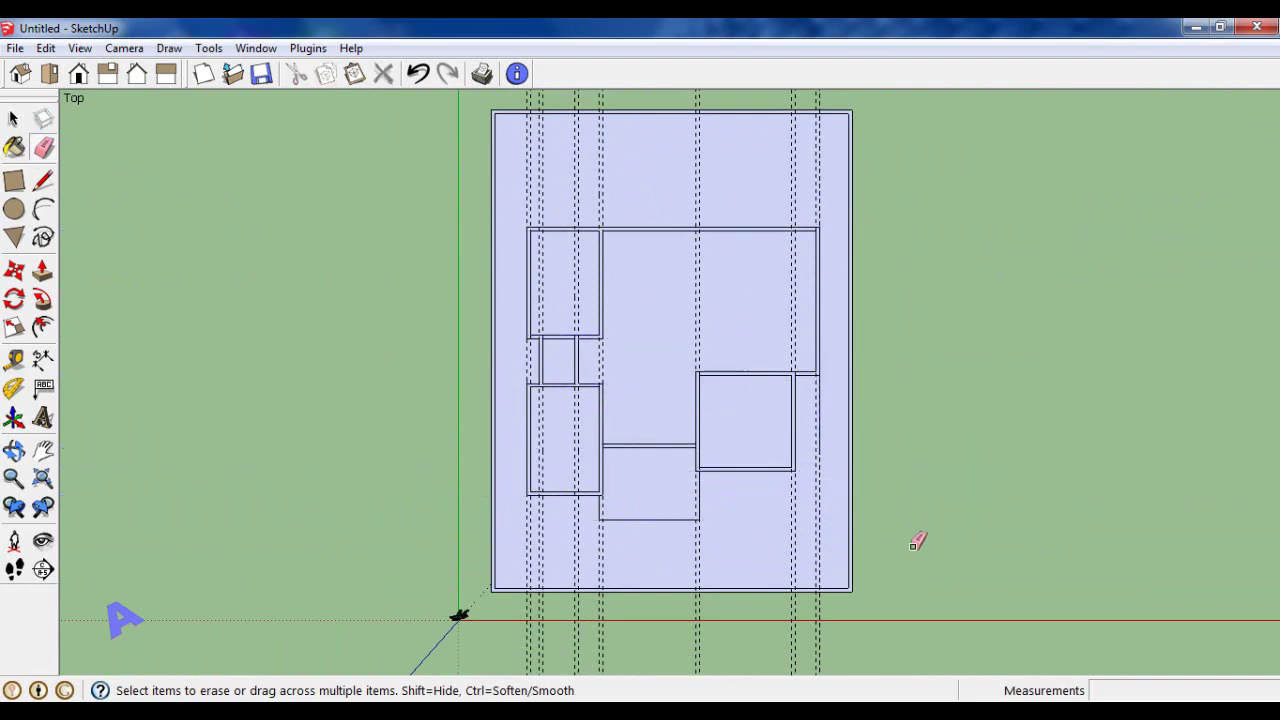
scroll(913, 545, up, 1)
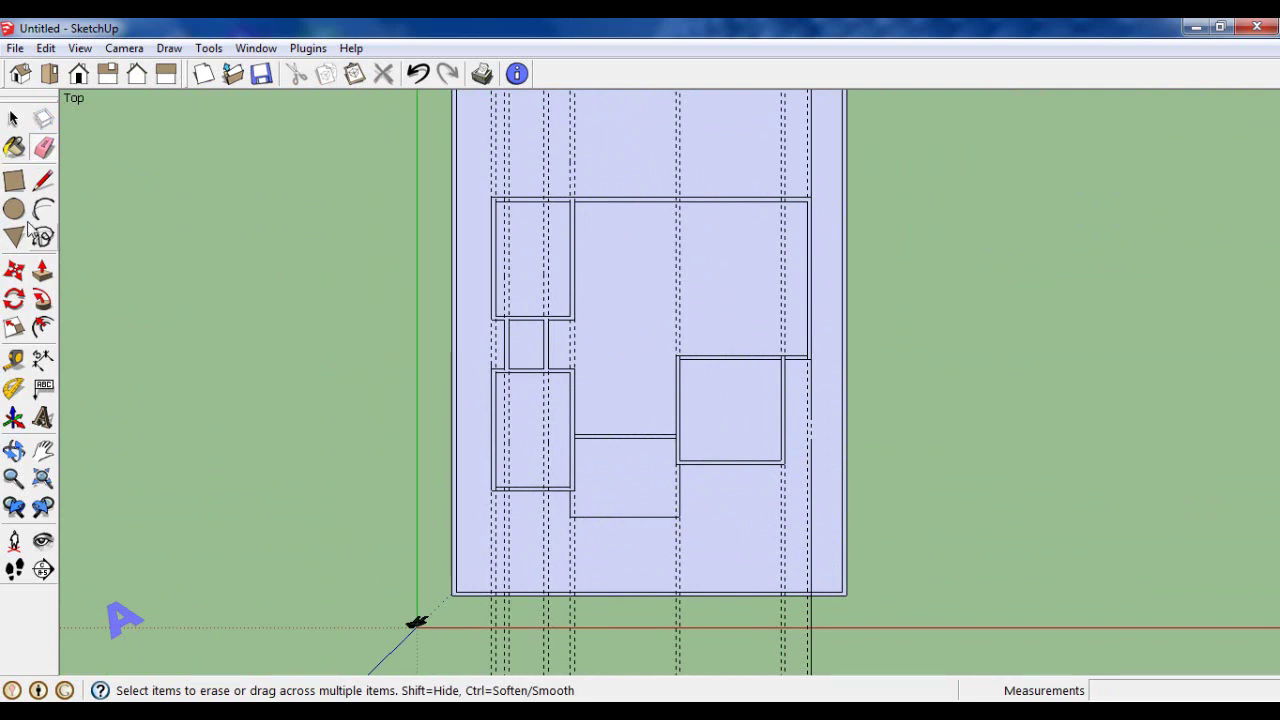
Draw a 15 cm vertical wall strip, about 300 cm long, from the partition down to the bottom outer wall.
click(14, 181)
scroll(721, 539, up, 1)
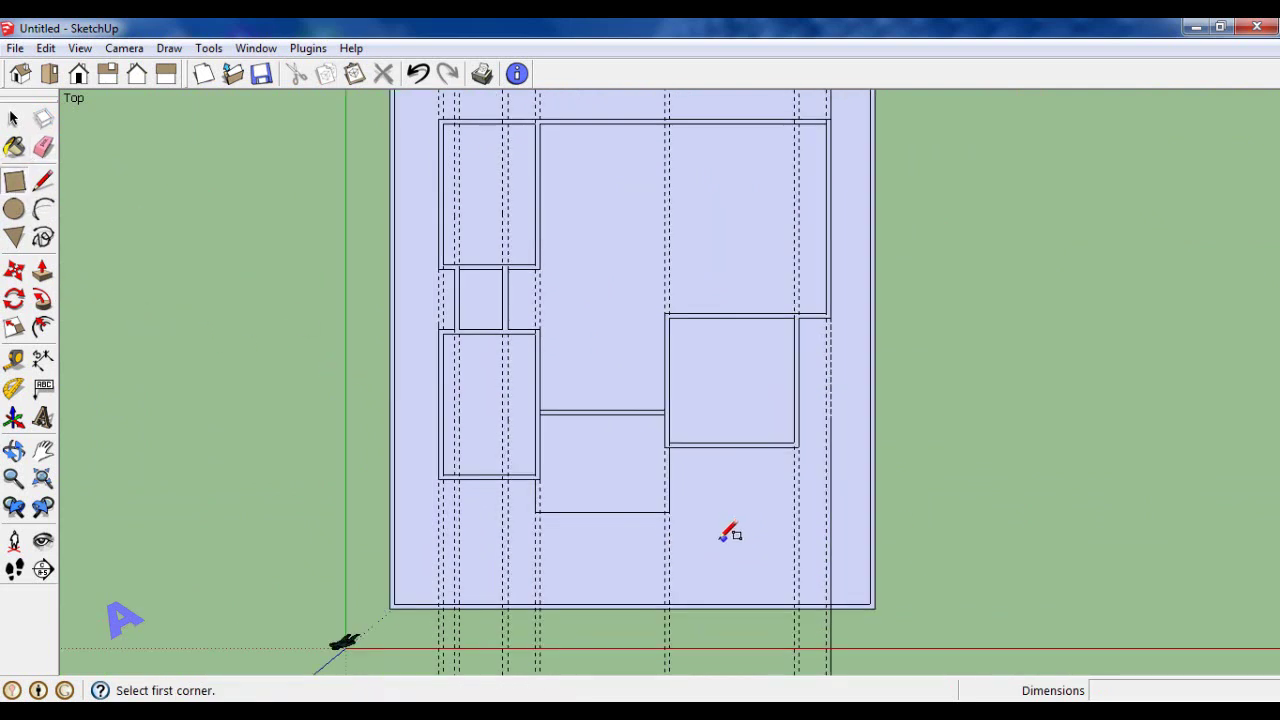
scroll(730, 533, up, 2)
scroll(700, 531, up, 2)
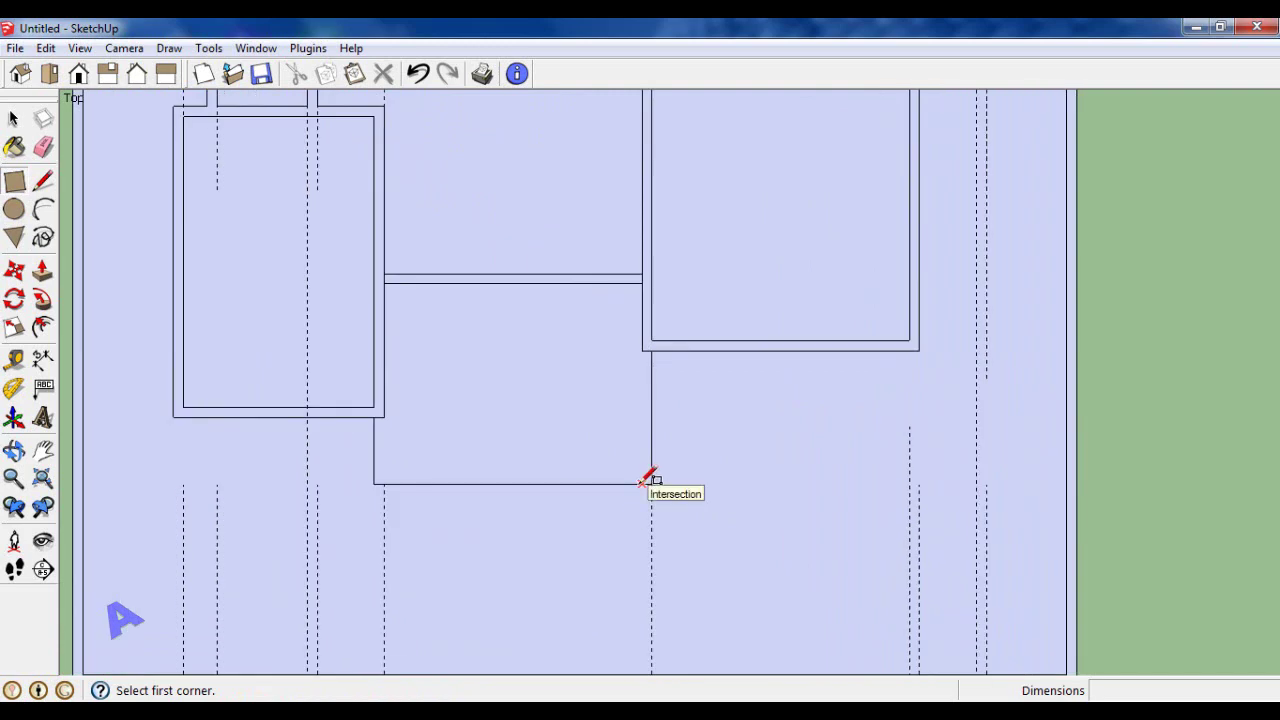
click(646, 481)
scroll(646, 483, down, 1)
scroll(646, 484, down, 2)
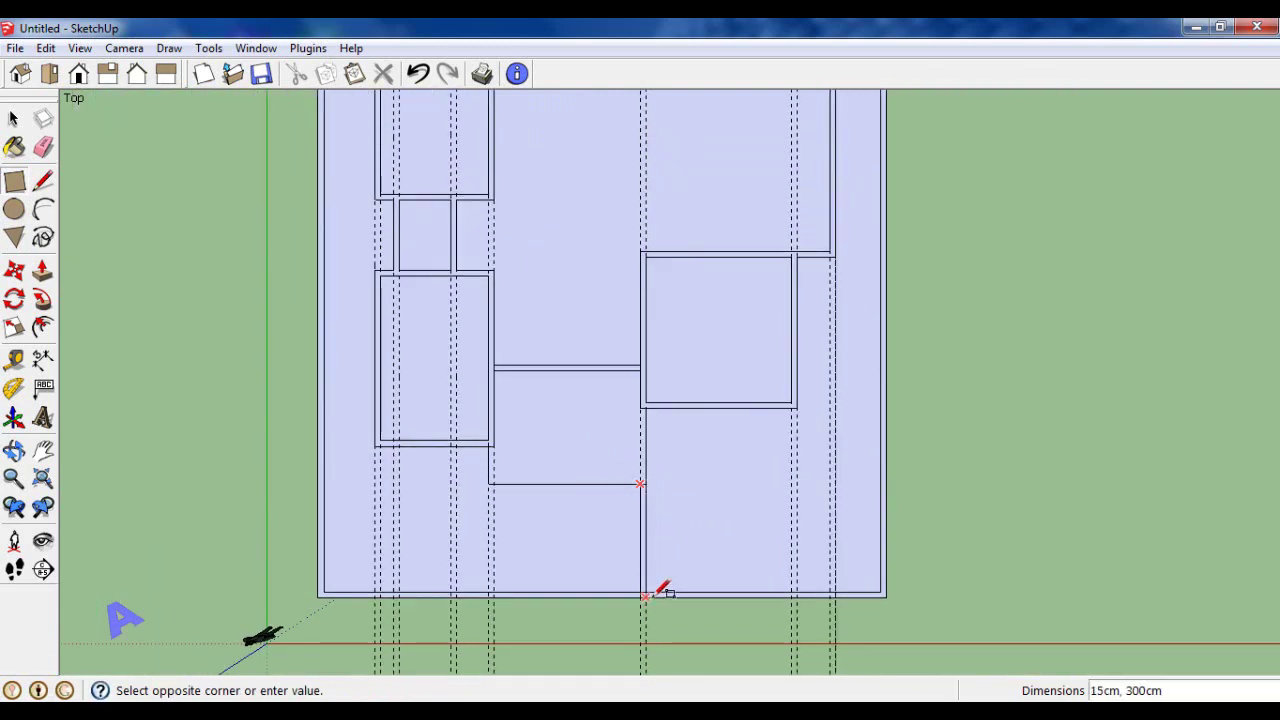
click(647, 596)
scroll(797, 425, up, 1)
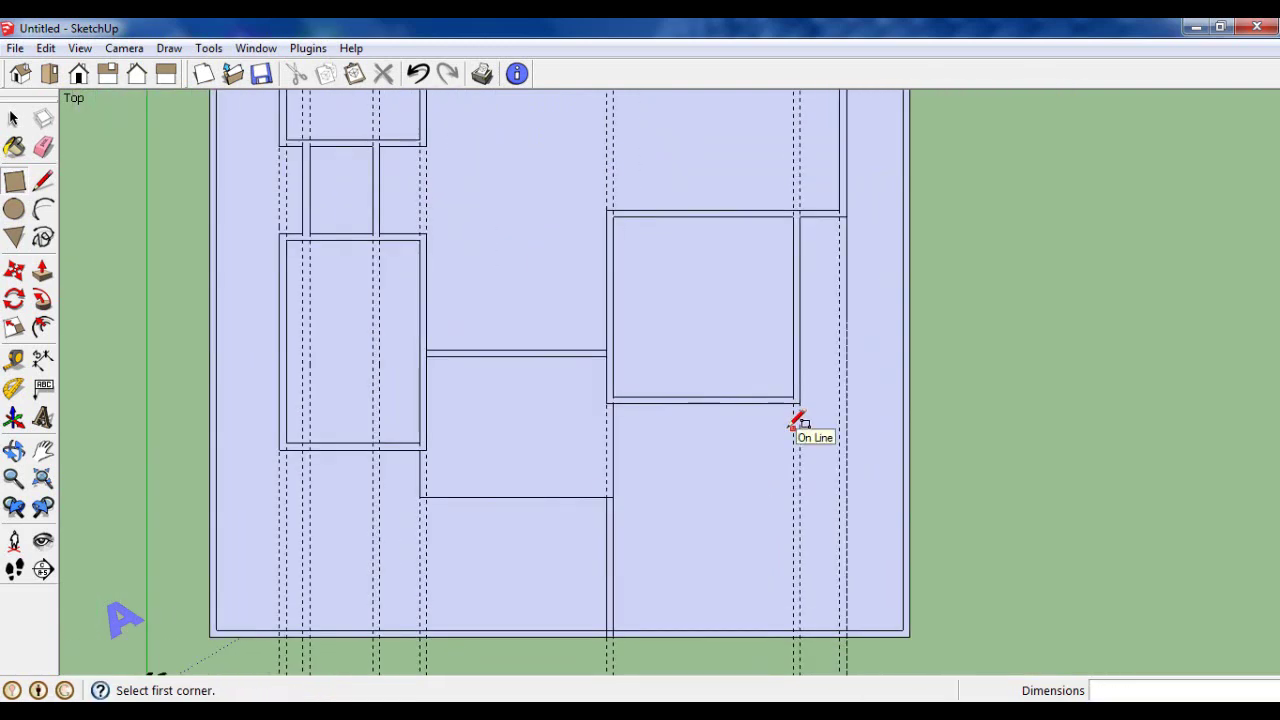
scroll(799, 424, up, 1)
scroll(796, 410, up, 1)
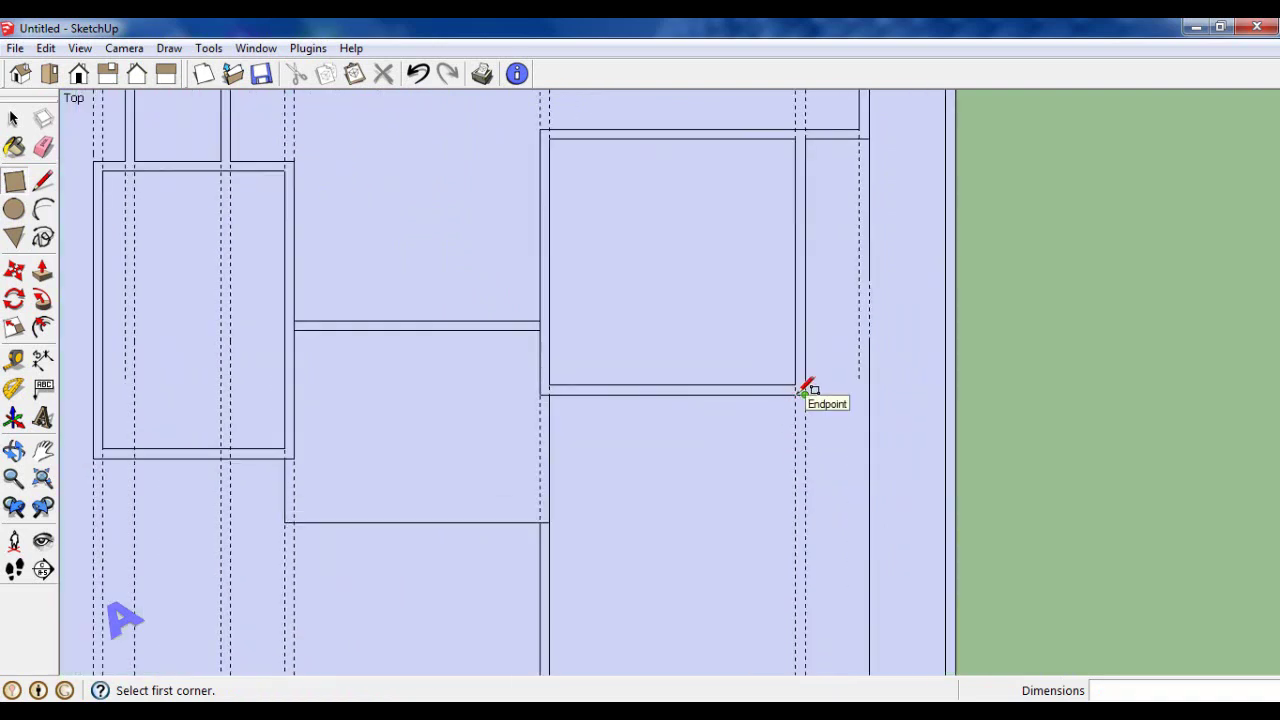
scroll(801, 392, up, 1)
Draw a second 15 cm vertical wall strip, about 485 cm long, from the right room's corner to the bottom wall.
click(797, 392)
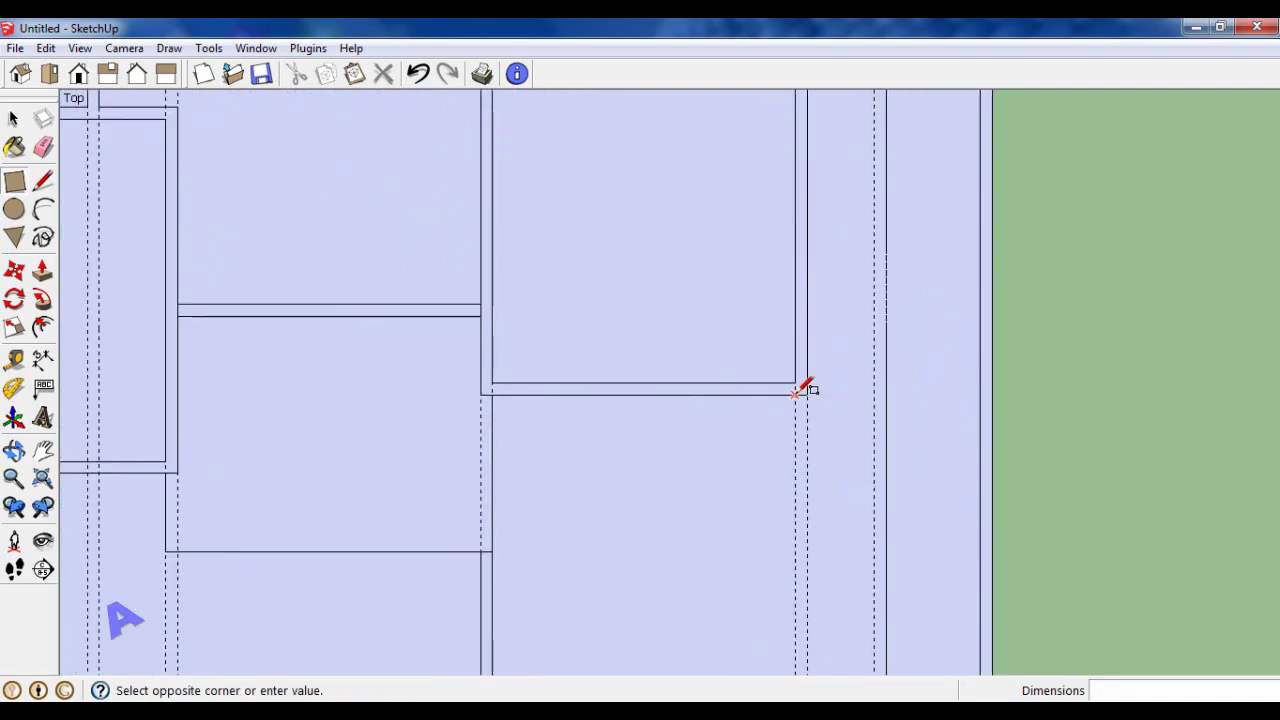
scroll(806, 388, down, 2)
scroll(806, 390, down, 2)
scroll(818, 565, up, 1)
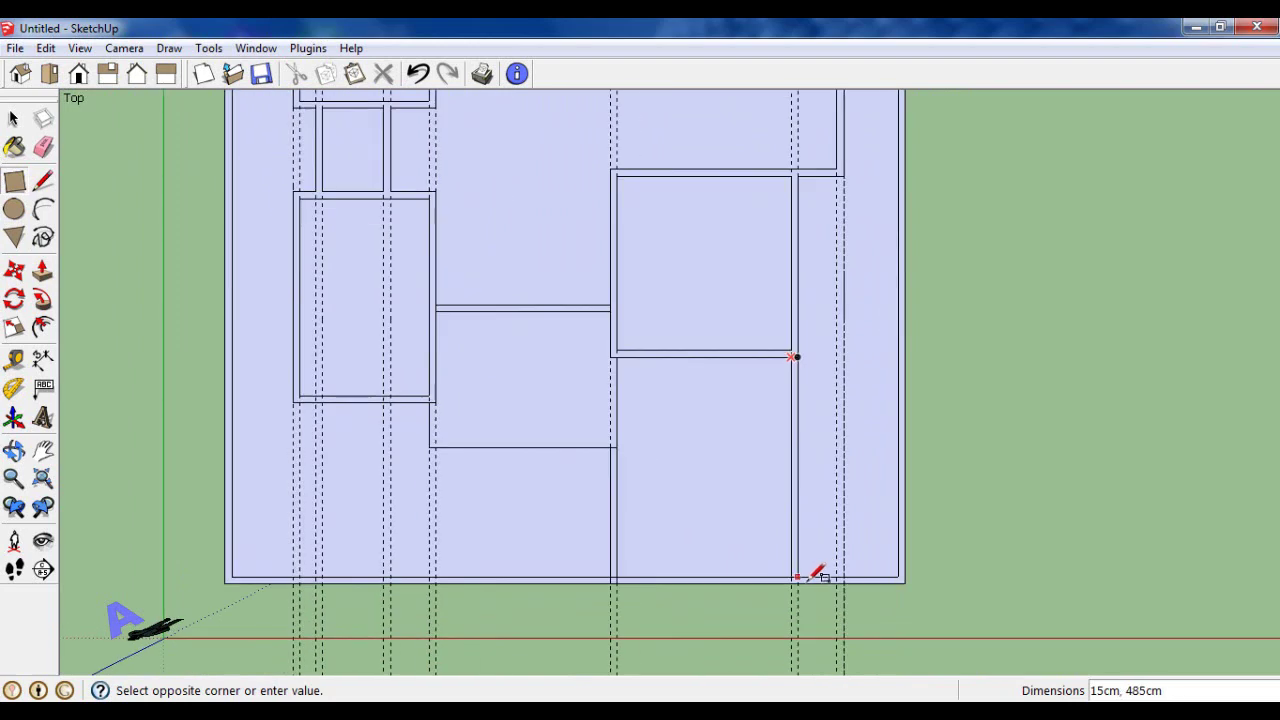
scroll(815, 578, up, 1)
click(806, 579)
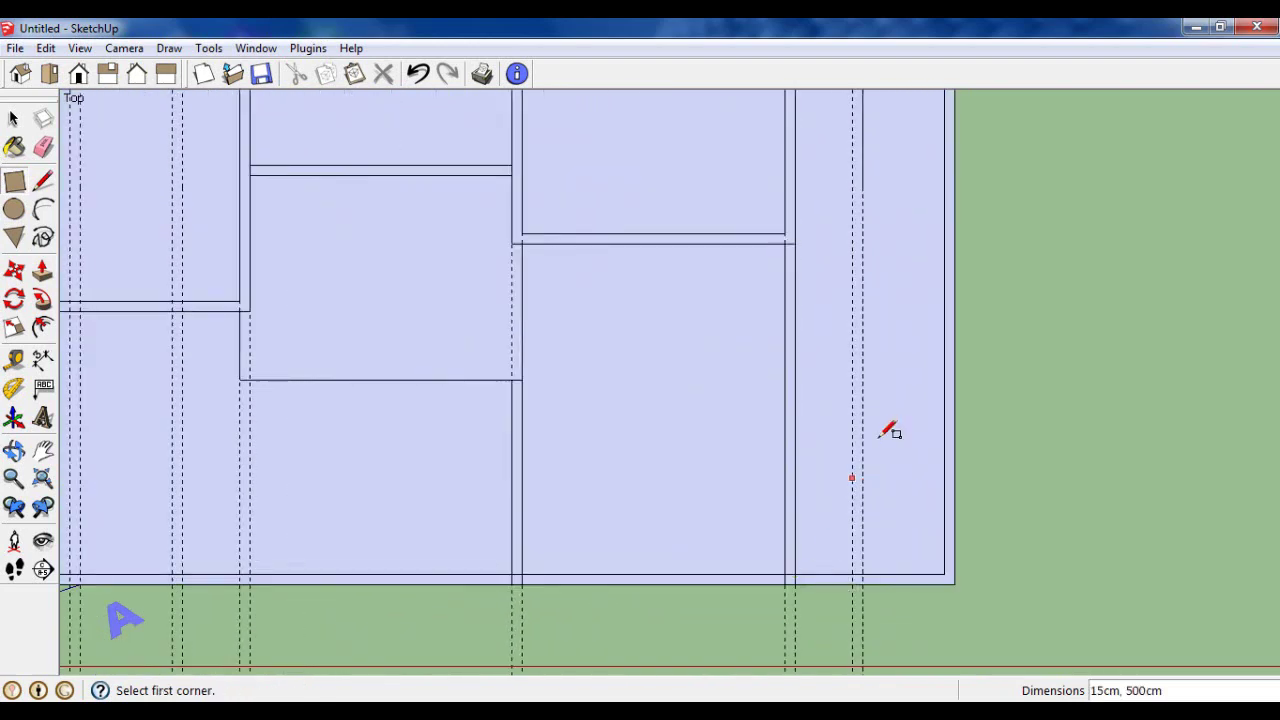
scroll(886, 452, down, 1)
scroll(886, 455, down, 1)
scroll(886, 456, down, 1)
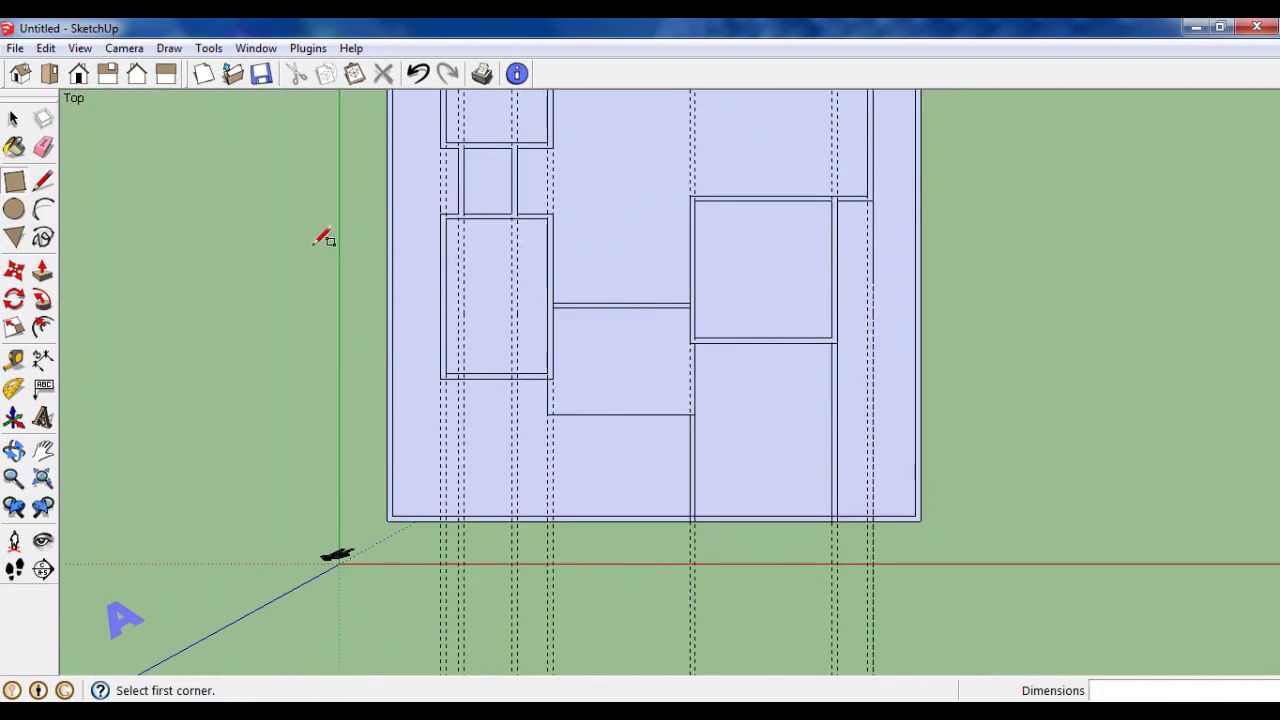
click(43, 147)
scroll(762, 346, down, 1)
Erase the remaining vertical guide lines, leaving only the double-line wall outlines.
scroll(760, 348, down, 2)
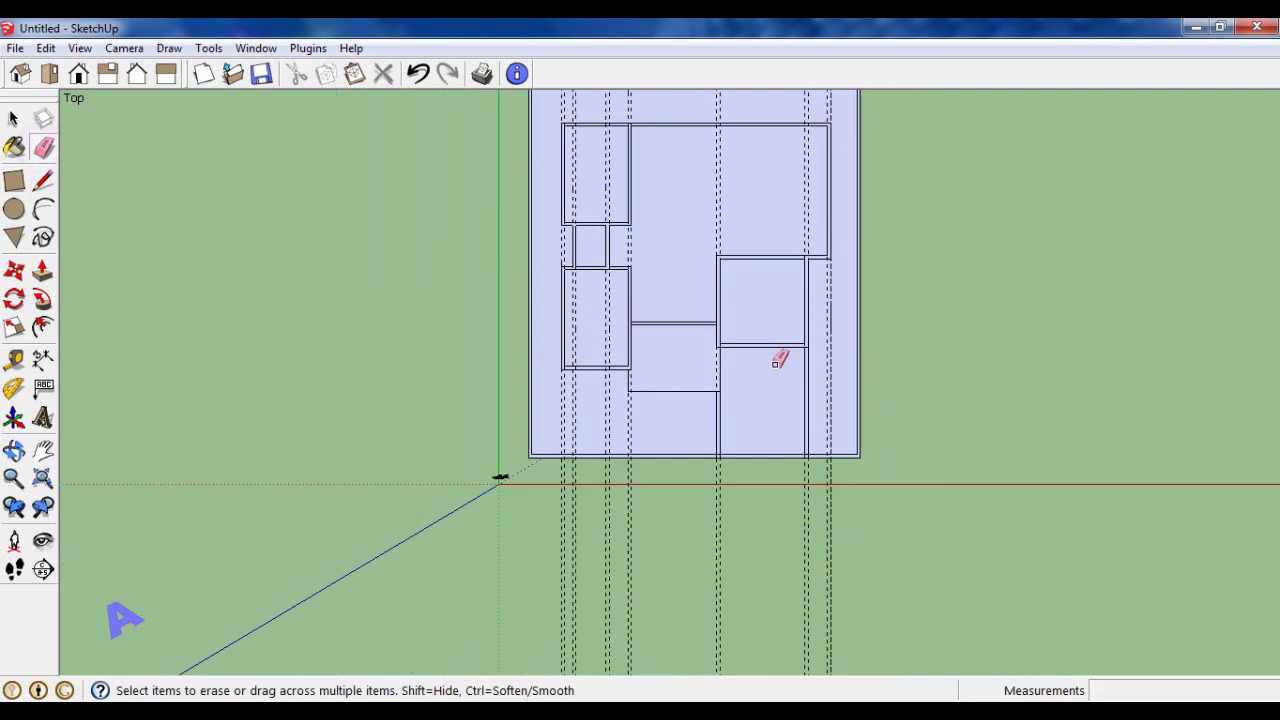
drag(847, 545, 787, 546)
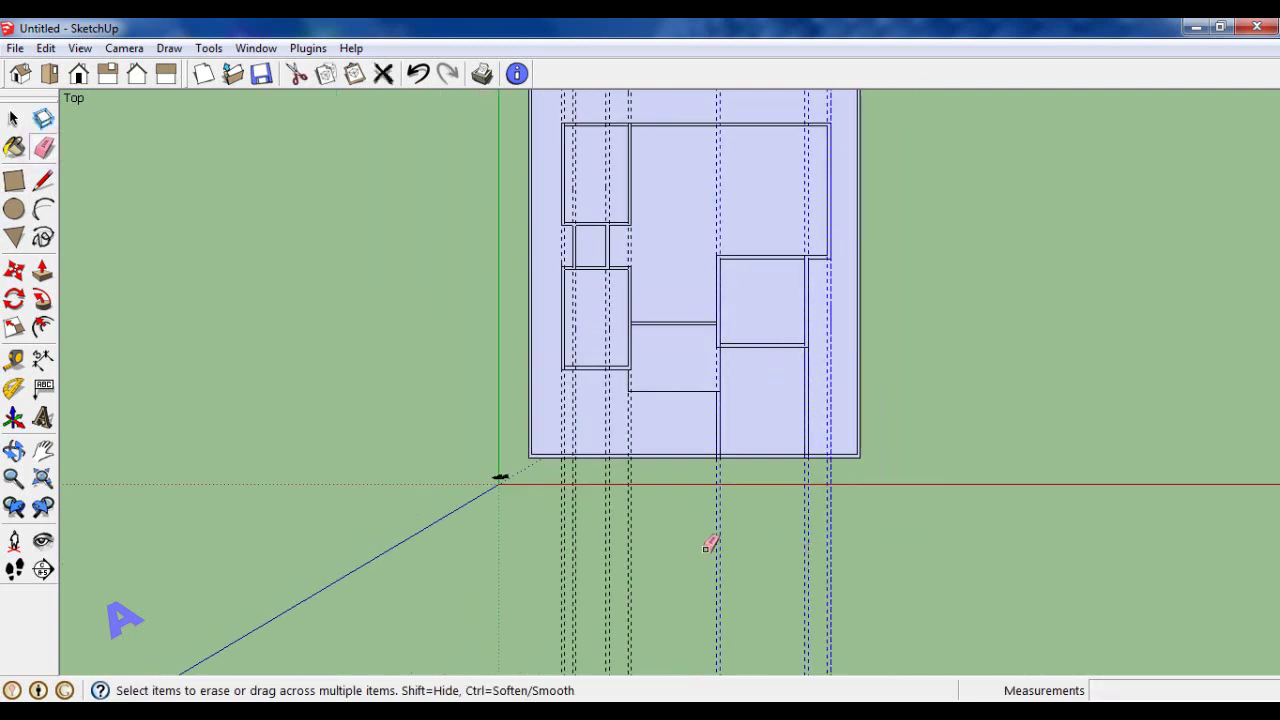
drag(563, 540, 560, 537)
scroll(760, 570, down, 1)
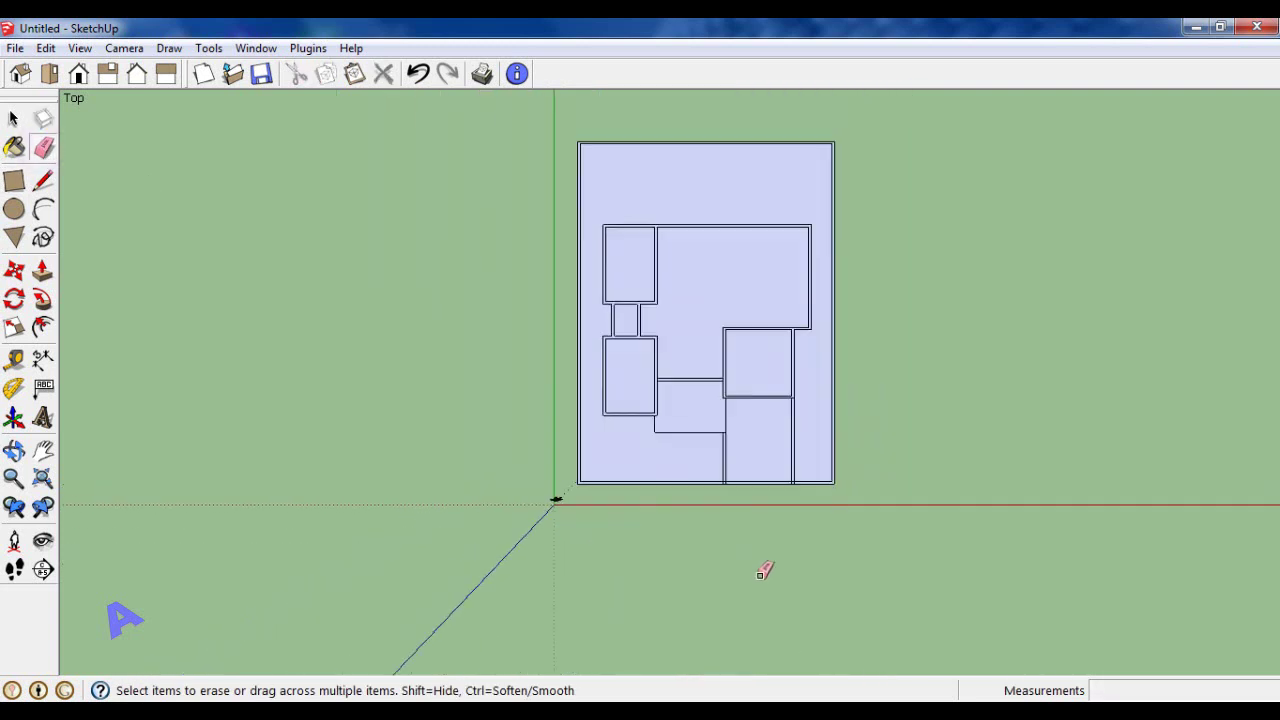
scroll(749, 346, up, 1)
scroll(750, 348, up, 1)
scroll(750, 348, up, 1)
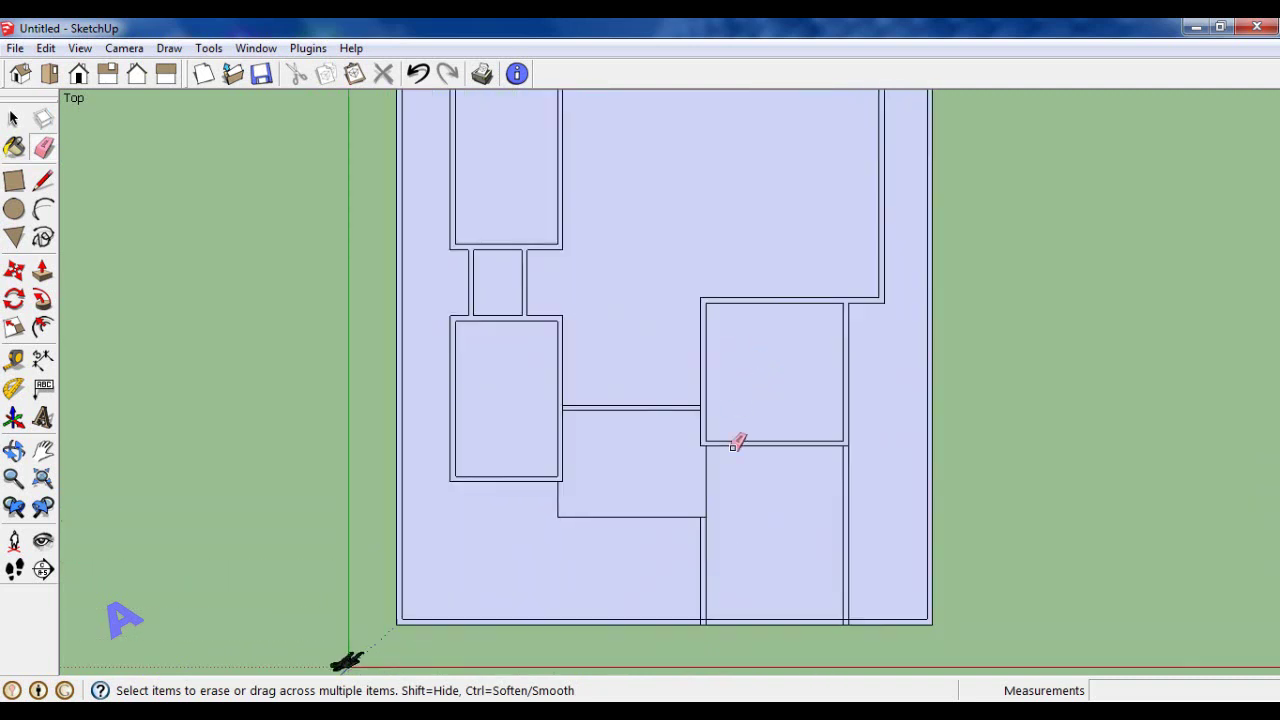
scroll(742, 532, down, 1)
scroll(741, 532, down, 1)
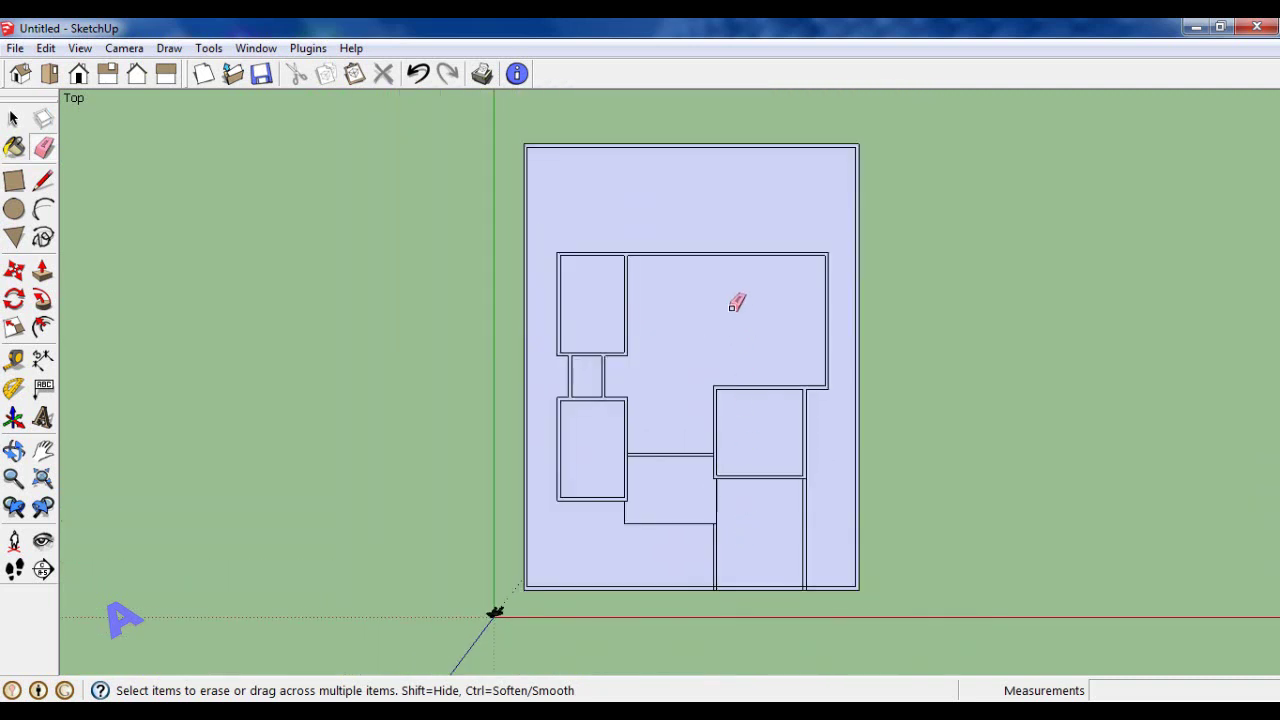
scroll(737, 299, up, 1)
scroll(736, 302, up, 1)
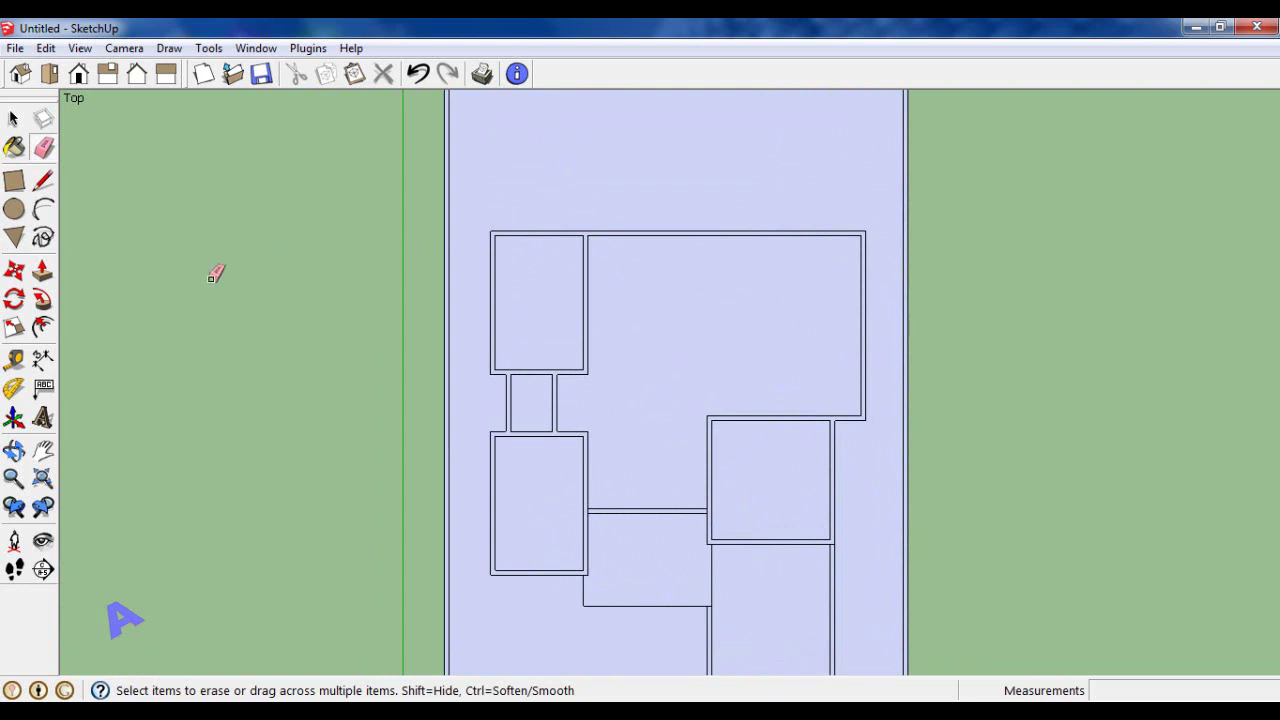
Start a Tape Measure measurement from the top-left room's wall edge.
click(14, 358)
scroll(605, 243, up, 1)
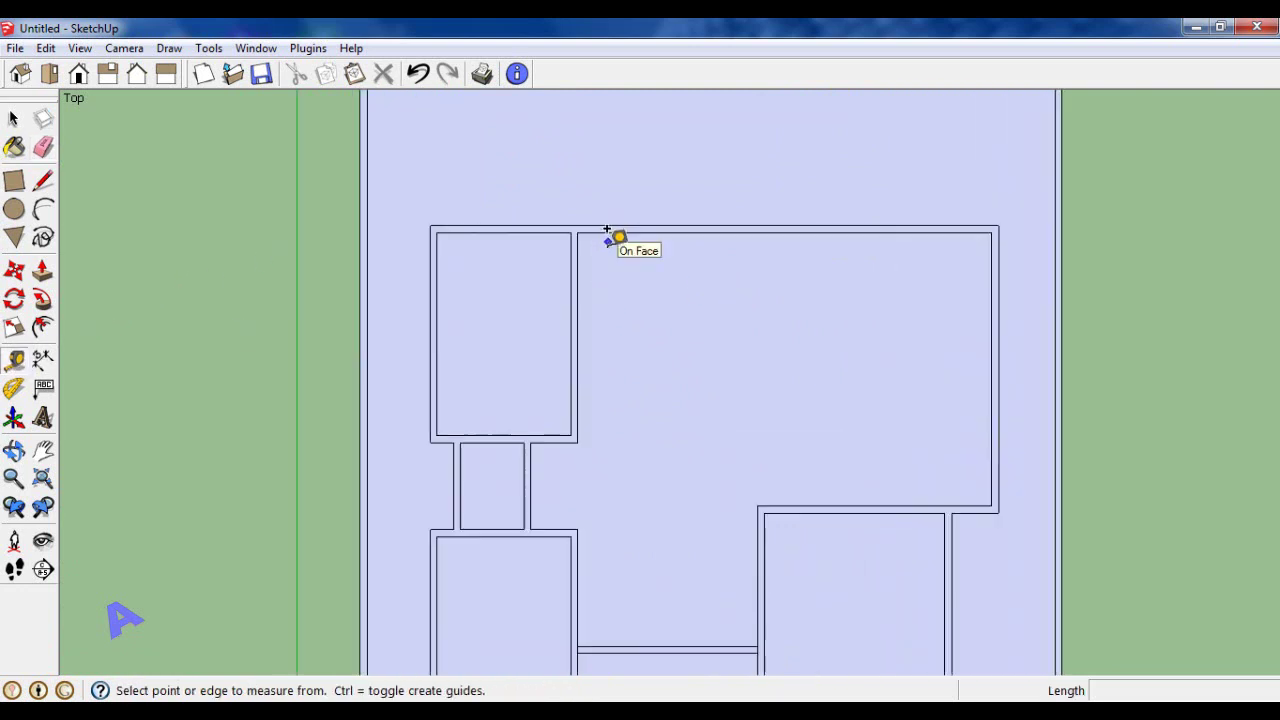
scroll(609, 236, up, 1)
click(557, 290)
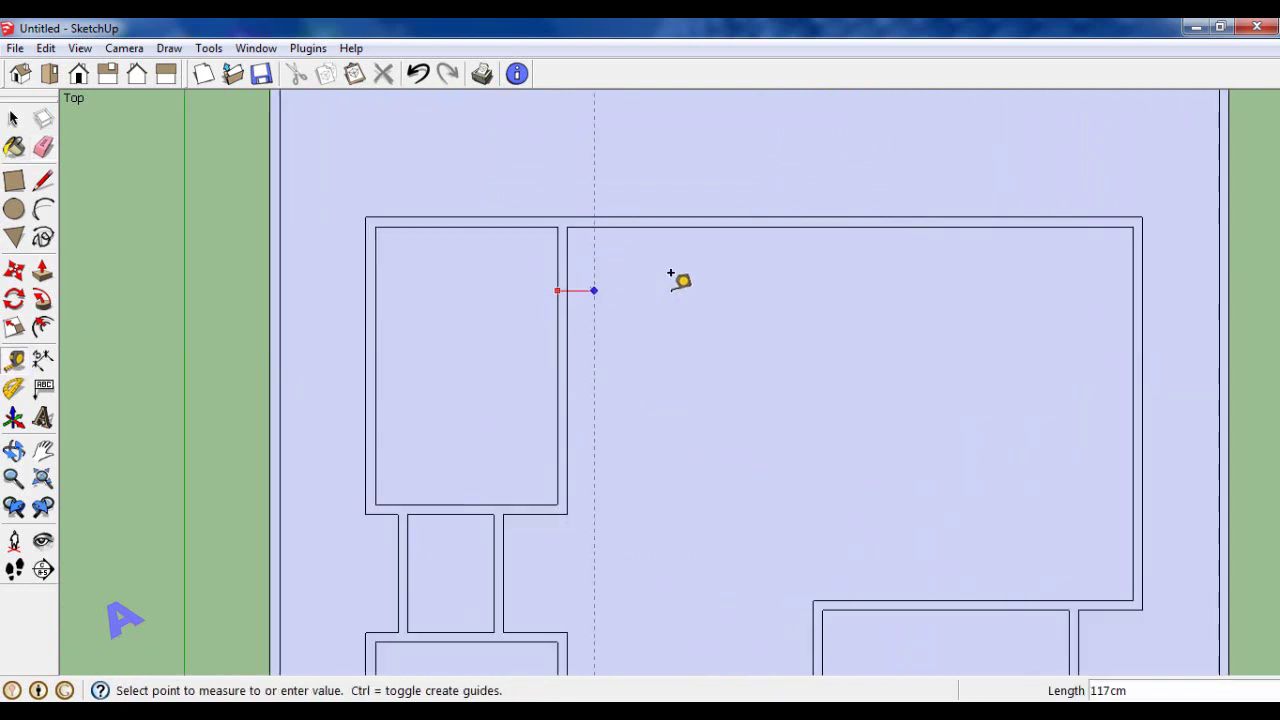
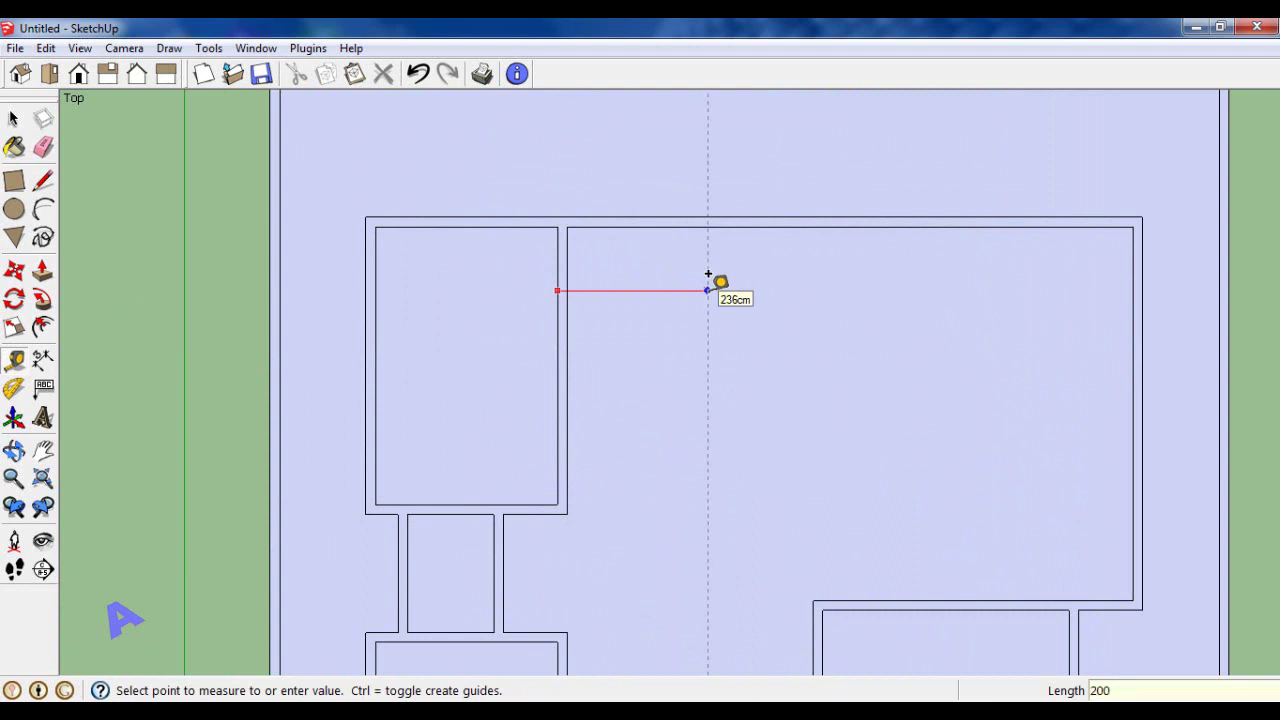
Place a vertical guide 200 from the wall and a second one 15 beyond it.
key(Return)
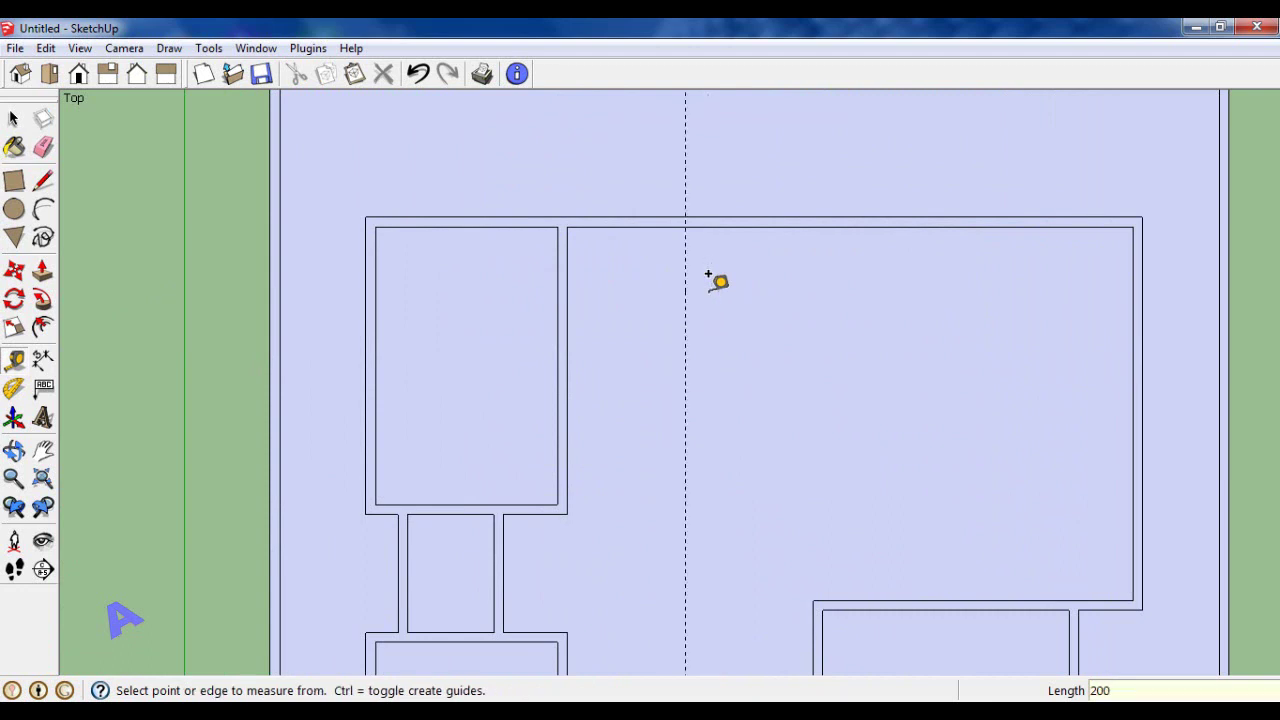
scroll(730, 225, down, 1)
scroll(730, 230, down, 1)
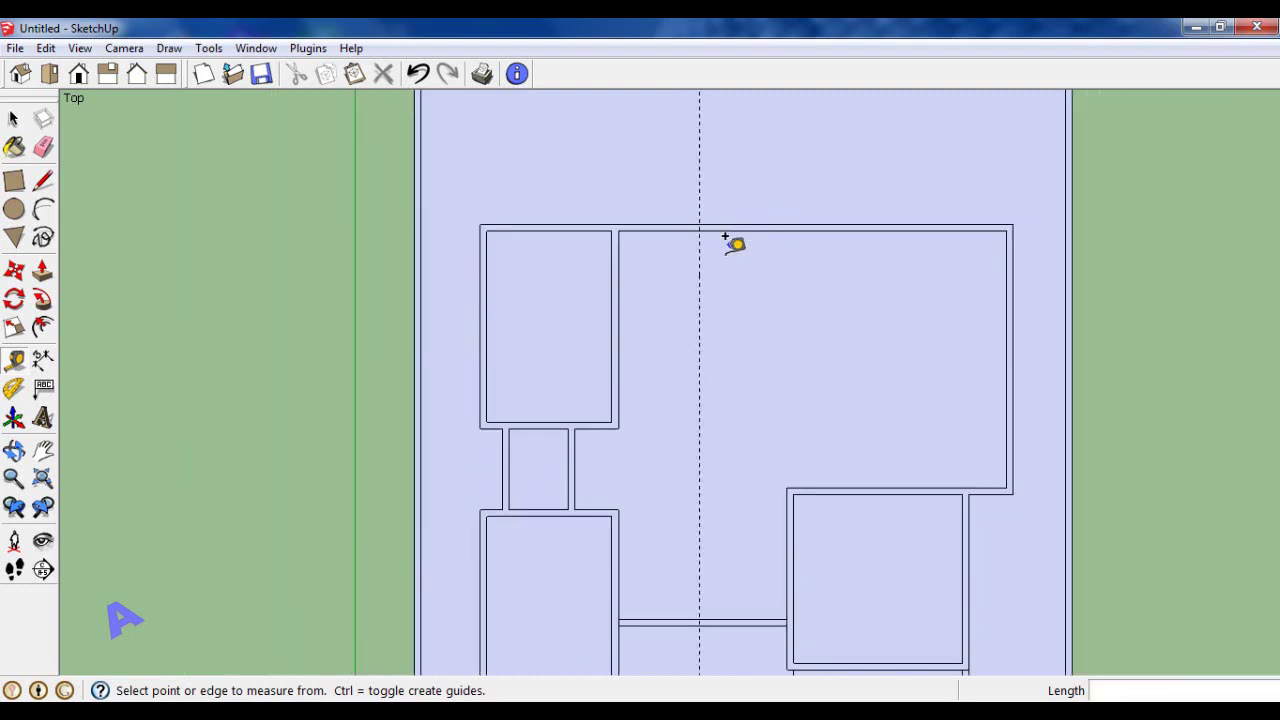
scroll(728, 245, up, 2)
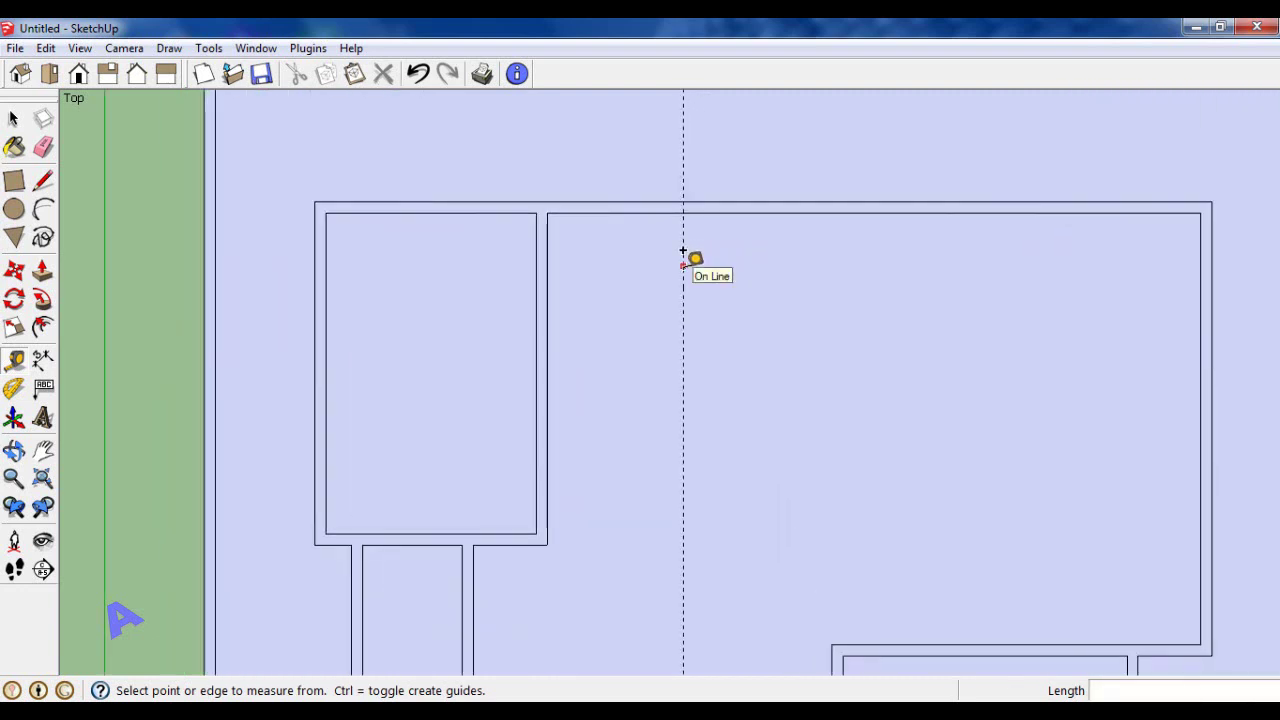
click(683, 265)
text(15)
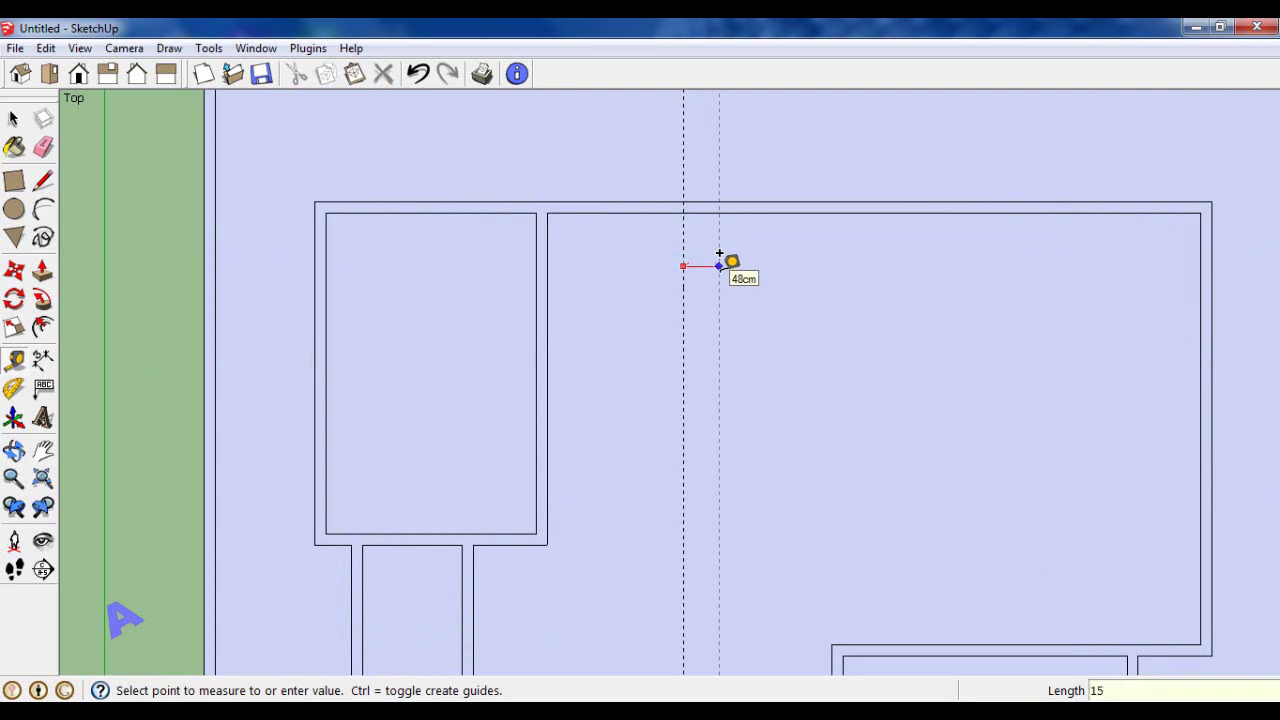
key(Return)
scroll(720, 257, down, 1)
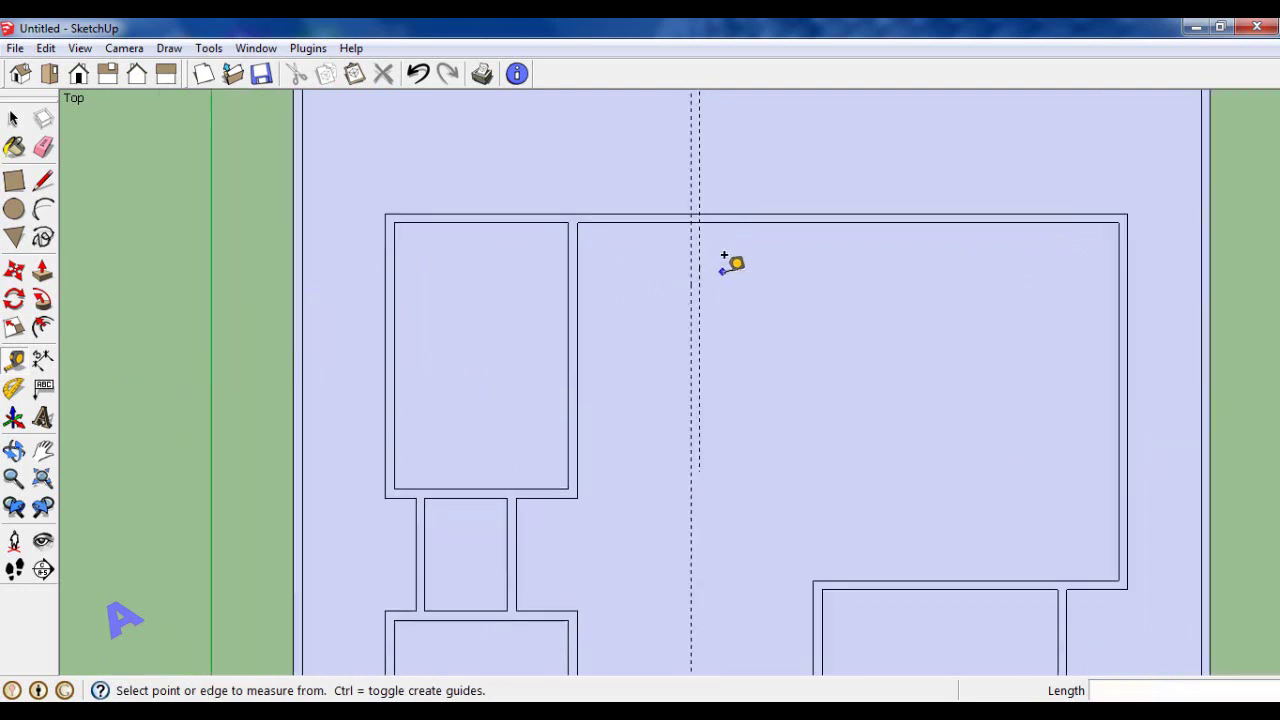
scroll(722, 258, down, 1)
scroll(726, 260, down, 1)
scroll(747, 248, up, 1)
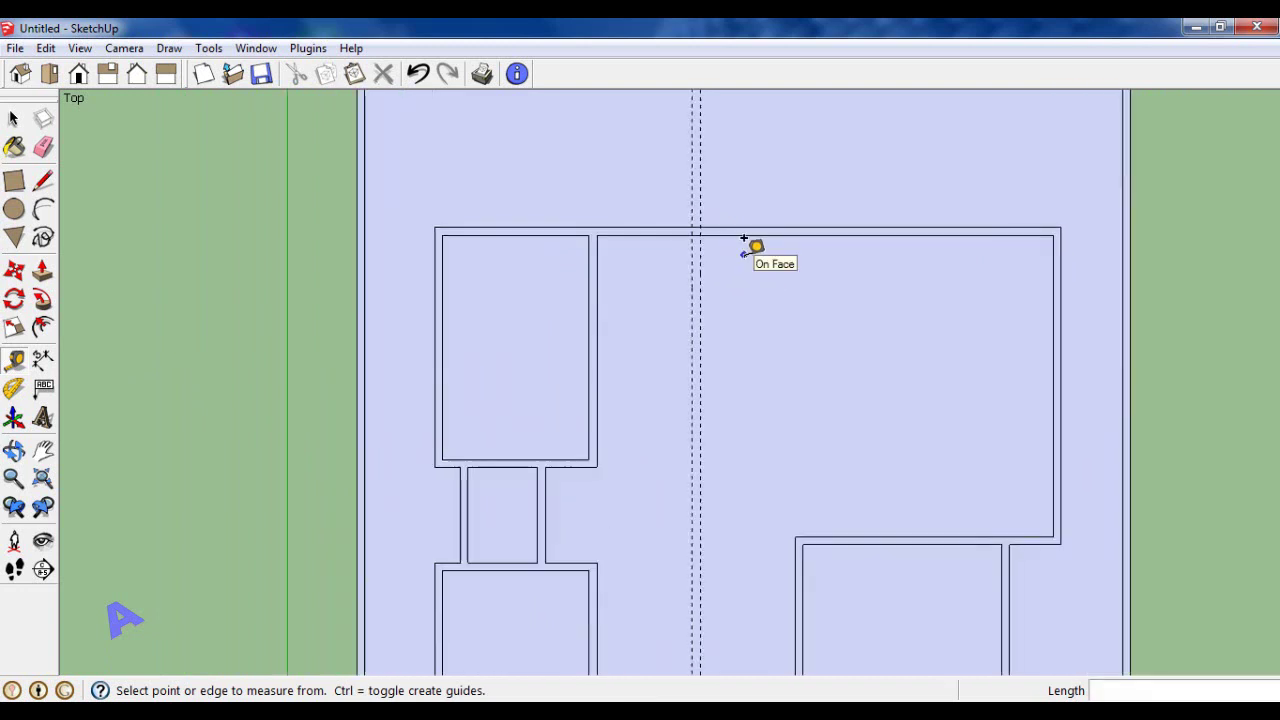
scroll(749, 246, up, 1)
Add another vertical guide 300 further right, paired with one 15 past it.
click(681, 283)
text(300)
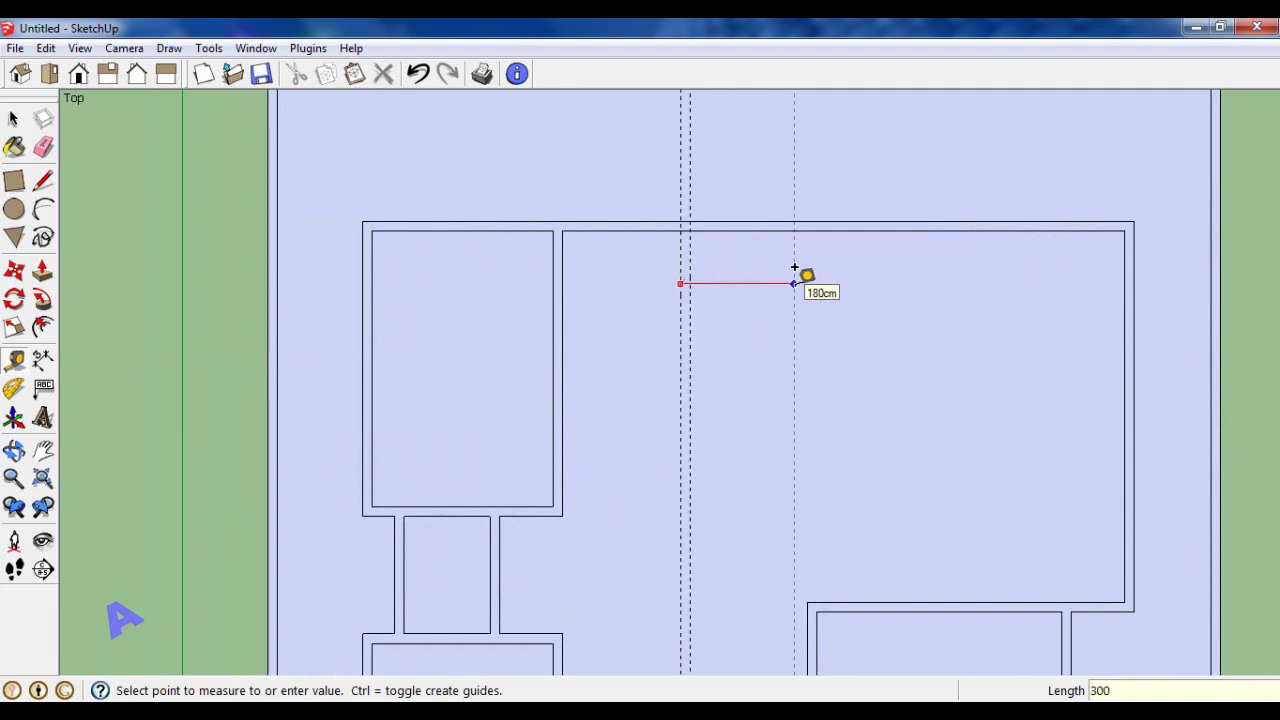
key(Return)
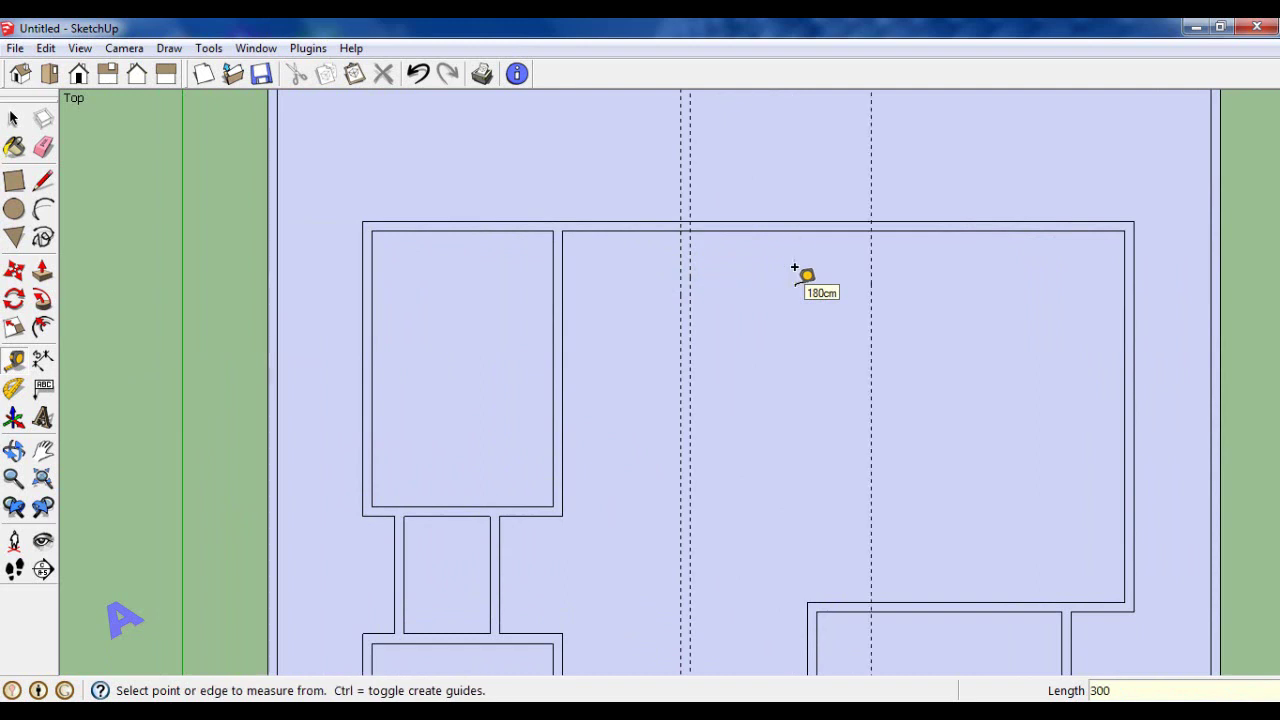
scroll(889, 263, up, 1)
scroll(894, 266, up, 1)
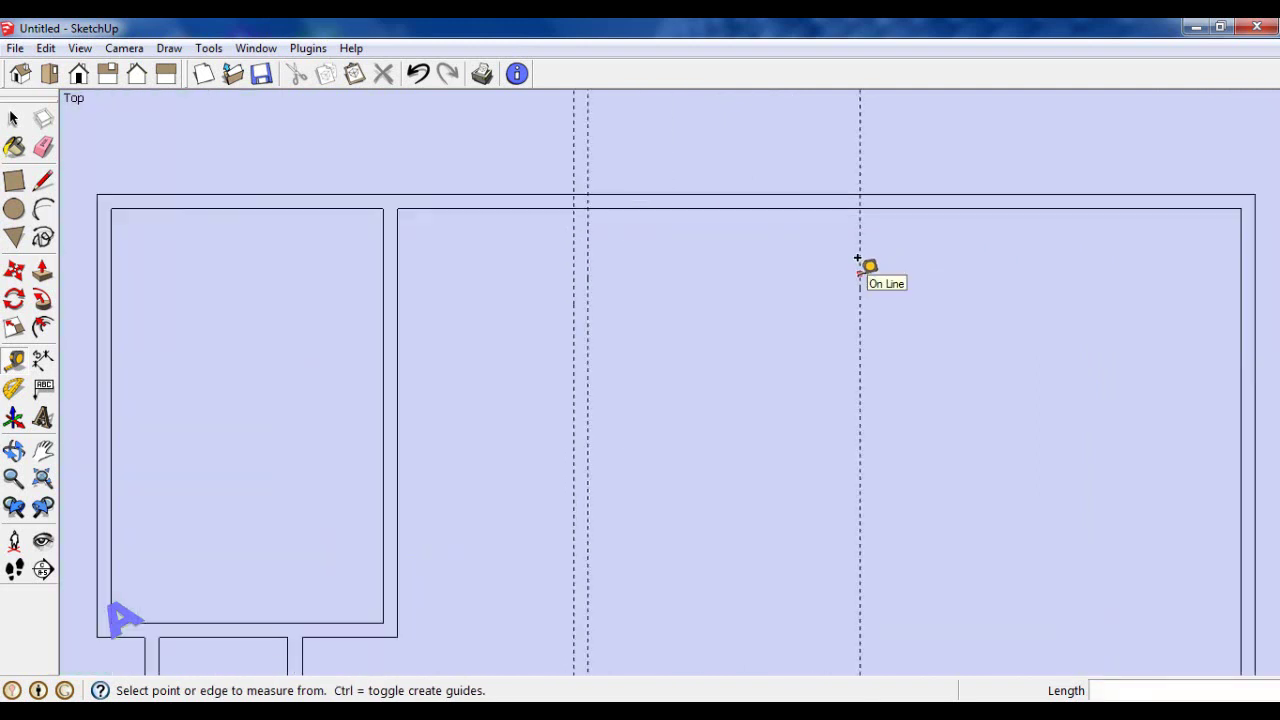
click(859, 272)
text(15)
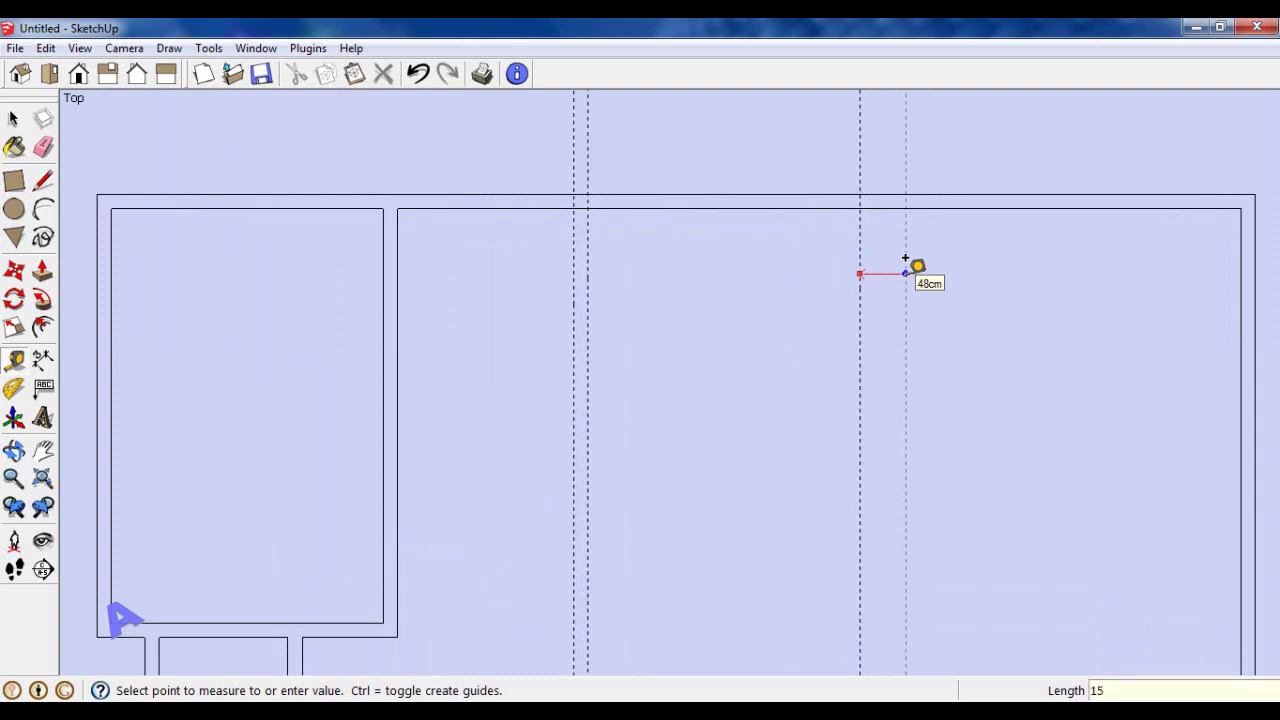
key(Return)
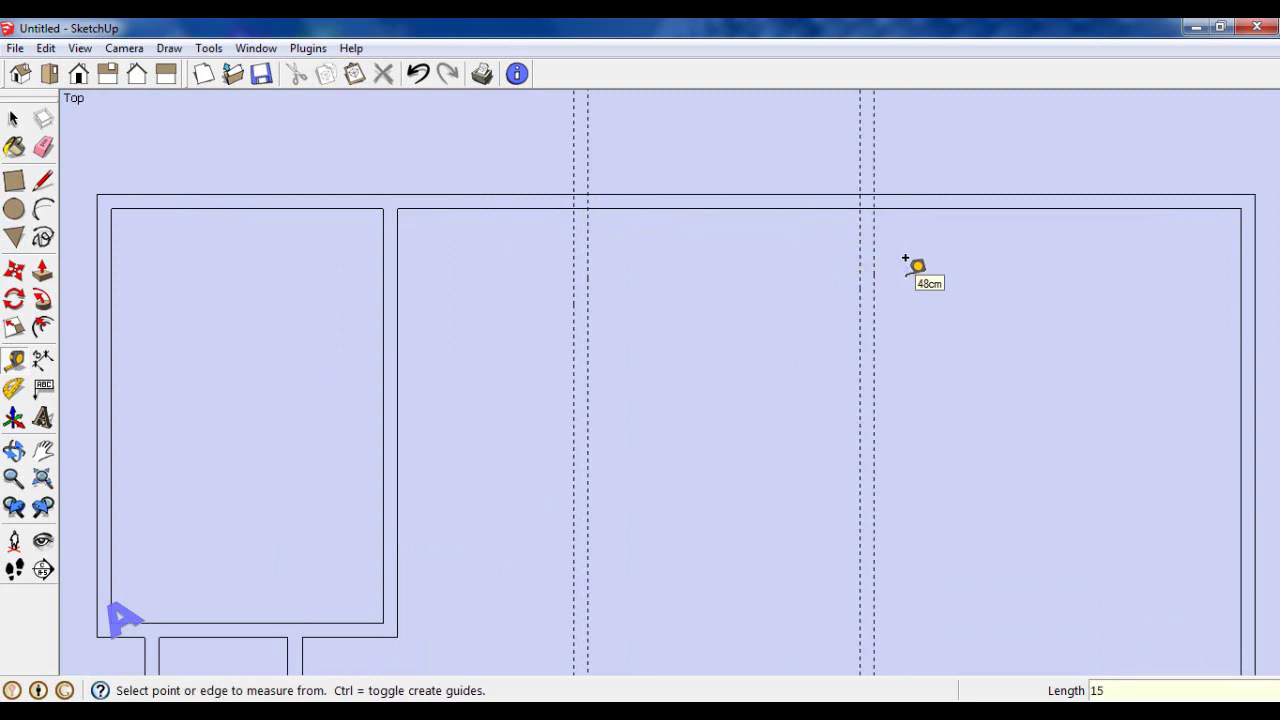
scroll(906, 262, down, 1)
scroll(905, 263, down, 1)
scroll(903, 264, down, 1)
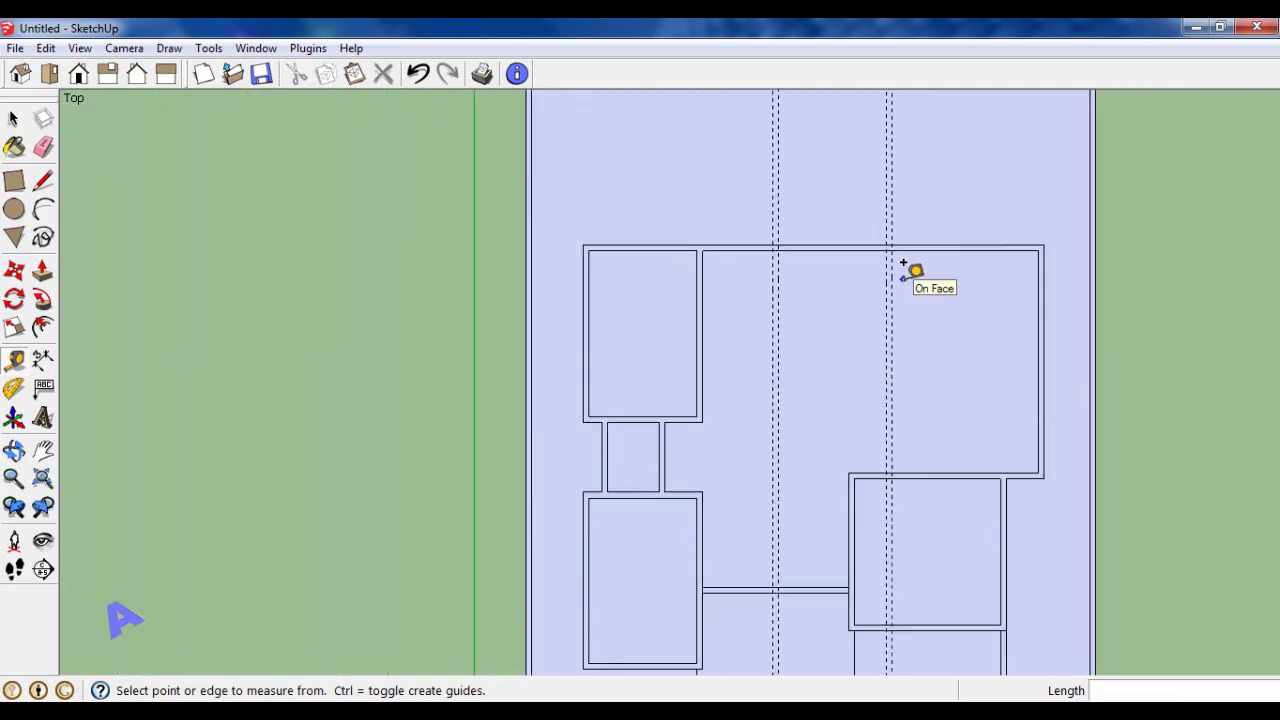
scroll(903, 264, down, 1)
scroll(903, 264, down, 1)
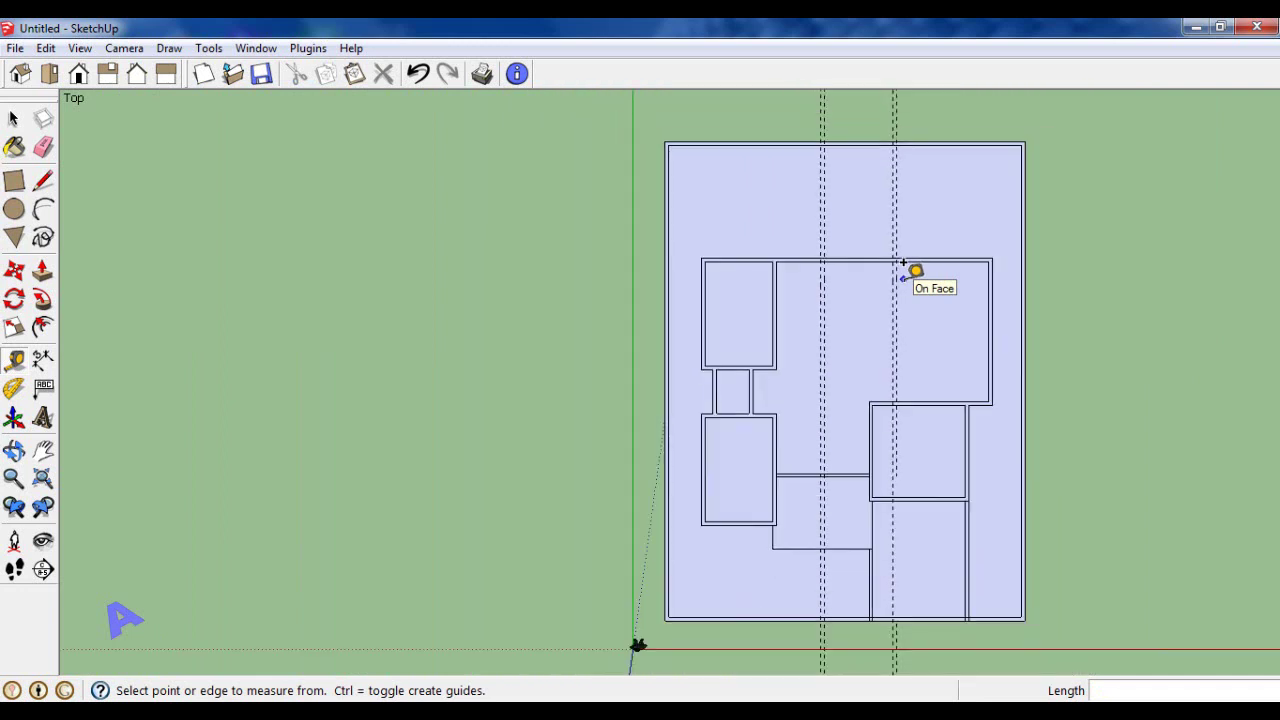
scroll(905, 266, up, 2)
scroll(900, 268, up, 1)
scroll(892, 270, up, 2)
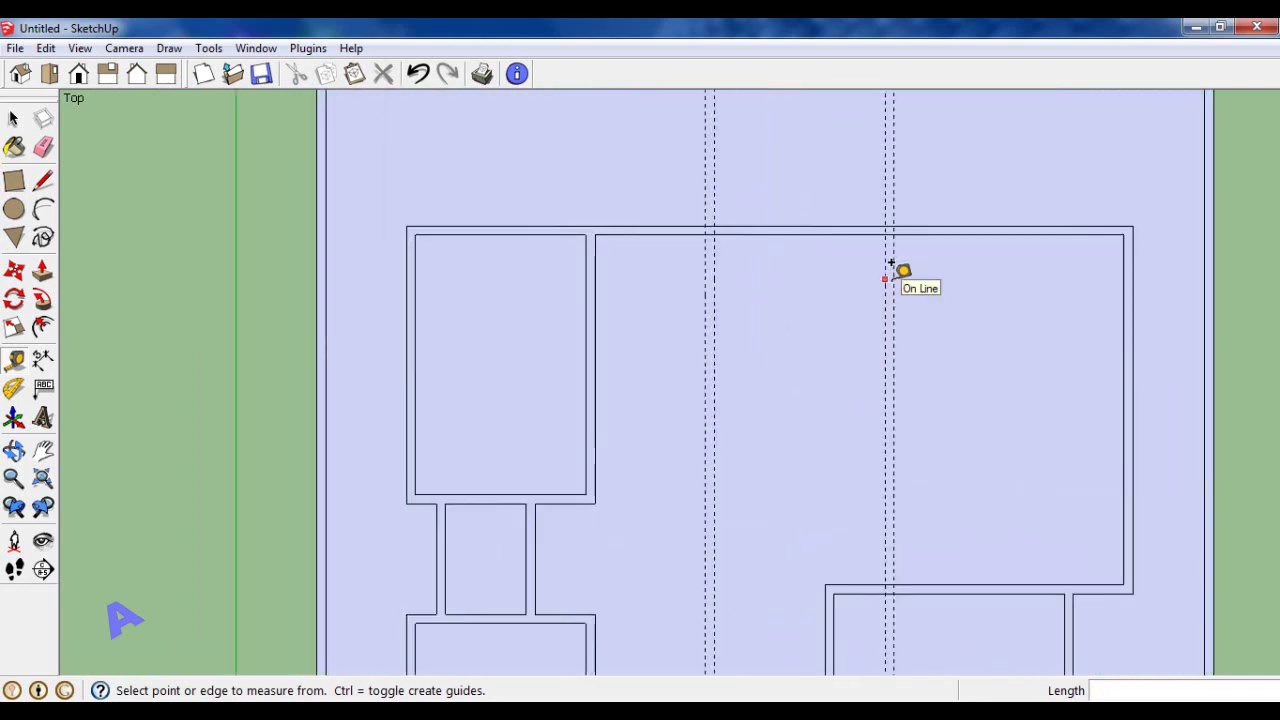
Place horizontal guides 100 and a further 15 below the top wall.
click(839, 226)
text(100)
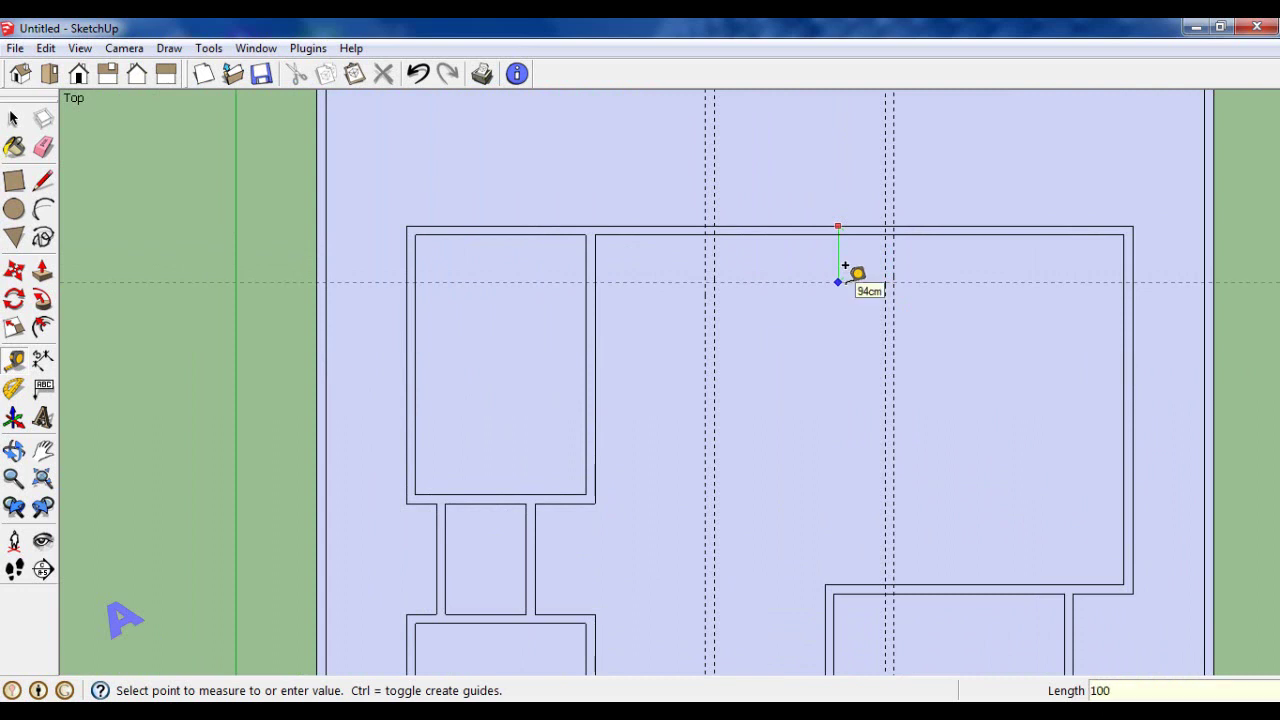
key(Return)
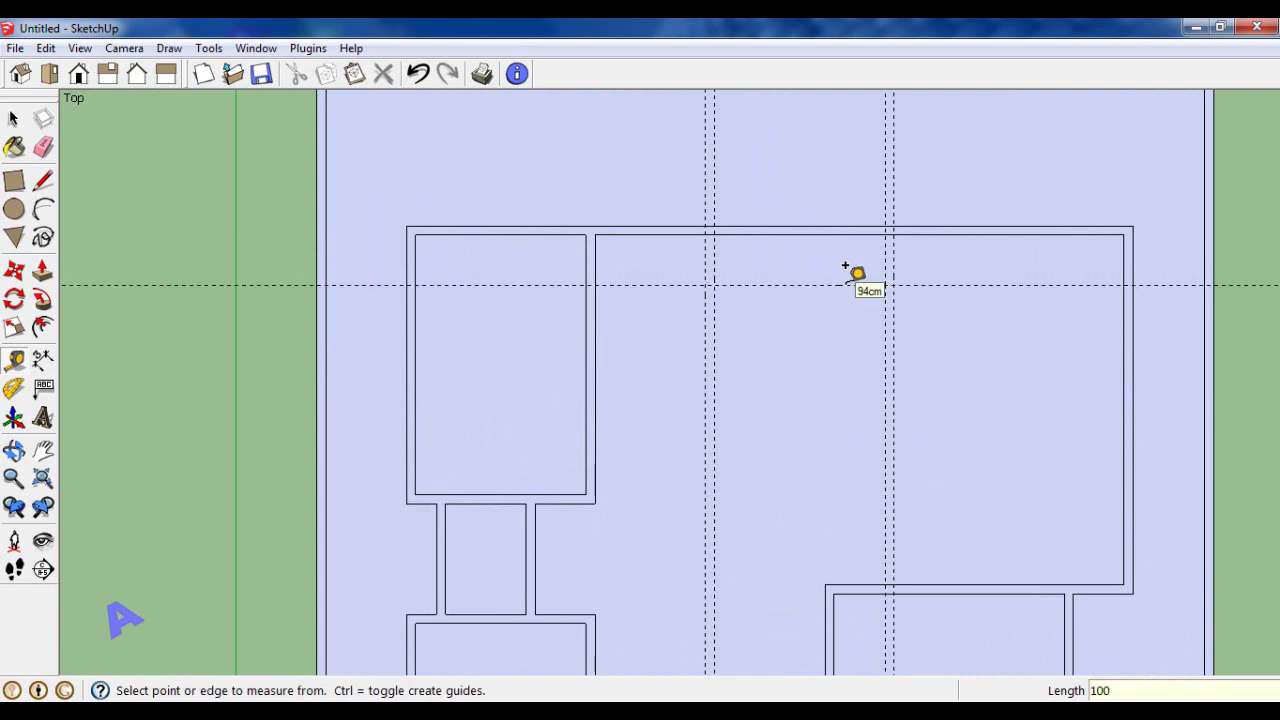
scroll(862, 315, up, 2)
scroll(868, 290, up, 1)
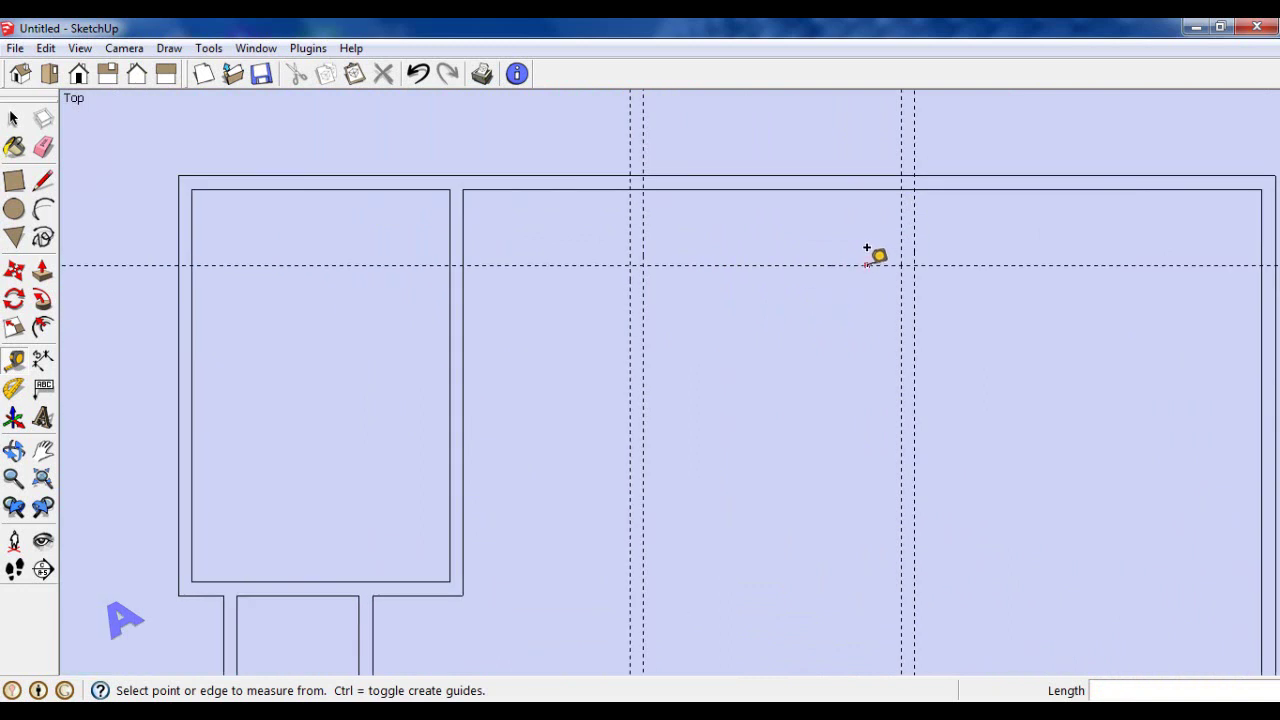
click(868, 247)
text(15)
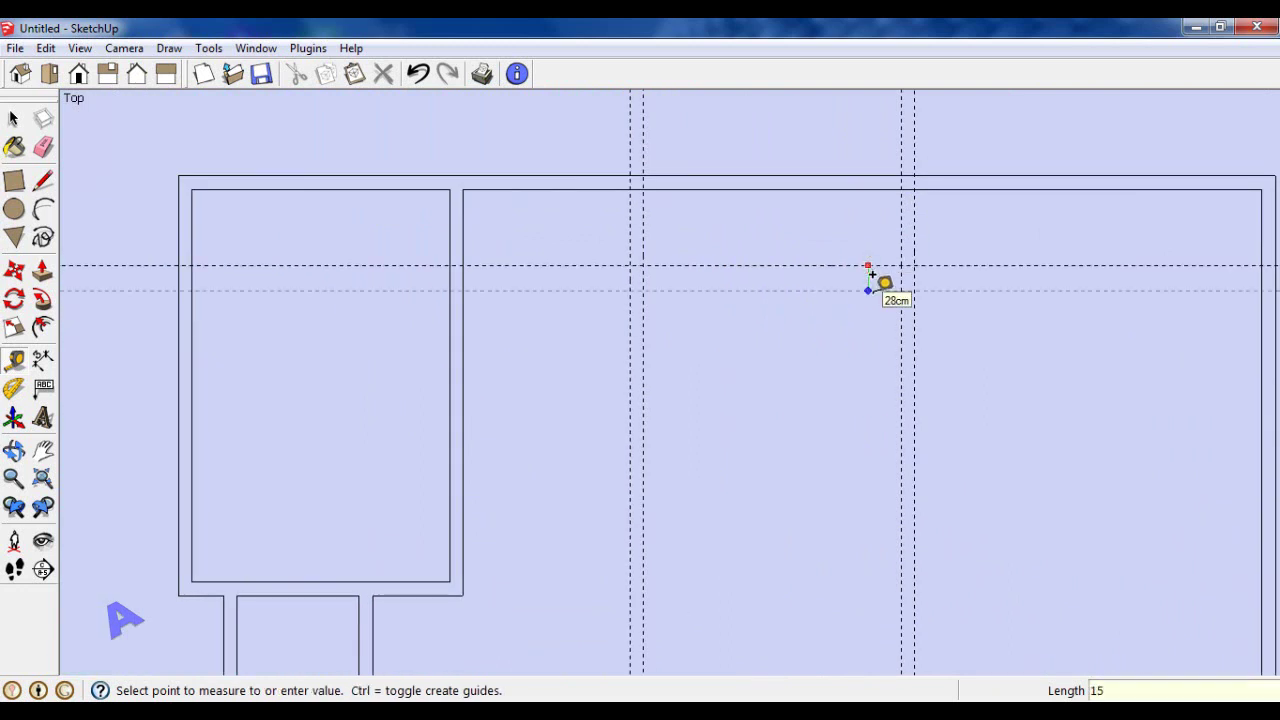
key(Return)
scroll(731, 360, down, 1)
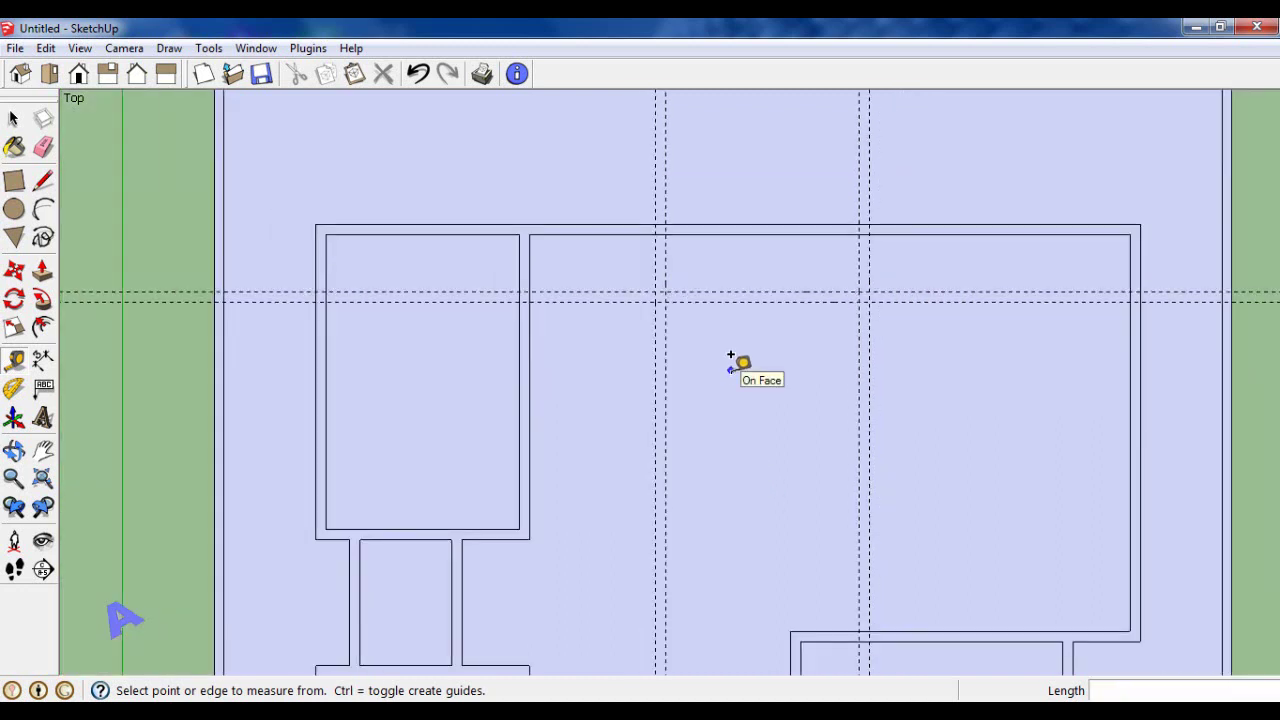
scroll(731, 360, down, 1)
scroll(731, 360, up, 1)
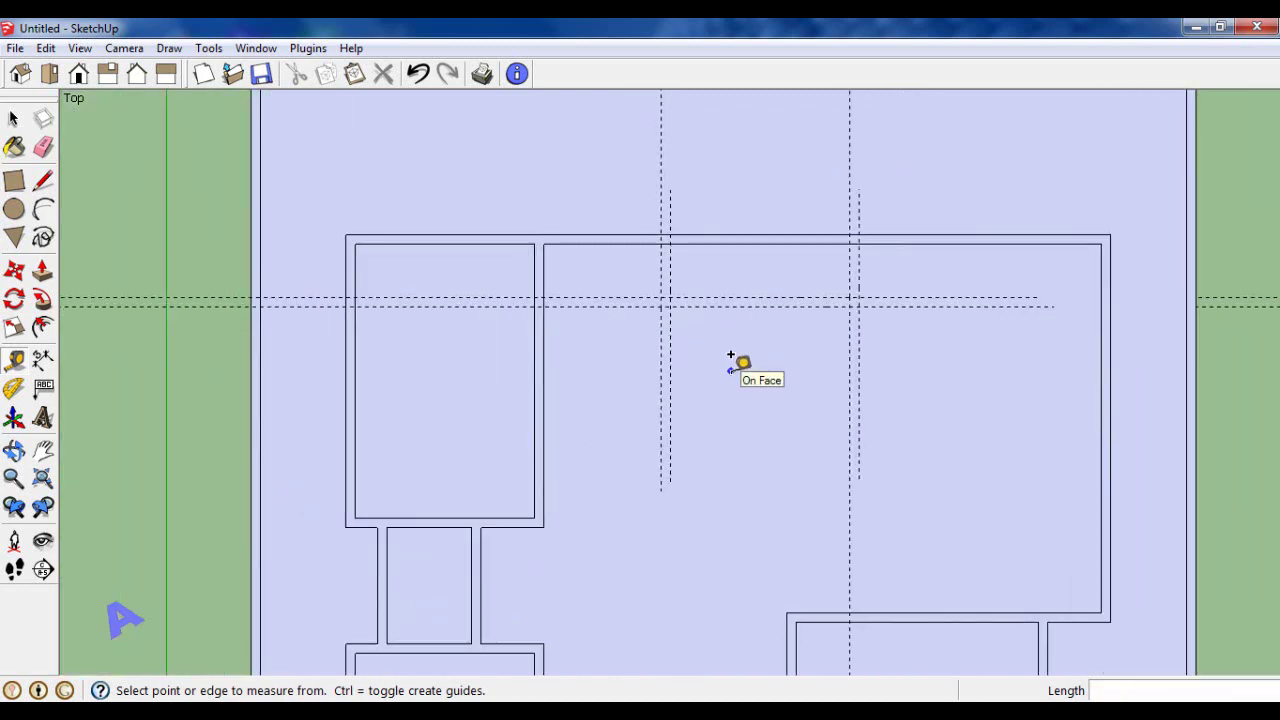
Draw a rectangle from the guide at the top wall to the guide crossing below.
click(14, 180)
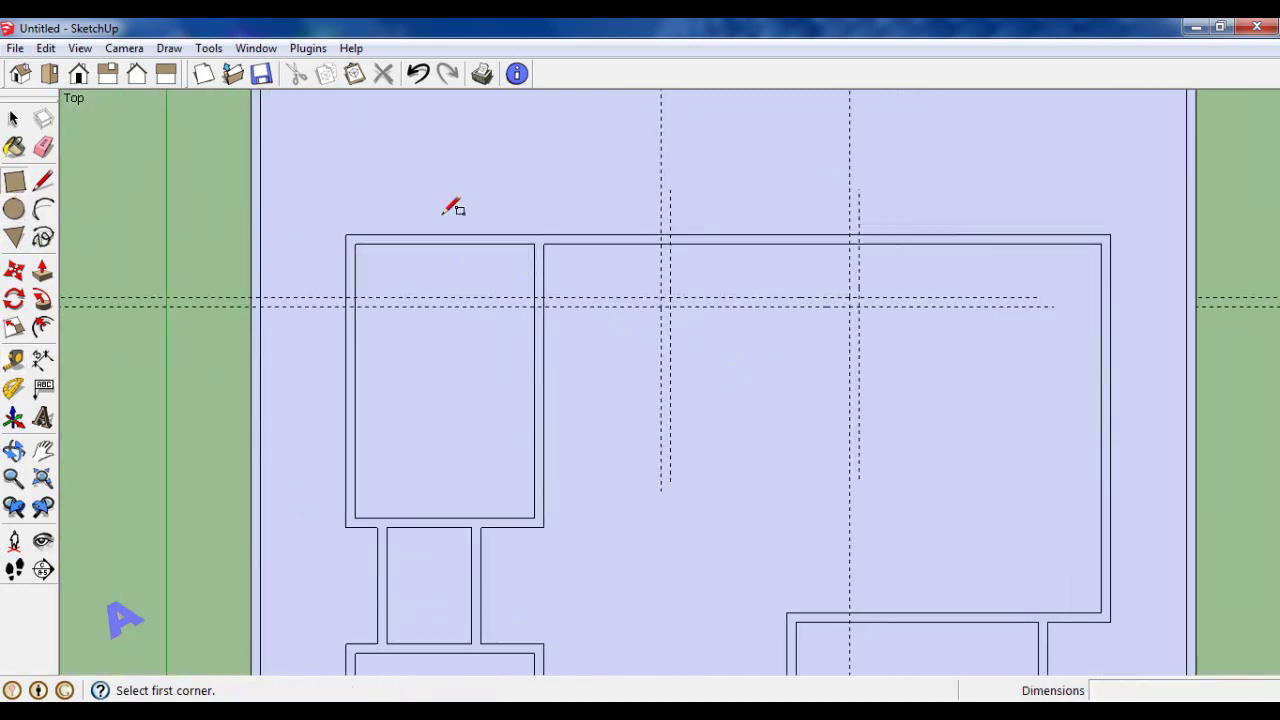
click(670, 234)
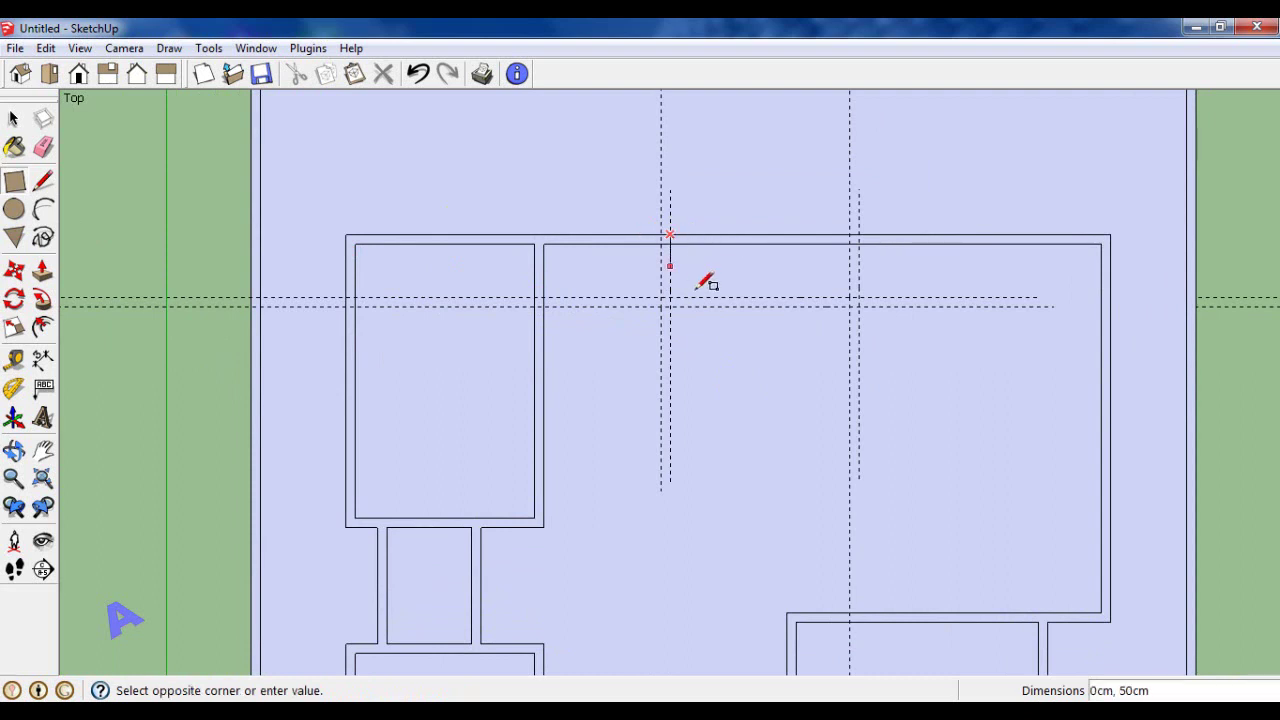
click(847, 296)
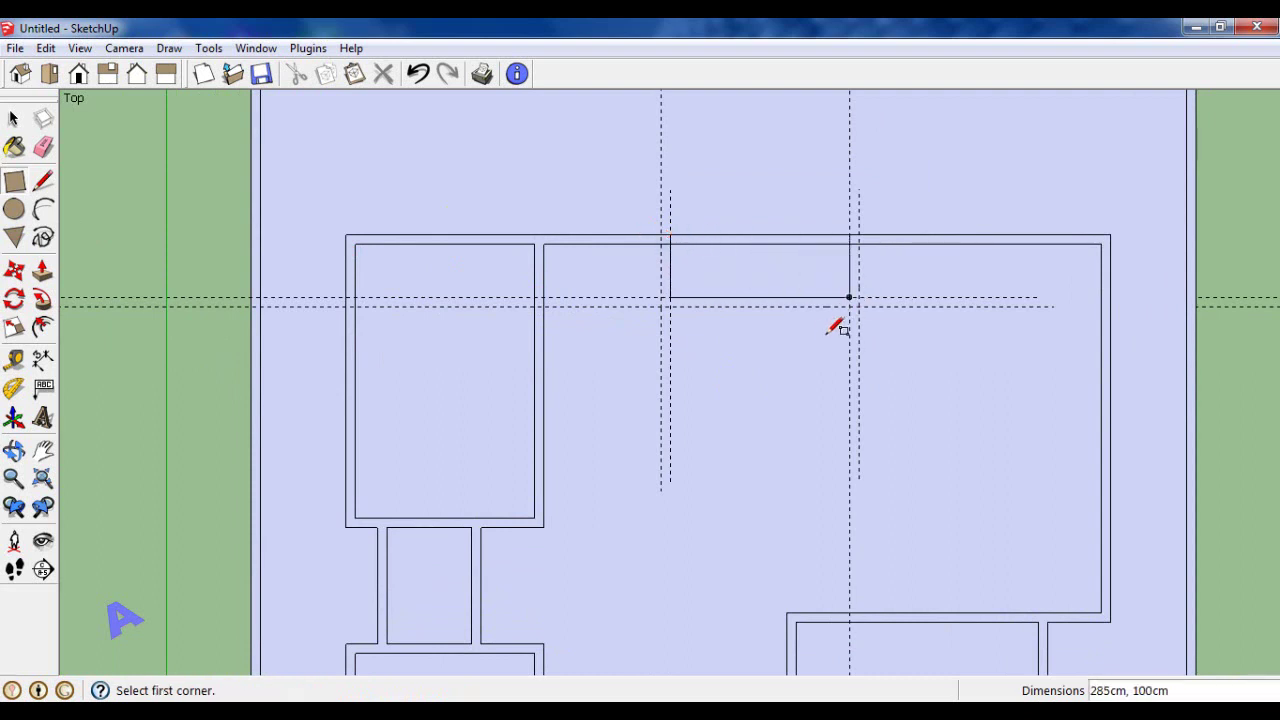
scroll(828, 336, up, 1)
scroll(830, 335, down, 1)
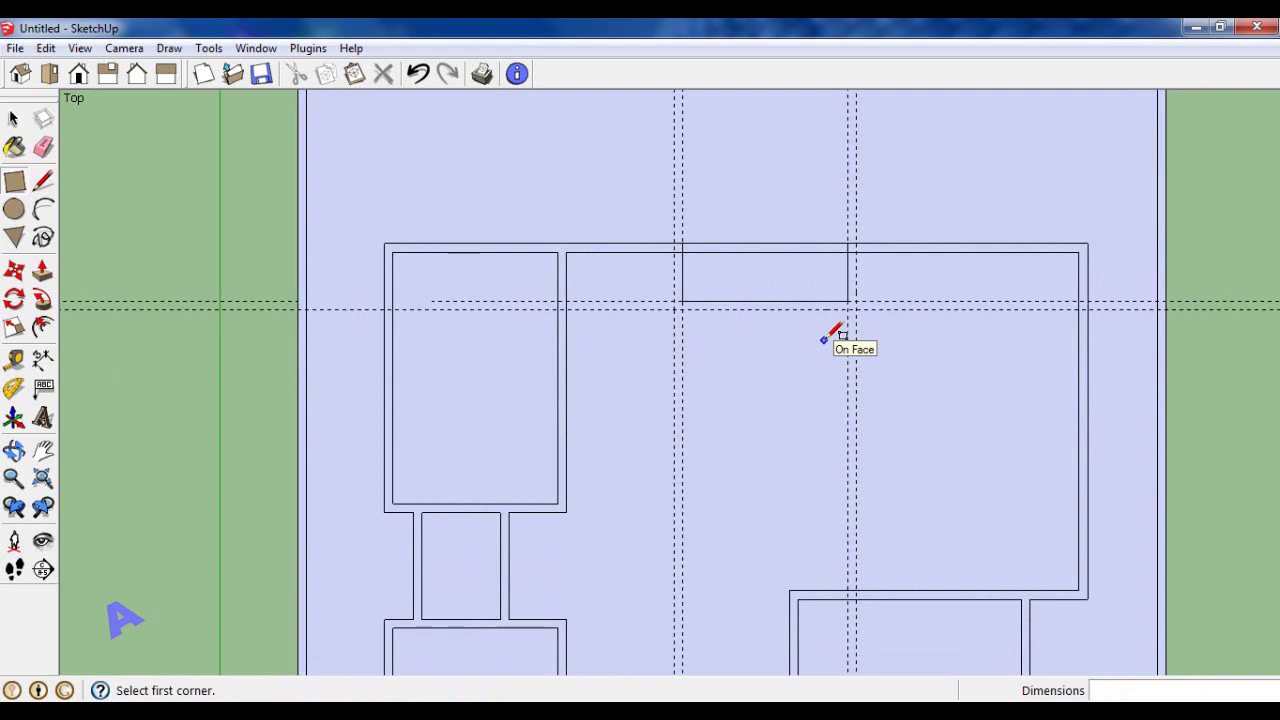
scroll(776, 333, up, 1)
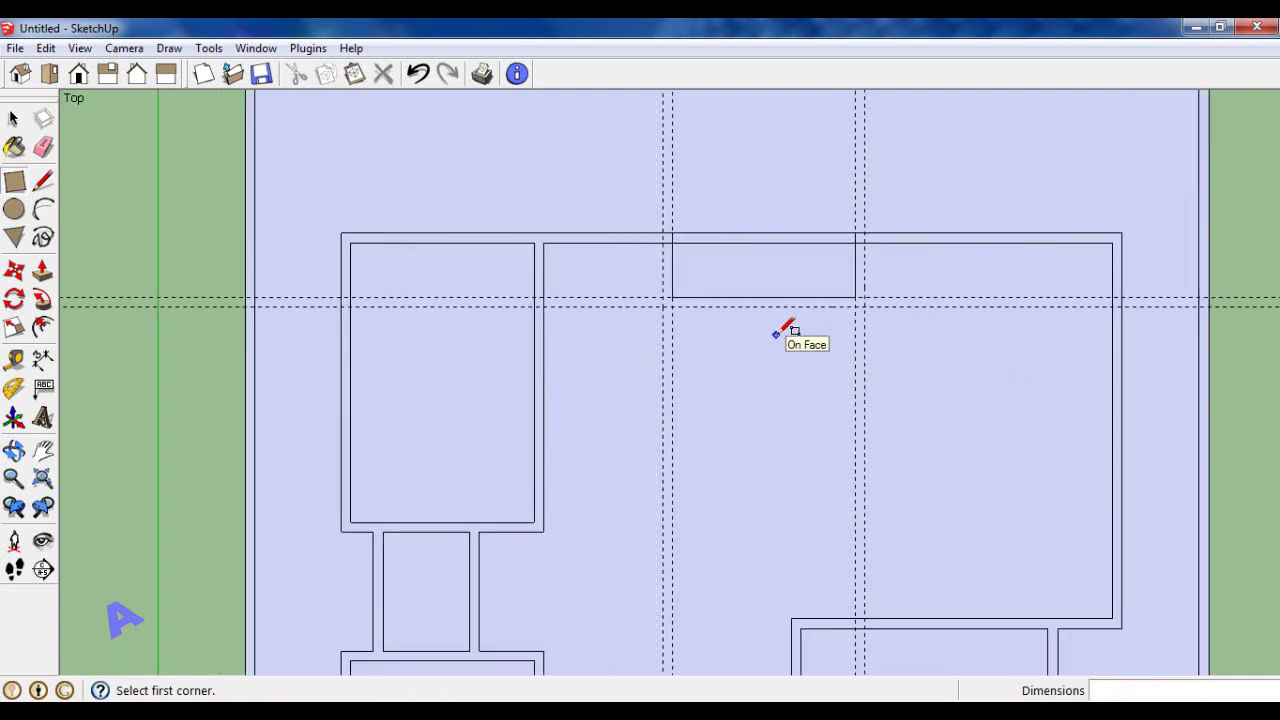
Draw lines across the guide crossings and up the right guide to close the opening.
click(43, 181)
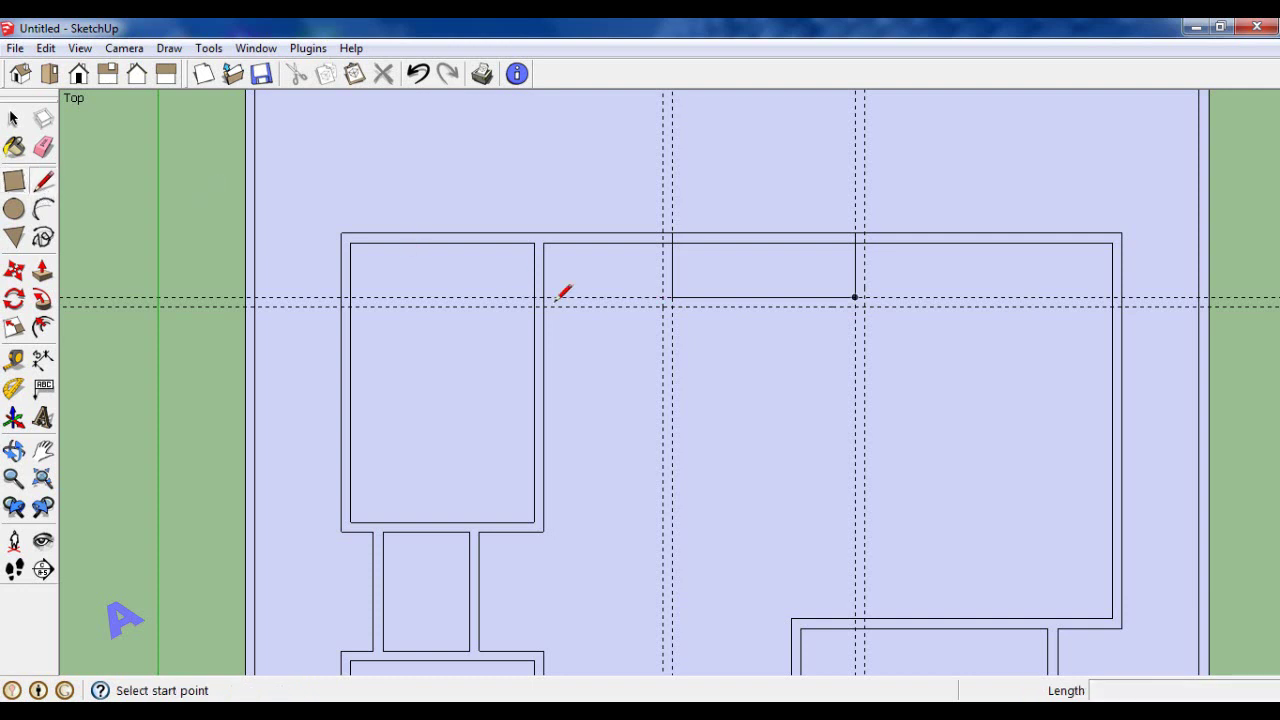
click(672, 305)
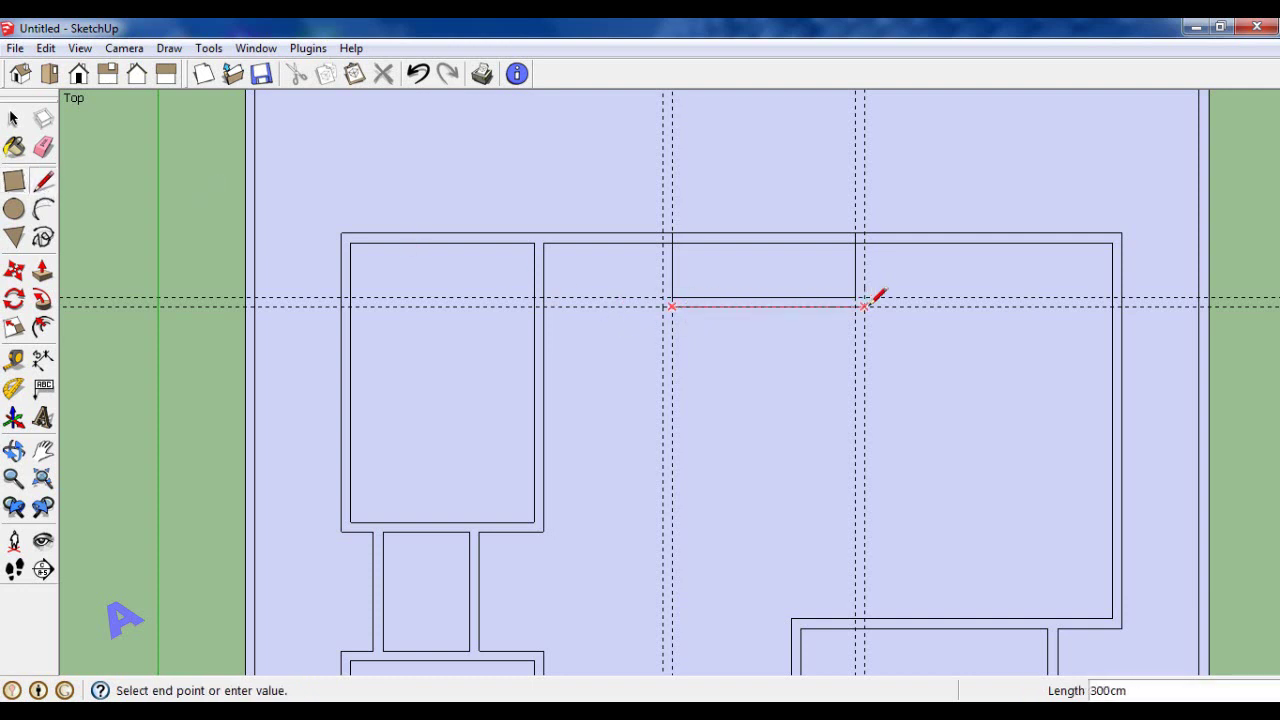
click(864, 306)
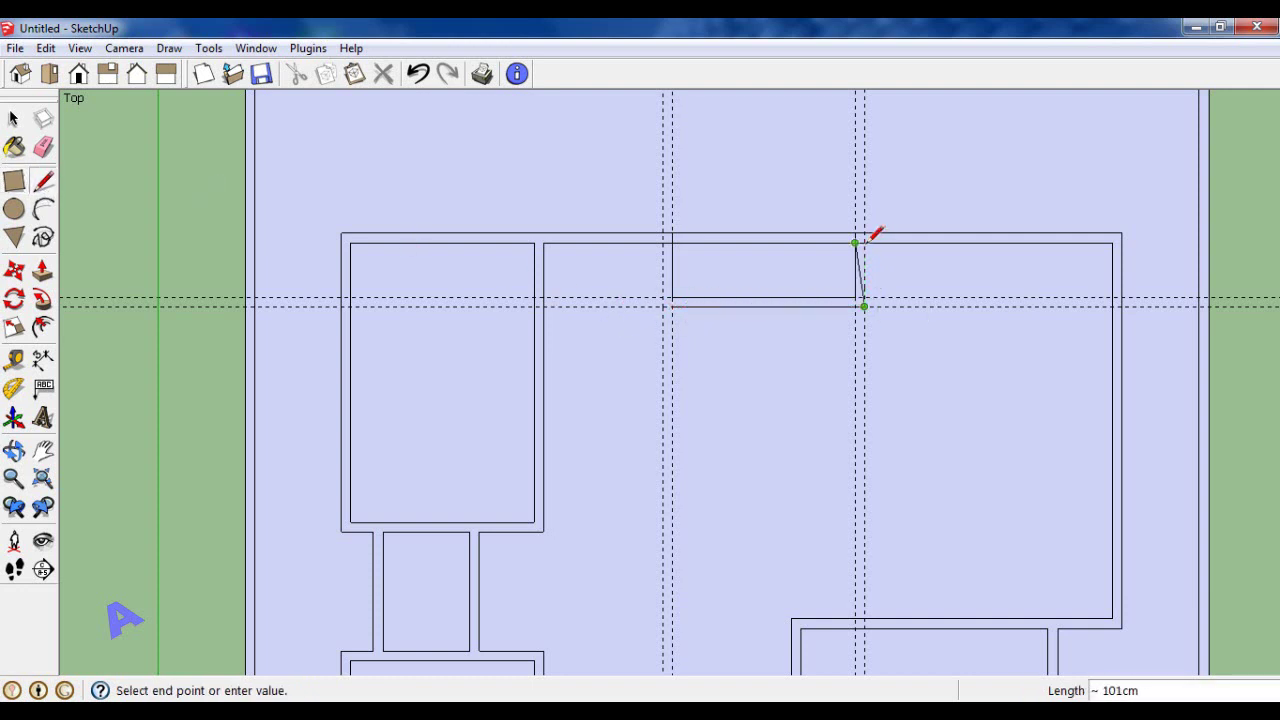
scroll(866, 253, up, 3)
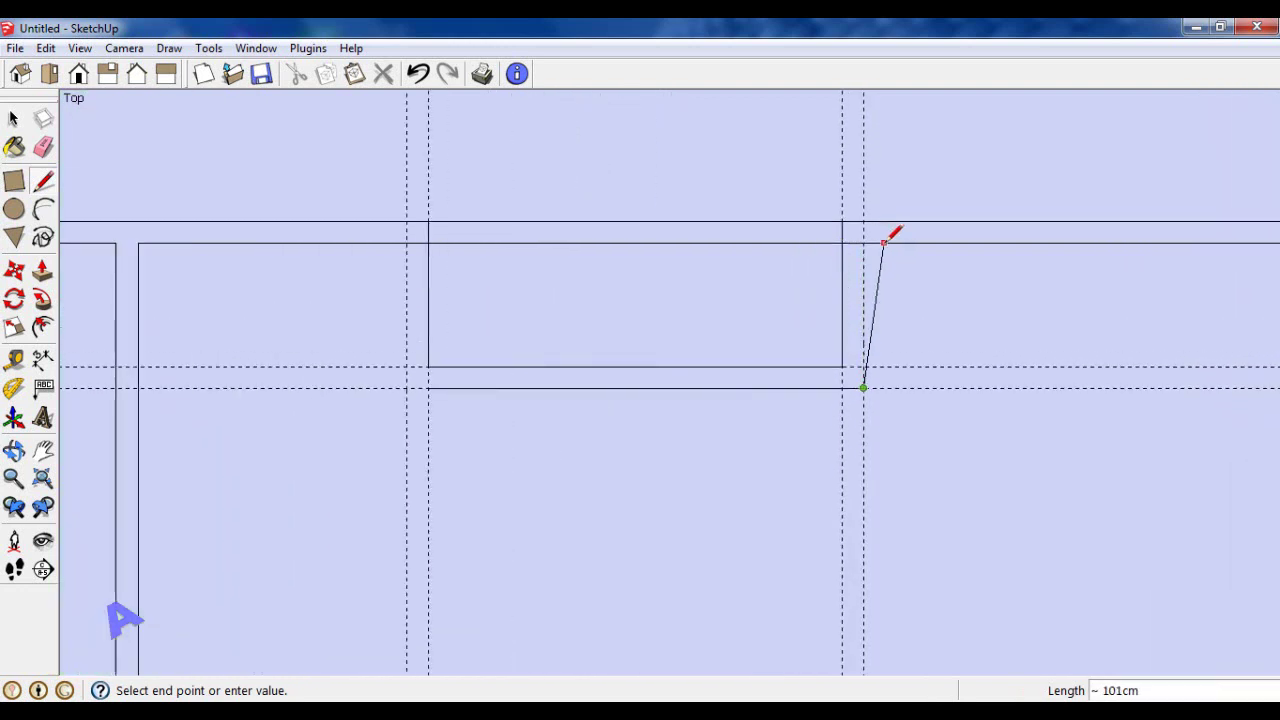
click(863, 243)
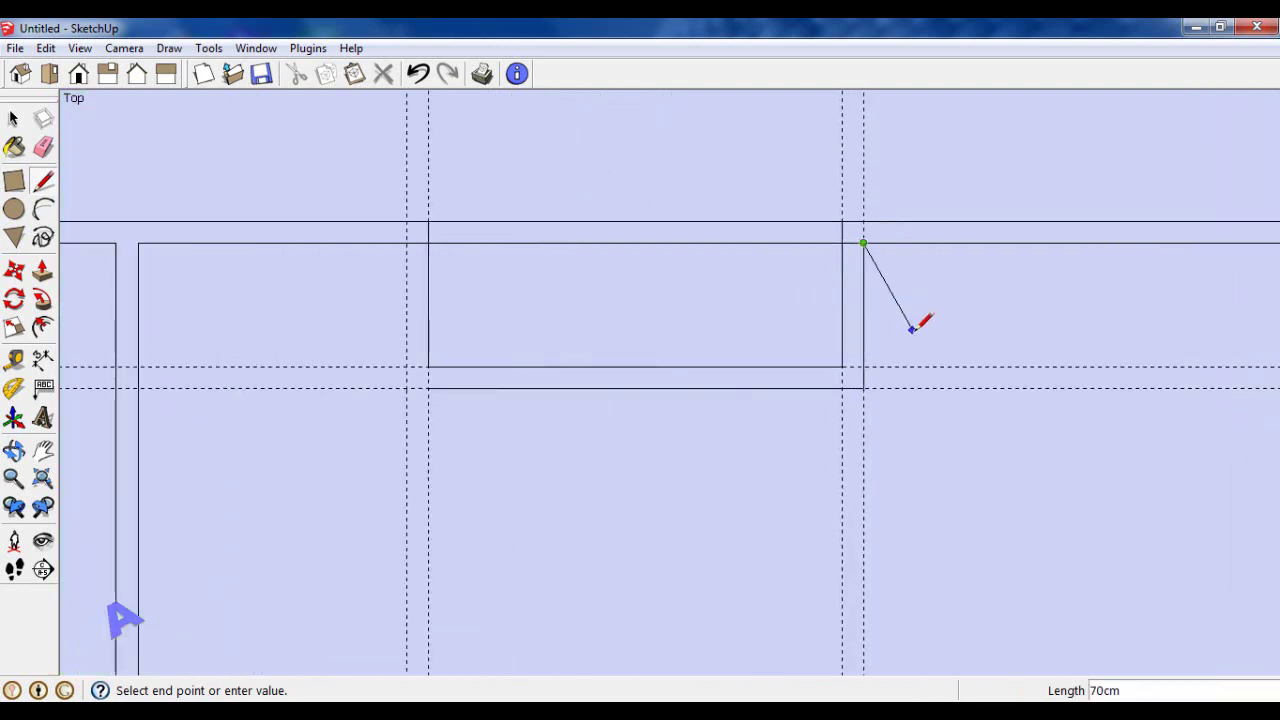
scroll(914, 327, down, 3)
right_click(914, 333)
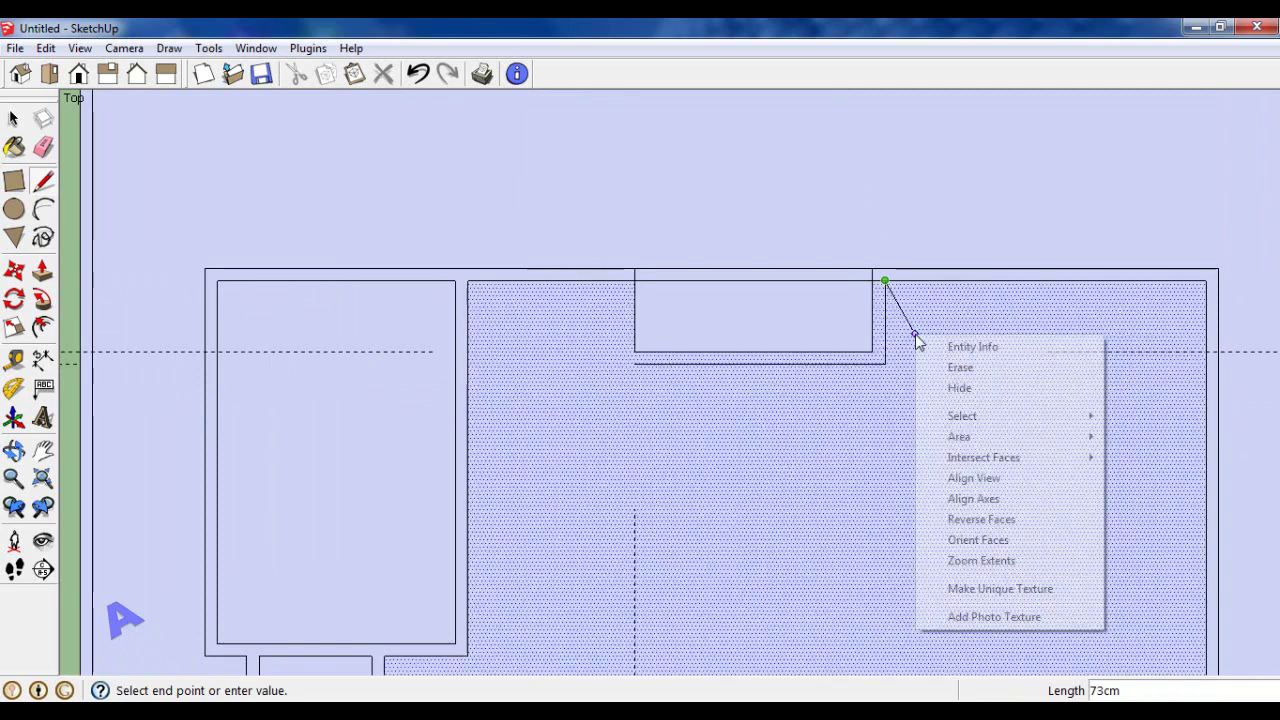
key(Escape)
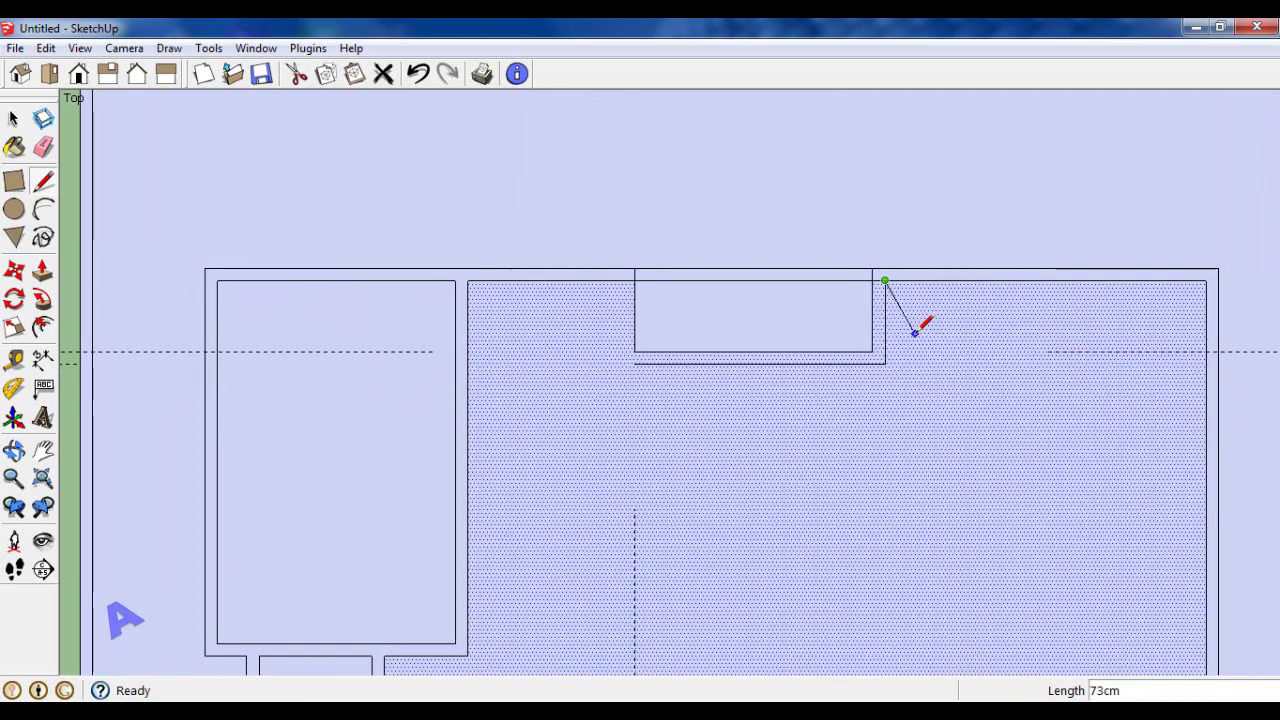
key(Escape)
Orbit the plan into perspective to inspect it, then return to the Top view.
click(13, 118)
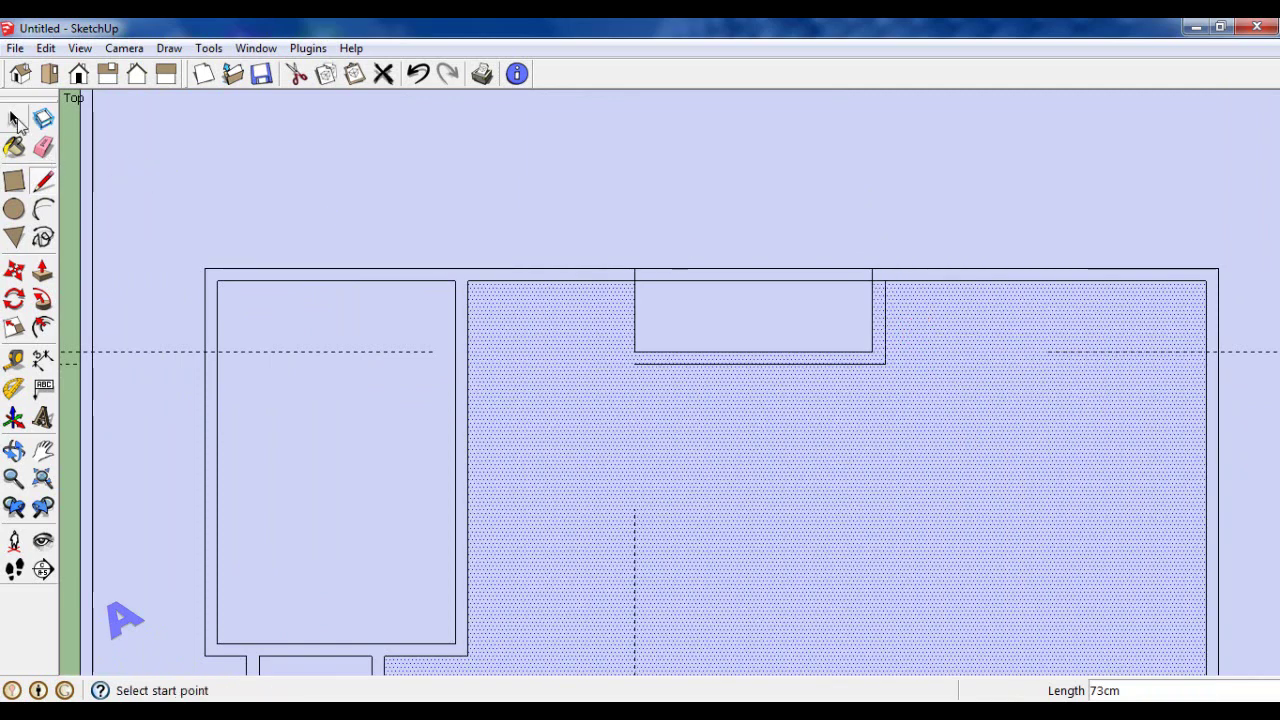
scroll(865, 224, down, 2)
scroll(872, 240, down, 1)
middle_drag(872, 240, 847, 405)
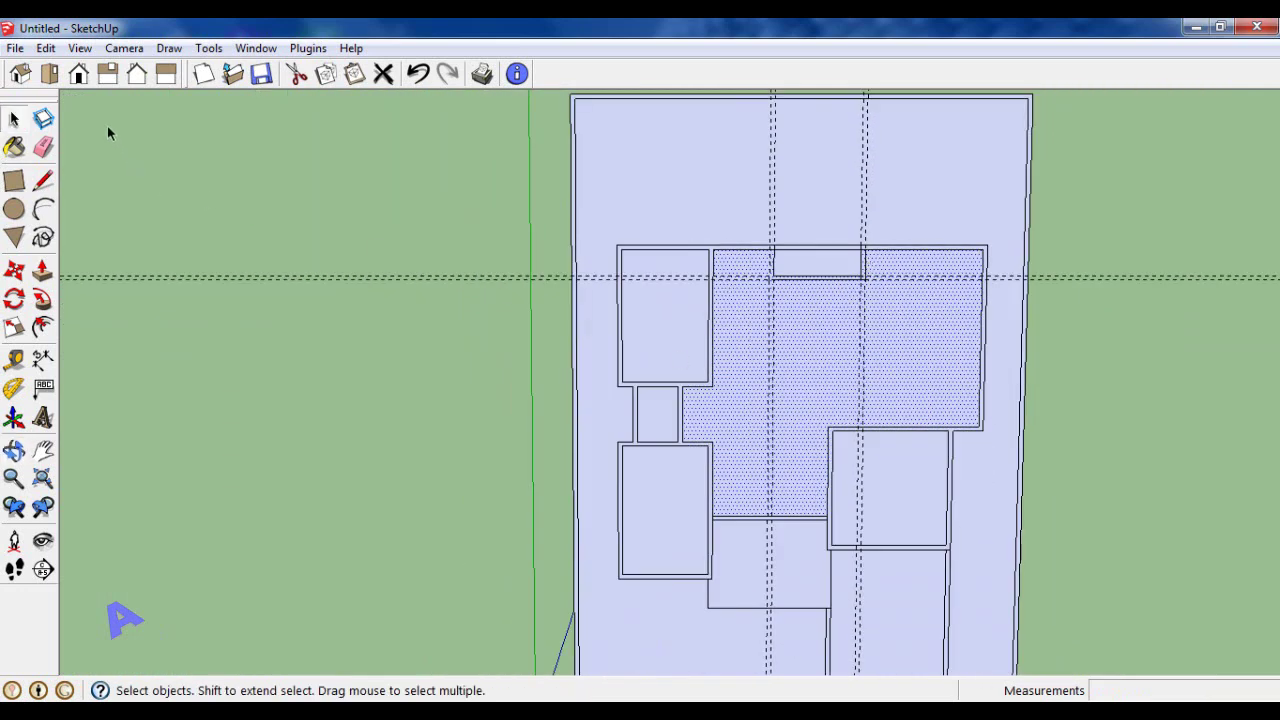
click(49, 73)
scroll(918, 191, down, 2)
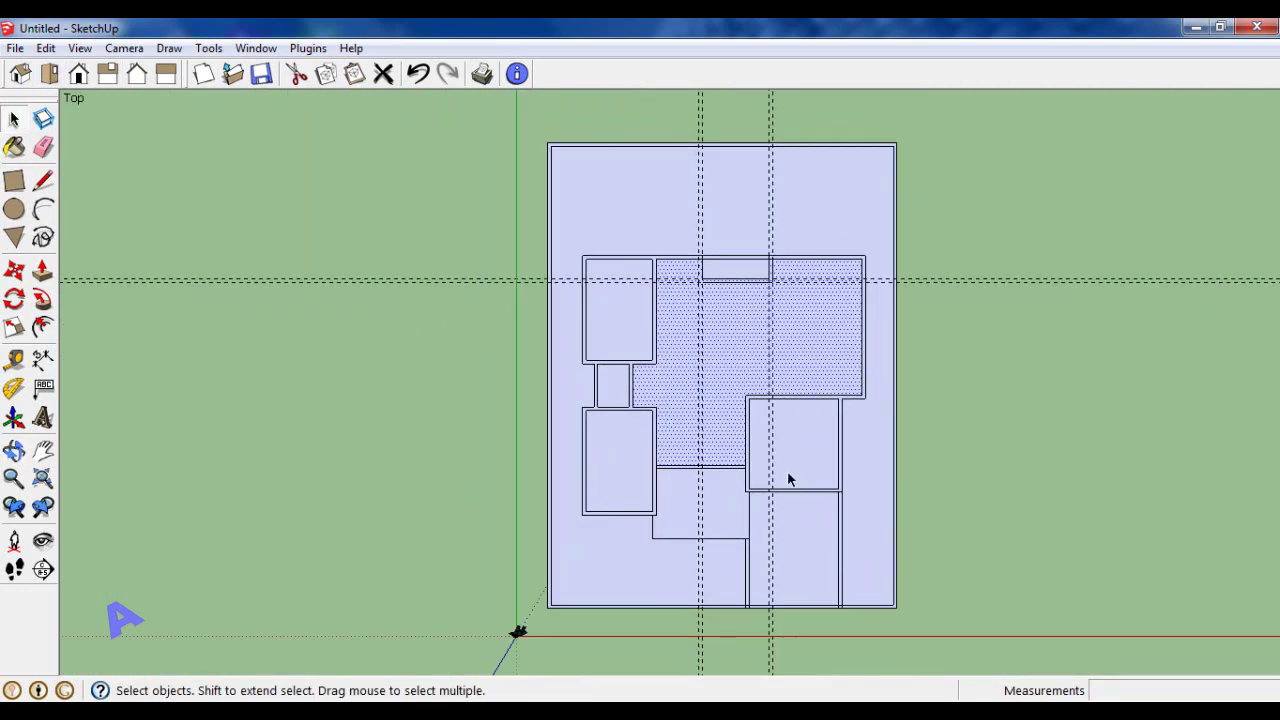
scroll(787, 479, up, 1)
scroll(787, 479, up, 1)
scroll(788, 470, down, 2)
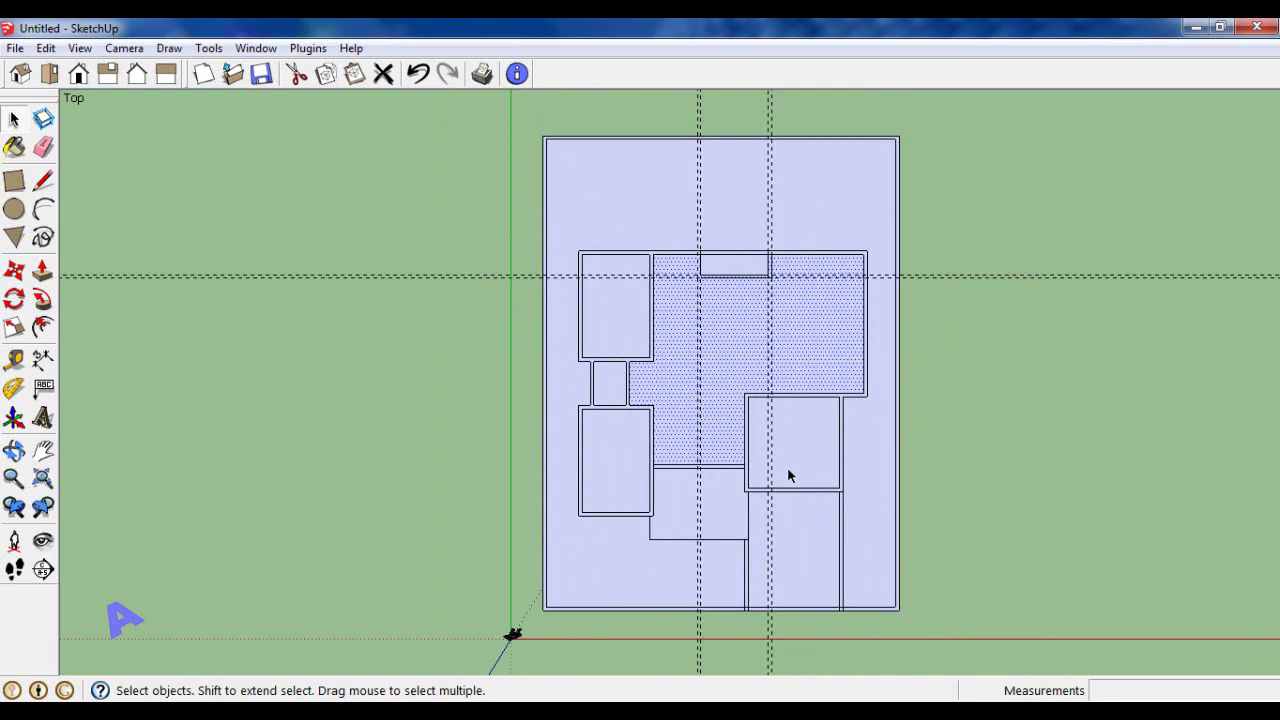
scroll(777, 314, down, 3)
scroll(771, 293, up, 3)
scroll(771, 293, up, 3)
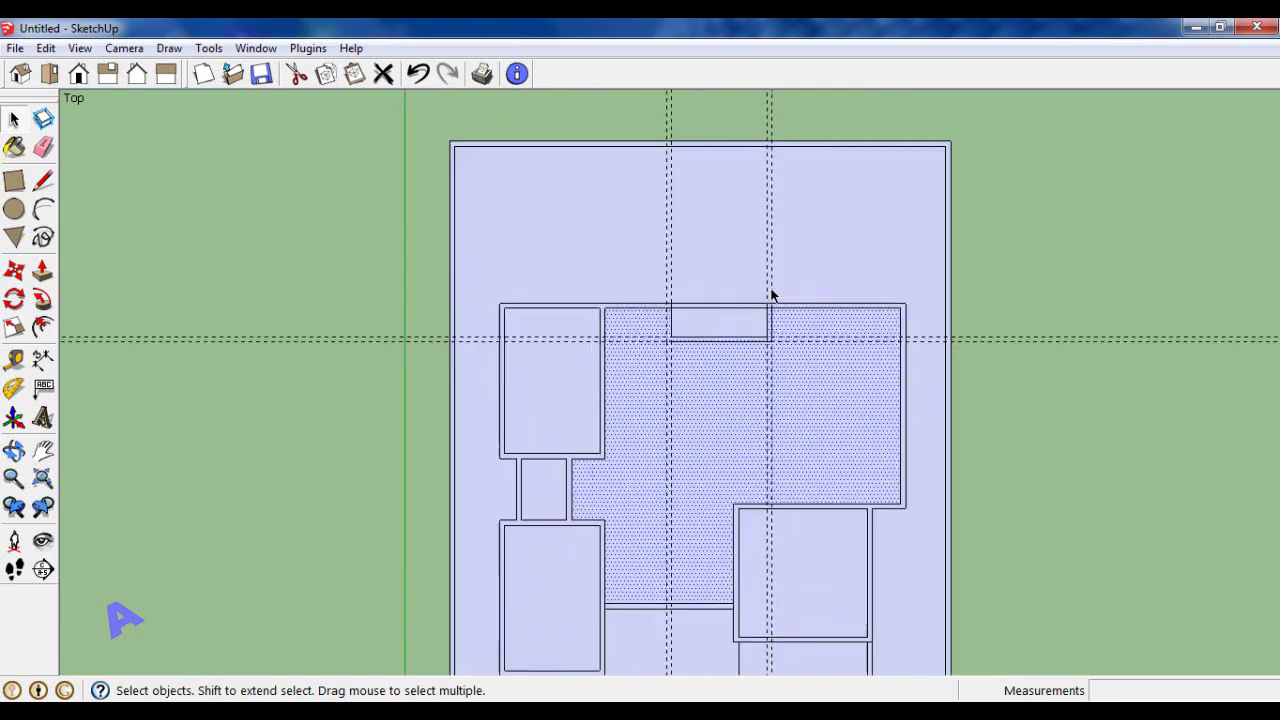
Draw a 185 cm line from the left room's corner to the guide intersection.
click(43, 181)
scroll(571, 331, up, 2)
scroll(614, 331, up, 4)
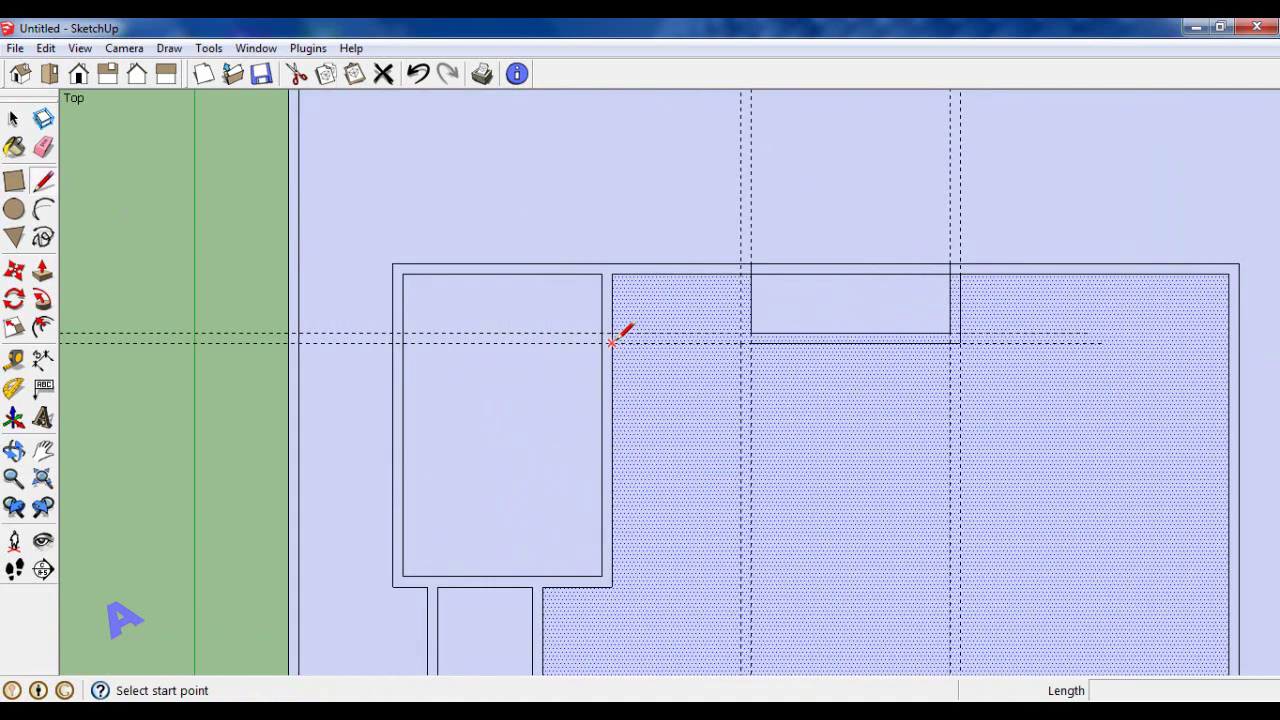
click(612, 342)
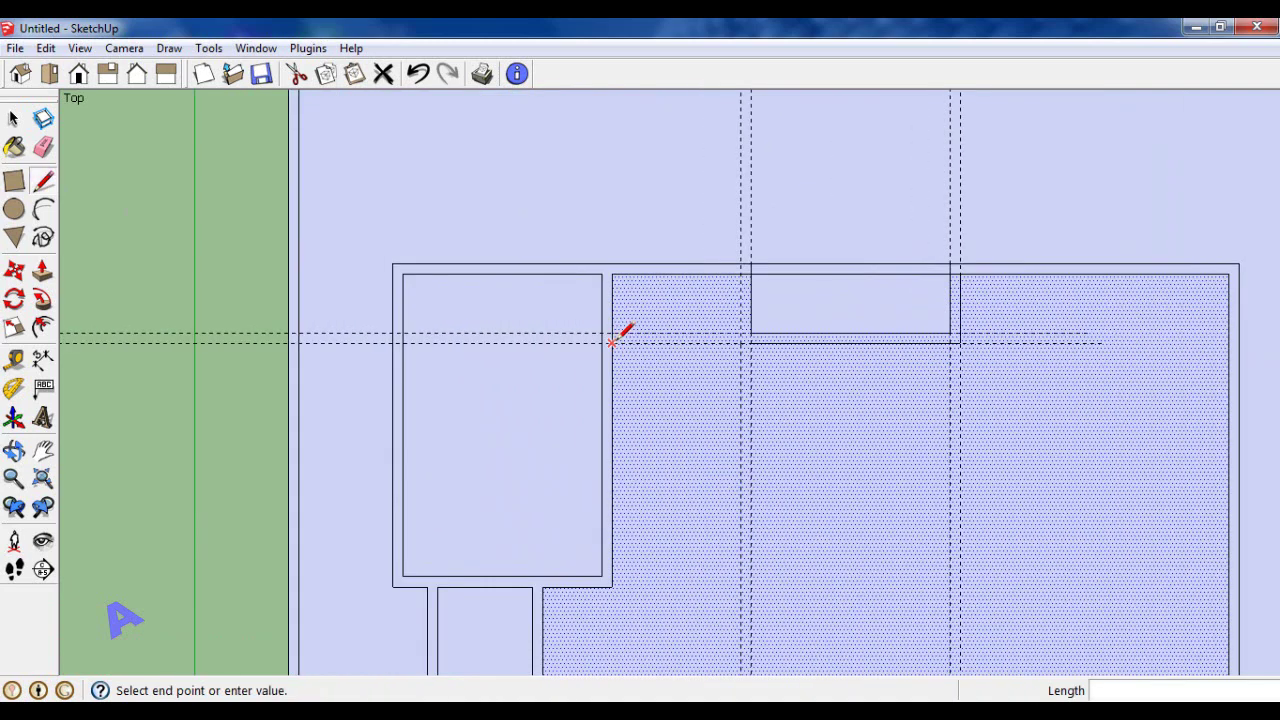
click(743, 342)
key(Escape)
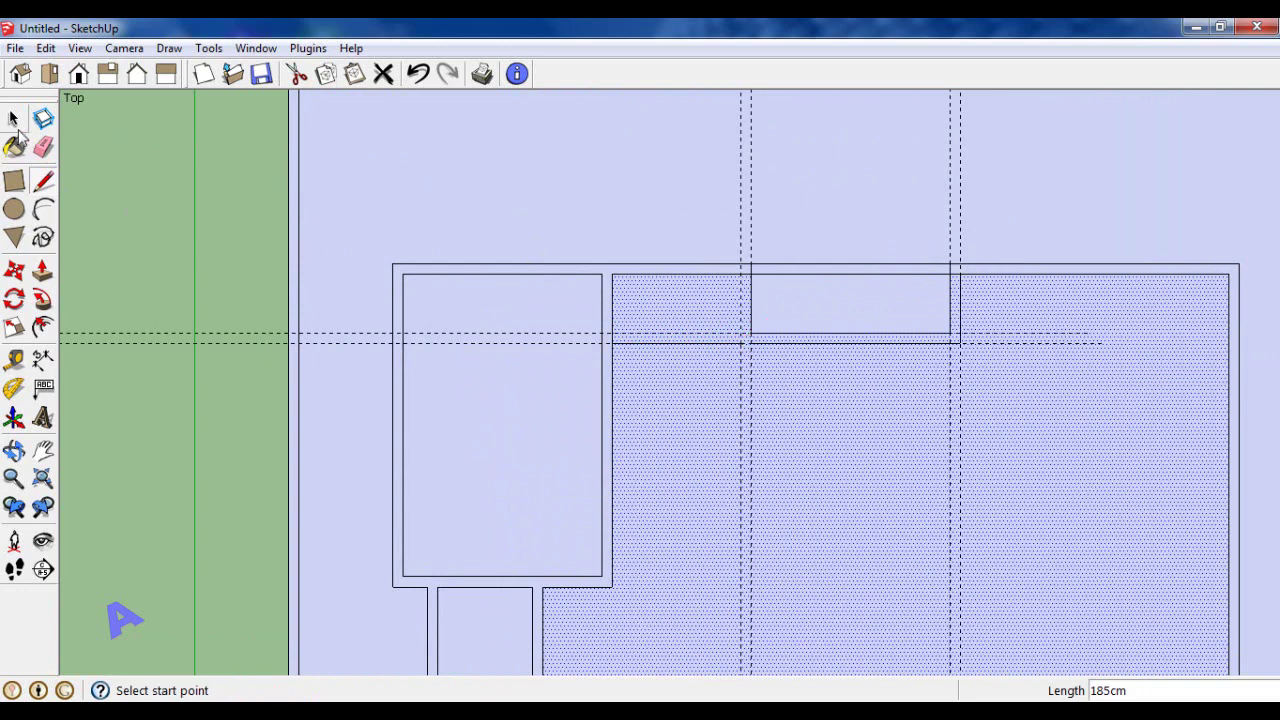
click(13, 120)
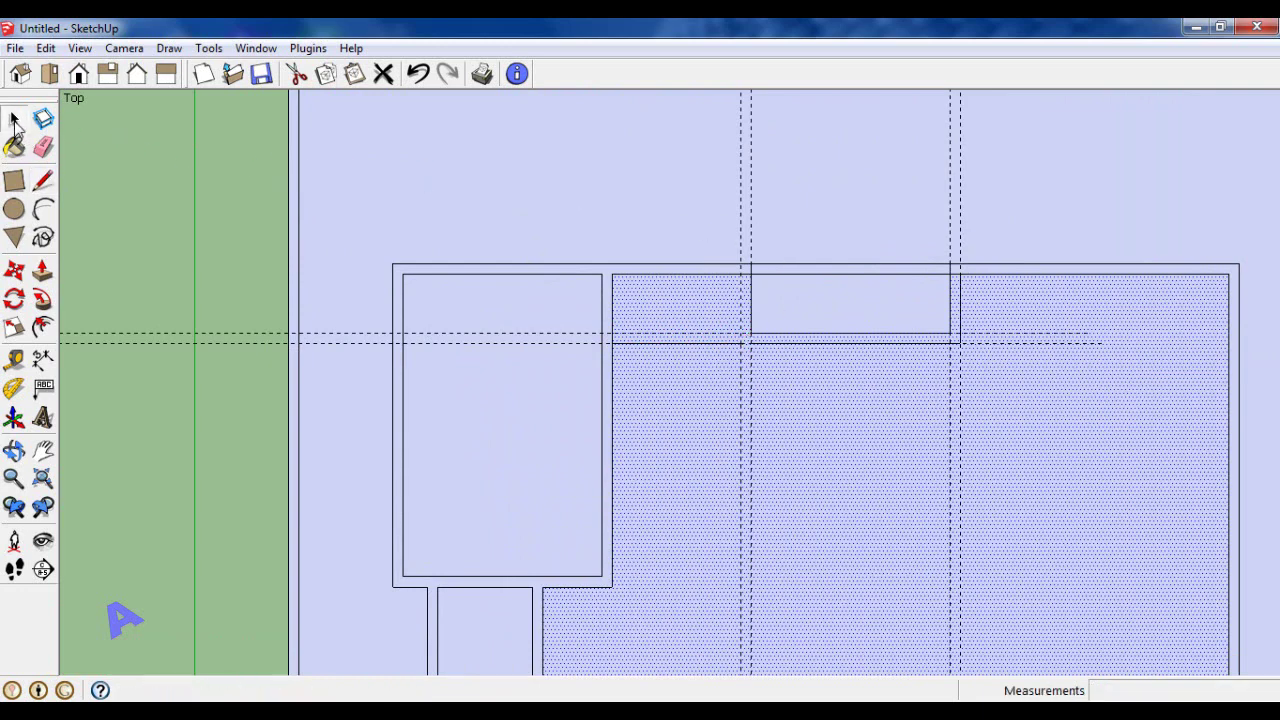
Place a horizontal guide 30 cm below the inner top wall edge and select it.
click(14, 359)
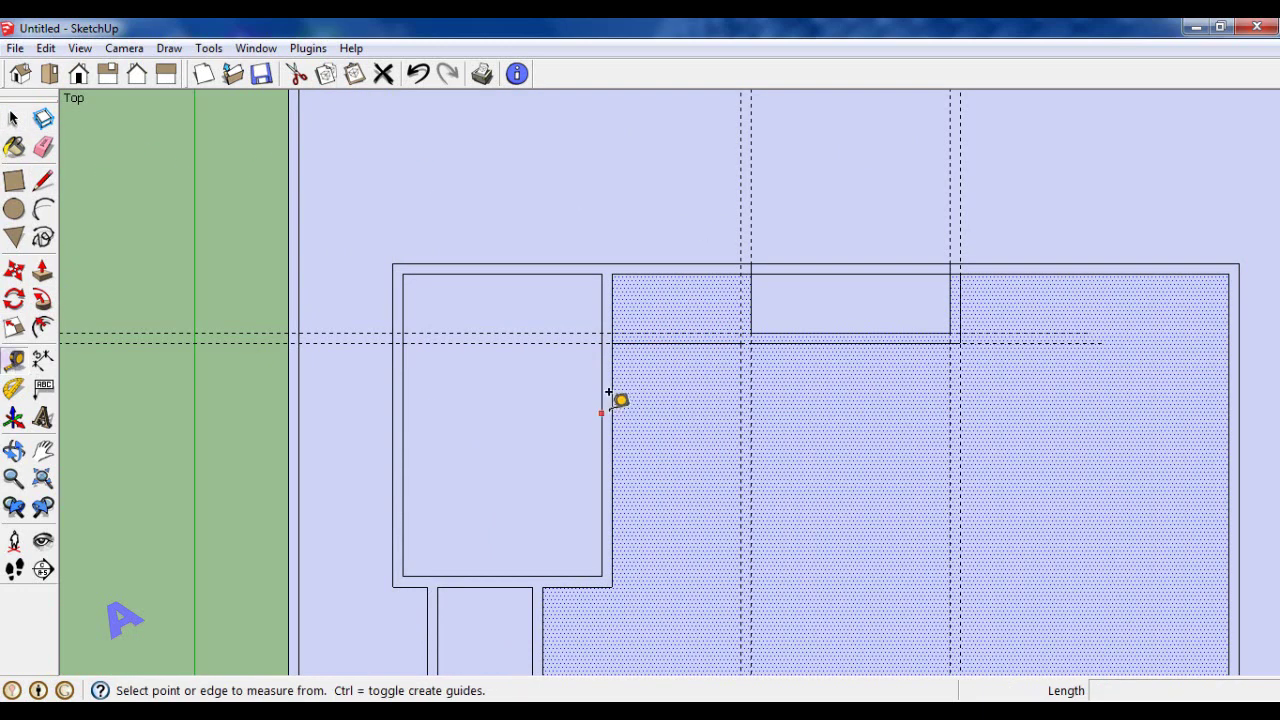
click(692, 343)
text(30)
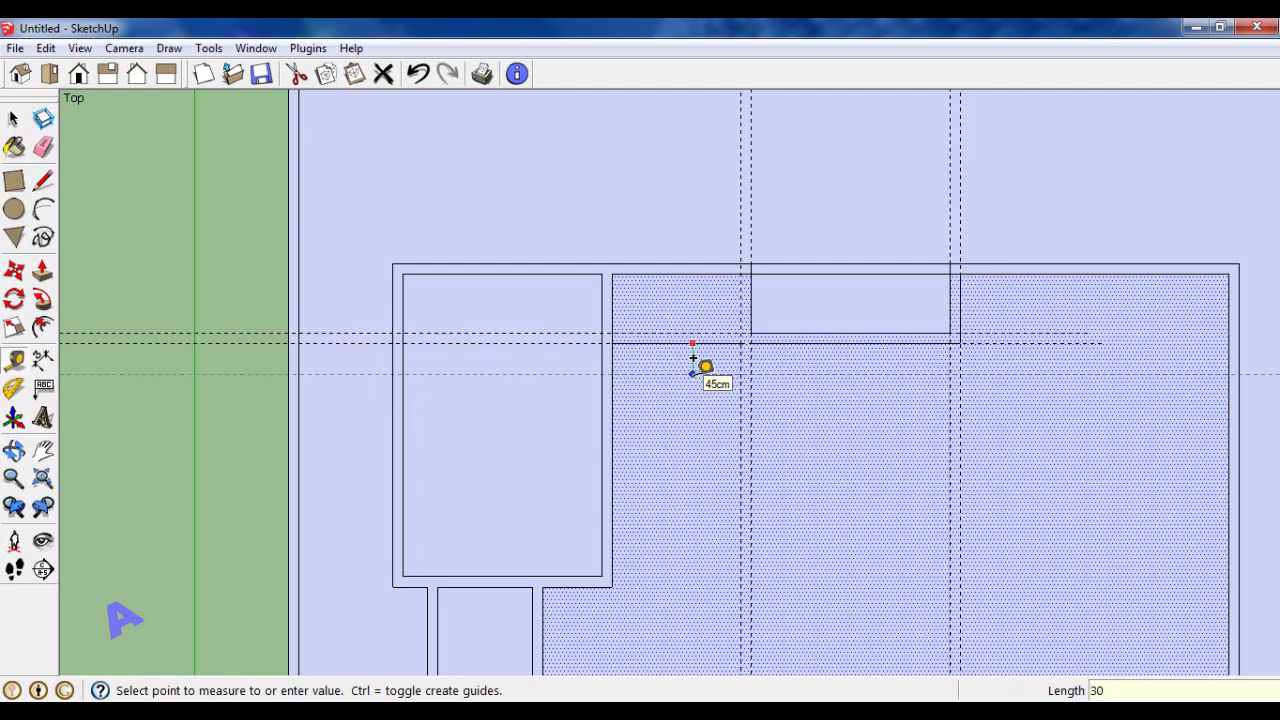
key(Return)
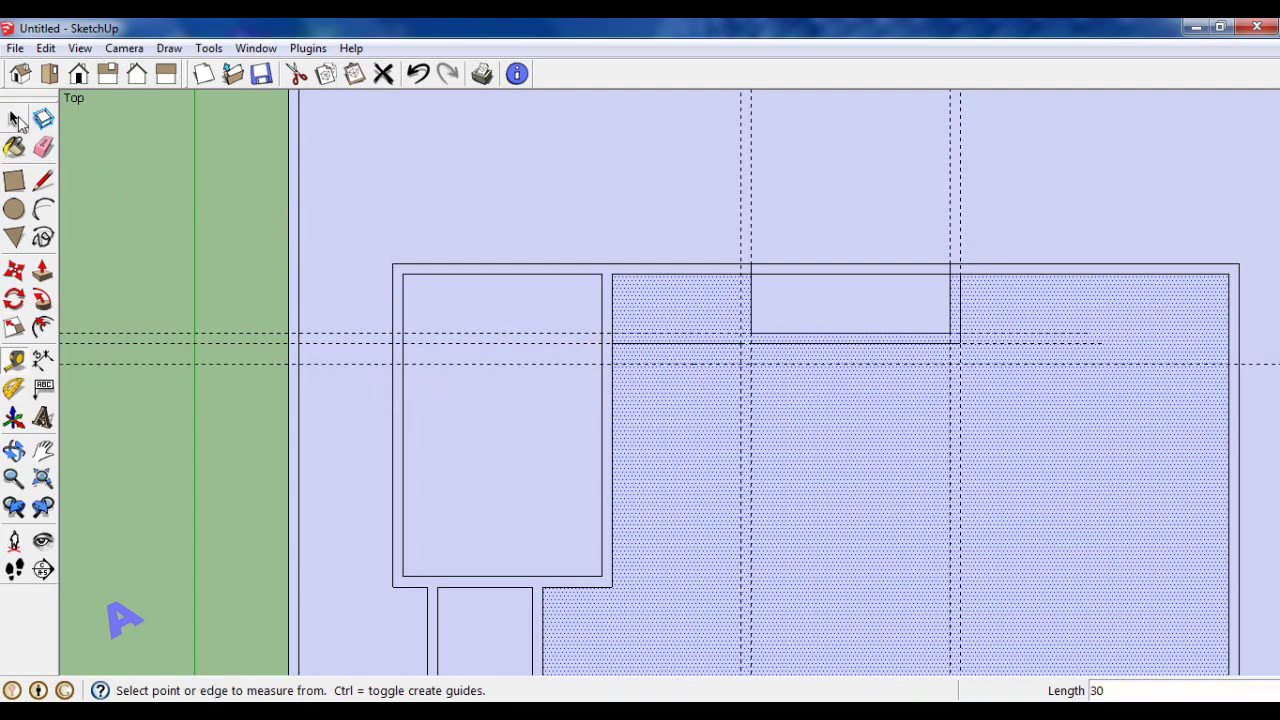
click(16, 120)
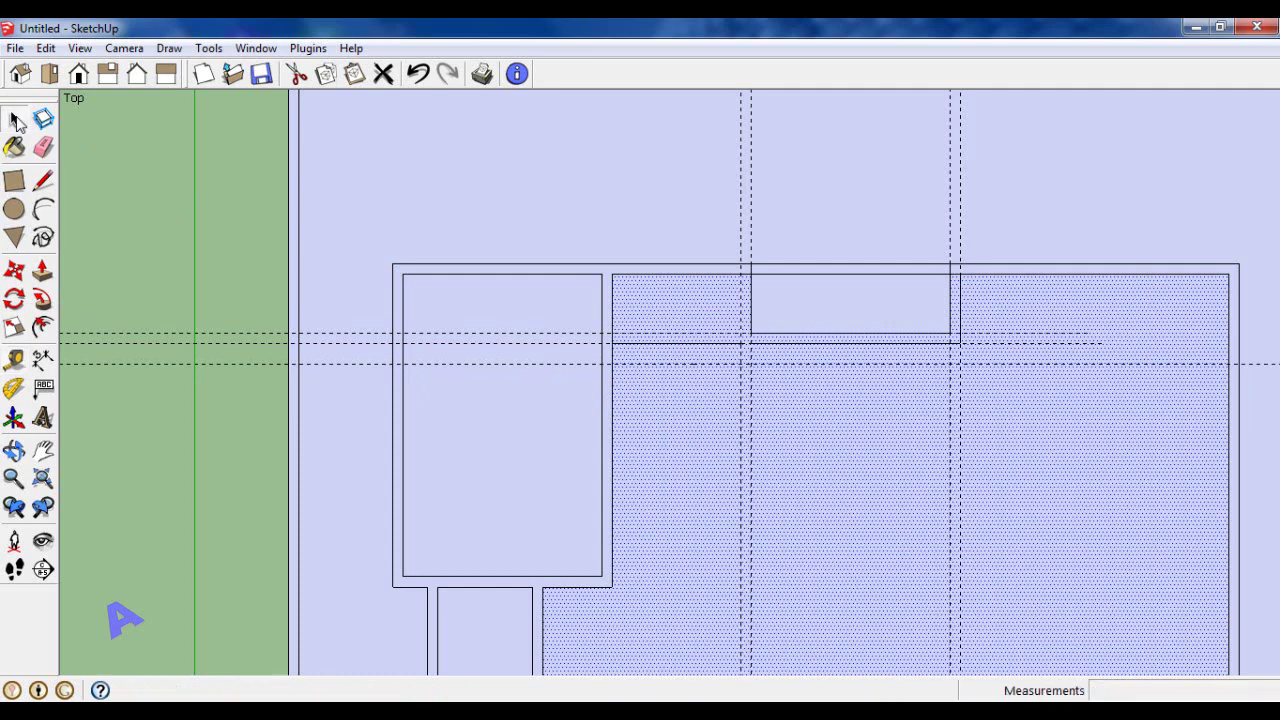
click(658, 363)
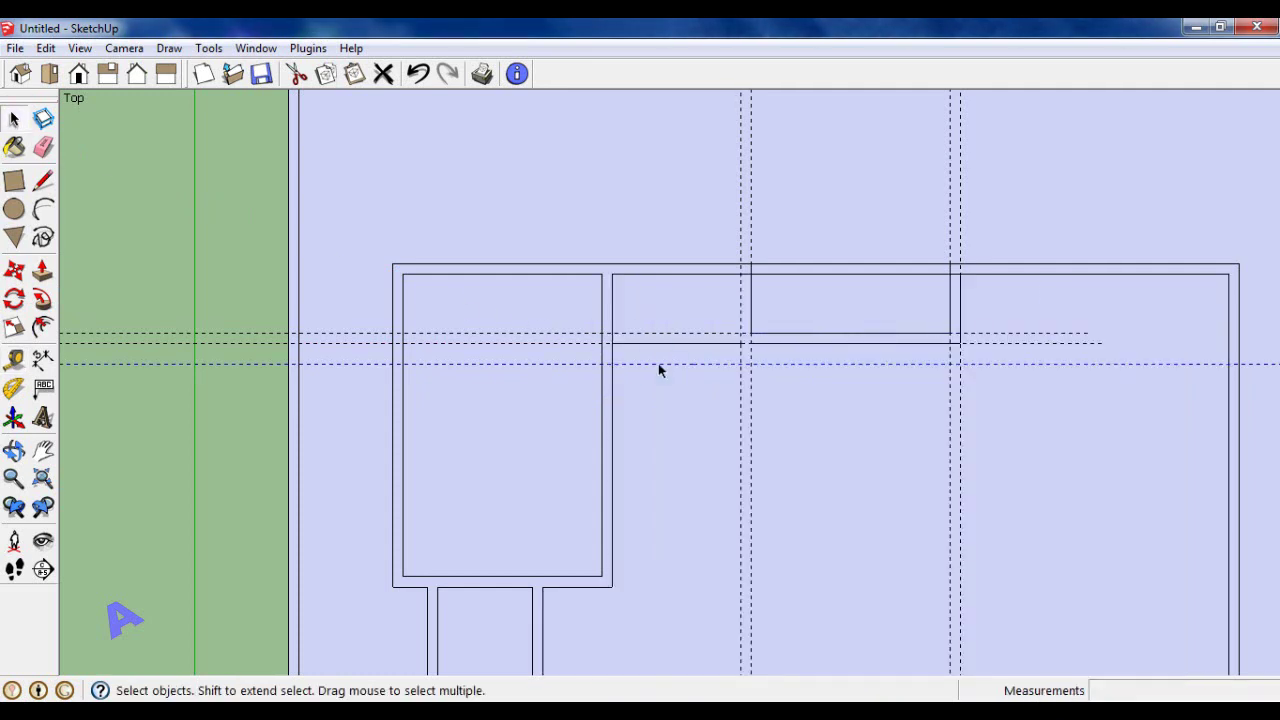
Copy the selected guide downward seven times at 30 cm spacing using Move with Ctrl.
click(14, 270)
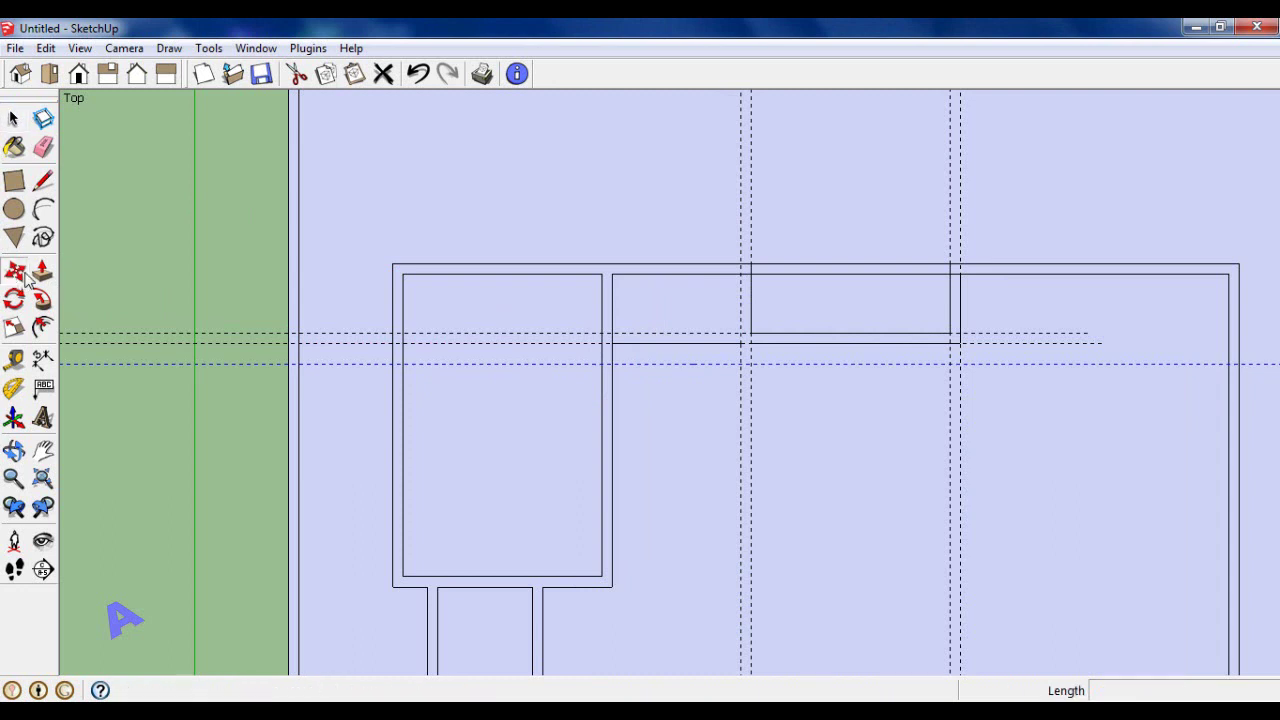
click(740, 349)
key(ctrl)
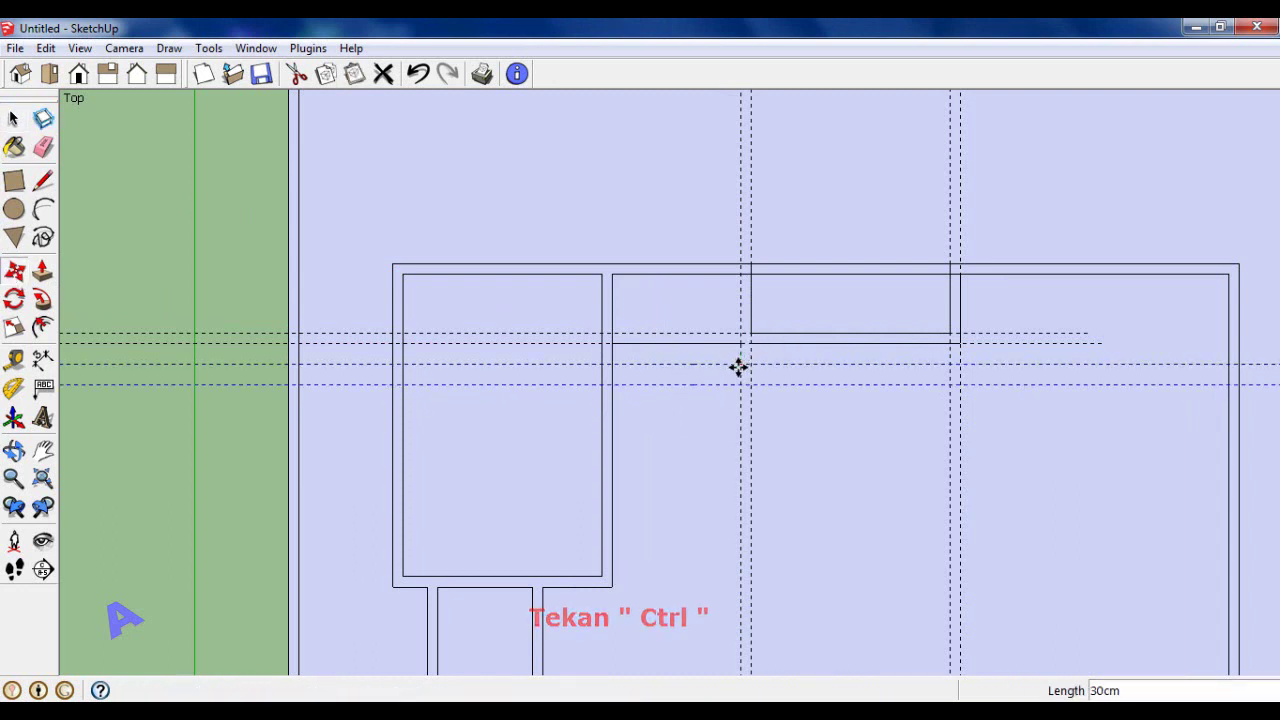
click(738, 367)
key(ctrl)
click(740, 364)
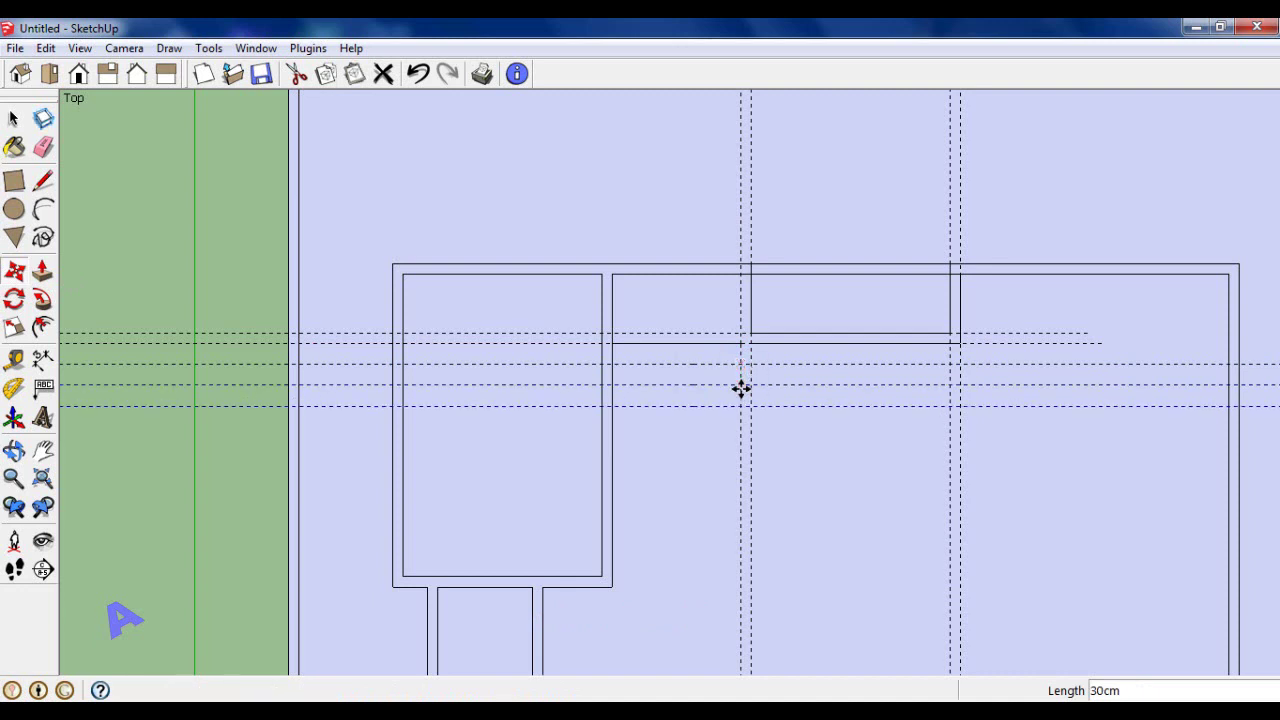
click(741, 386)
click(740, 385)
key(ctrl)
click(740, 405)
click(740, 405)
key(ctrl)
click(740, 426)
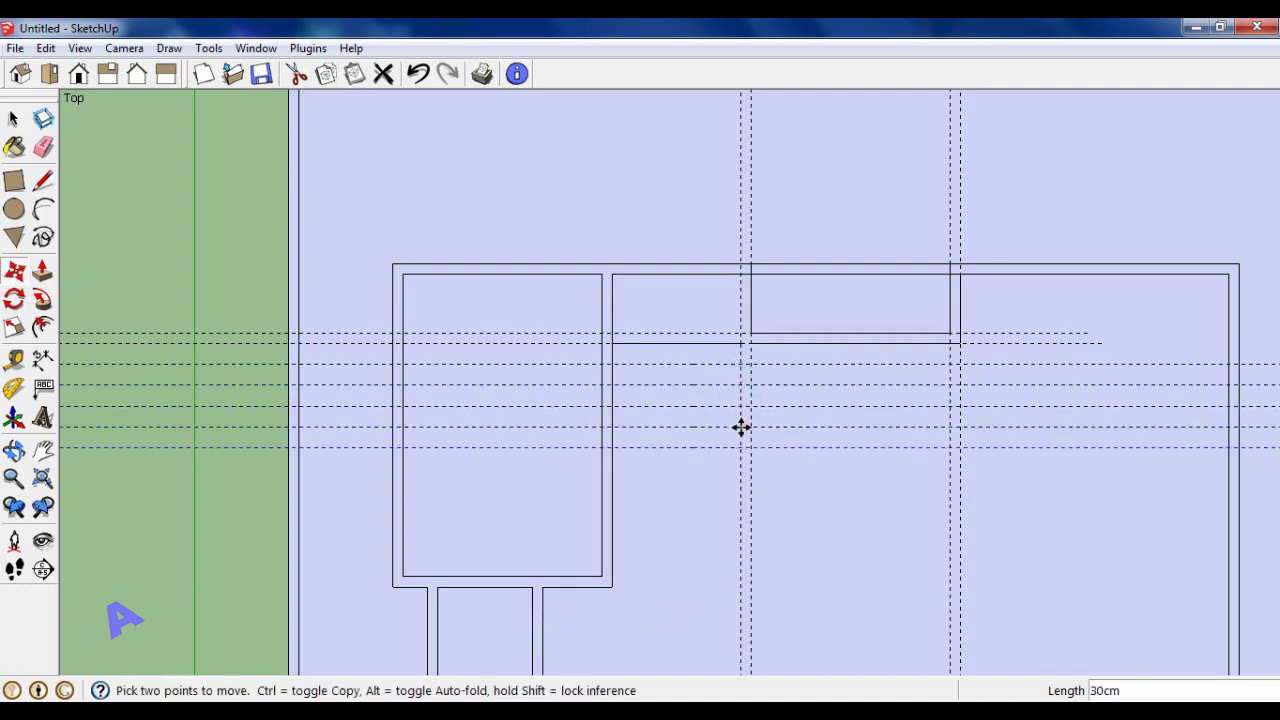
click(740, 426)
key(ctrl)
click(740, 446)
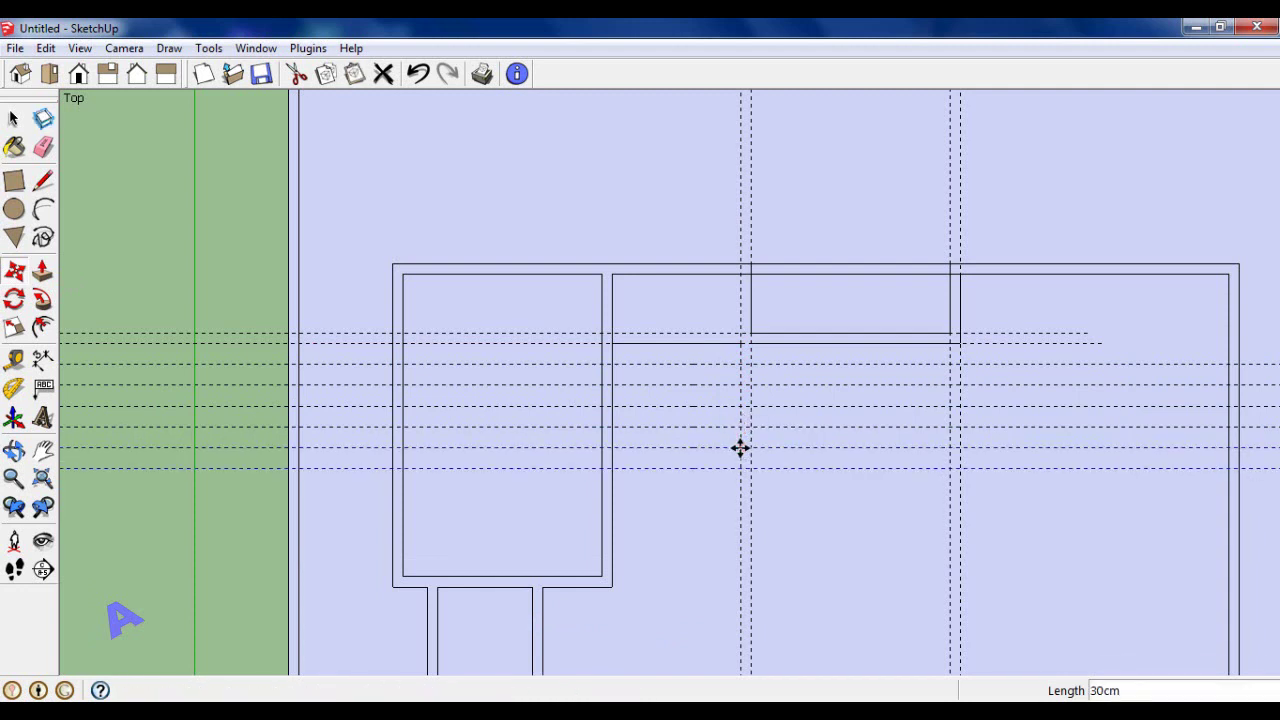
click(740, 447)
key(ctrl)
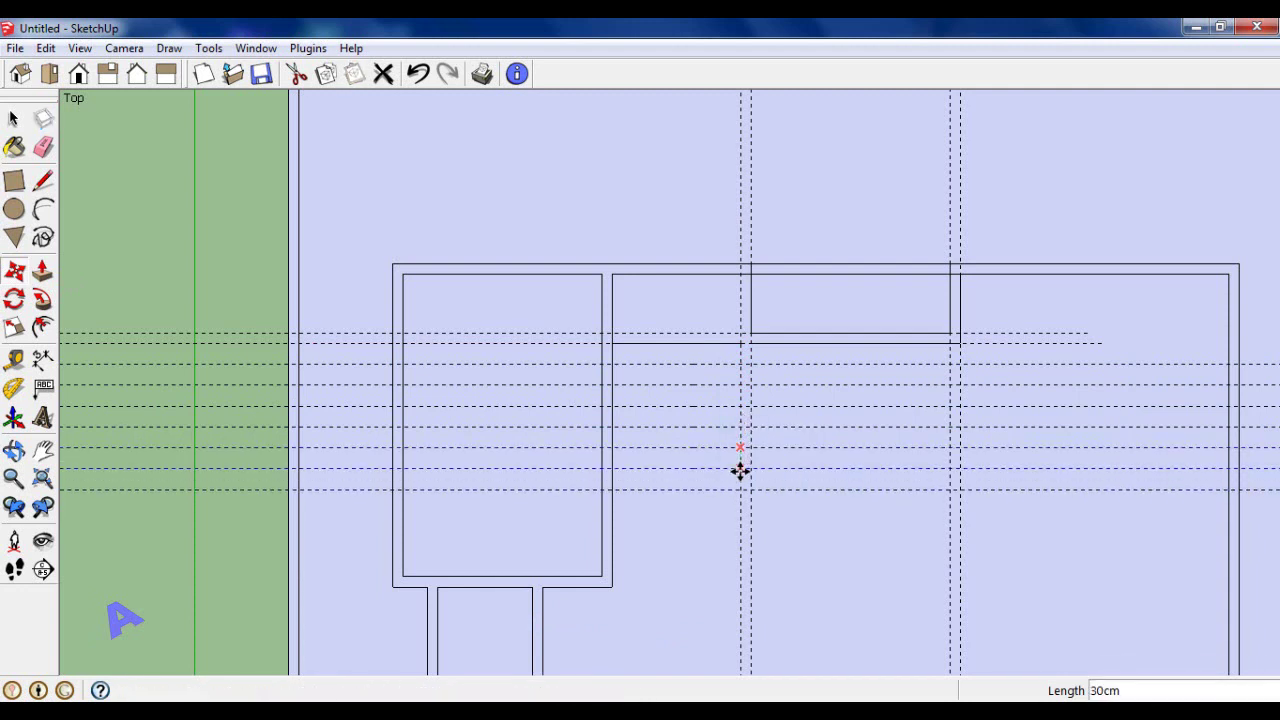
click(740, 468)
click(741, 467)
key(ctrl)
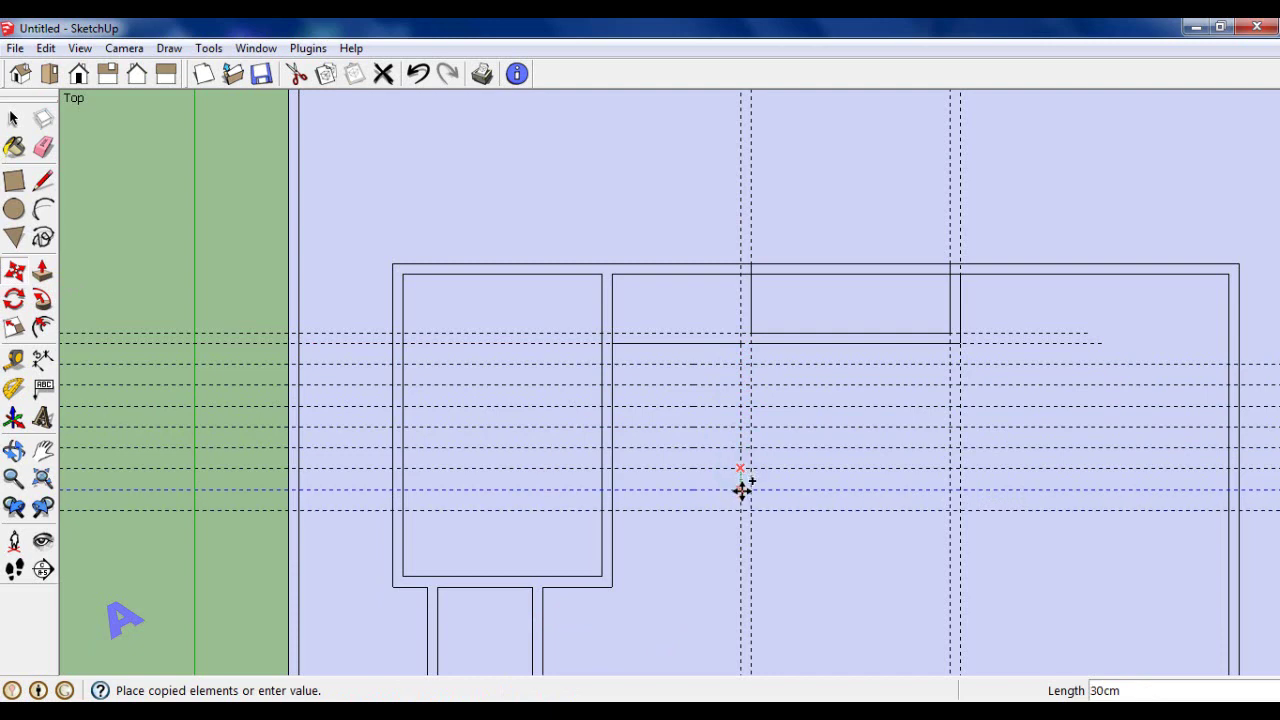
click(741, 489)
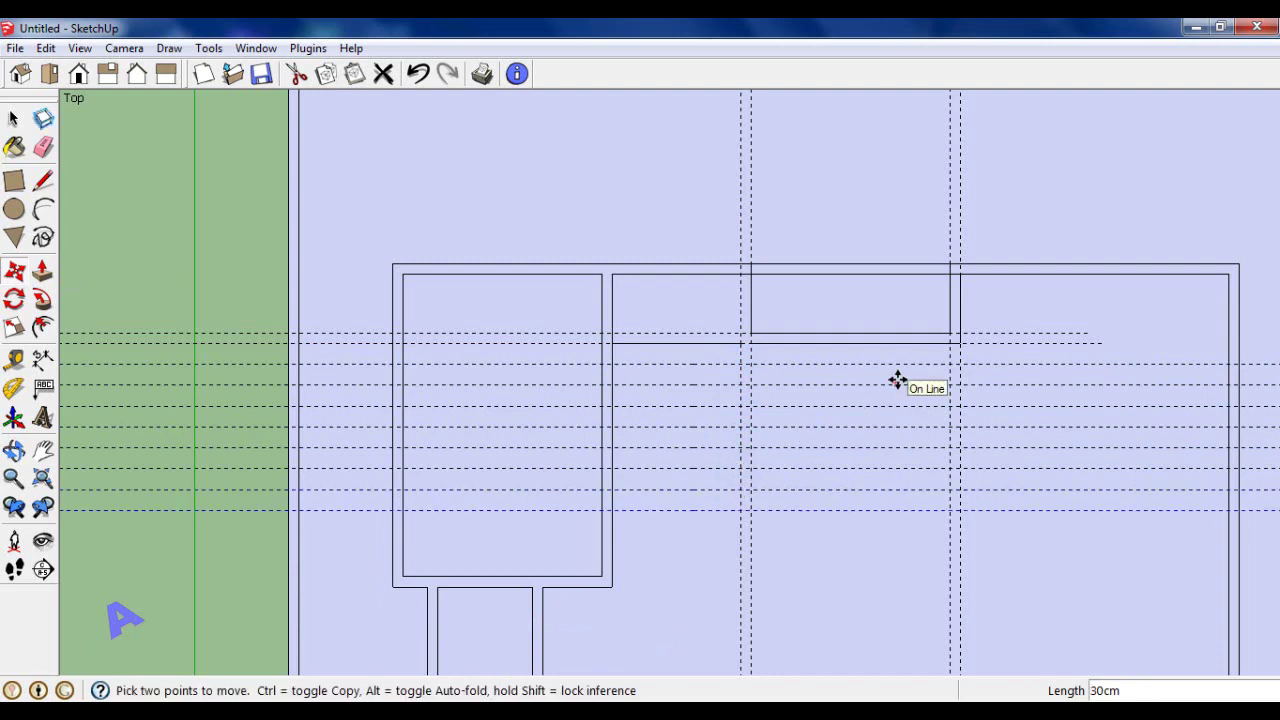
Draw a narrow 15 by 340 cm rectangle down from the top wall along the guide.
click(14, 182)
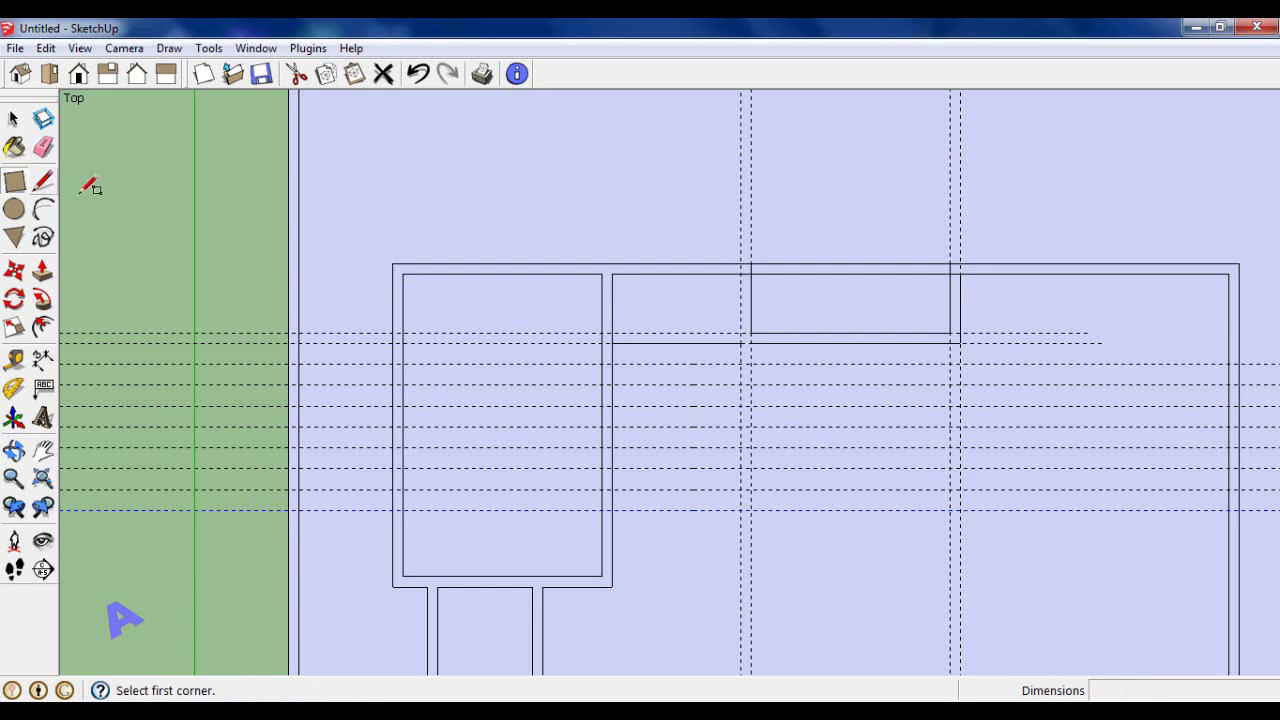
click(741, 273)
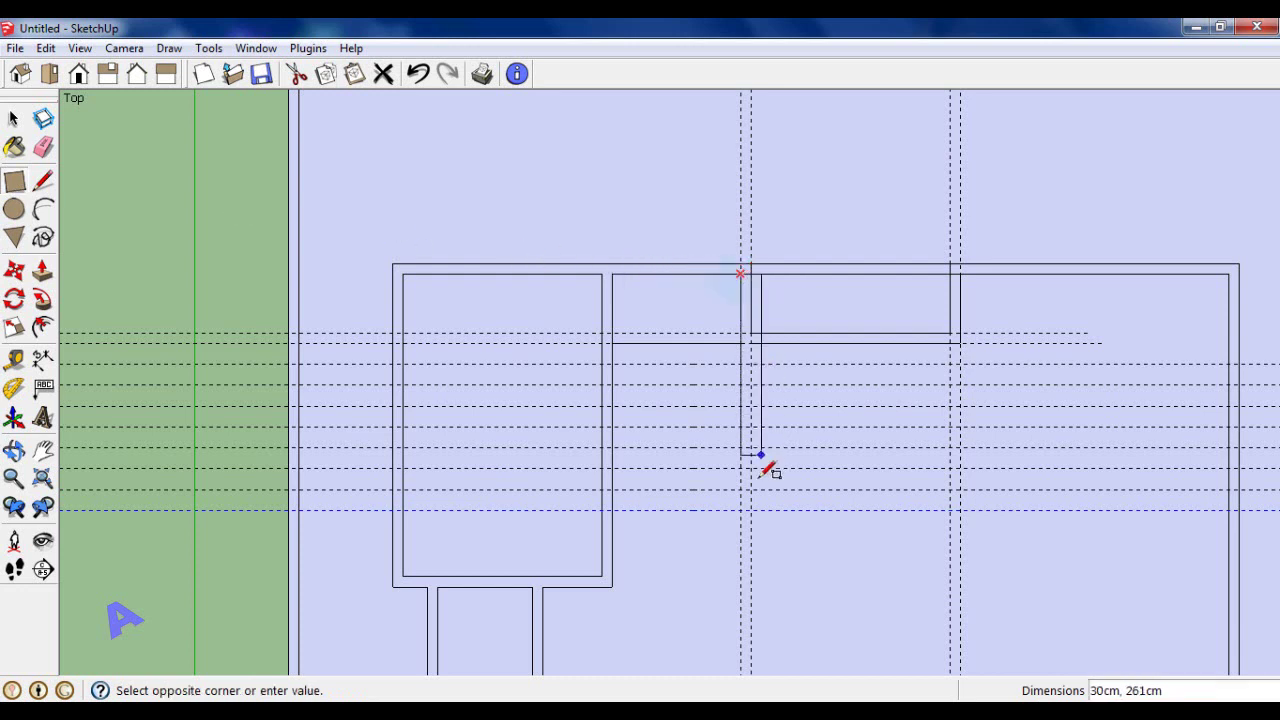
click(751, 510)
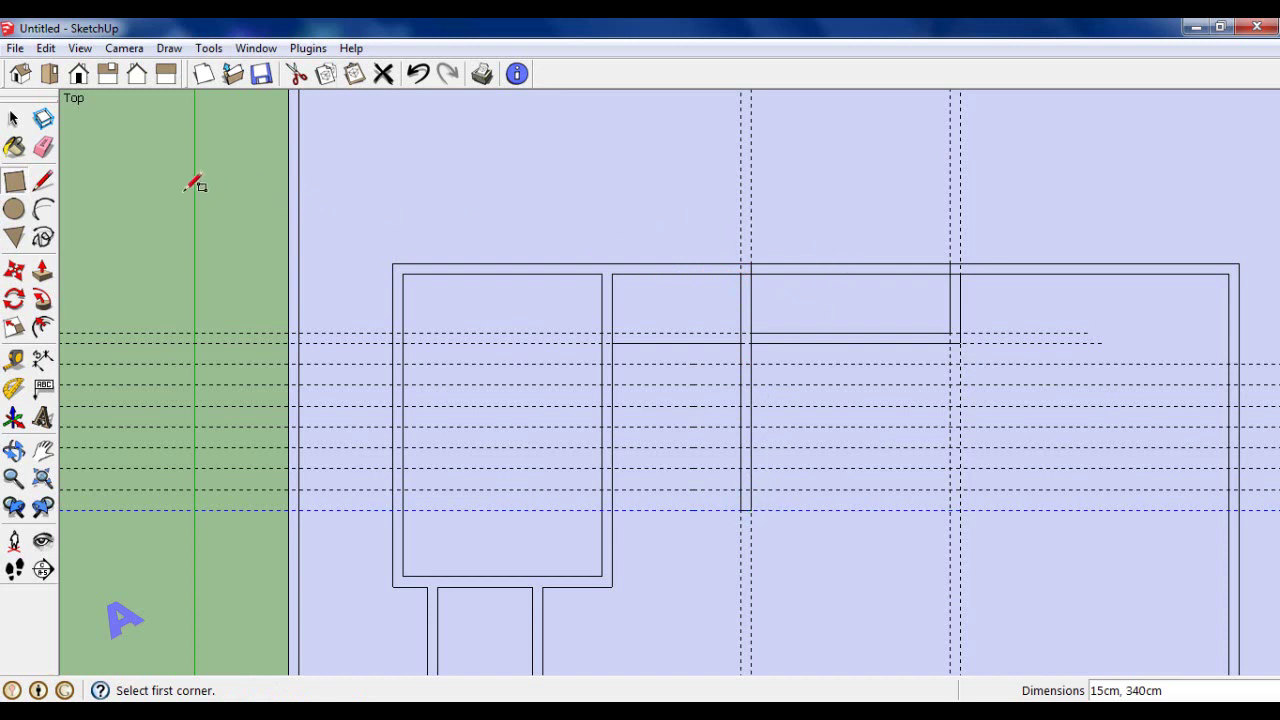
Place a vertical guide about 92 cm right of the stair room's left inner wall.
click(14, 360)
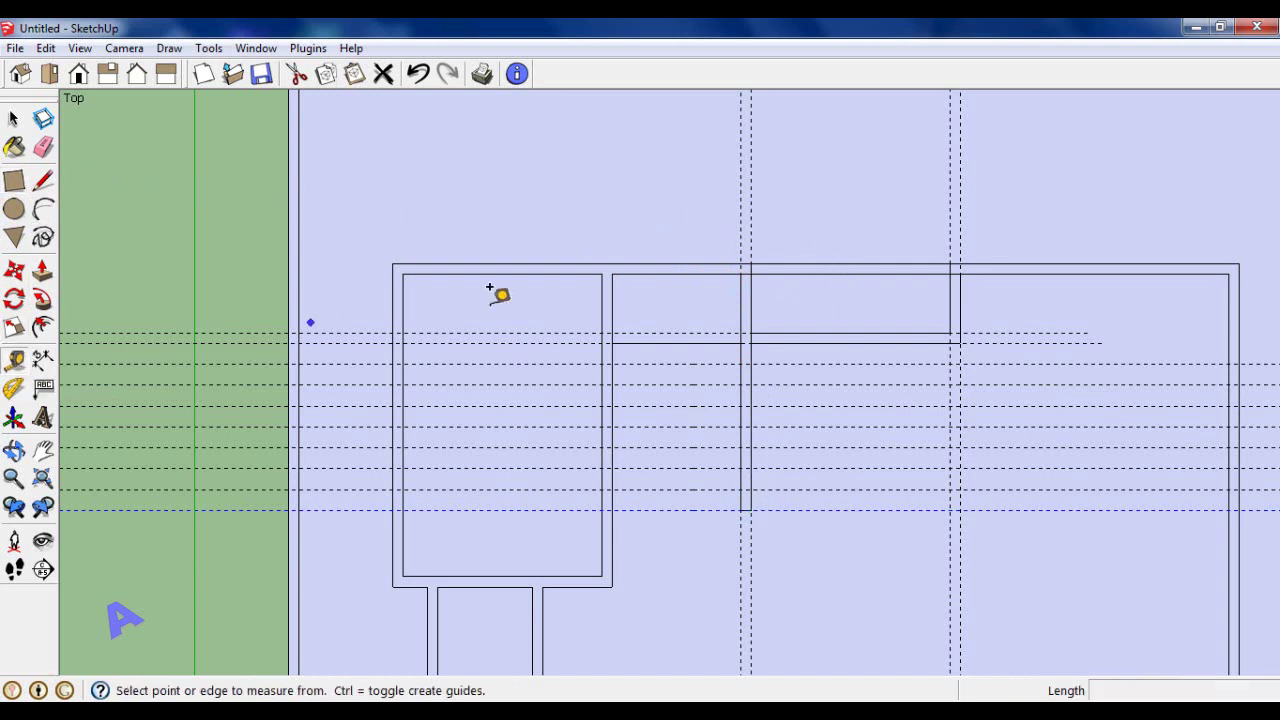
click(611, 308)
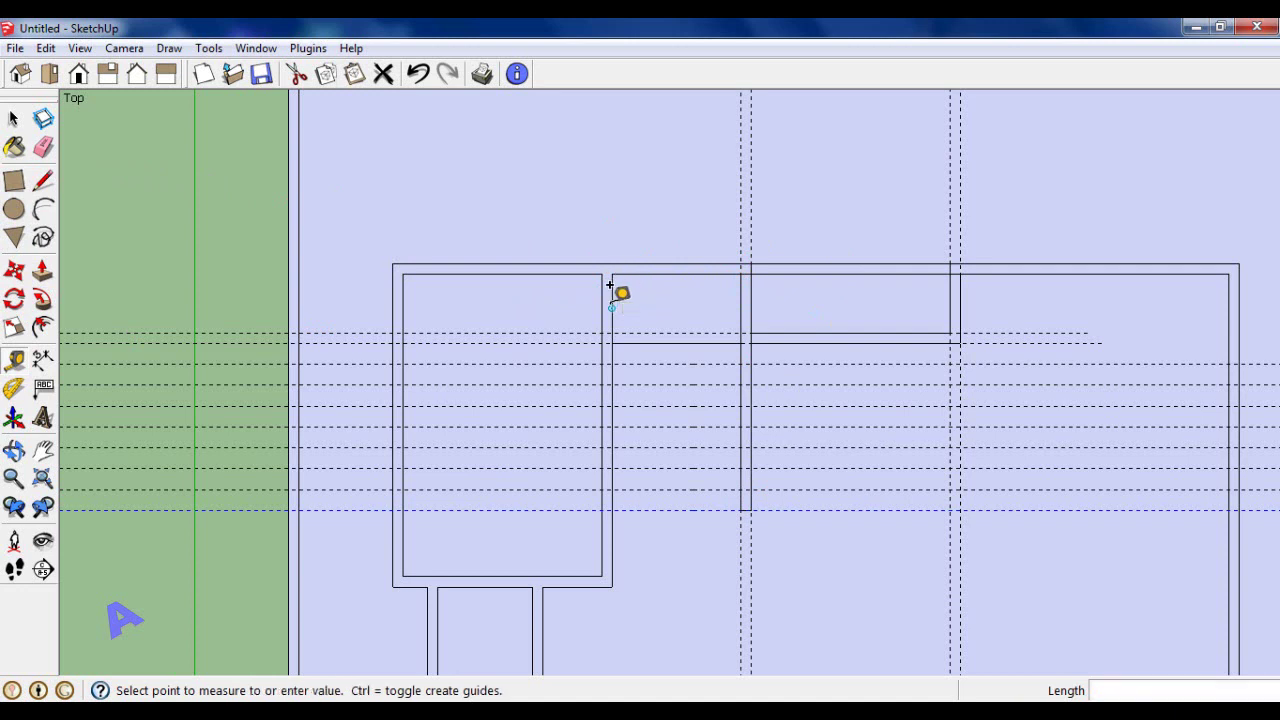
click(677, 260)
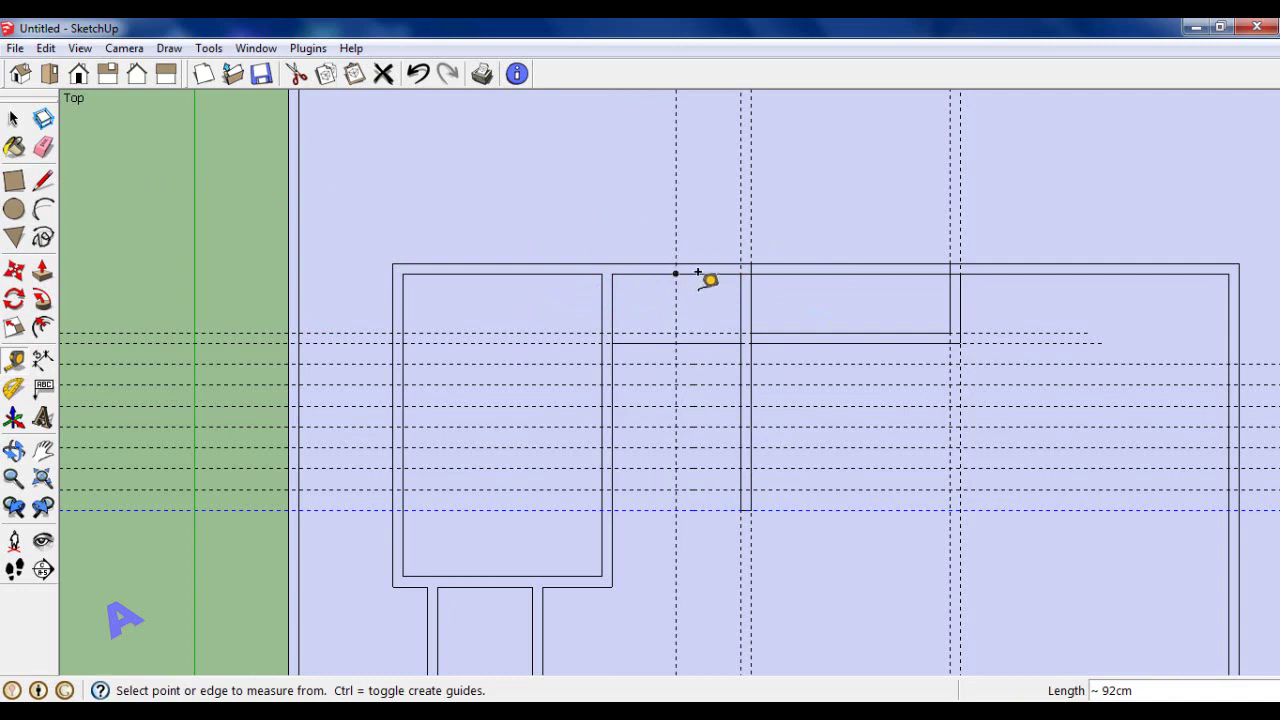
scroll(720, 298, down, 1)
scroll(720, 298, down, 1)
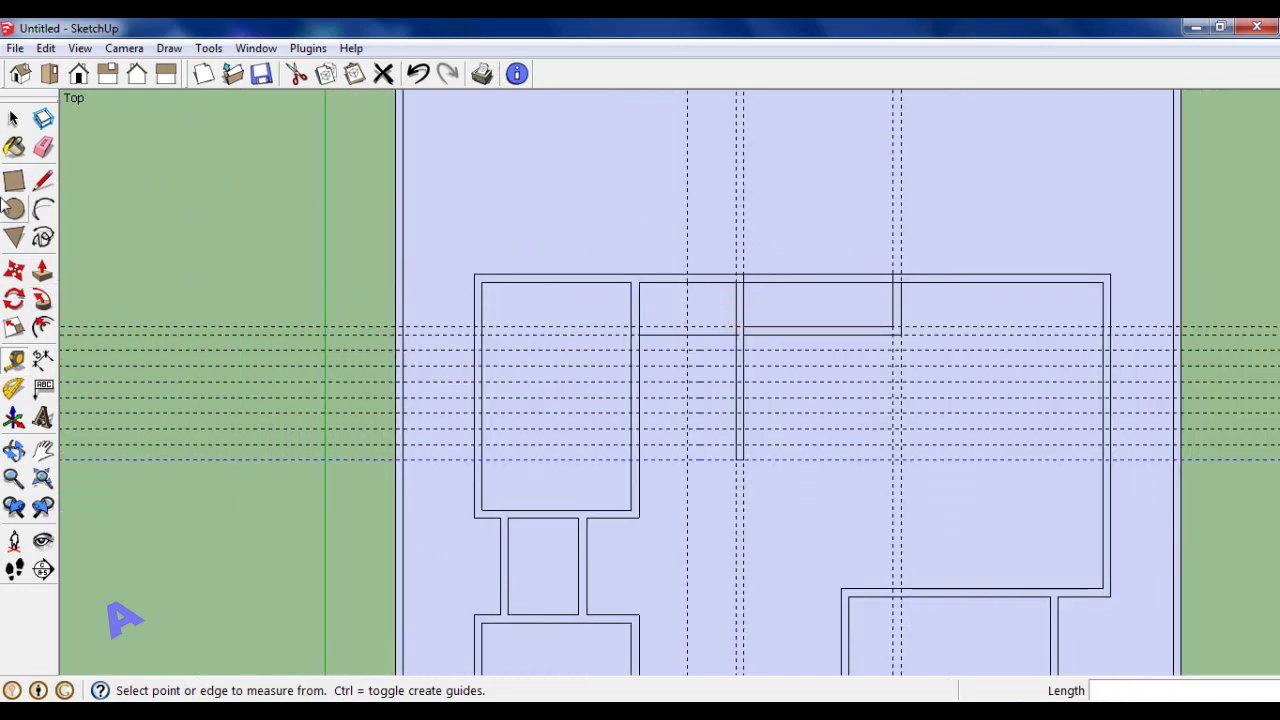
Draw five 185 by 30 cm tread rectangles, then a rectangle from the centre guide to the right edge.
click(15, 184)
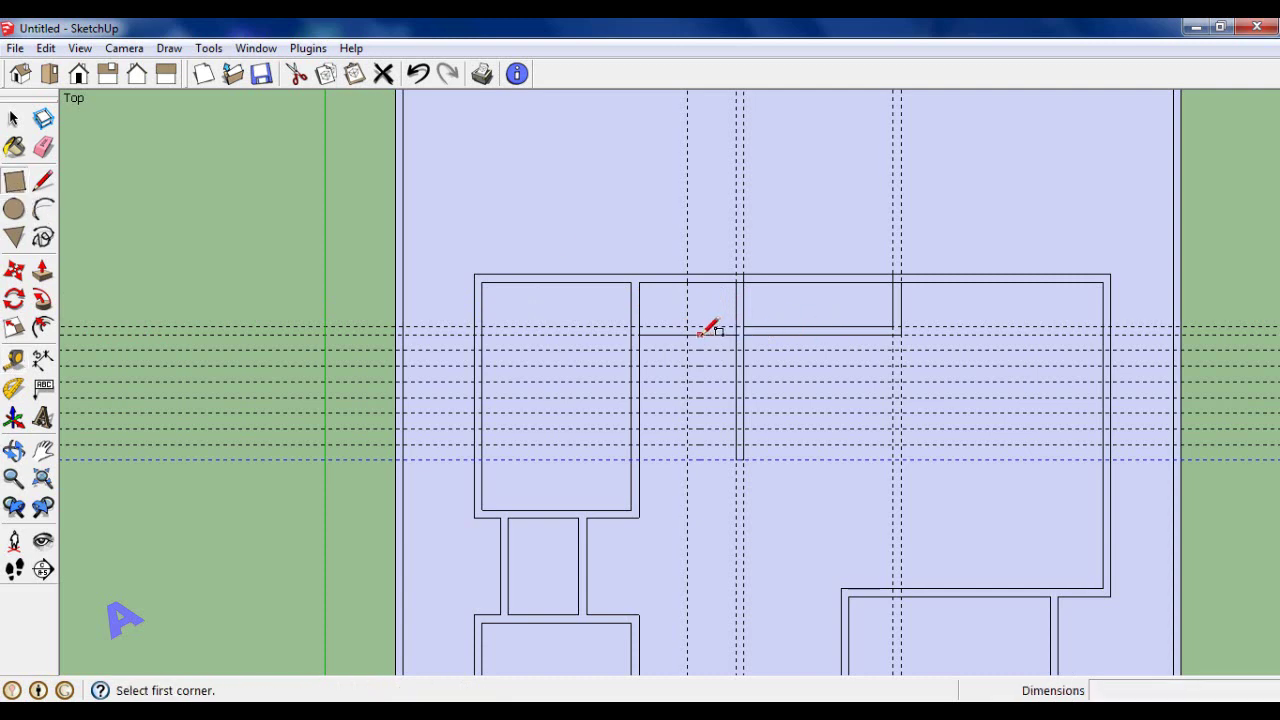
scroll(714, 323, up, 1)
scroll(714, 329, up, 1)
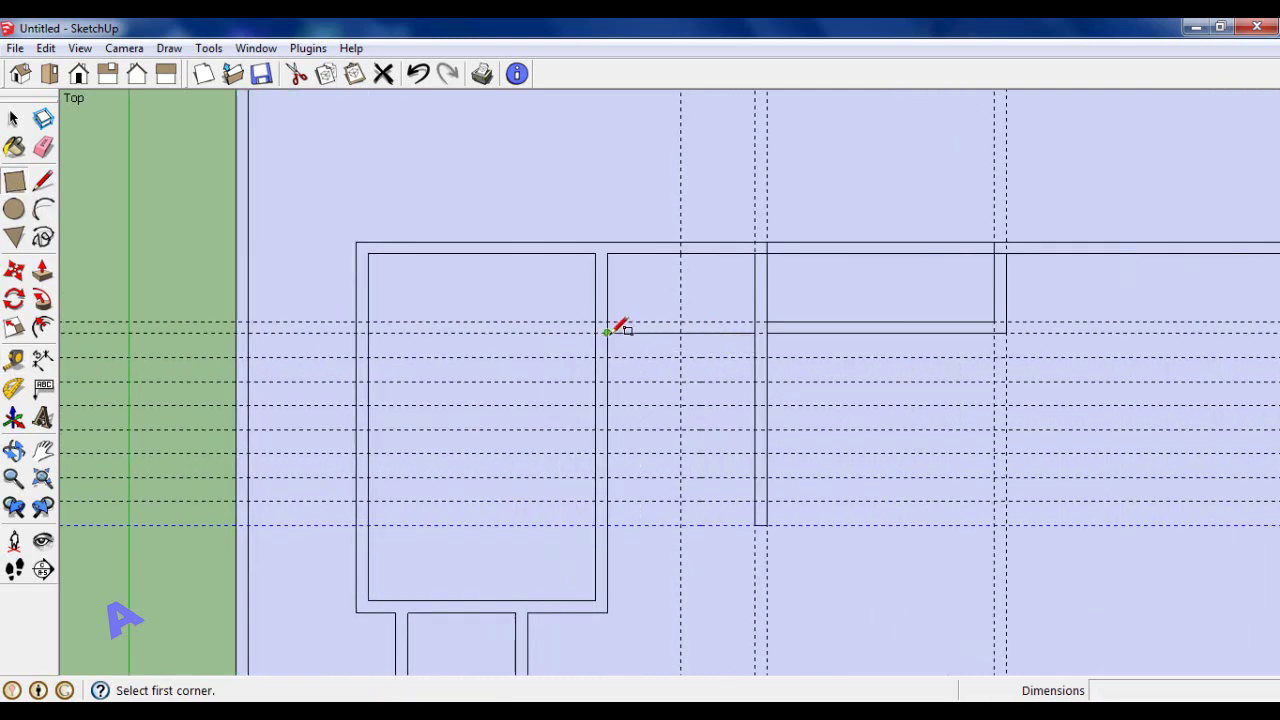
click(607, 332)
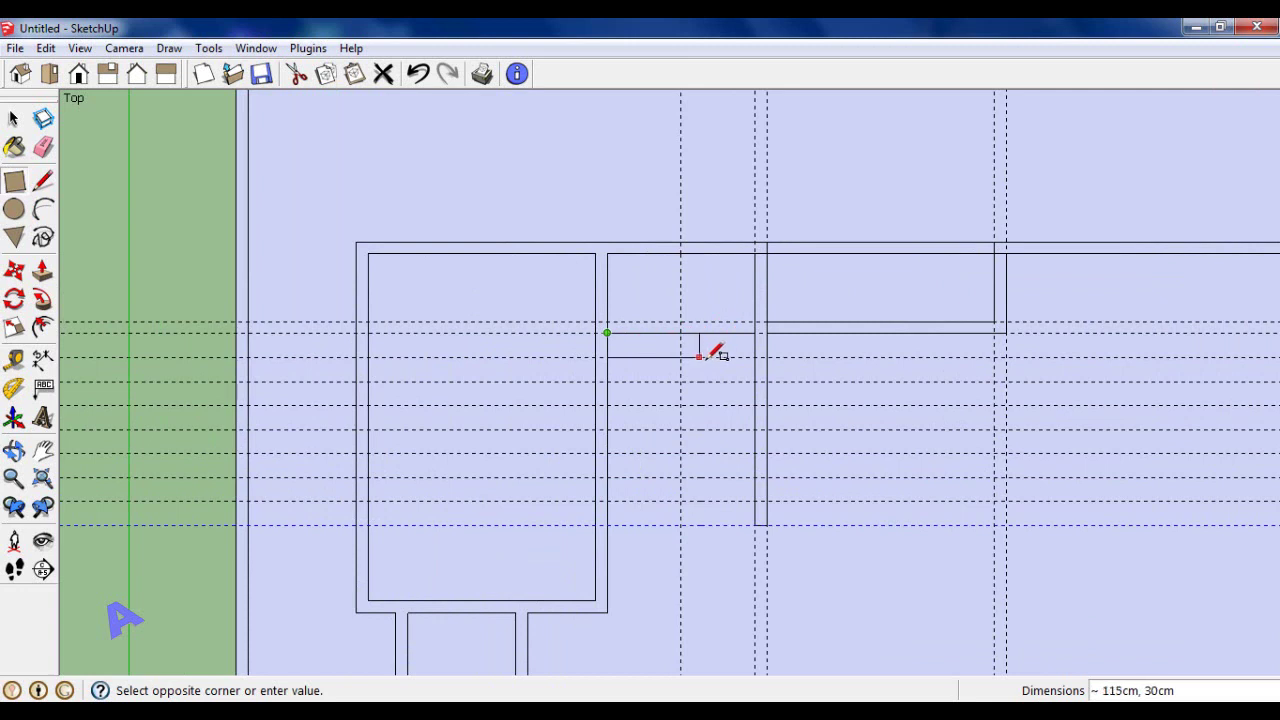
click(755, 357)
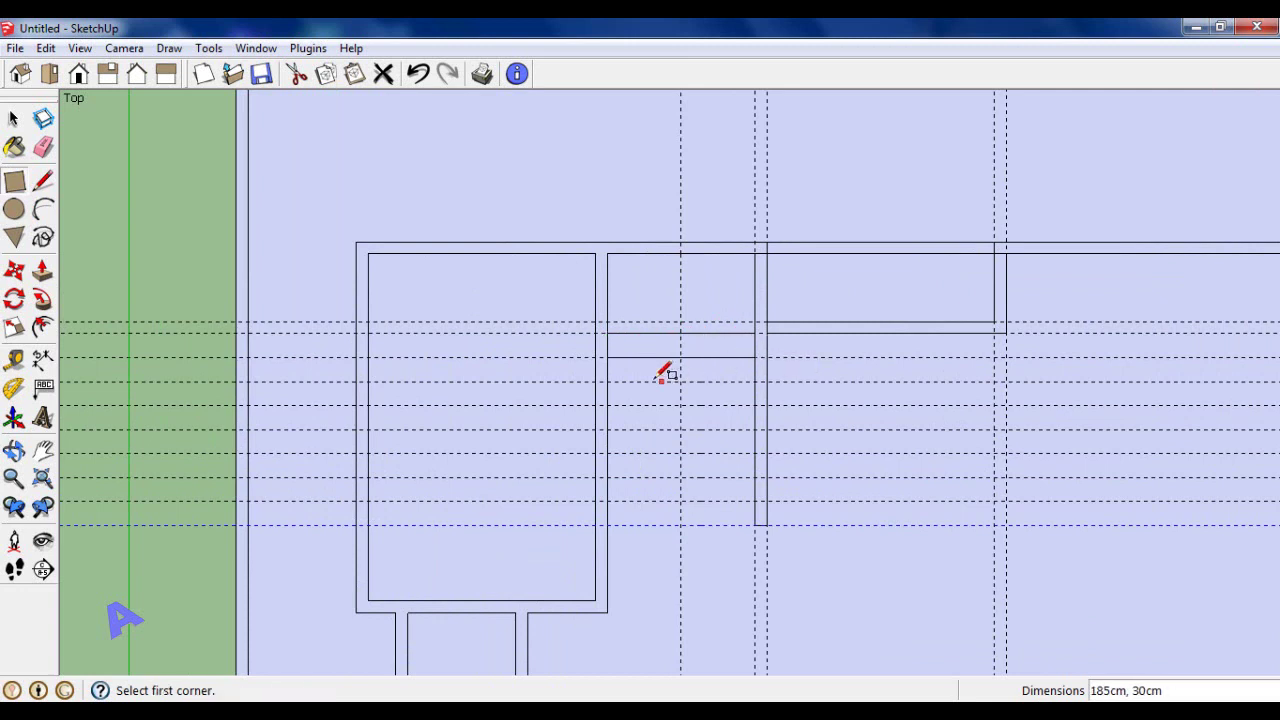
click(607, 381)
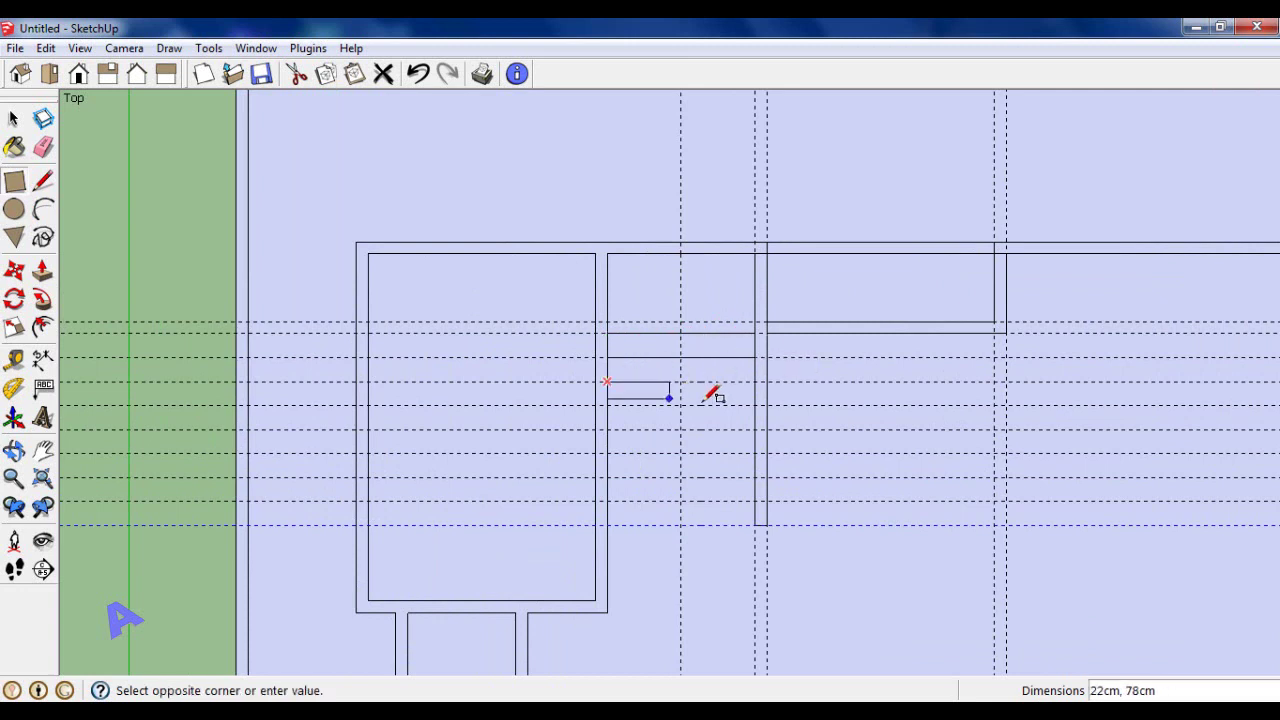
click(755, 405)
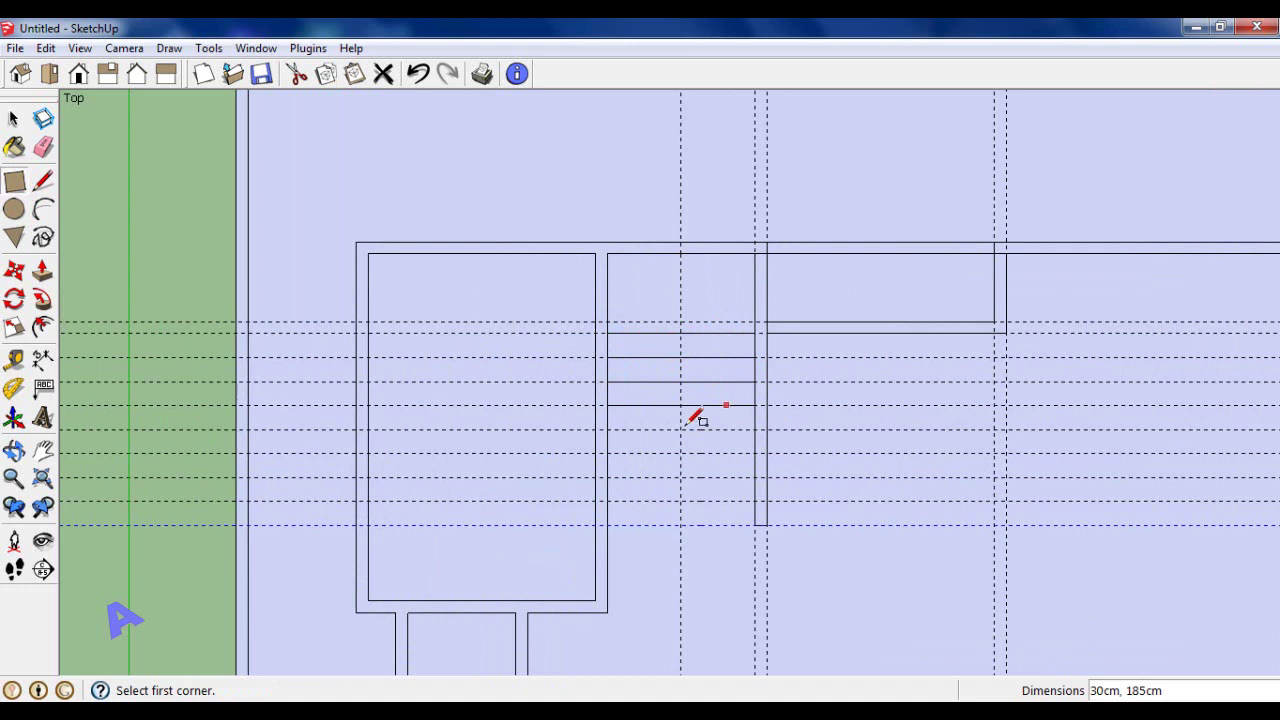
click(607, 429)
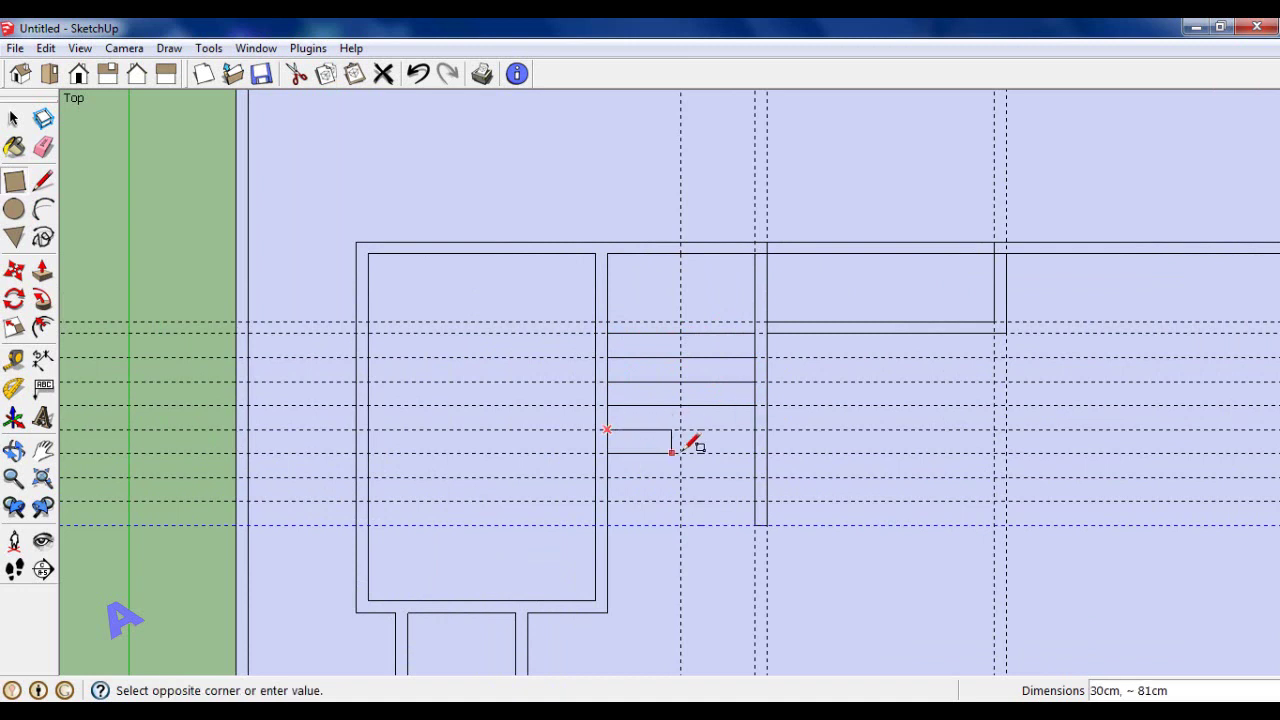
click(755, 452)
click(607, 477)
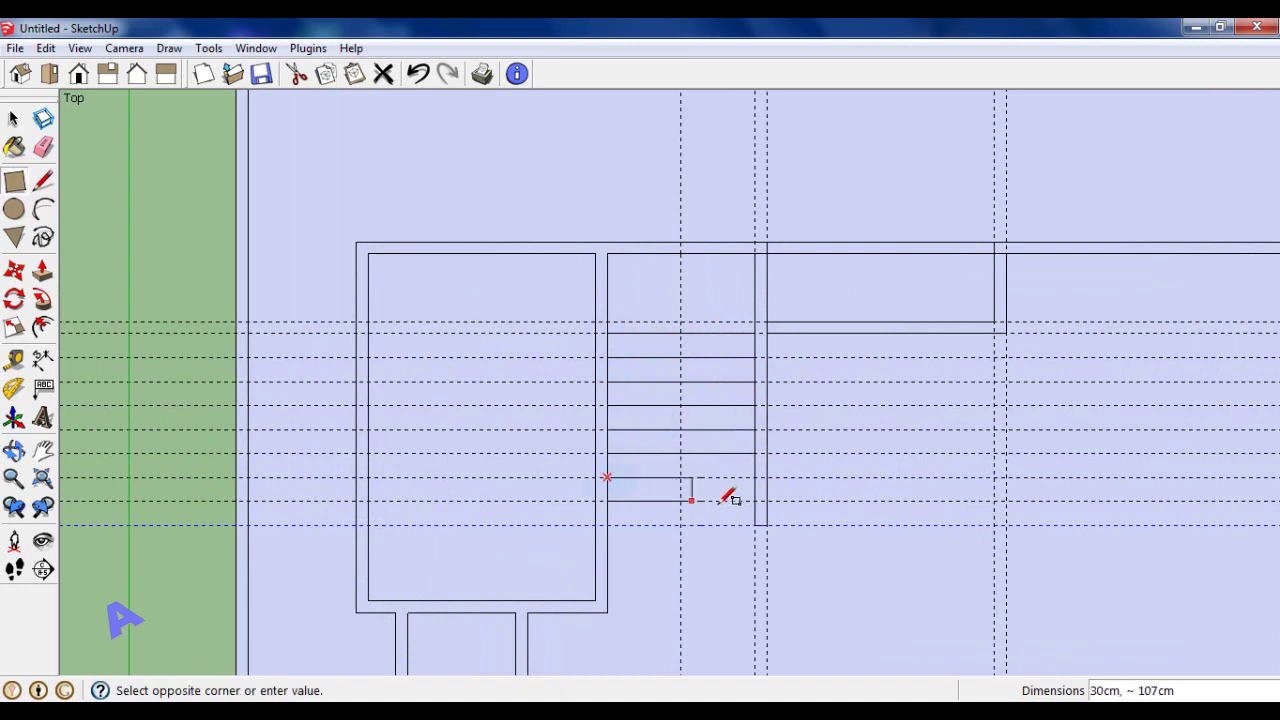
click(755, 501)
click(607, 501)
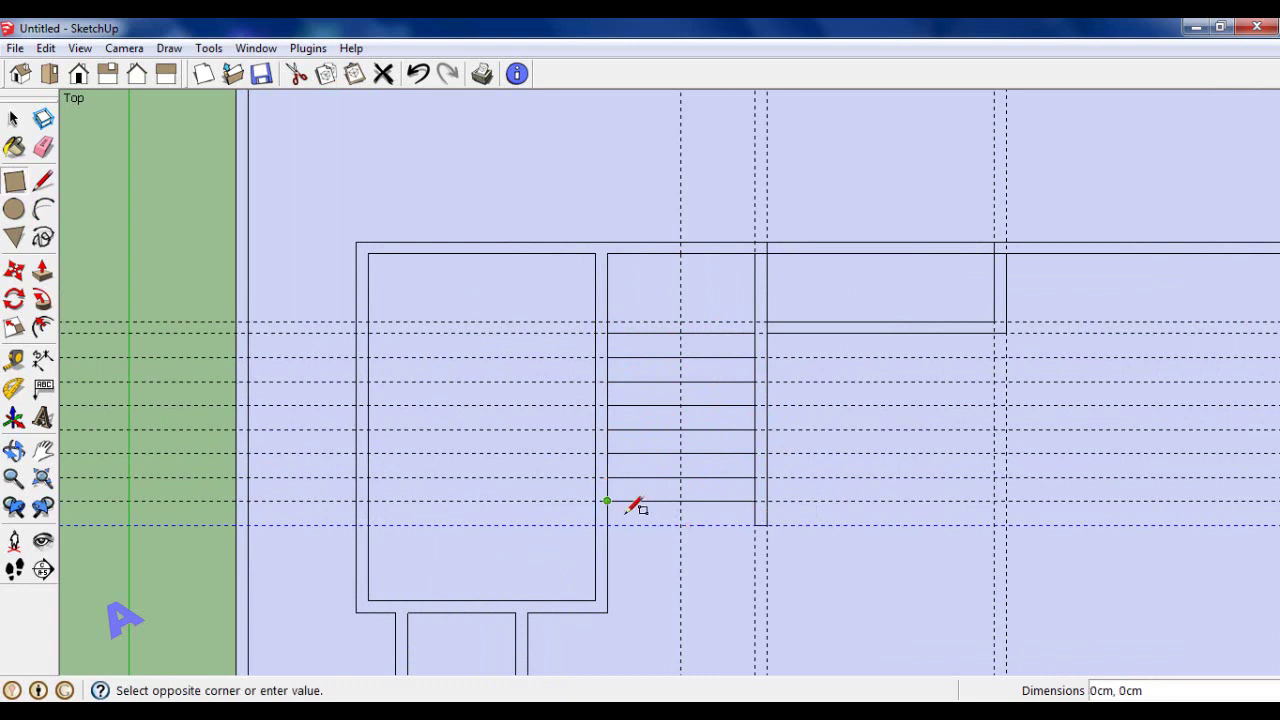
click(755, 524)
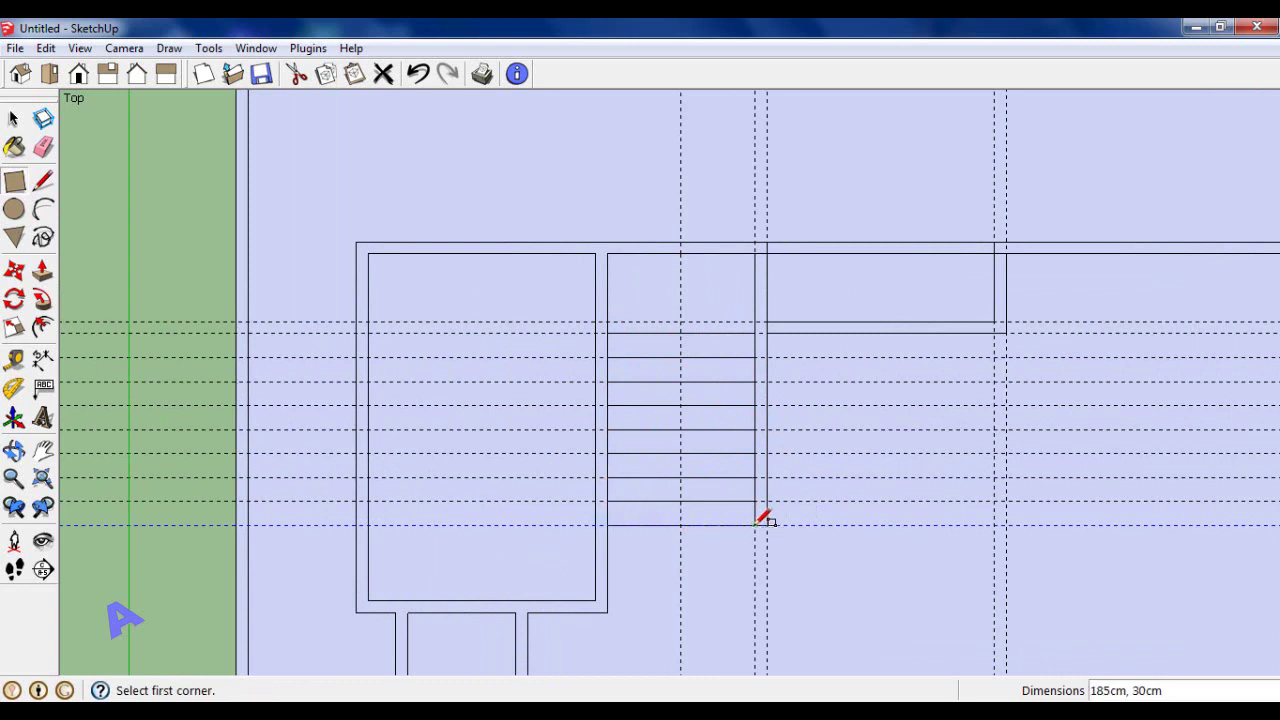
click(680, 332)
click(755, 524)
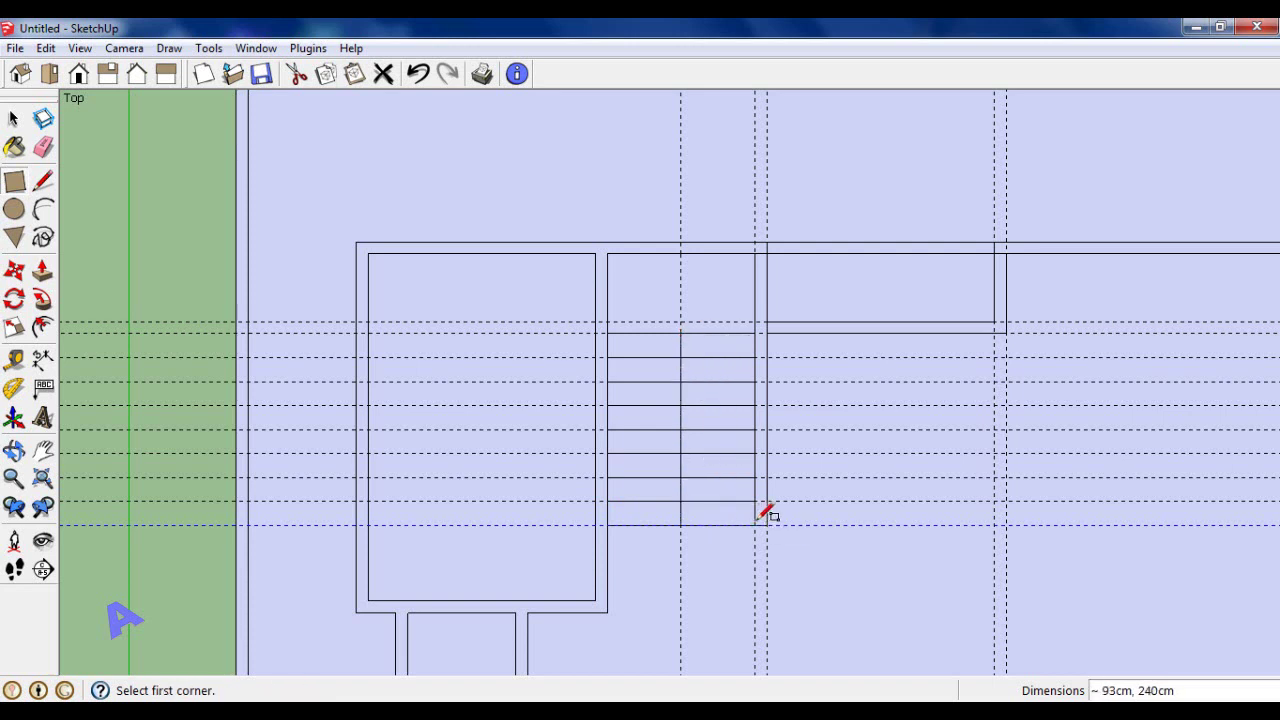
Erase all horizontal and vertical dashed guide lines across the plan.
click(43, 147)
scroll(726, 316, down, 1)
scroll(726, 316, down, 1)
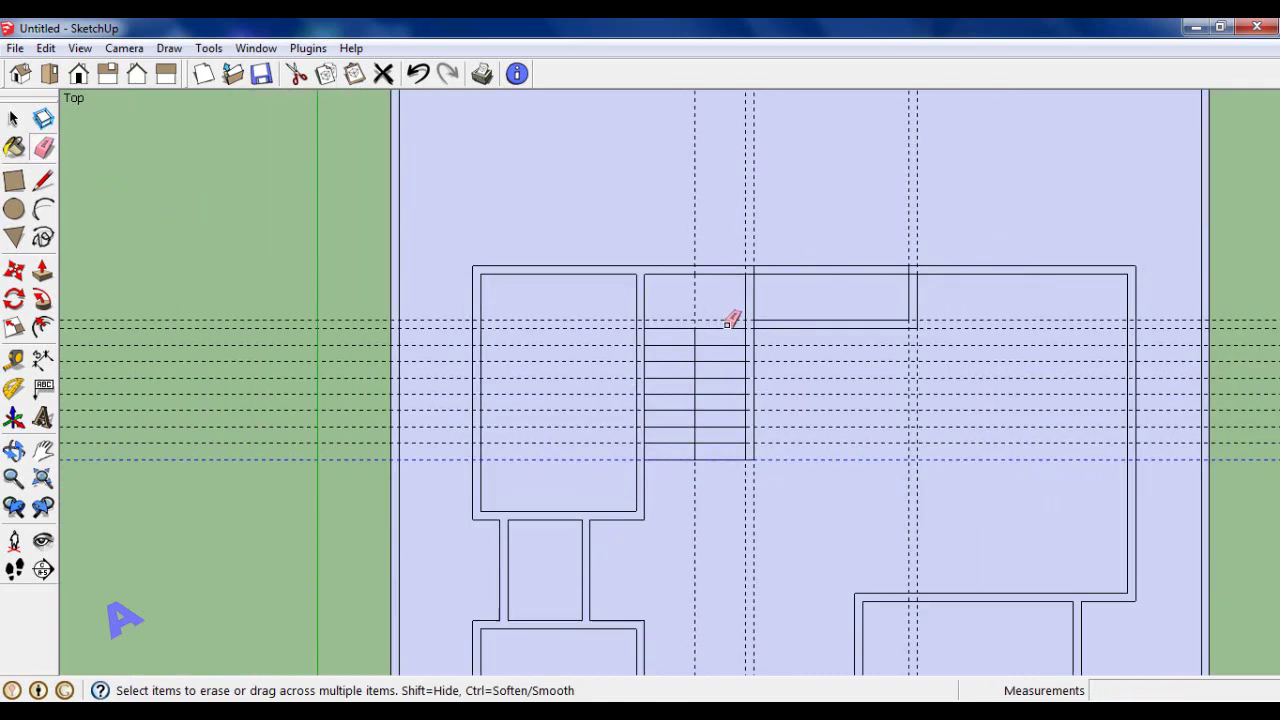
scroll(731, 320, down, 1)
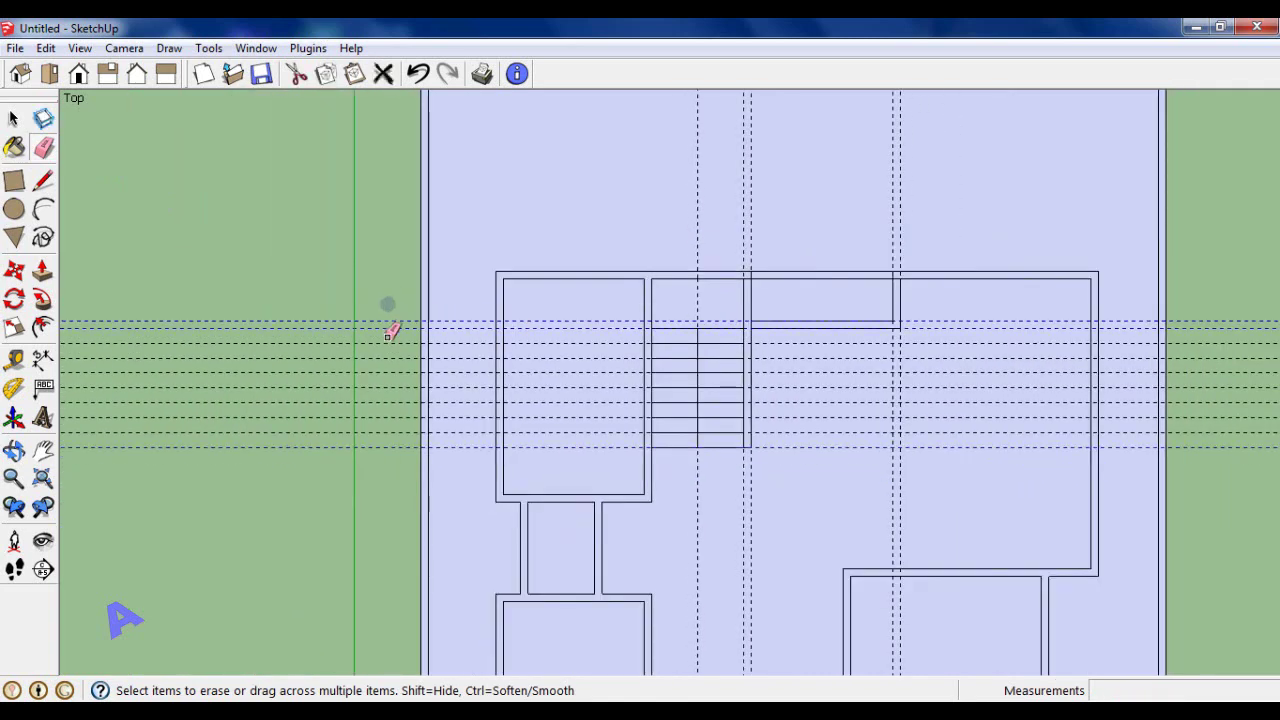
drag(396, 421, 400, 458)
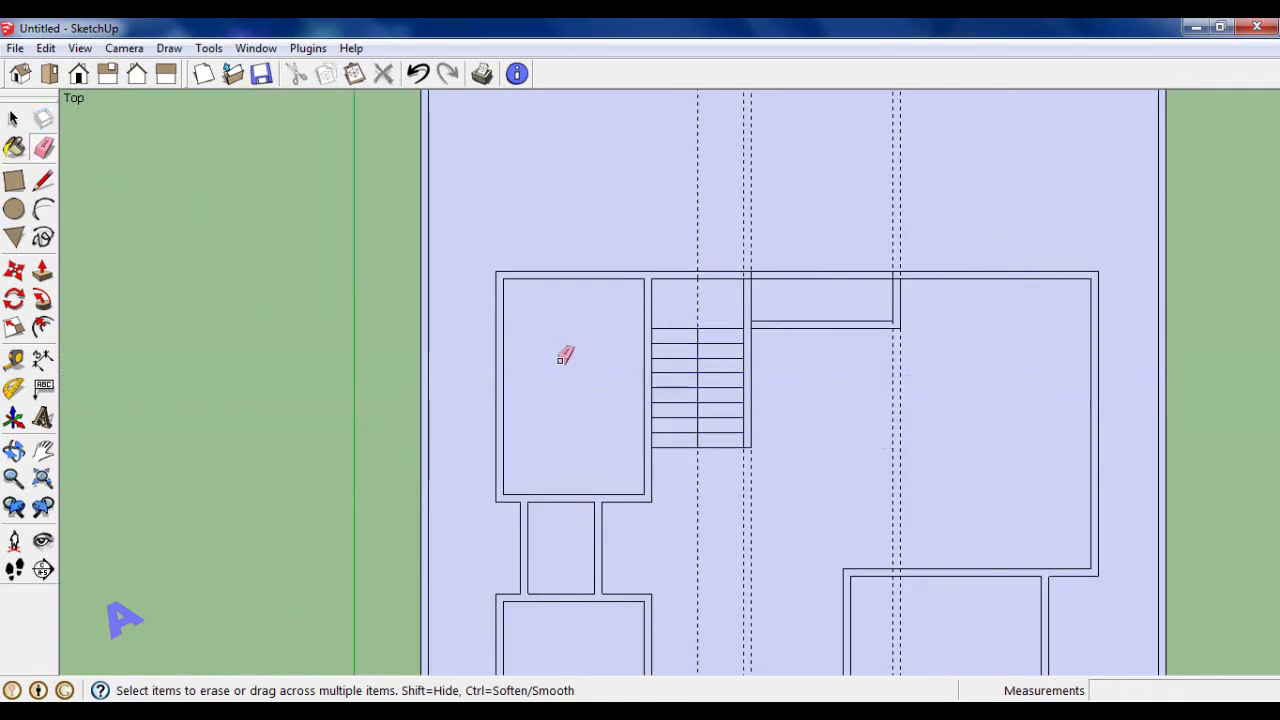
drag(697, 240, 655, 245)
drag(925, 224, 808, 240)
scroll(720, 347, up, 1)
scroll(723, 335, up, 1)
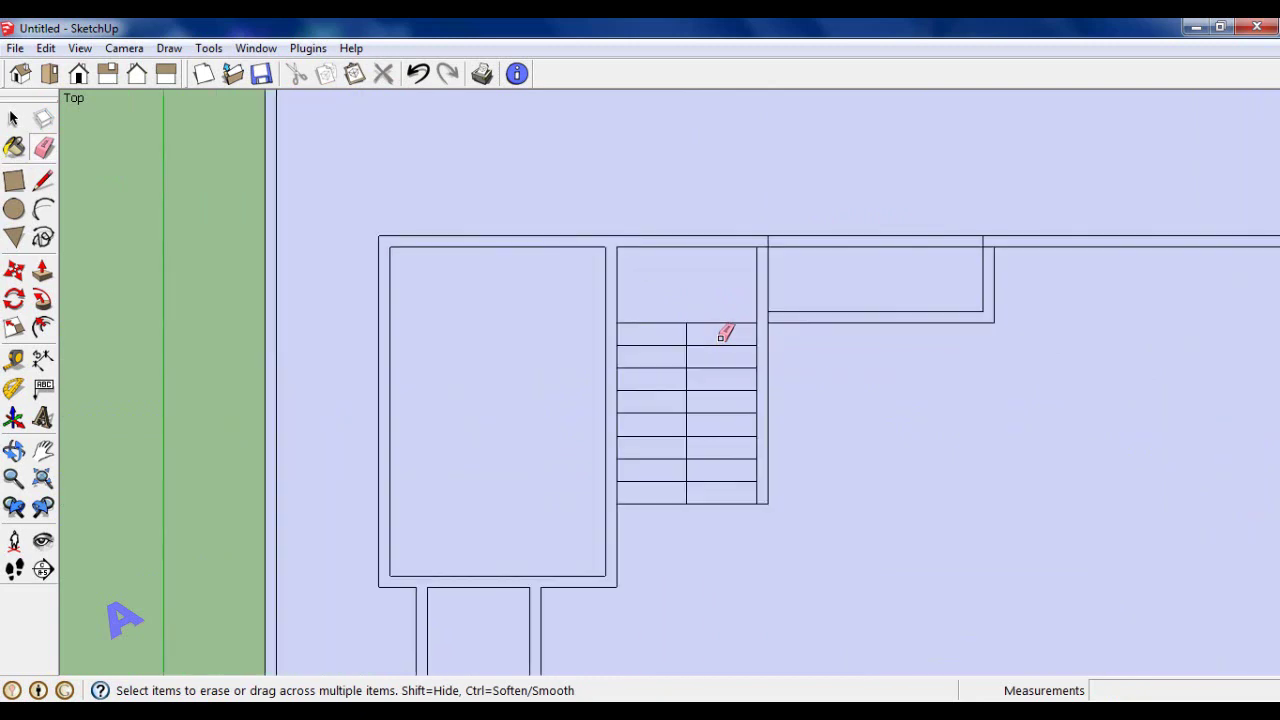
scroll(858, 248, up, 1)
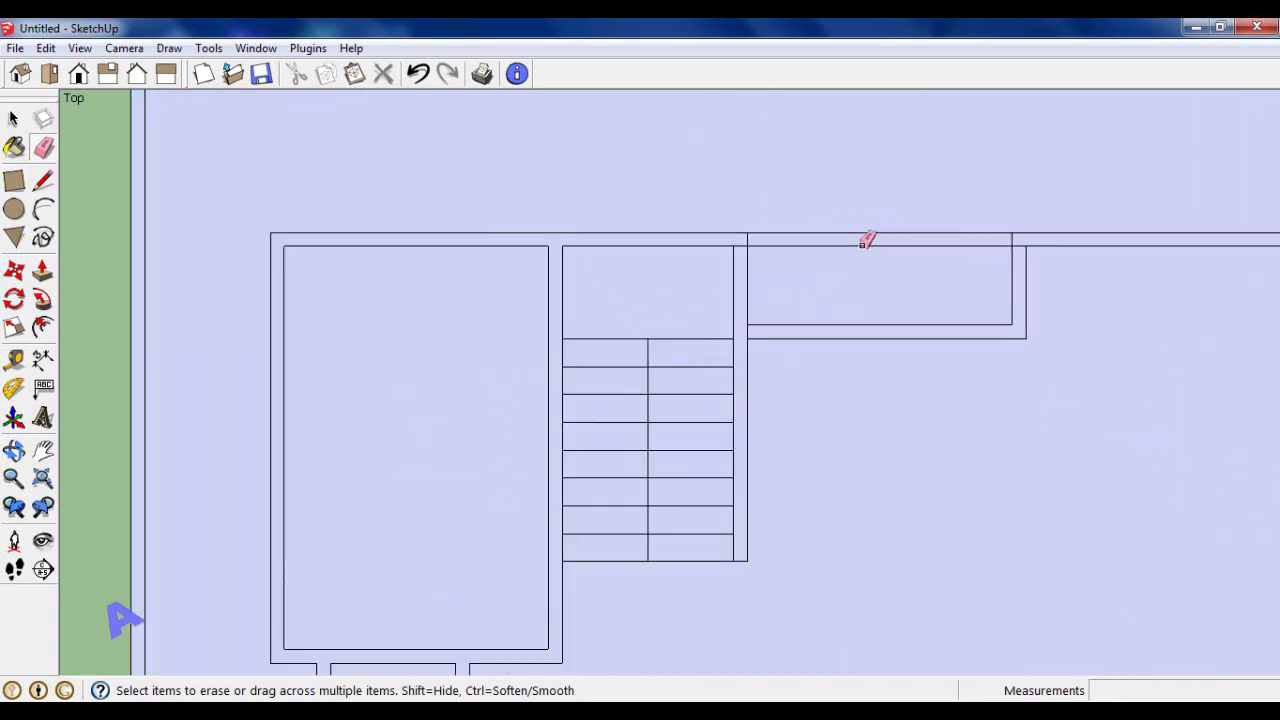
Erase the stray edge near the small top room beside the stairs.
click(862, 244)
scroll(1014, 237, up, 1)
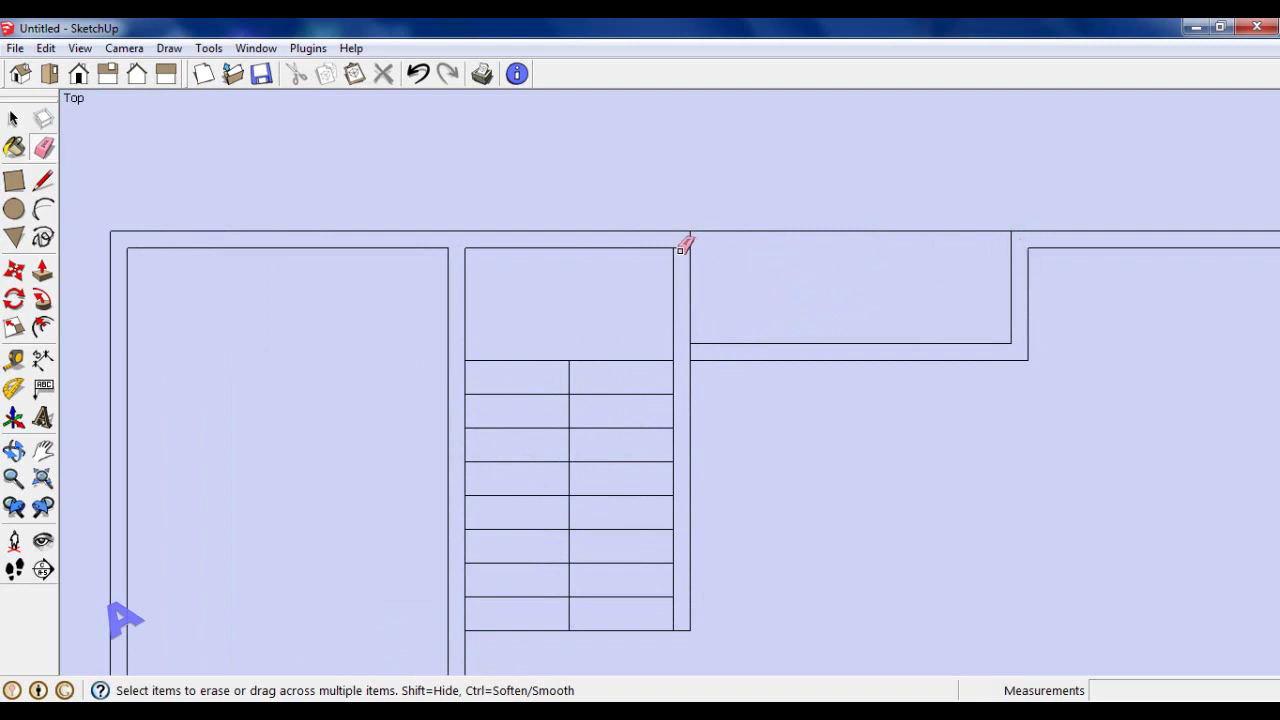
scroll(695, 340, up, 1)
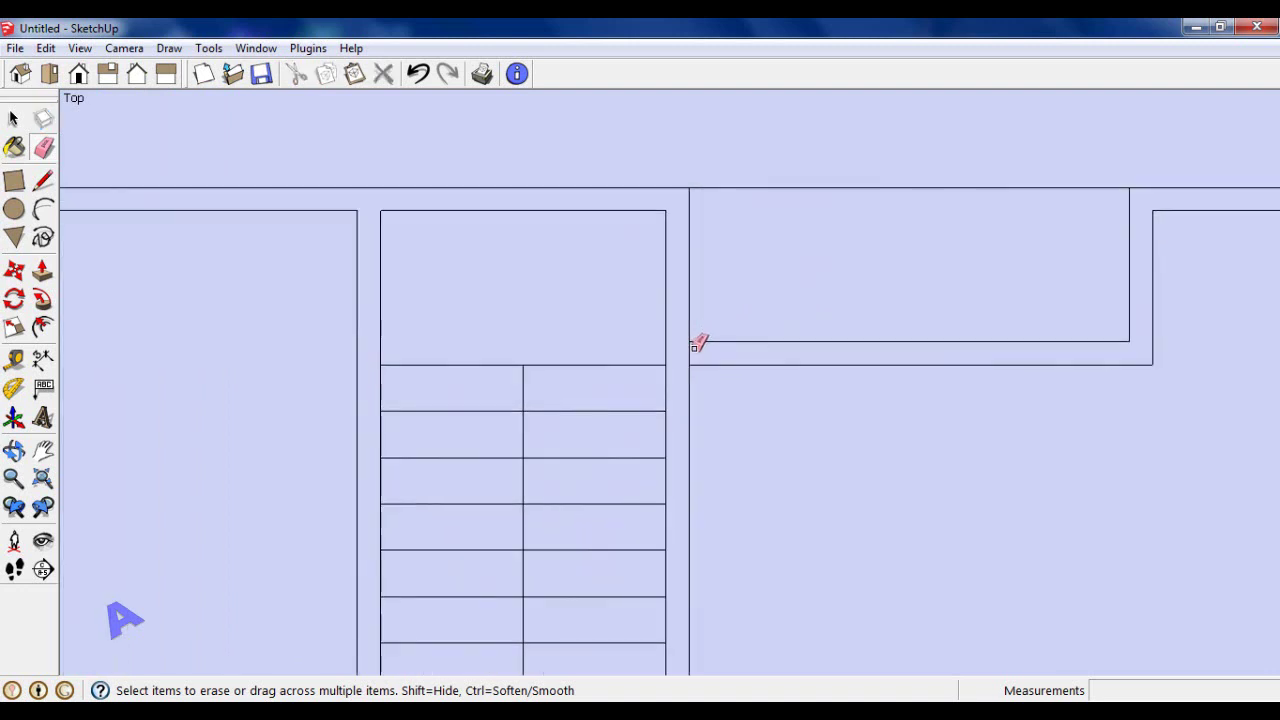
scroll(843, 286, down, 1)
scroll(846, 289, down, 1)
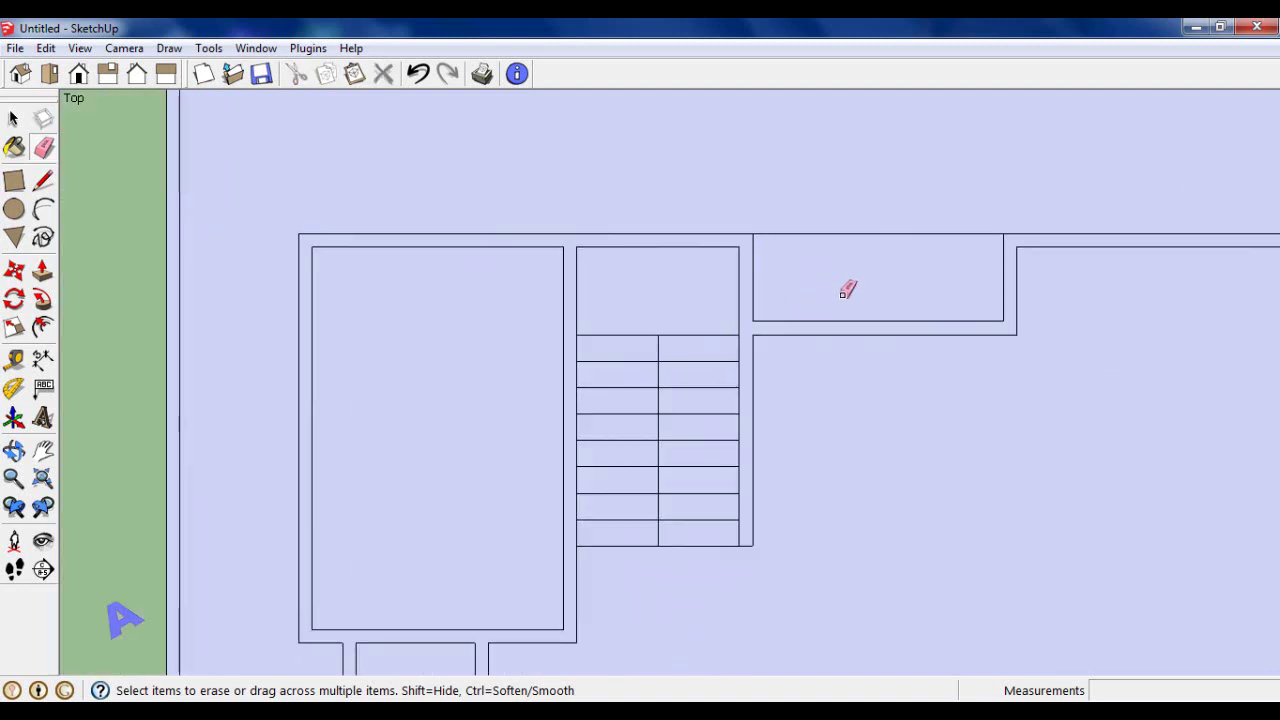
scroll(846, 291, down, 1)
scroll(848, 292, down, 1)
scroll(848, 292, up, 1)
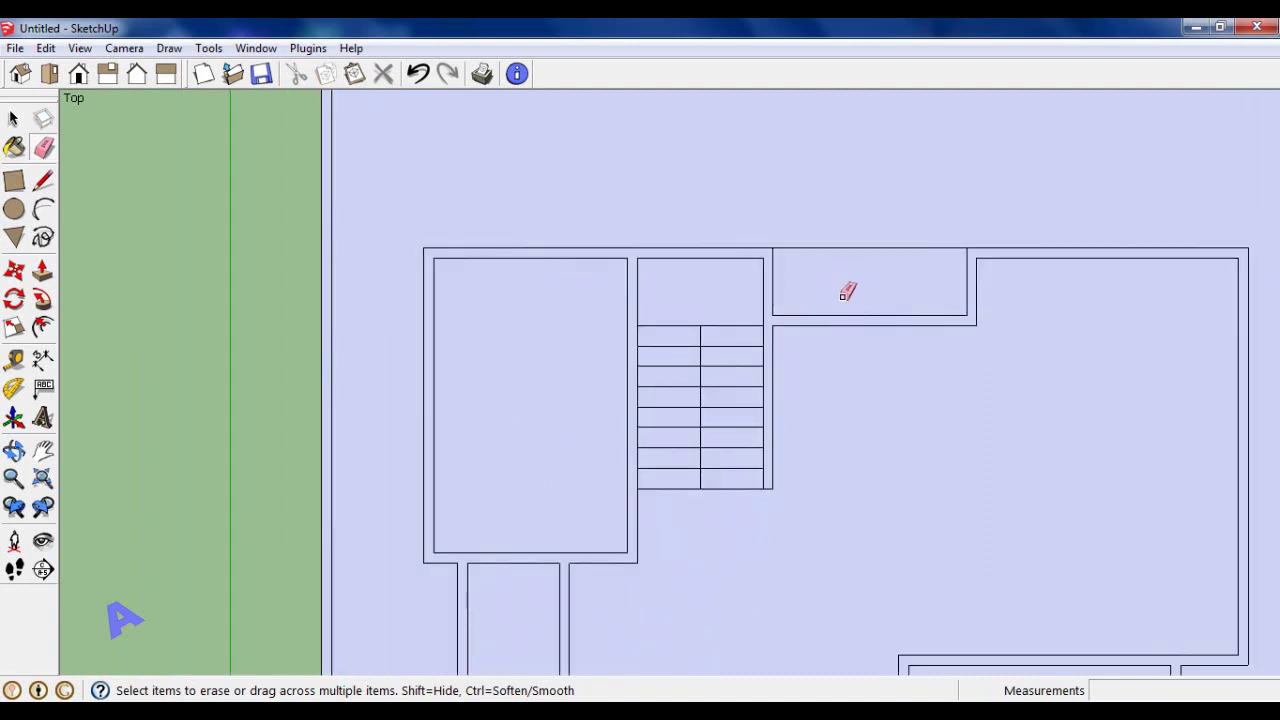
Add two vertical guides through the stair treads and a horizontal guide 50cm below the top wall.
click(15, 362)
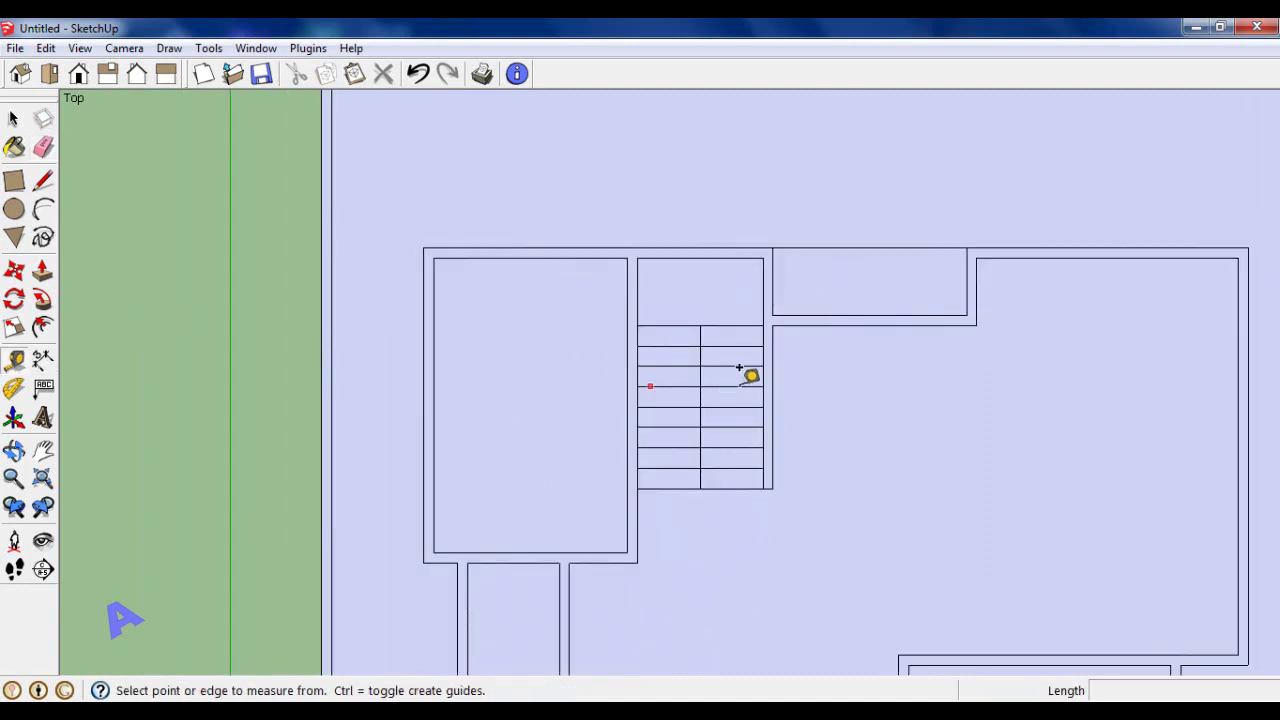
scroll(751, 371, up, 1)
scroll(763, 366, up, 2)
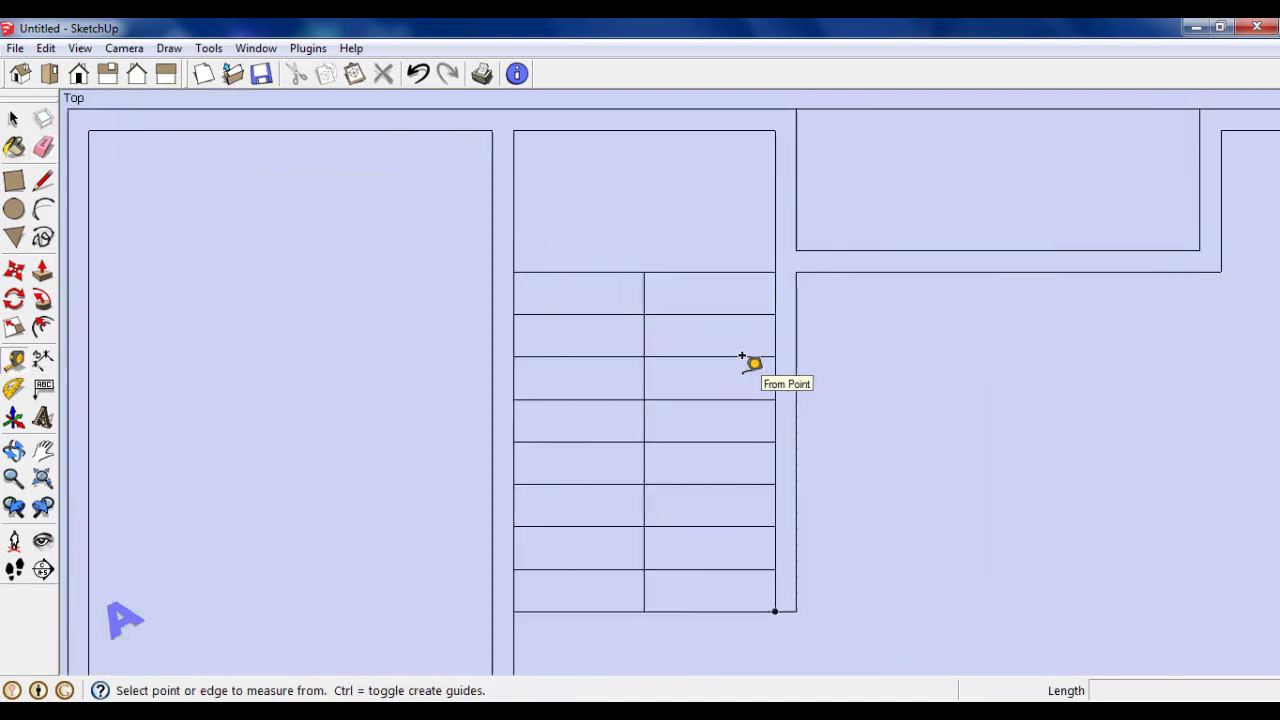
click(512, 284)
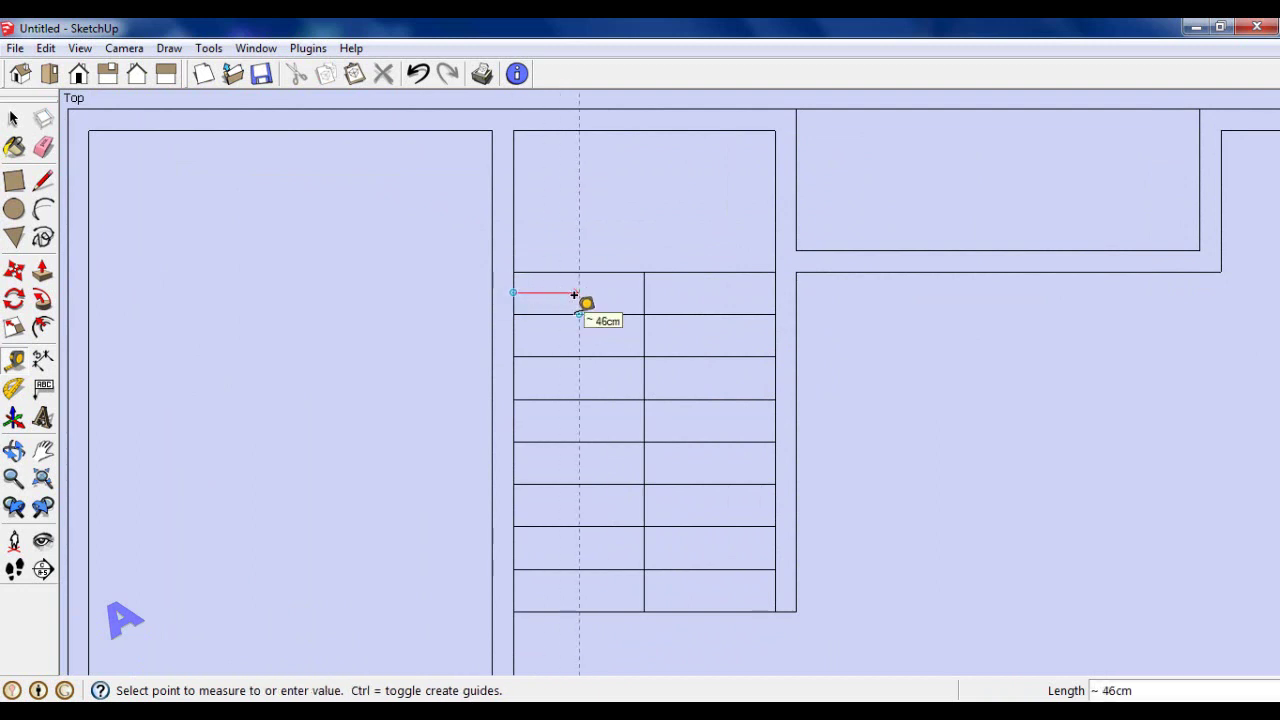
click(578, 298)
click(644, 288)
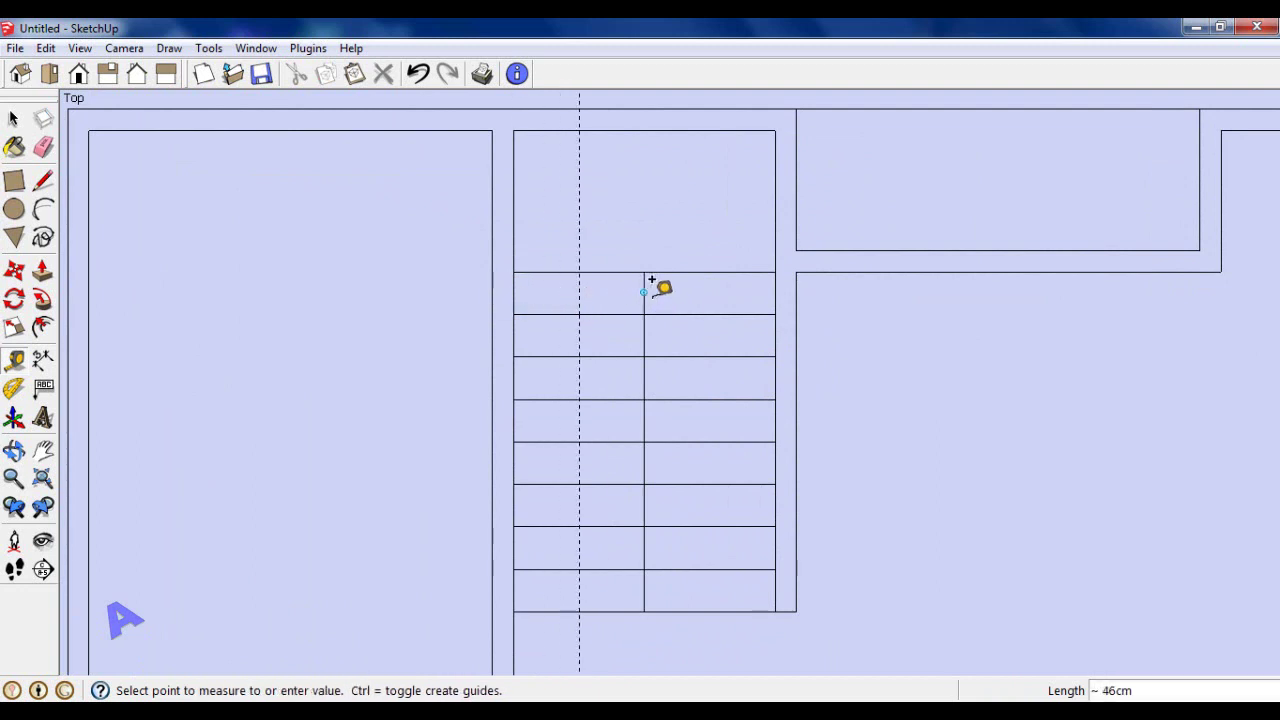
click(710, 298)
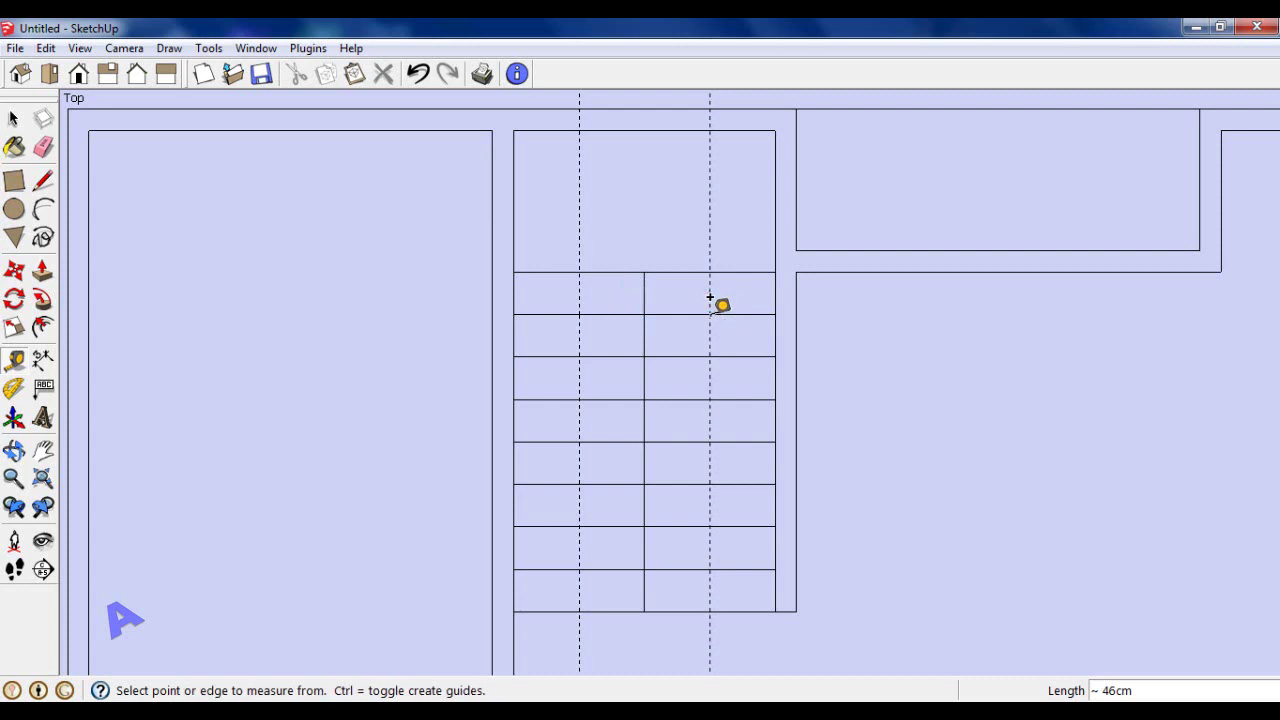
click(551, 131)
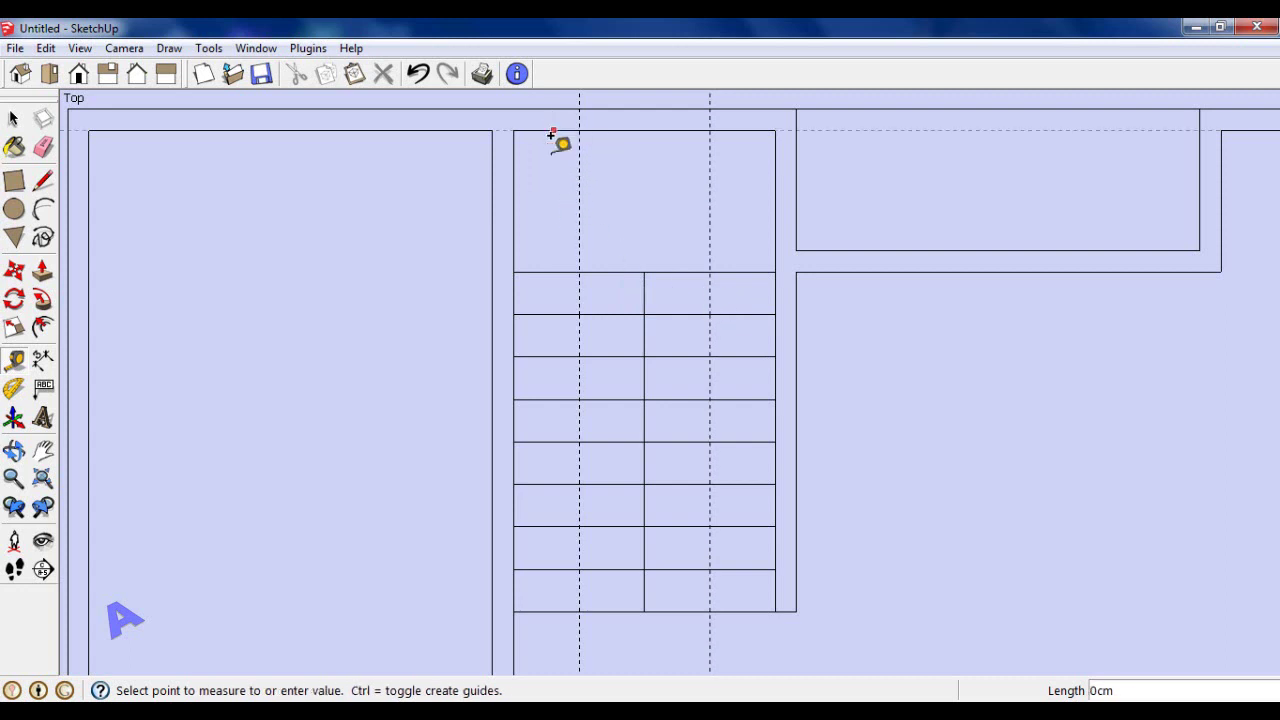
click(513, 200)
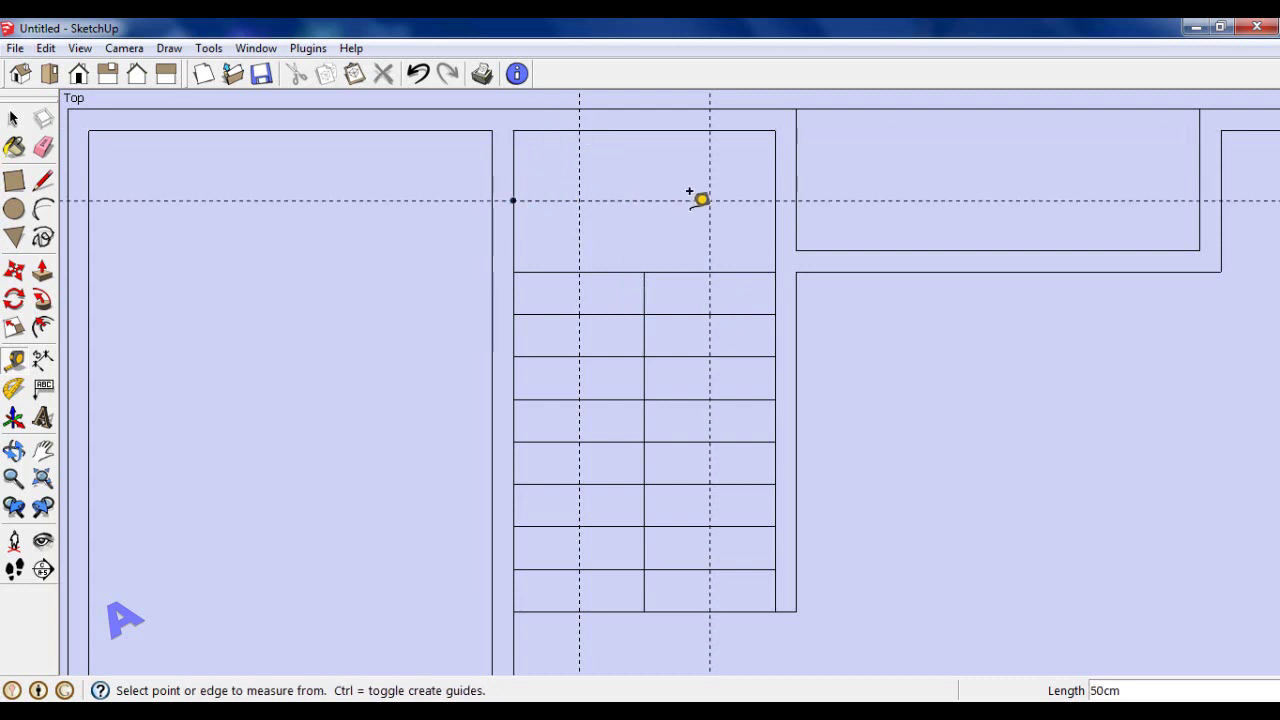
scroll(700, 200, down, 1)
scroll(702, 210, down, 1)
scroll(698, 215, down, 1)
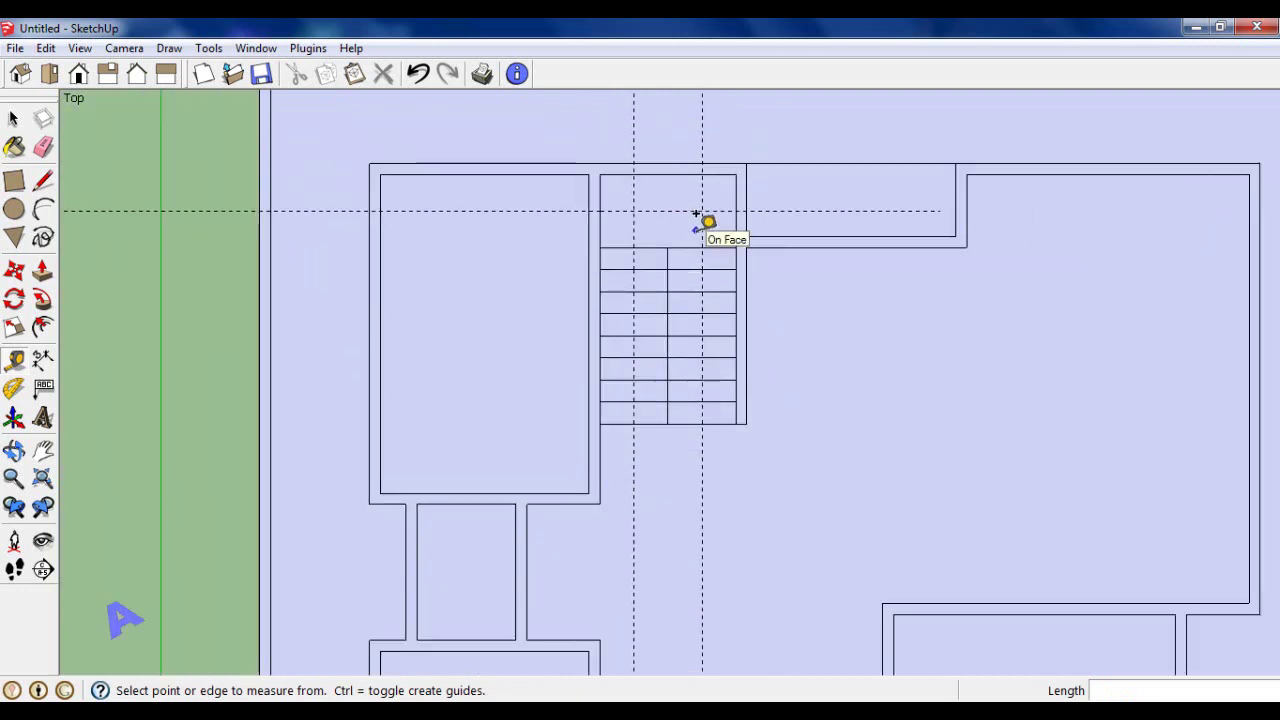
Draw the U-shaped walking line up the left guide, across, and down the right guide.
click(42, 180)
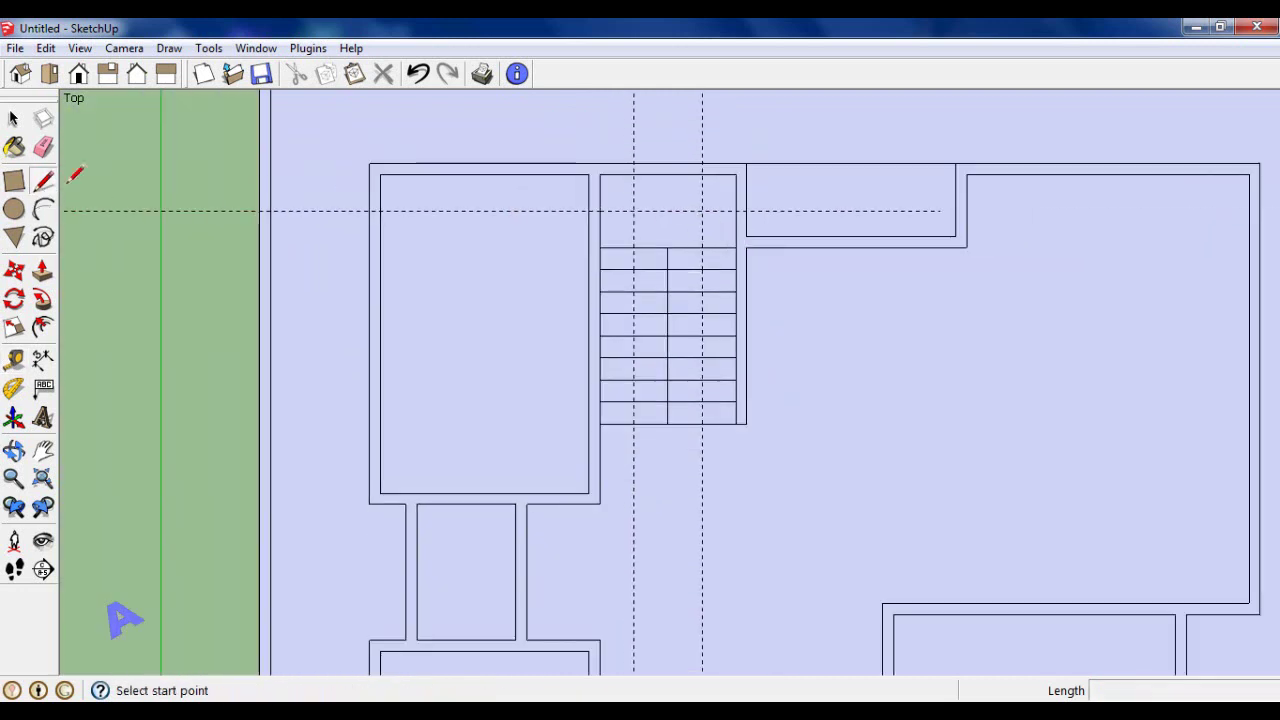
click(633, 443)
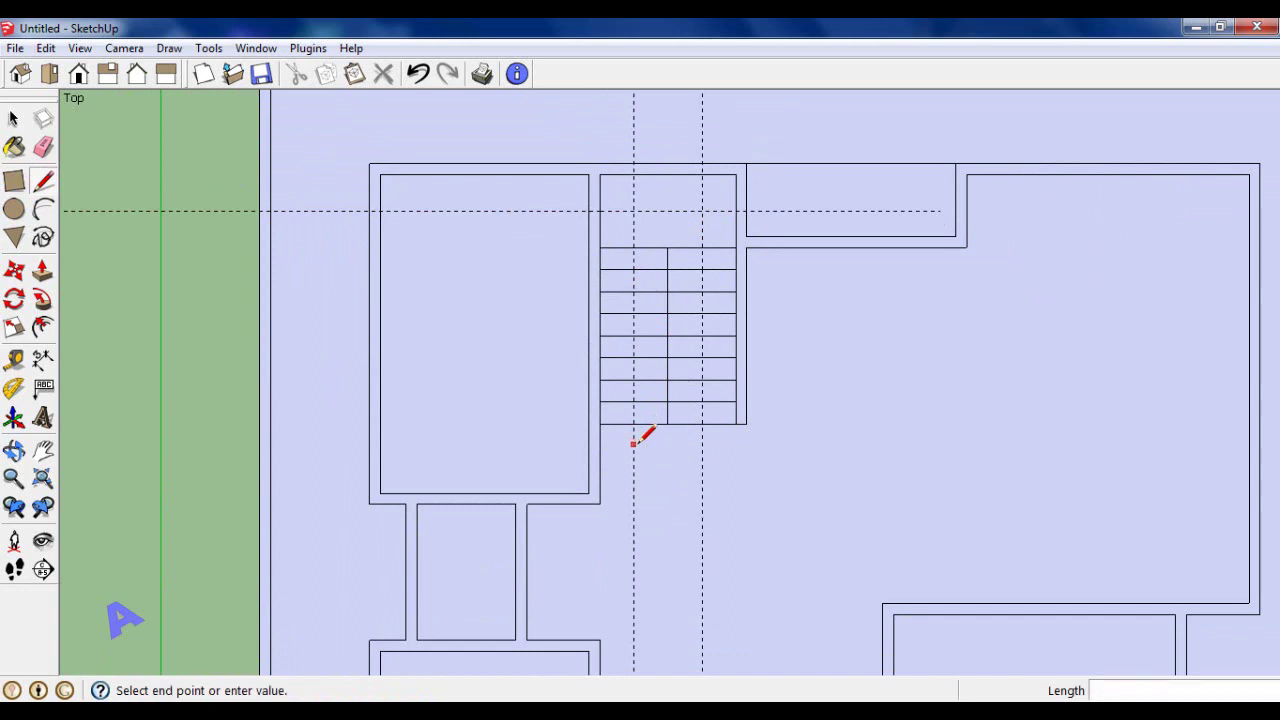
click(633, 210)
click(702, 210)
click(702, 424)
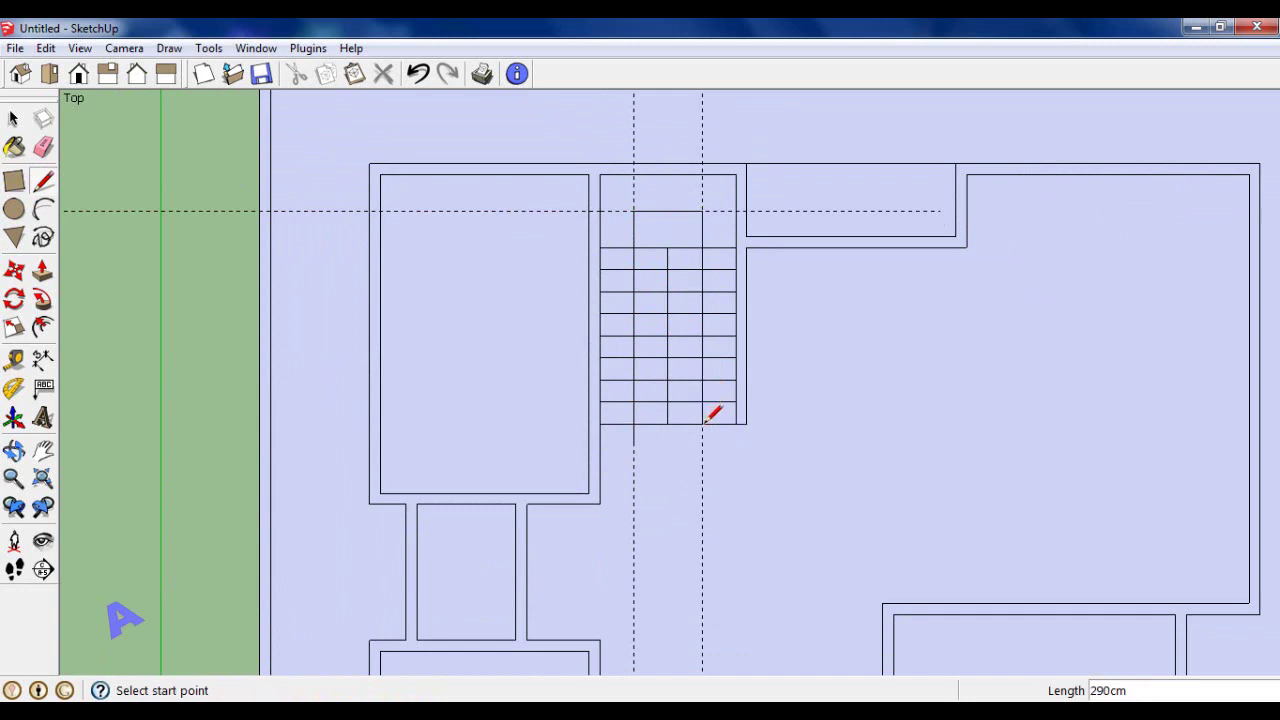
Add a short diagonal arrow stroke at the walking line's bottom end.
scroll(702, 424, up, 2)
scroll(705, 420, up, 1)
click(700, 425)
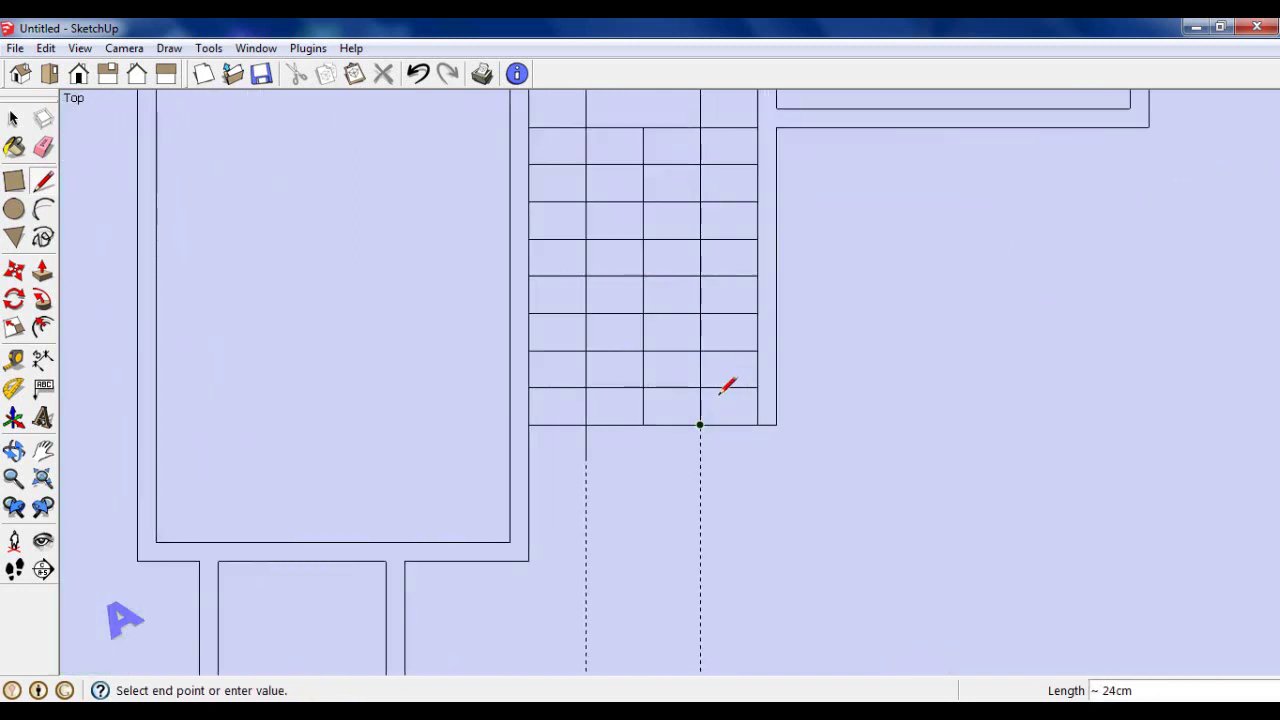
scroll(724, 386, up, 2)
scroll(724, 386, up, 1)
click(723, 390)
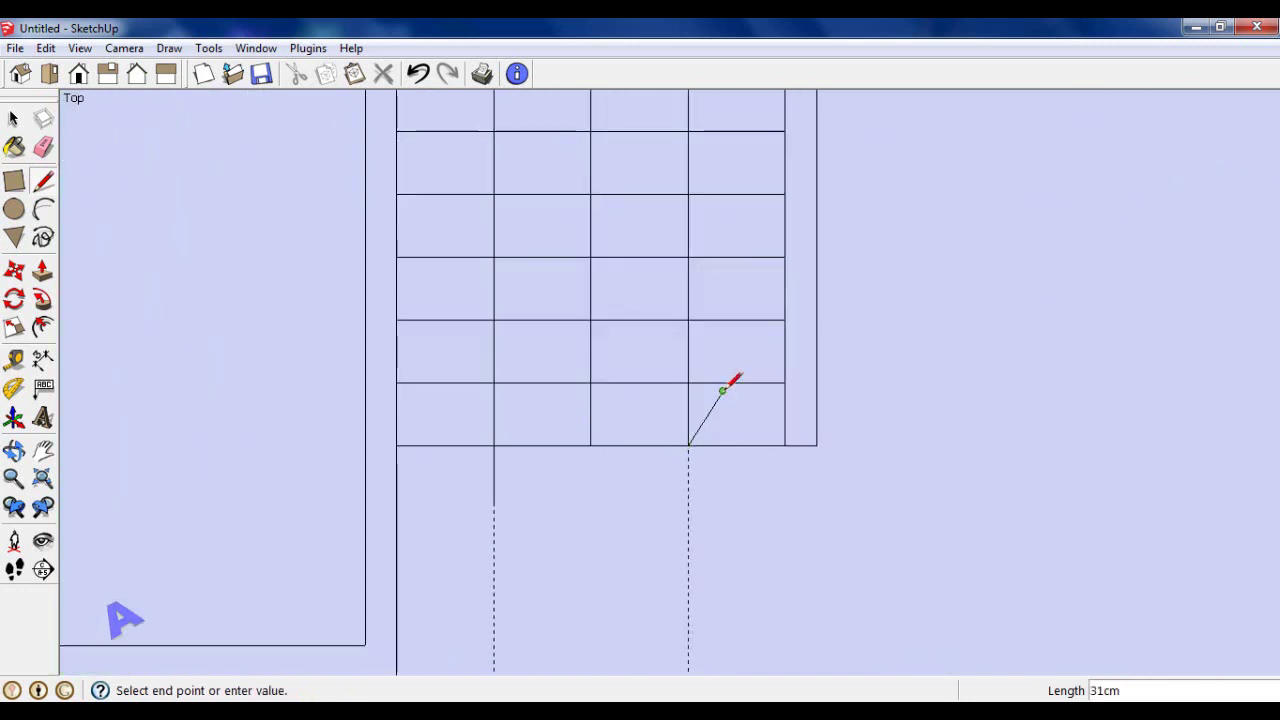
key(Escape)
scroll(724, 389, down, 1)
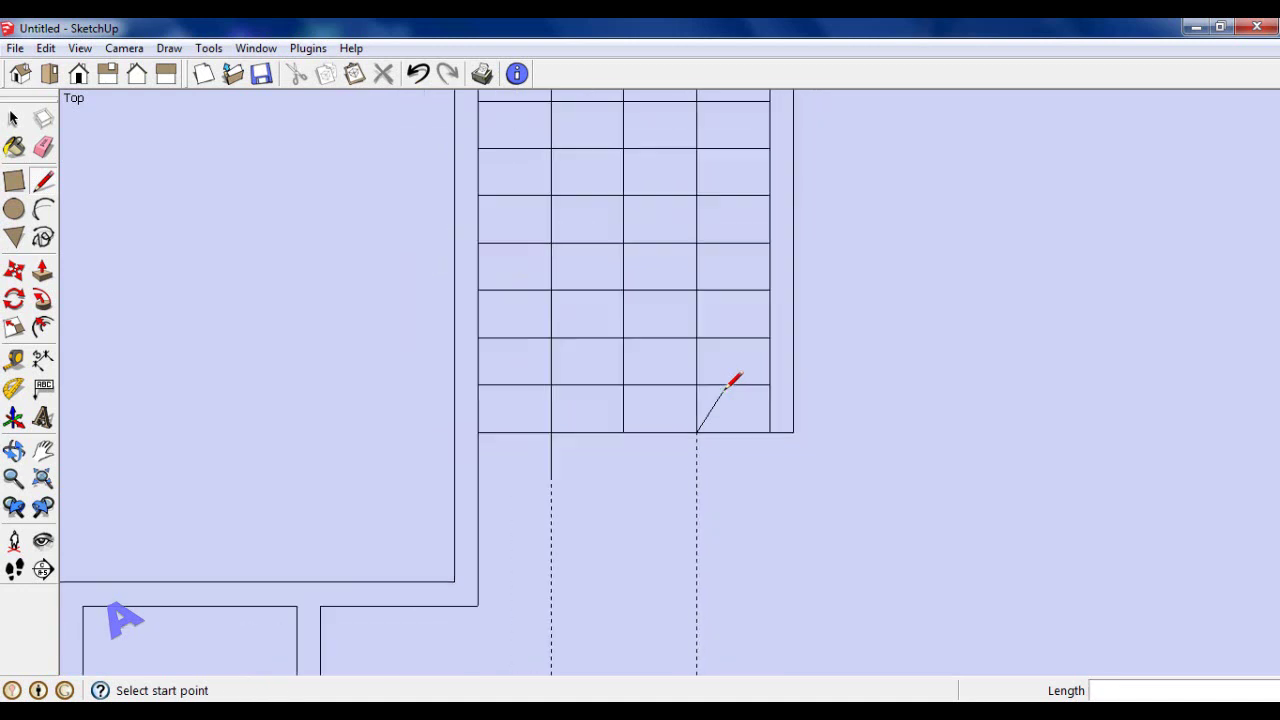
scroll(726, 388, down, 1)
scroll(728, 387, down, 1)
scroll(728, 388, down, 2)
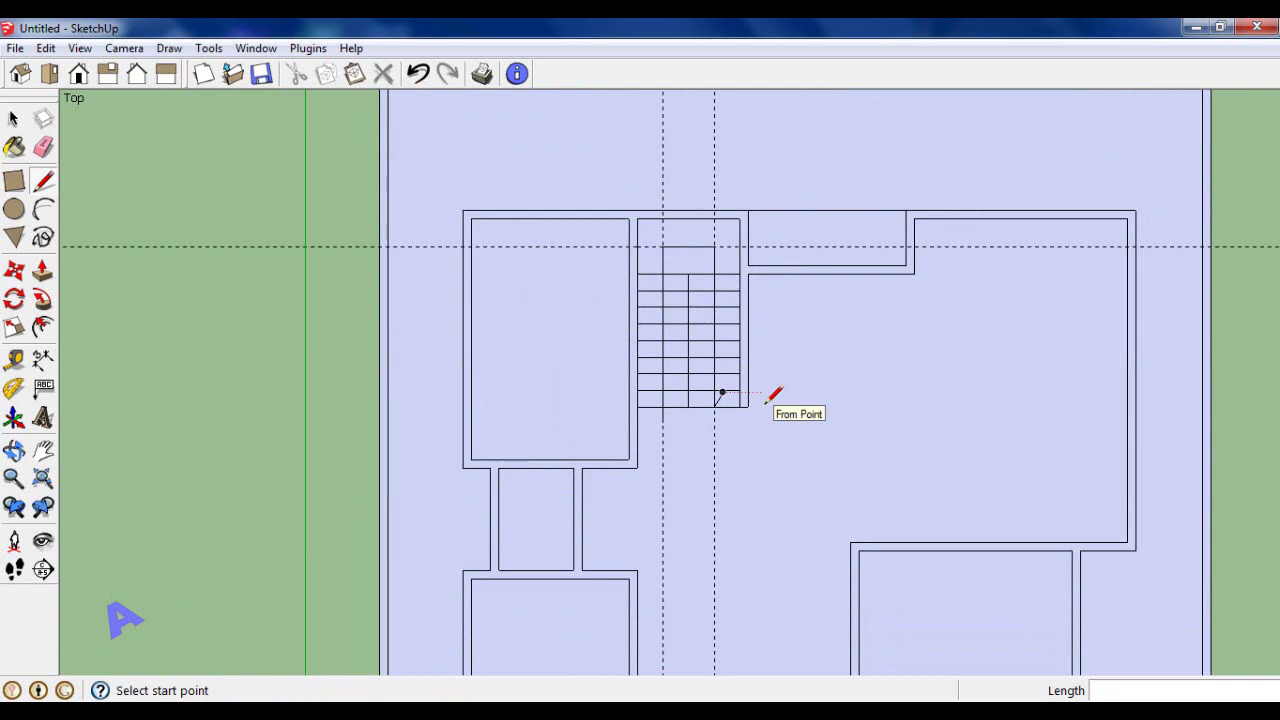
Erase the two vertical and one horizontal stairwell guides, then return to the Select tool.
click(43, 147)
scroll(590, 295, down, 1)
drag(706, 189, 620, 197)
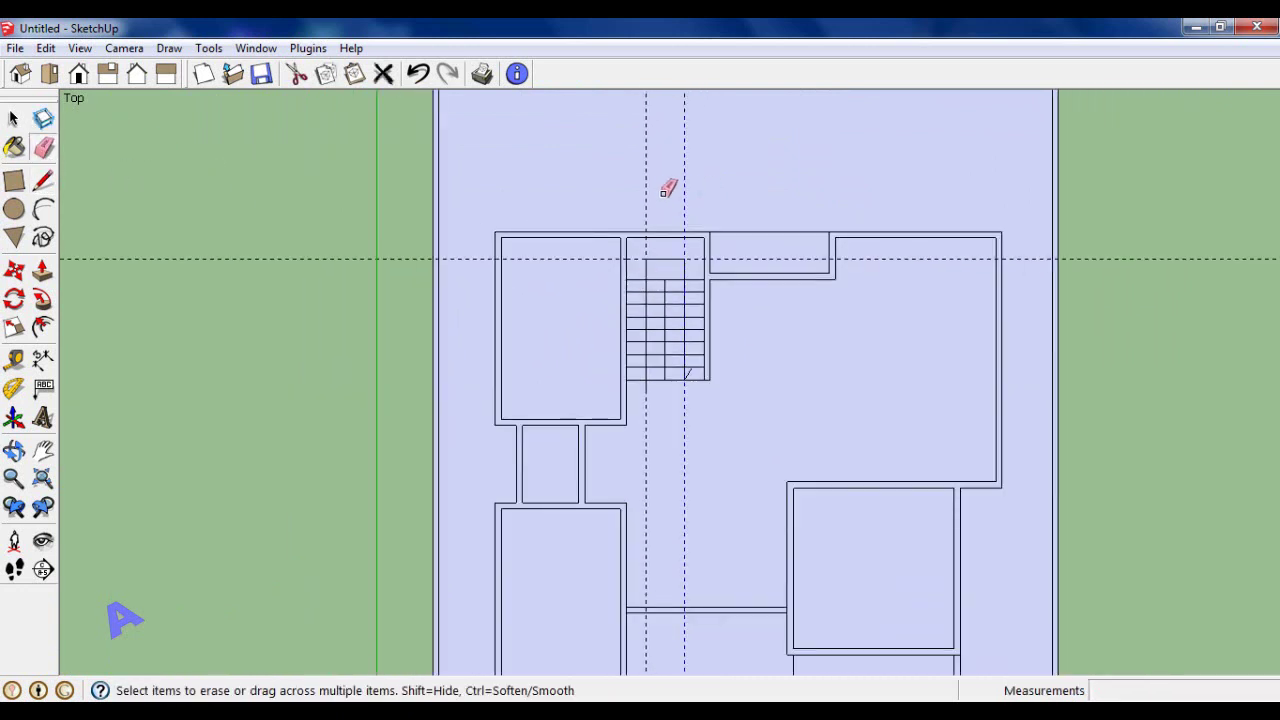
click(452, 258)
scroll(734, 277, down, 1)
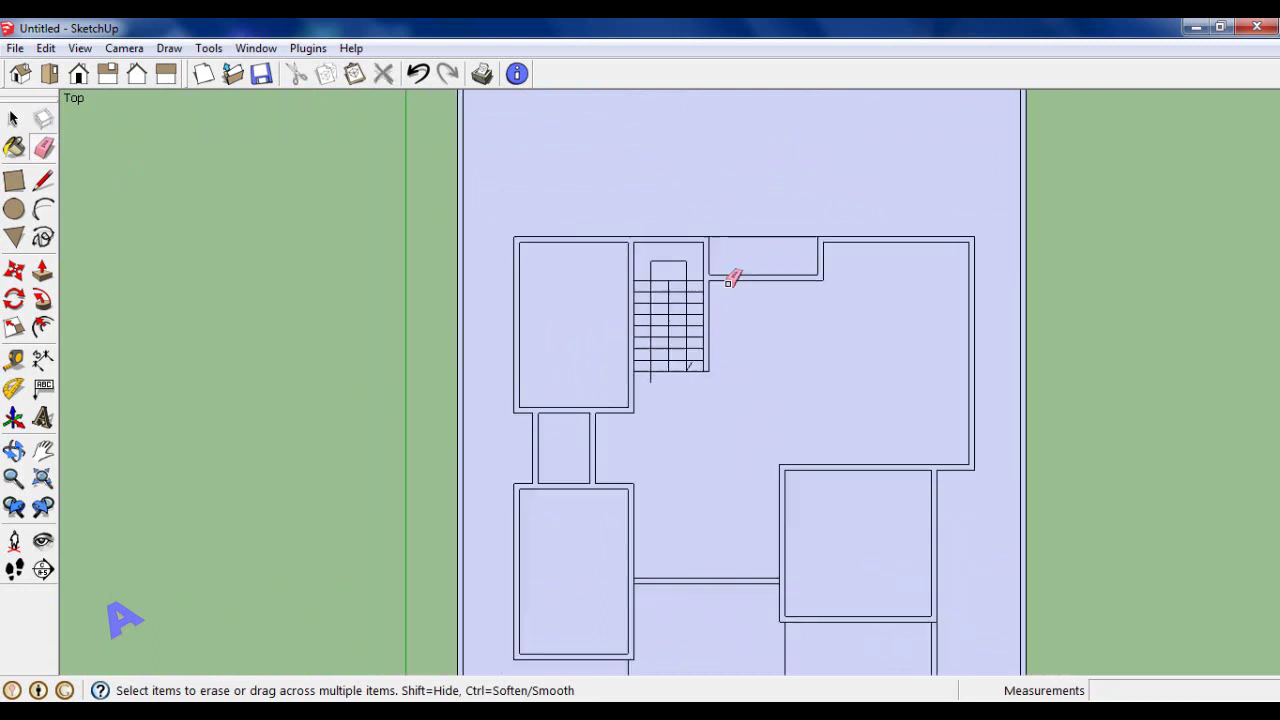
scroll(763, 277, down, 2)
scroll(760, 310, down, 1)
scroll(759, 320, up, 2)
scroll(759, 320, up, 1)
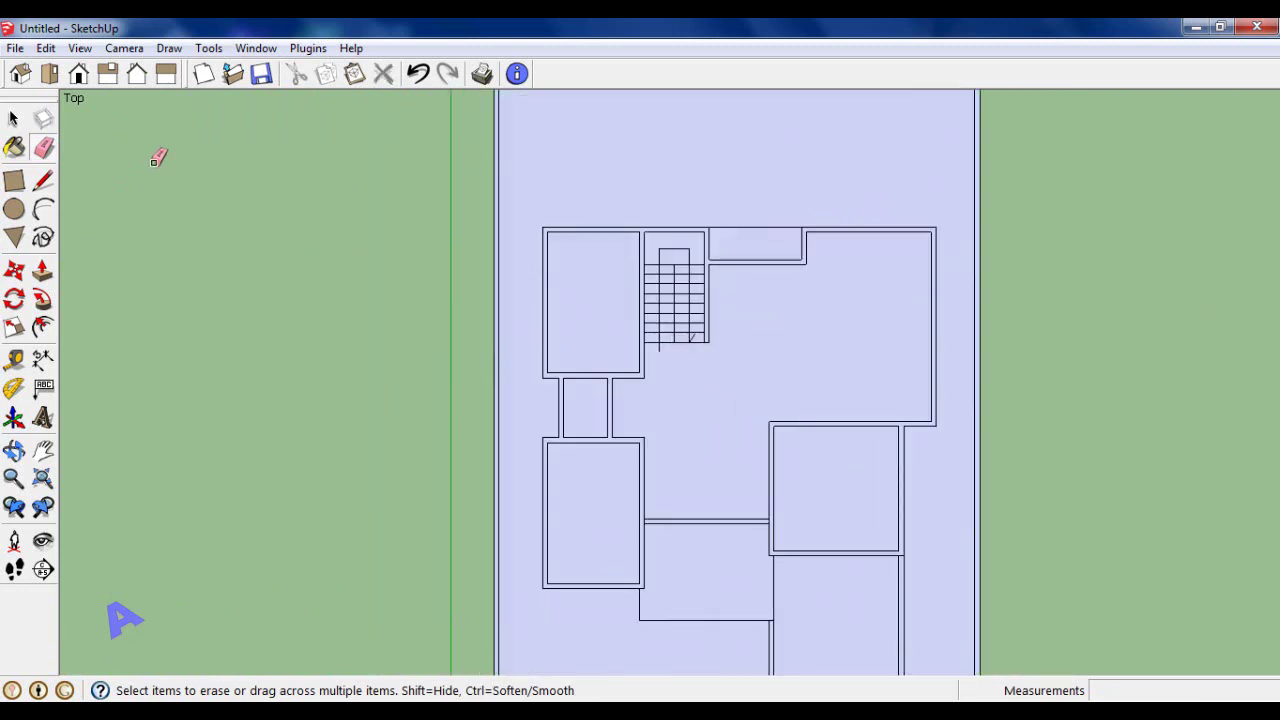
click(14, 119)
scroll(793, 287, down, 2)
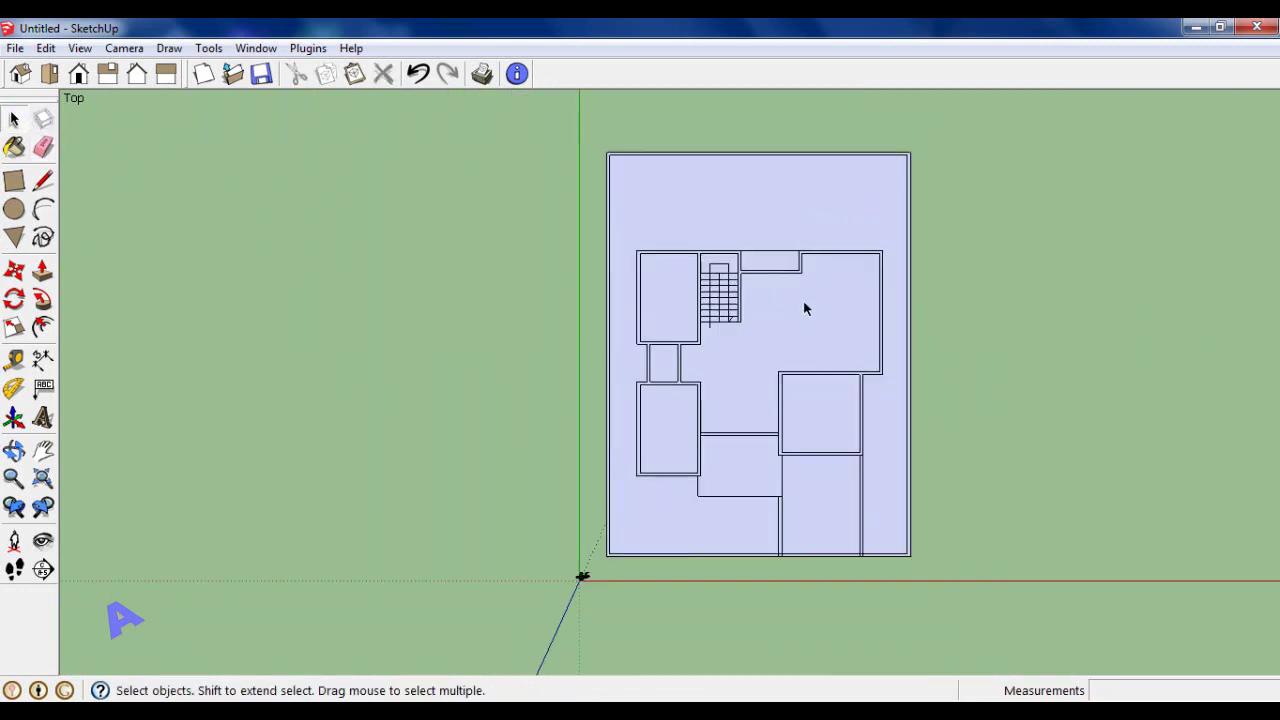
scroll(893, 361, up, 1)
scroll(888, 357, up, 1)
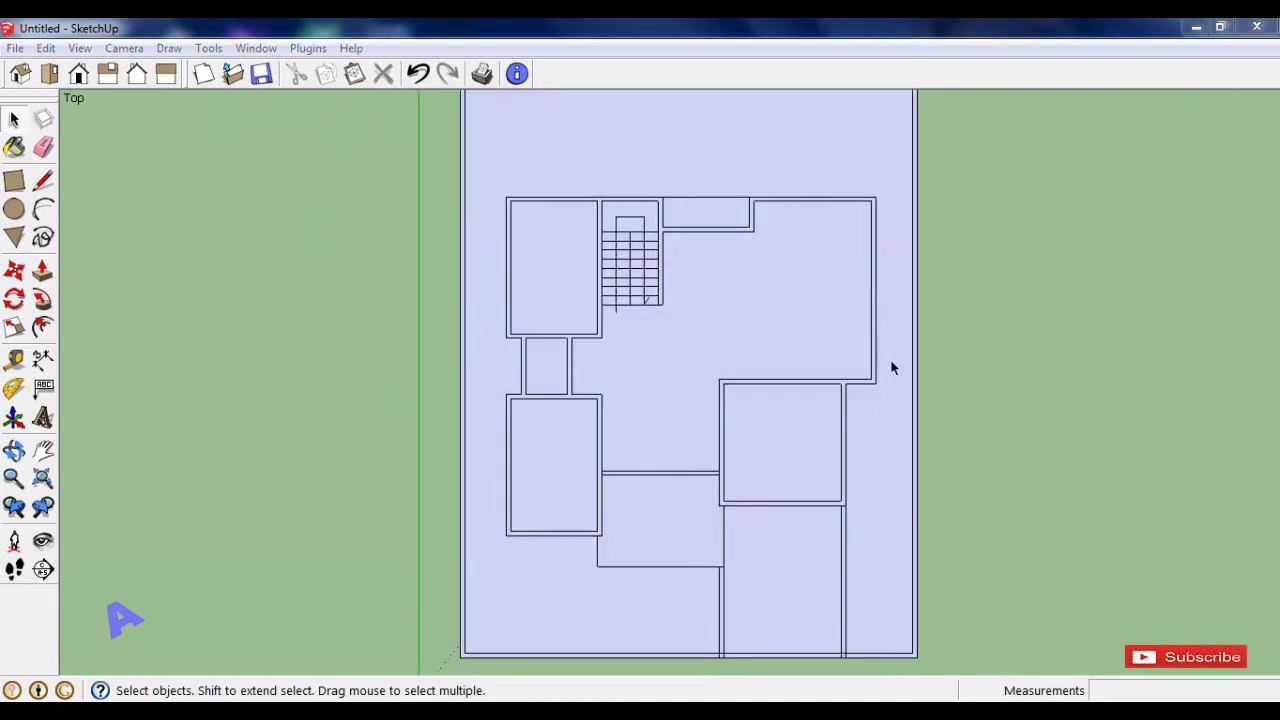
scroll(1003, 400, down, 2)
scroll(754, 287, down, 1)
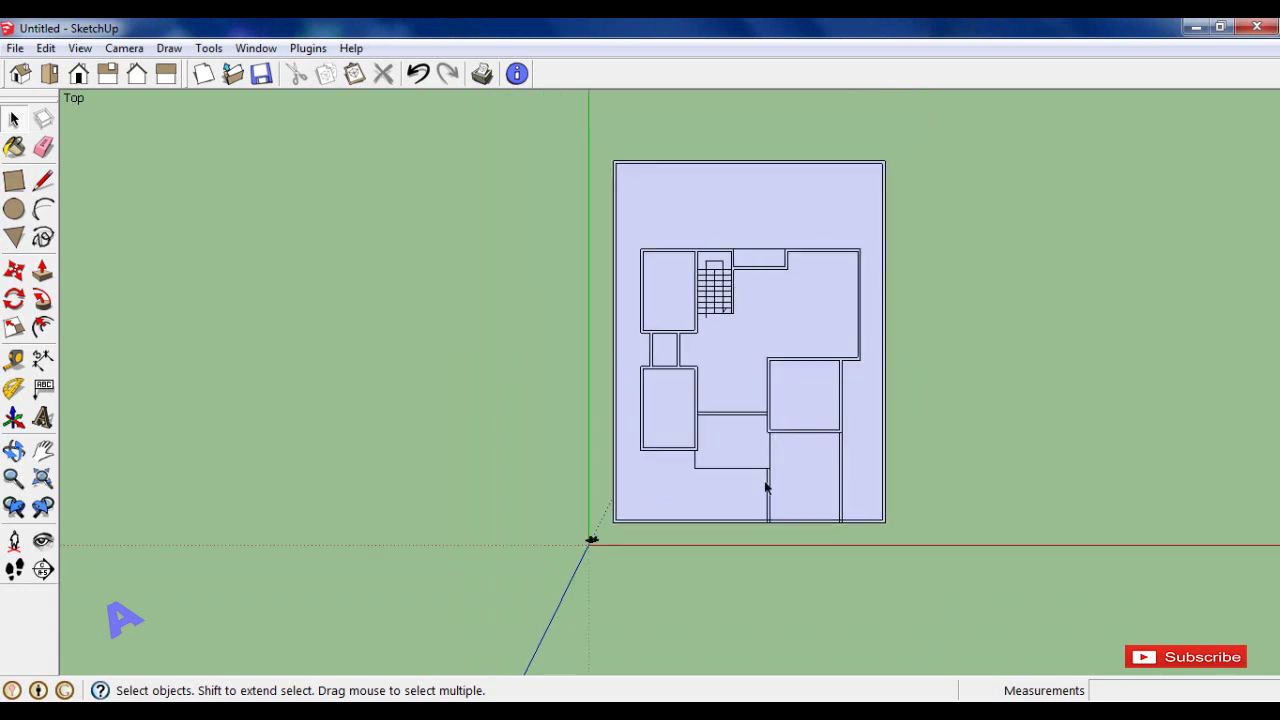
scroll(766, 486, up, 2)
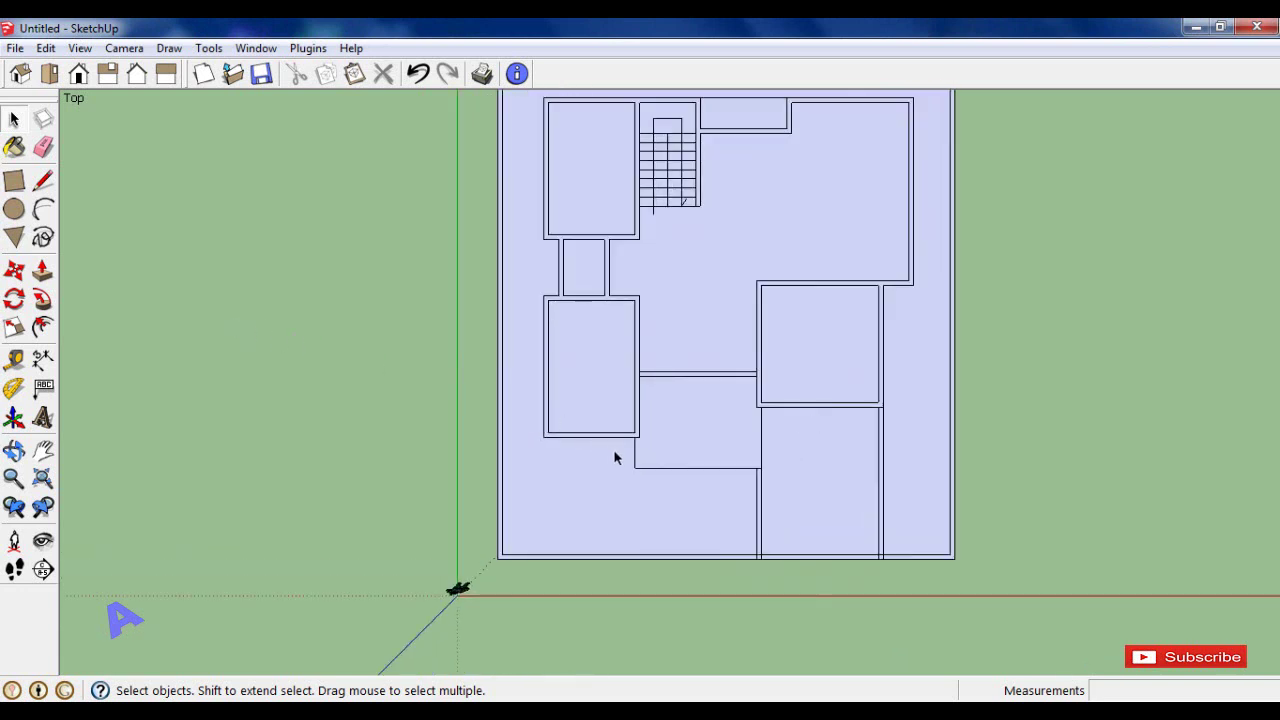
Move the lower wall line below the corridor up level with the left room's bottom wall.
drag(615, 457, 783, 485)
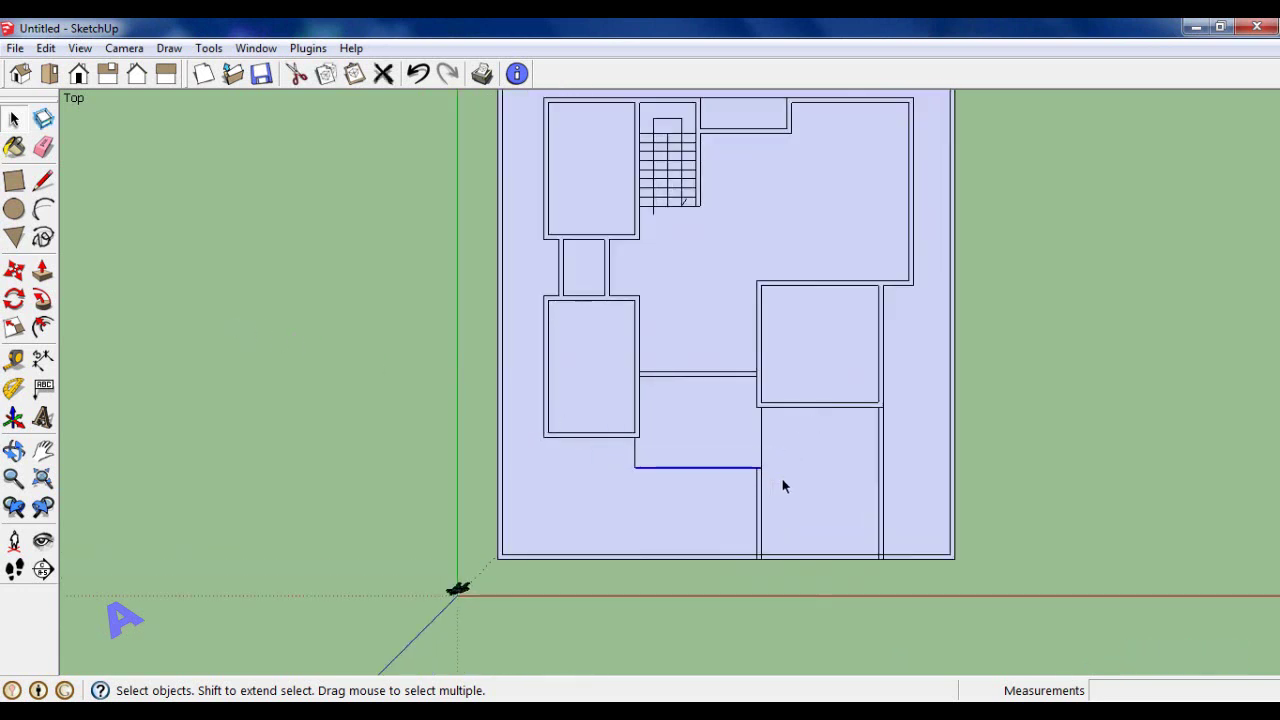
click(14, 270)
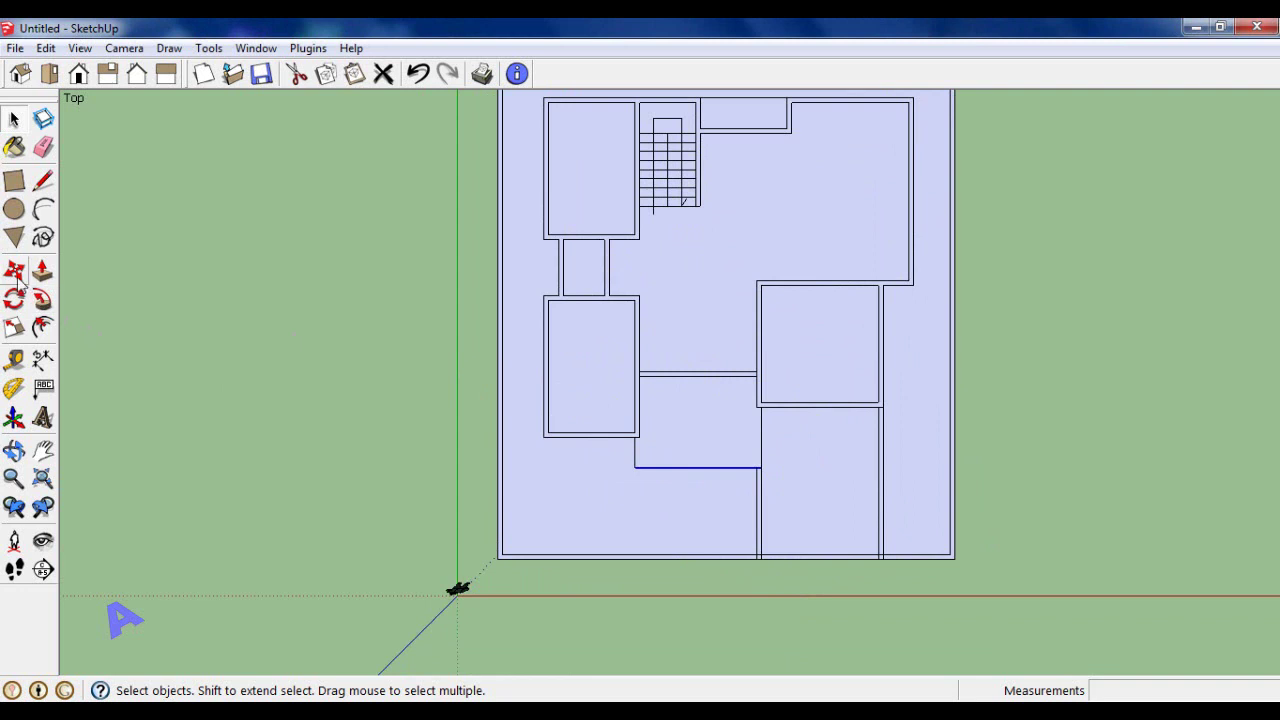
click(634, 467)
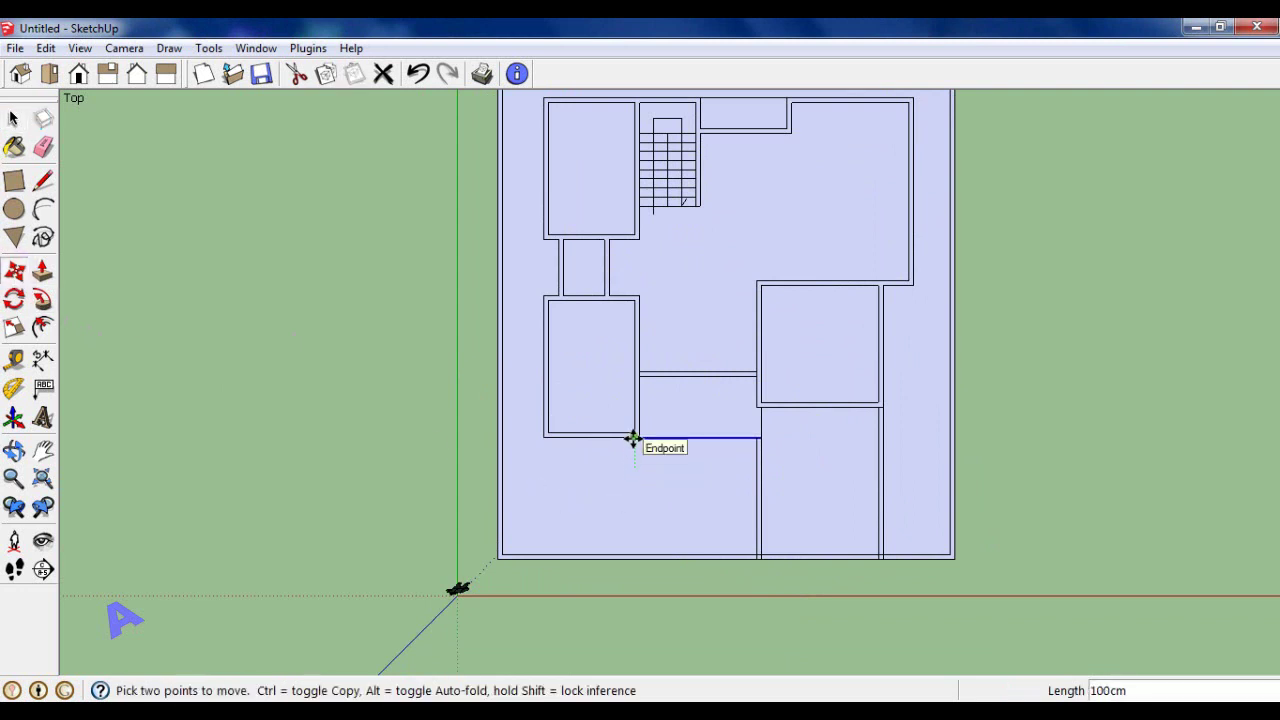
click(633, 437)
click(14, 120)
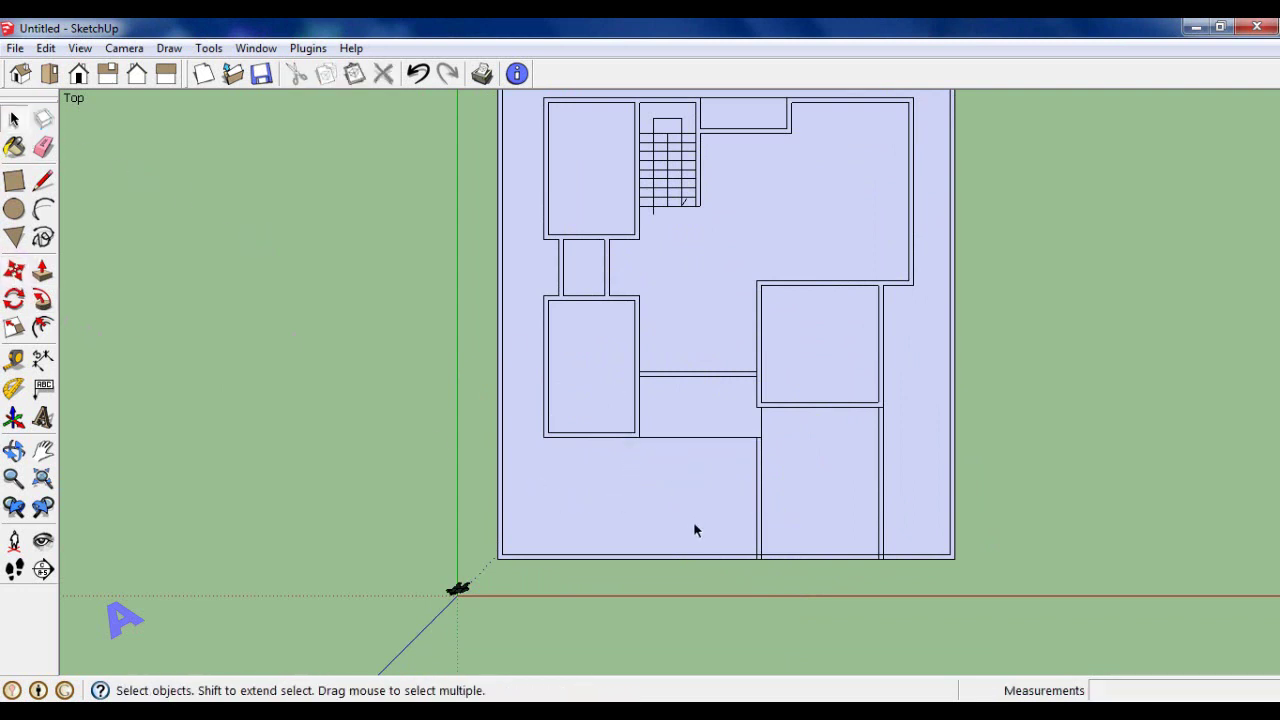
Erase the leftover edges along the bottom outer wall so the lower rooms' walls meet cleanly.
scroll(693, 521, down, 1)
scroll(812, 354, up, 2)
scroll(751, 321, down, 1)
scroll(752, 319, up, 1)
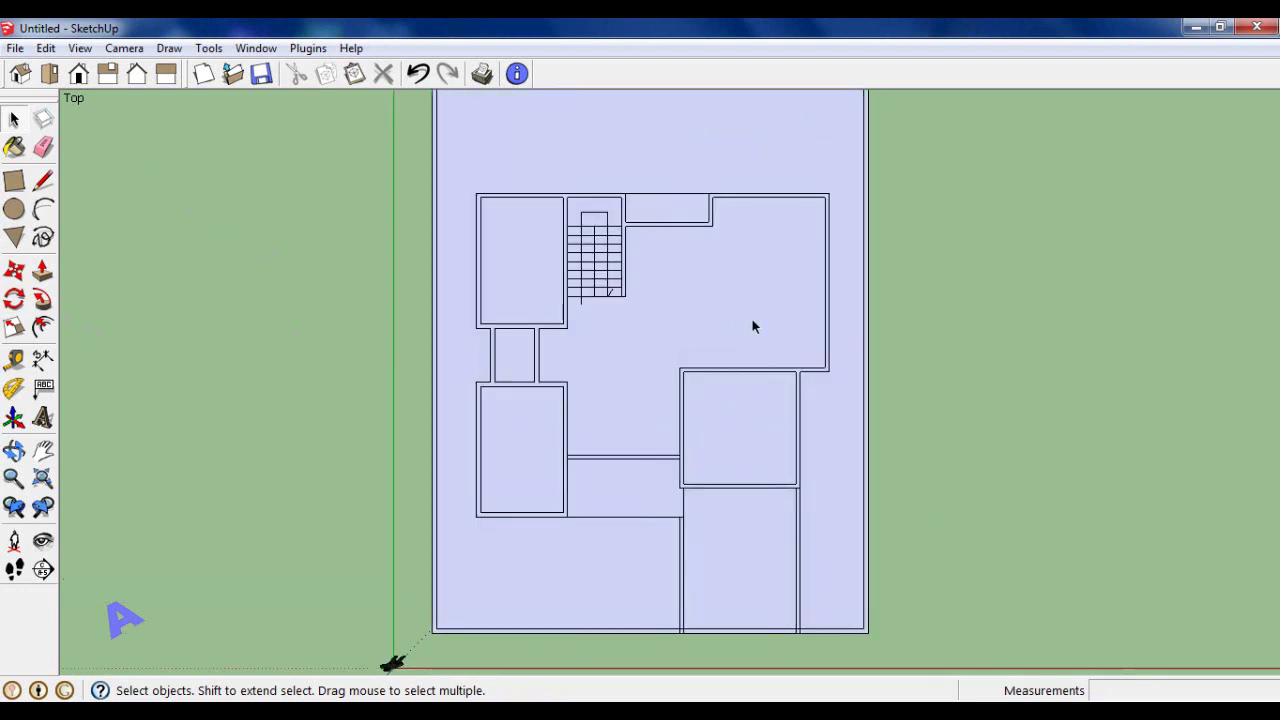
scroll(751, 321, down, 1)
scroll(751, 321, down, 1)
scroll(751, 321, up, 1)
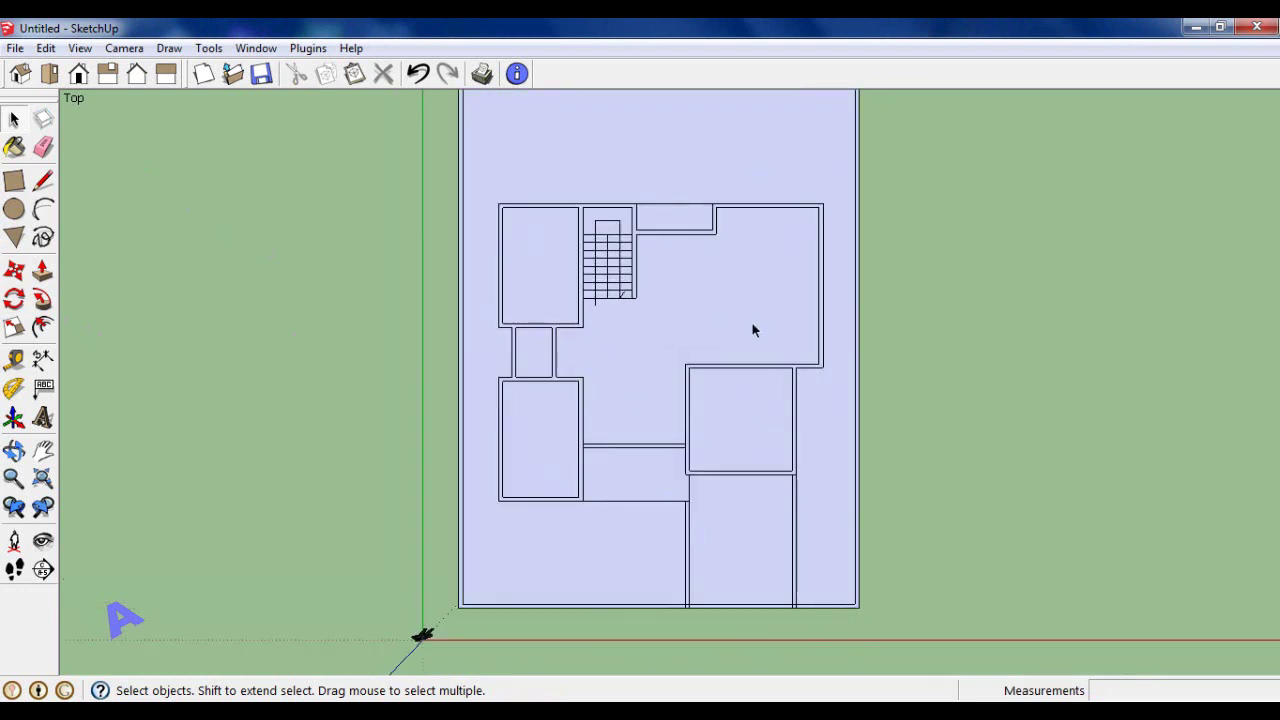
click(43, 147)
scroll(680, 434, up, 1)
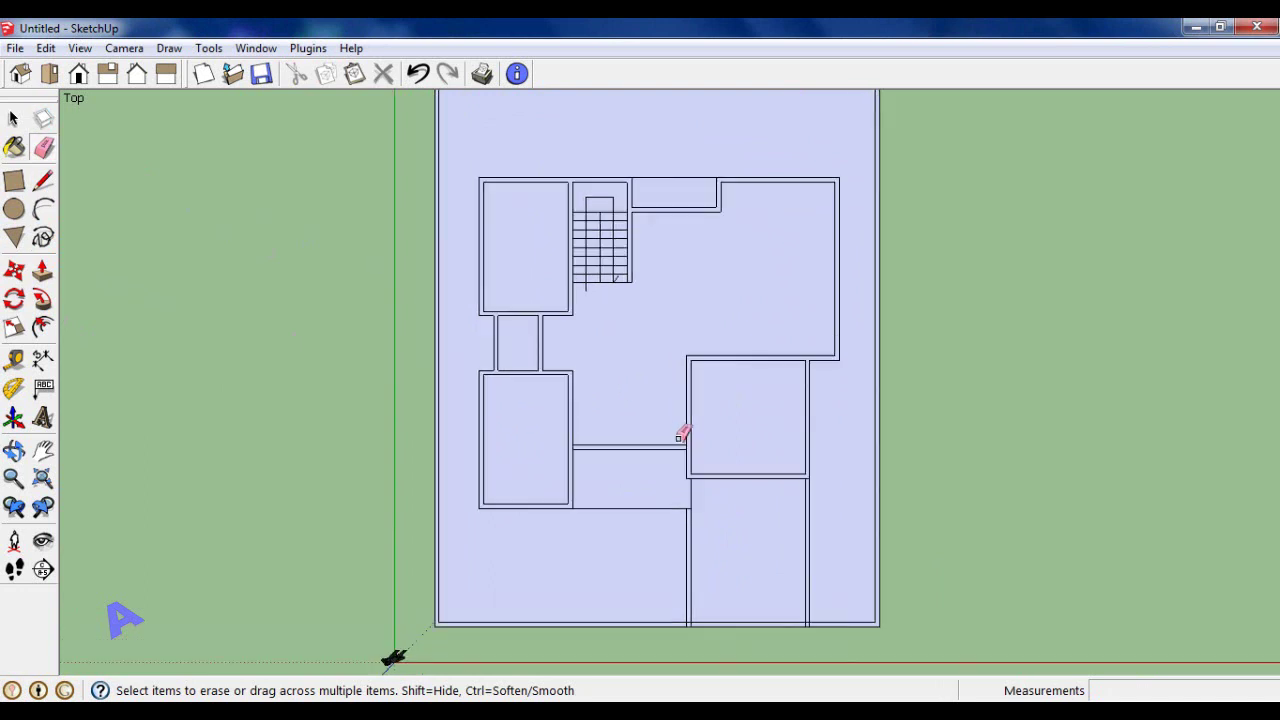
scroll(685, 436, up, 3)
scroll(695, 450, up, 2)
scroll(380, 450, up, 1)
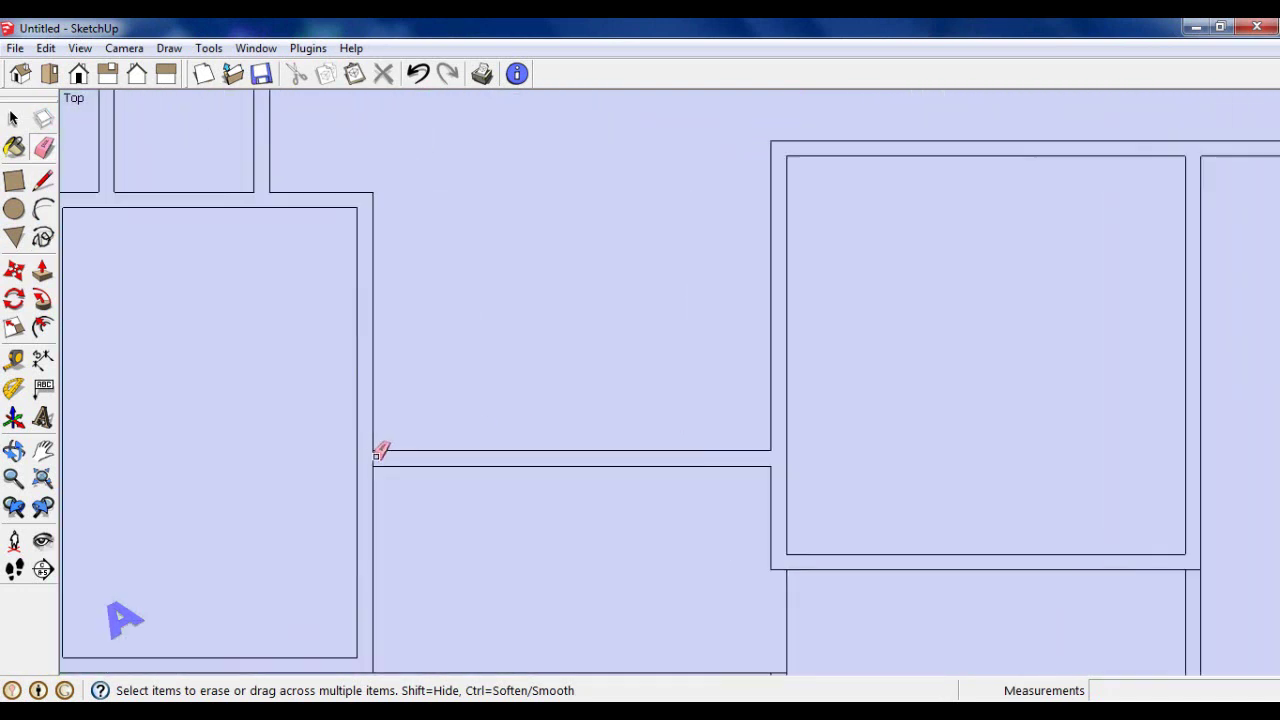
scroll(372, 457, up, 2)
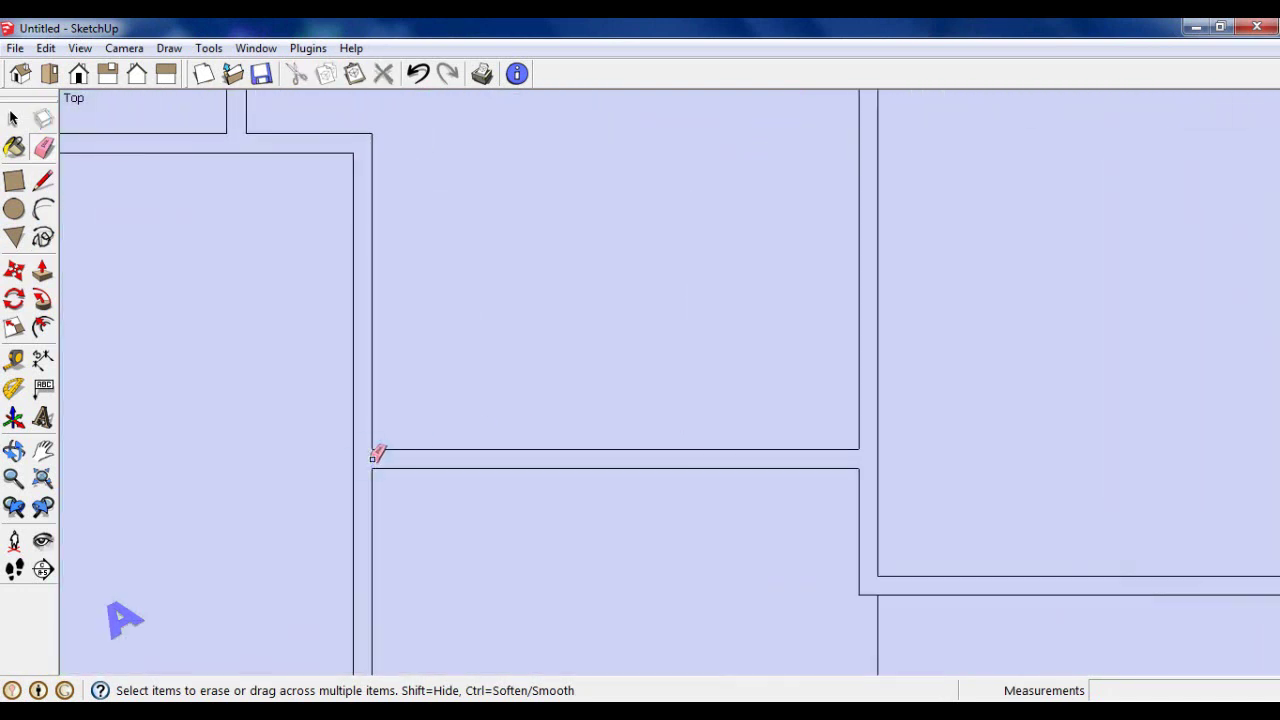
scroll(537, 363, down, 1)
scroll(542, 361, down, 1)
scroll(558, 246, down, 1)
scroll(562, 244, down, 1)
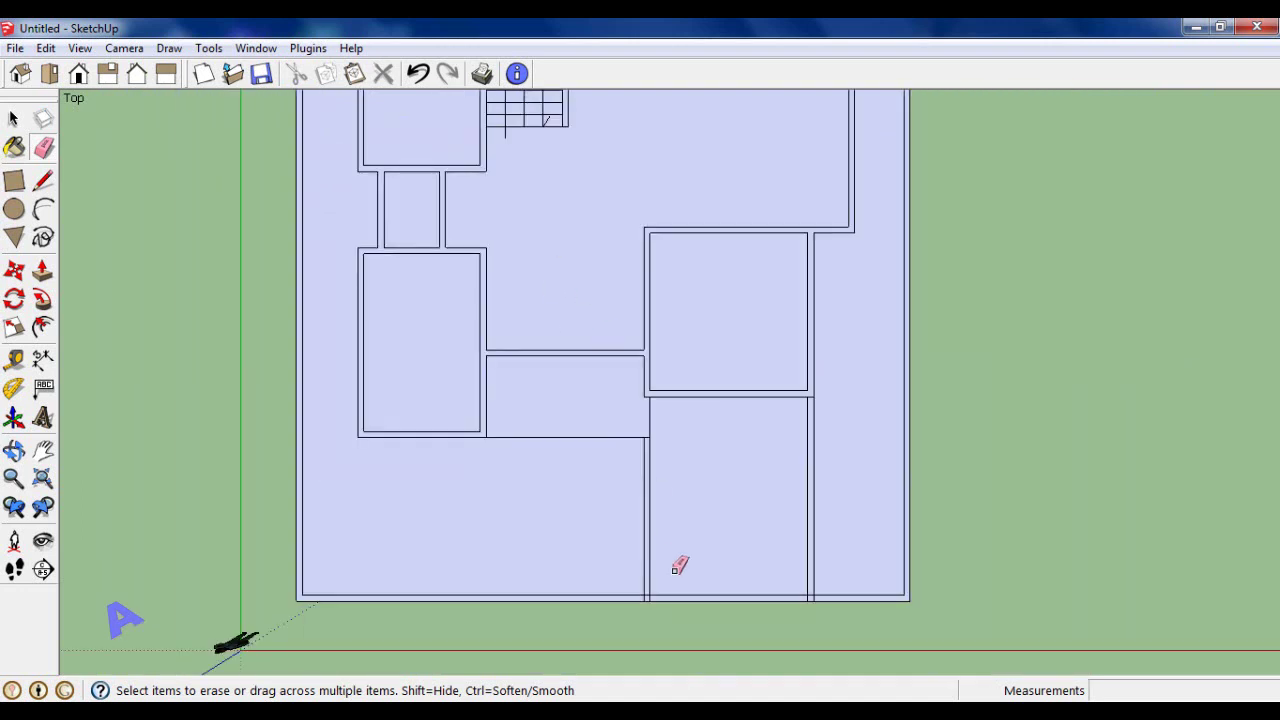
scroll(680, 575, up, 2)
scroll(685, 580, up, 1)
scroll(620, 585, up, 1)
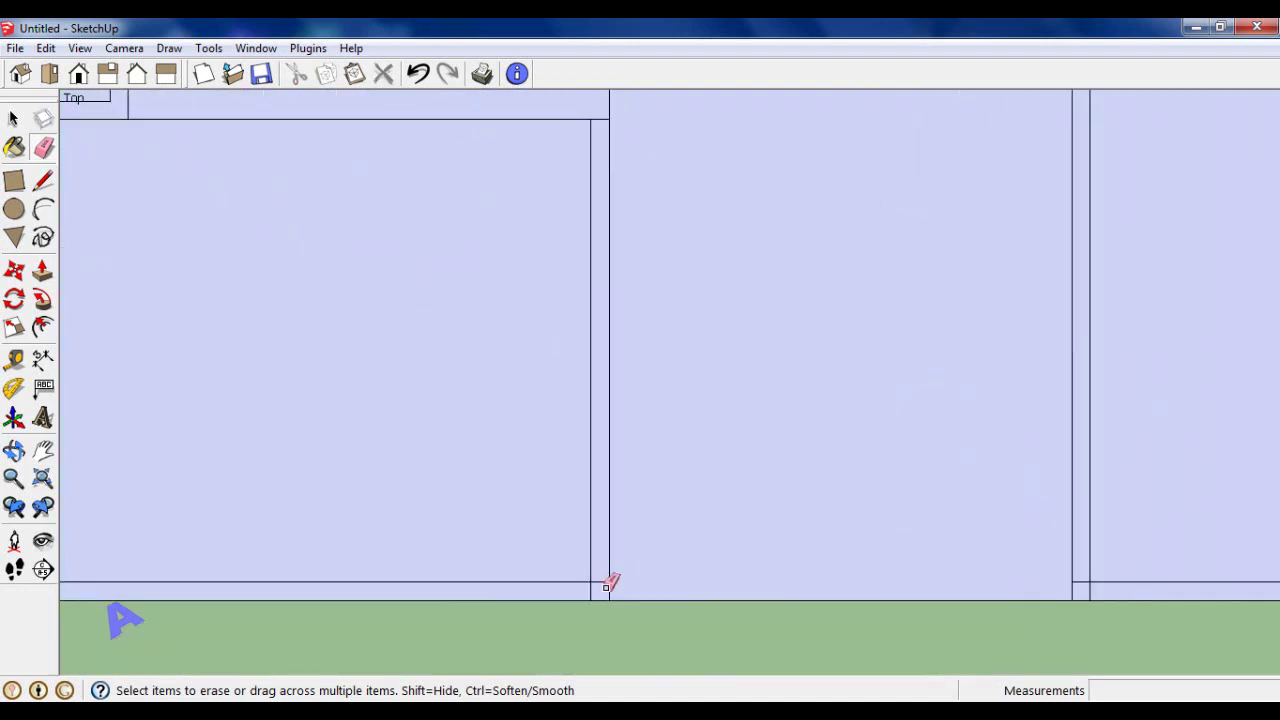
scroll(606, 587, up, 1)
scroll(560, 560, down, 2)
scroll(900, 565, down, 1)
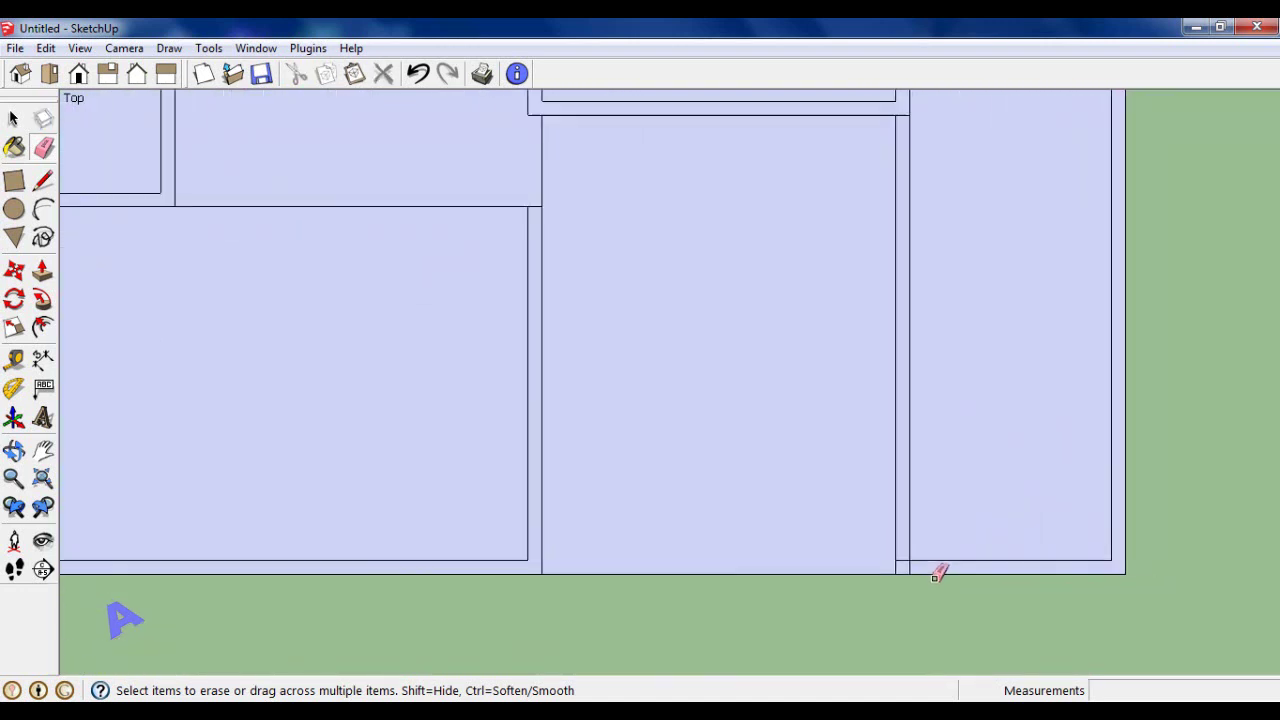
scroll(900, 557, up, 3)
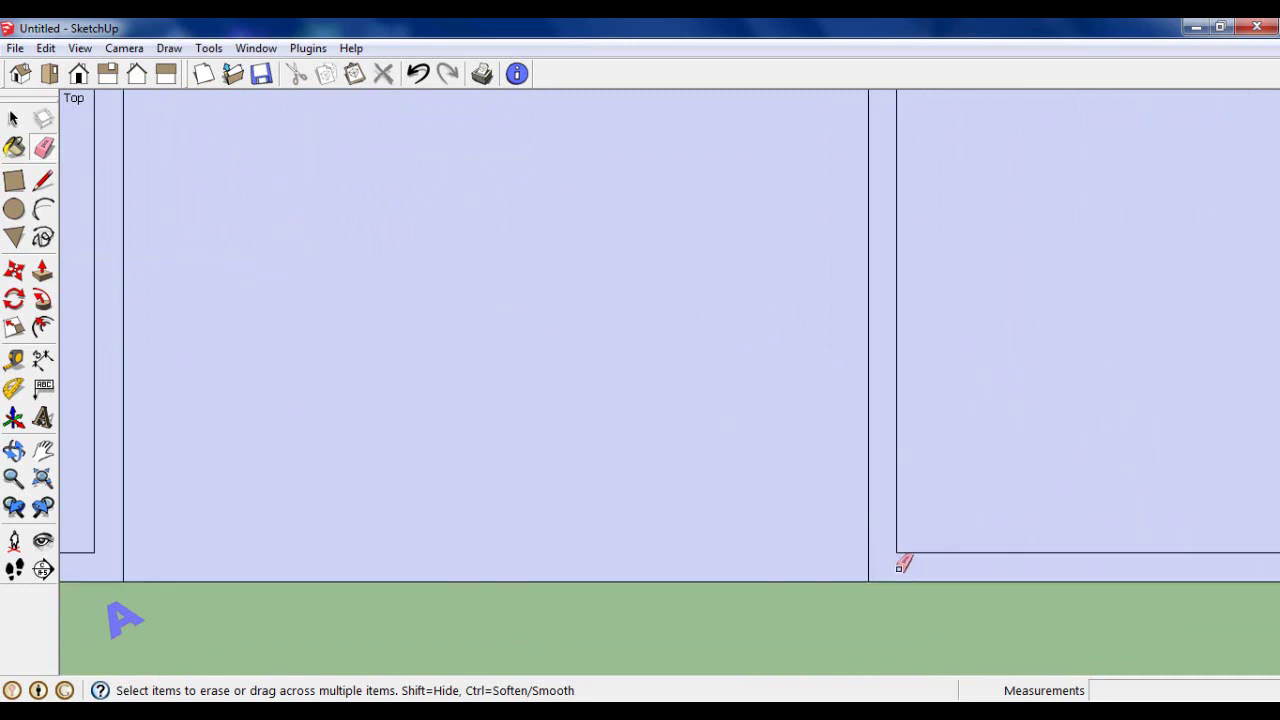
scroll(899, 566, down, 1)
scroll(940, 560, down, 2)
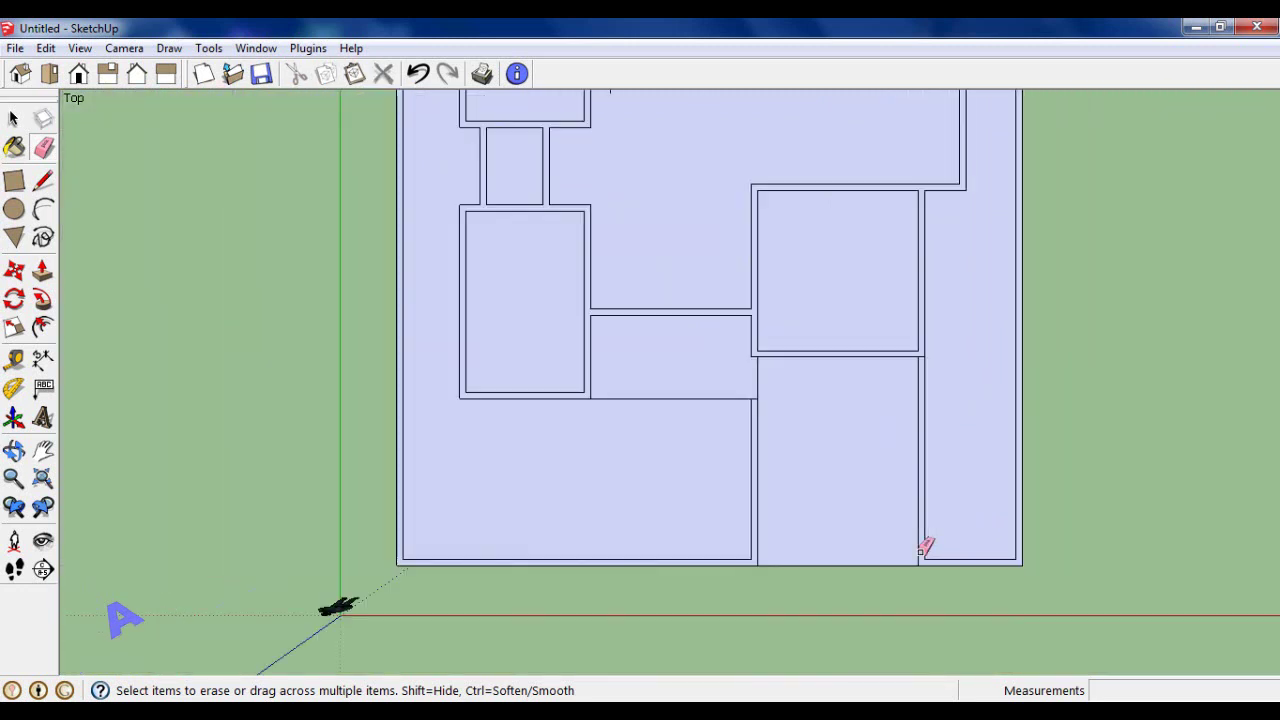
scroll(921, 547, down, 1)
scroll(925, 544, down, 2)
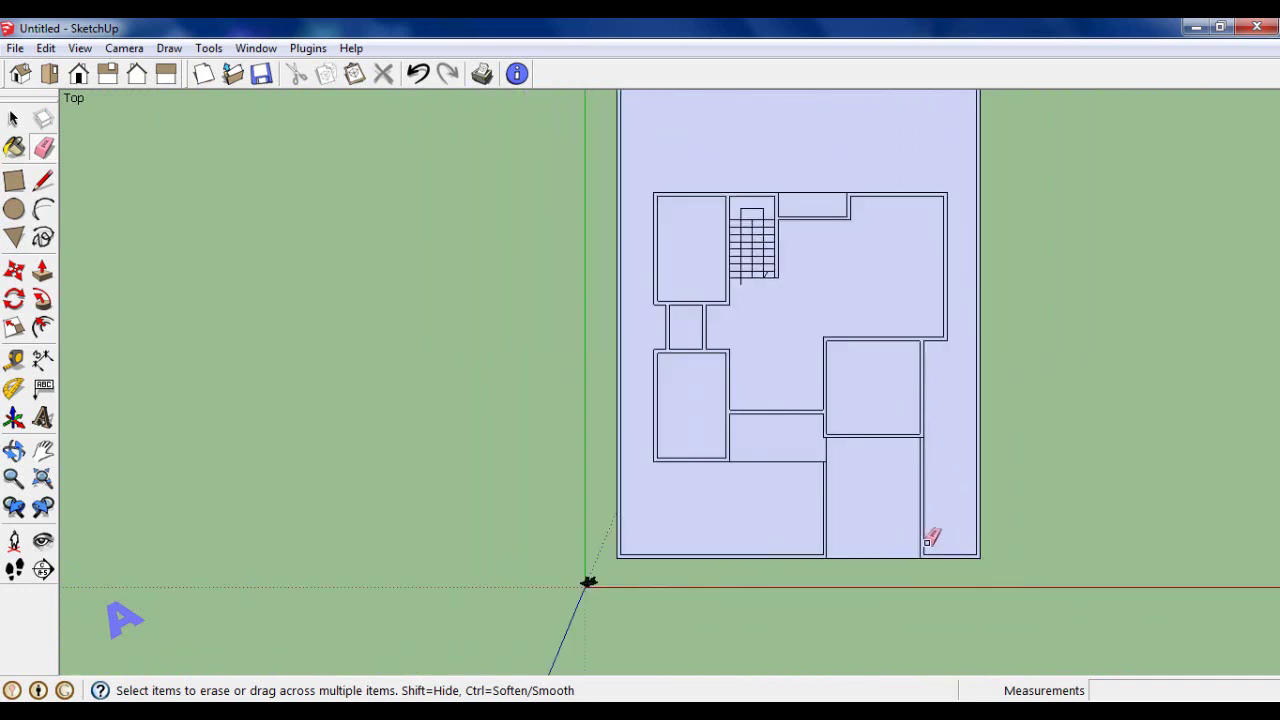
scroll(768, 430, down, 1)
Zoom in on the central wall with the Tape Measure ready for door positions.
click(14, 121)
scroll(731, 323, down, 1)
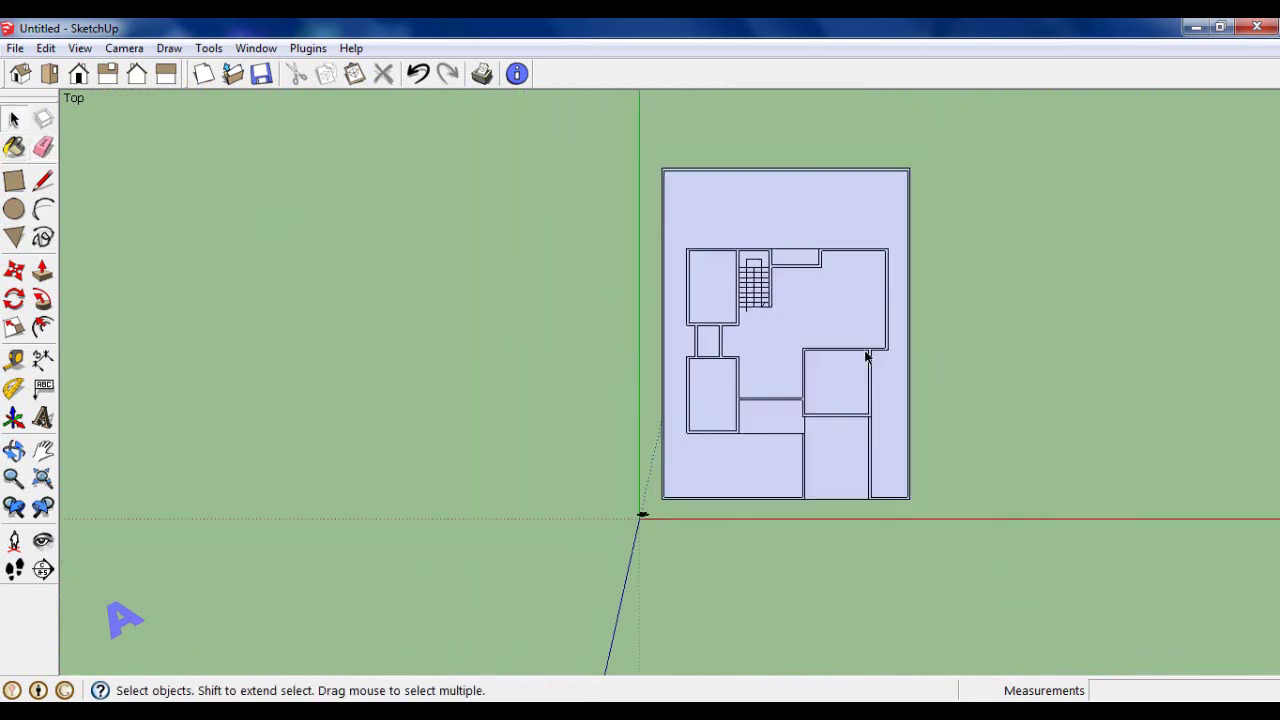
scroll(875, 387, up, 1)
scroll(780, 400, up, 2)
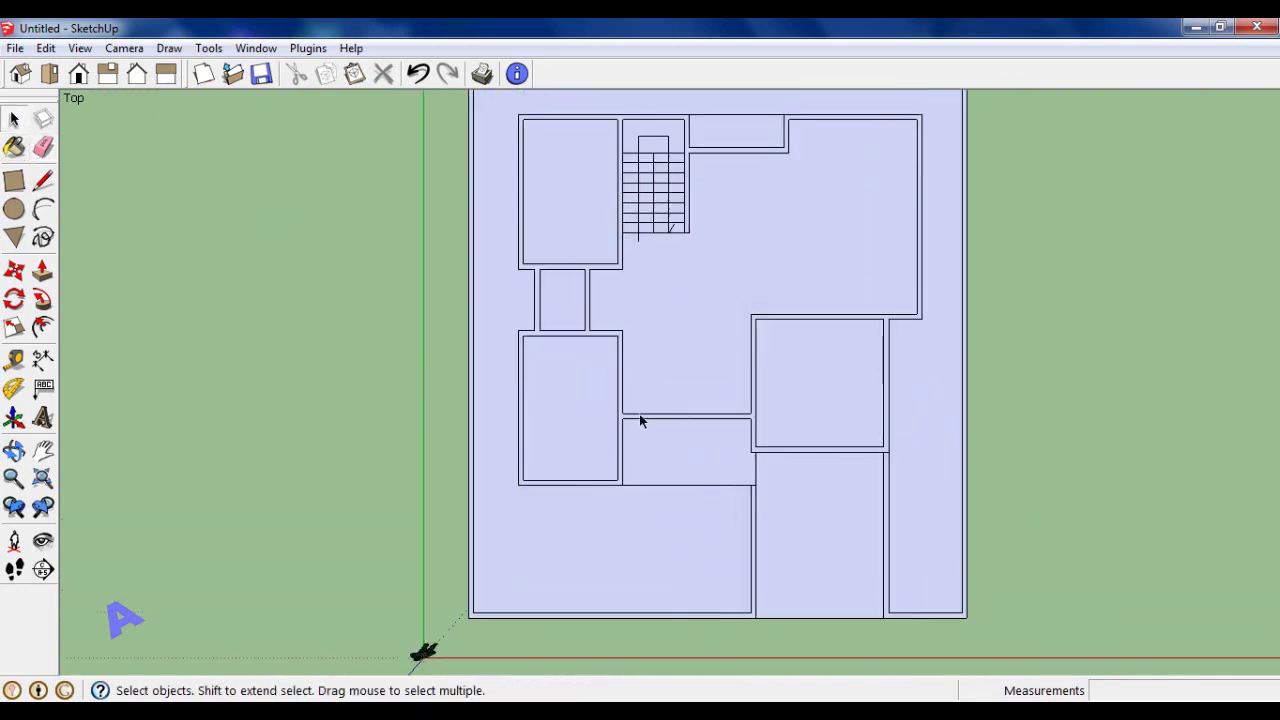
click(14, 359)
scroll(691, 526, down, 1)
scroll(646, 409, up, 2)
Place a vertical guide across the central wall, then guides at 75, 5, 60 and 5 cm offsets.
scroll(637, 405, up, 3)
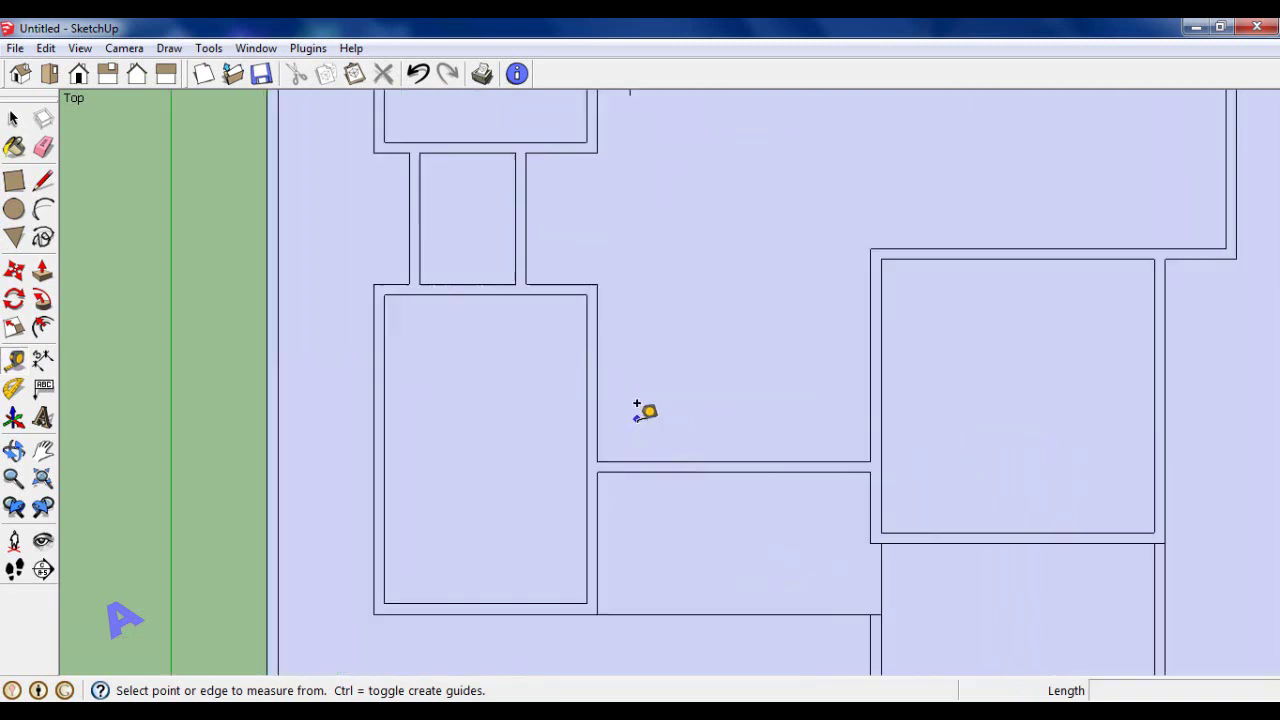
click(598, 395)
click(736, 445)
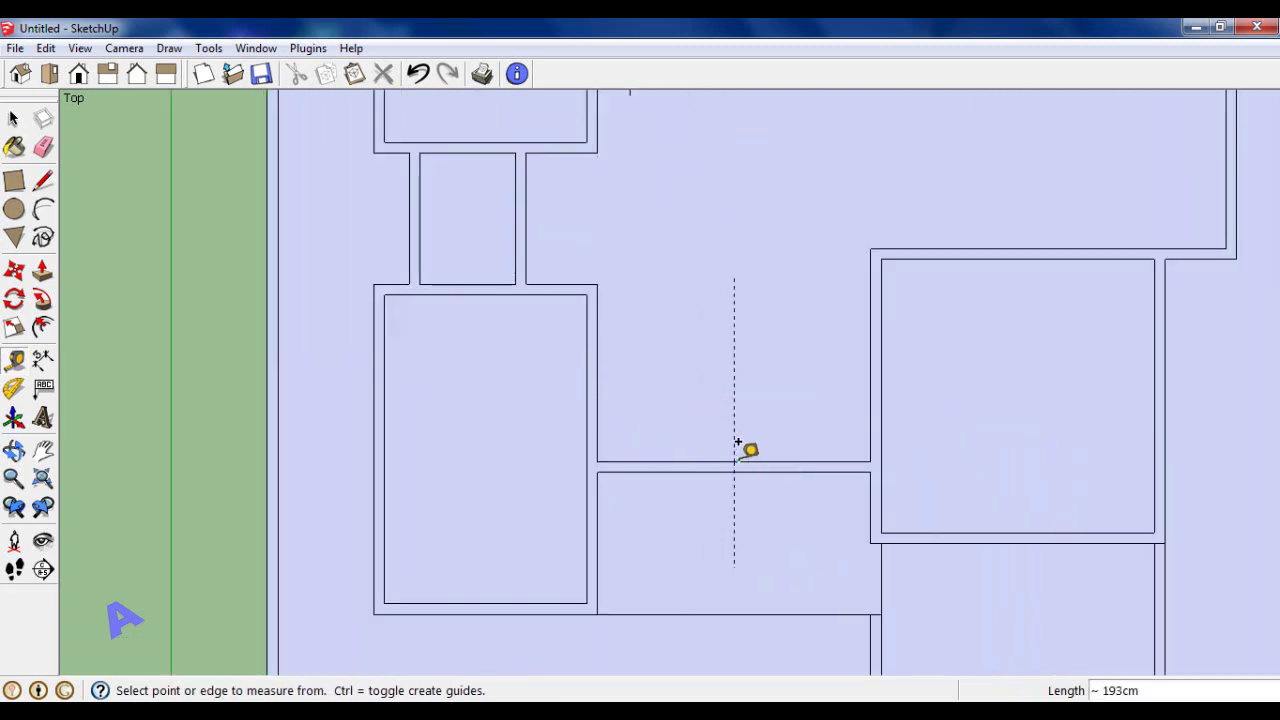
scroll(770, 420, up, 1)
scroll(785, 413, down, 1)
scroll(783, 410, up, 1)
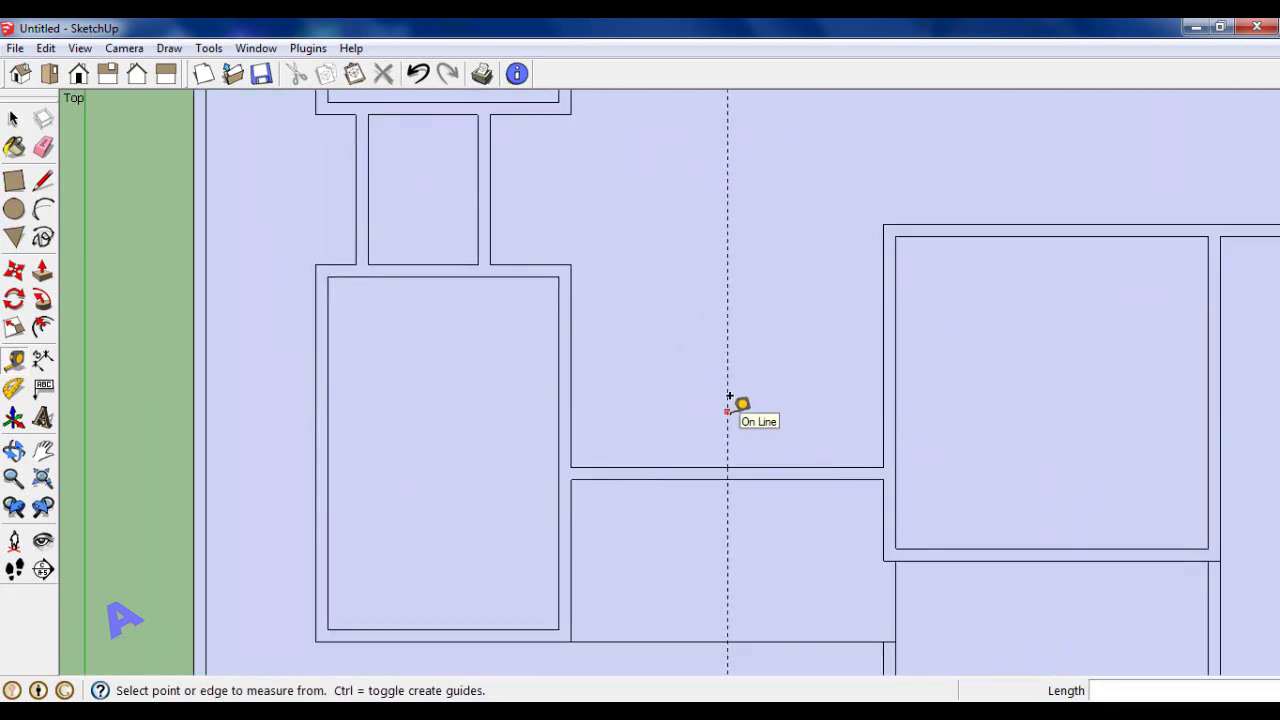
click(730, 397)
text(75)
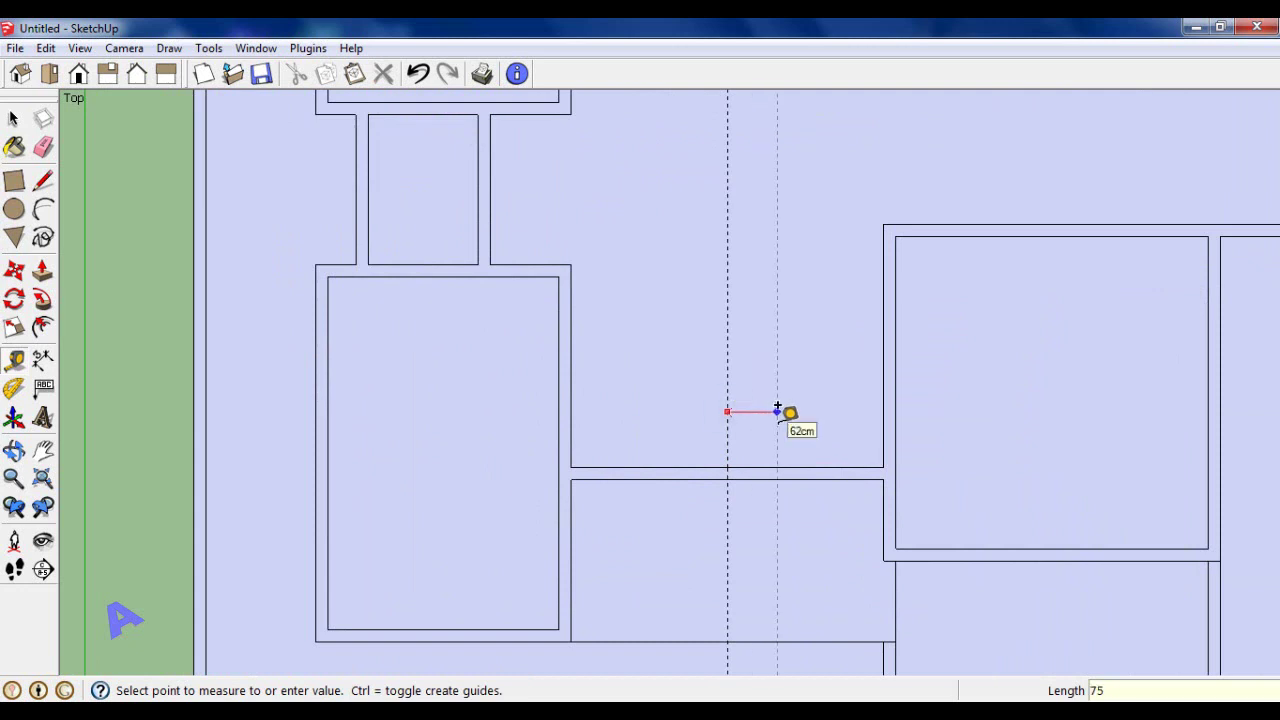
key(Return)
scroll(782, 410, up, 1)
scroll(805, 412, up, 1)
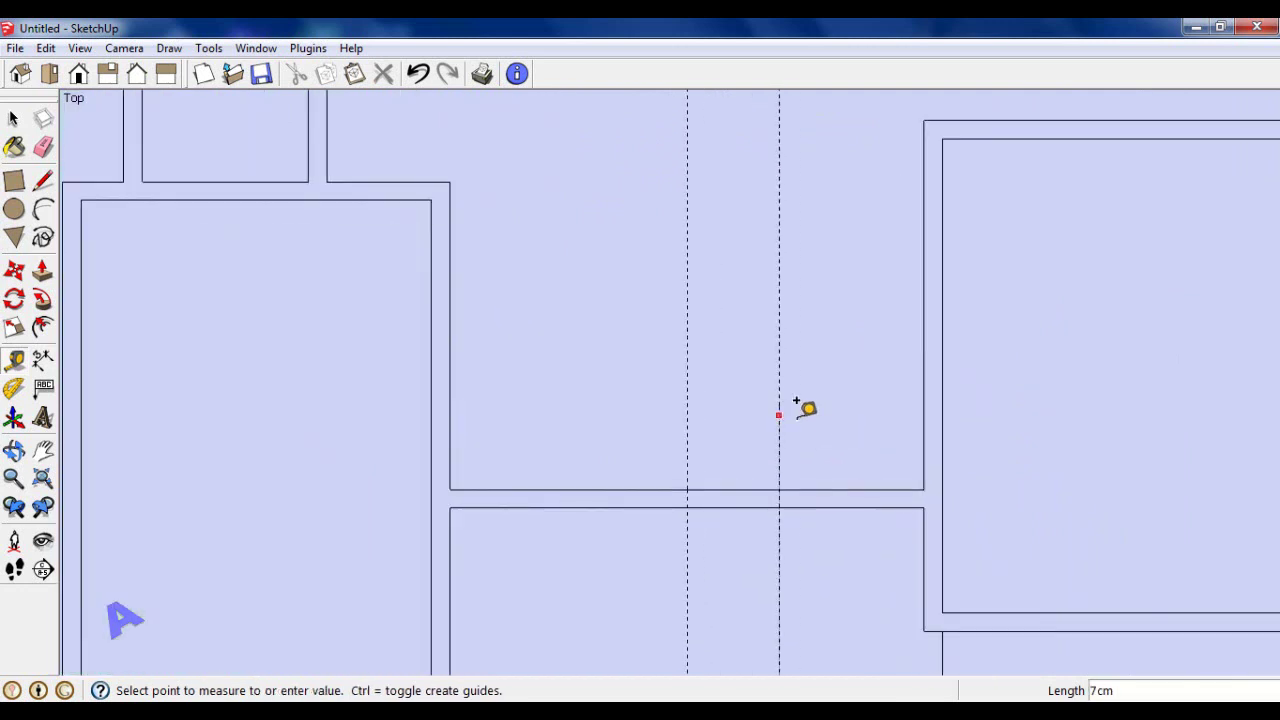
text(5)
key(Return)
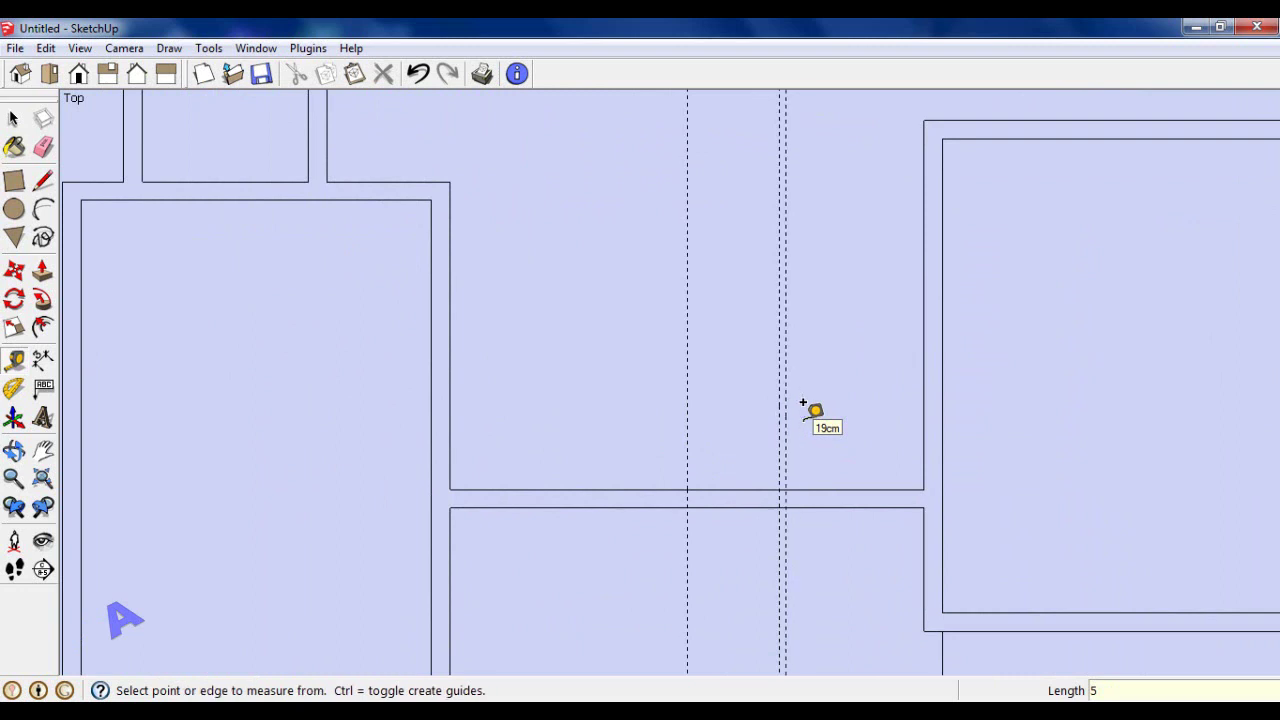
scroll(808, 405, up, 1)
scroll(786, 431, up, 1)
click(776, 440)
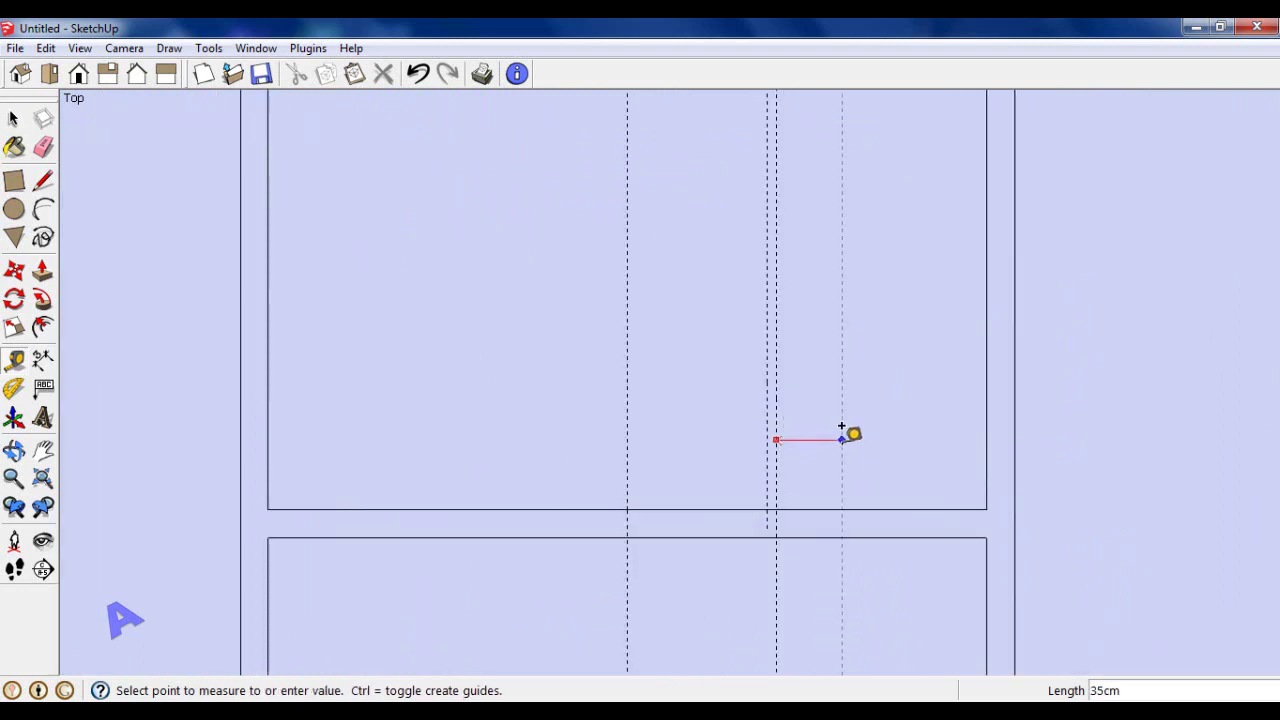
text(0)
key(Return)
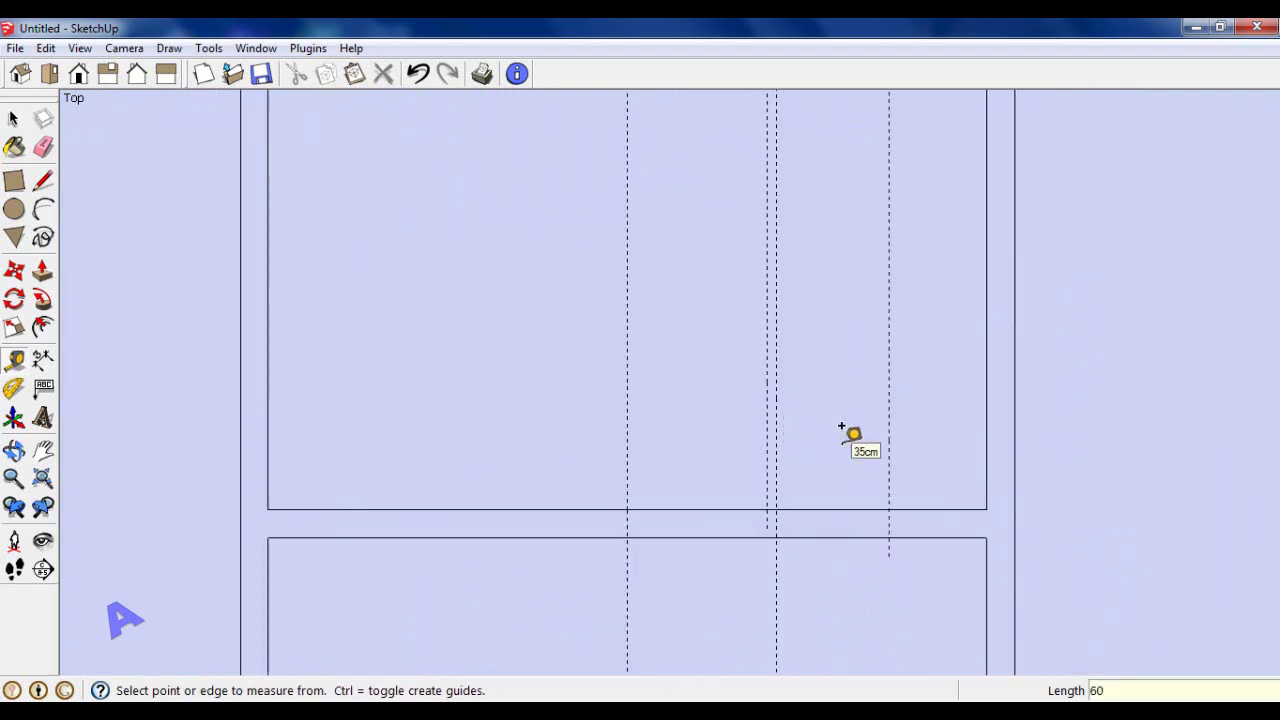
scroll(900, 468, up, 3)
scroll(880, 458, down, 2)
click(874, 470)
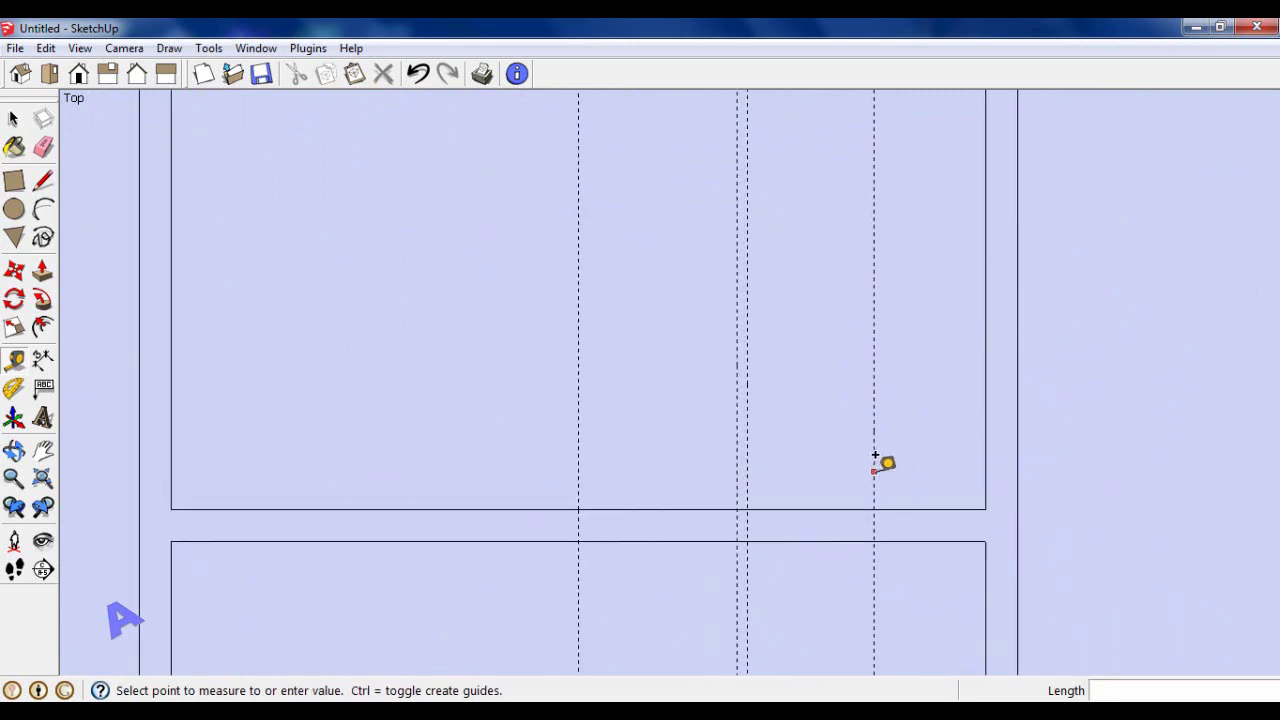
text(5)
key(Return)
Mark the next door opening with guides at 75, 5, 60 and 5 cm offsets.
scroll(955, 452, down, 1)
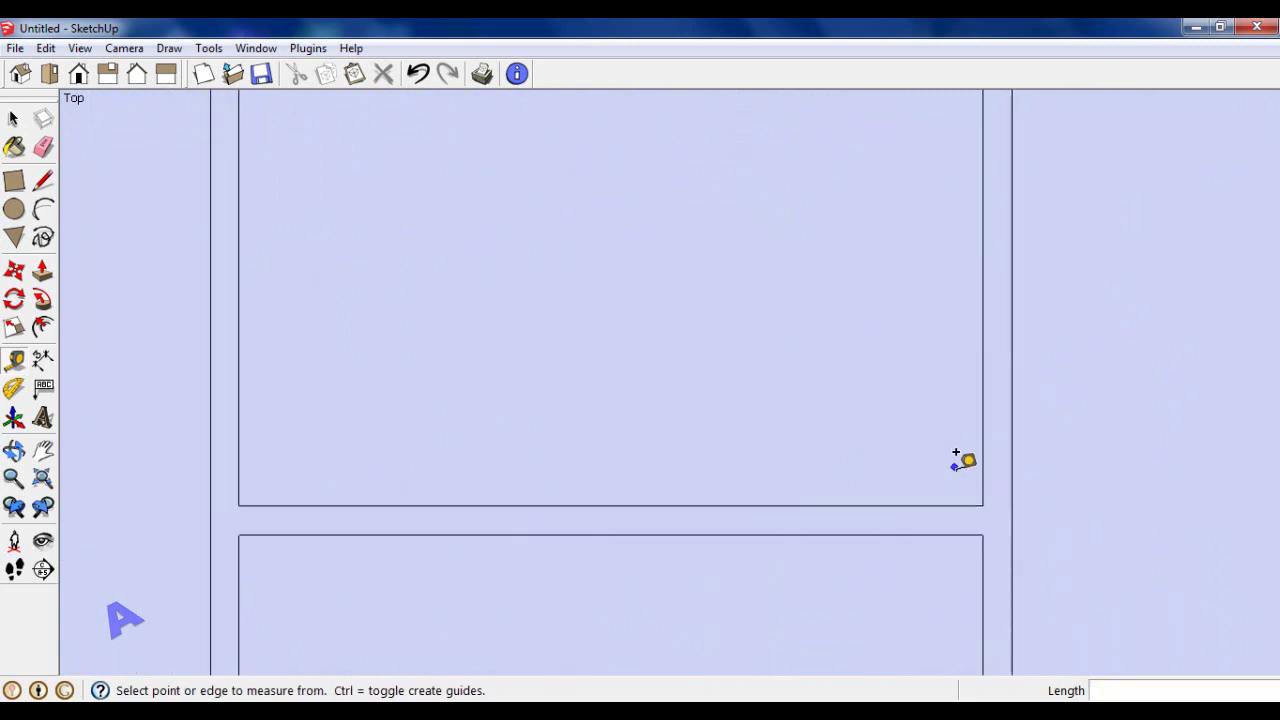
scroll(955, 455, down, 2)
scroll(955, 460, down, 1)
scroll(835, 425, up, 1)
scroll(840, 435, up, 1)
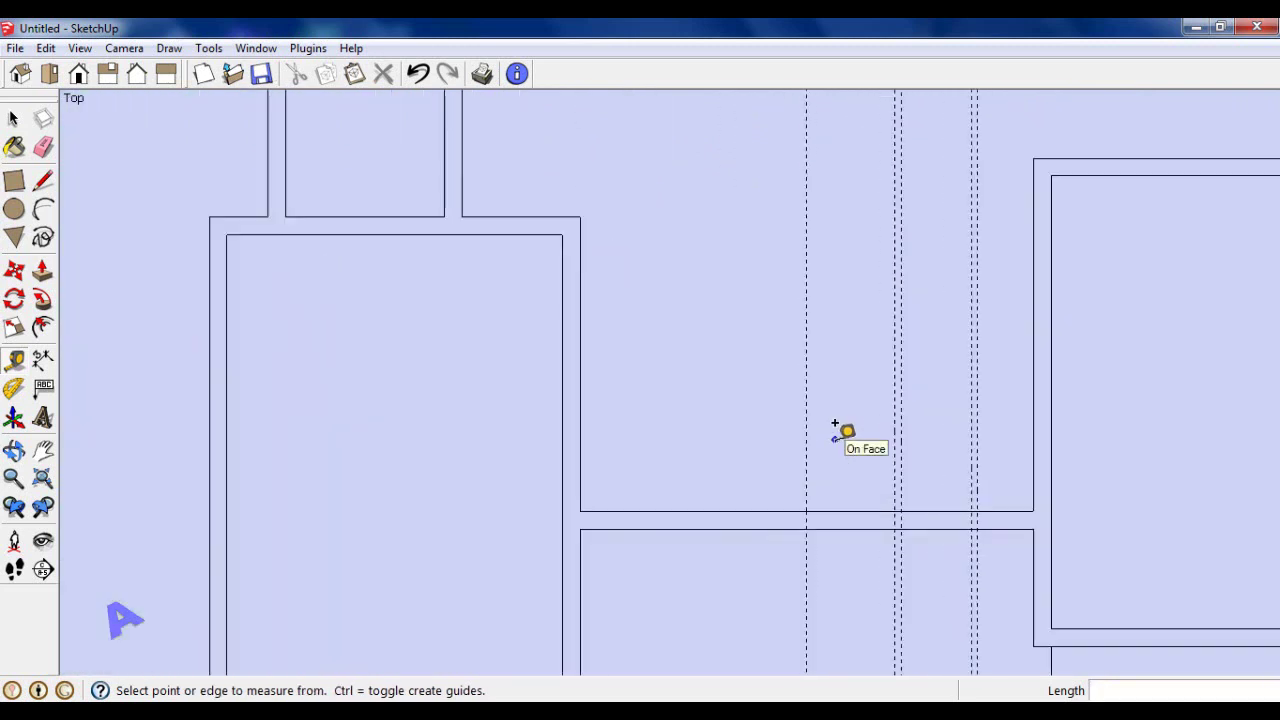
click(806, 435)
text(75)
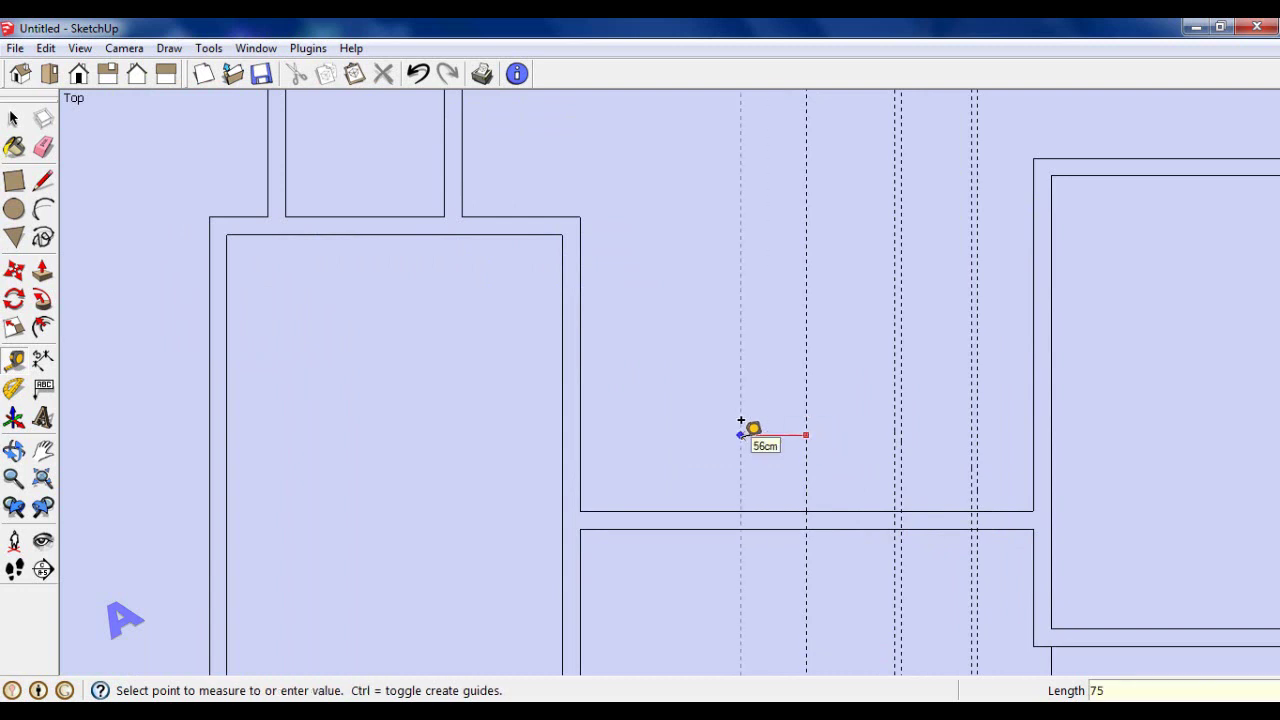
key(Return)
scroll(745, 425, up, 1)
scroll(725, 440, up, 1)
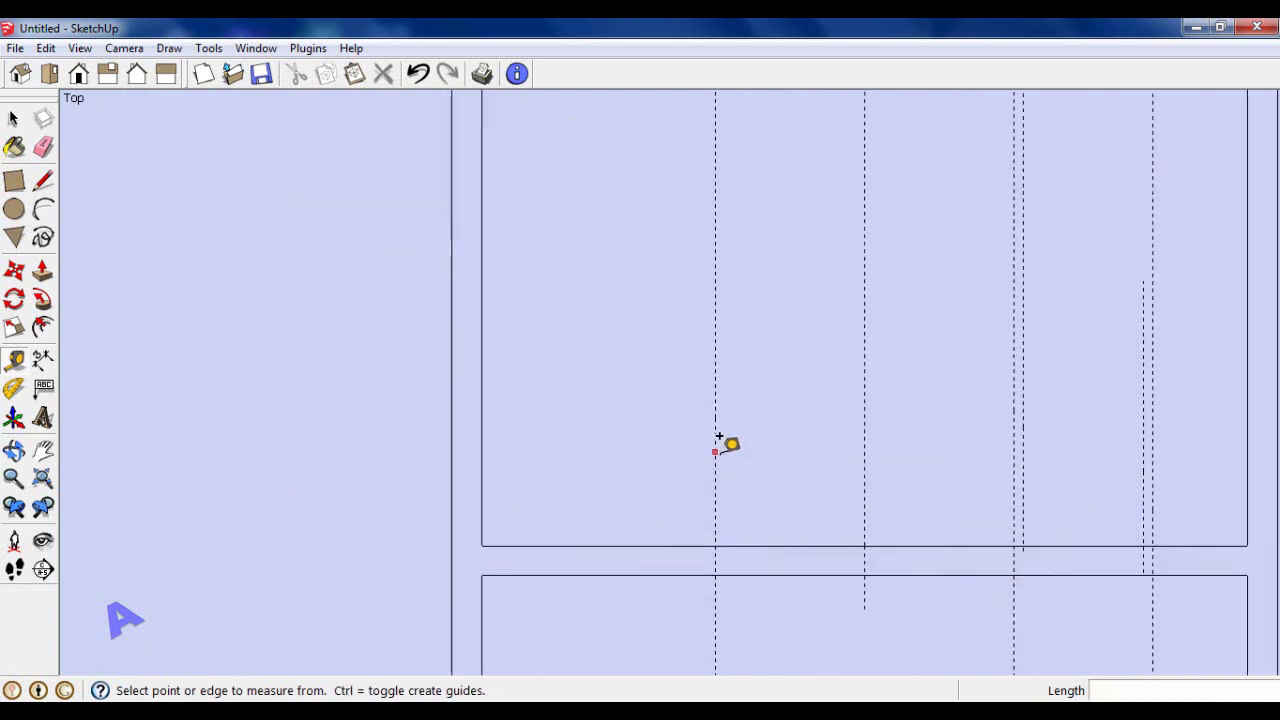
click(706, 436)
text(5)
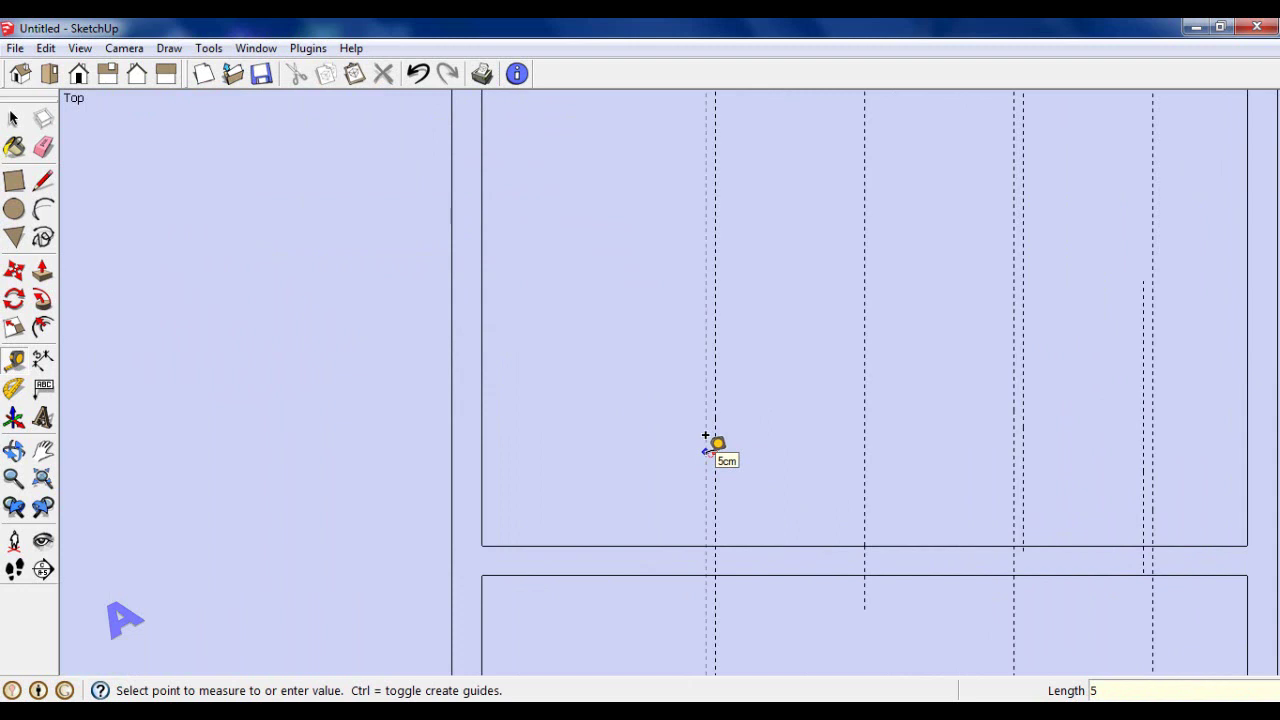
key(Return)
scroll(706, 437, up, 2)
click(706, 445)
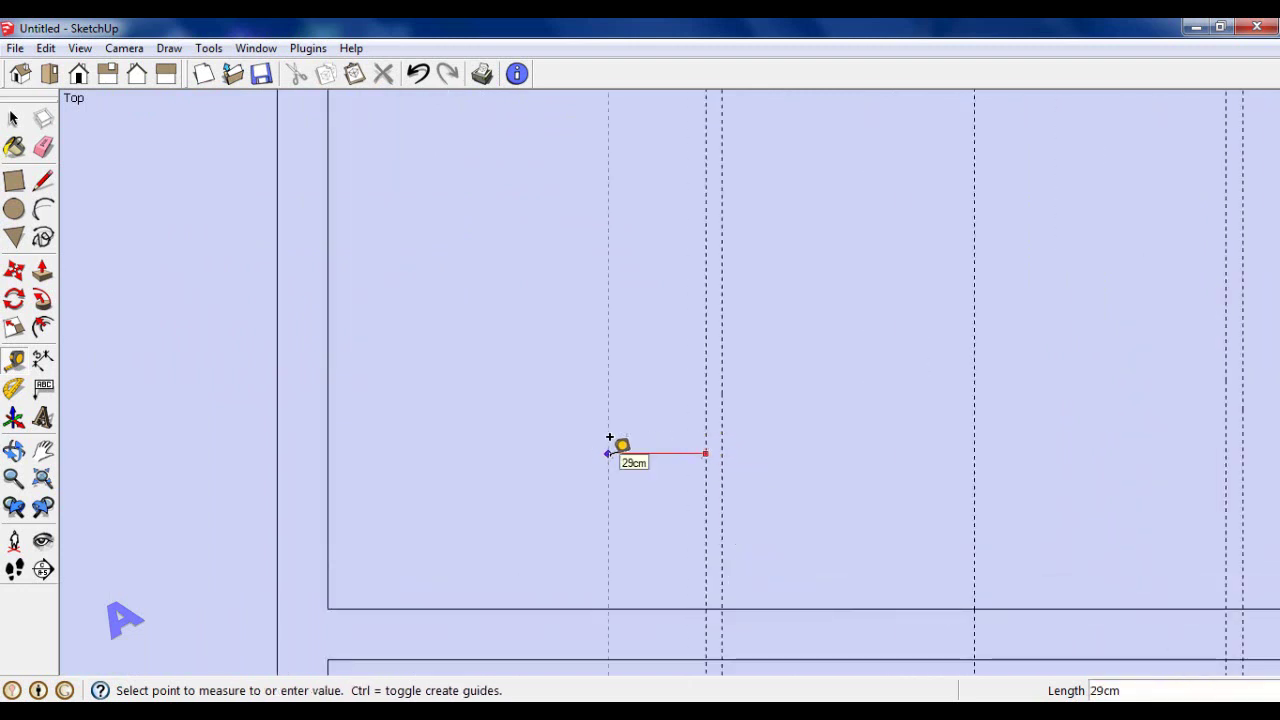
key(Return)
scroll(731, 430, down, 1)
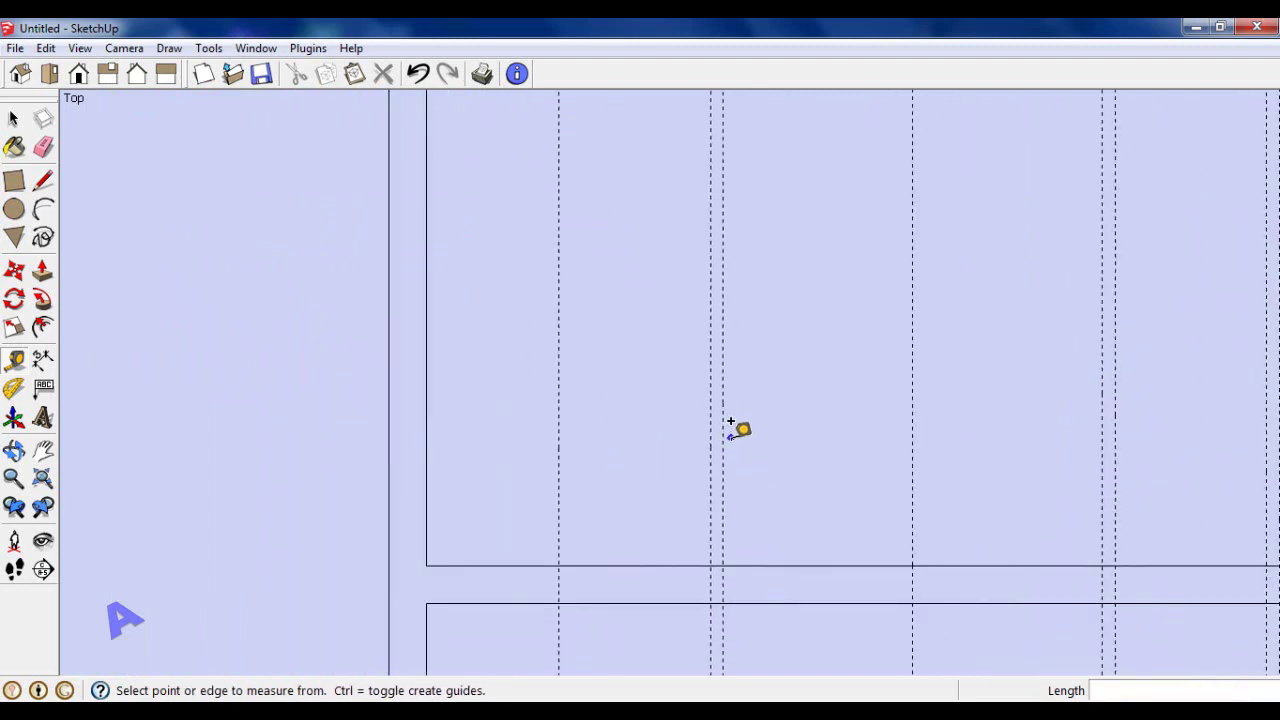
scroll(663, 449, down, 1)
scroll(650, 447, down, 1)
click(610, 445)
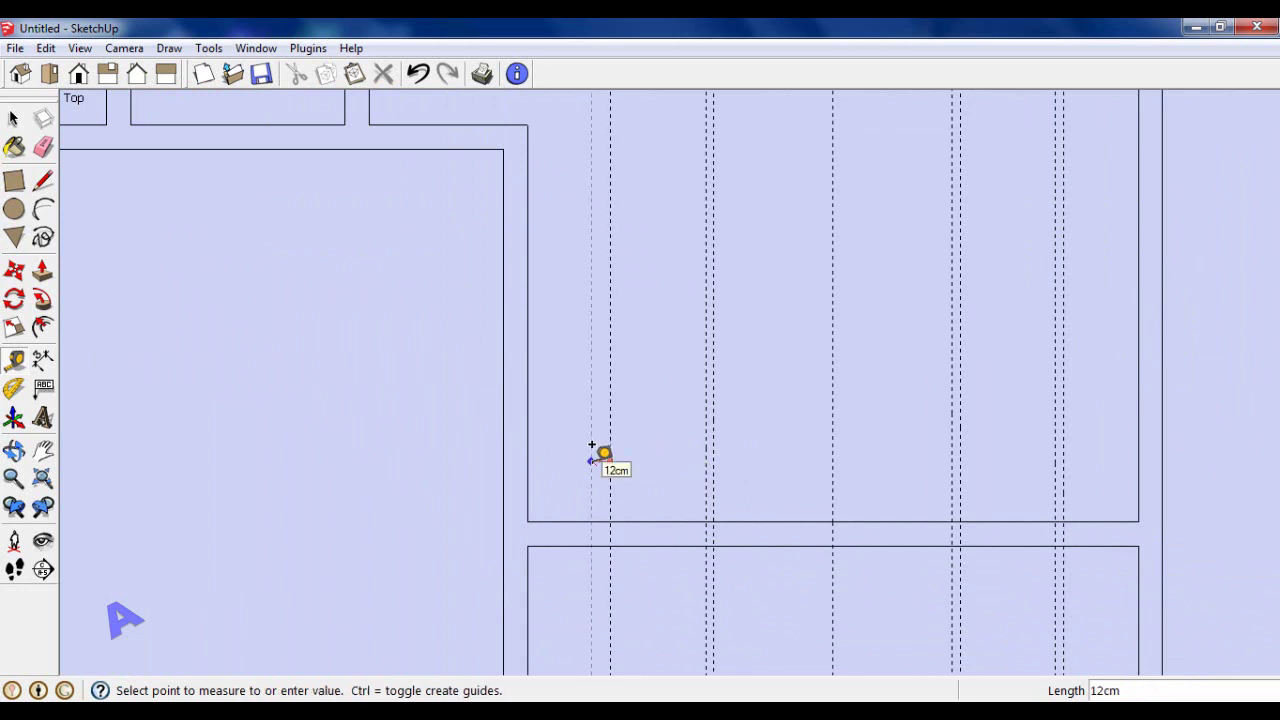
key(Return)
scroll(777, 460, up, 1)
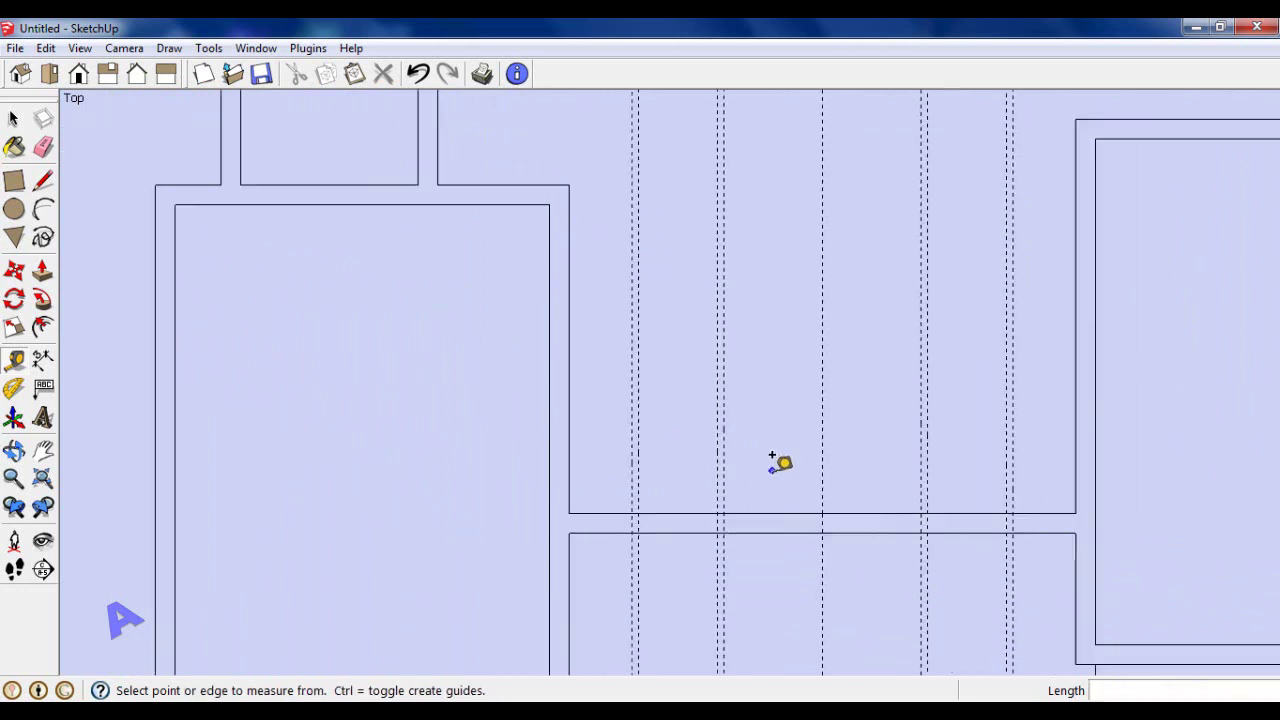
scroll(777, 460, down, 1)
Draw four small 5 by 15 cm jamb rectangles at the guide pairs in the central wall.
click(14, 181)
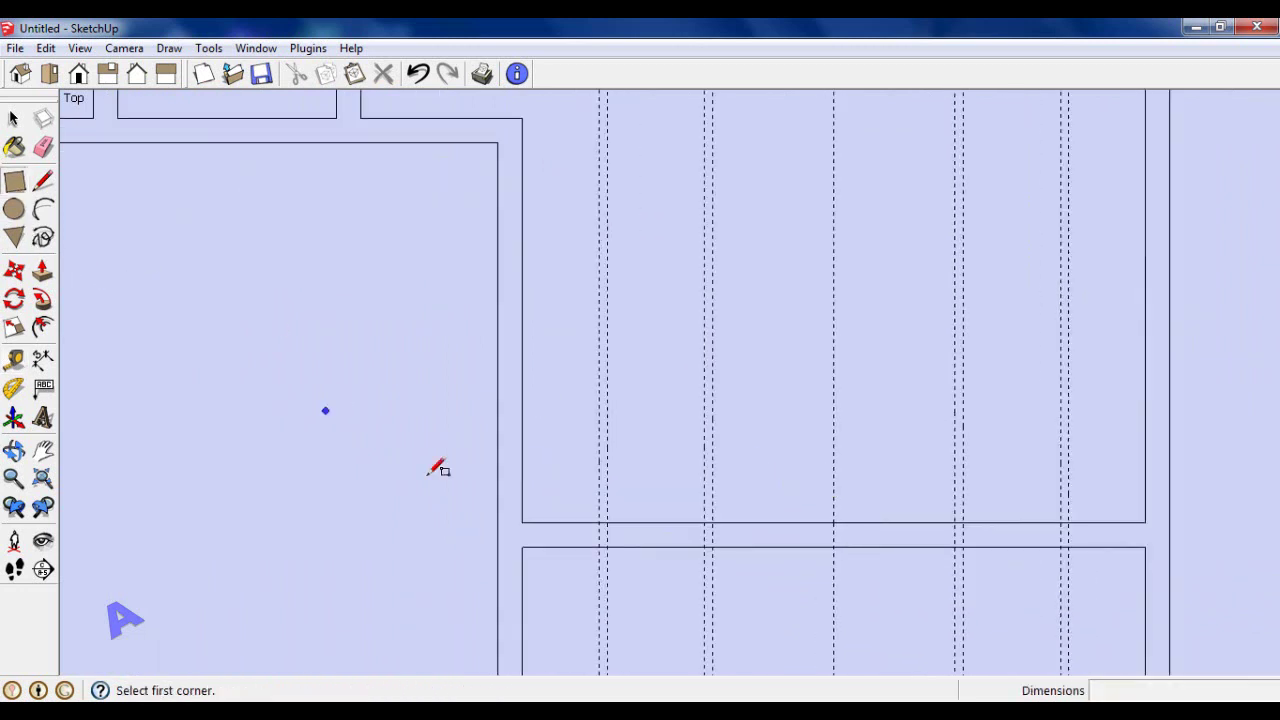
click(604, 519)
click(607, 547)
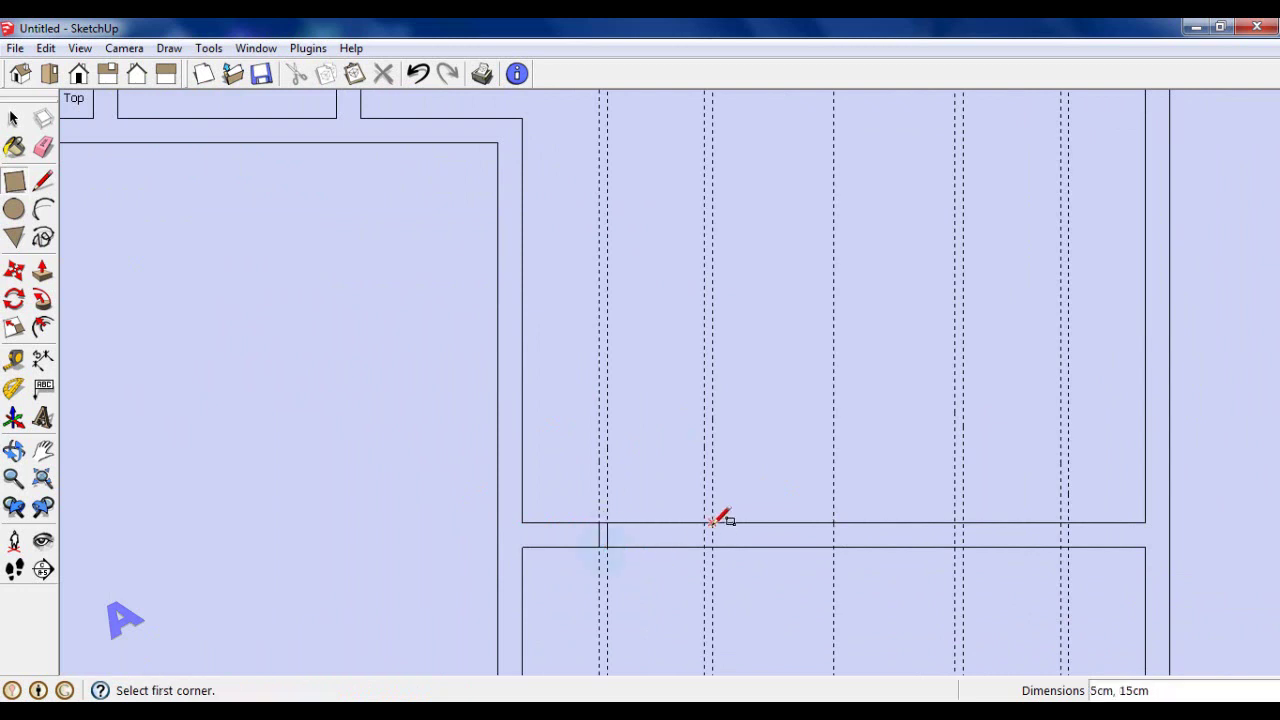
click(706, 519)
click(713, 547)
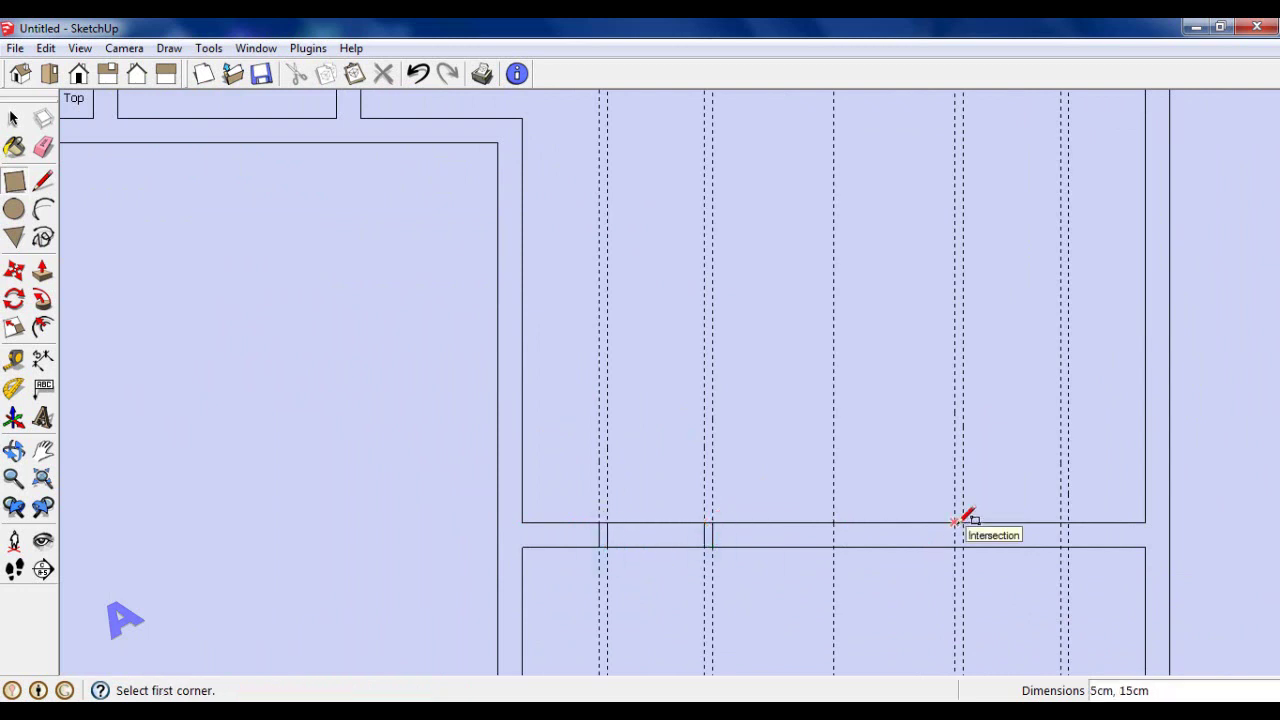
click(955, 522)
click(962, 547)
click(1061, 522)
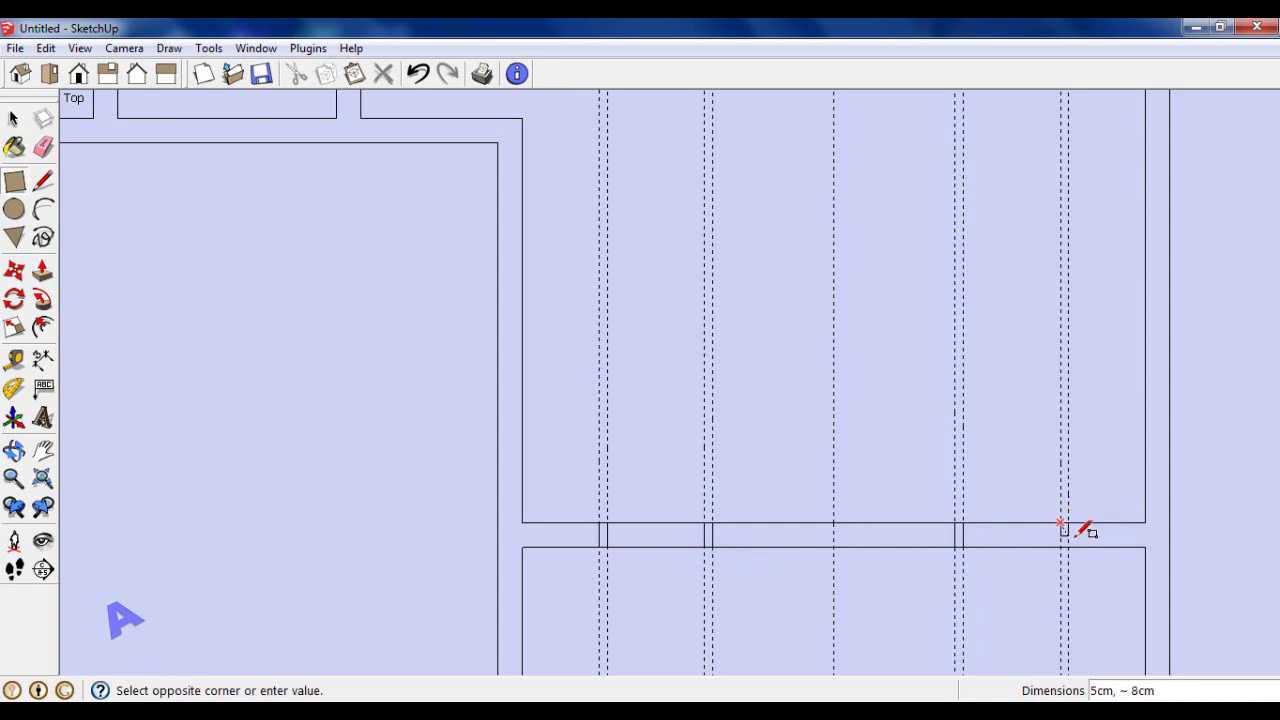
click(1068, 547)
Draw a line across each of the two openings, snapping to their edges and midpoints.
click(43, 181)
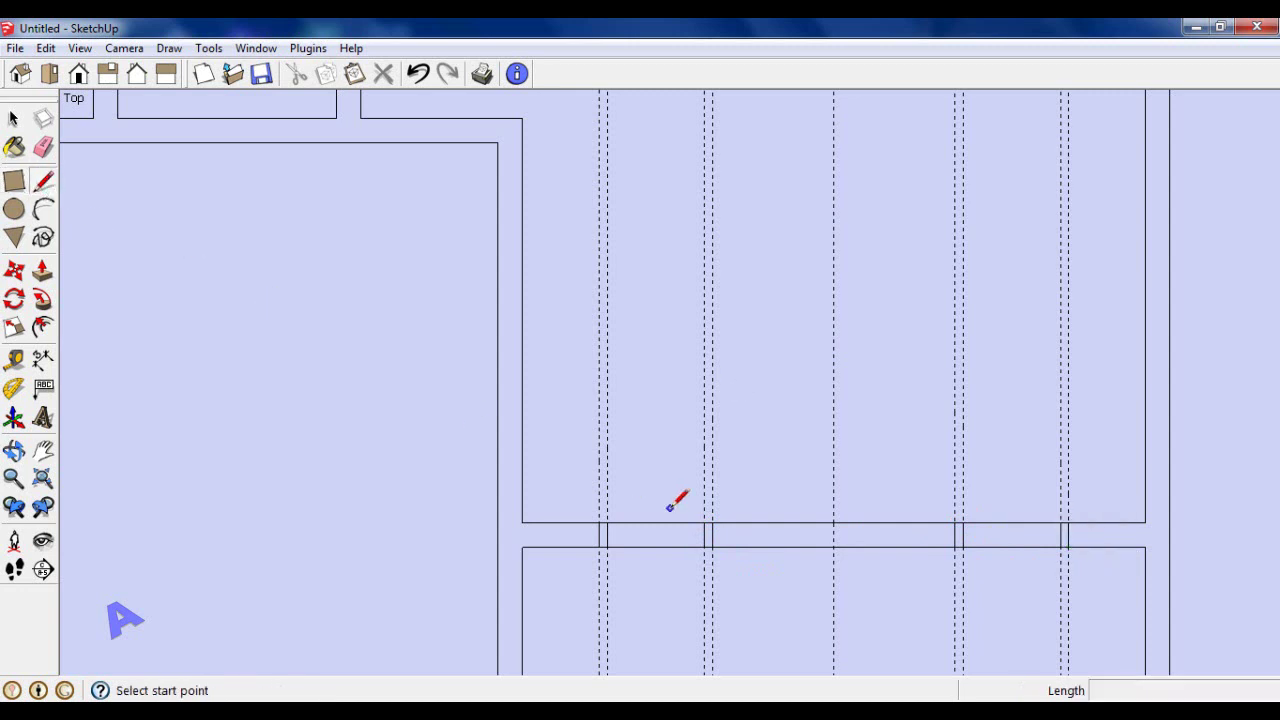
click(606, 535)
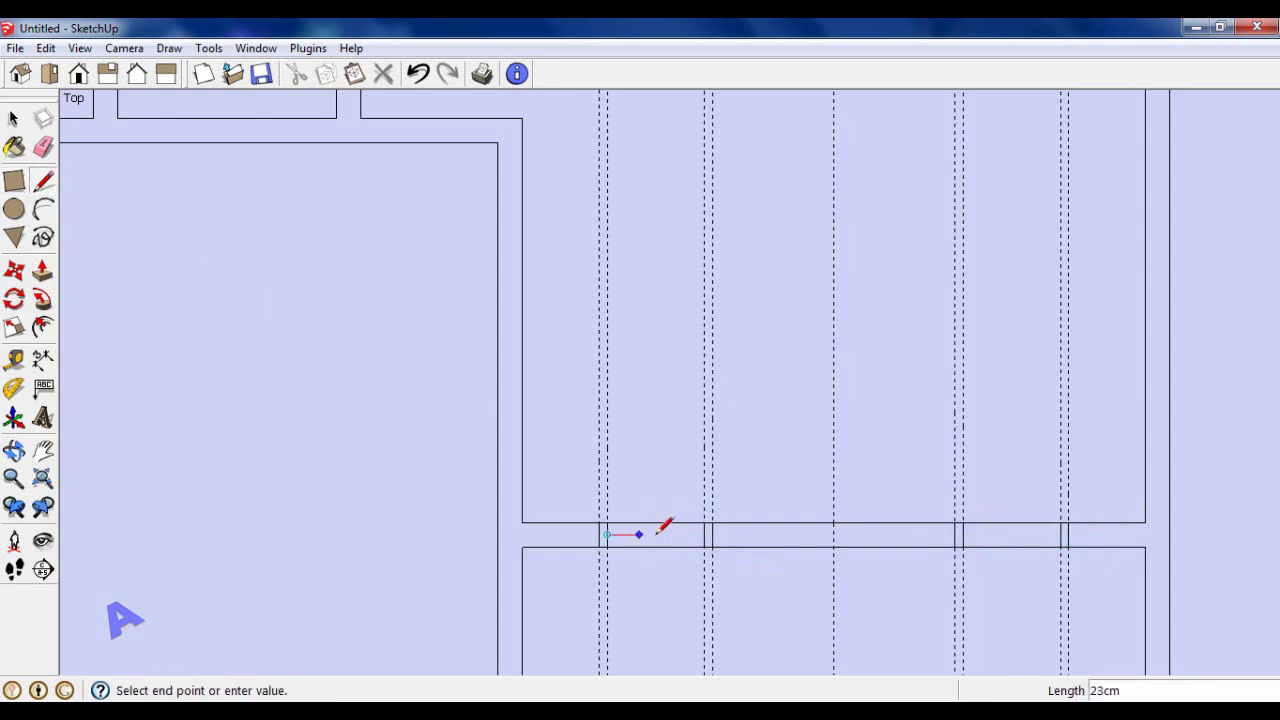
scroll(707, 533, up, 1)
scroll(707, 533, up, 2)
click(707, 533)
scroll(598, 527, down, 3)
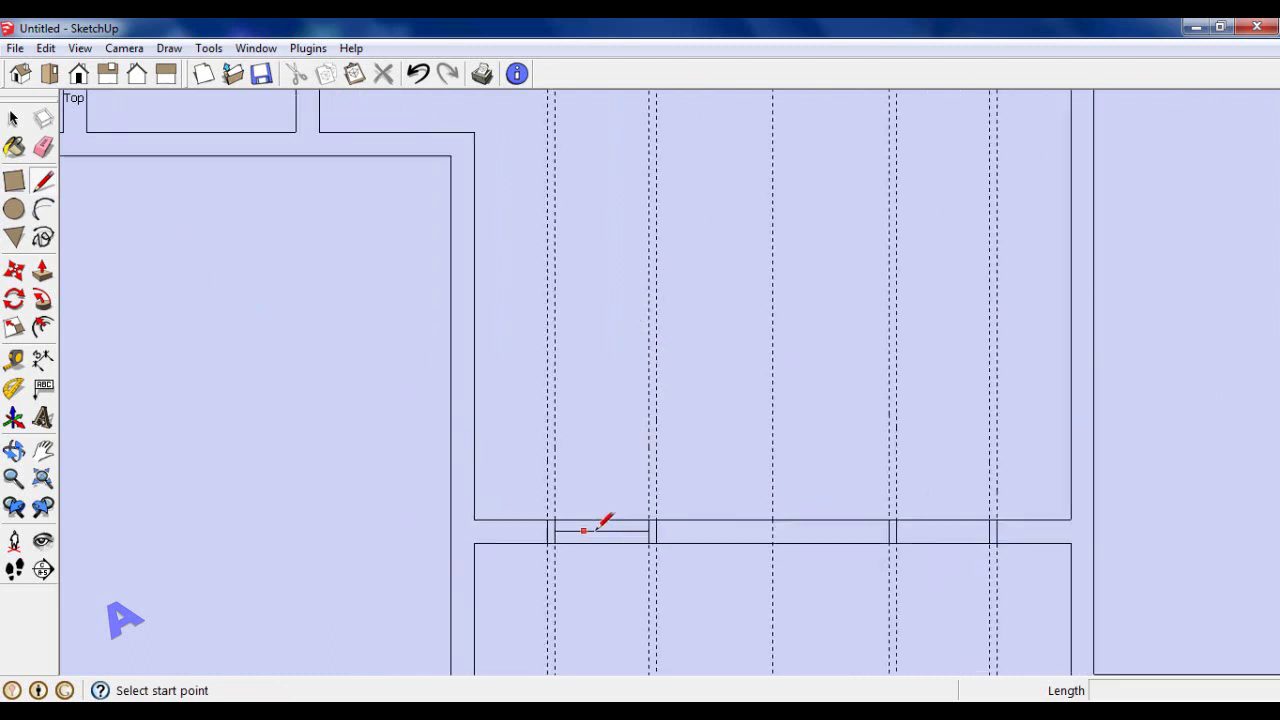
scroll(951, 518, up, 1)
scroll(951, 518, up, 2)
click(848, 526)
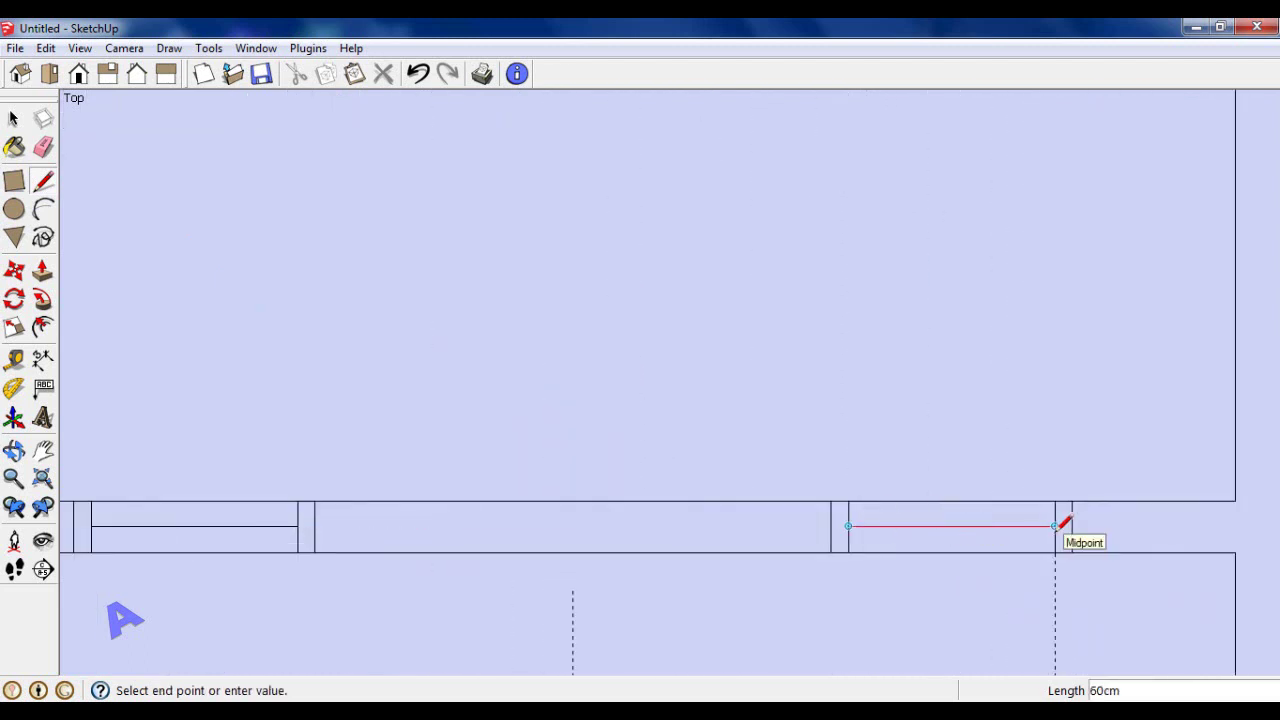
click(1056, 526)
Draw a 4 cm line from the wall corner beside the window.
click(13, 118)
scroll(896, 468, down, 1)
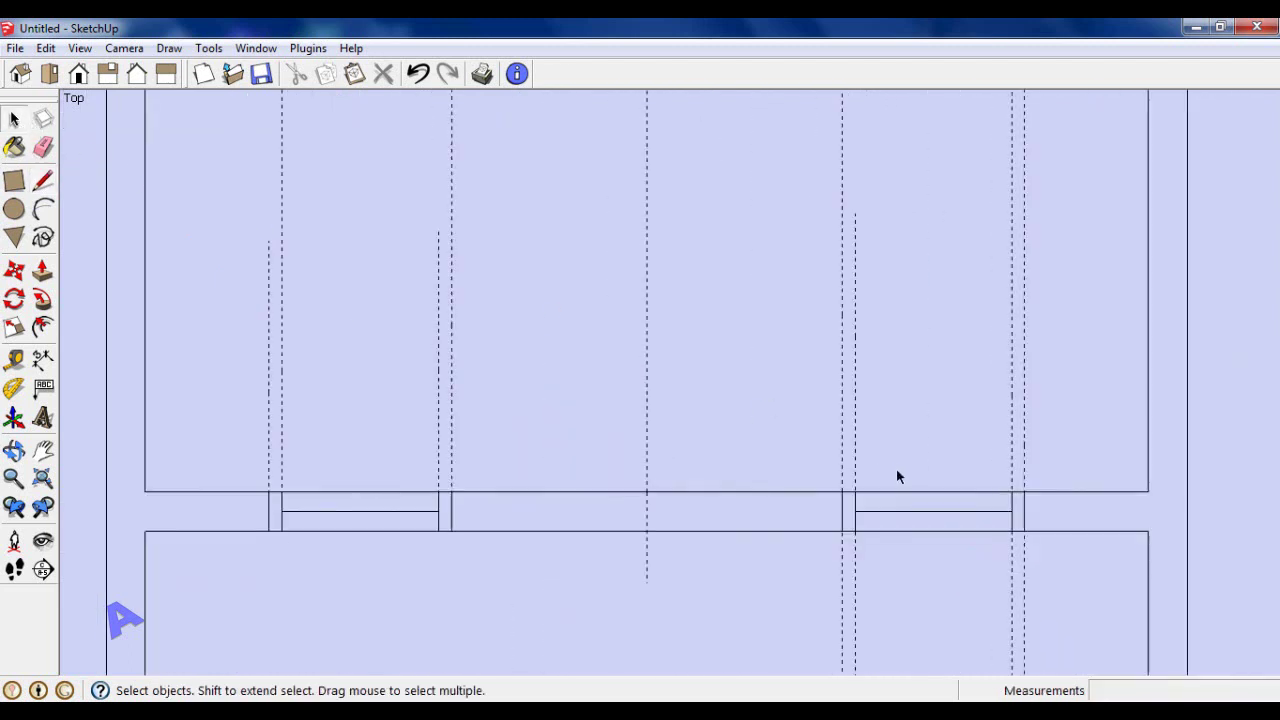
scroll(910, 480, down, 2)
scroll(905, 483, up, 1)
scroll(903, 483, up, 1)
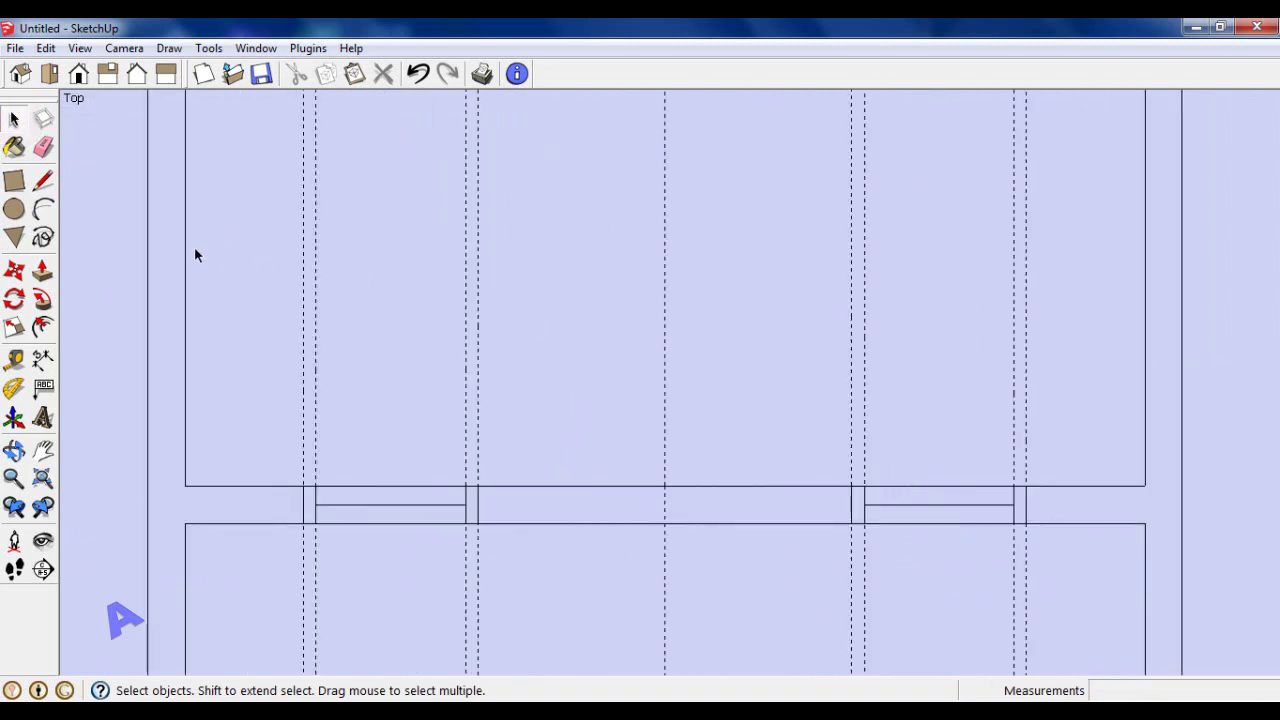
click(43, 180)
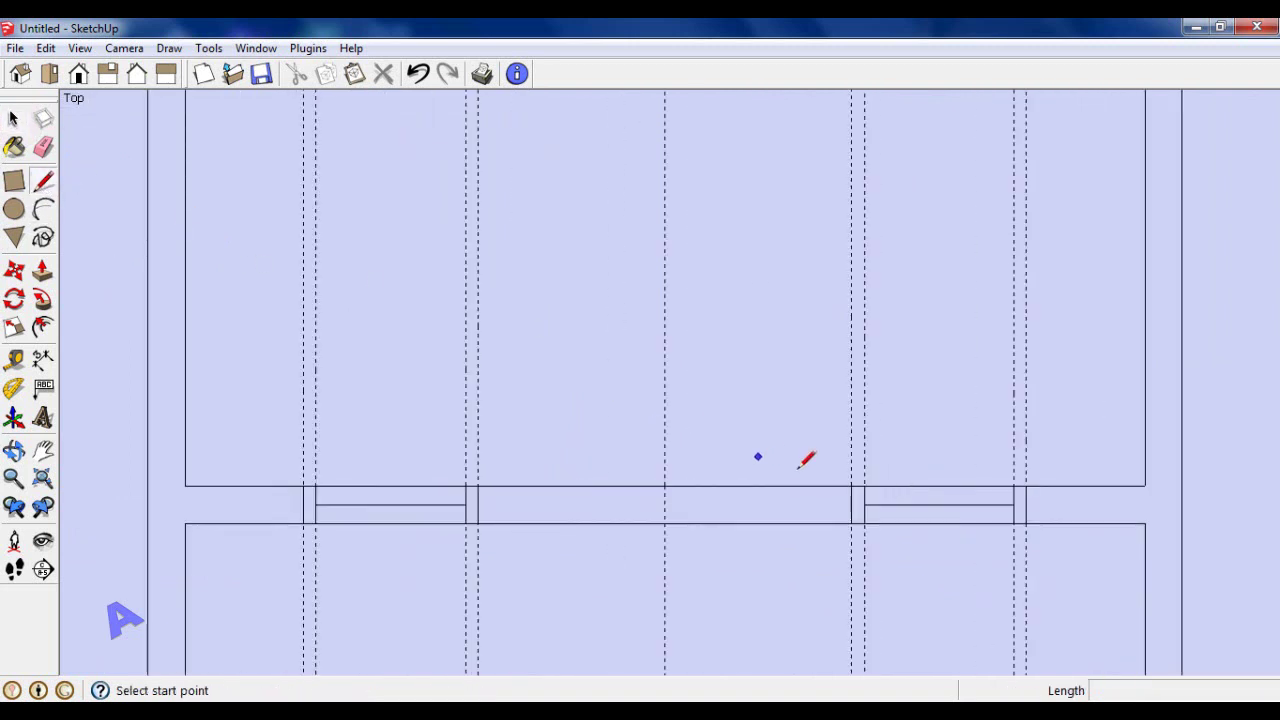
click(851, 485)
text(4)
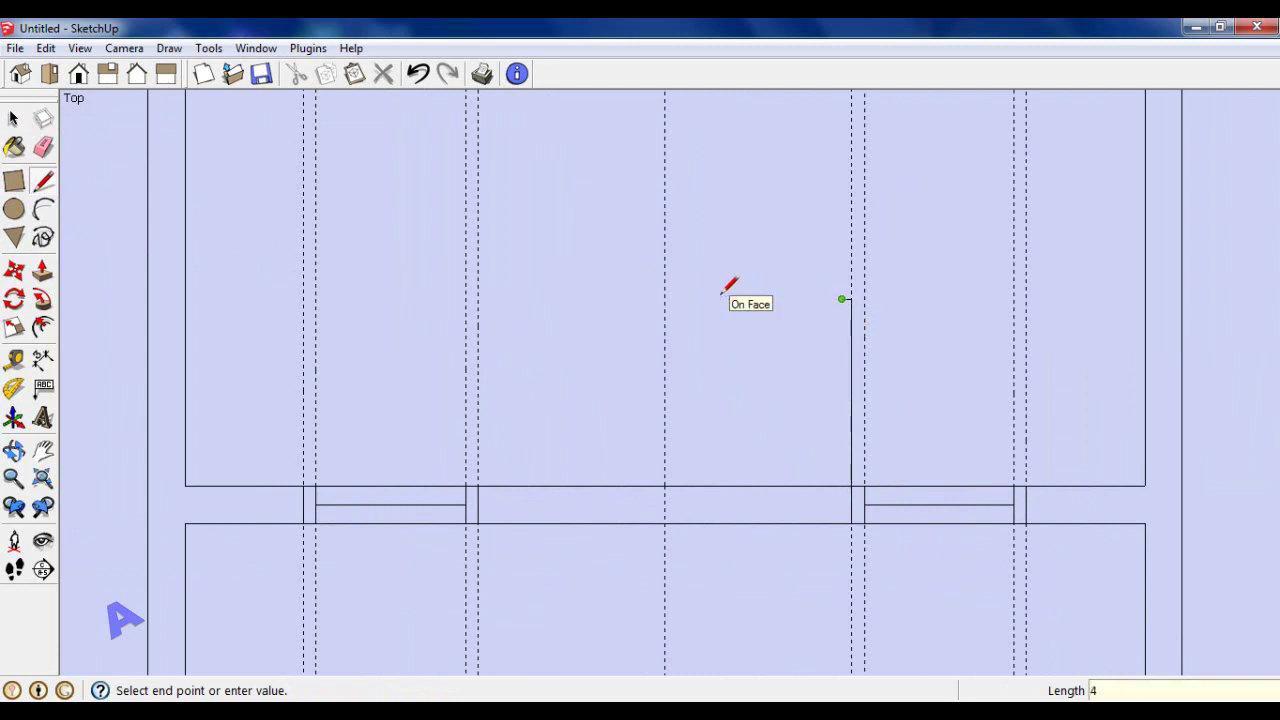
key(Return)
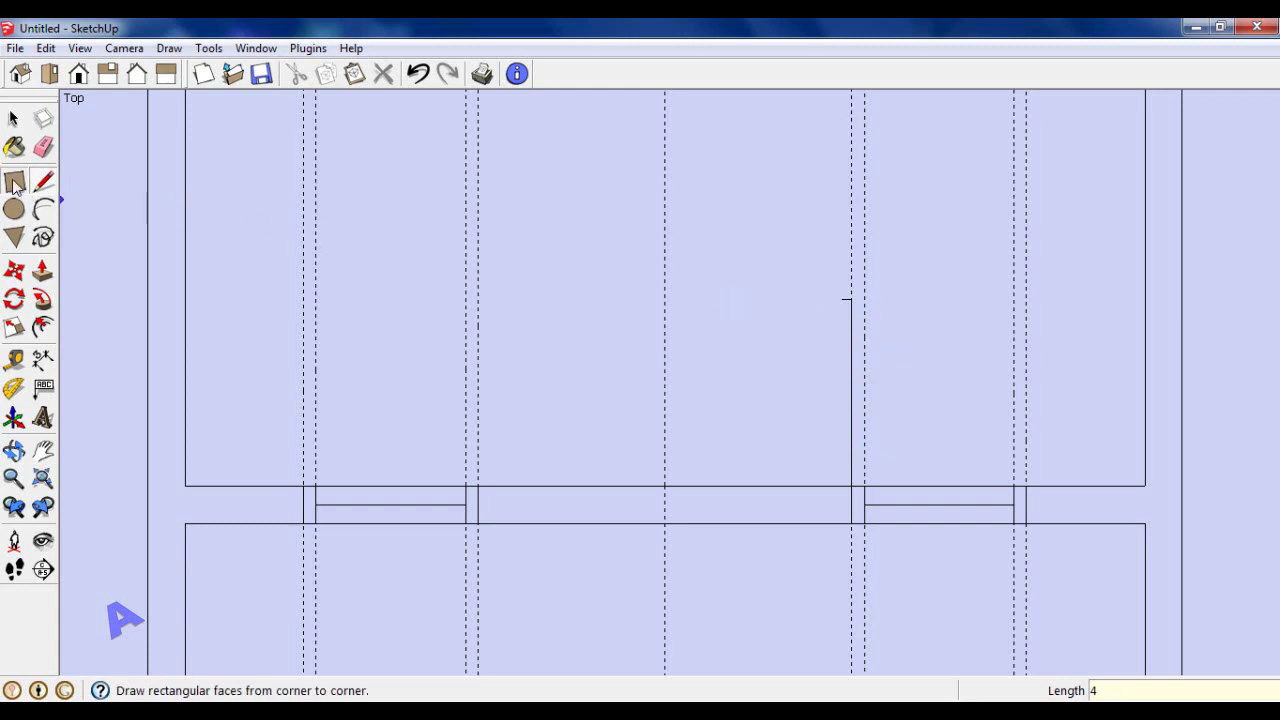
Draw a thin 75 cm by 4 cm door-leaf rectangle standing upright on the wall.
click(14, 180)
click(843, 299)
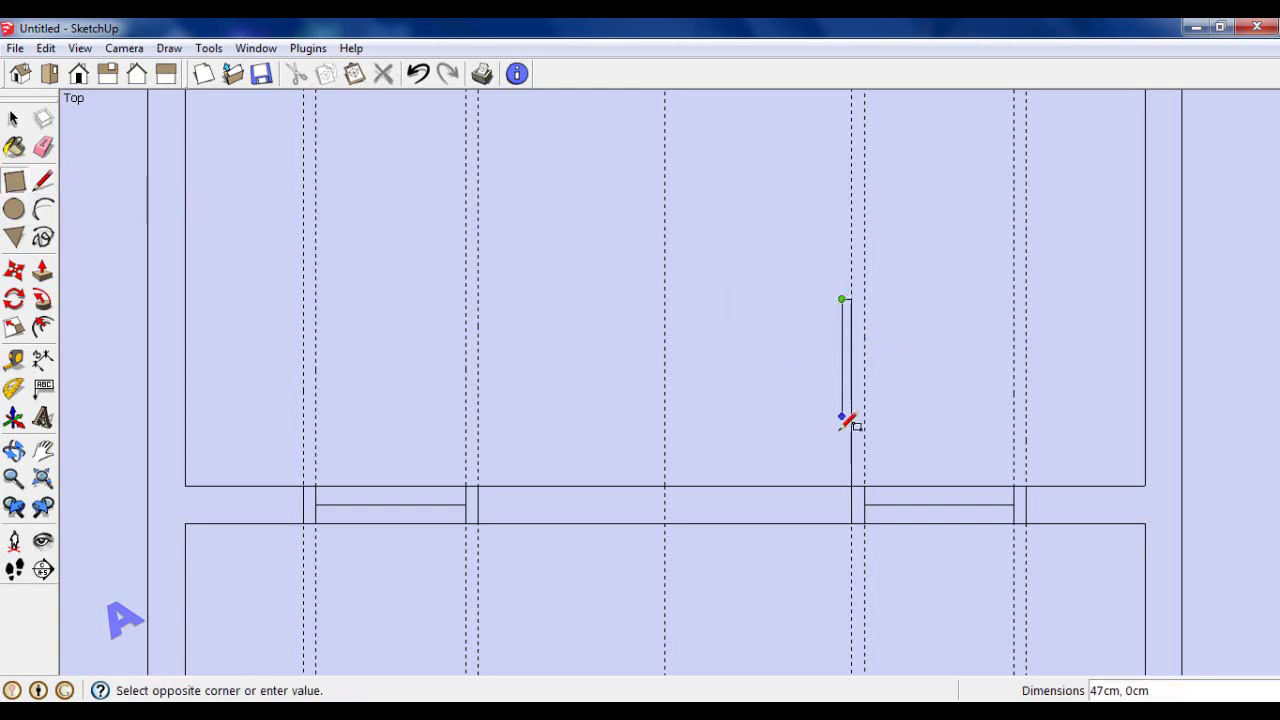
click(855, 478)
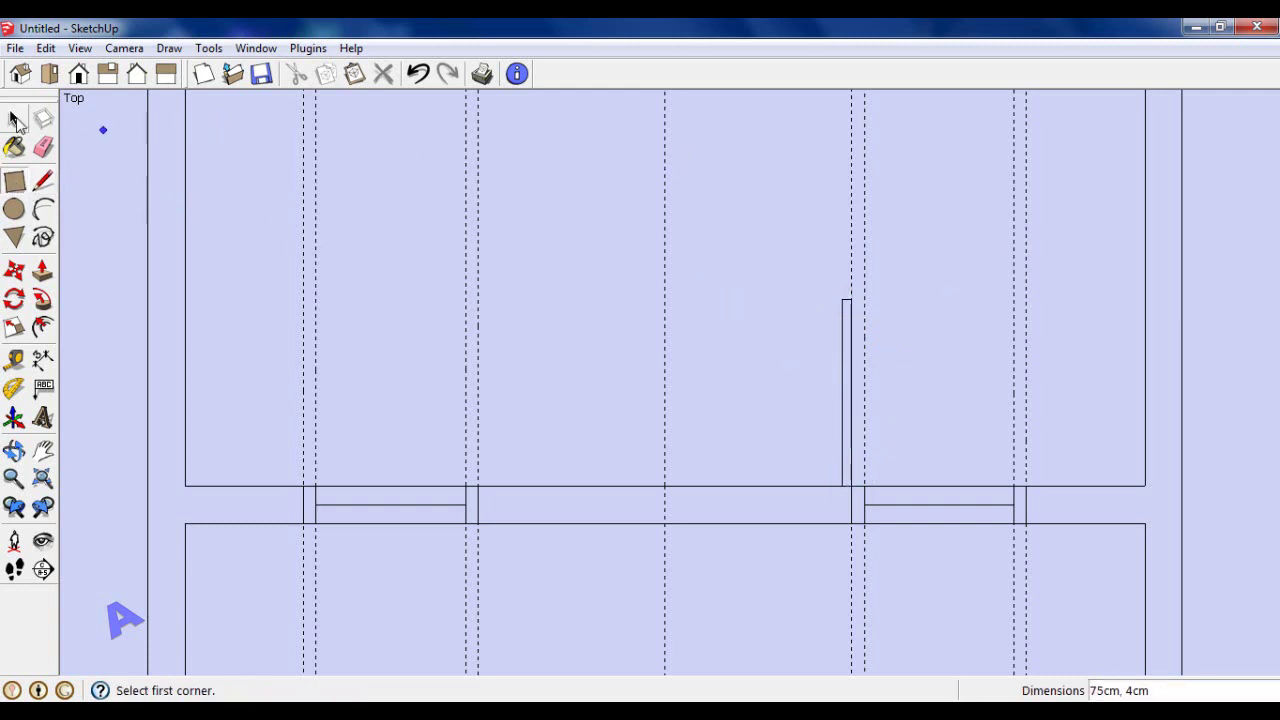
Copy the door leaf 146 cm across to the other side of the doorway.
click(14, 120)
drag(822, 284, 858, 498)
click(14, 297)
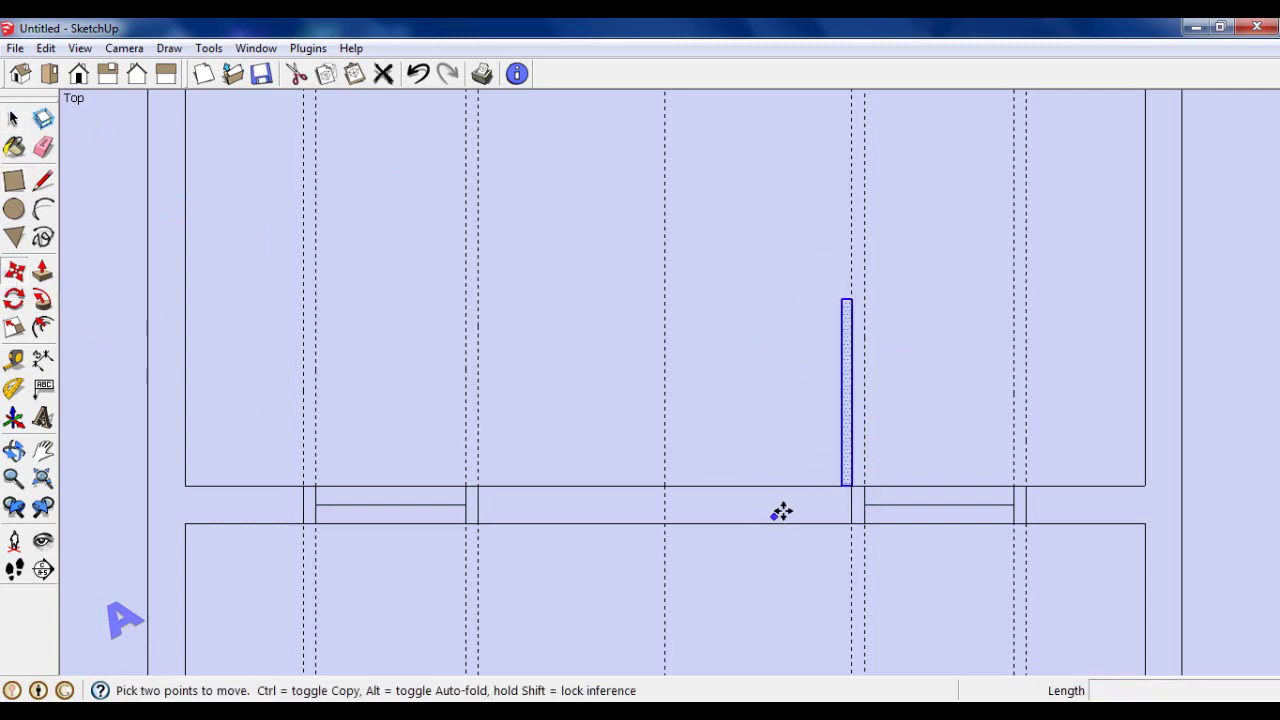
key(ctrl)
click(842, 486)
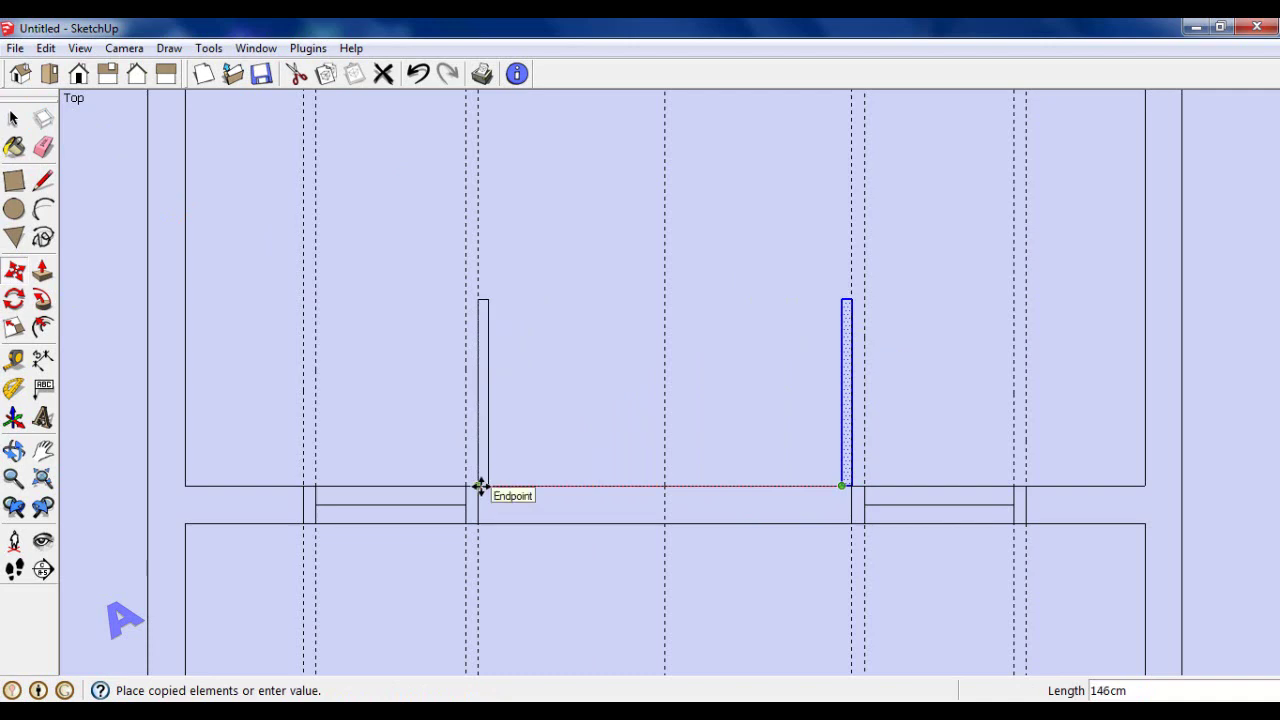
click(479, 487)
click(13, 118)
Draw the left leaf's swing arc from its top corner to the doorway centre.
scroll(720, 409, down, 2)
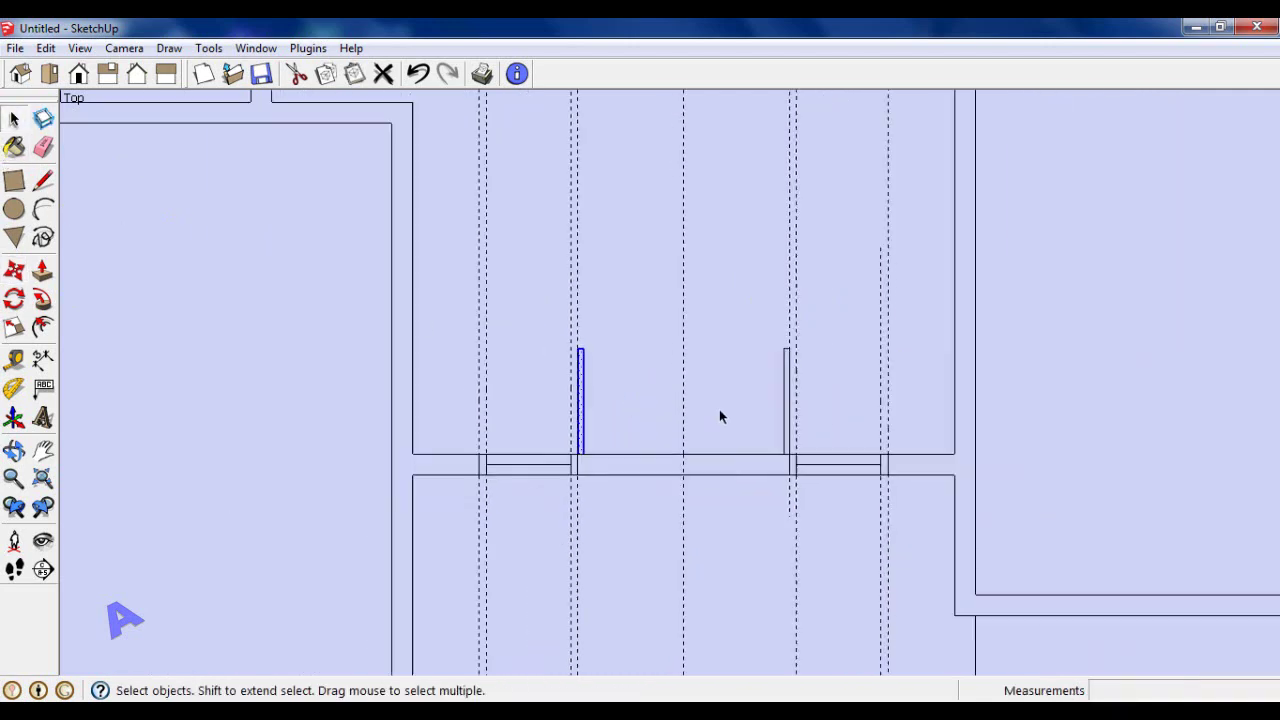
scroll(720, 409, down, 2)
scroll(720, 409, down, 2)
click(1167, 423)
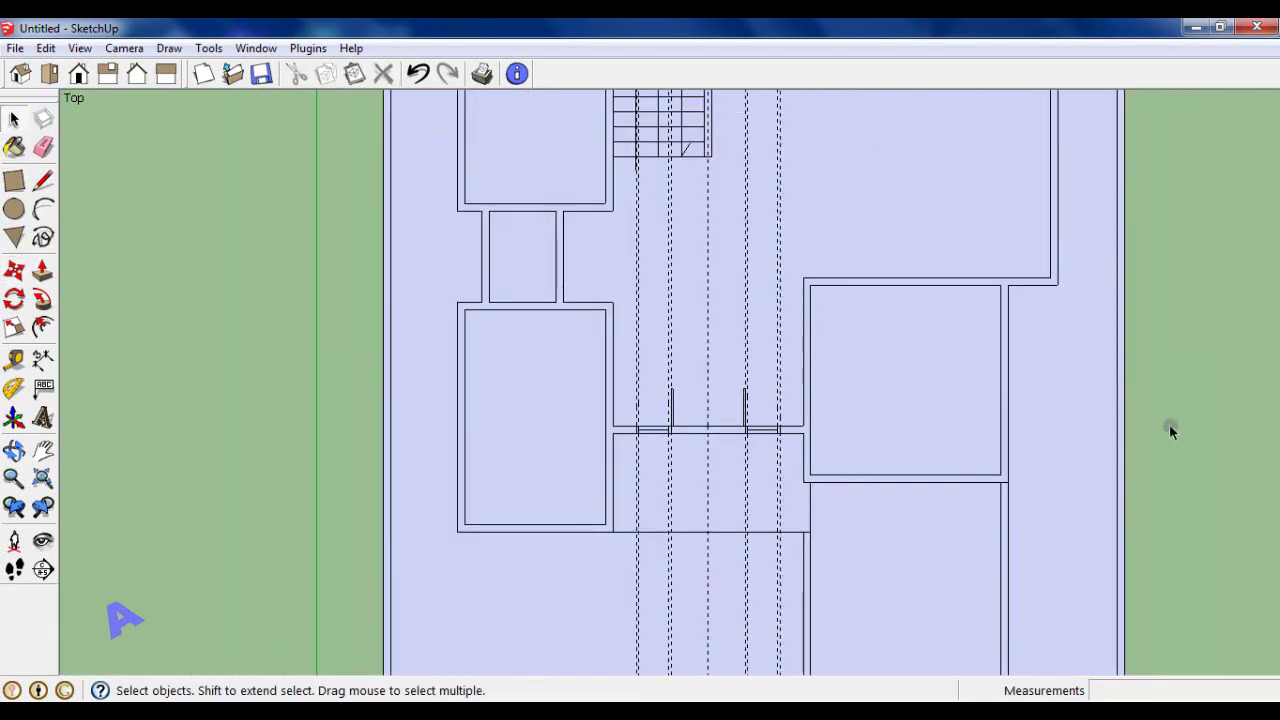
scroll(685, 403, up, 2)
scroll(686, 402, up, 2)
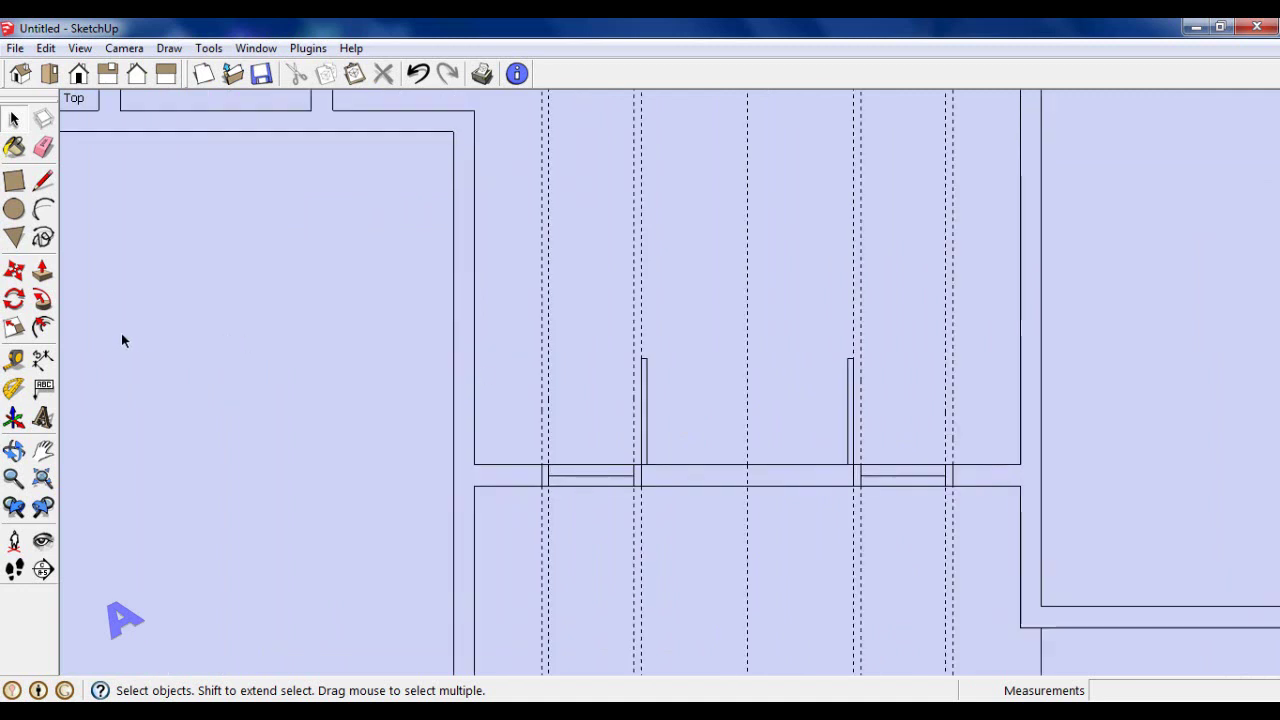
click(43, 209)
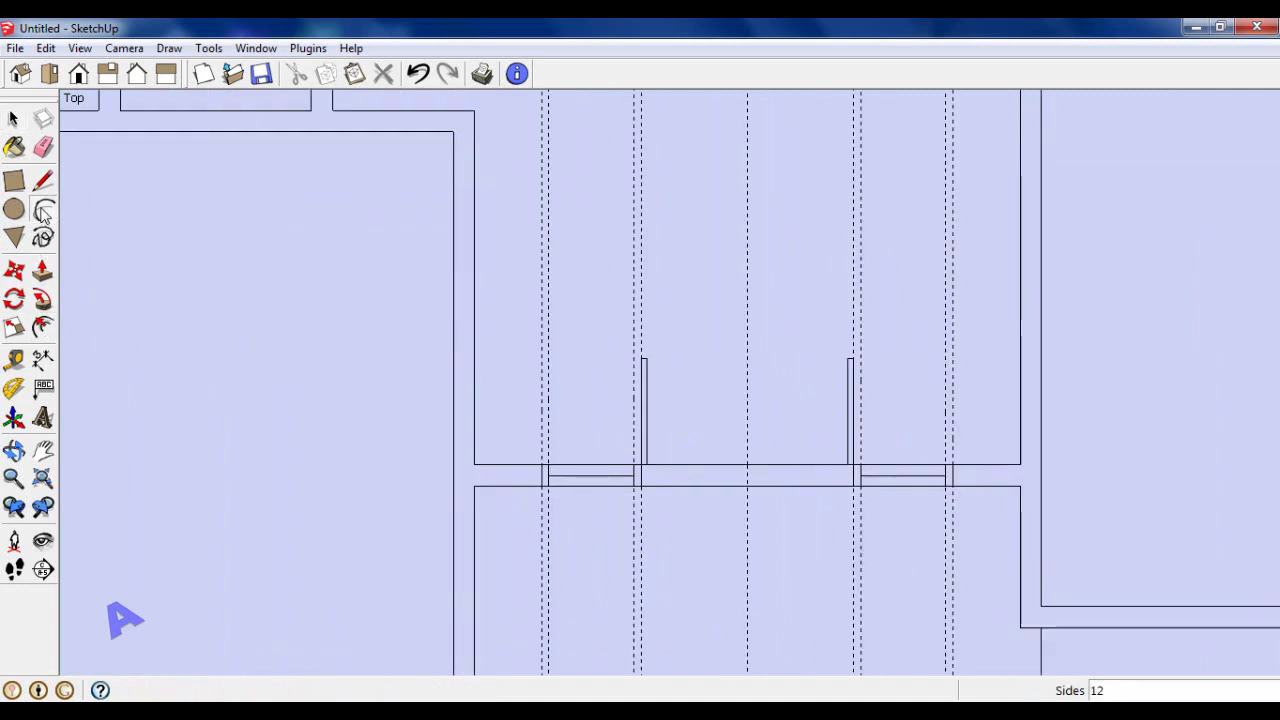
scroll(650, 352, up, 2)
scroll(655, 350, up, 2)
click(636, 358)
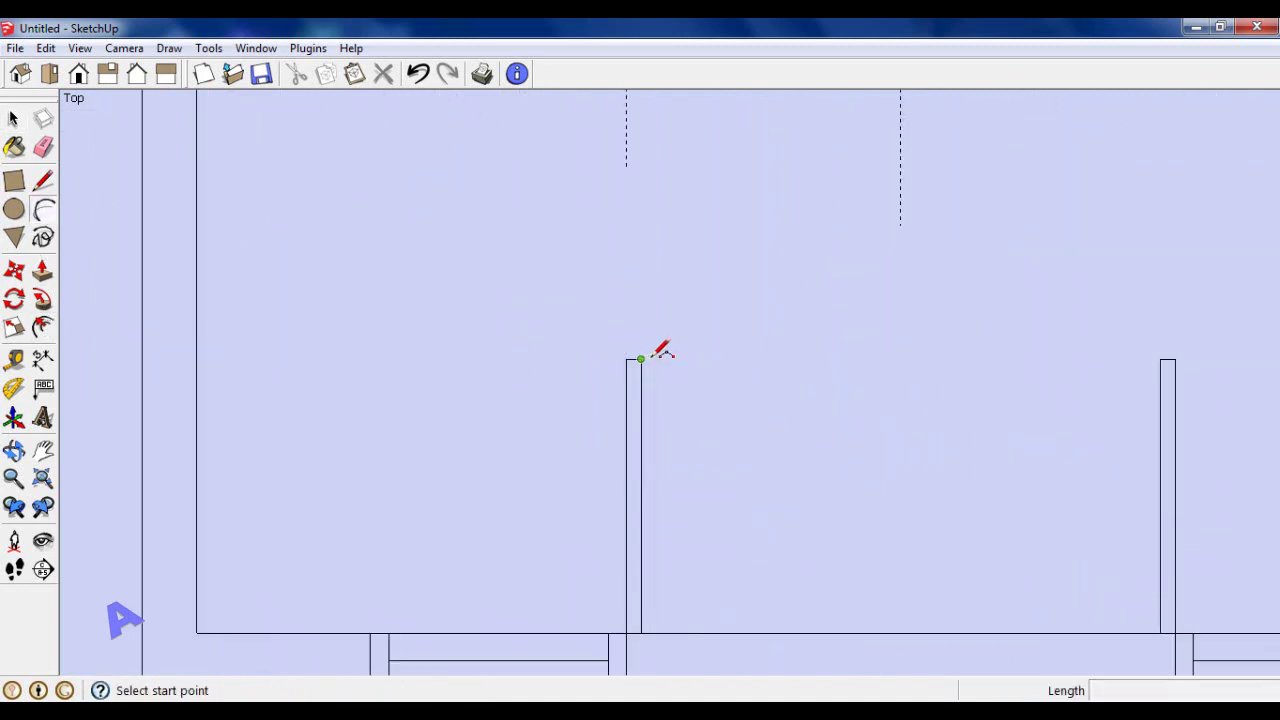
scroll(658, 350, down, 2)
scroll(660, 350, down, 1)
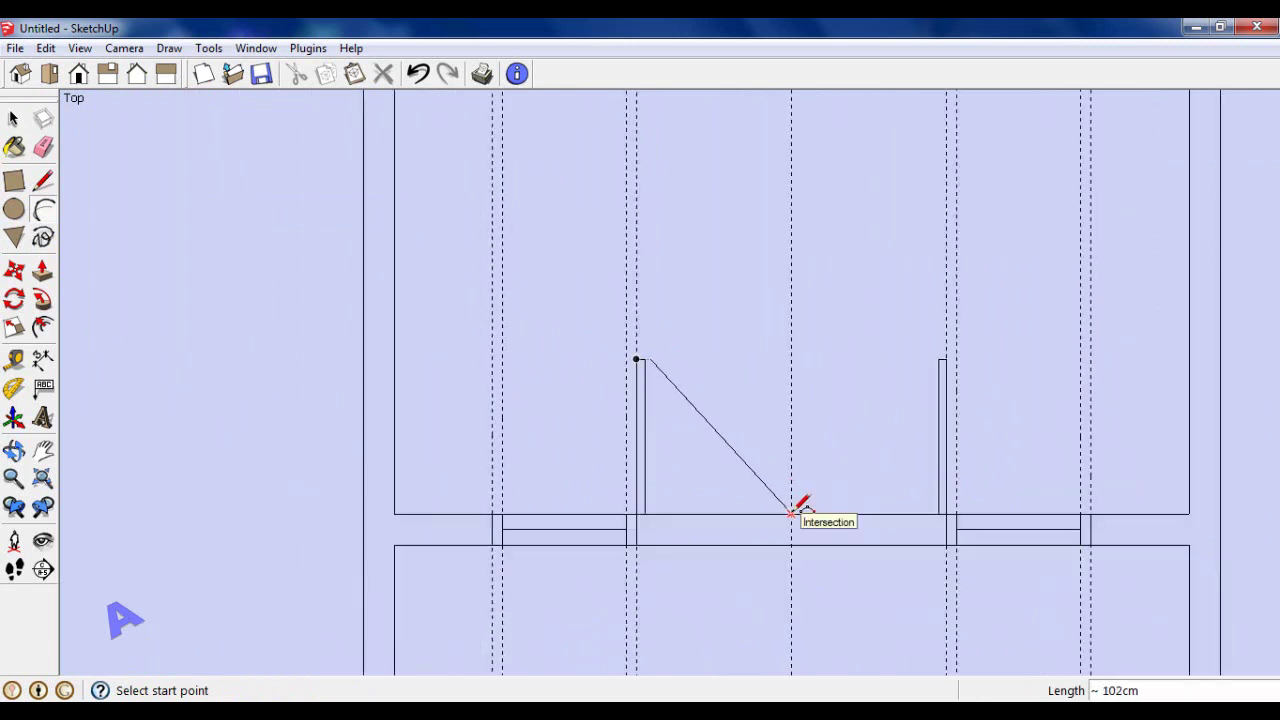
click(791, 513)
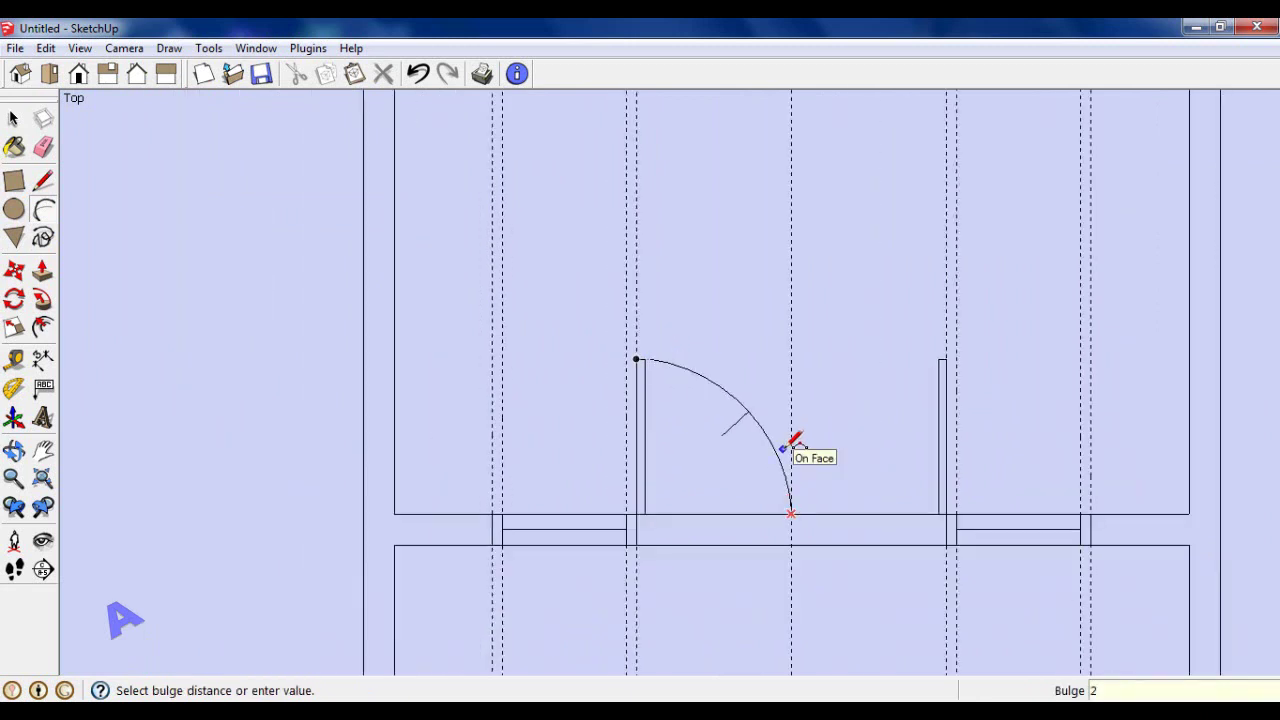
text(0)
click(790, 444)
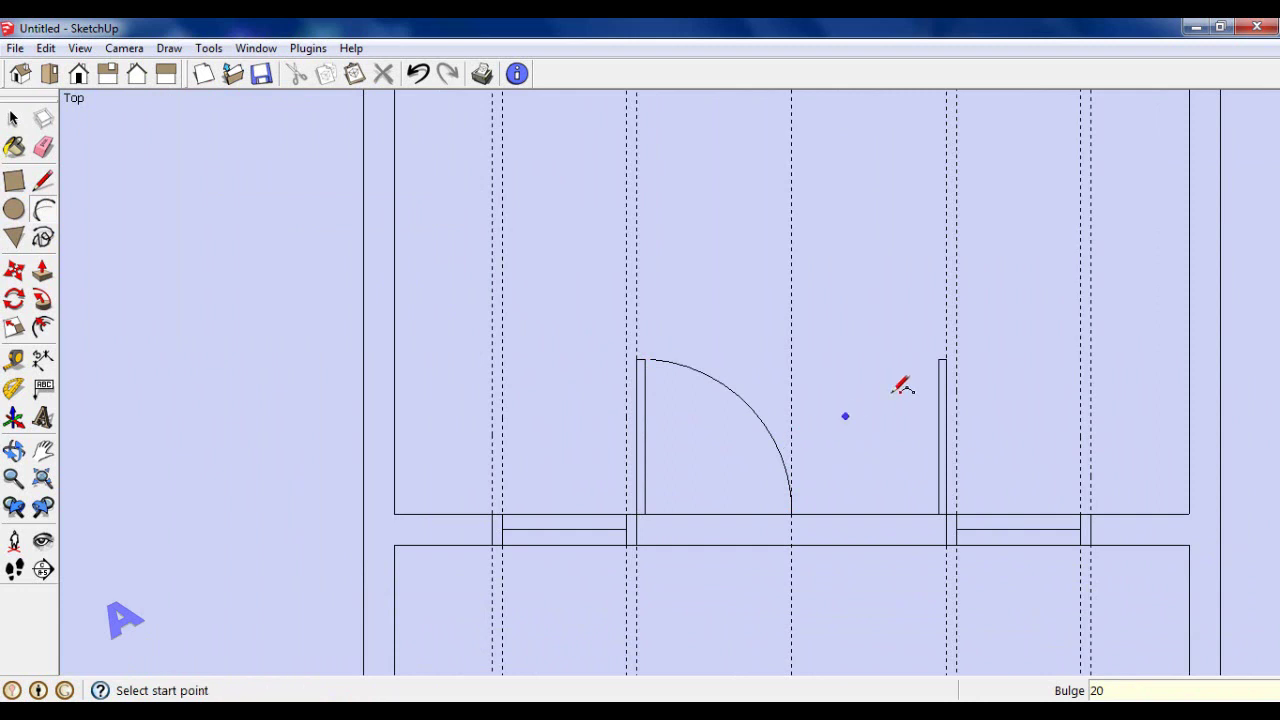
Draw the right leaf's swing arc, meeting the left arc at the doorway centre.
click(939, 359)
click(791, 513)
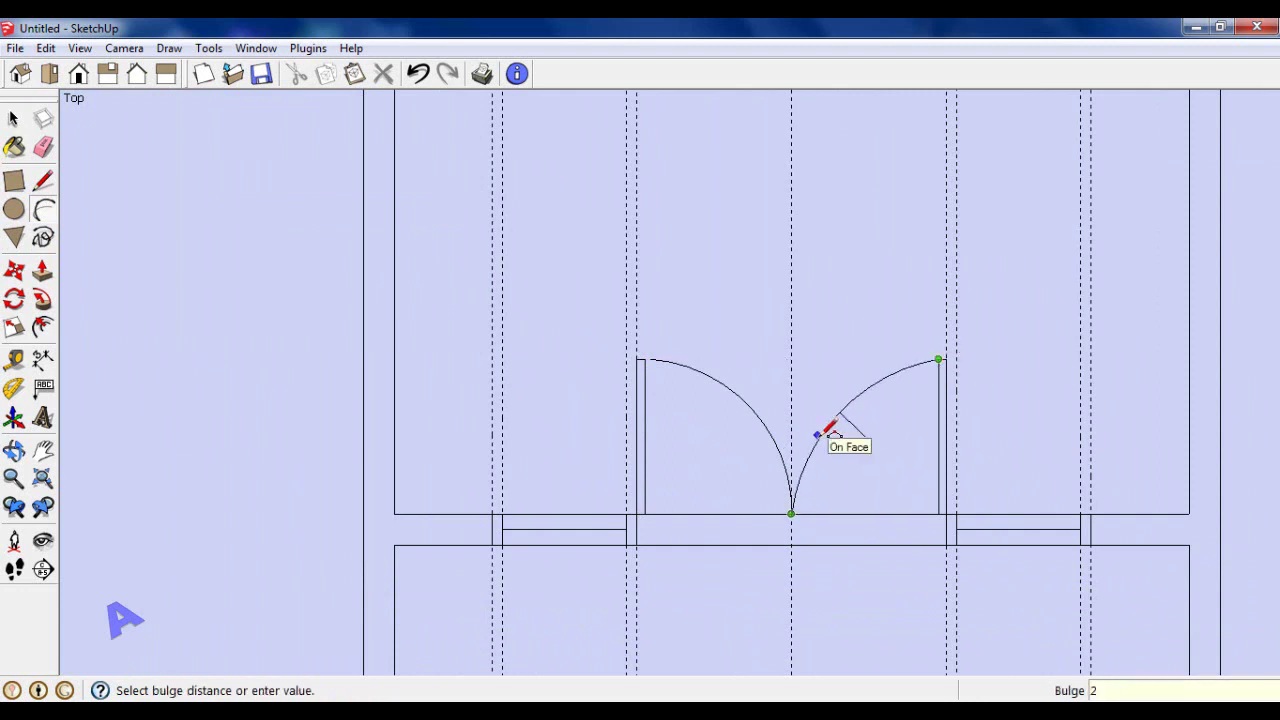
click(830, 430)
scroll(843, 508, down, 2)
scroll(866, 497, down, 2)
scroll(864, 495, down, 2)
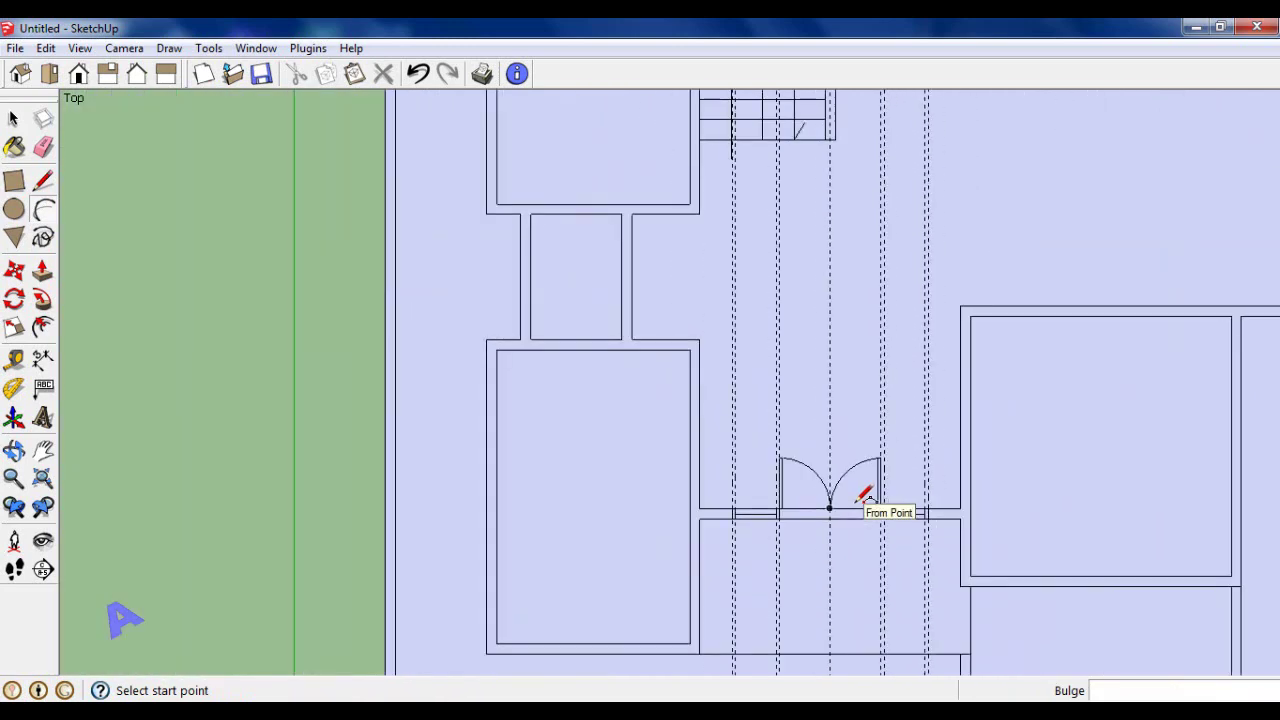
Erase the dashed guide lines running across the doorway.
key(e)
scroll(734, 309, down, 2)
scroll(752, 324, down, 3)
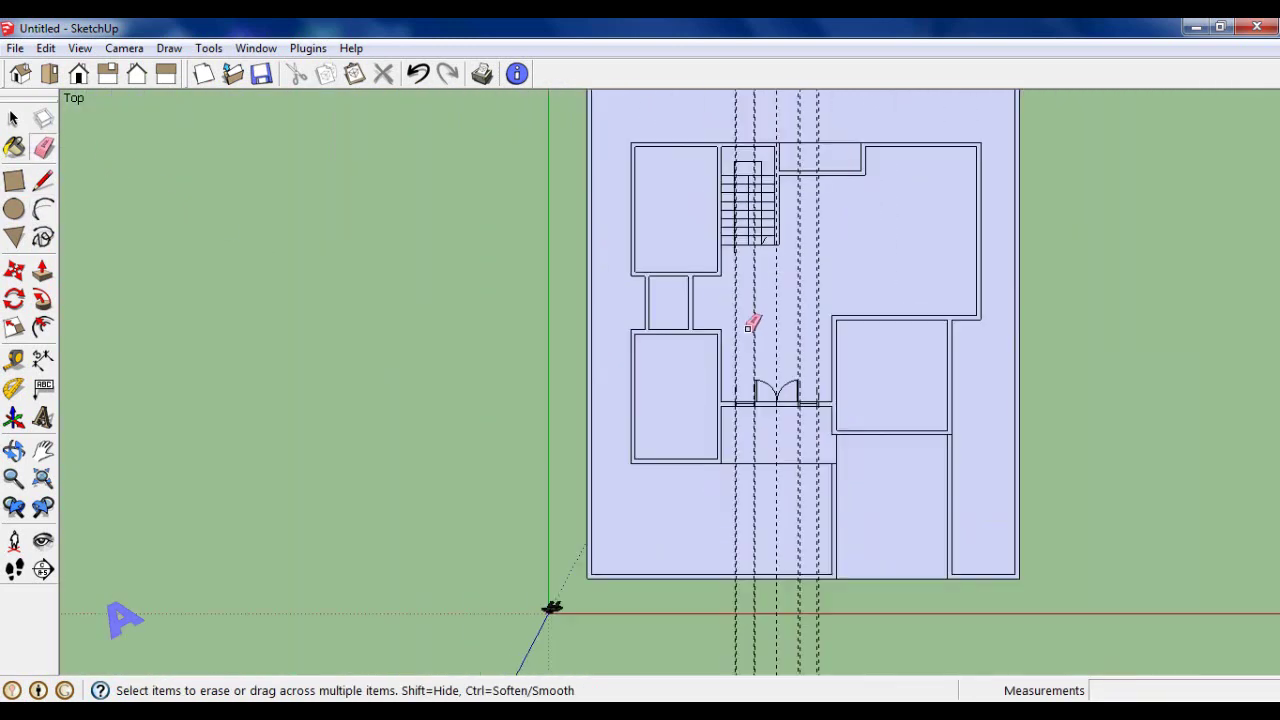
drag(841, 627, 736, 627)
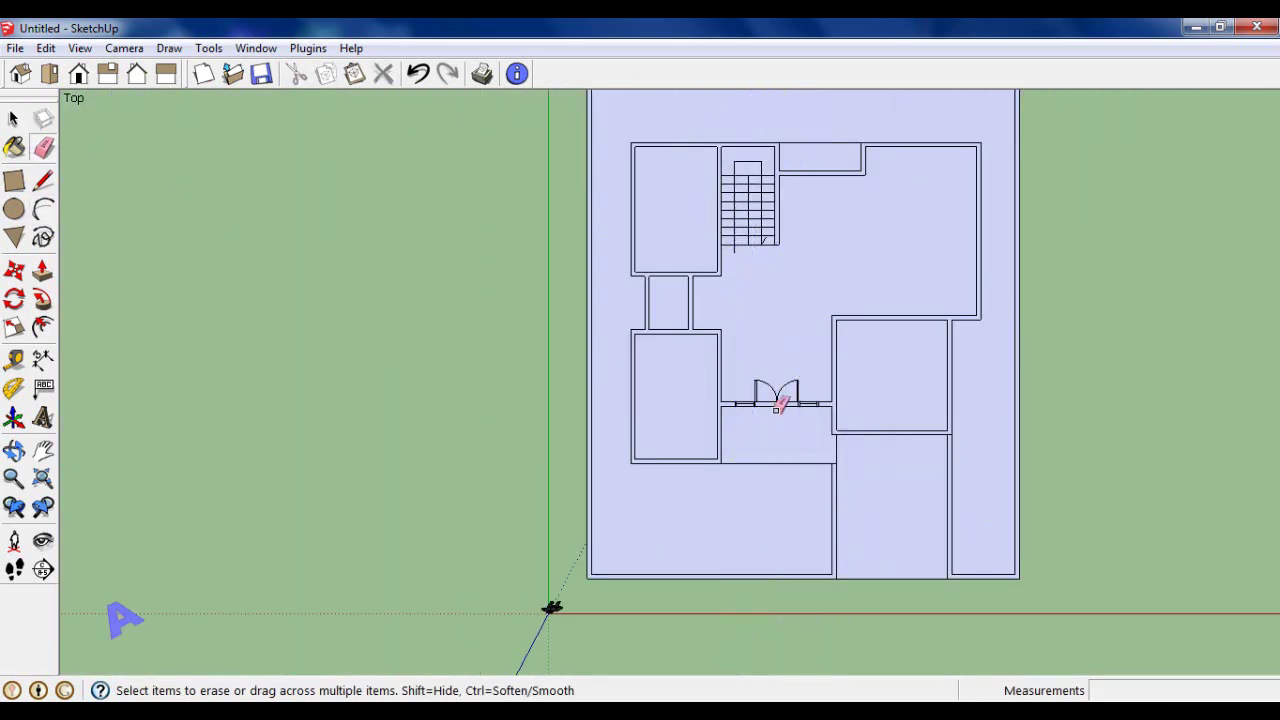
scroll(778, 390, up, 2)
scroll(780, 363, up, 2)
scroll(782, 362, up, 2)
scroll(783, 362, up, 2)
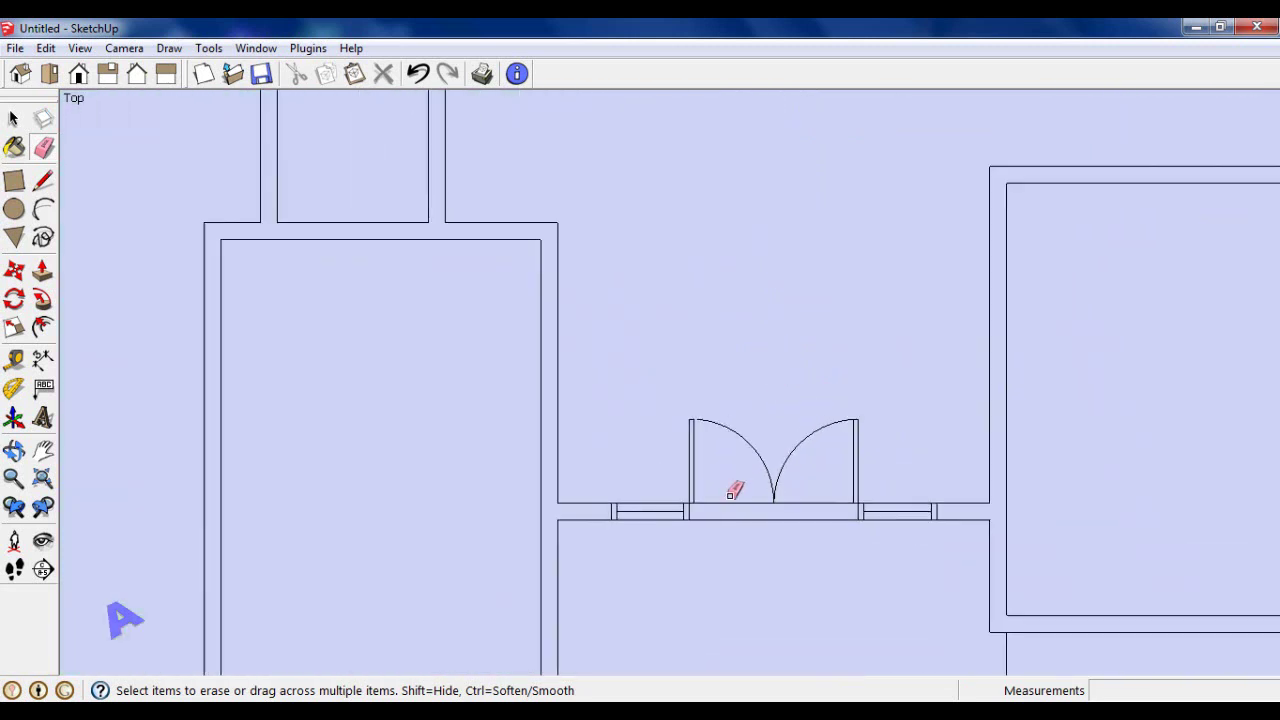
scroll(797, 494, down, 2)
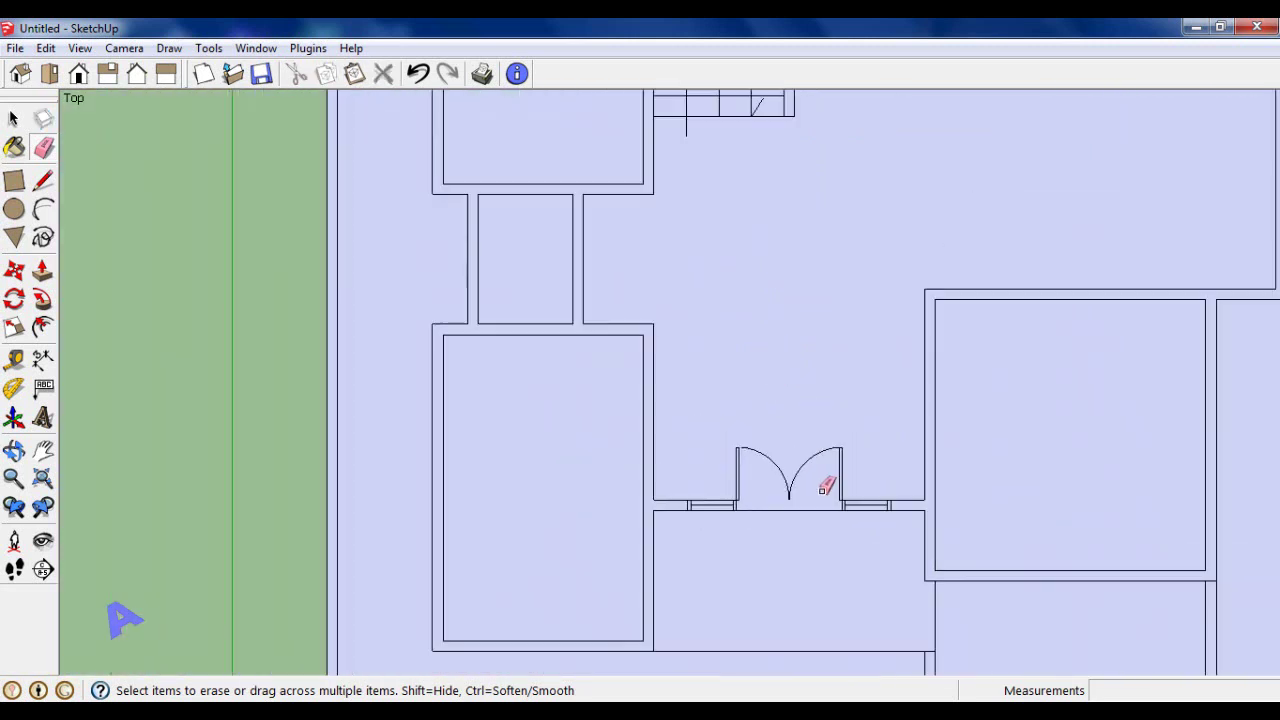
scroll(828, 486, down, 2)
Select the right door leaf together with its swing arc.
click(14, 119)
scroll(808, 420, down, 3)
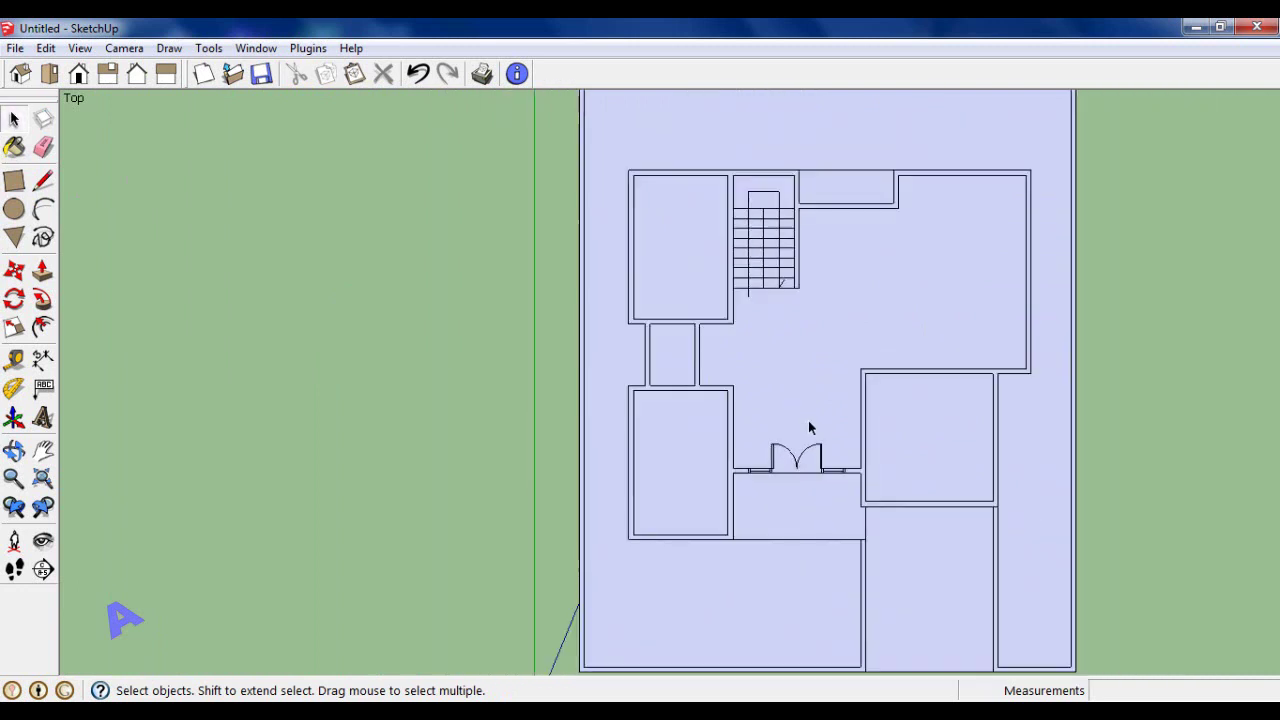
scroll(808, 420, up, 1)
scroll(875, 250, up, 1)
scroll(875, 252, up, 1)
scroll(823, 165, up, 2)
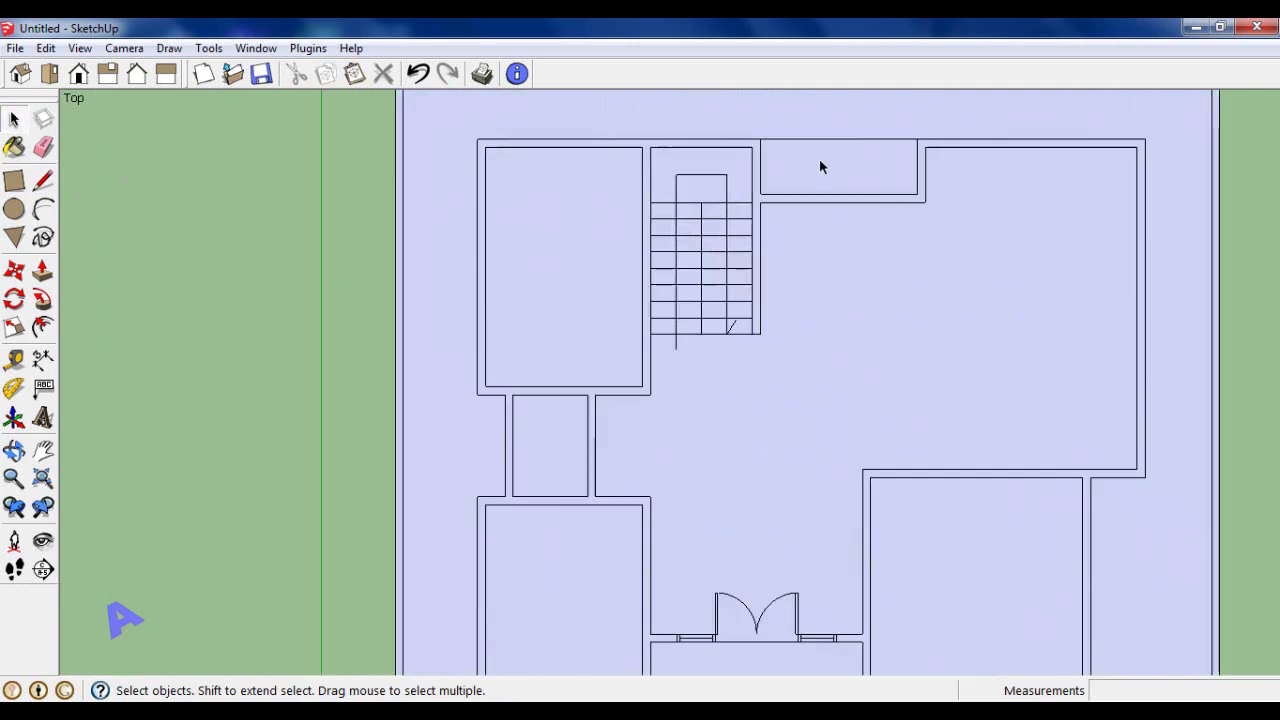
scroll(823, 172, down, 1)
scroll(780, 423, down, 1)
scroll(780, 571, up, 2)
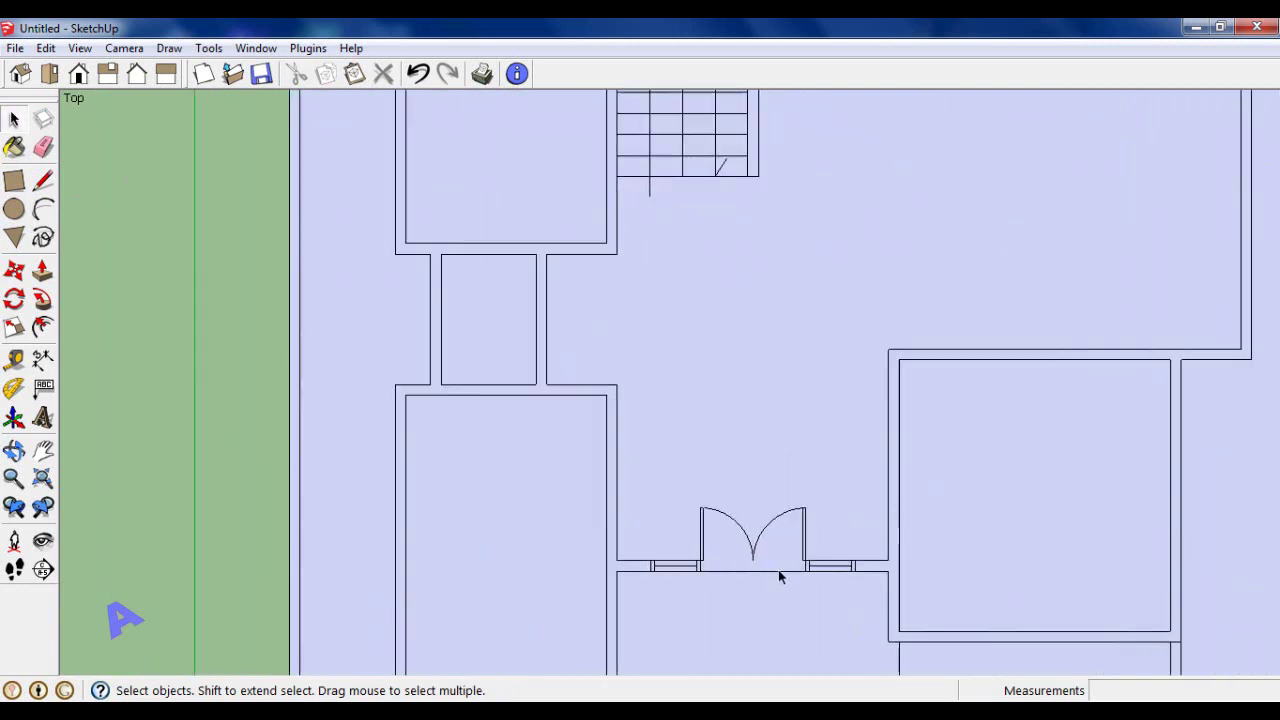
scroll(736, 487, up, 1)
drag(729, 453, 824, 601)
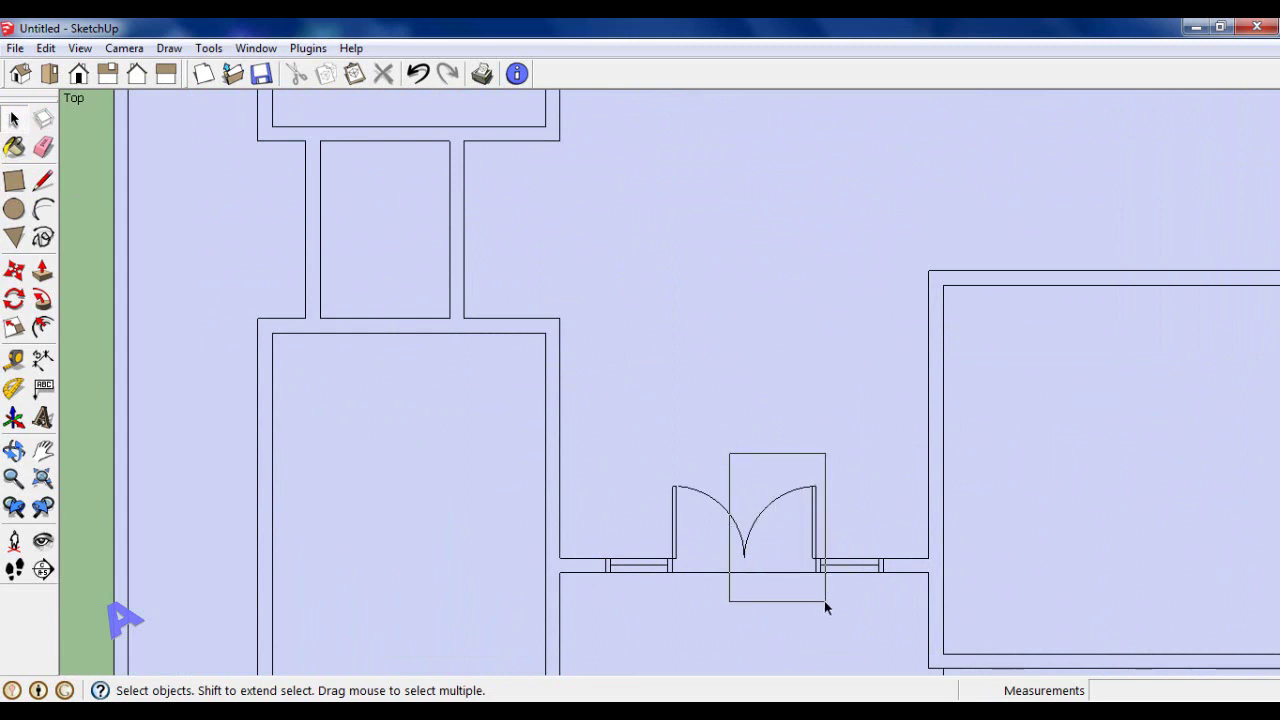
Copy the door leaf and arc into the room wall beside the staircase.
click(14, 270)
scroll(808, 471, down, 1)
scroll(811, 477, down, 2)
scroll(806, 460, down, 1)
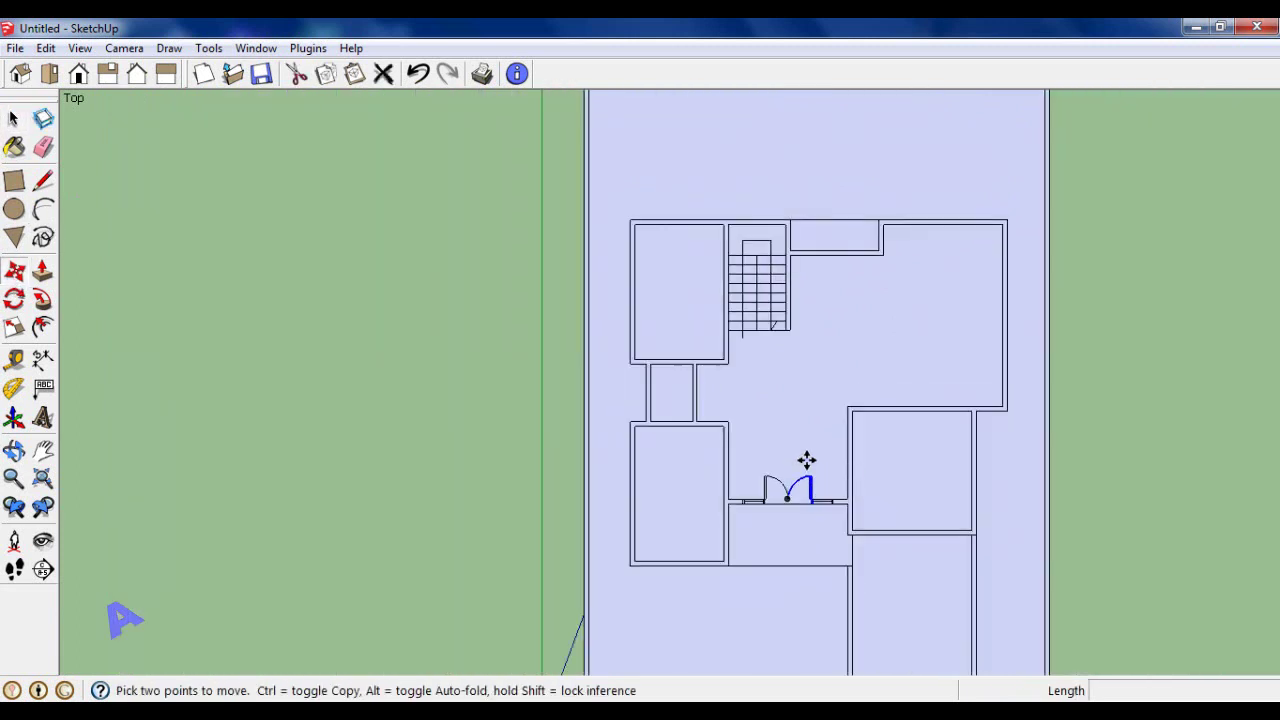
scroll(805, 520, up, 1)
scroll(812, 500, up, 1)
key(ctrl)
click(820, 487)
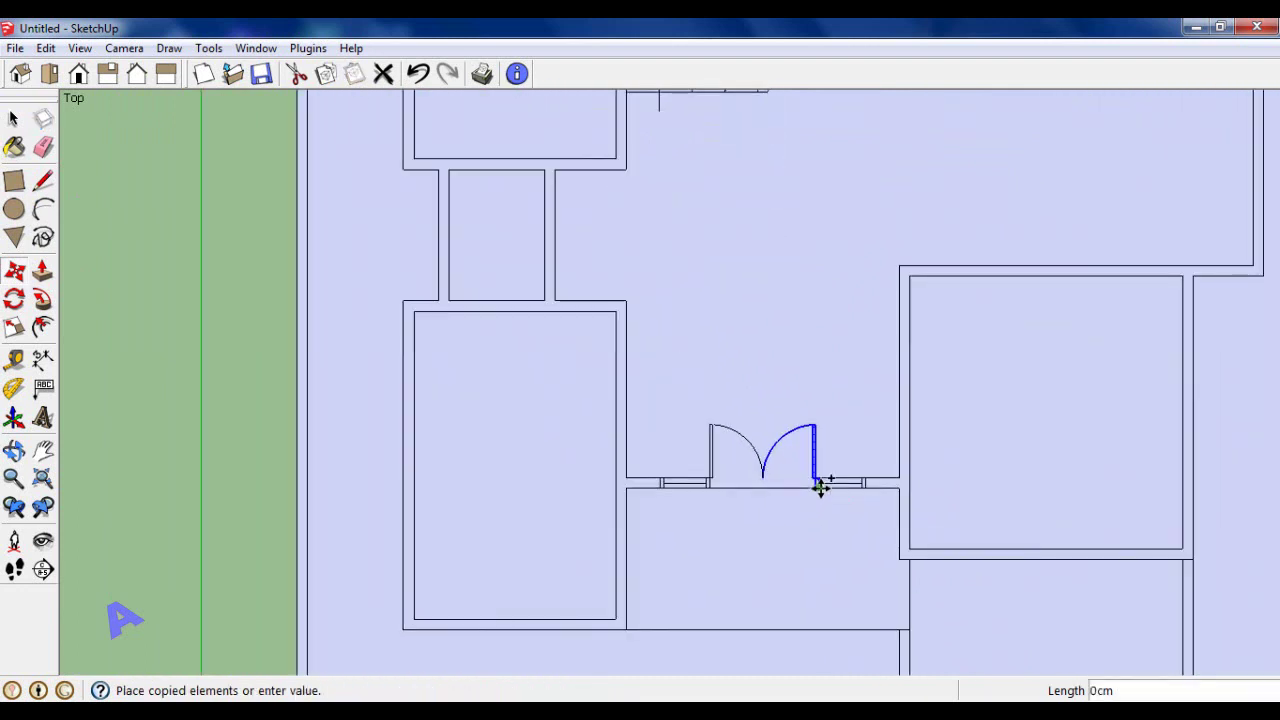
scroll(820, 430, down, 1)
scroll(820, 380, down, 2)
scroll(820, 330, down, 1)
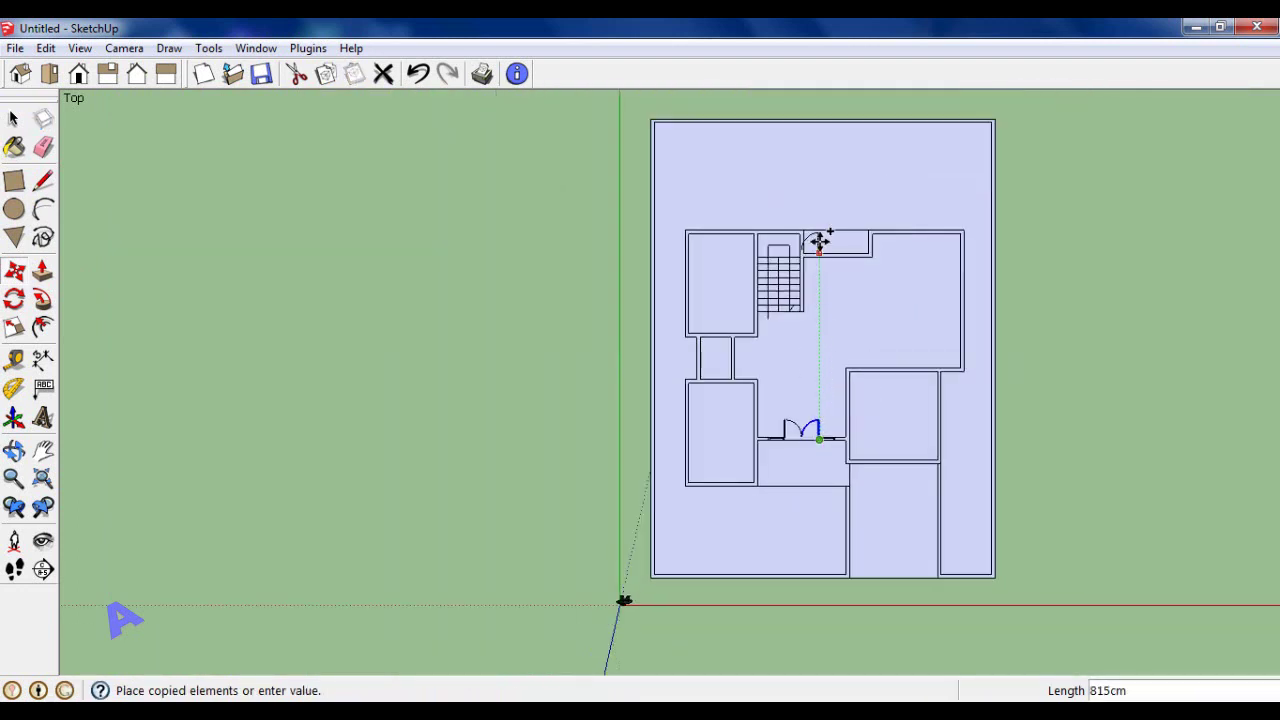
click(820, 197)
scroll(820, 155, up, 2)
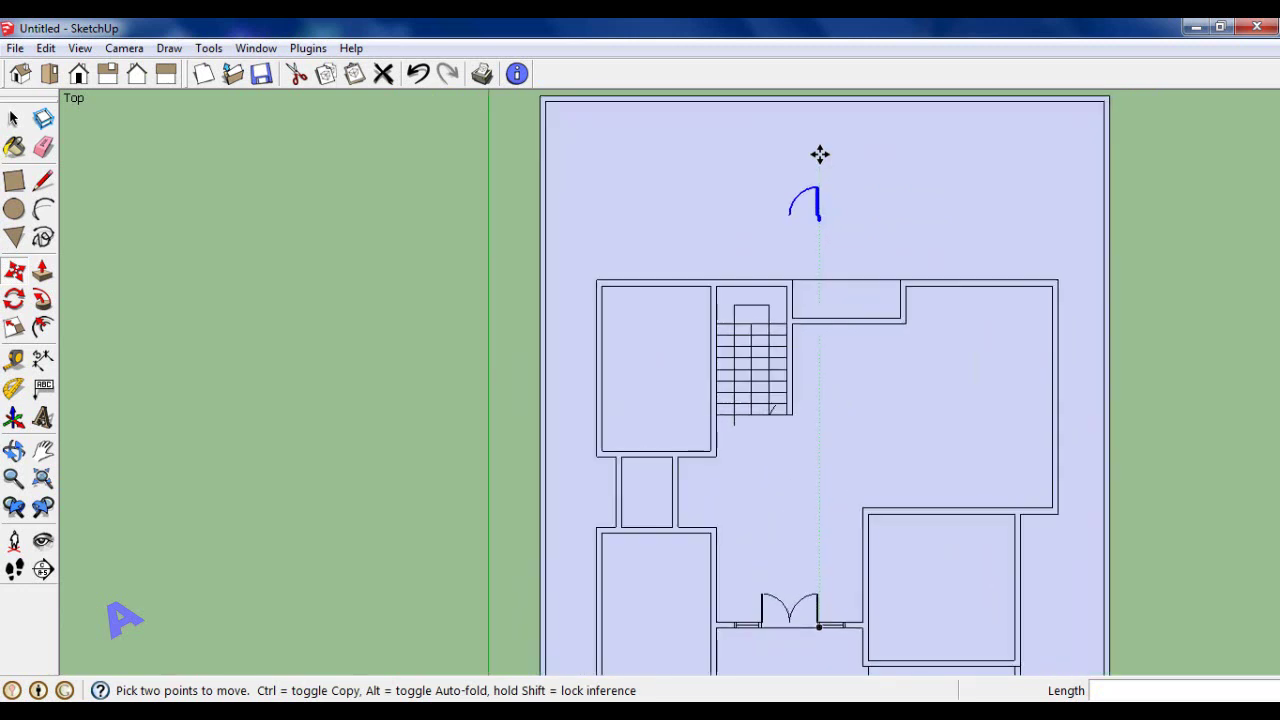
scroll(825, 165, down, 1)
scroll(827, 200, up, 2)
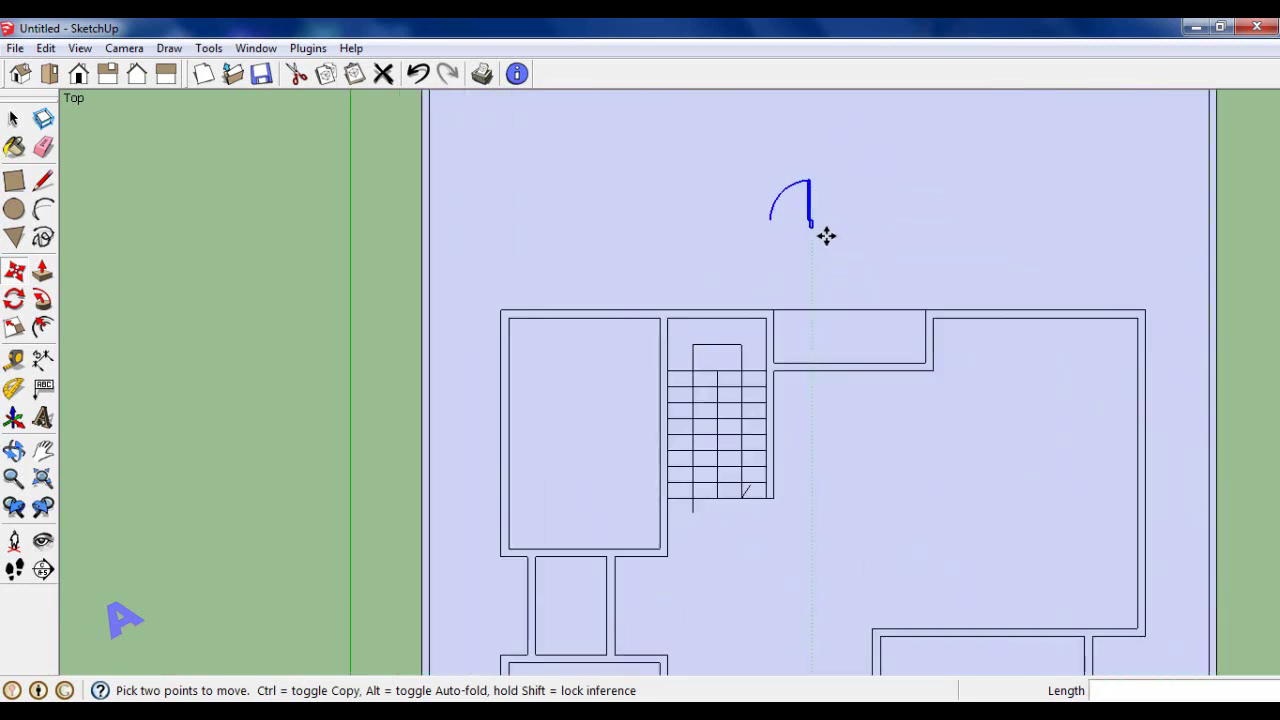
scroll(826, 235, up, 1)
scroll(826, 235, up, 1)
scroll(820, 226, up, 1)
scroll(800, 210, up, 1)
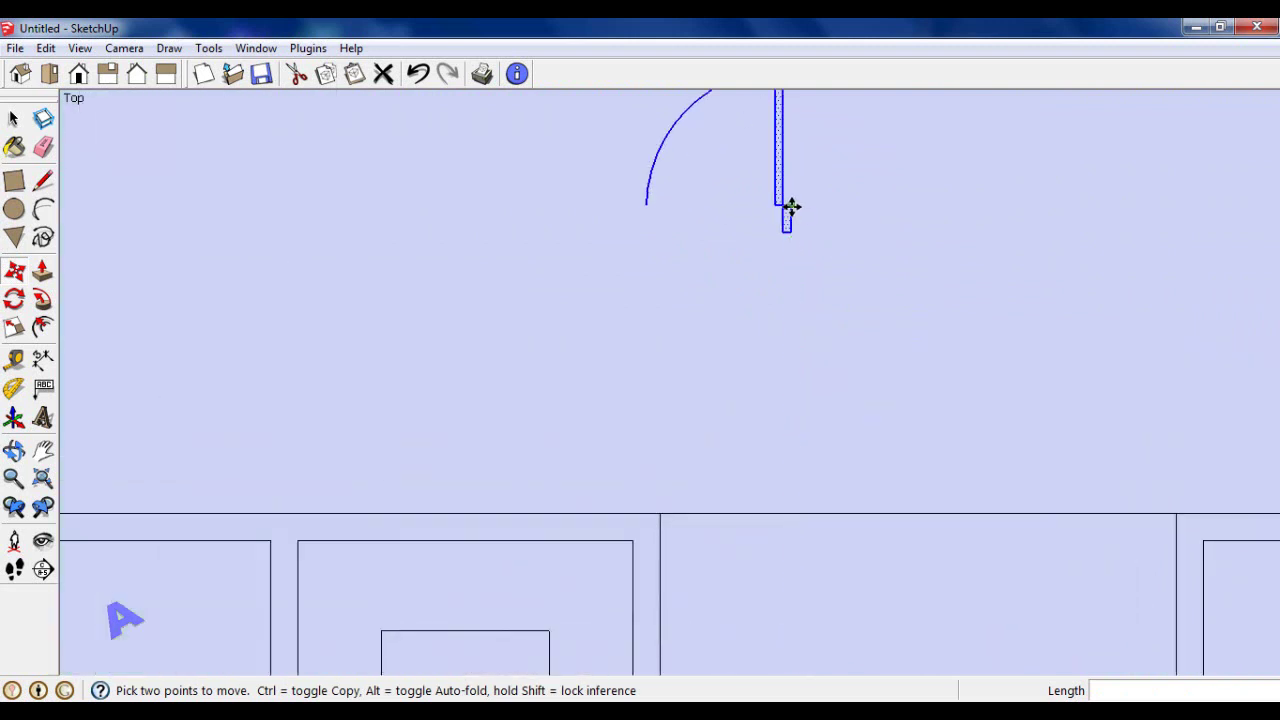
scroll(790, 206, down, 1)
scroll(743, 223, down, 1)
scroll(743, 223, down, 1)
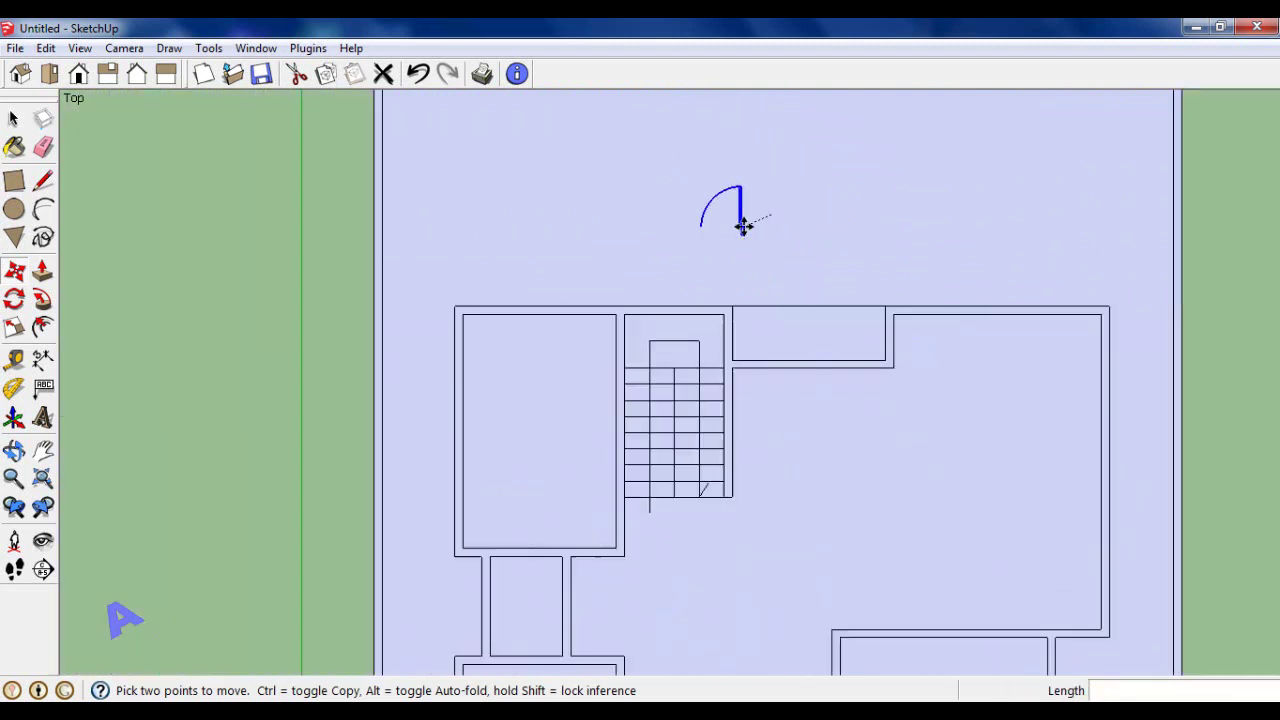
scroll(743, 224, down, 1)
scroll(635, 478, up, 3)
scroll(650, 458, up, 2)
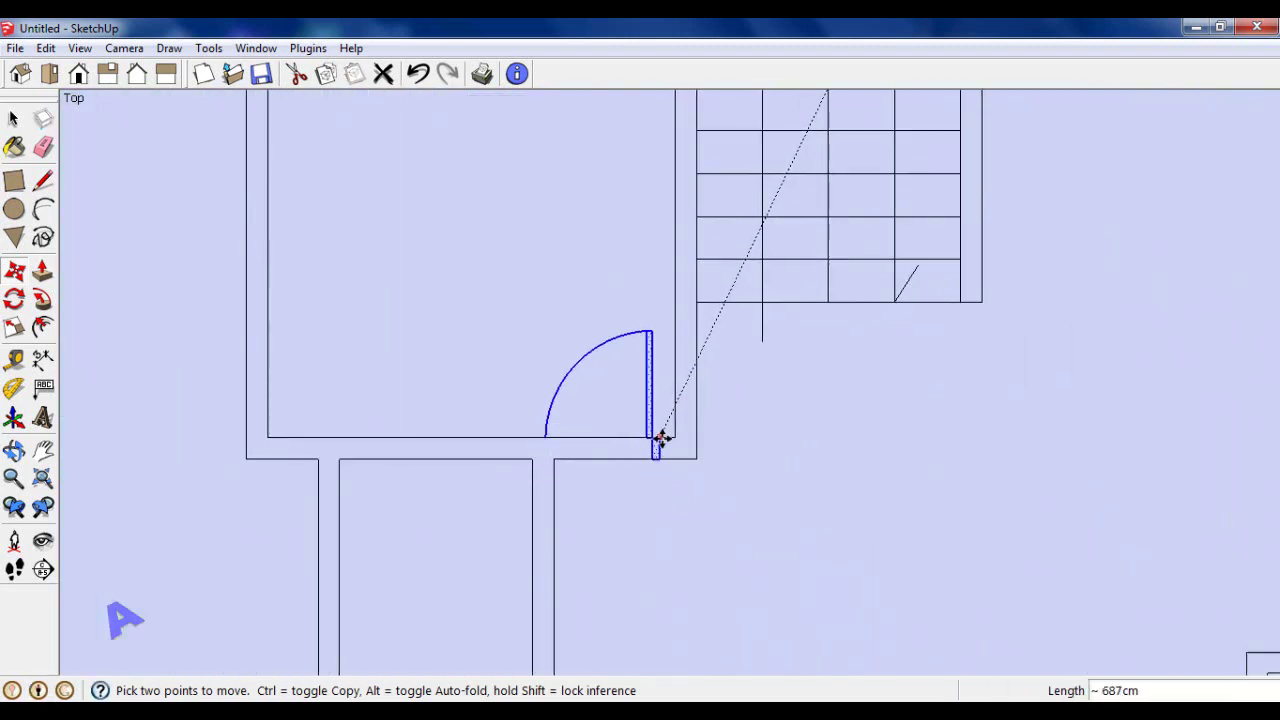
click(671, 436)
click(16, 120)
scroll(546, 338, down, 2)
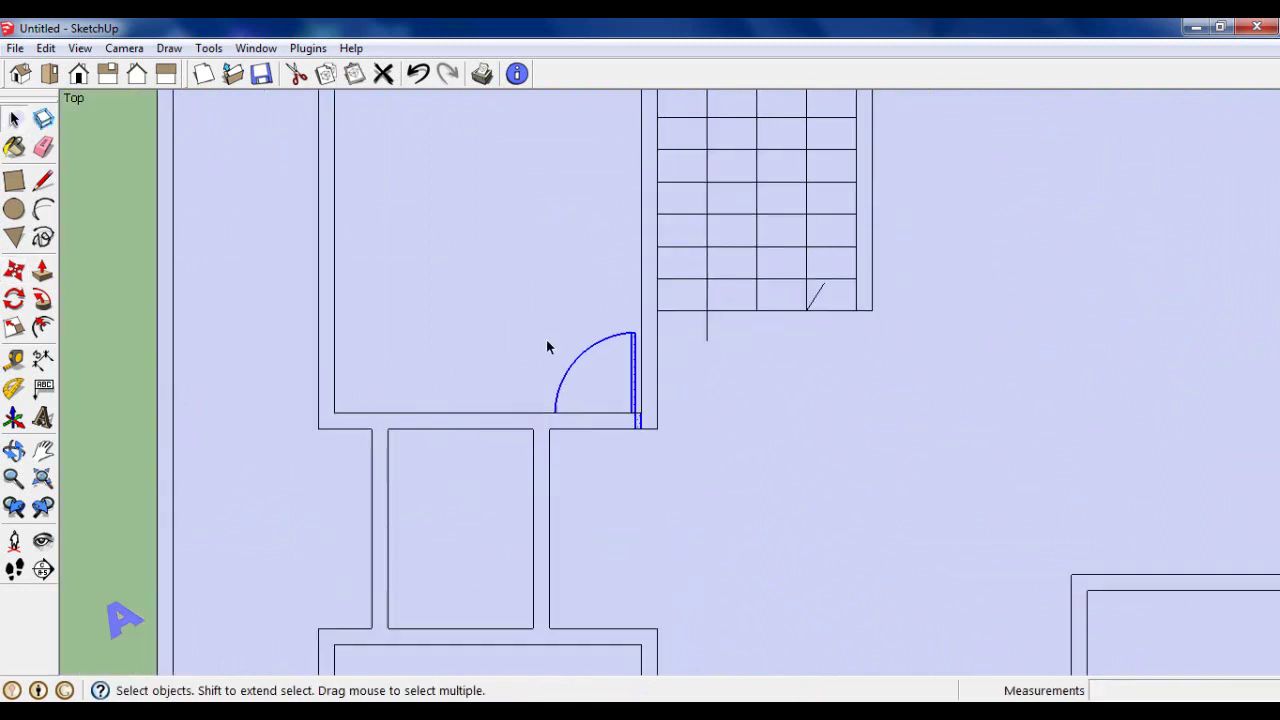
scroll(546, 338, down, 2)
click(255, 265)
Copy the jamb rectangle 80 cm left to the opening's other end.
scroll(604, 386, up, 2)
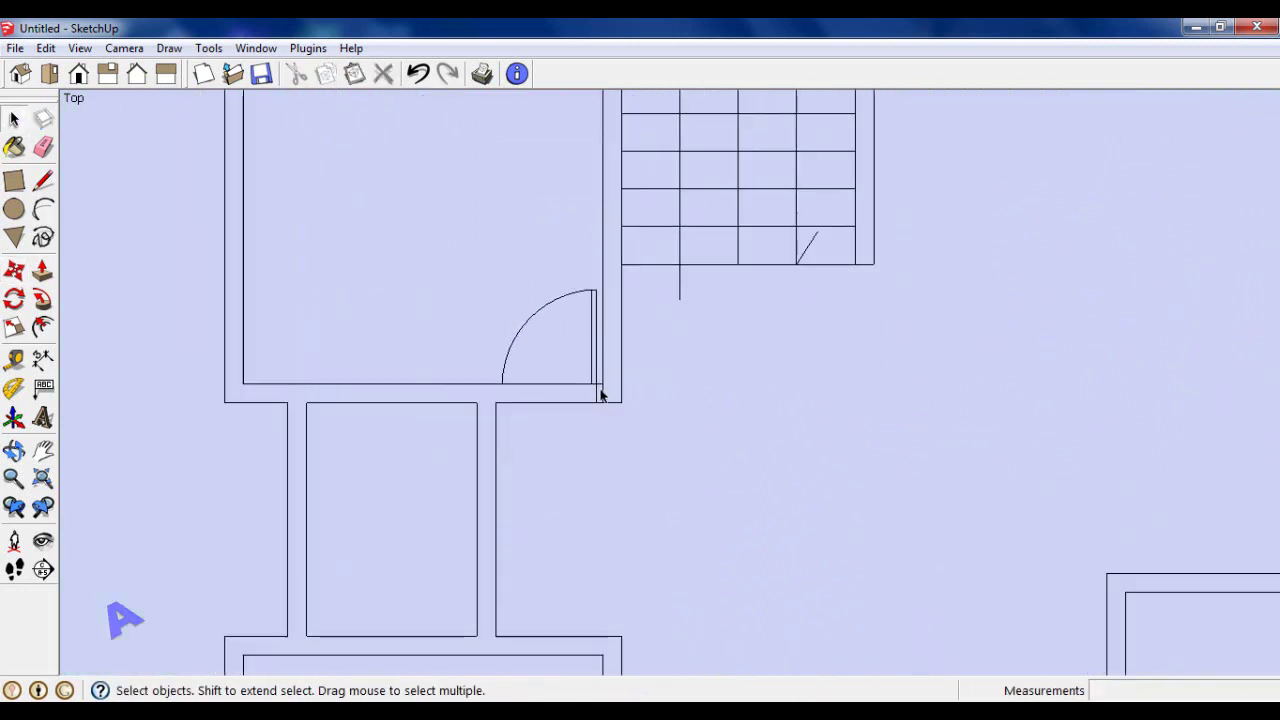
scroll(600, 391, up, 3)
scroll(597, 382, up, 1)
drag(613, 440, 613, 440)
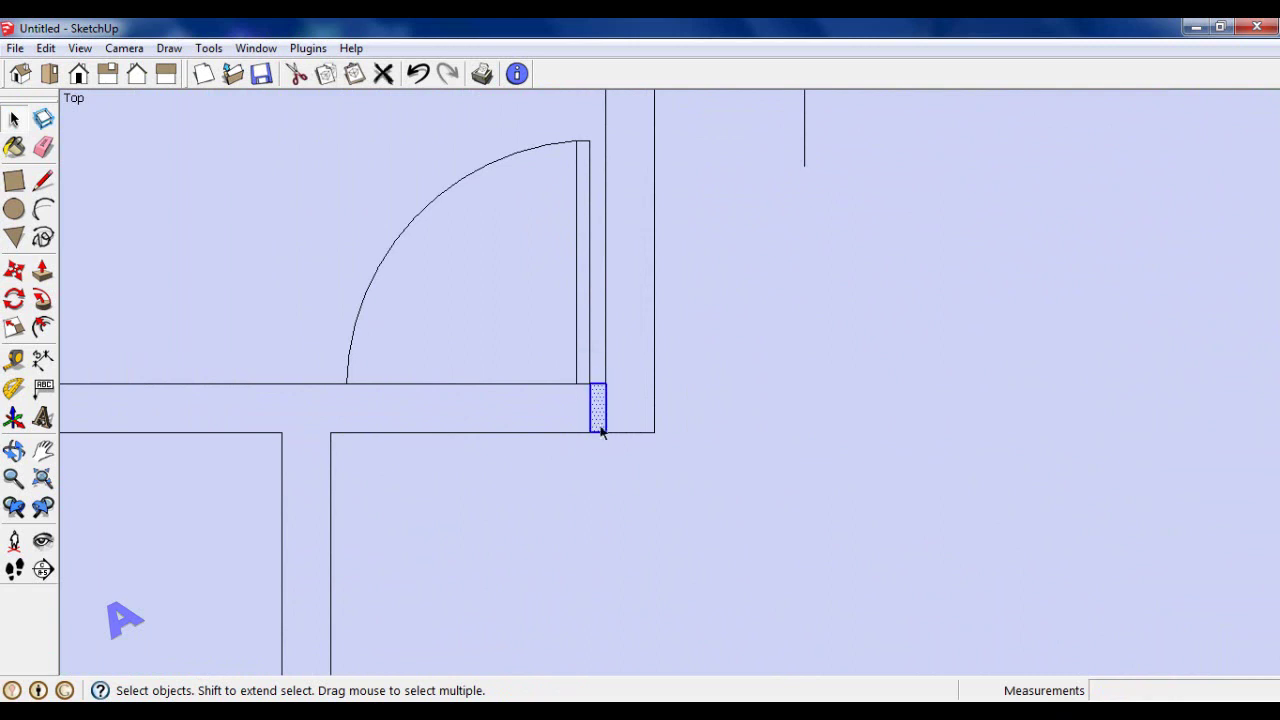
key(m)
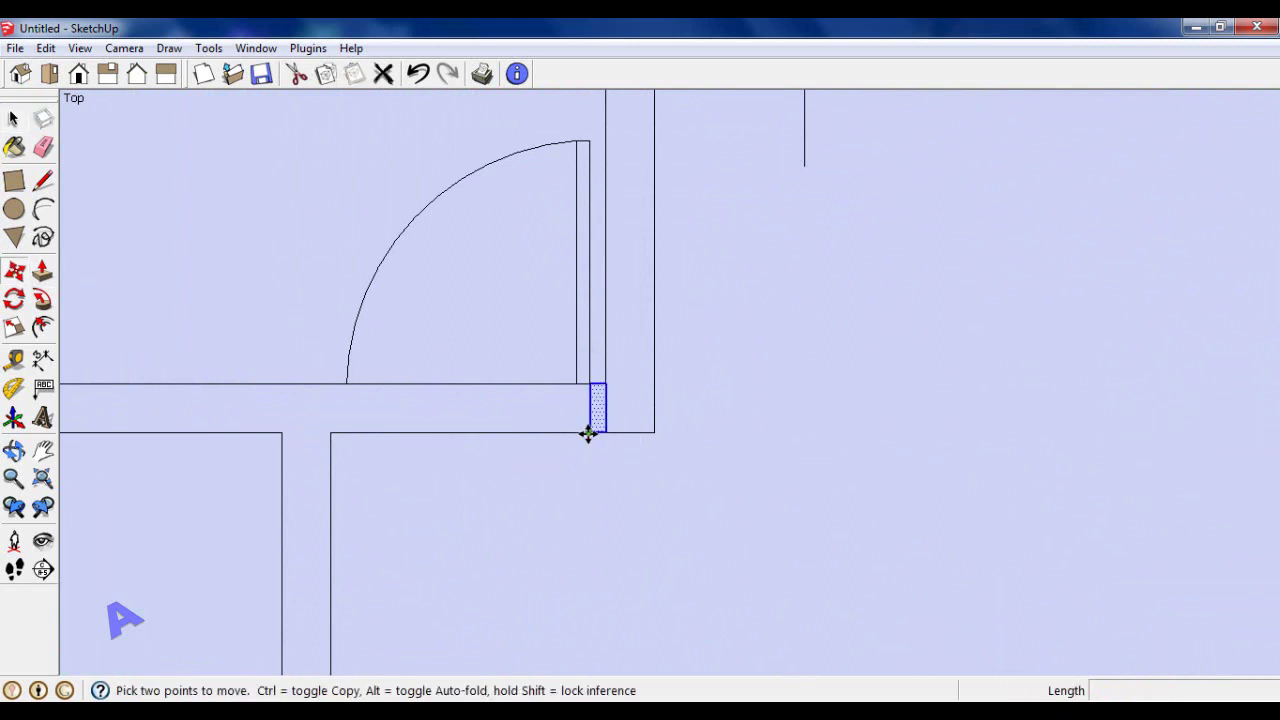
click(588, 432)
key(ctrl)
click(330, 432)
scroll(447, 400, down, 2)
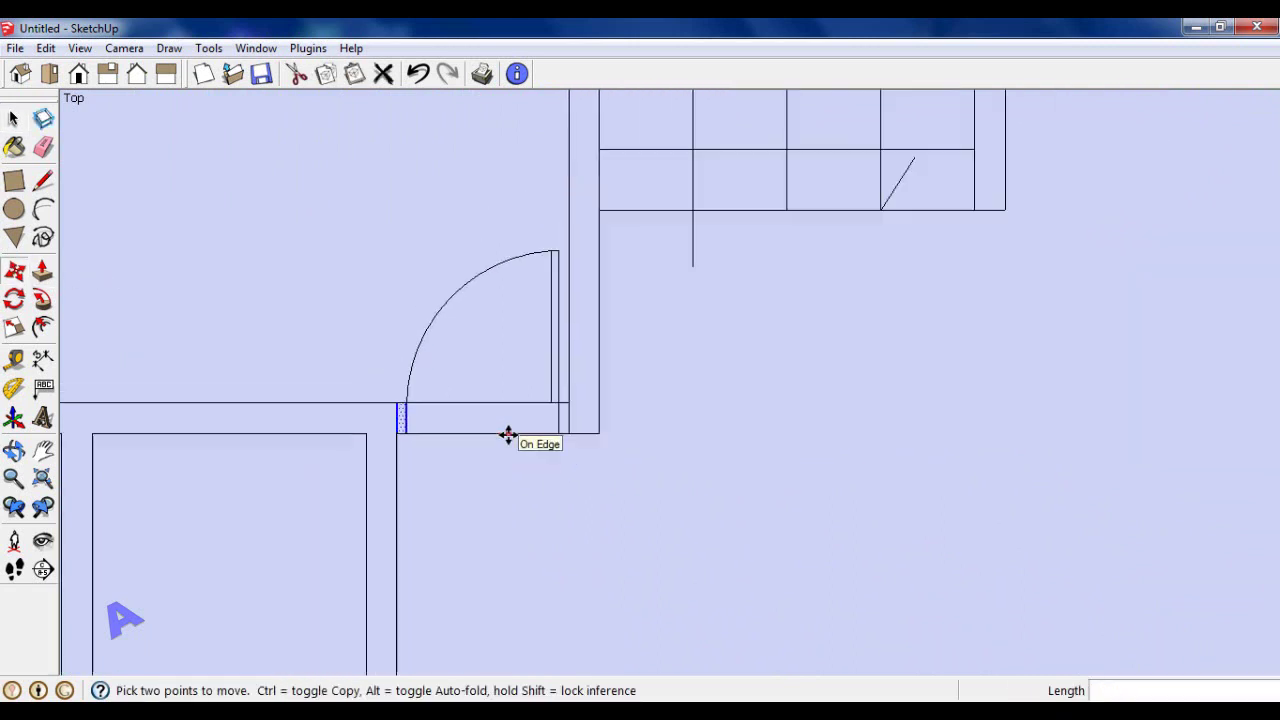
scroll(509, 434, down, 1)
key(space)
Select the new door leaf, its arc and both jambs together.
scroll(646, 366, down, 2)
scroll(600, 337, up, 2)
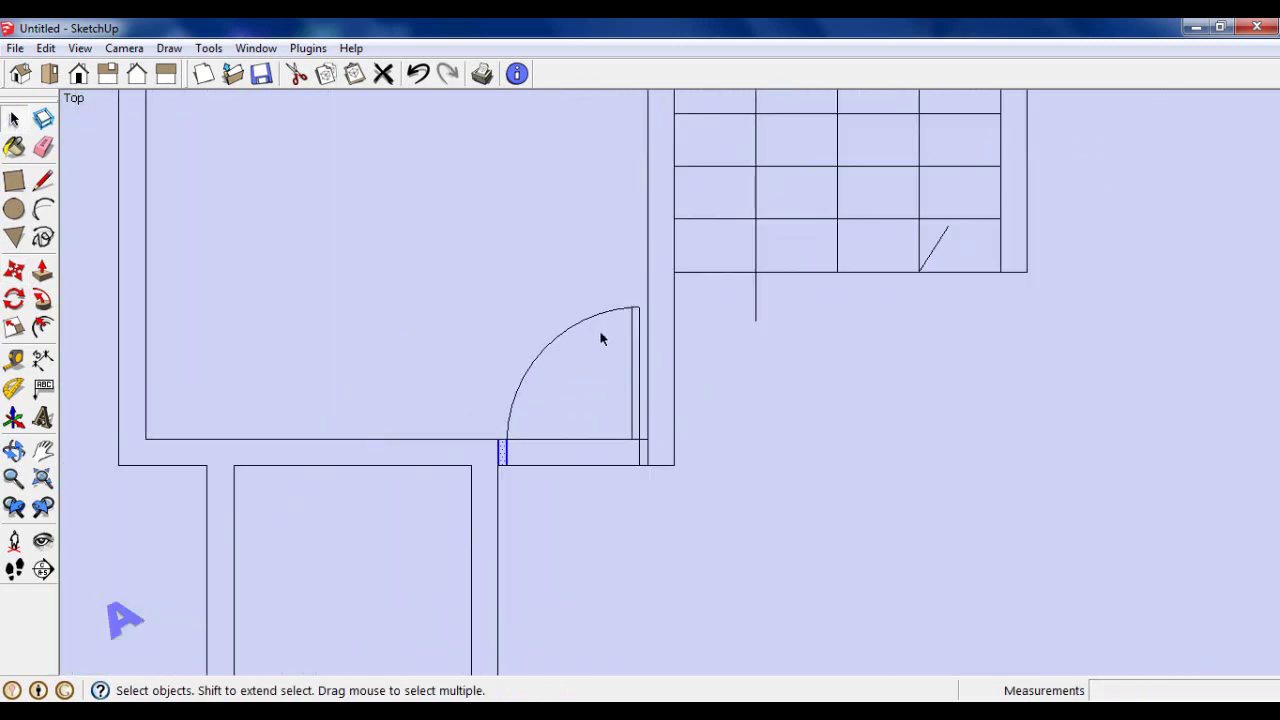
scroll(601, 338, up, 1)
scroll(590, 385, down, 1)
scroll(634, 386, down, 1)
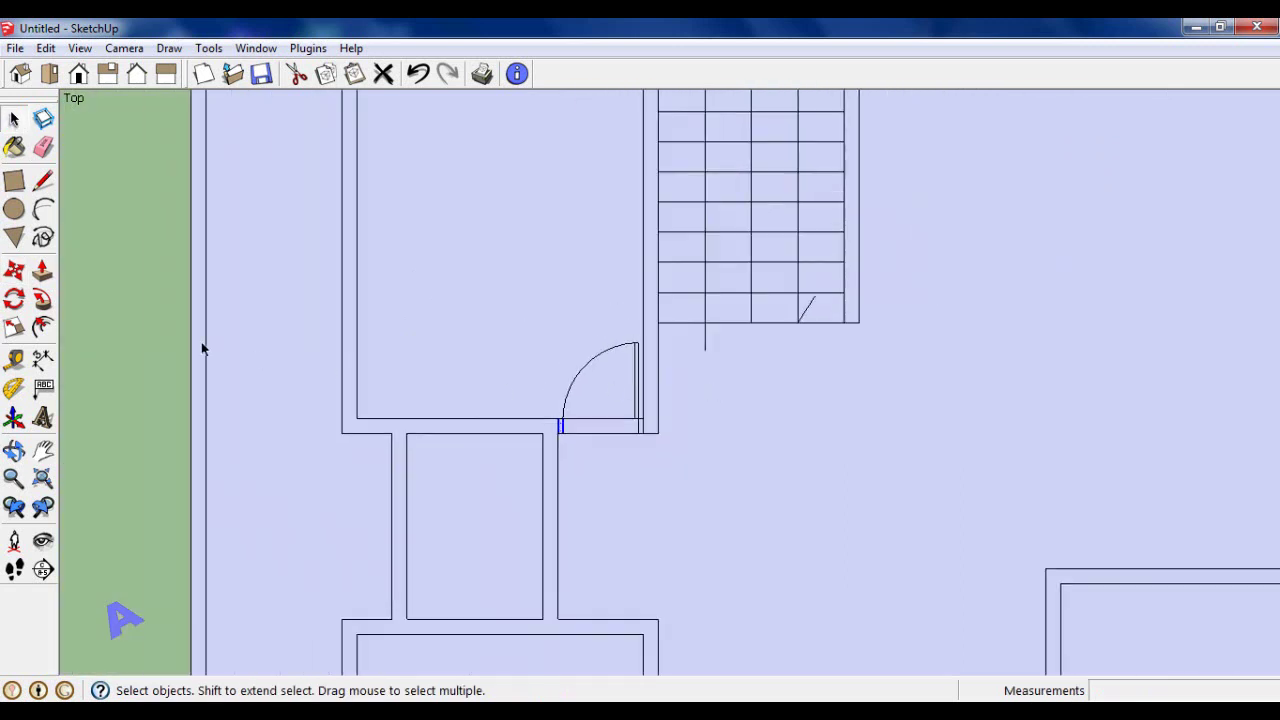
click(157, 330)
scroll(575, 352, up, 1)
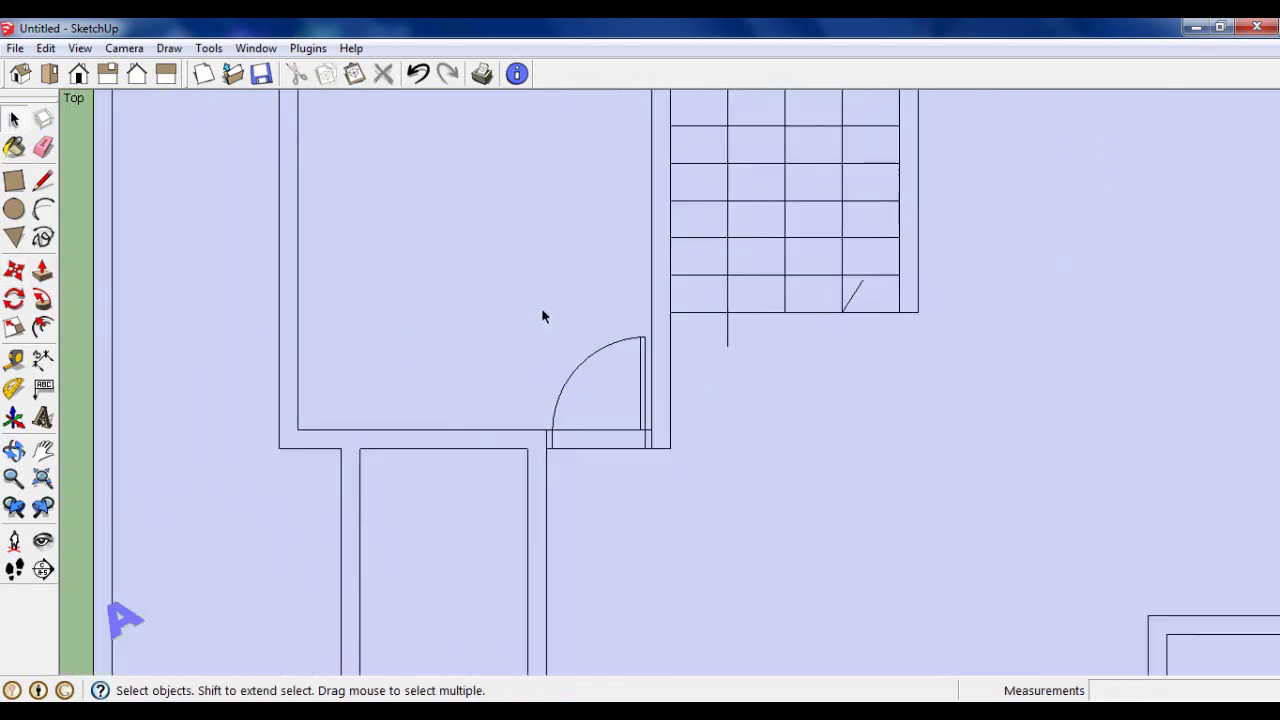
drag(541, 315, 662, 479)
scroll(662, 480, down, 1)
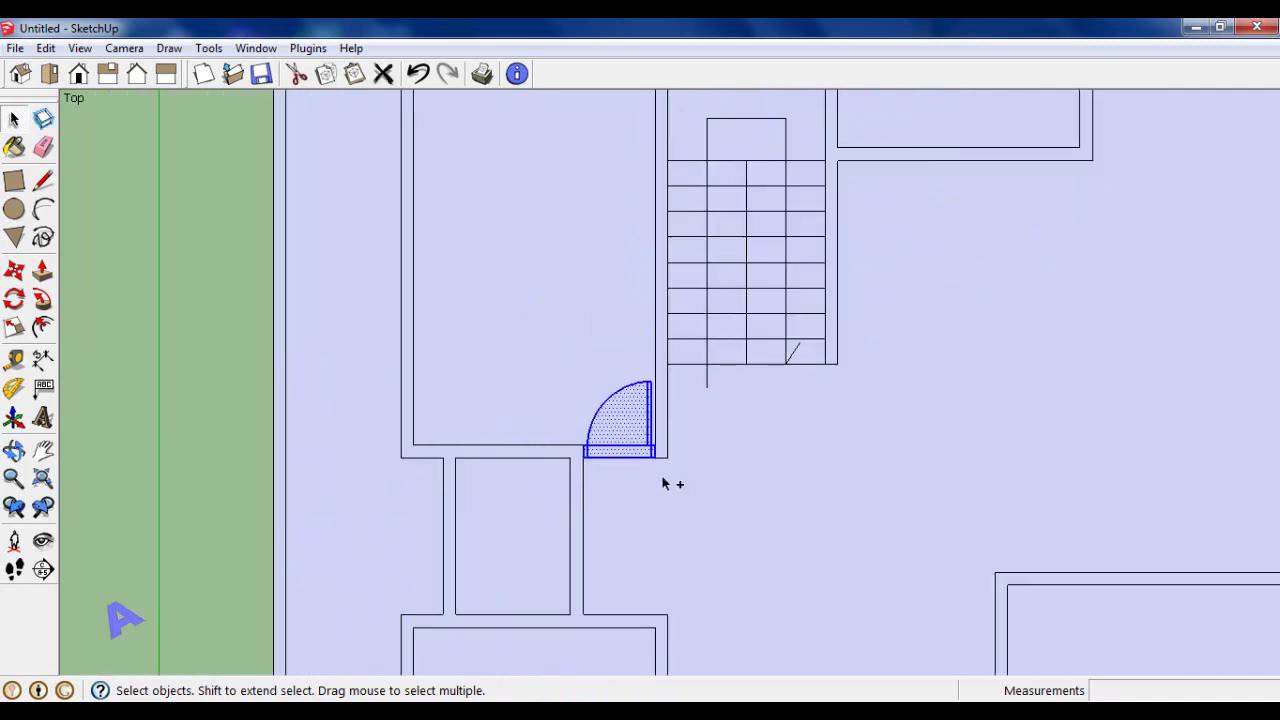
scroll(660, 470, down, 1)
Copy the finished door twice to spots above the floor plan, side by side.
click(16, 271)
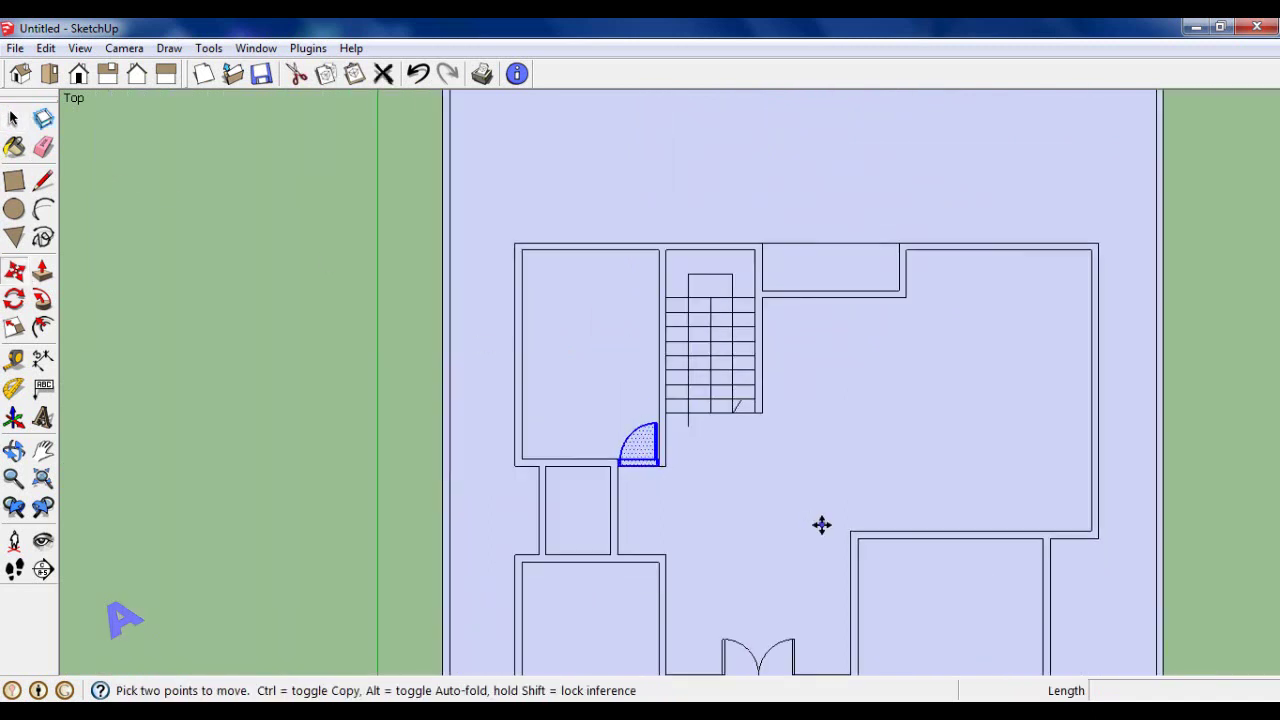
key(ctrl)
click(802, 513)
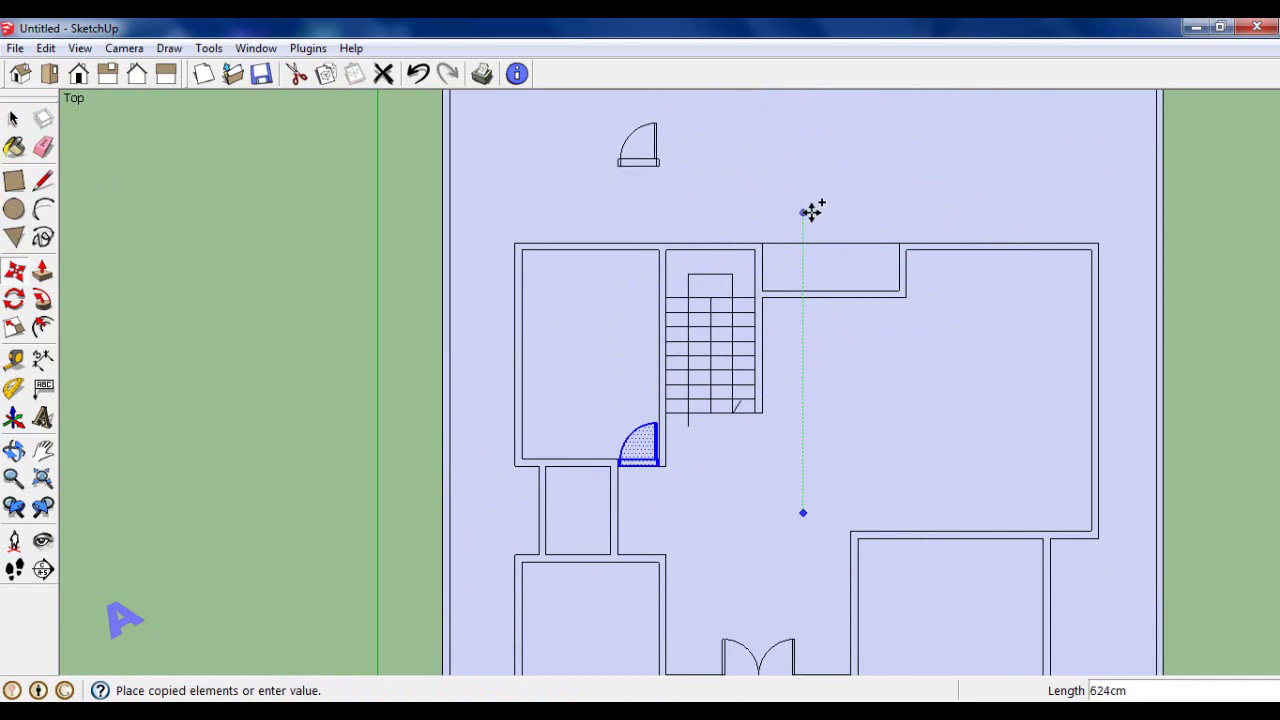
click(811, 210)
click(16, 120)
scroll(674, 360, down, 1)
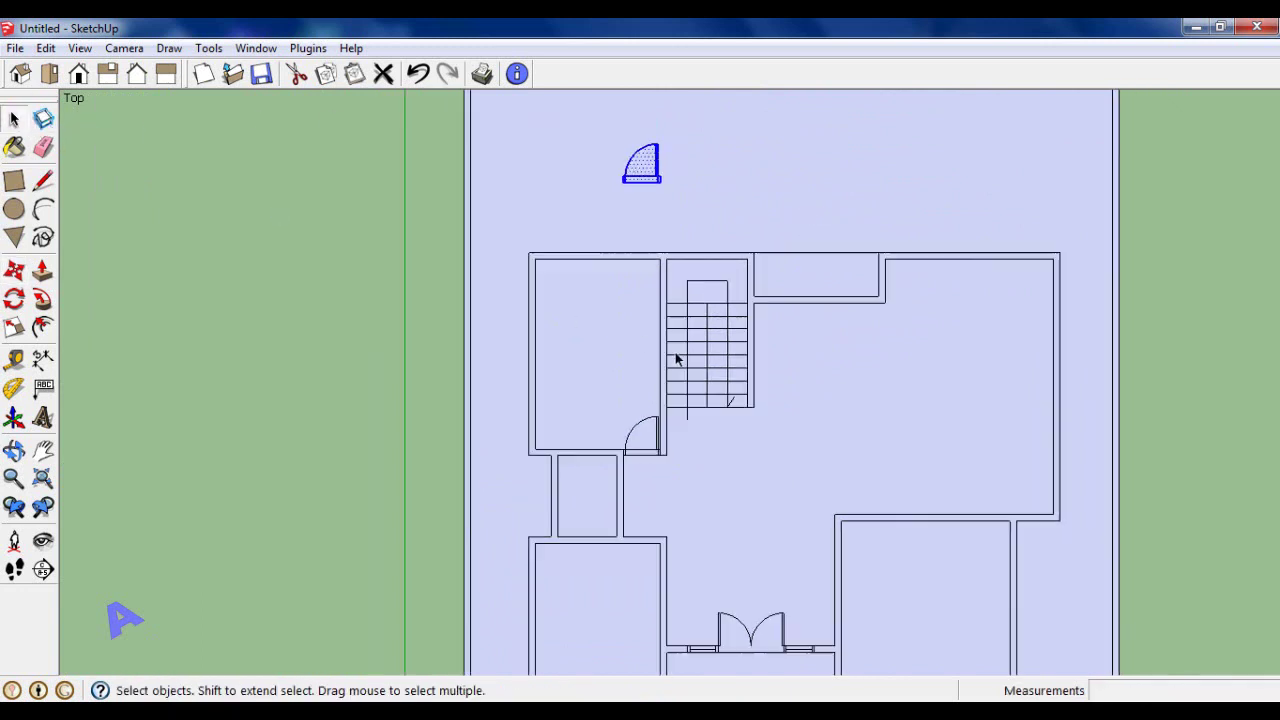
scroll(680, 349, down, 2)
scroll(669, 120, up, 1)
scroll(668, 124, up, 2)
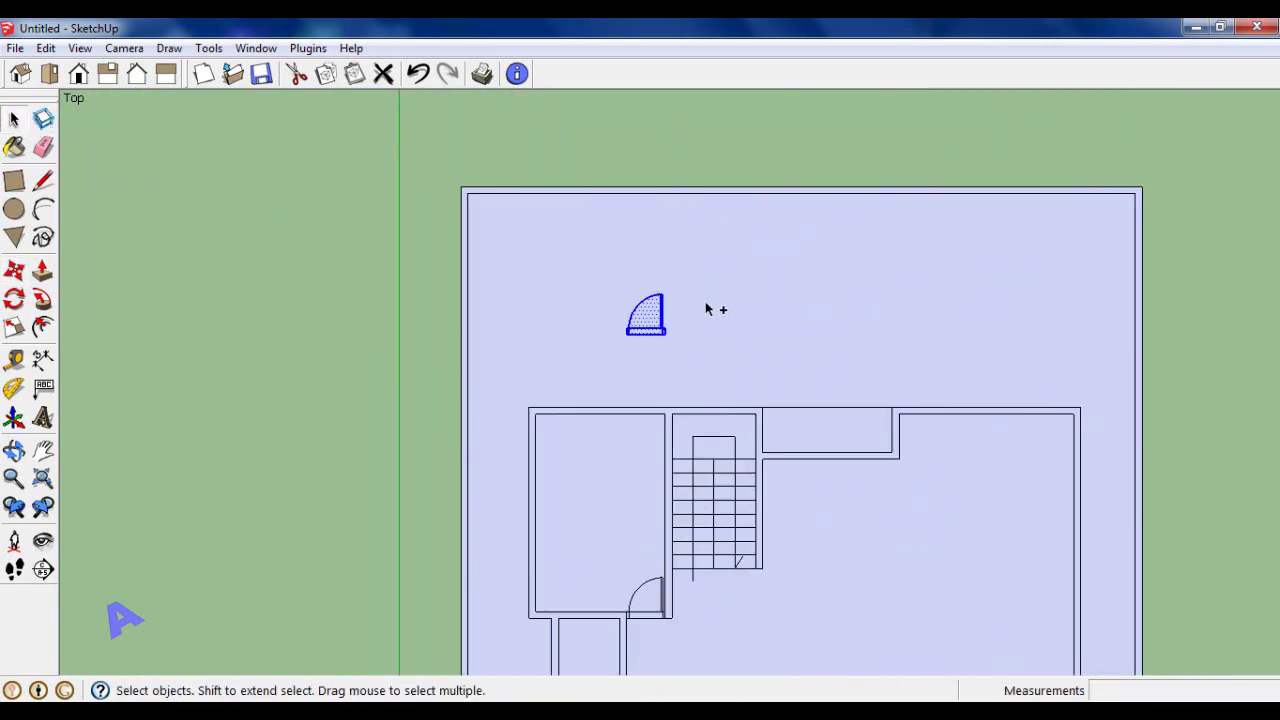
click(14, 271)
ctrl+click(744, 319)
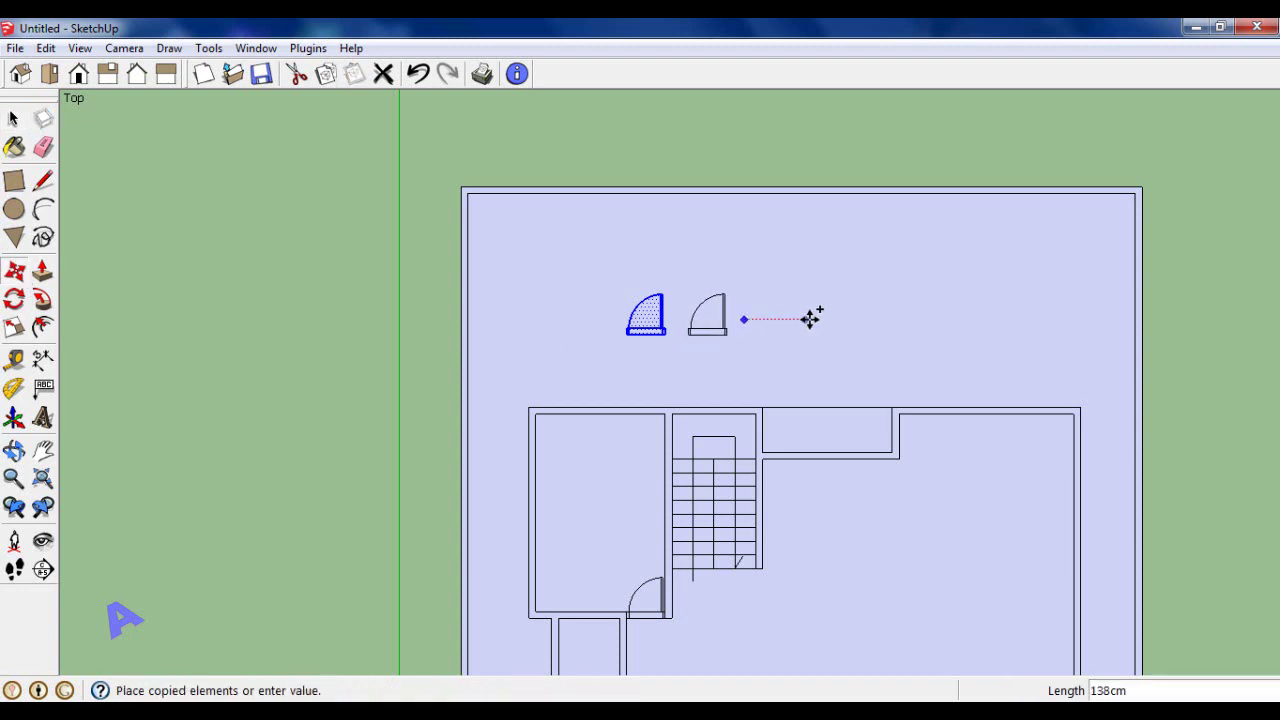
click(833, 319)
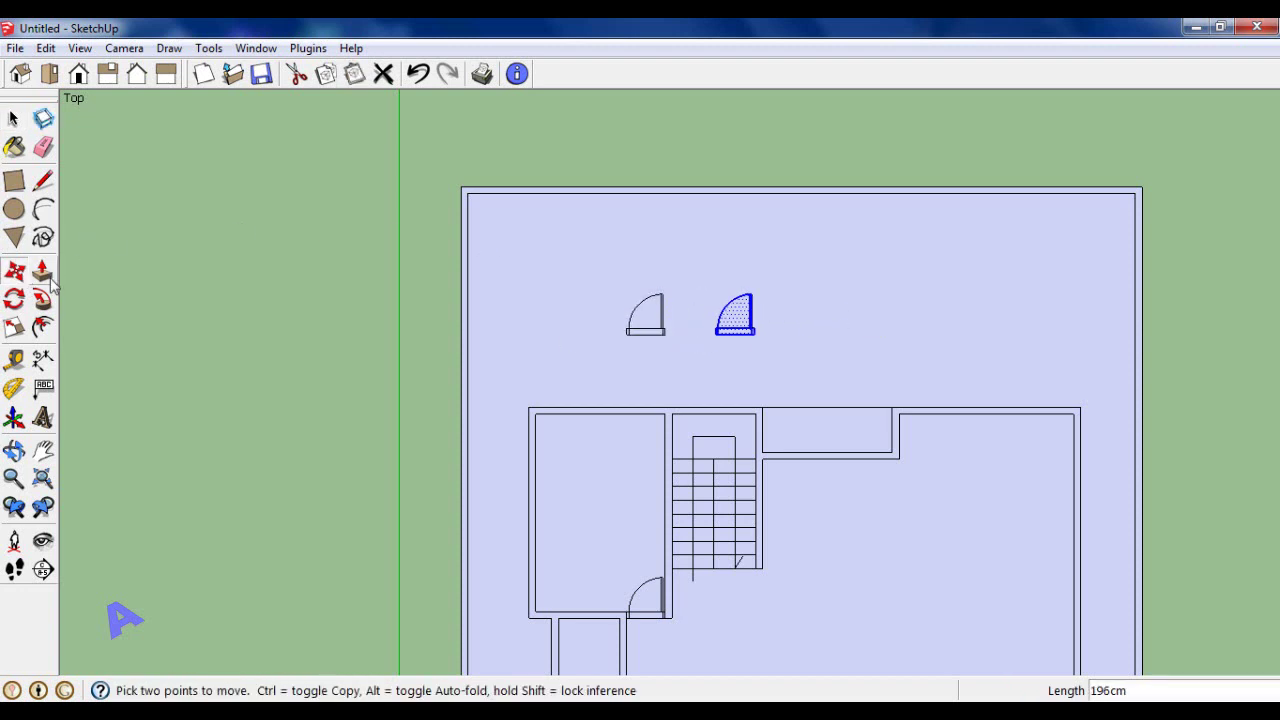
Rotate the right-hand door copy 180 degrees about its corner.
click(14, 299)
scroll(745, 315, up, 3)
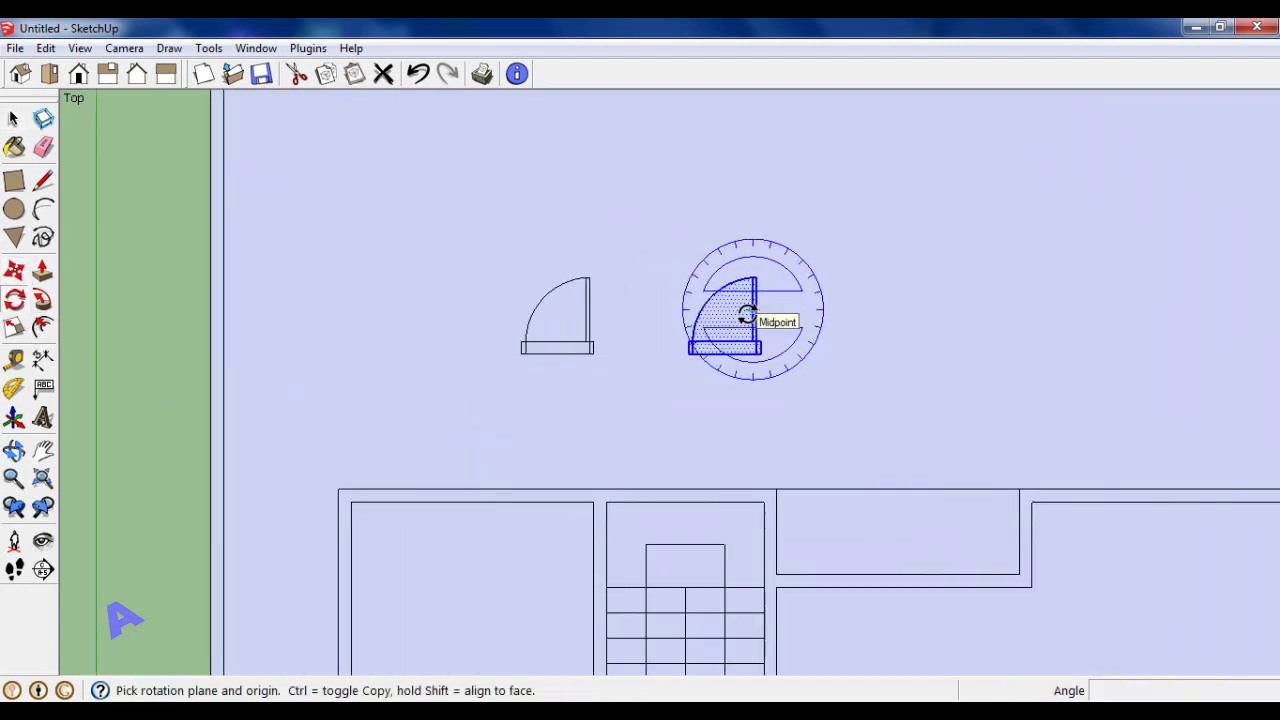
scroll(749, 317, up, 1)
click(759, 348)
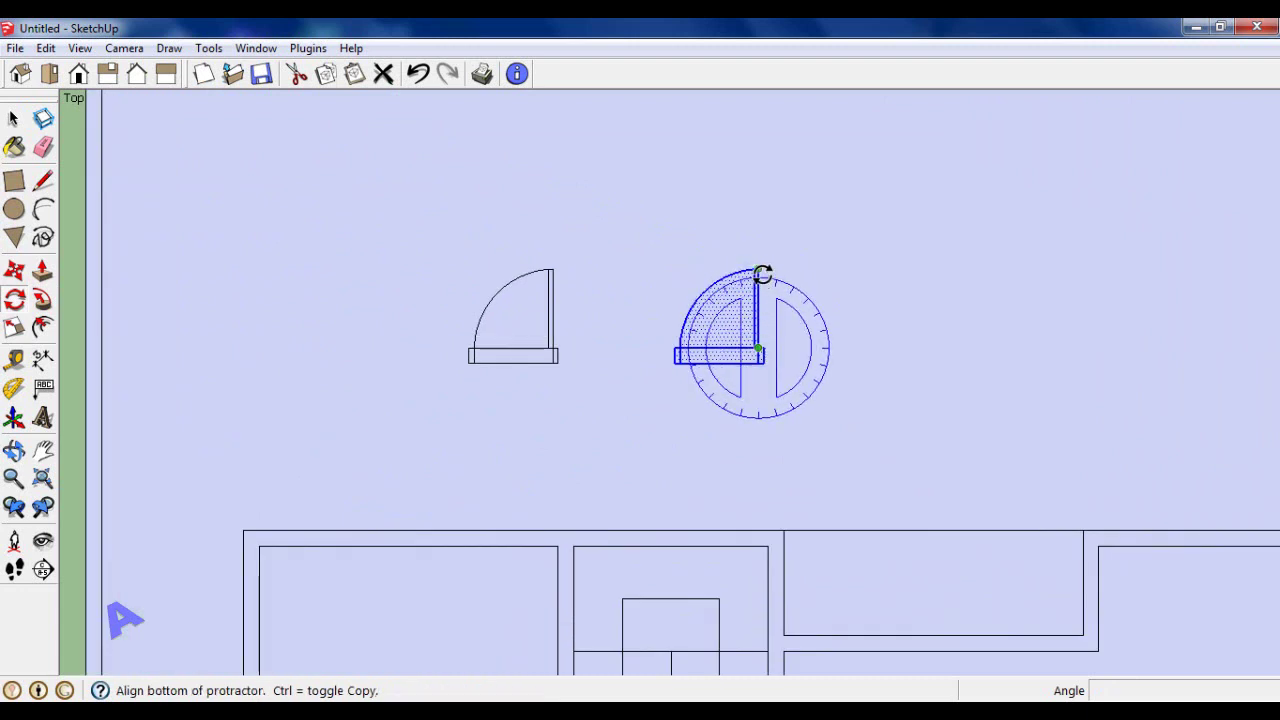
click(760, 270)
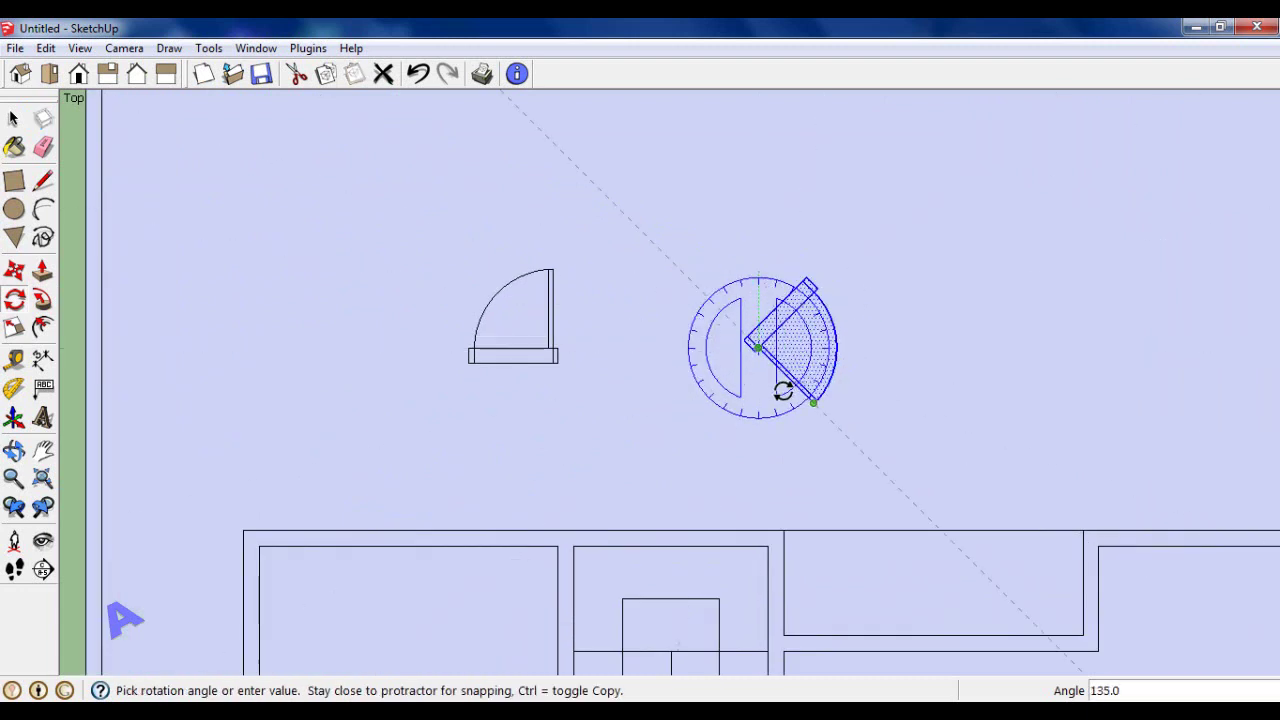
click(762, 393)
click(14, 118)
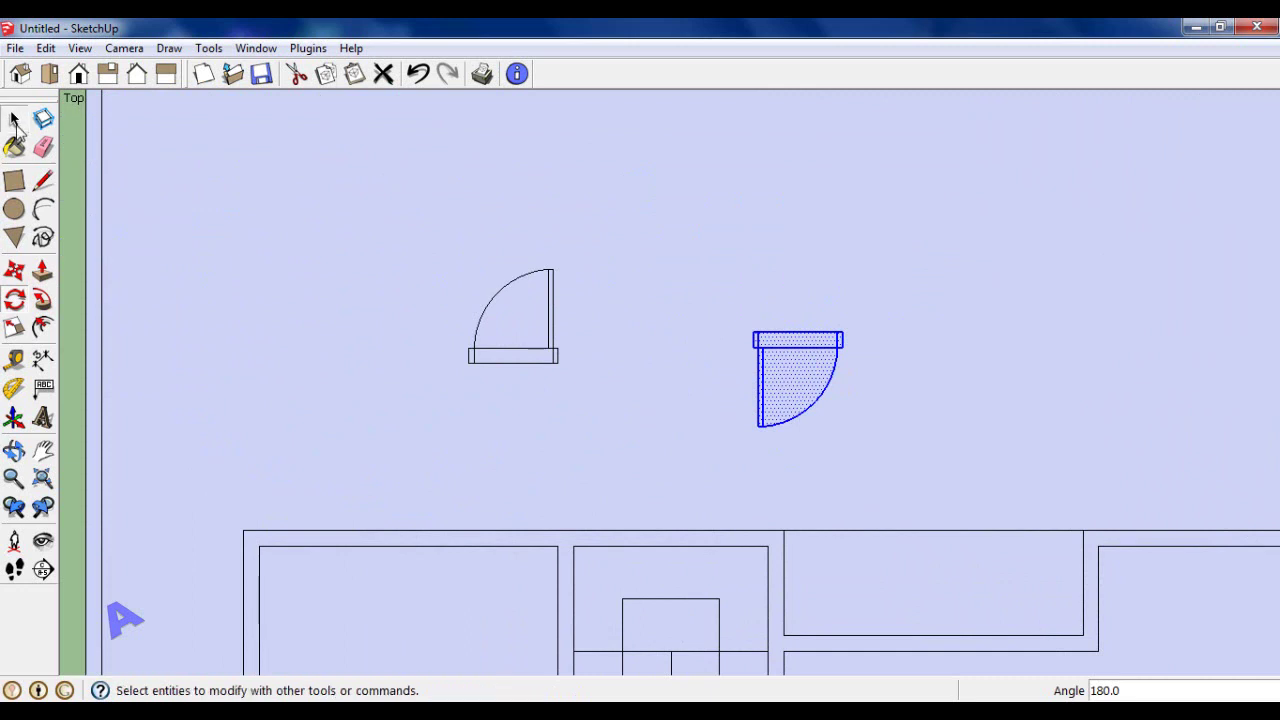
scroll(963, 353, down, 1)
Move the rotated door copy into the wall gap beside the staircase.
scroll(962, 354, up, 1)
click(14, 270)
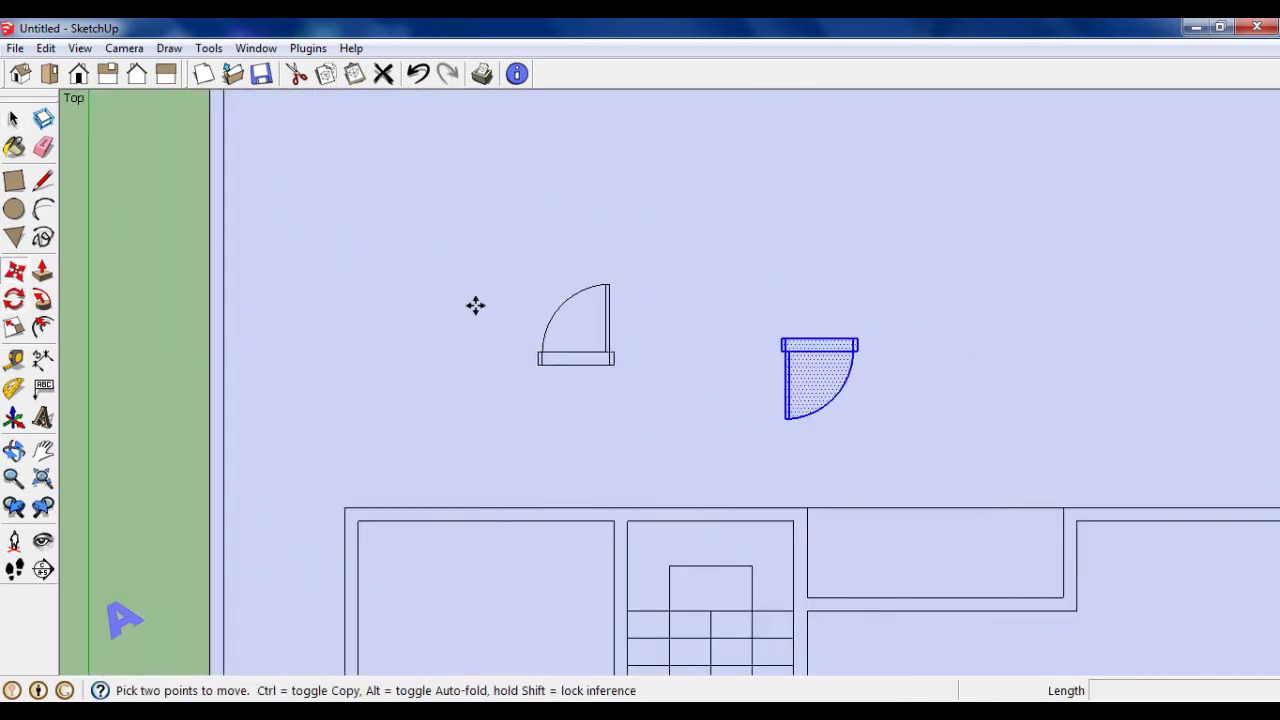
scroll(785, 320, up, 1)
scroll(789, 320, up, 1)
click(782, 362)
scroll(834, 277, down, 1)
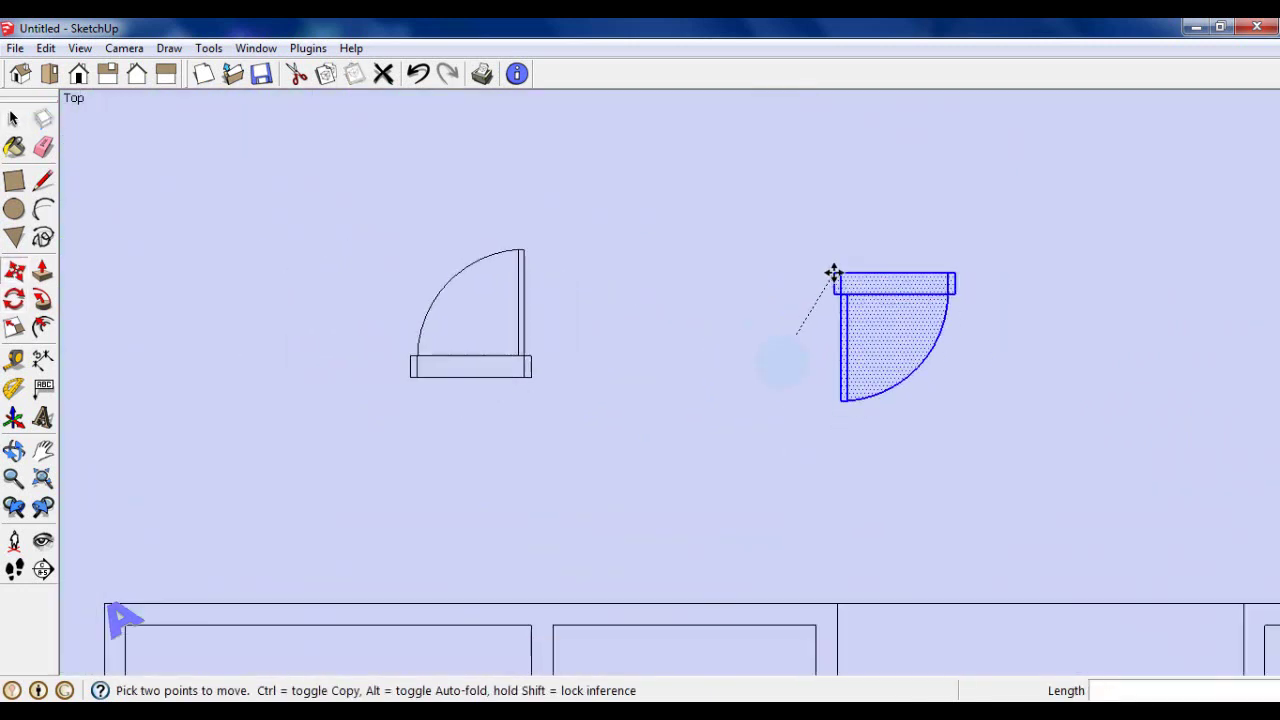
scroll(834, 277, down, 3)
scroll(850, 400, up, 1)
scroll(850, 500, up, 1)
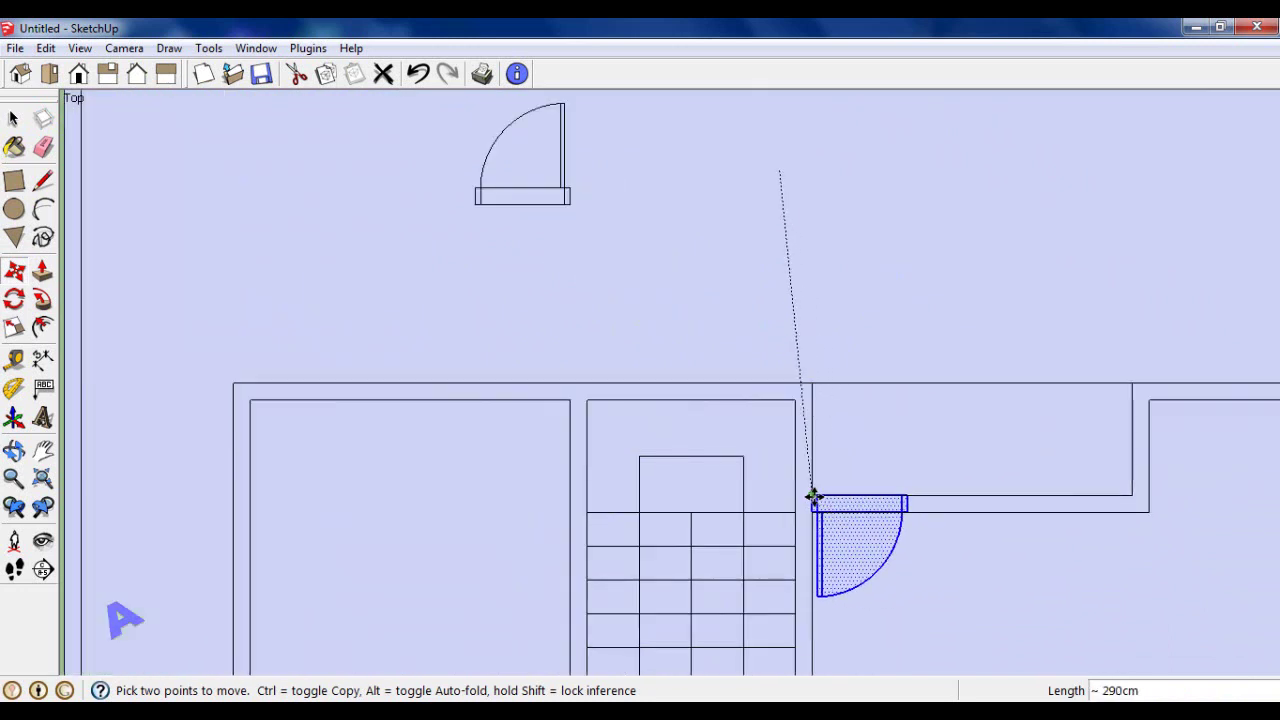
click(814, 497)
scroll(857, 346, down, 1)
scroll(860, 347, down, 1)
scroll(826, 303, up, 1)
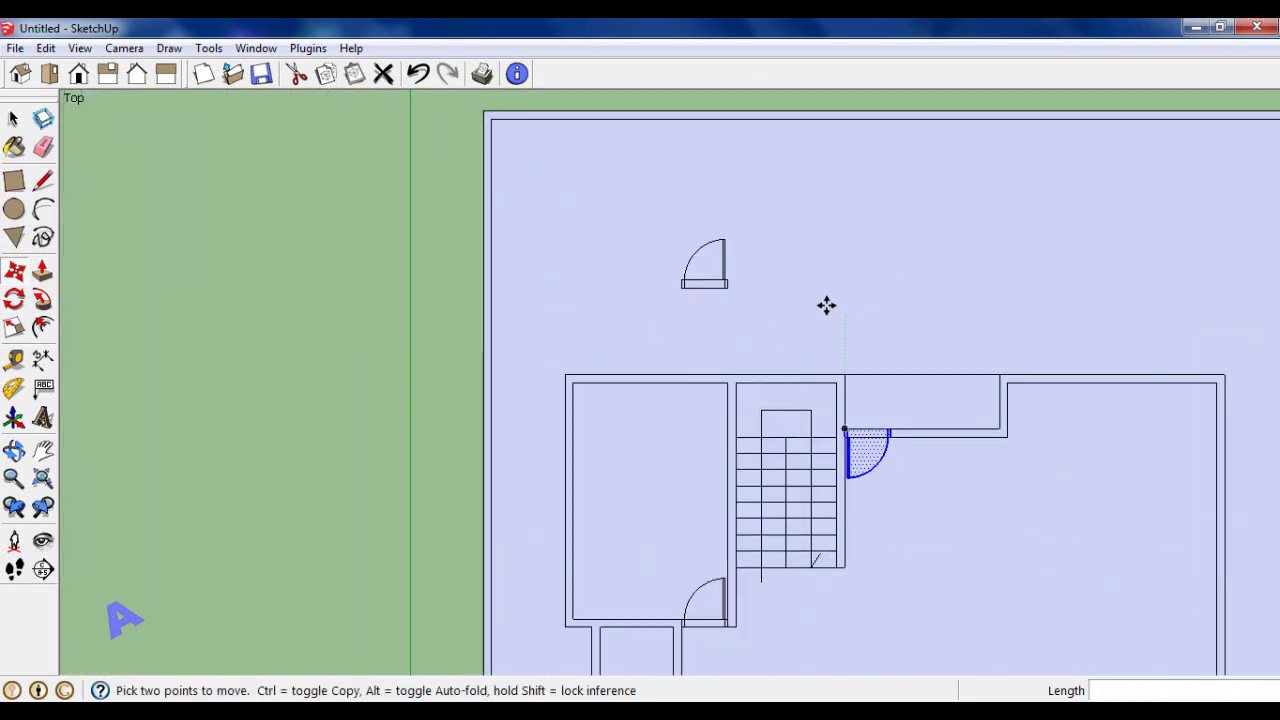
click(14, 118)
Erase the leftover wall edge across the new doorway.
click(149, 183)
scroll(816, 356, down, 1)
scroll(886, 380, up, 1)
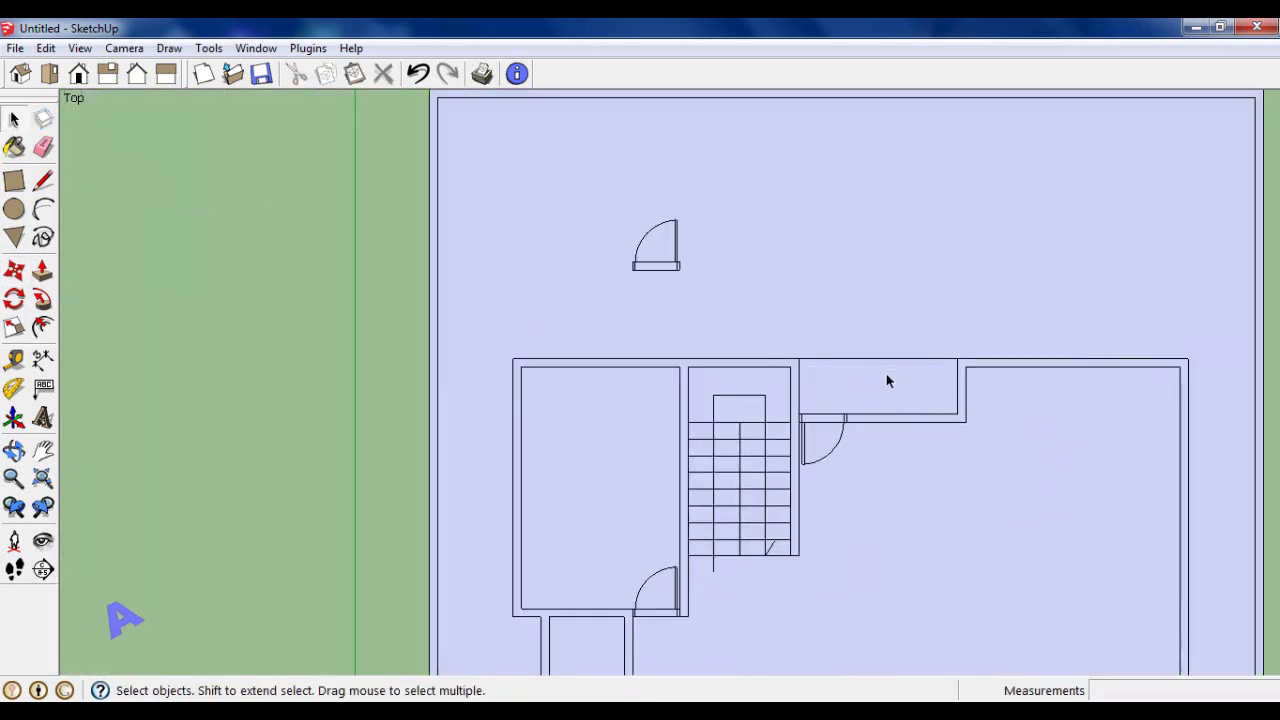
scroll(886, 380, up, 1)
click(42, 147)
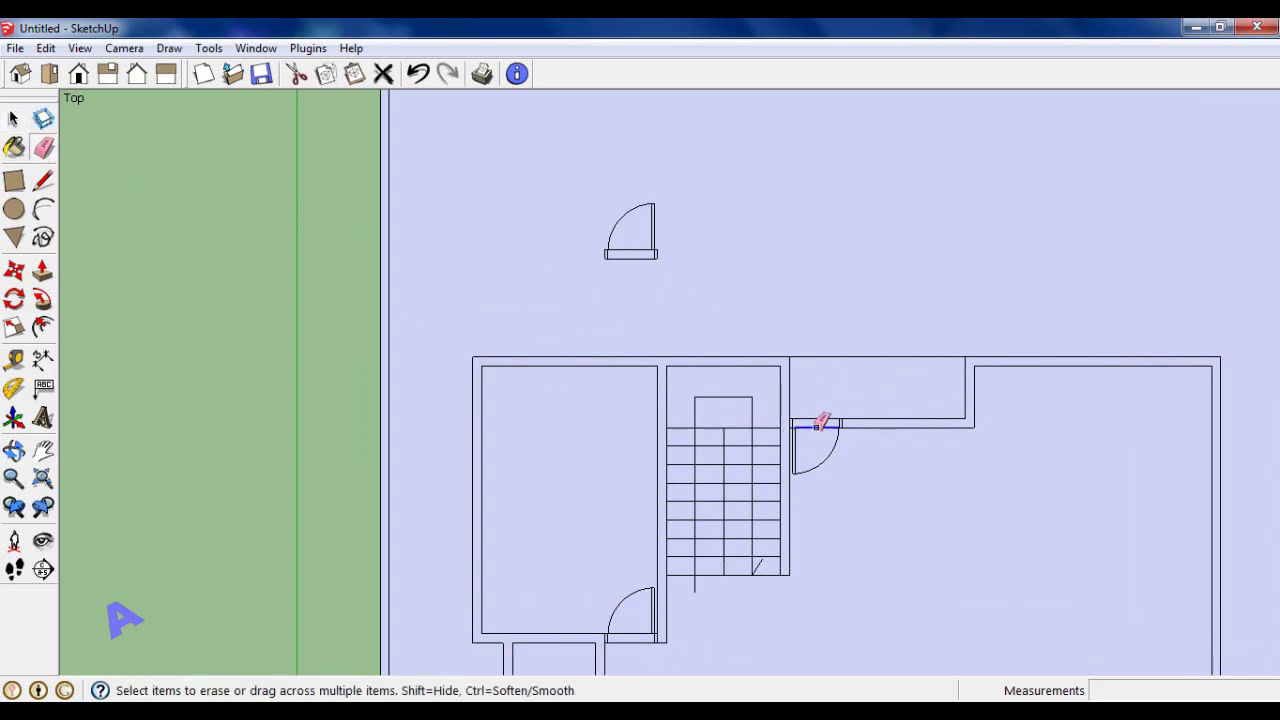
scroll(808, 402, down, 1)
Select the spare door leaf above the plan.
click(14, 118)
scroll(650, 255, down, 1)
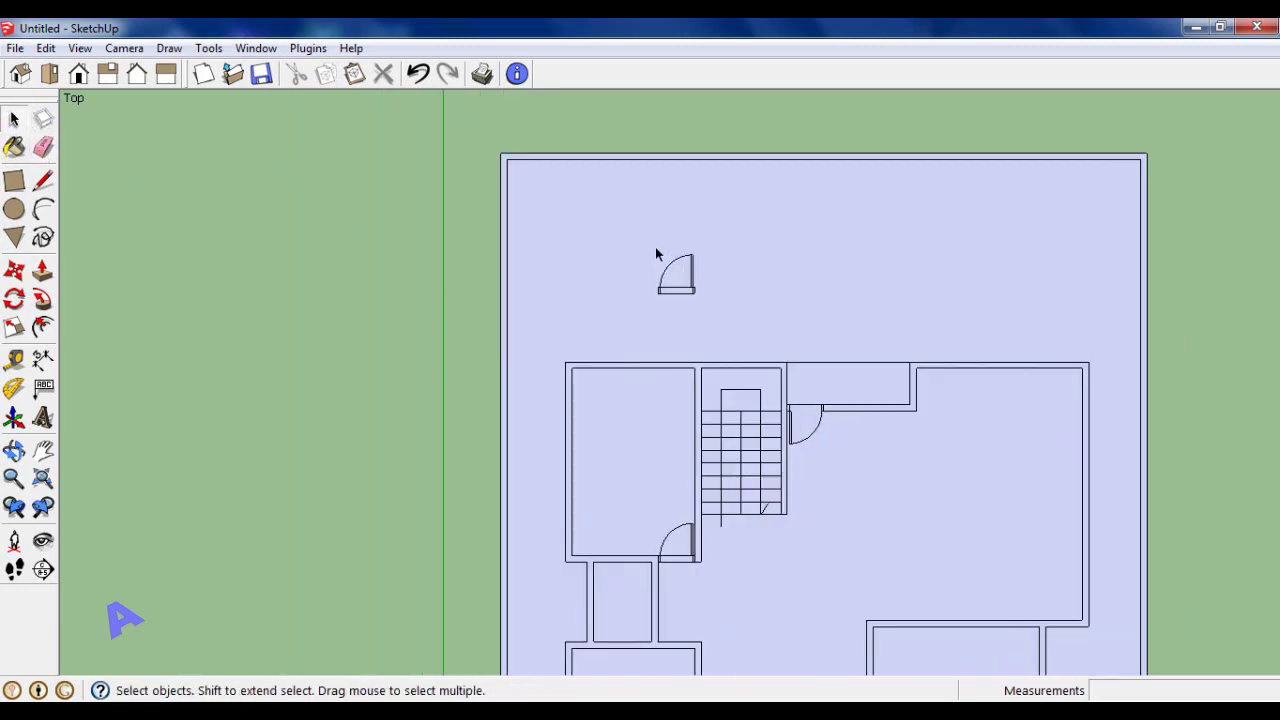
click(719, 308)
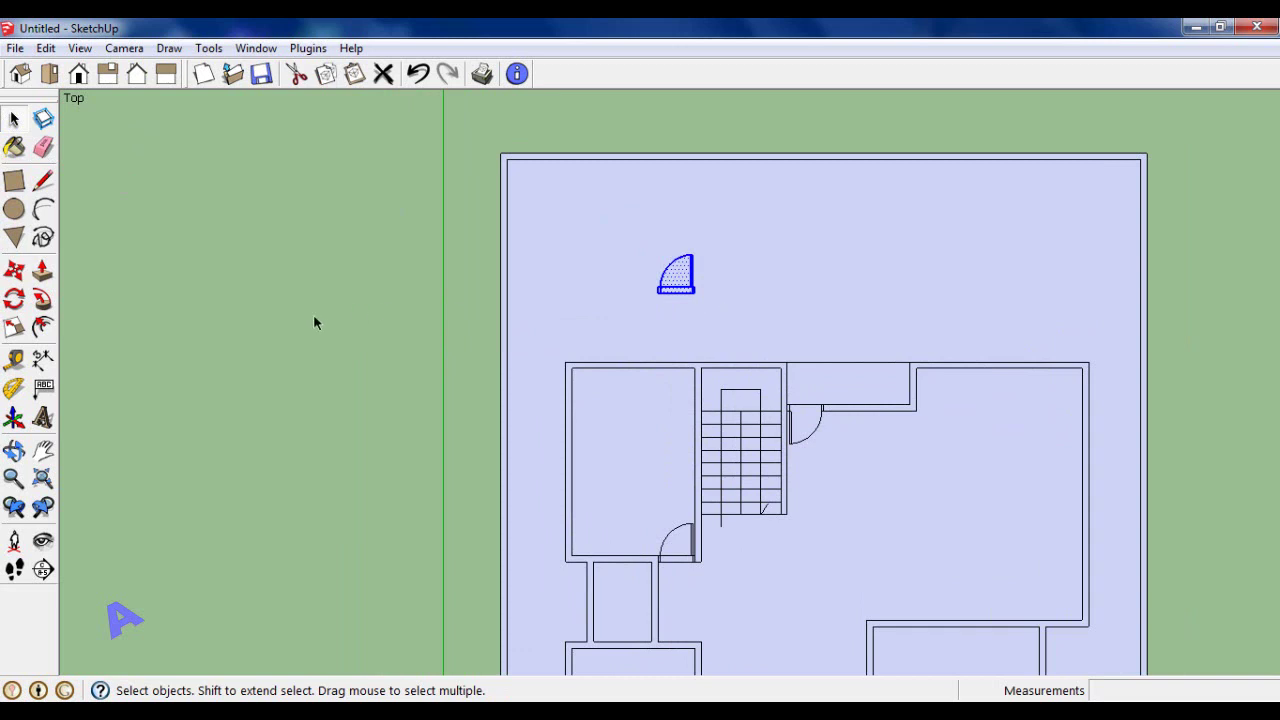
scroll(767, 272, up, 1)
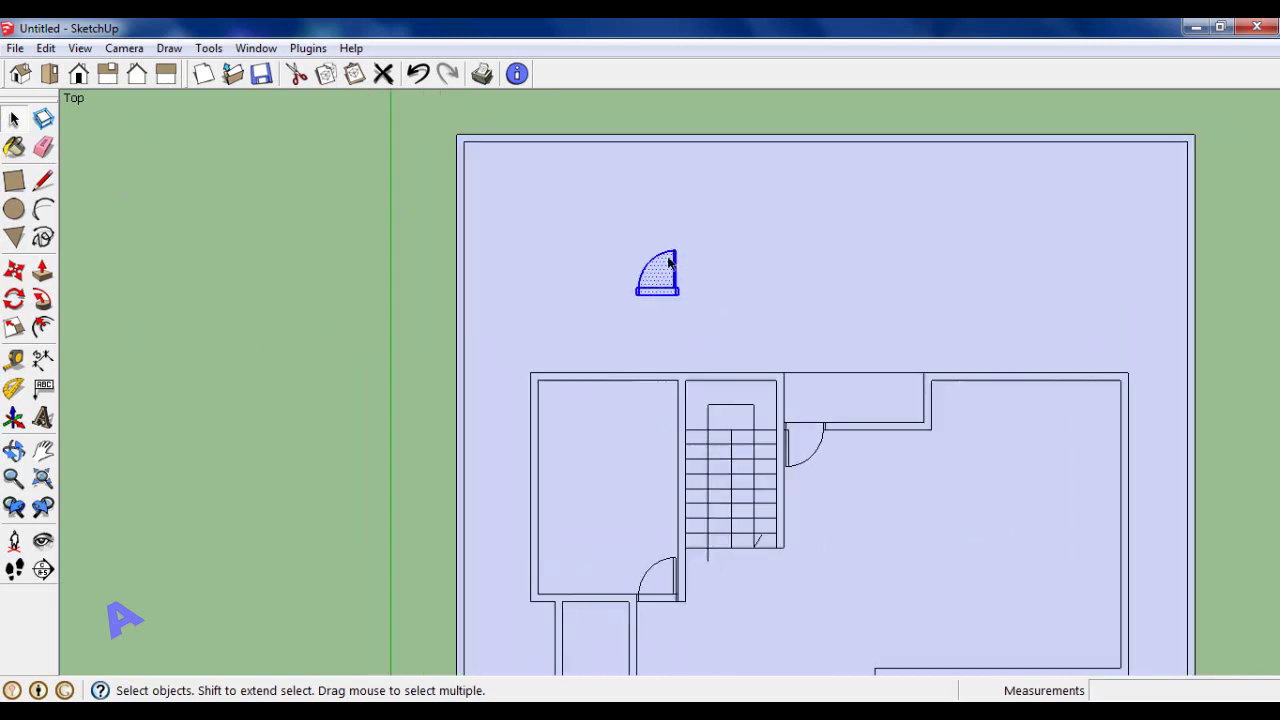
scroll(760, 272, up, 1)
Flip the spare door along the green axis so it swings the other way.
right_click(677, 268)
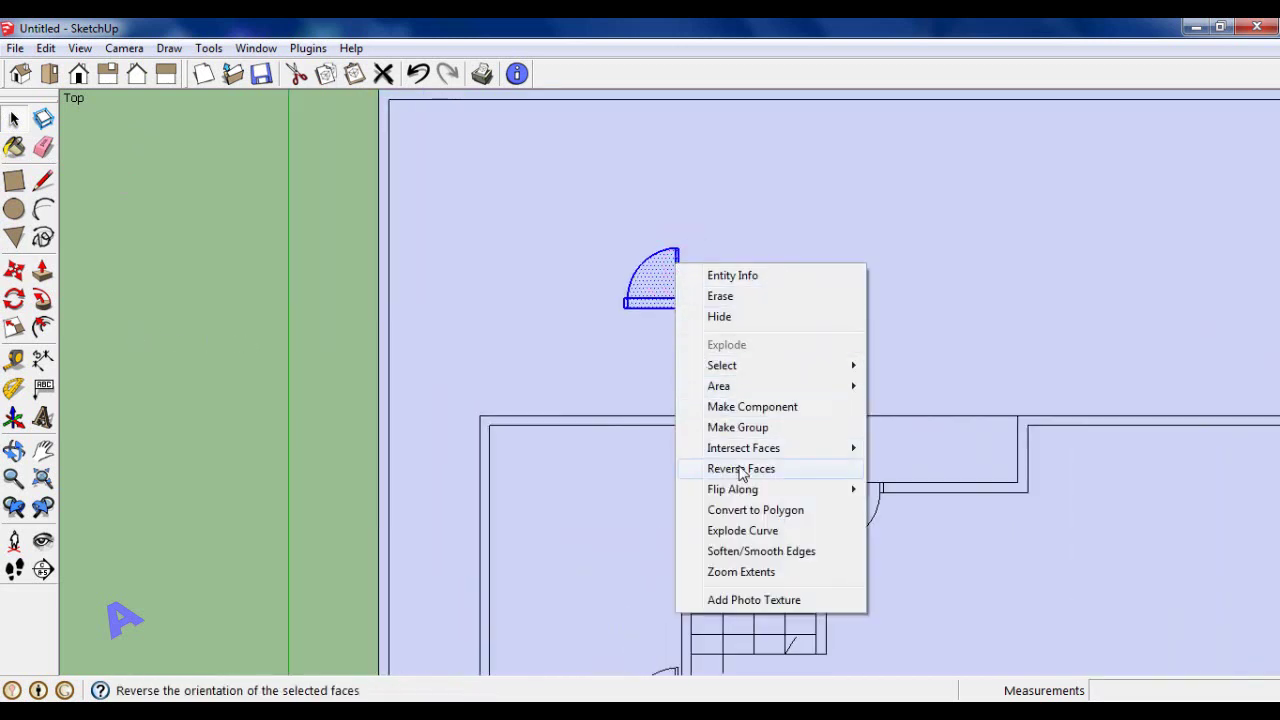
mouse_move(733, 489)
click(953, 511)
scroll(880, 400, down, 1)
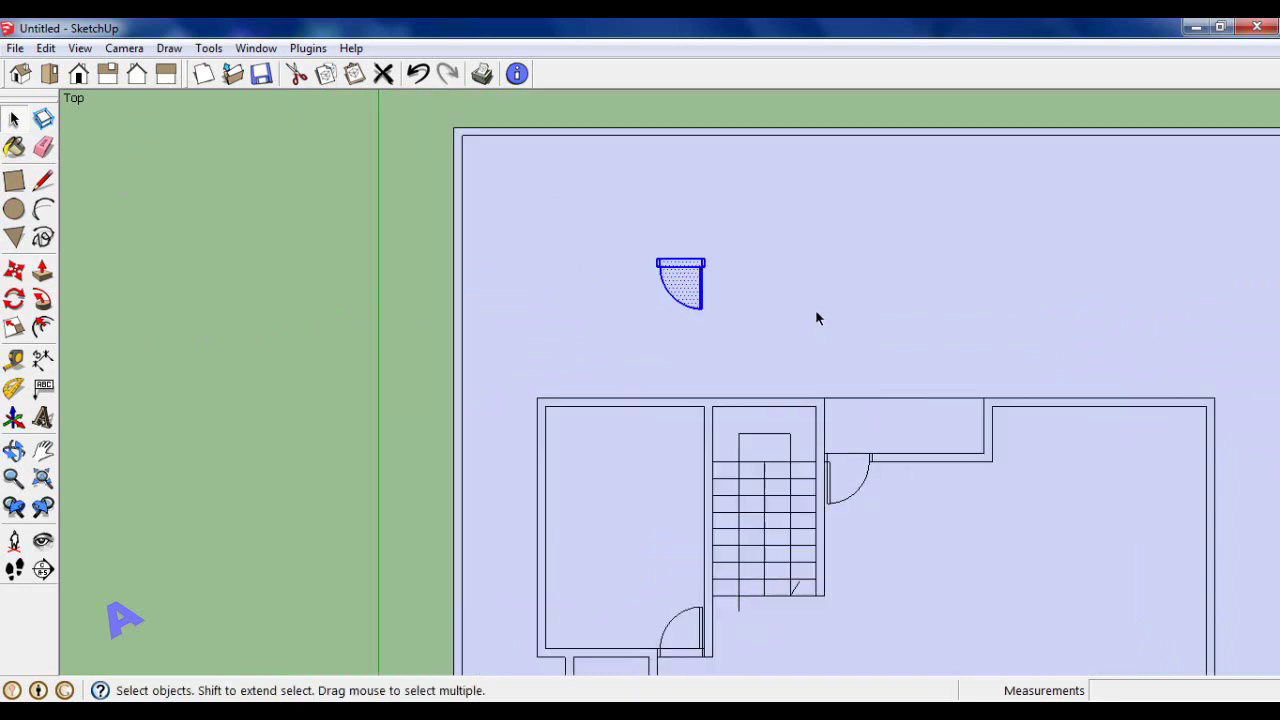
scroll(815, 309, down, 1)
Move the mirrored door by its corner into the lower-left room's doorway.
click(14, 270)
scroll(723, 260, up, 1)
scroll(689, 280, up, 1)
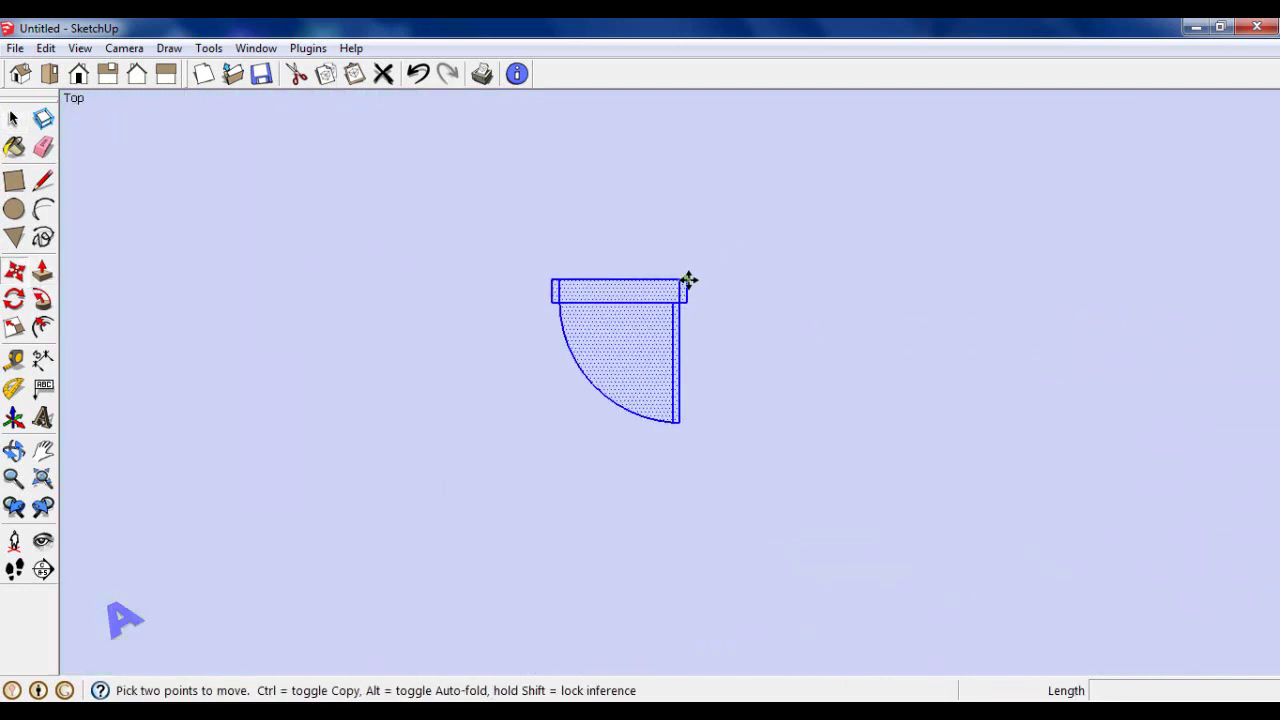
scroll(716, 225, down, 2)
scroll(717, 223, down, 1)
scroll(717, 224, down, 1)
click(718, 225)
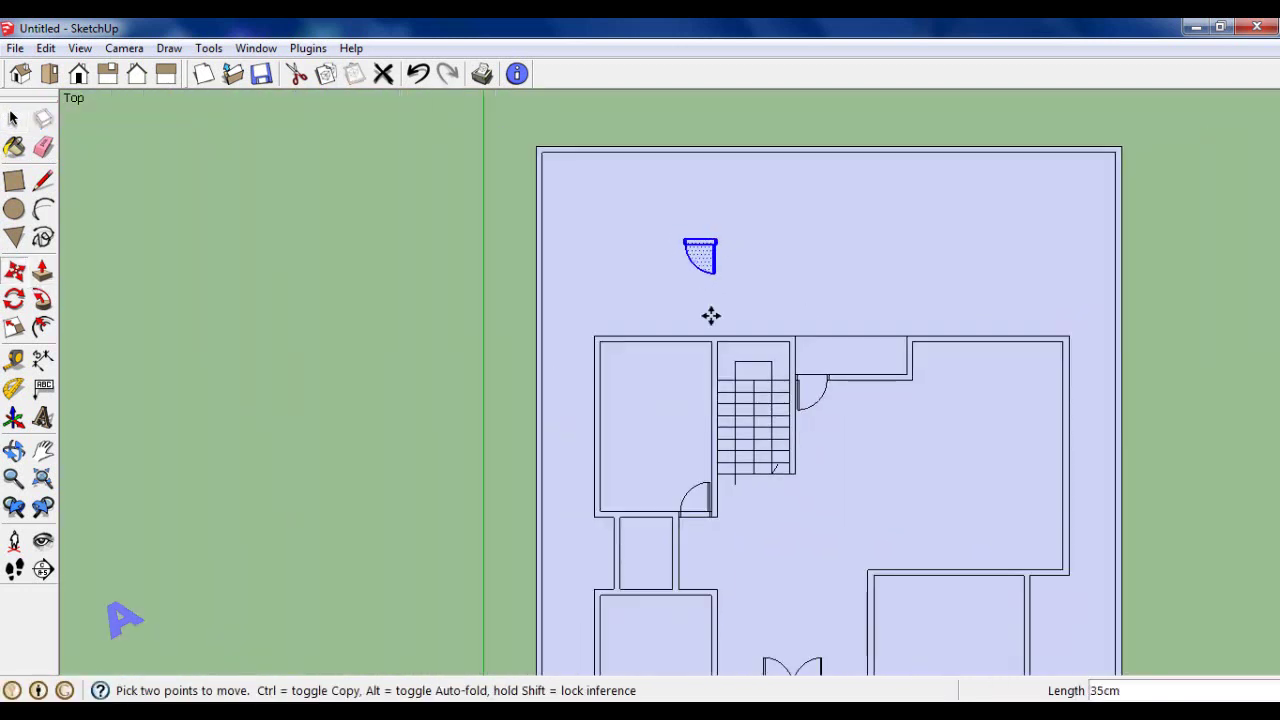
scroll(705, 583, up, 2)
scroll(711, 605, up, 1)
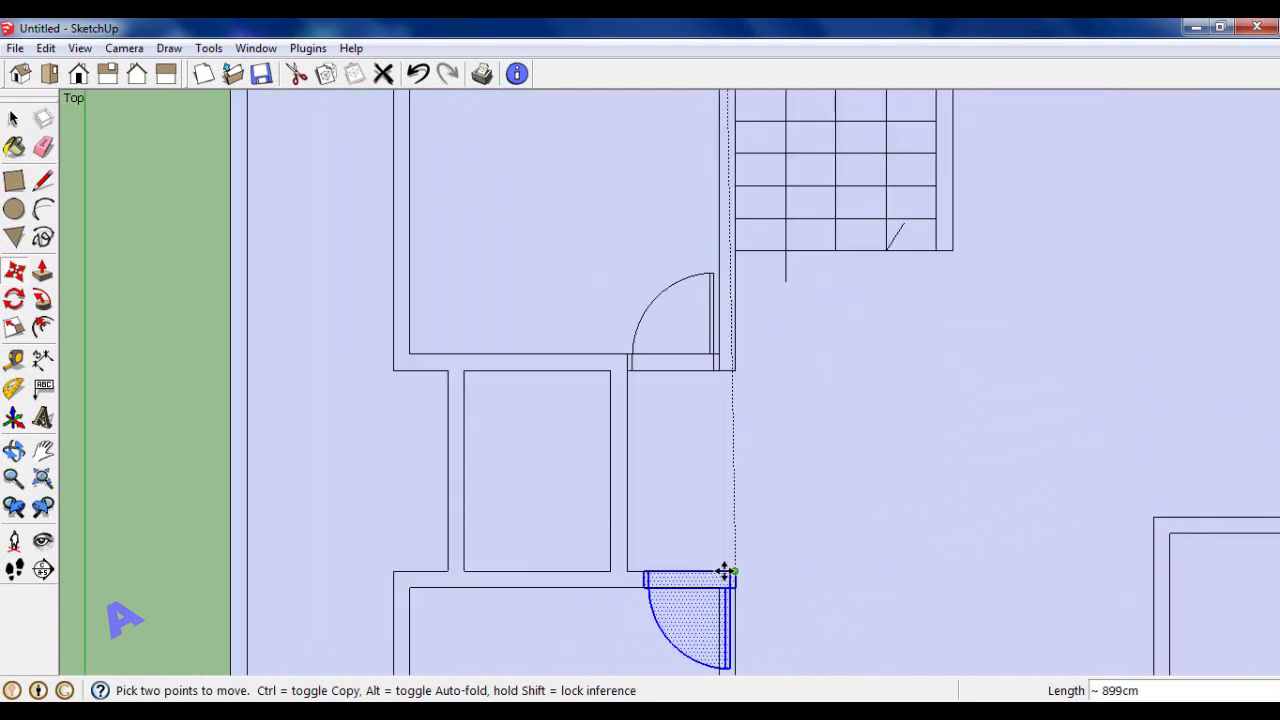
scroll(720, 575, up, 1)
click(719, 571)
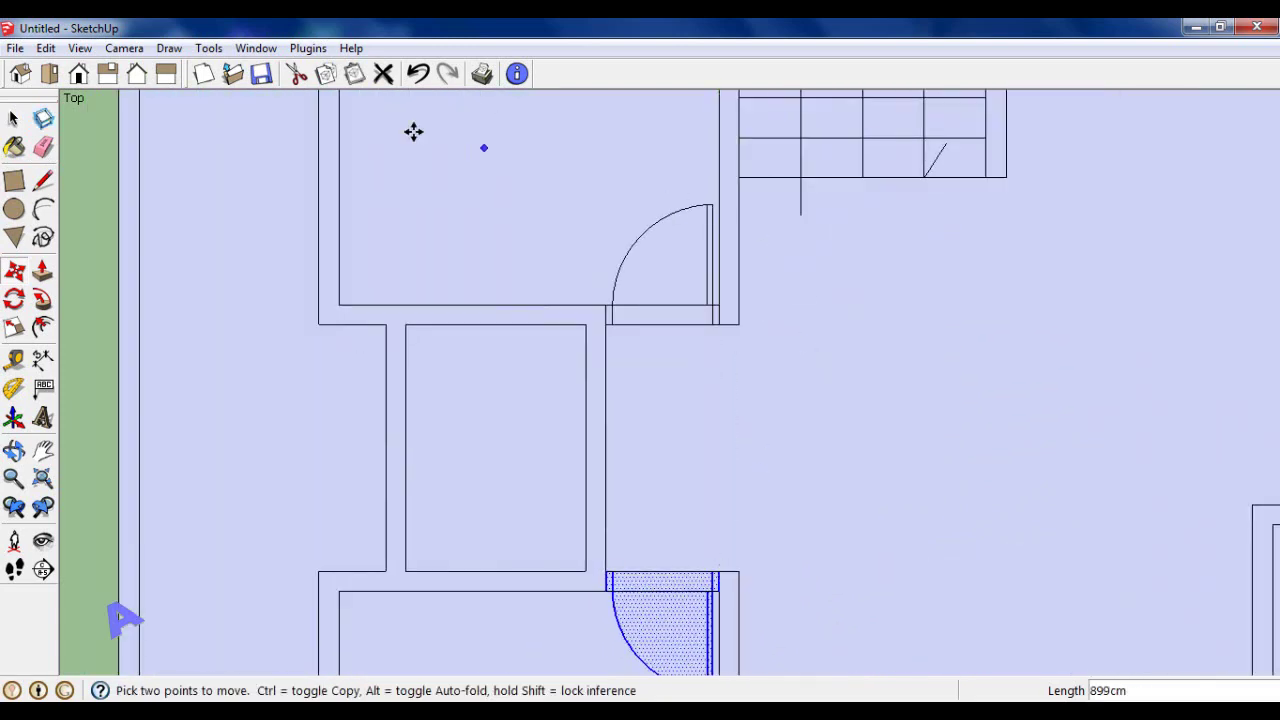
click(14, 120)
scroll(848, 378, down, 1)
scroll(848, 378, down, 1)
scroll(526, 338, down, 1)
Erase stray edges in the plan with the Eraser.
scroll(530, 335, down, 1)
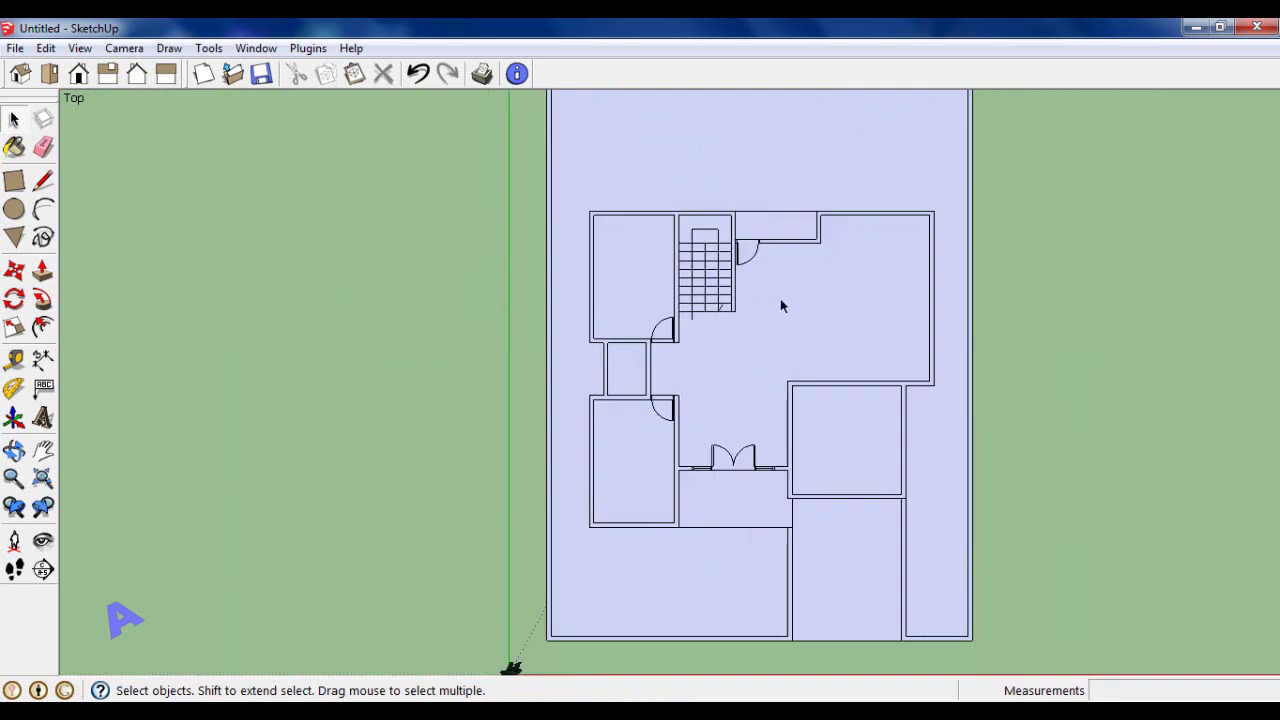
scroll(782, 306, up, 2)
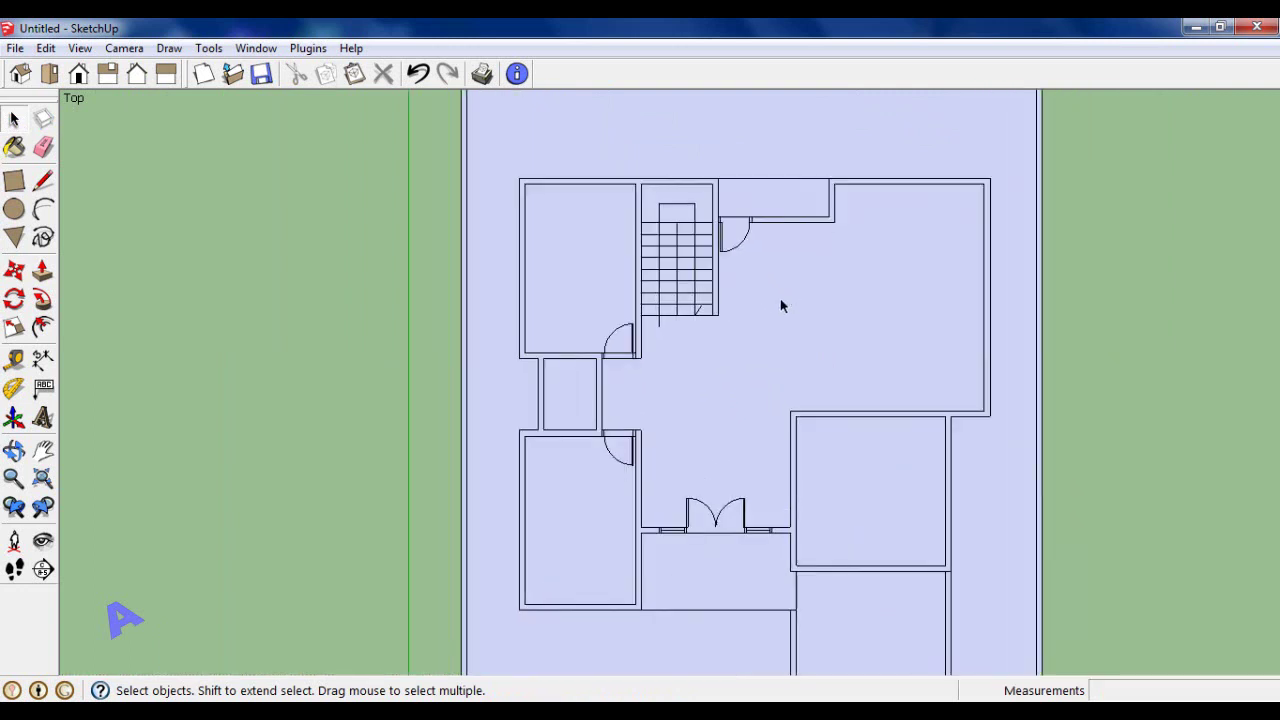
scroll(782, 306, down, 1)
click(42, 147)
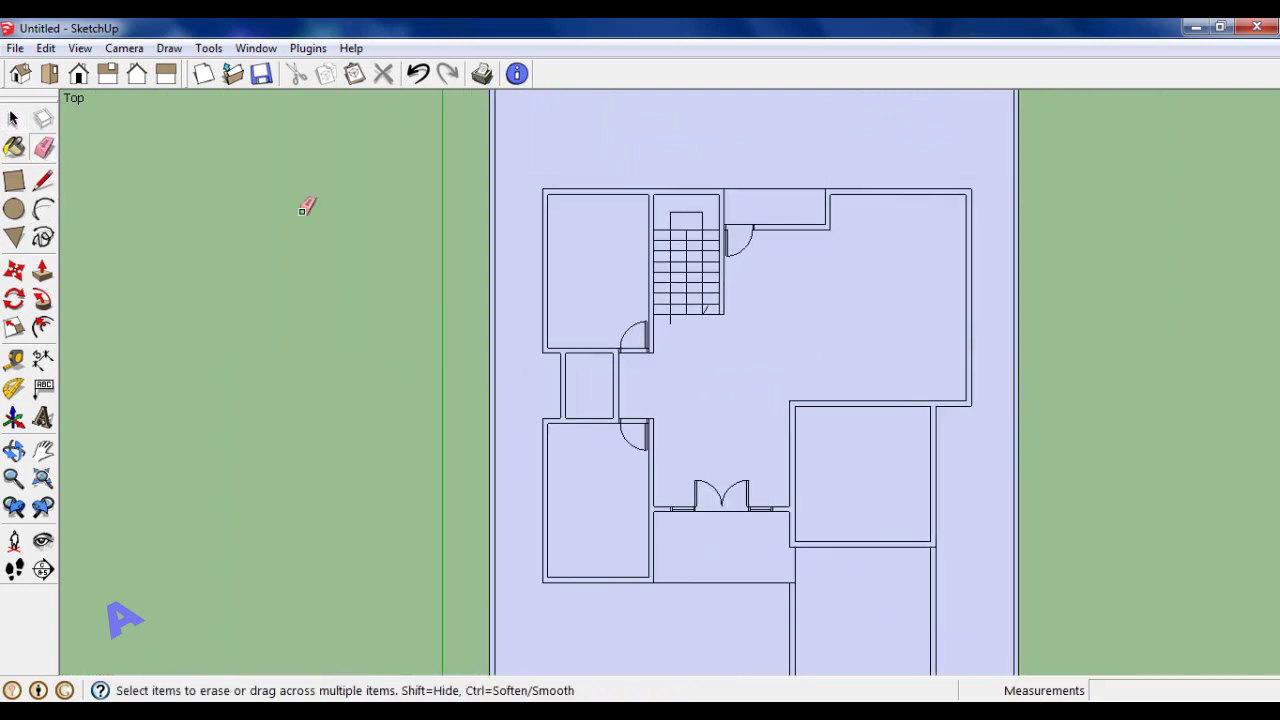
scroll(646, 346, up, 2)
scroll(638, 332, up, 3)
scroll(630, 524, up, 1)
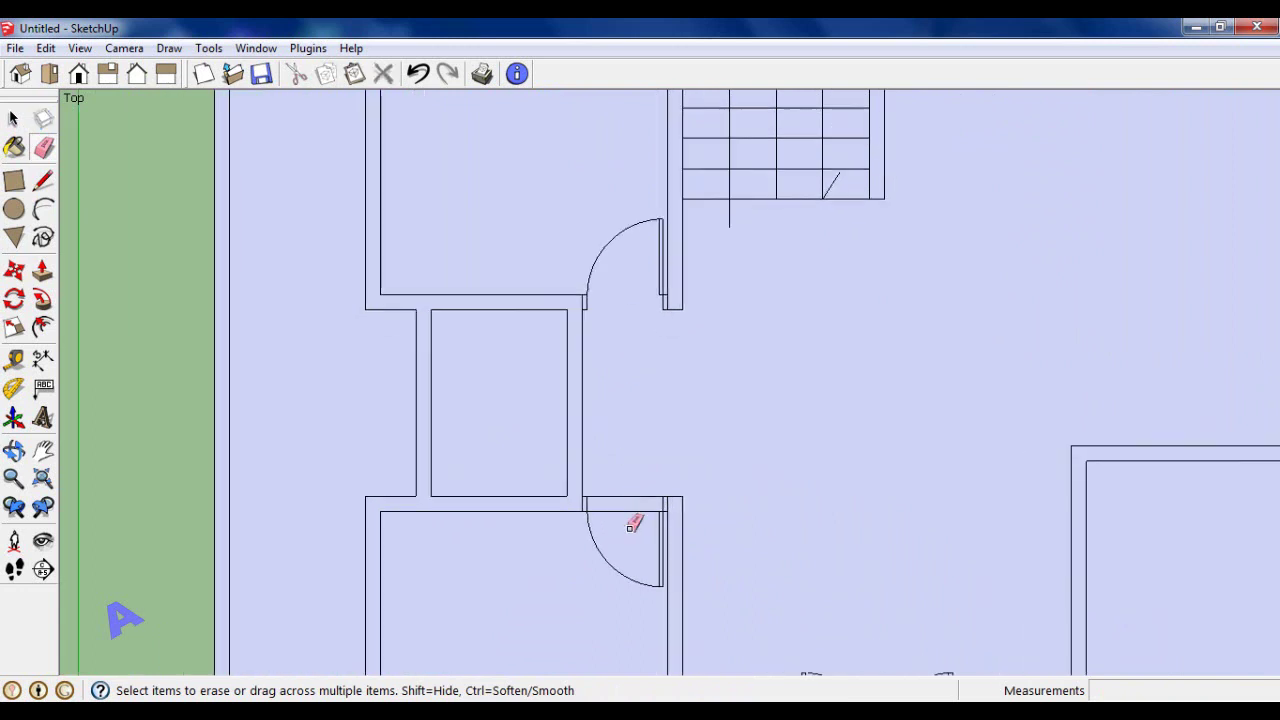
scroll(646, 420, down, 3)
scroll(694, 360, down, 2)
Select the door beside the staircase and begin copying it from its corner with M and Ctrl.
click(14, 119)
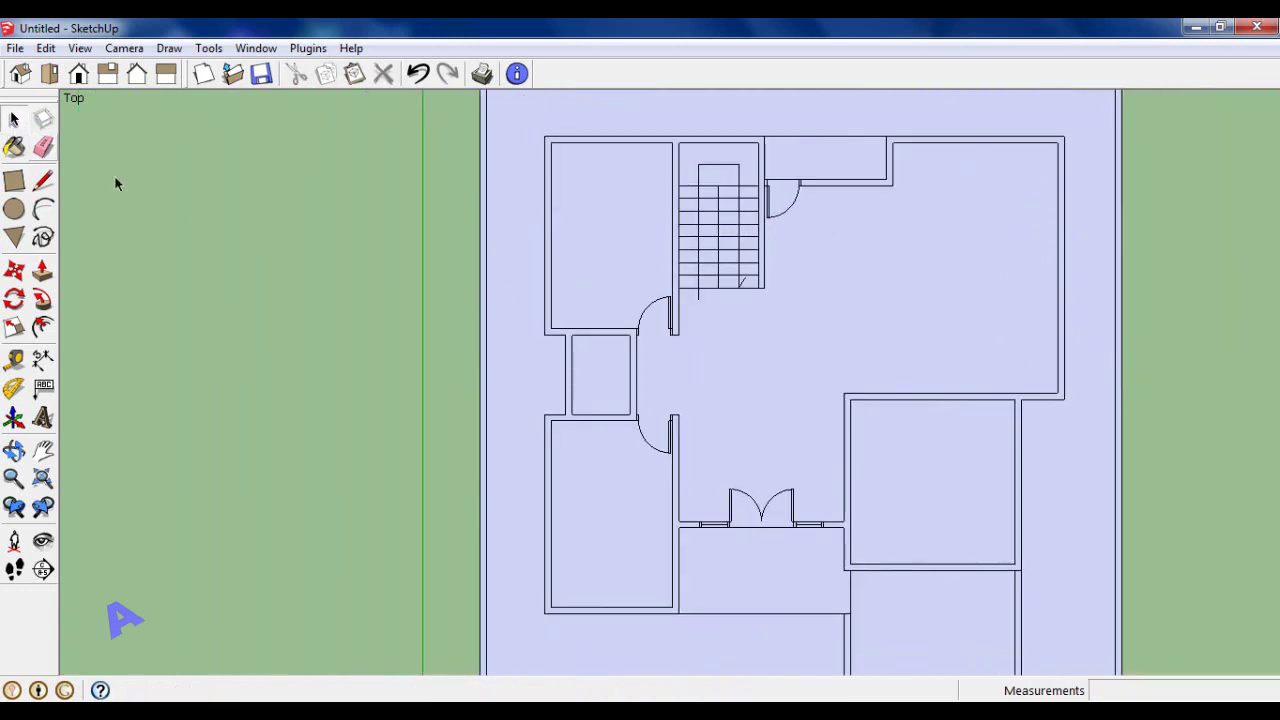
scroll(587, 335, down, 3)
scroll(951, 384, down, 1)
scroll(951, 384, up, 1)
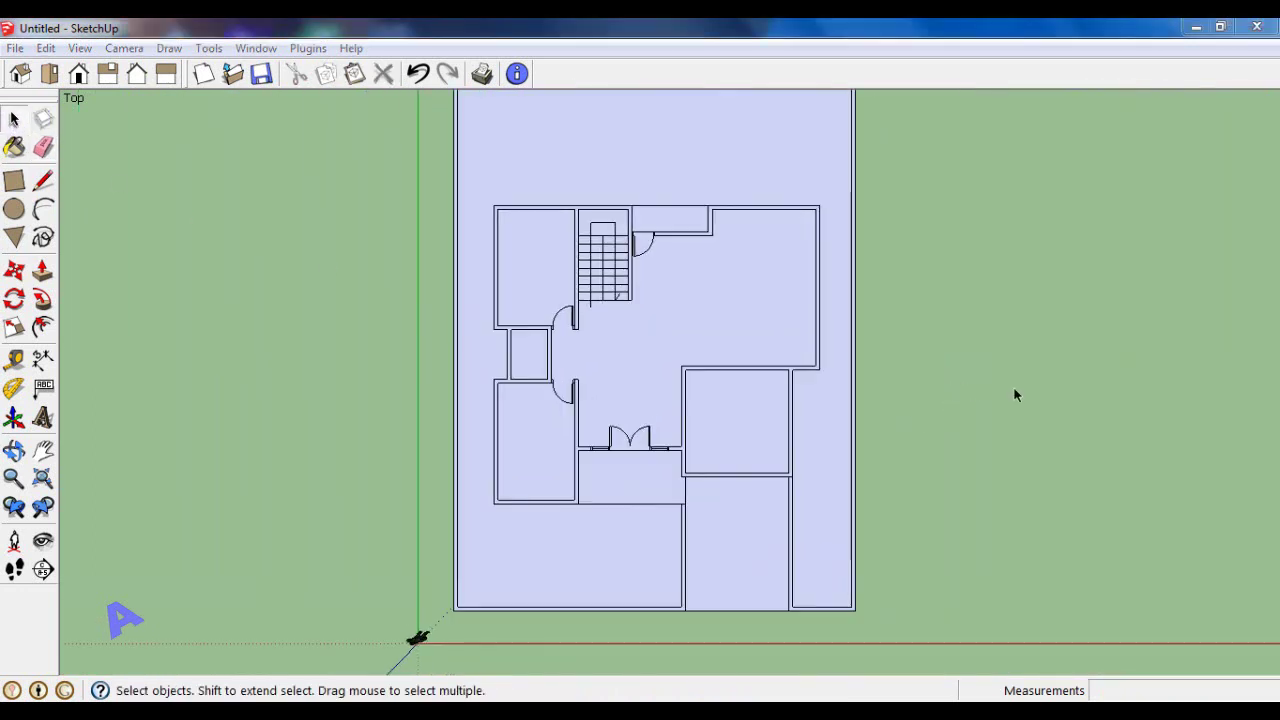
scroll(1057, 385, down, 1)
scroll(645, 350, up, 1)
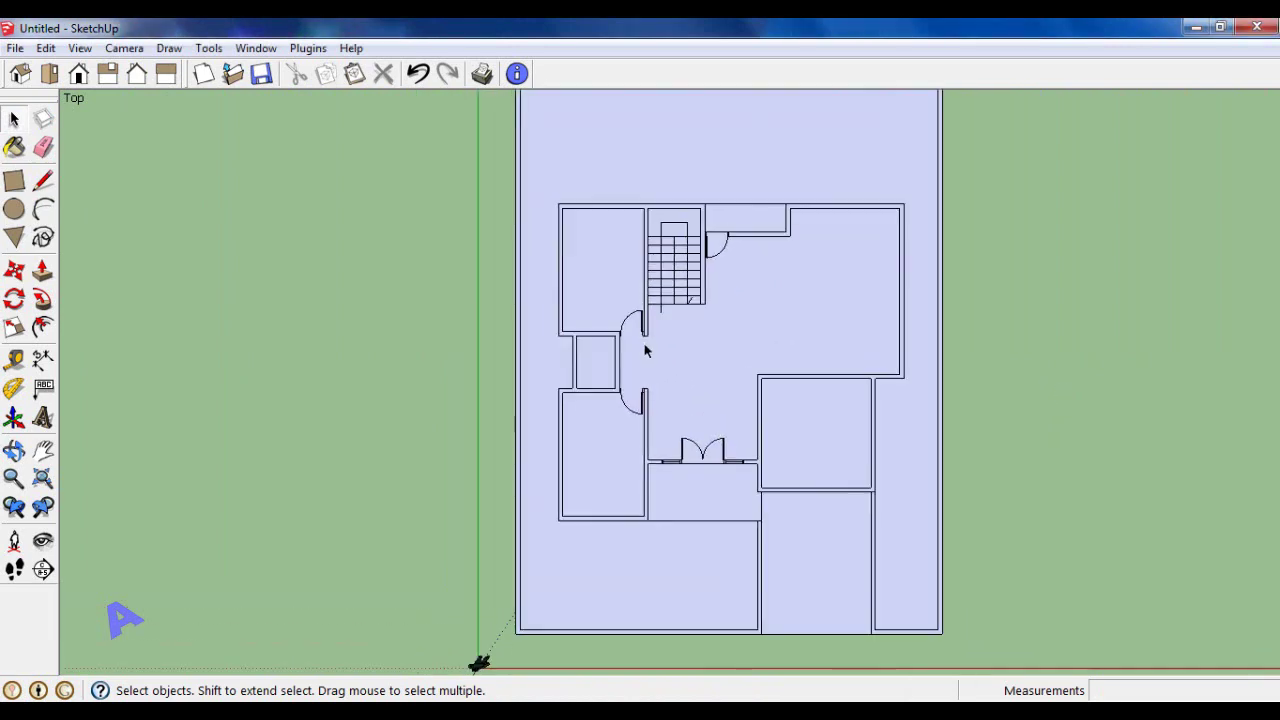
scroll(708, 206, up, 3)
scroll(708, 210, up, 1)
scroll(708, 214, up, 2)
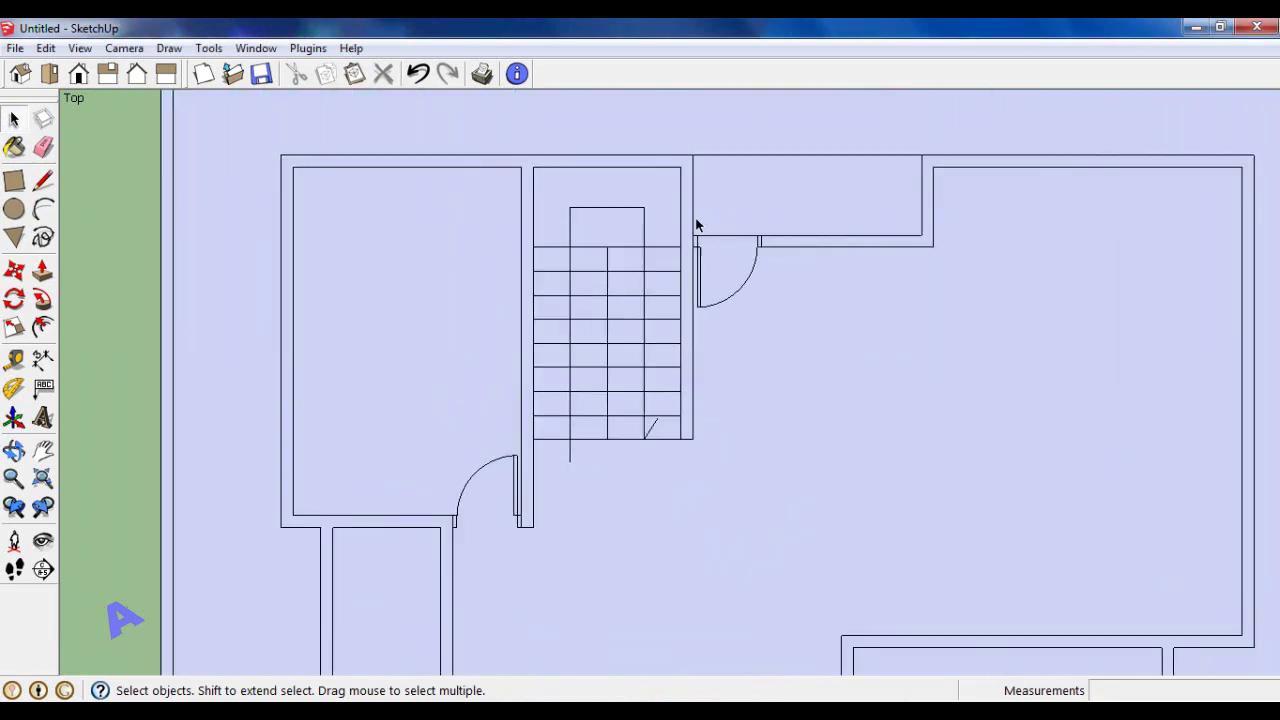
scroll(746, 229, down, 1)
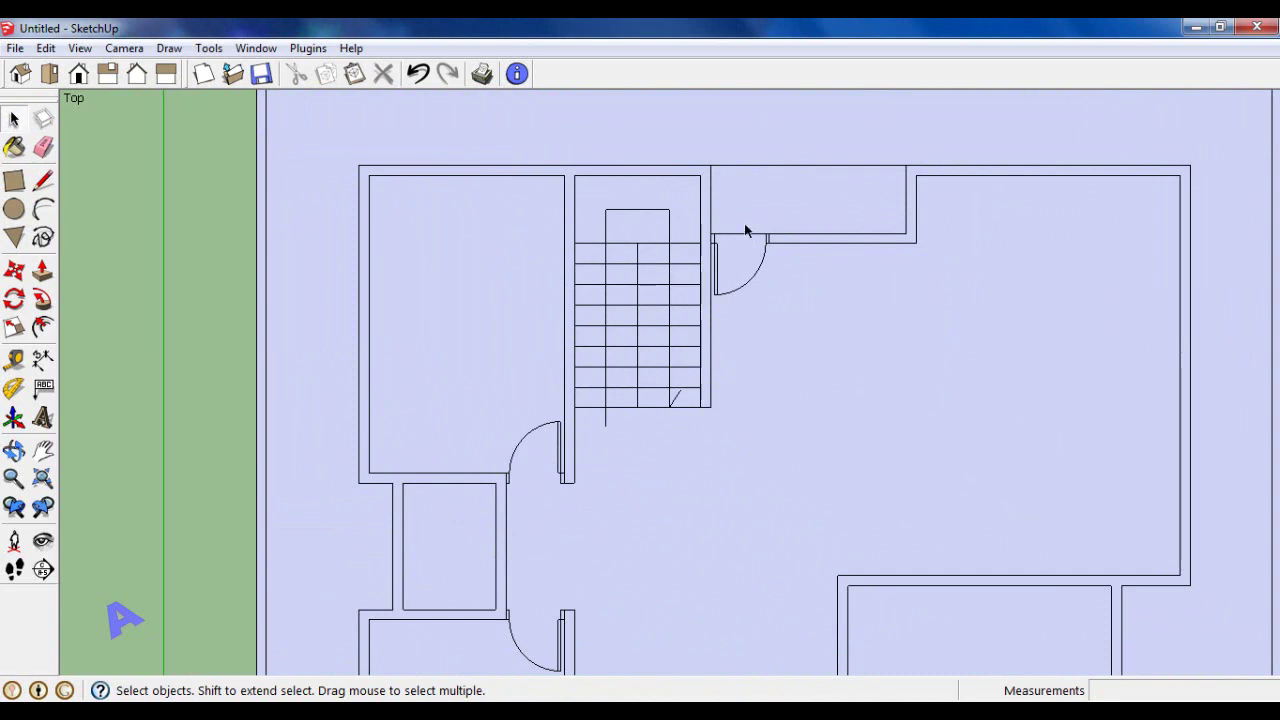
scroll(739, 245, up, 3)
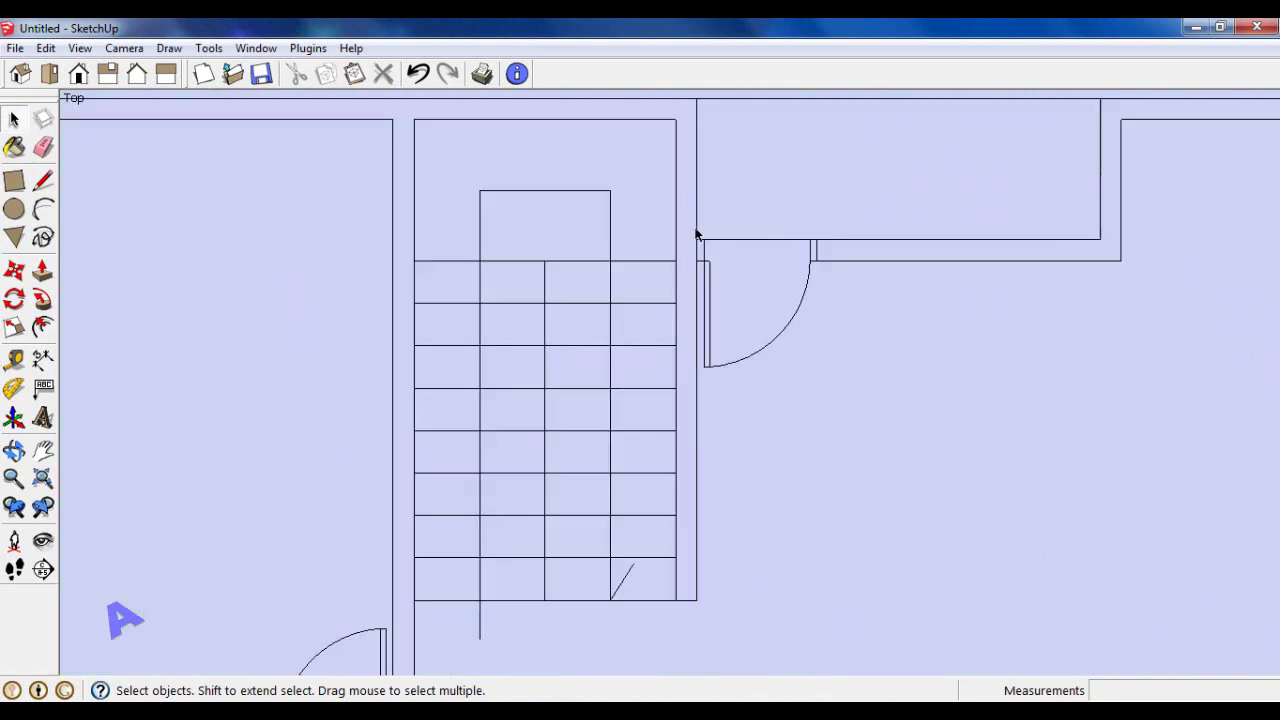
click(835, 380)
scroll(833, 379, down, 3)
scroll(831, 379, down, 2)
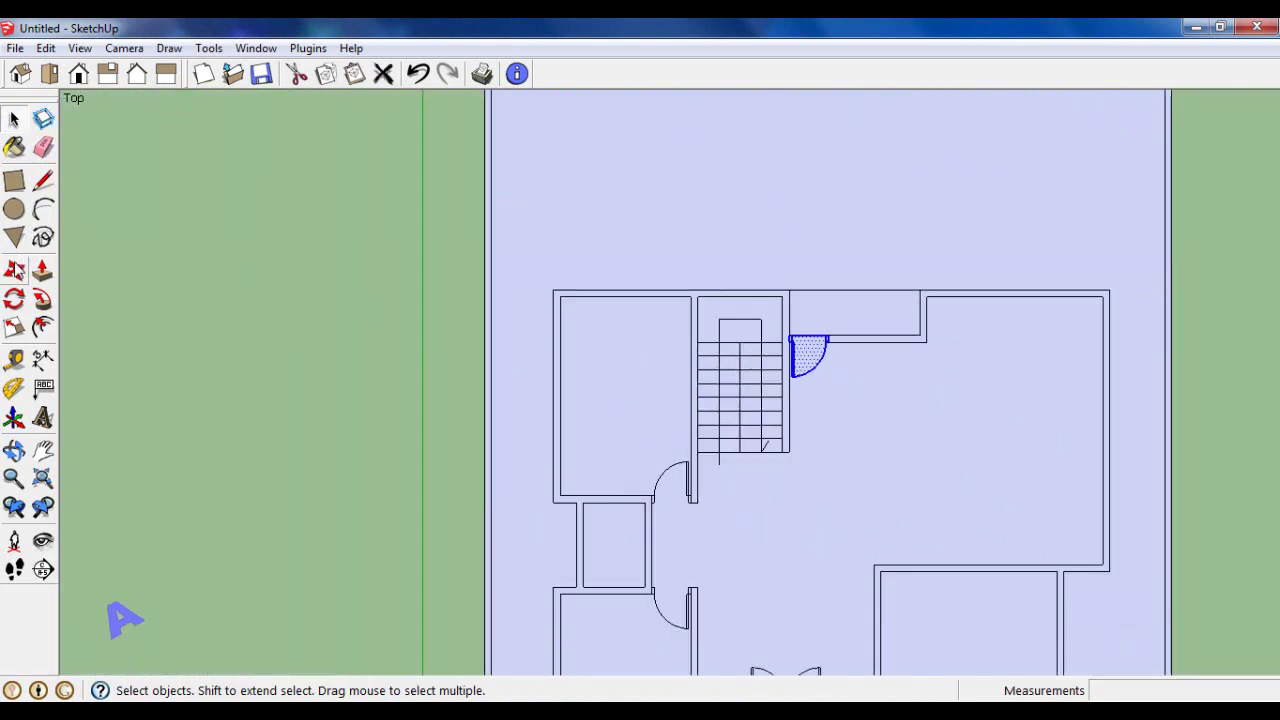
key(m)
scroll(880, 295, up, 2)
key(ctrl)
click(930, 425)
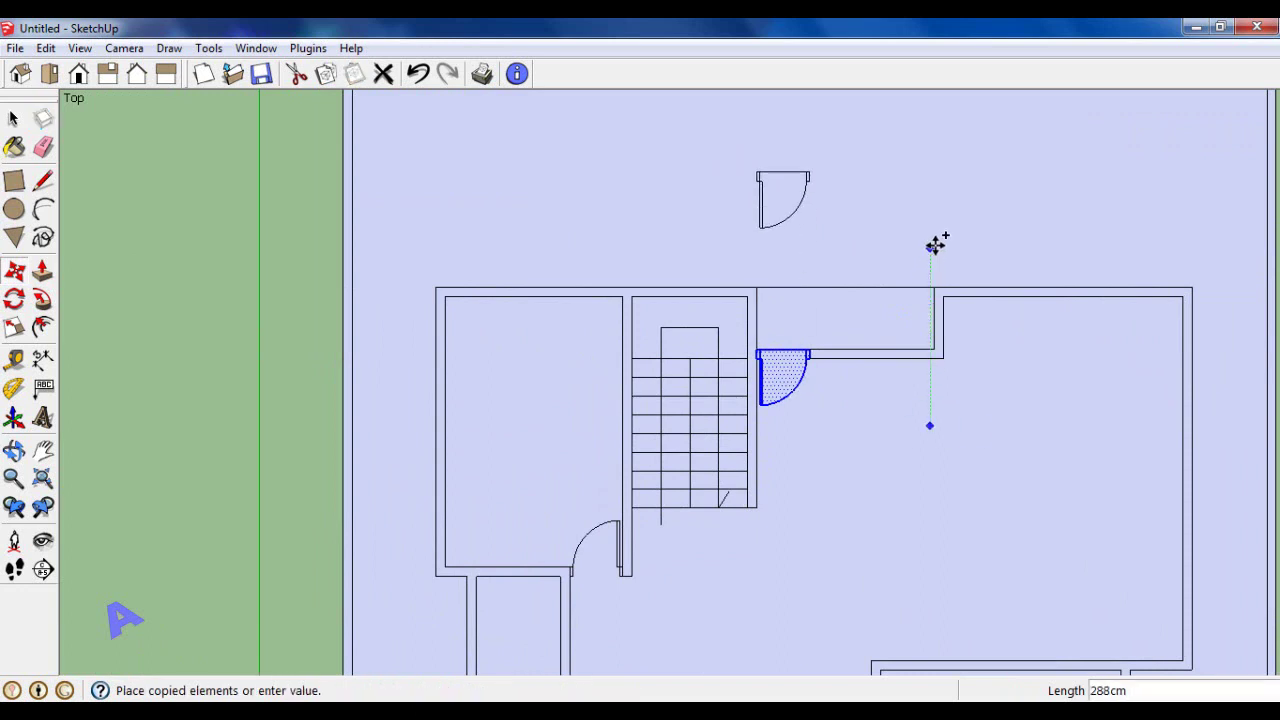
Place a door copy above the floor plan and rotate it 90 degrees about its corner.
click(923, 195)
scroll(880, 246, down, 1)
scroll(843, 160, up, 2)
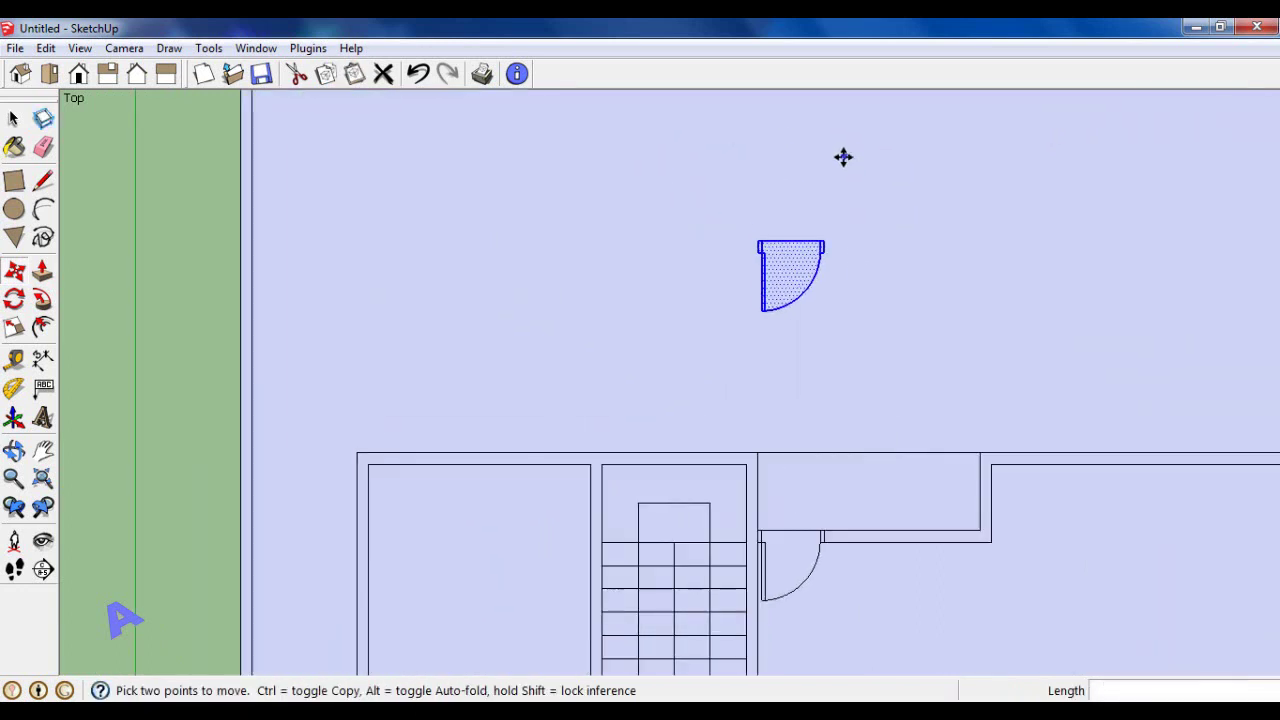
scroll(848, 196, up, 1)
click(14, 298)
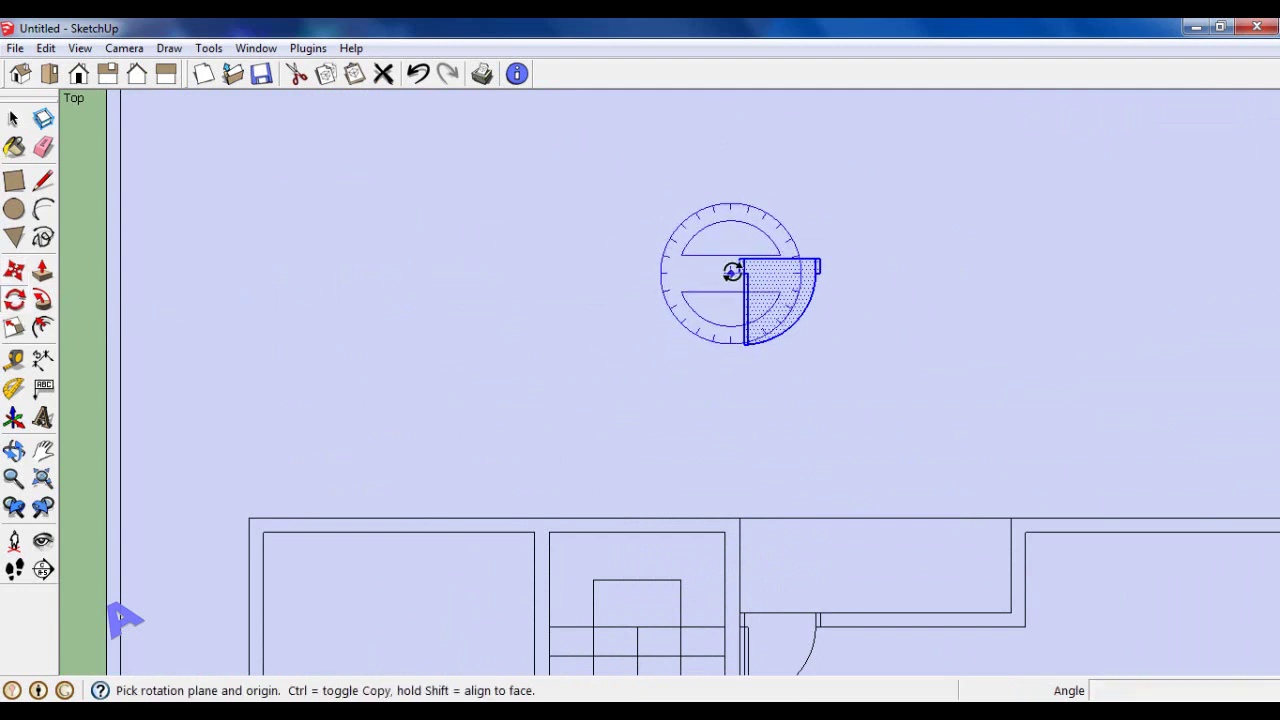
click(740, 260)
click(817, 259)
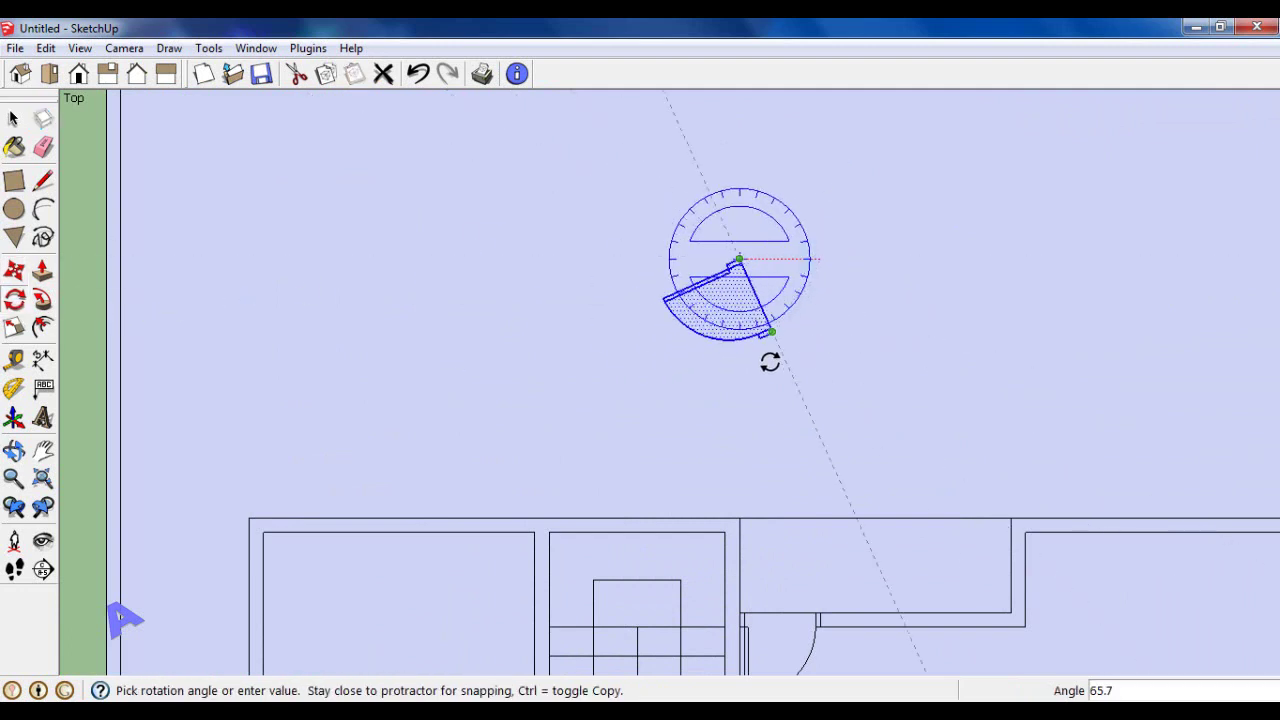
click(740, 368)
scroll(894, 271, down, 1)
scroll(889, 260, down, 2)
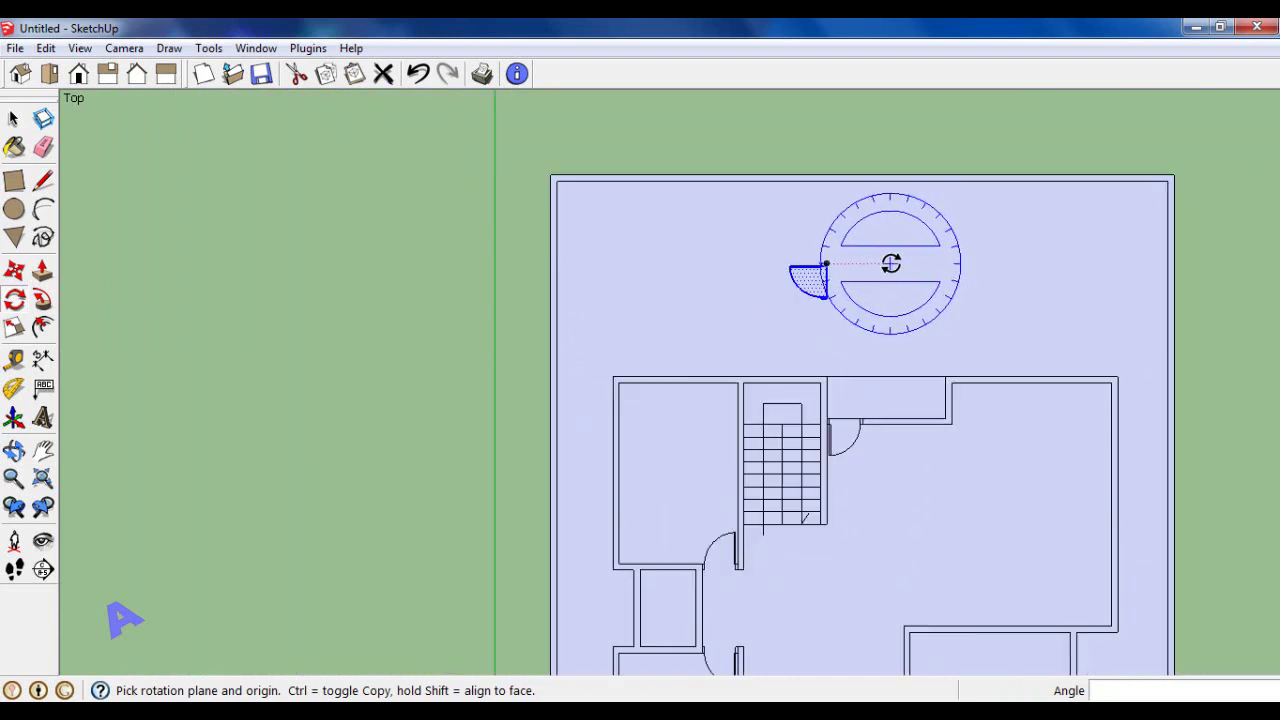
scroll(889, 260, down, 1)
Copy the rotated door into the right wall of the small room below the left bedroom.
click(14, 270)
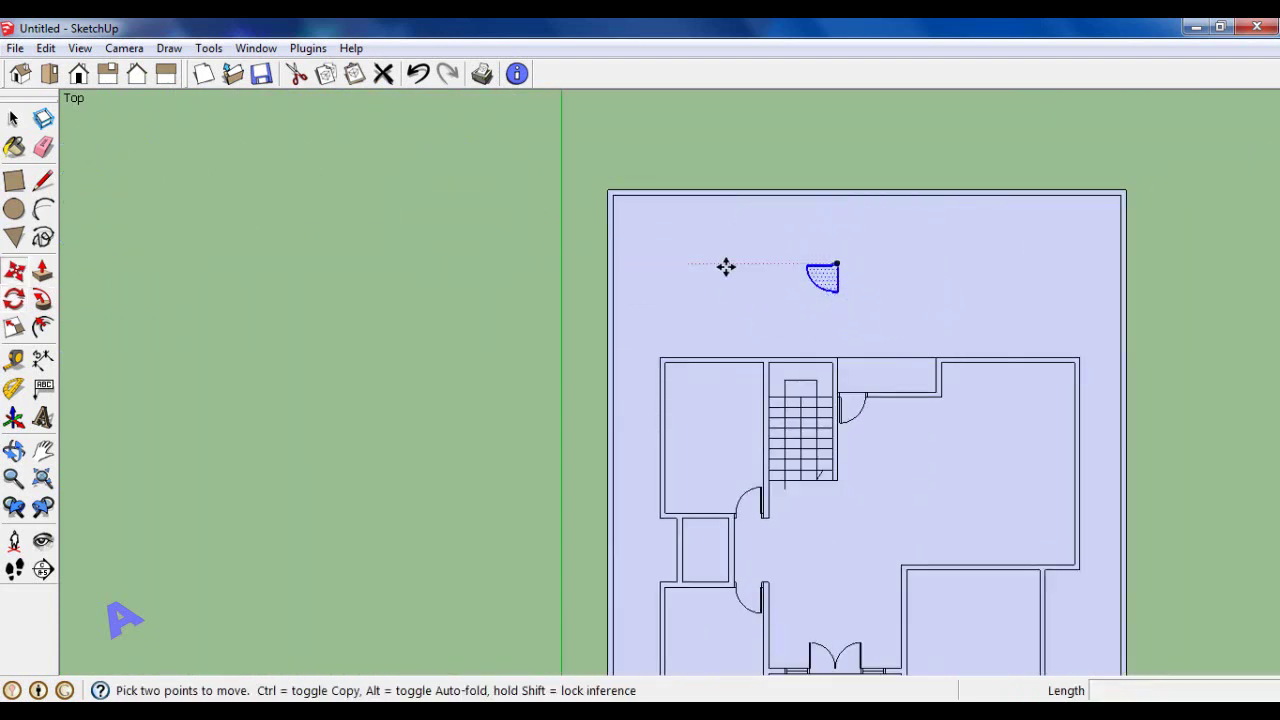
scroll(849, 274, up, 2)
scroll(836, 273, up, 3)
scroll(830, 267, up, 2)
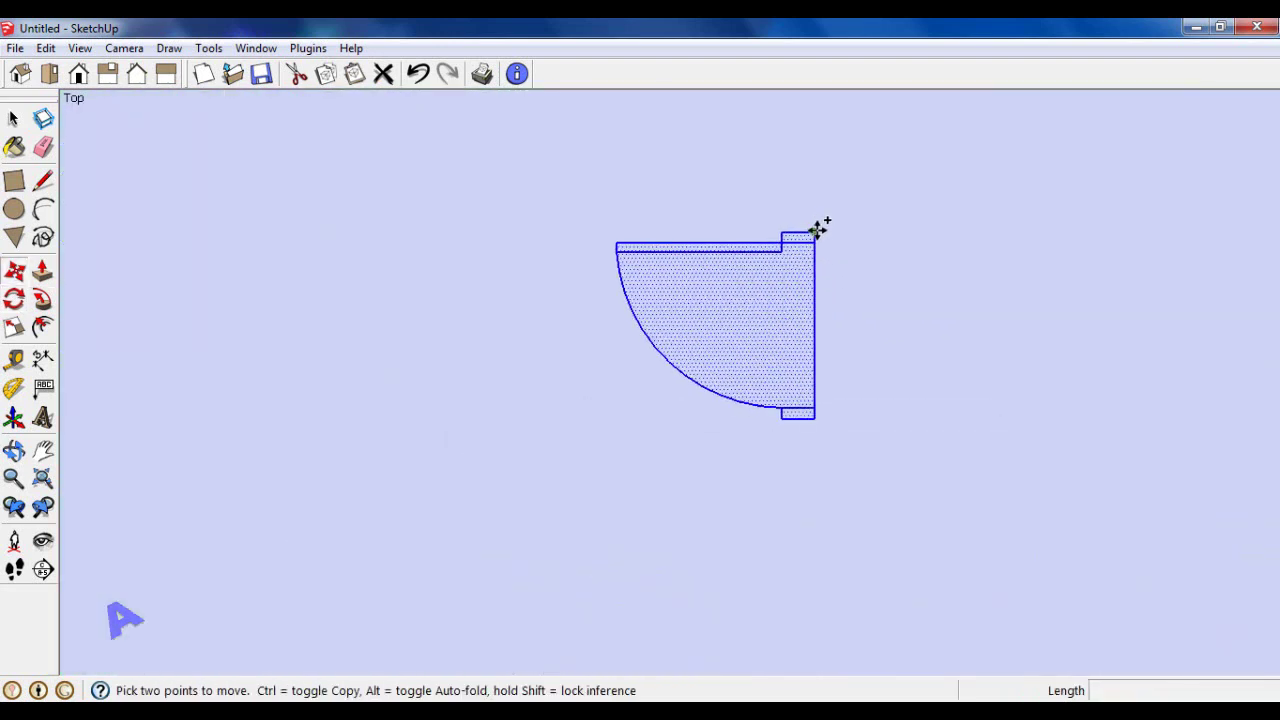
click(782, 231)
scroll(903, 186, down, 1)
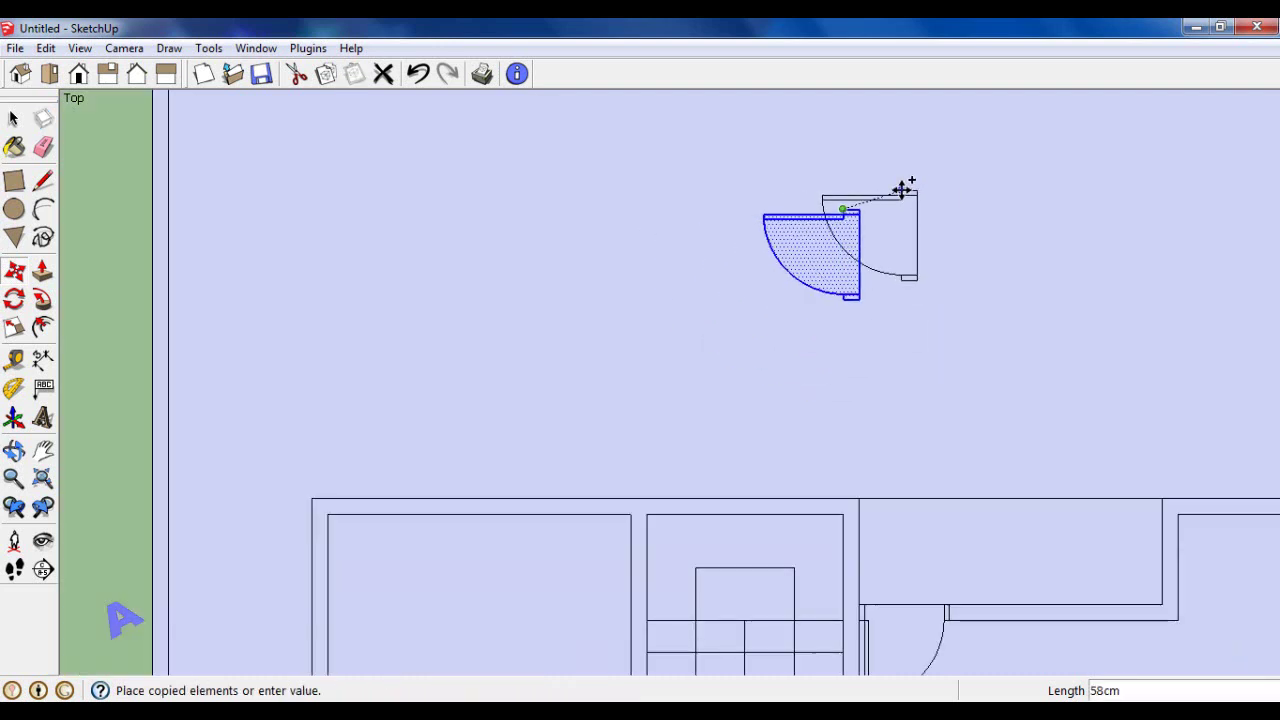
scroll(903, 200, down, 2)
scroll(903, 200, down, 2)
scroll(758, 509, up, 4)
scroll(758, 509, up, 2)
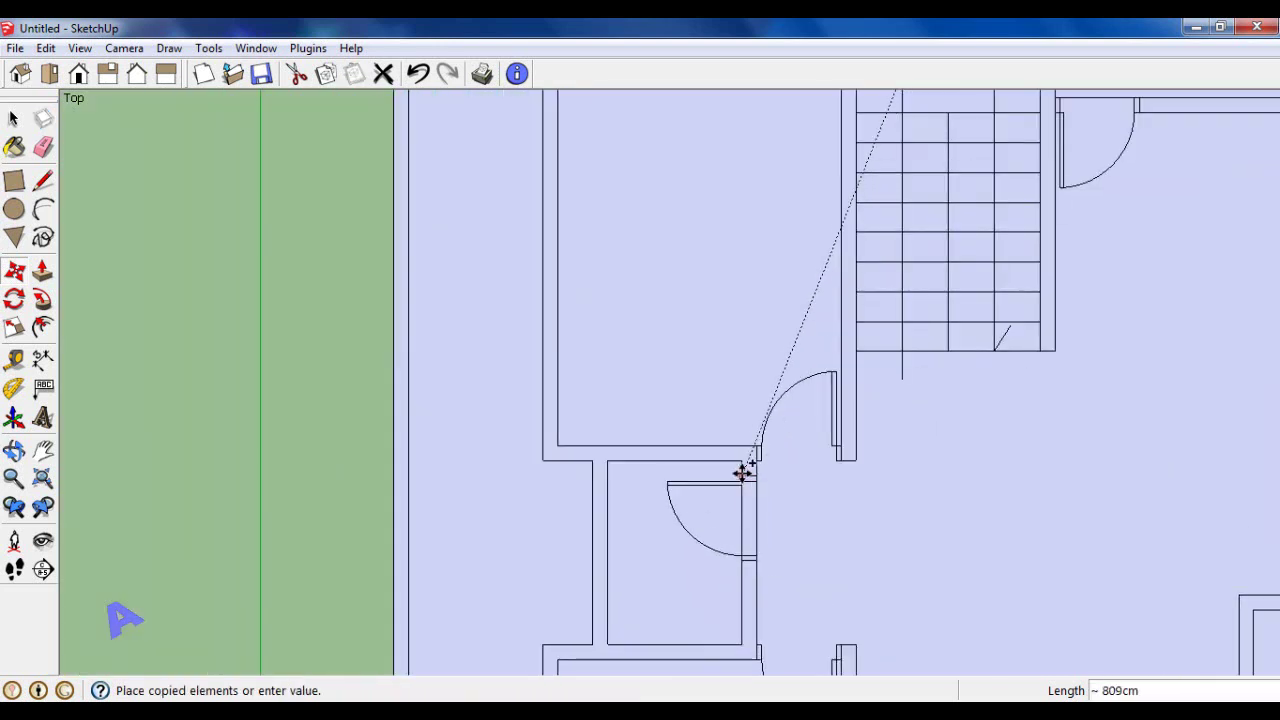
click(741, 457)
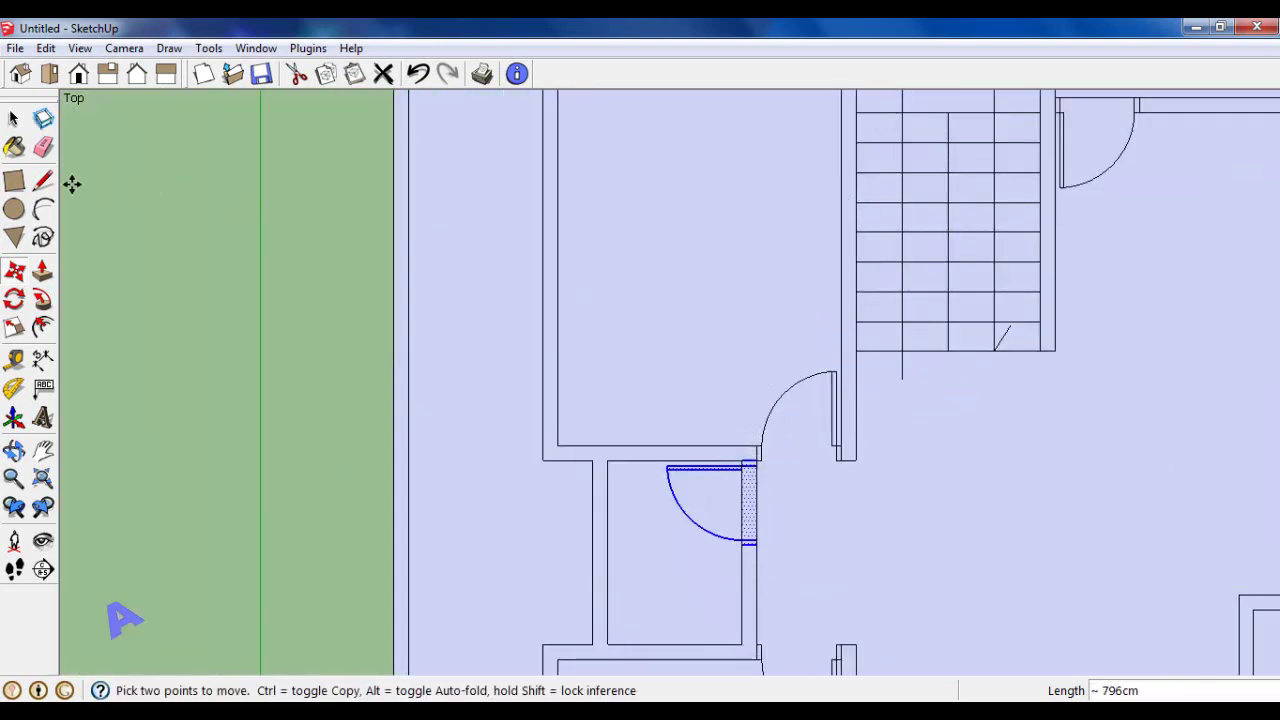
click(43, 147)
scroll(757, 500, up, 3)
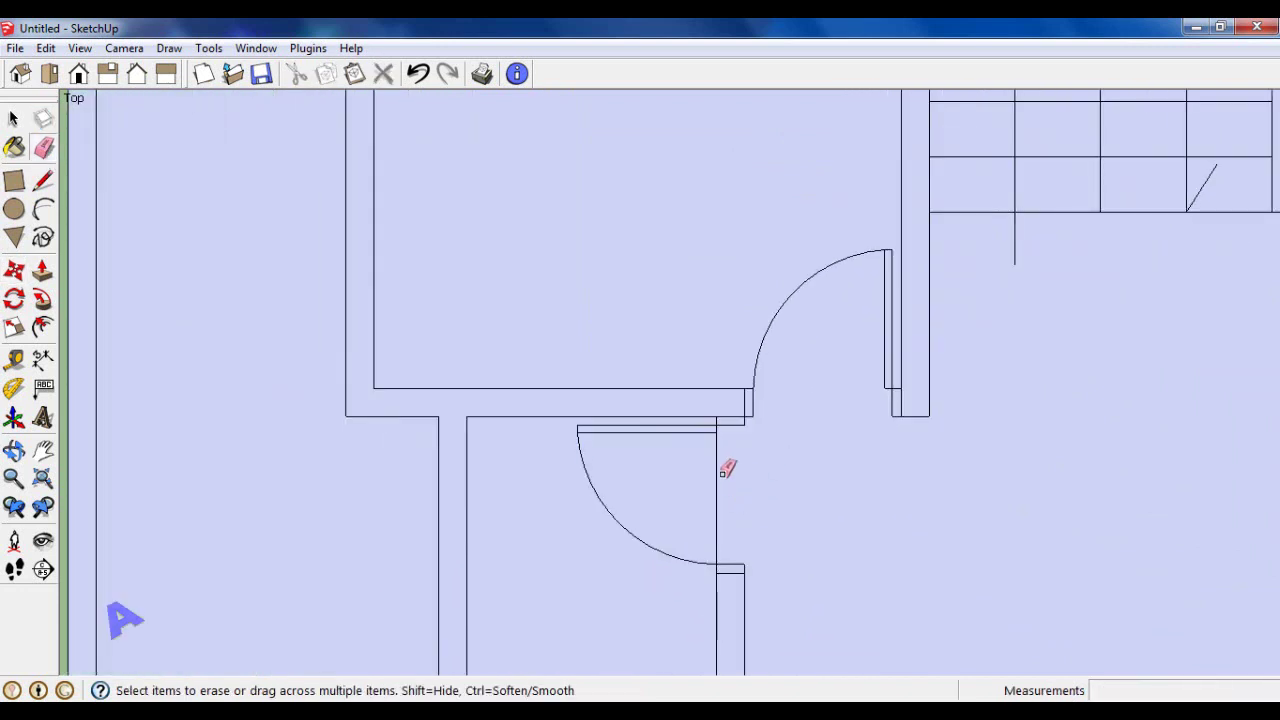
Box-select the spare door sitting above the floor plan and delete it.
scroll(735, 420, down, 3)
scroll(745, 400, down, 2)
scroll(880, 371, up, 1)
scroll(820, 177, up, 1)
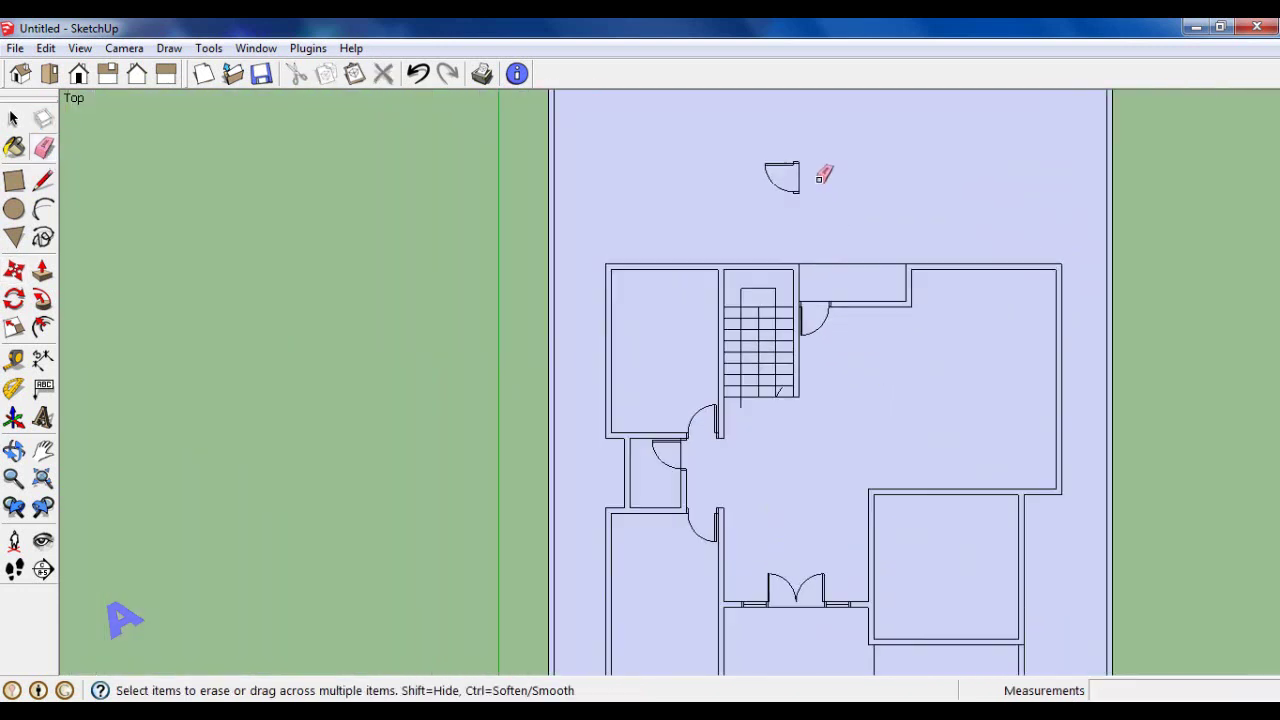
scroll(823, 176, up, 2)
click(14, 119)
scroll(951, 473, down, 1)
scroll(930, 430, down, 1)
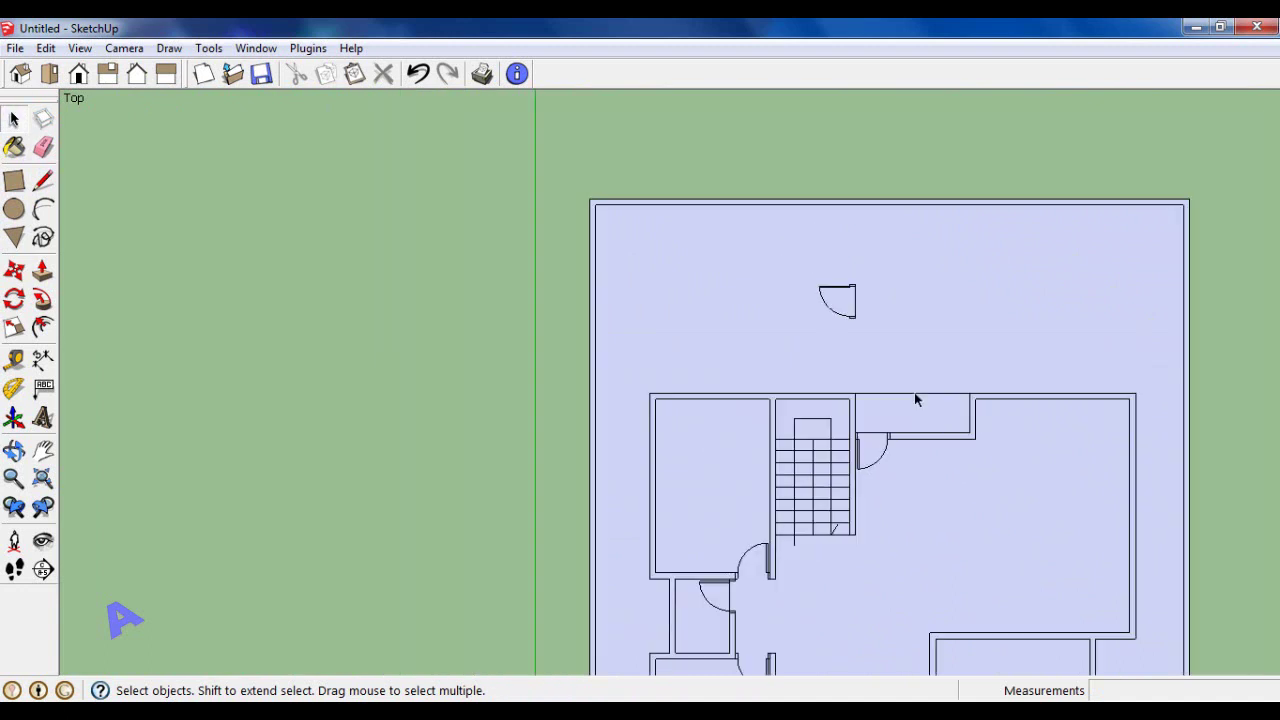
scroll(912, 395, down, 1)
scroll(892, 353, up, 1)
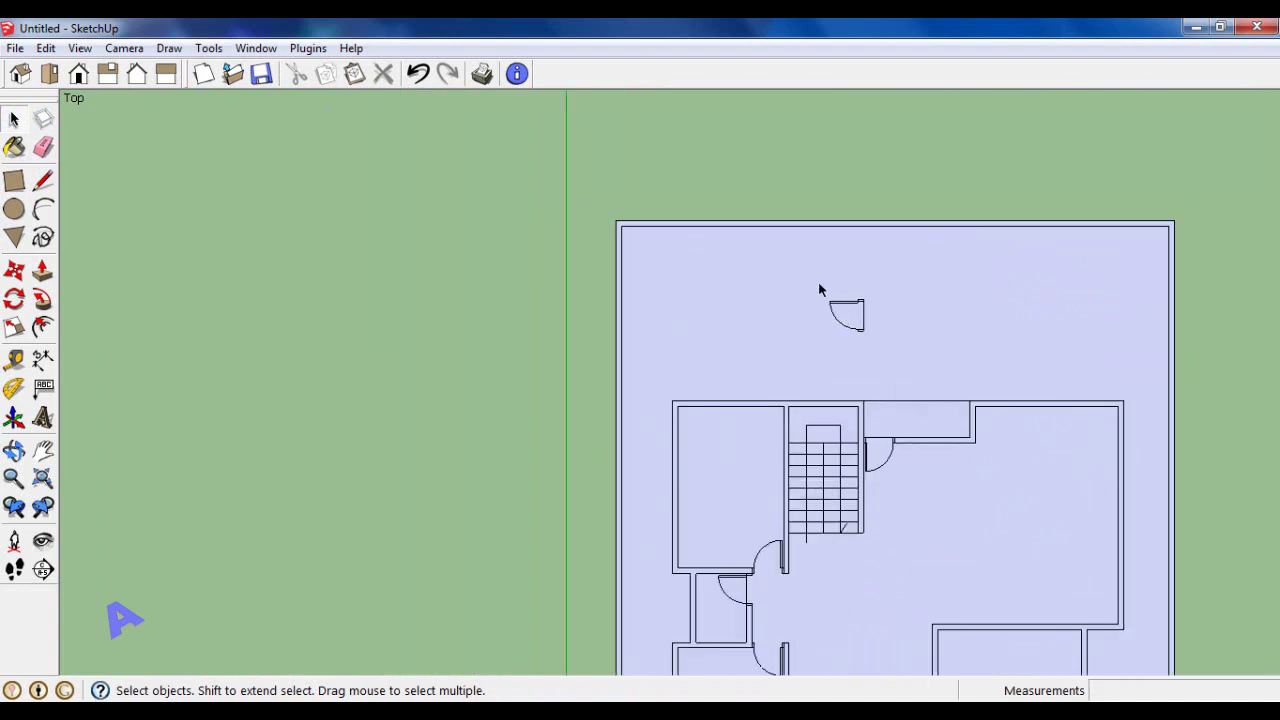
drag(821, 286, 897, 354)
key(Delete)
scroll(890, 340, down, 1)
scroll(874, 433, up, 1)
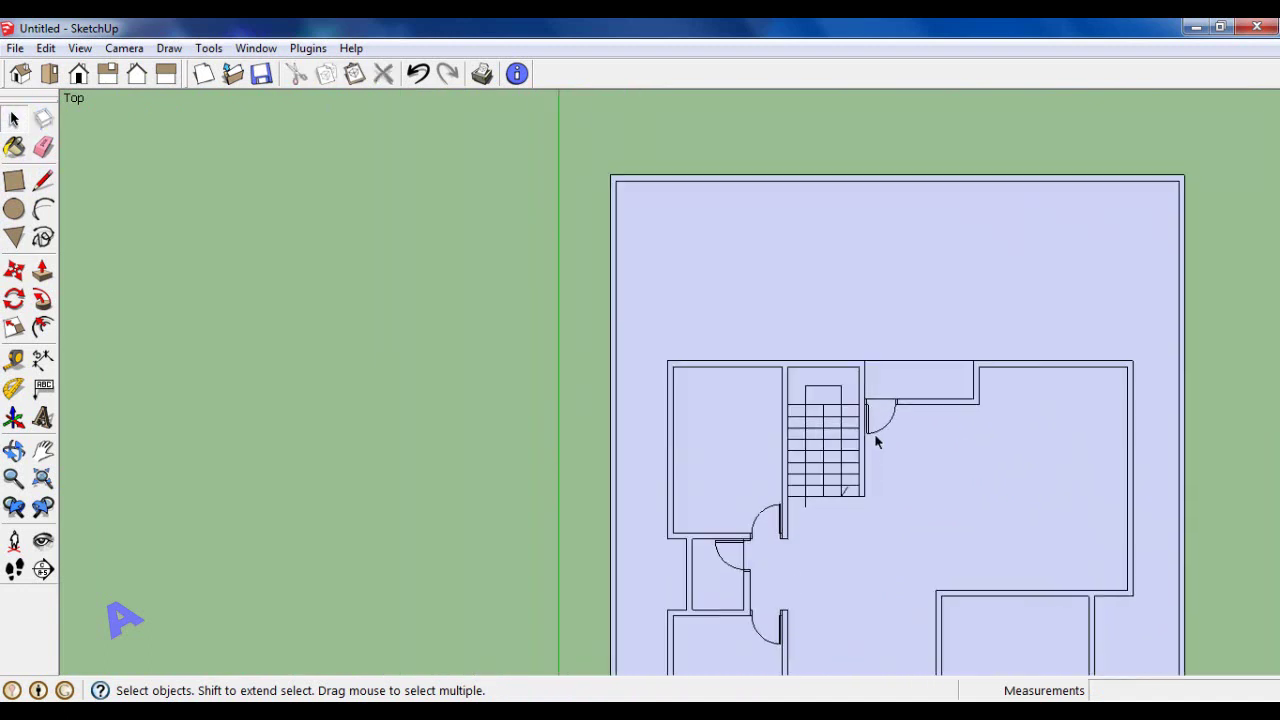
scroll(871, 420, up, 2)
scroll(838, 355, up, 1)
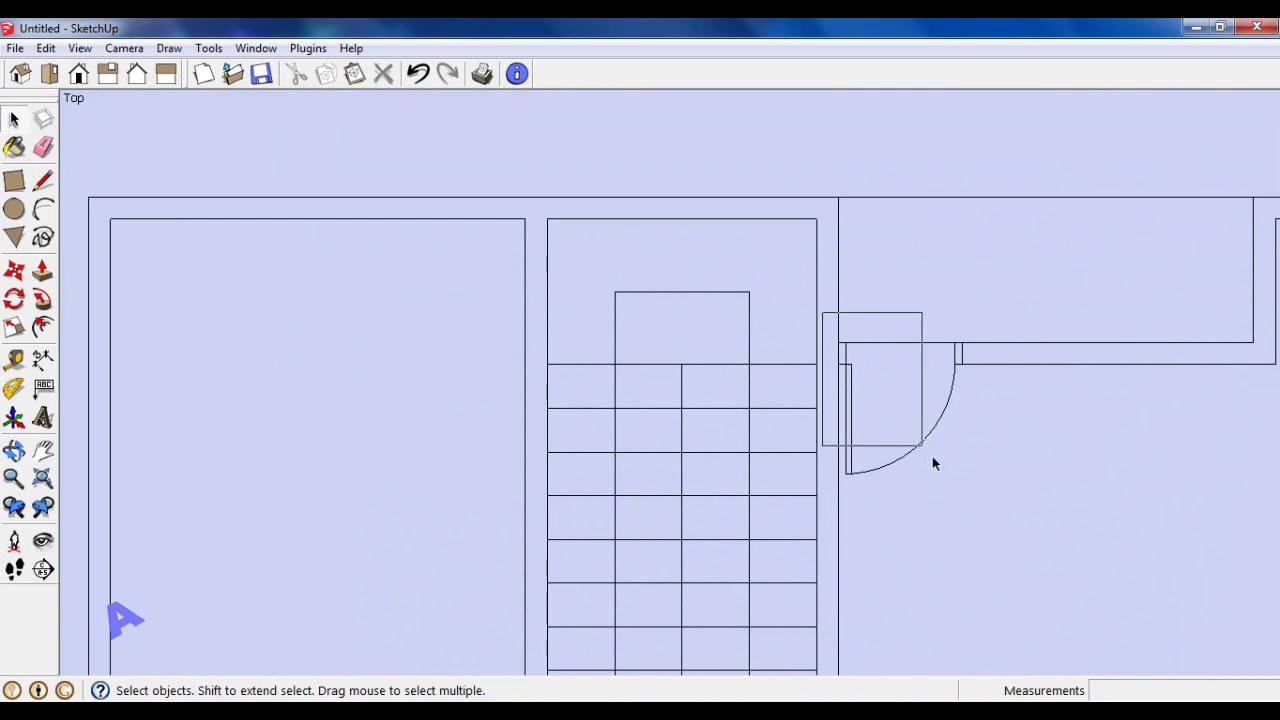
Copy the door beside the stairs into the top wall of the right-hand bedroom.
drag(983, 502, 983, 500)
click(14, 270)
scroll(891, 360, up, 1)
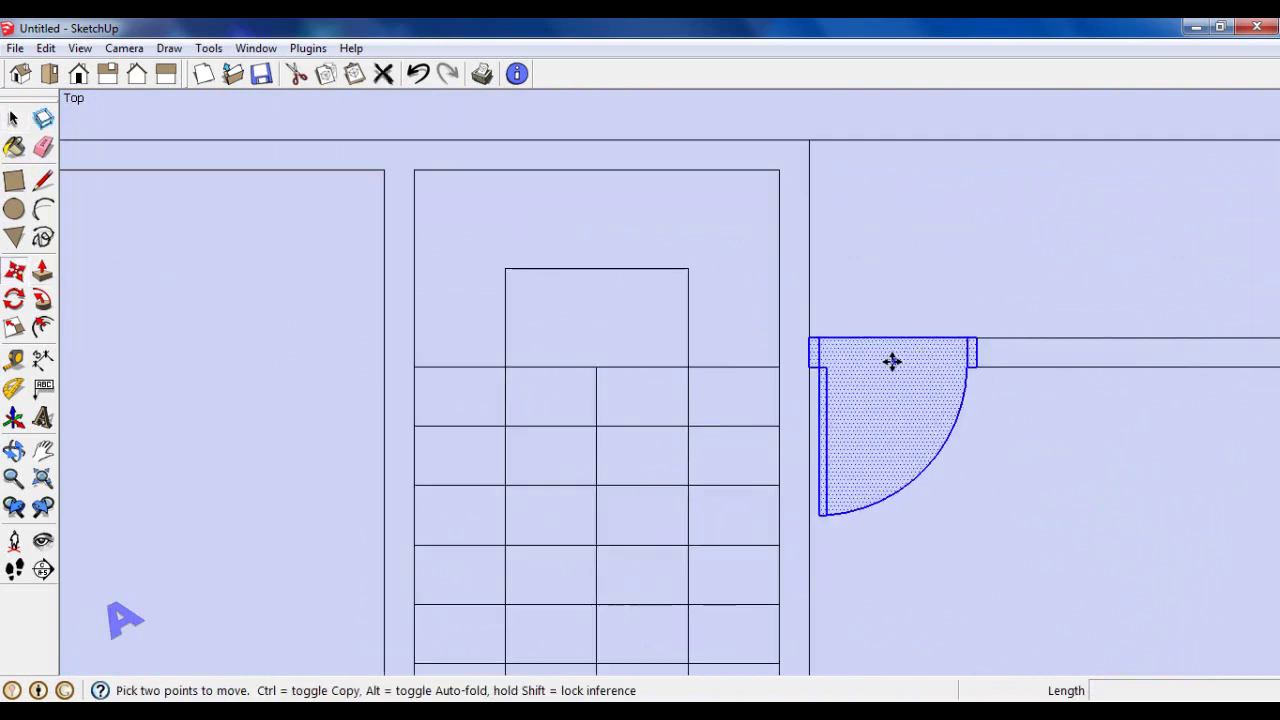
scroll(765, 373, up, 3)
click(758, 374)
key(ctrl)
scroll(934, 251, down, 2)
scroll(928, 251, down, 2)
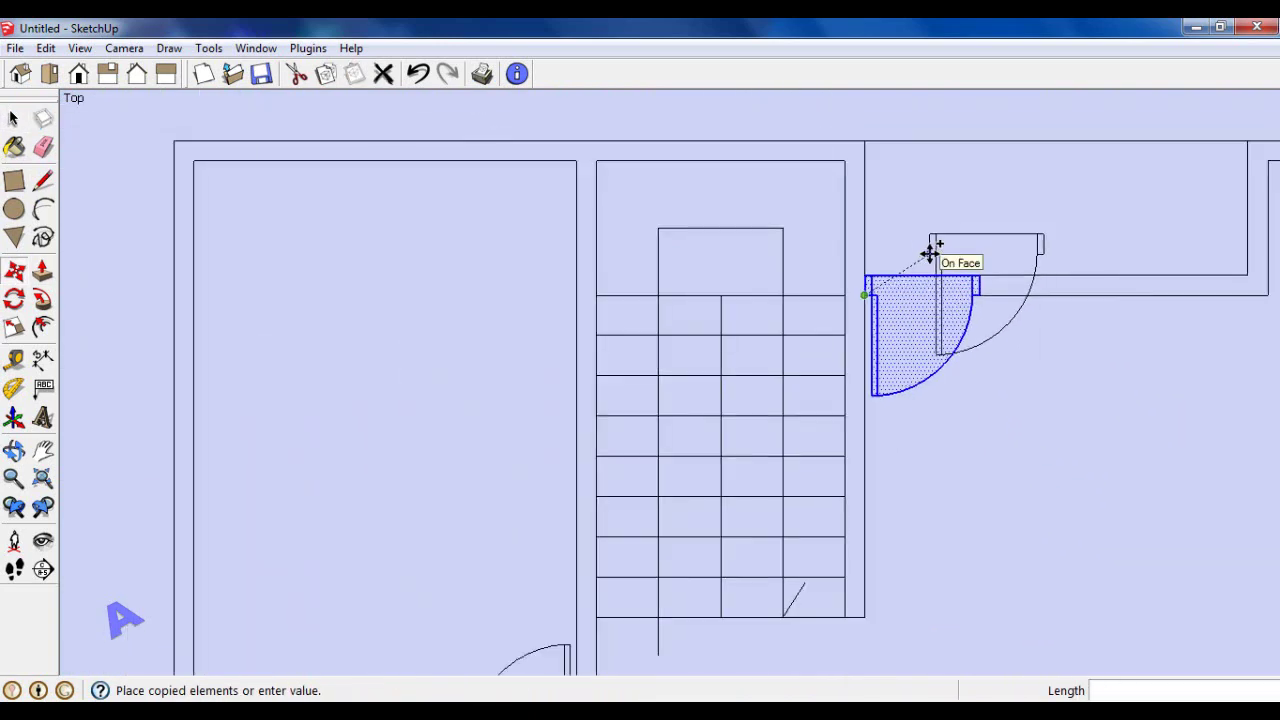
scroll(940, 263, down, 2)
scroll(1052, 350, down, 1)
scroll(1008, 518, up, 2)
scroll(1006, 517, up, 1)
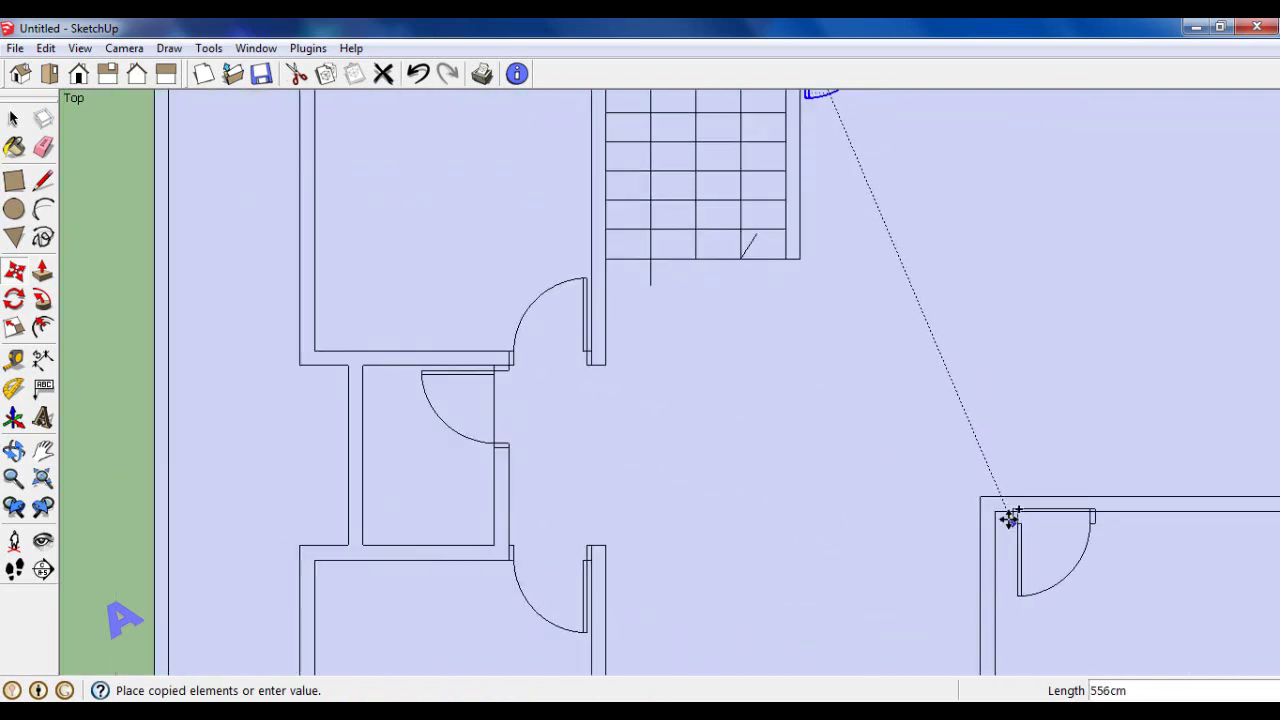
click(997, 506)
click(14, 118)
click(813, 351)
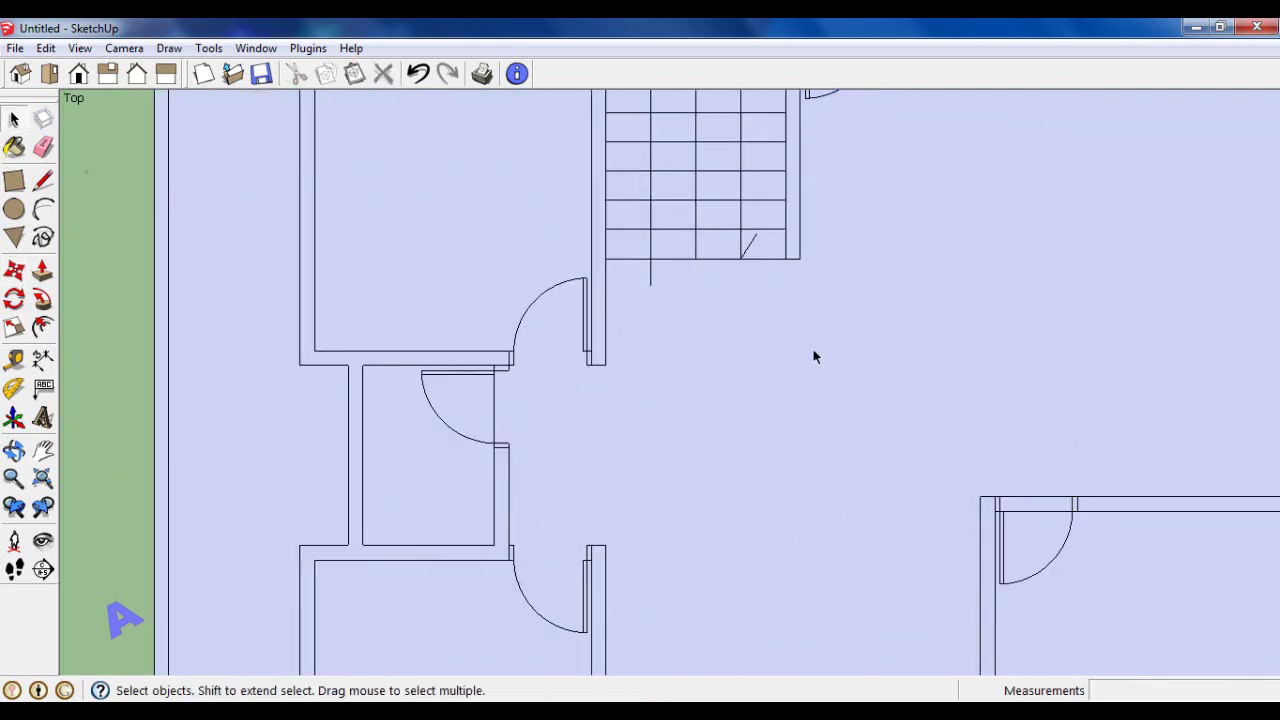
scroll(1020, 450, down, 1)
click(43, 147)
scroll(1031, 448, up, 1)
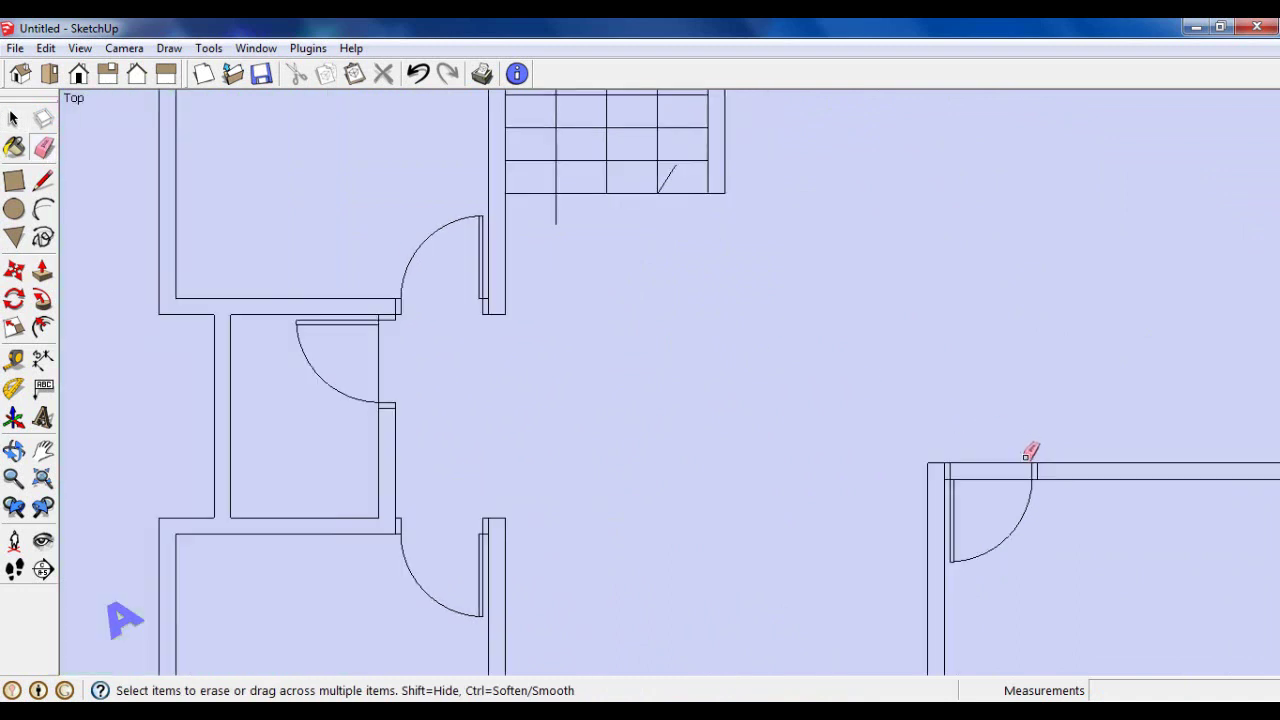
scroll(995, 462, up, 1)
scroll(994, 400, down, 2)
scroll(994, 329, down, 2)
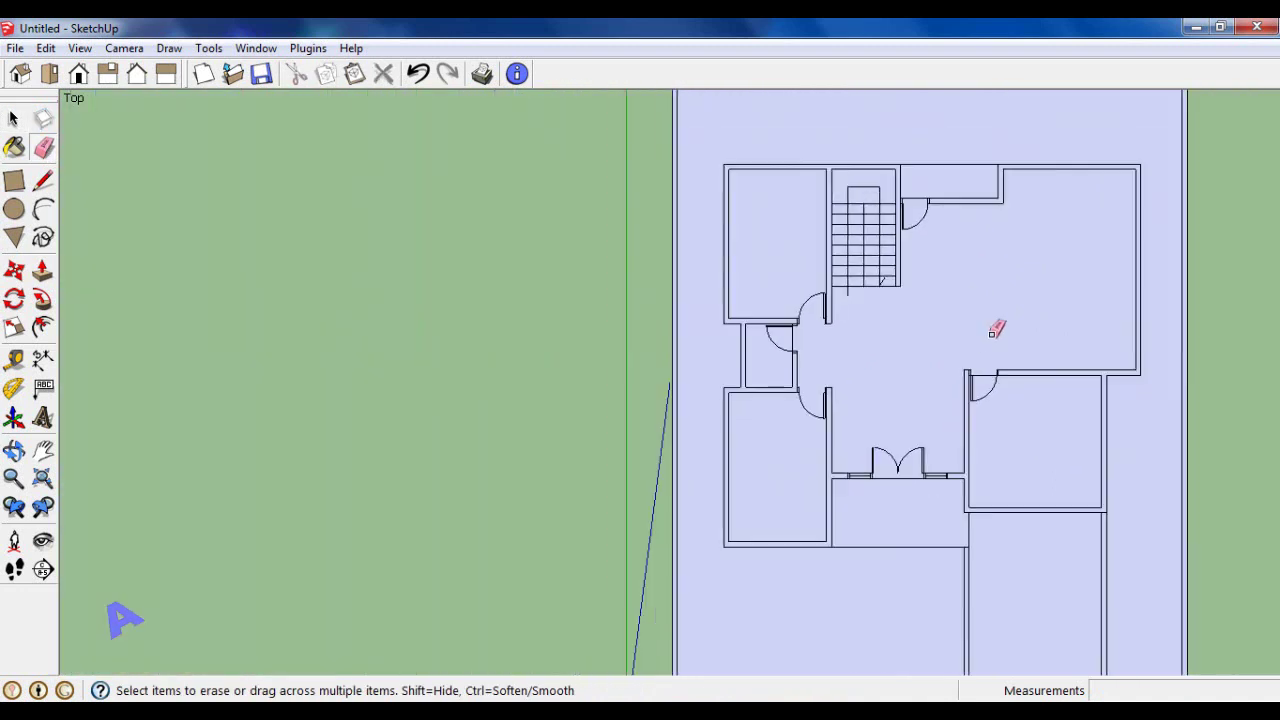
scroll(1037, 423, down, 1)
scroll(835, 385, up, 3)
Add guides 20cm in from the hall wall and from the right-hand wall.
click(14, 358)
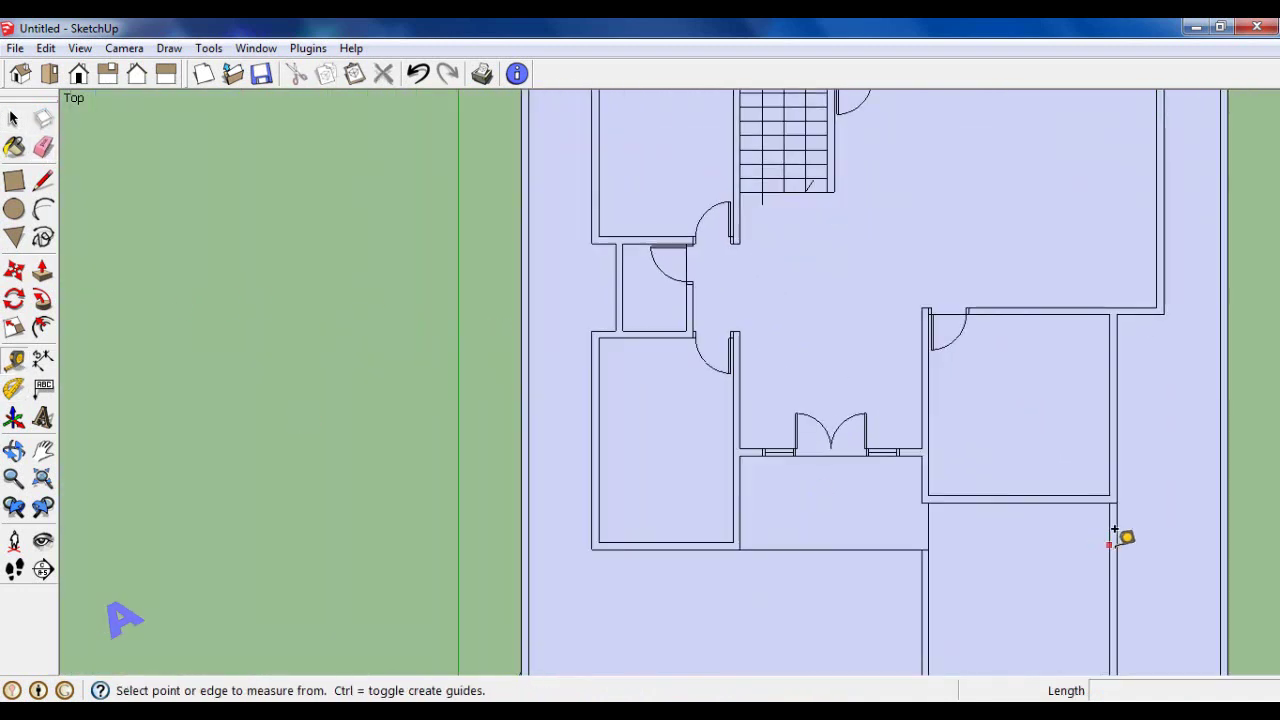
scroll(1040, 500, up, 2)
scroll(900, 455, up, 1)
click(860, 462)
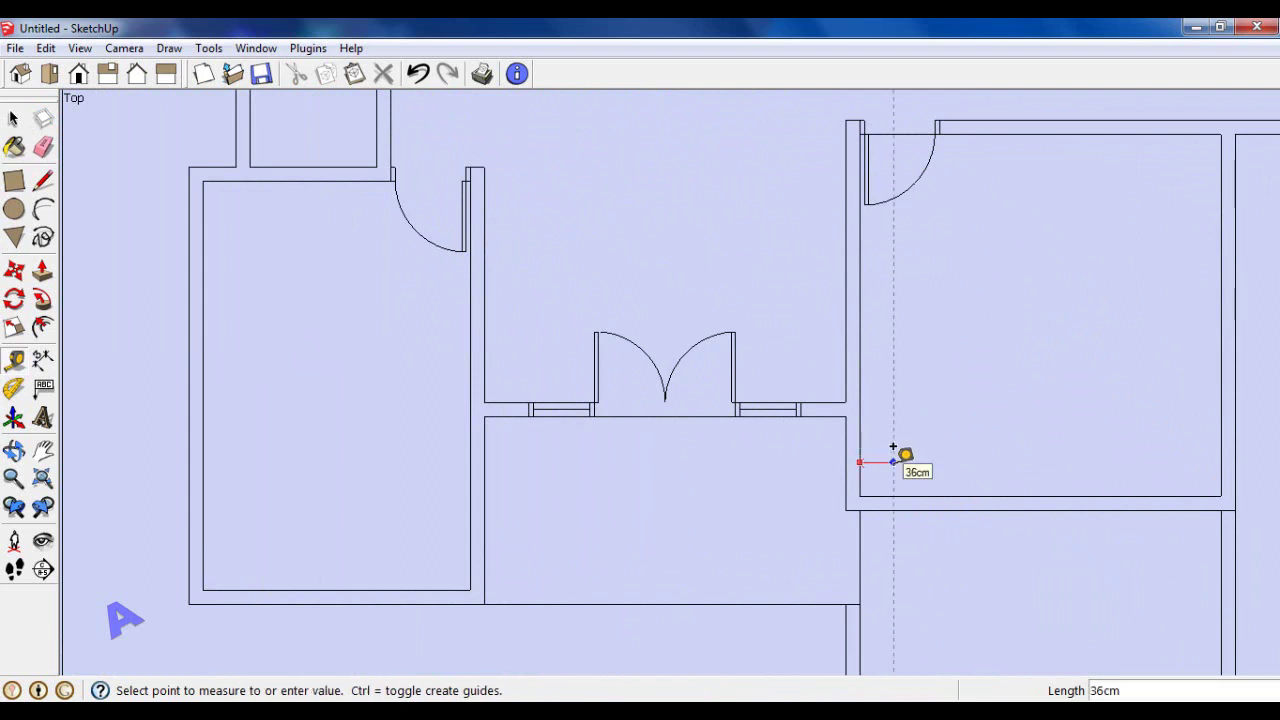
text(0)
key(Return)
scroll(1215, 460, up, 1)
click(1226, 463)
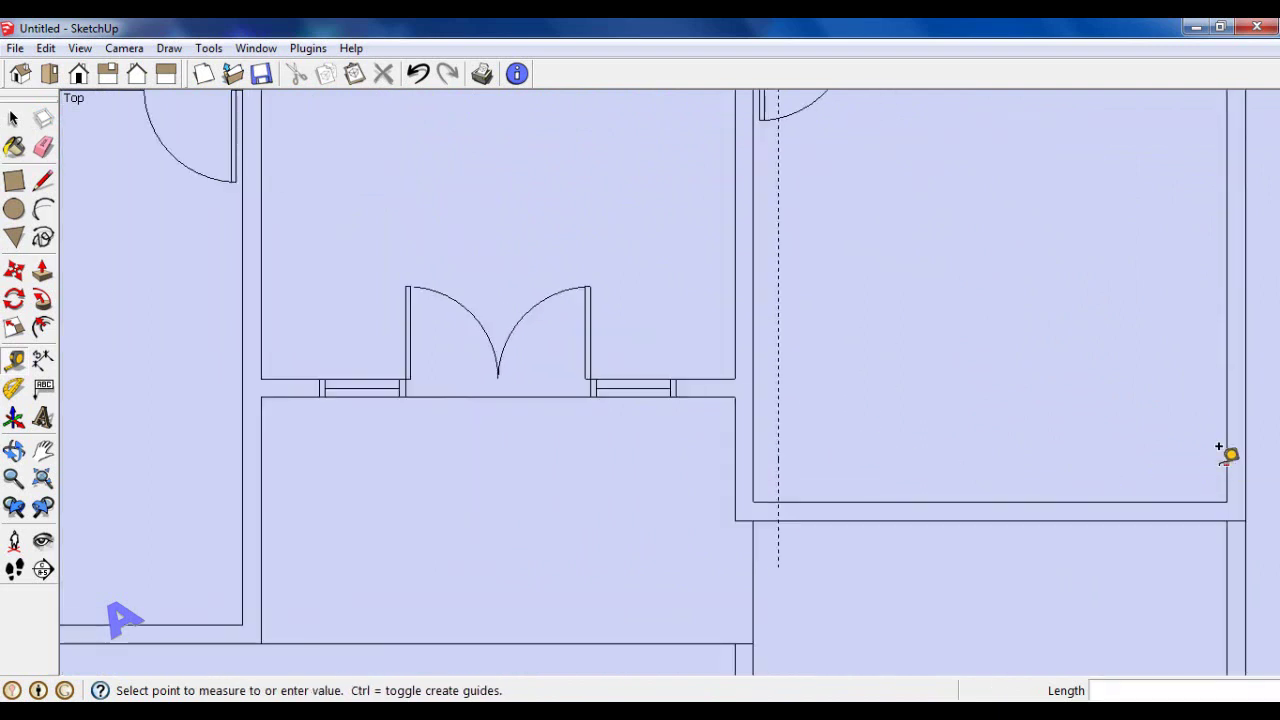
text(20)
key(Return)
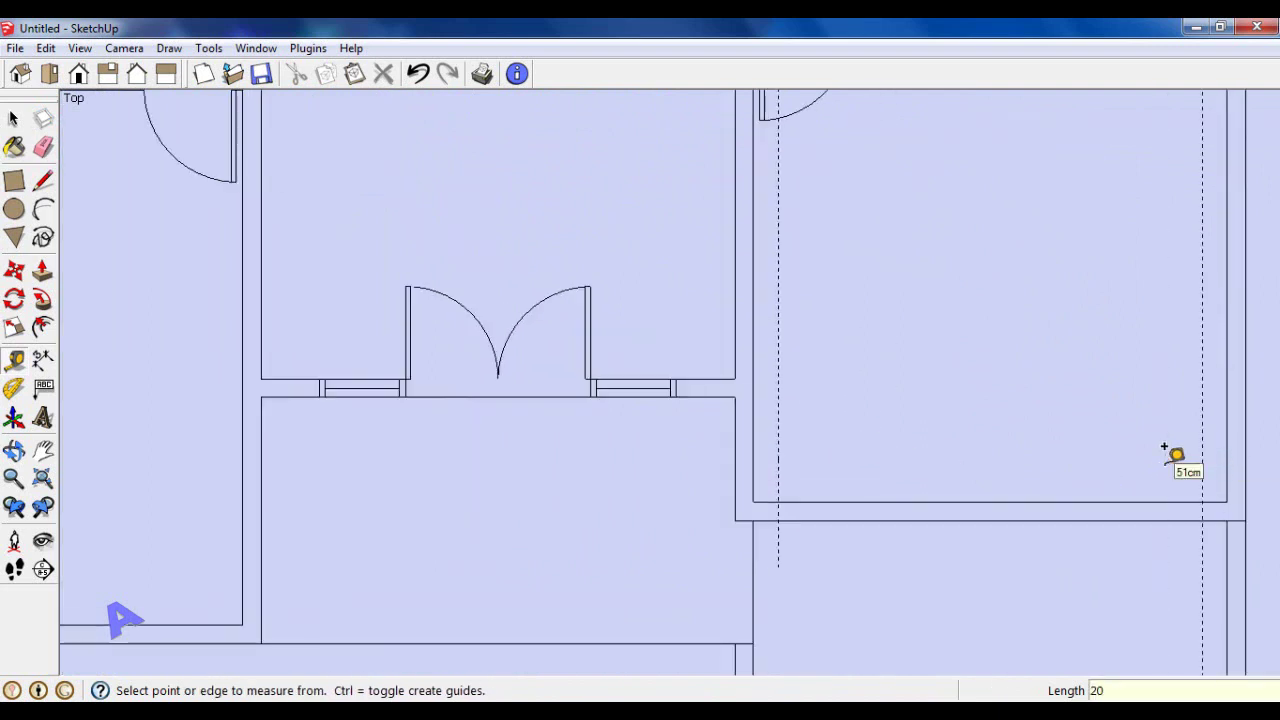
Copy the small wall piece beside the window onto the new guide line.
click(13, 118)
scroll(648, 375, up, 2)
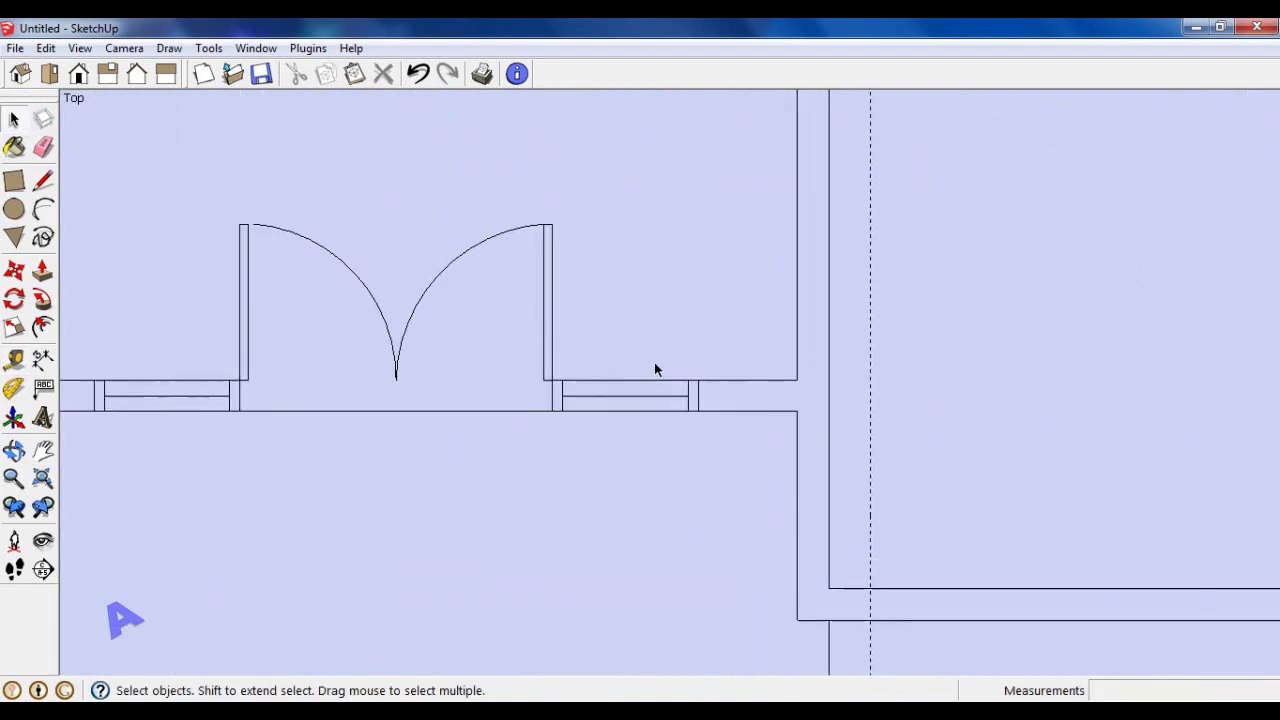
drag(726, 427, 758, 460)
key(m)
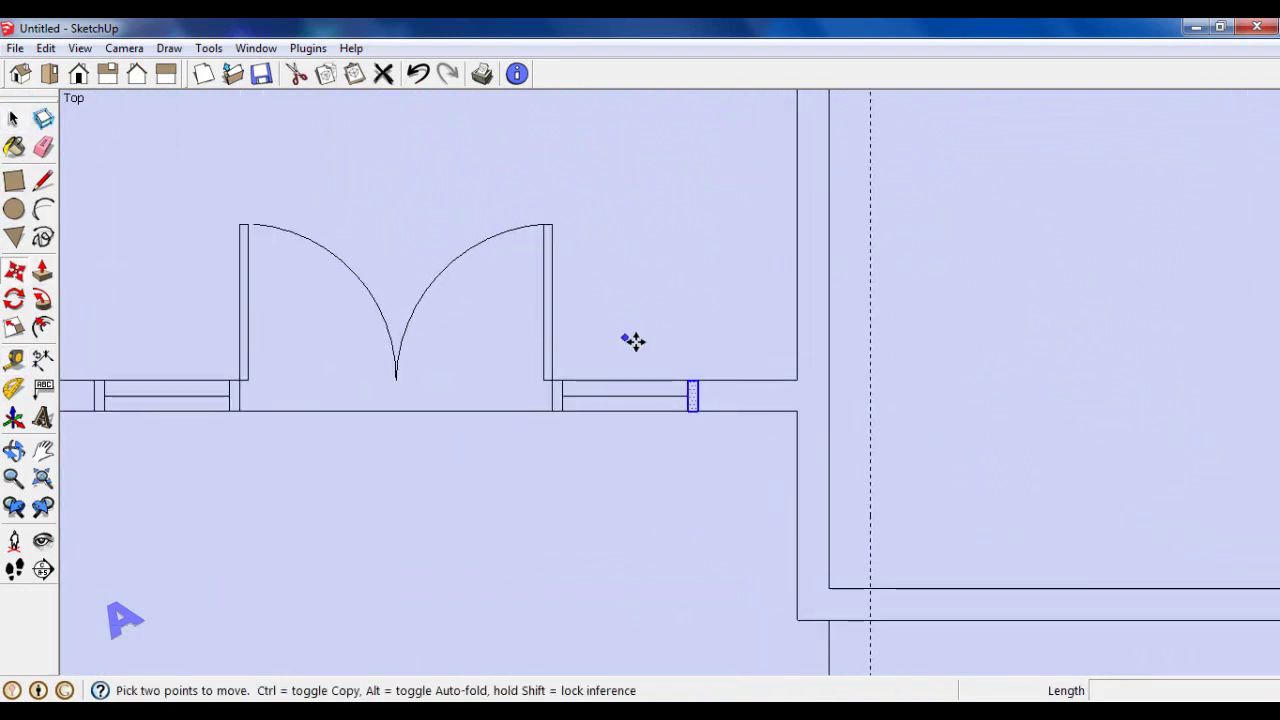
click(697, 380)
key(ctrl)
scroll(480, 371, down, 2)
scroll(1023, 509, down, 1)
scroll(1143, 500, up, 1)
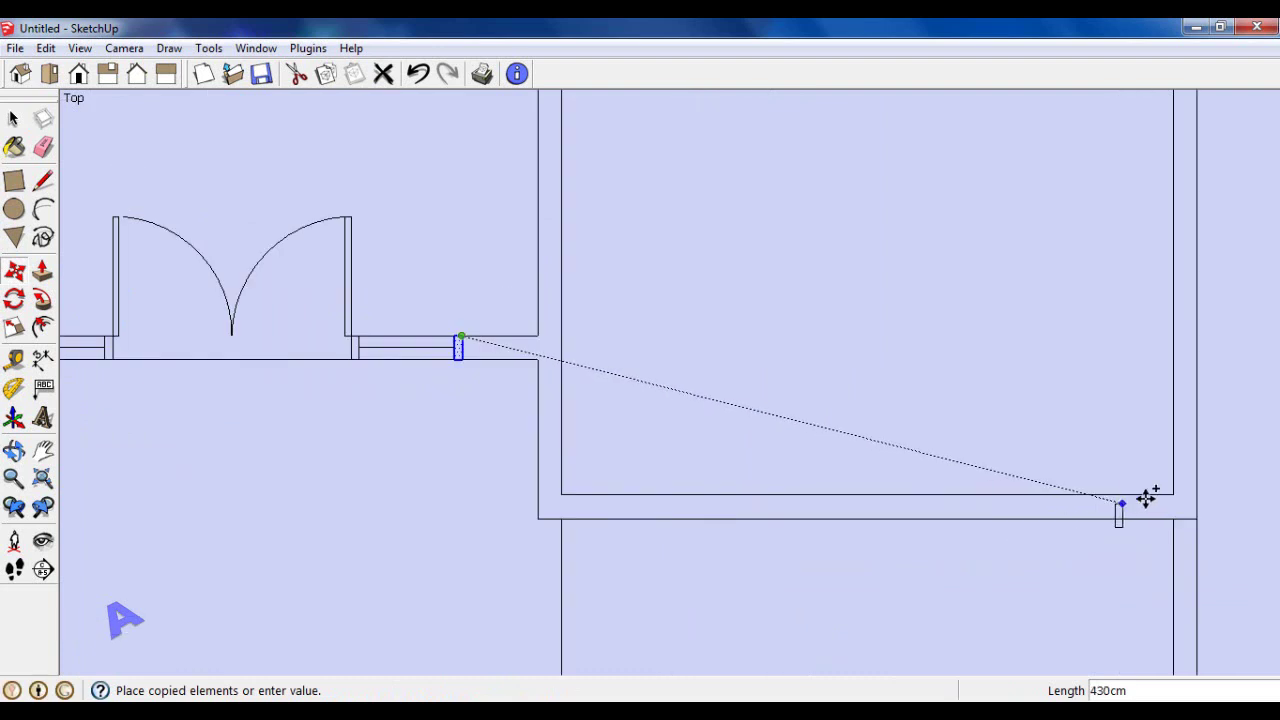
scroll(1100, 503, up, 1)
scroll(1110, 502, down, 1)
click(1128, 501)
scroll(1129, 503, up, 2)
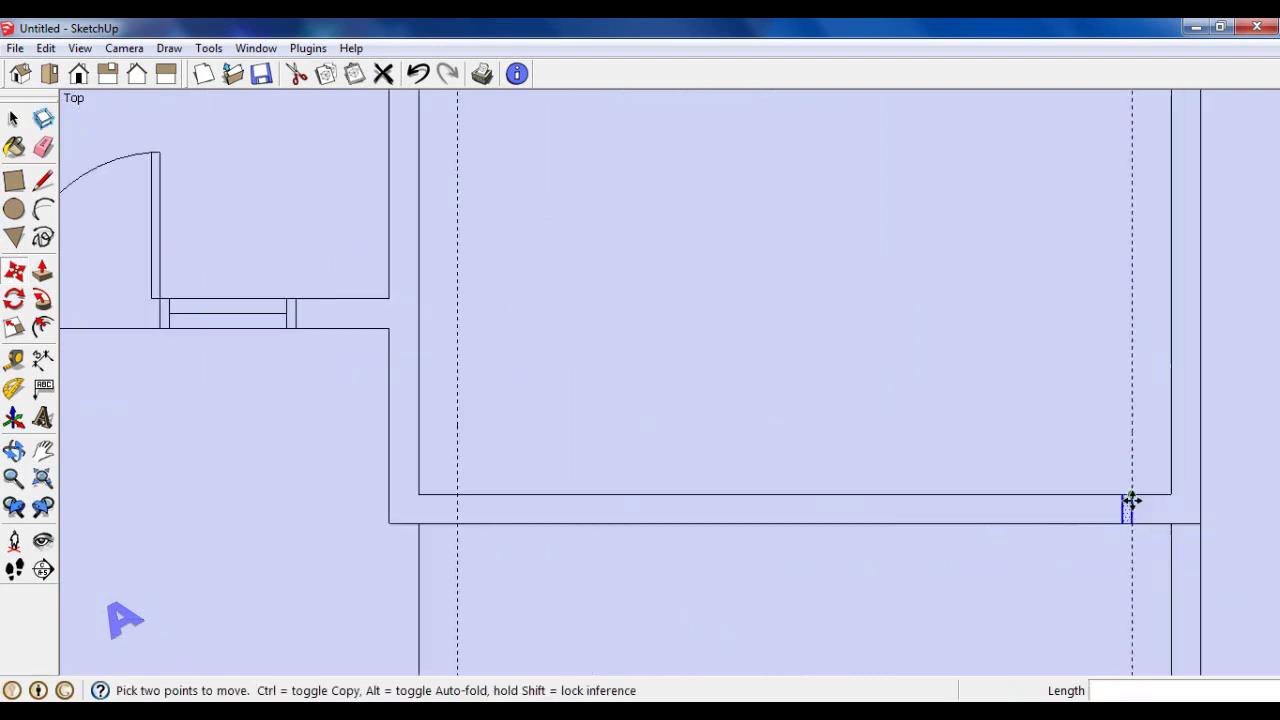
scroll(1125, 500, up, 1)
Place a second copy of the wall piece and zoom in on the lower-left room.
click(1120, 488)
scroll(1190, 491, down, 2)
scroll(1000, 492, up, 1)
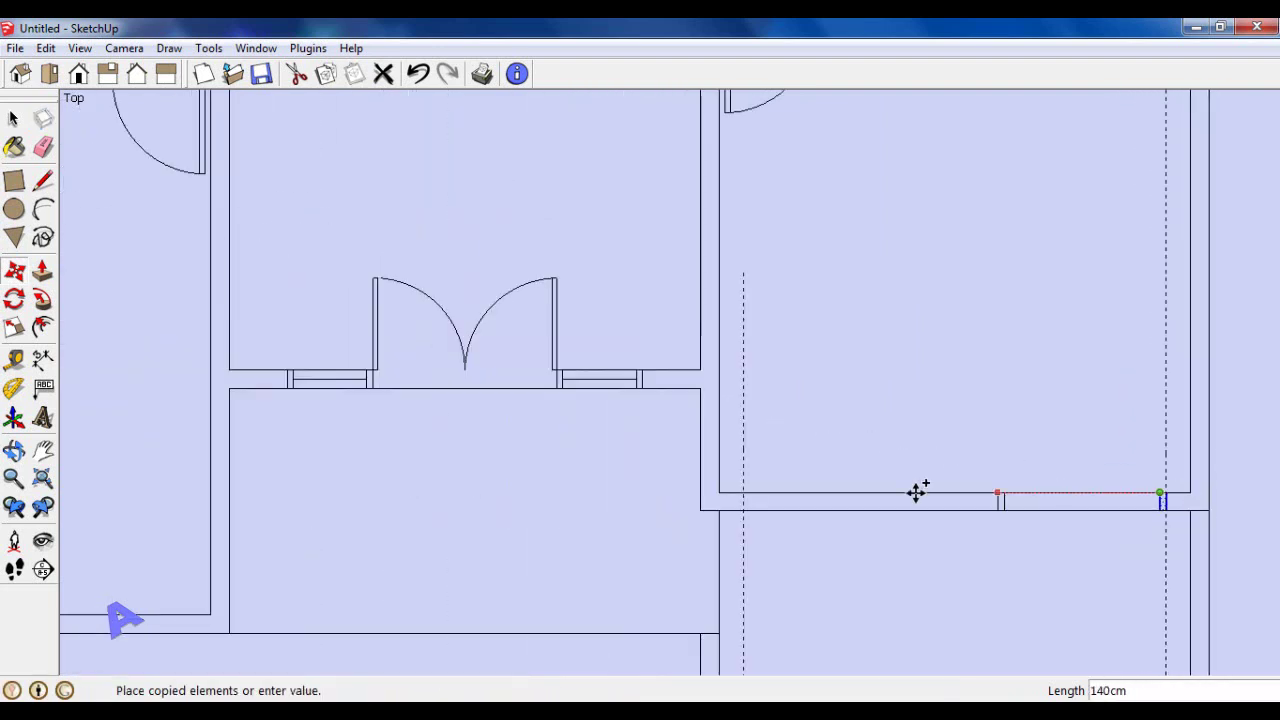
click(746, 492)
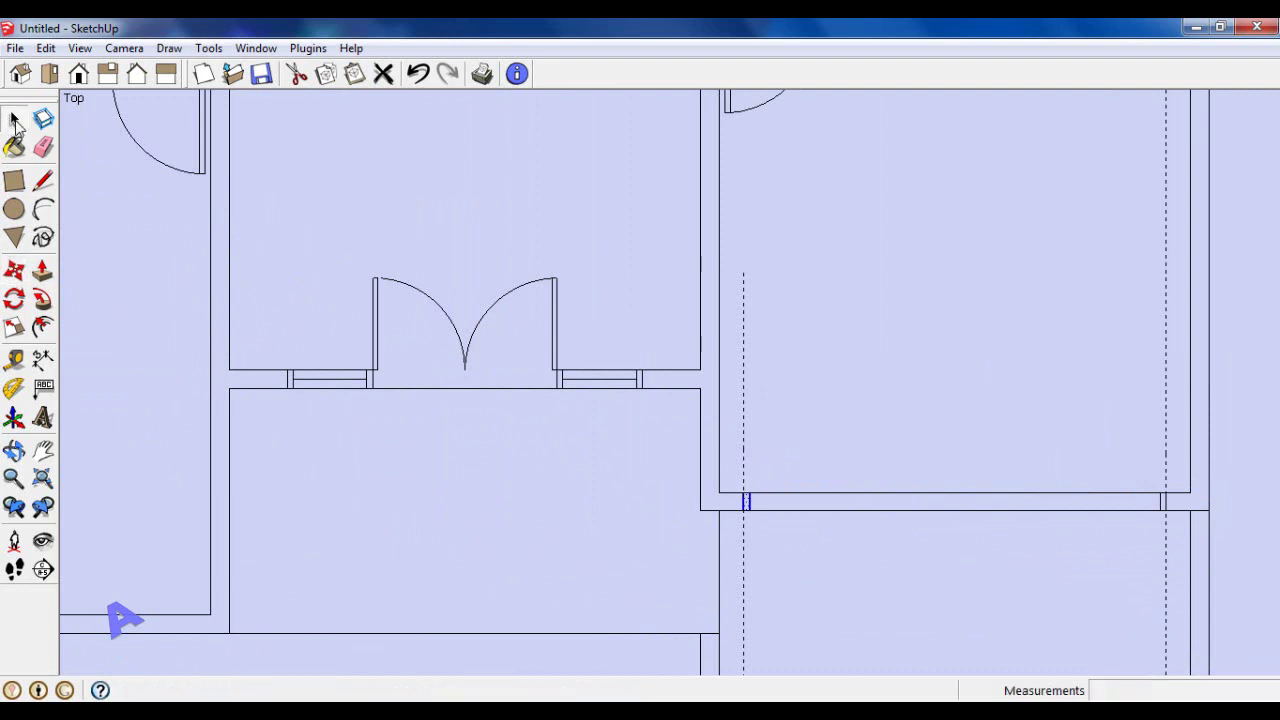
click(43, 147)
scroll(820, 484, down, 2)
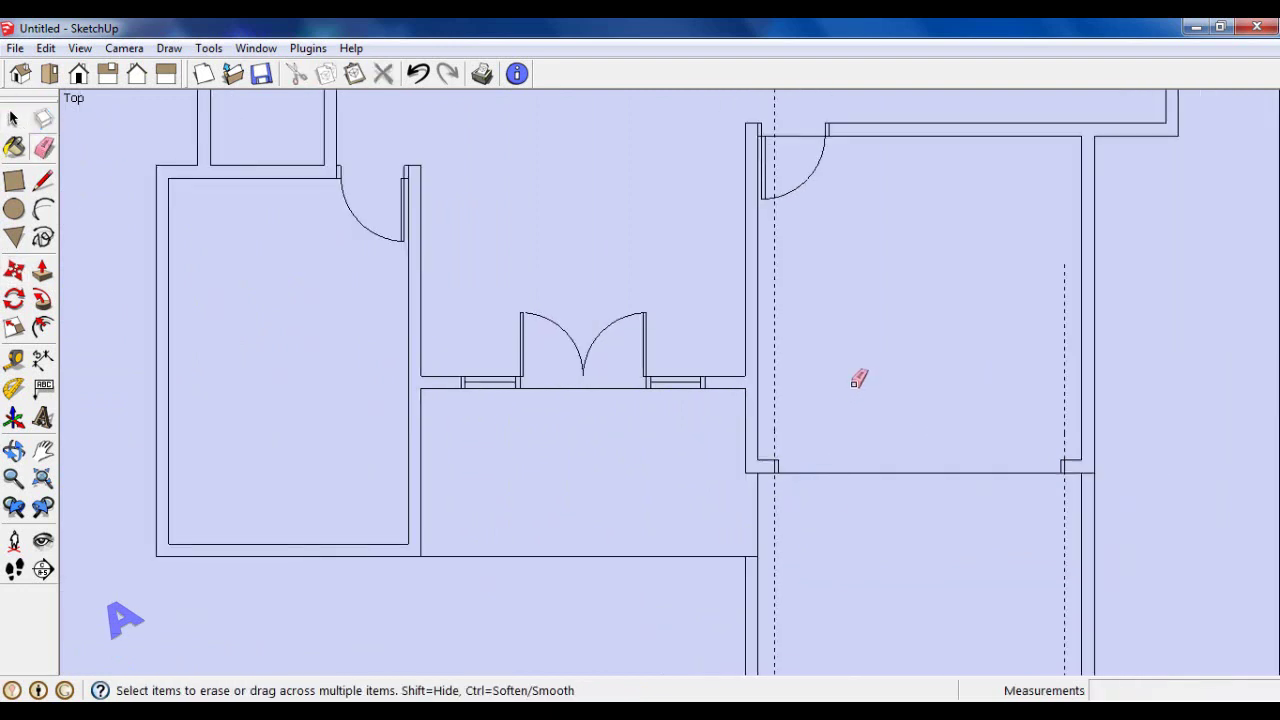
scroll(857, 374, down, 2)
scroll(937, 434, down, 2)
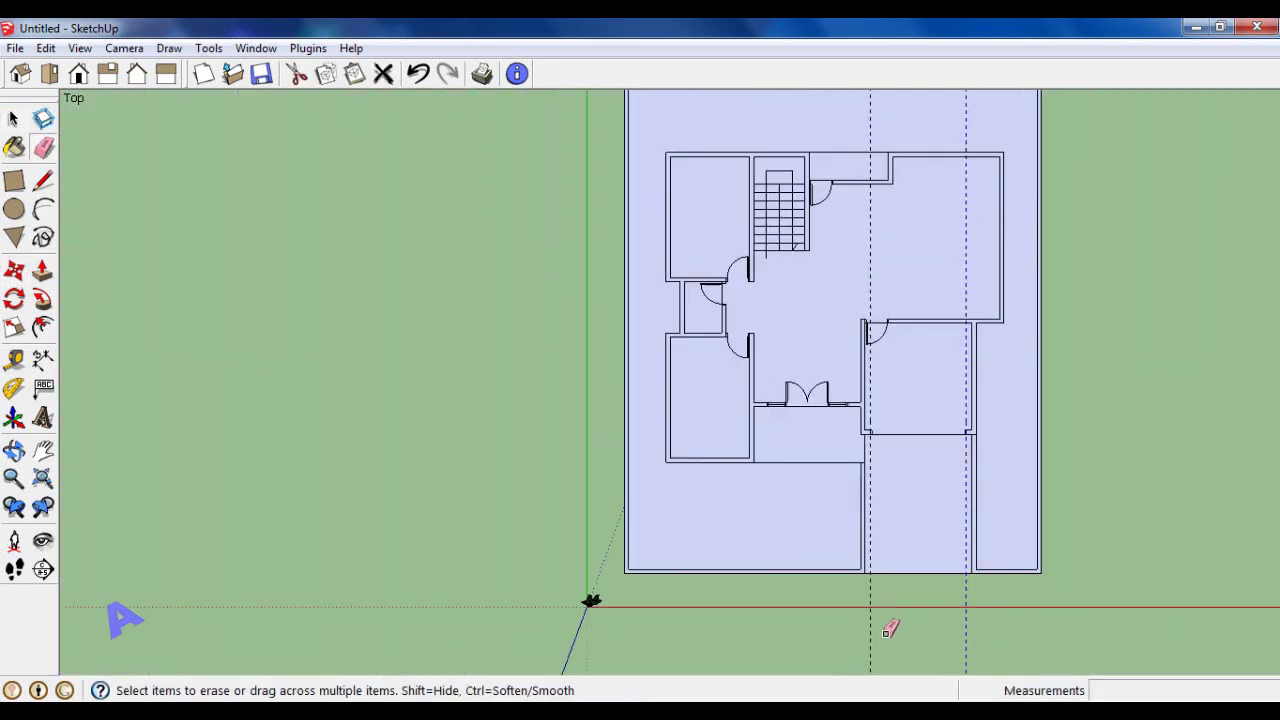
scroll(1000, 514, down, 1)
scroll(937, 437, up, 2)
scroll(1055, 553, down, 1)
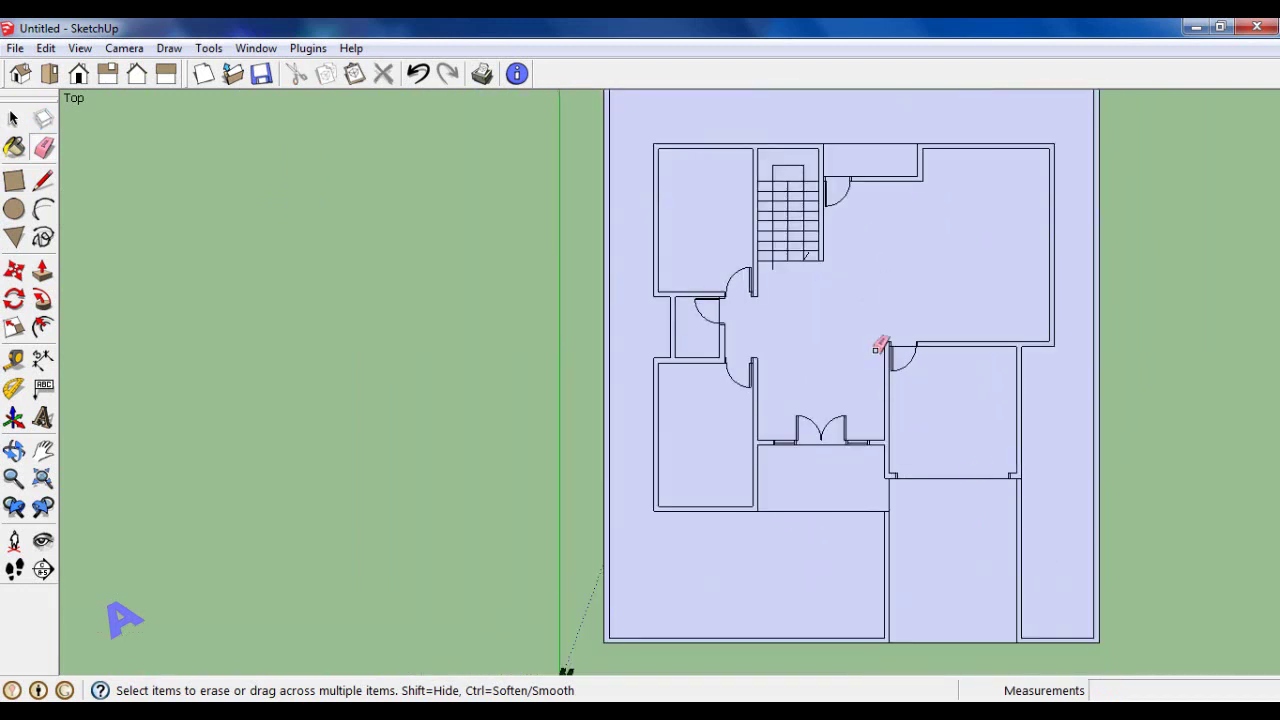
scroll(868, 320, down, 1)
scroll(840, 180, up, 1)
scroll(1063, 277, down, 1)
scroll(700, 530, up, 1)
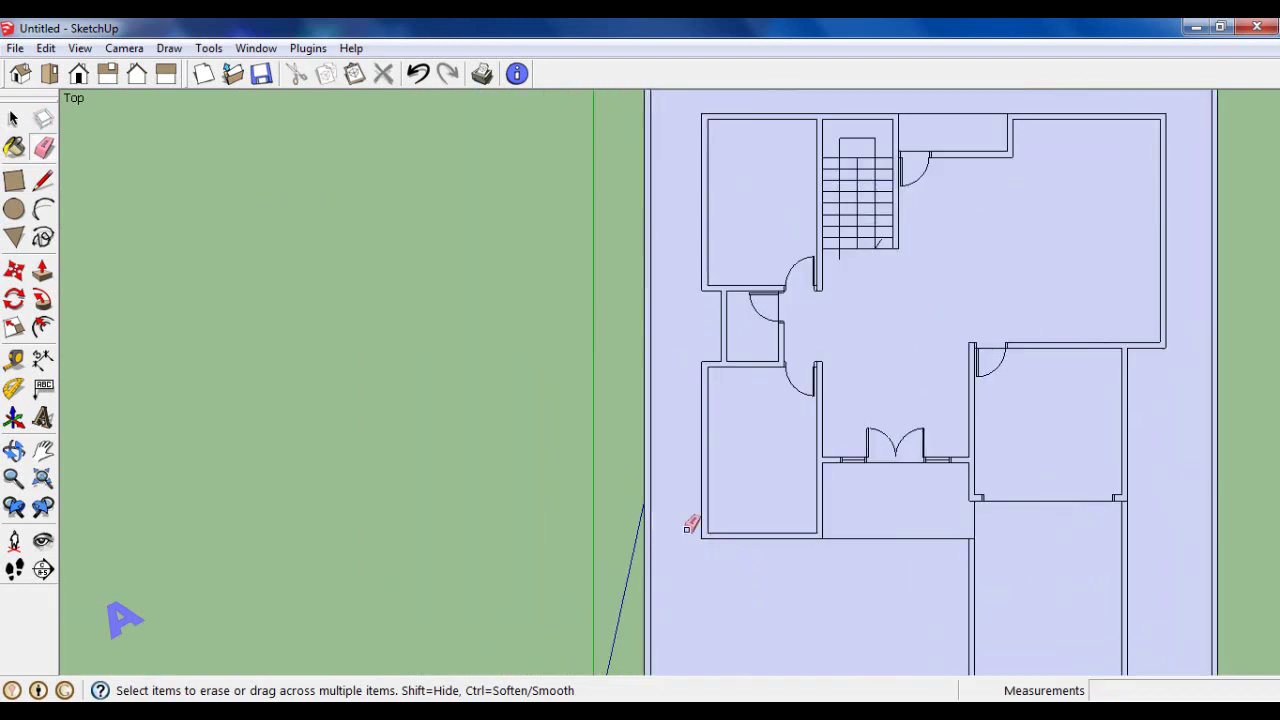
scroll(690, 525, up, 3)
Add guides 5 cm and 6 cm in from the lower-left room's left and bottom walls.
key(t)
scroll(768, 529, up, 2)
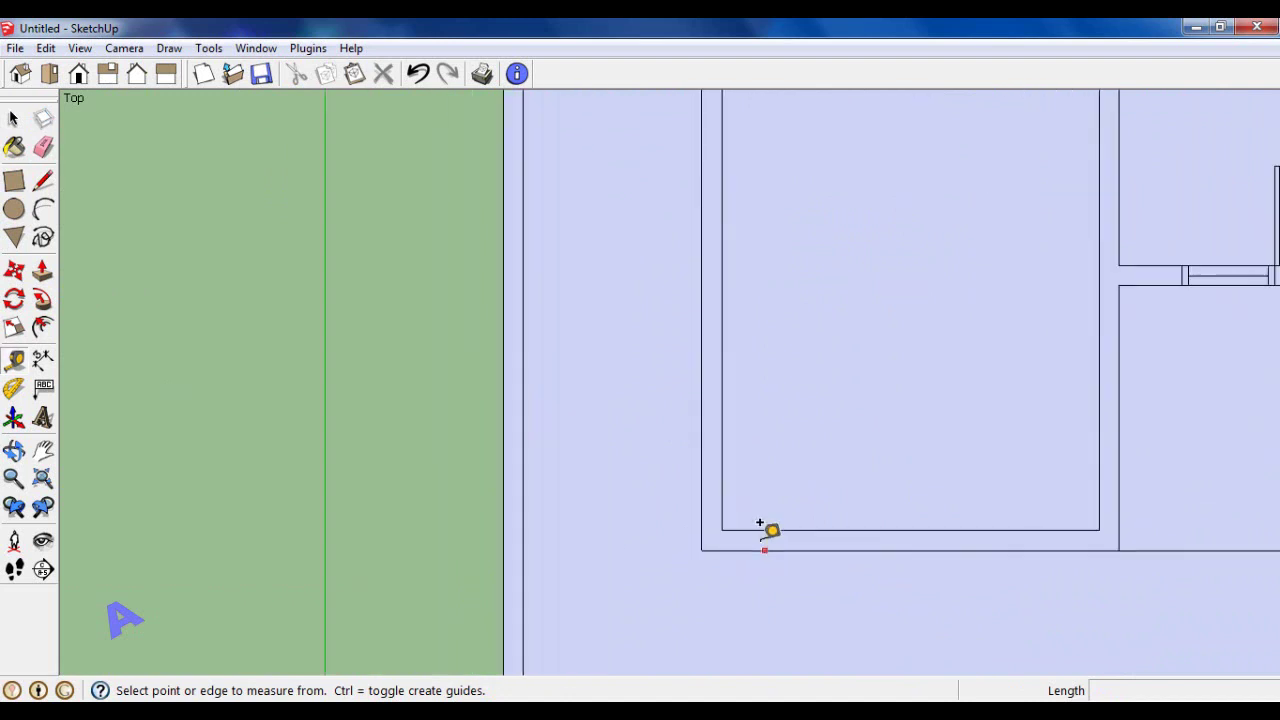
scroll(700, 457, up, 1)
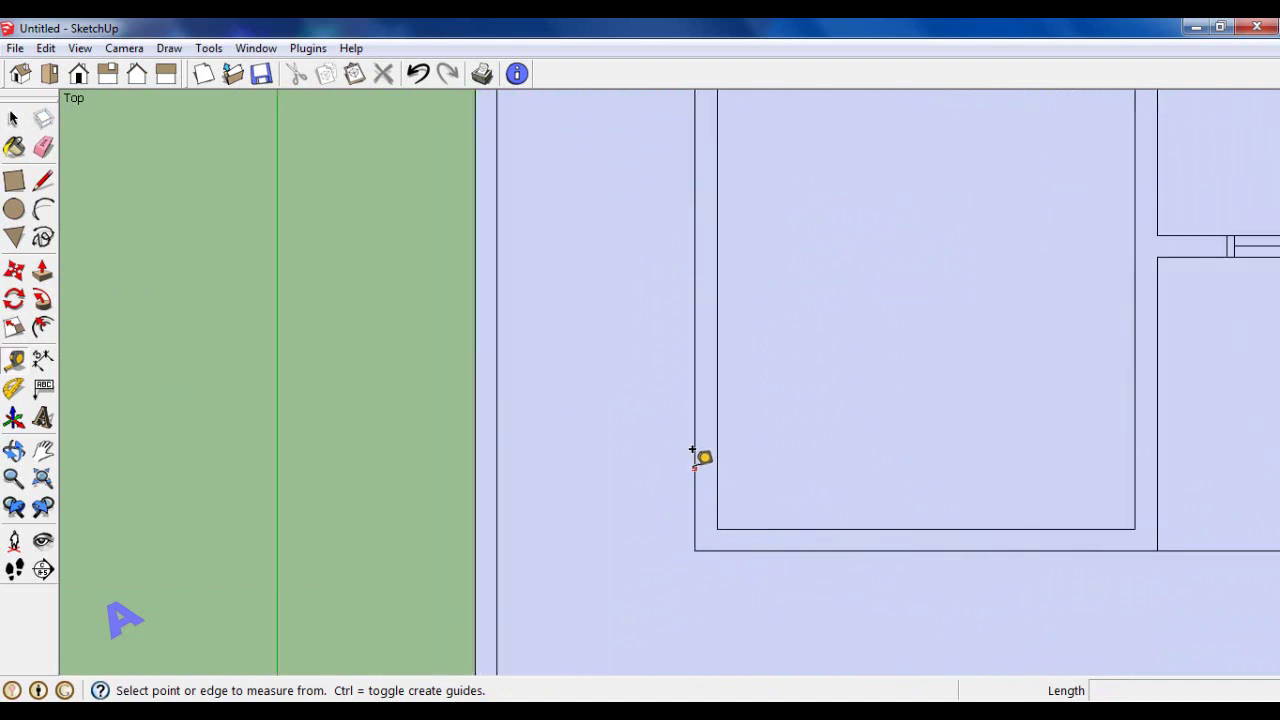
click(832, 452)
scroll(840, 500, up, 2)
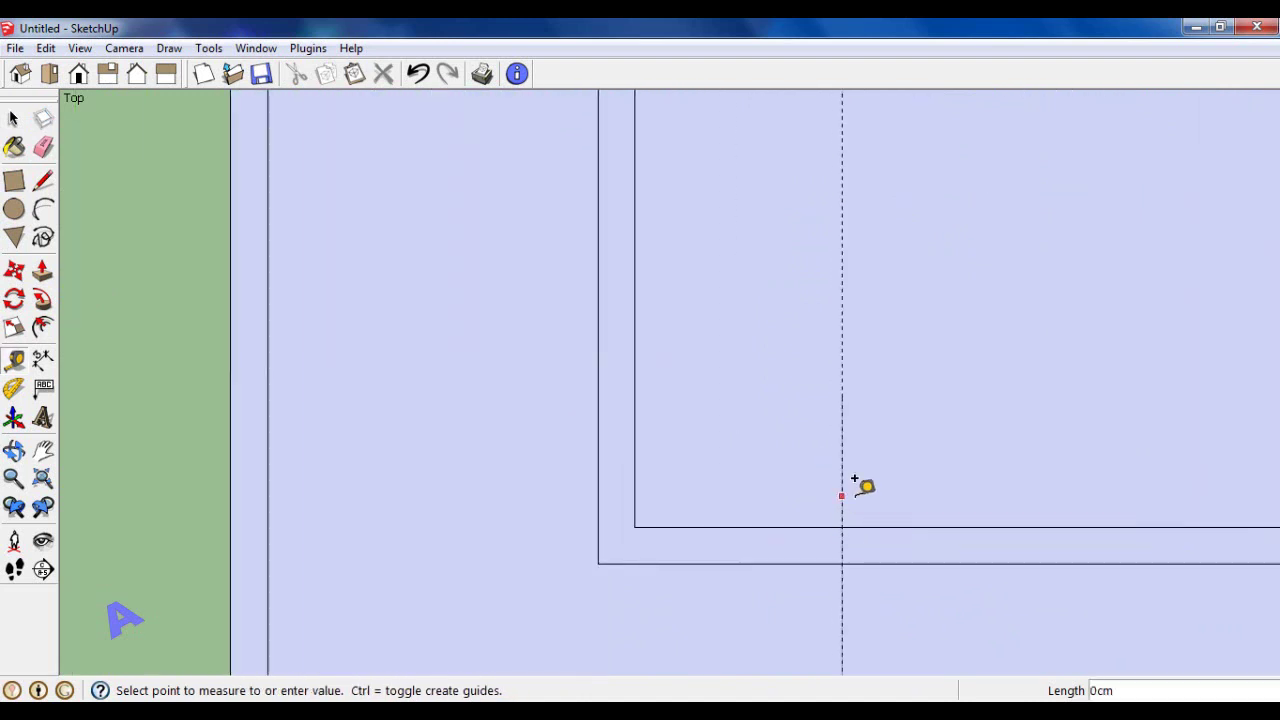
text(5)
key(Return)
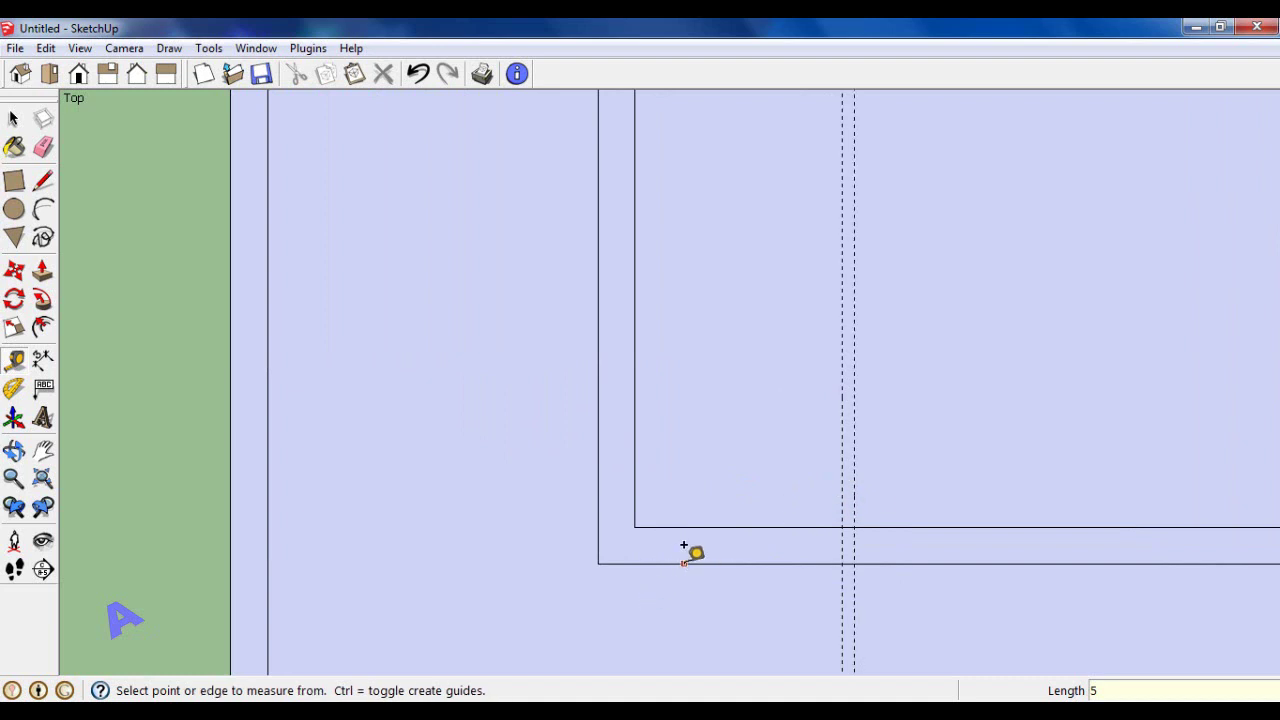
click(684, 563)
text(6)
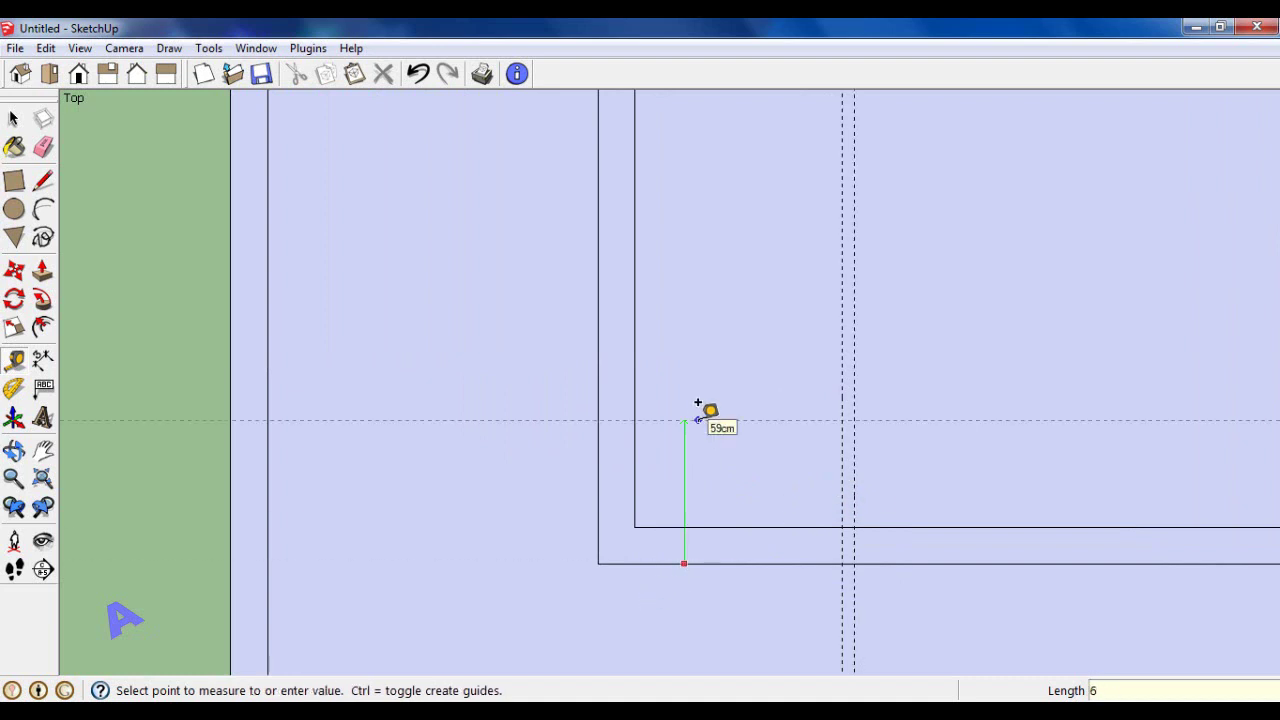
key(Return)
scroll(614, 423, up, 2)
scroll(625, 410, up, 1)
click(626, 404)
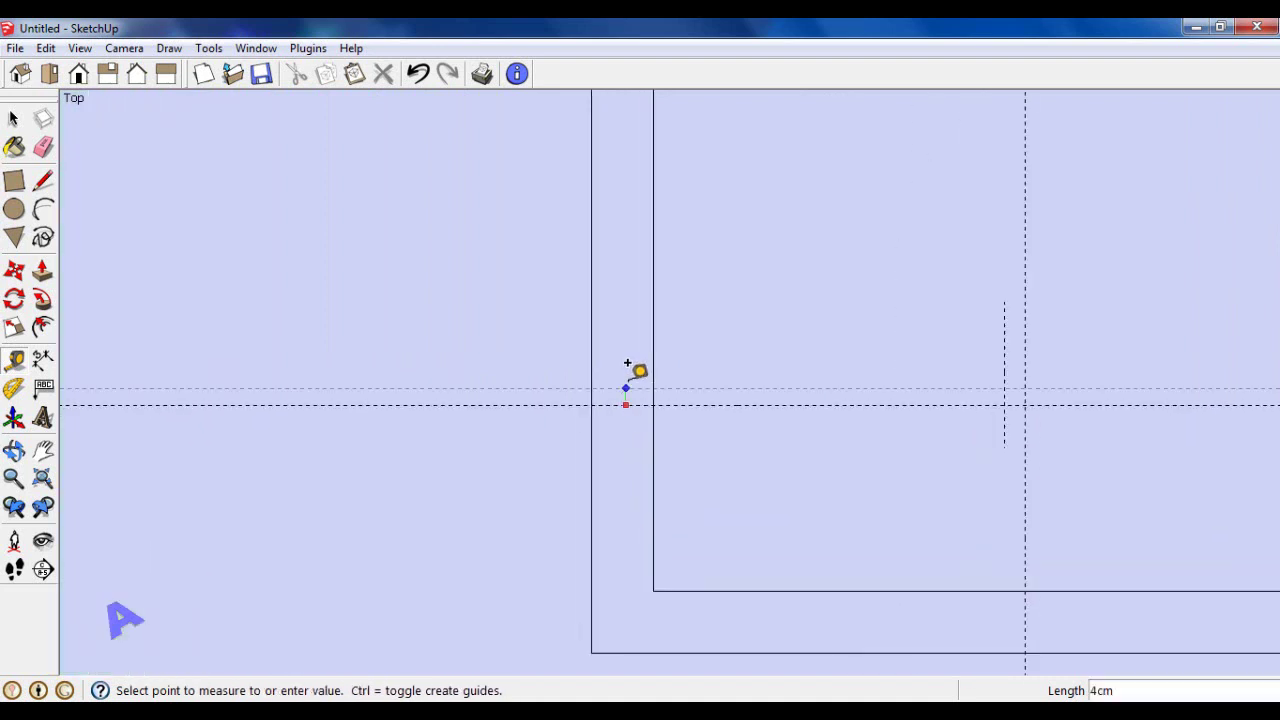
key(Return)
scroll(766, 371, down, 3)
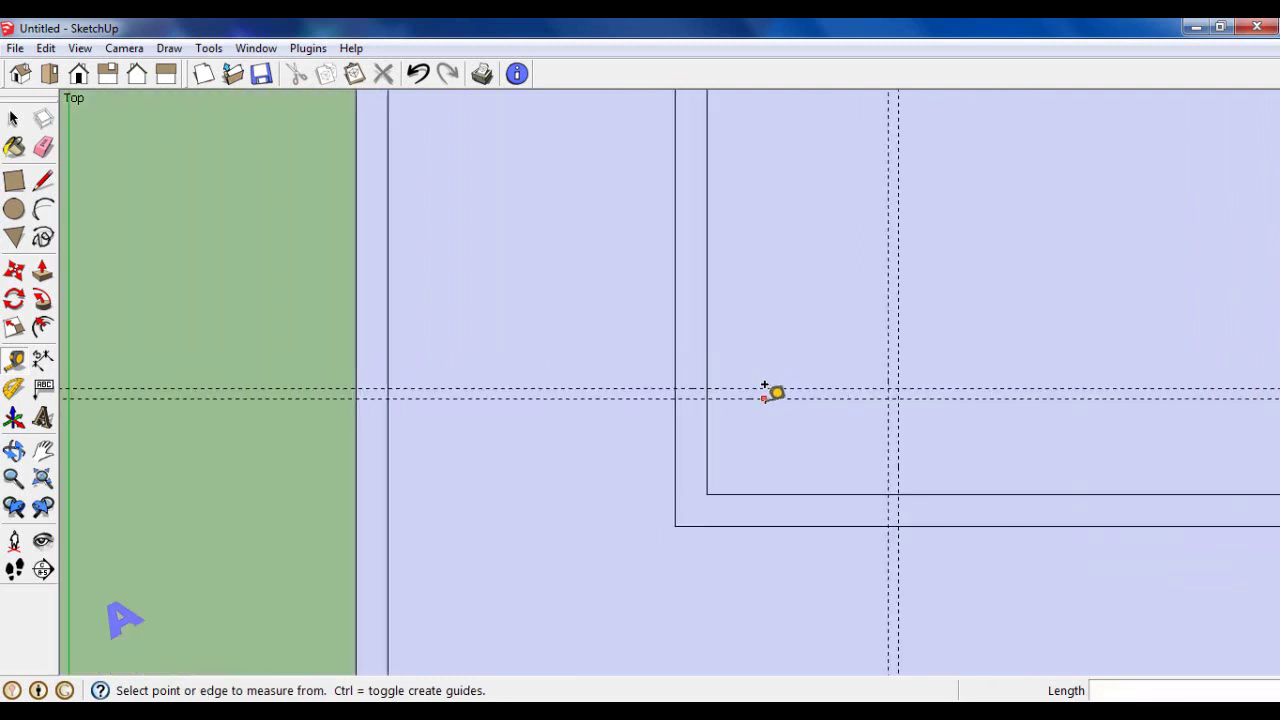
Draw small rectangles in the left and bottom walls, then erase the horizontal guides.
click(15, 181)
click(676, 388)
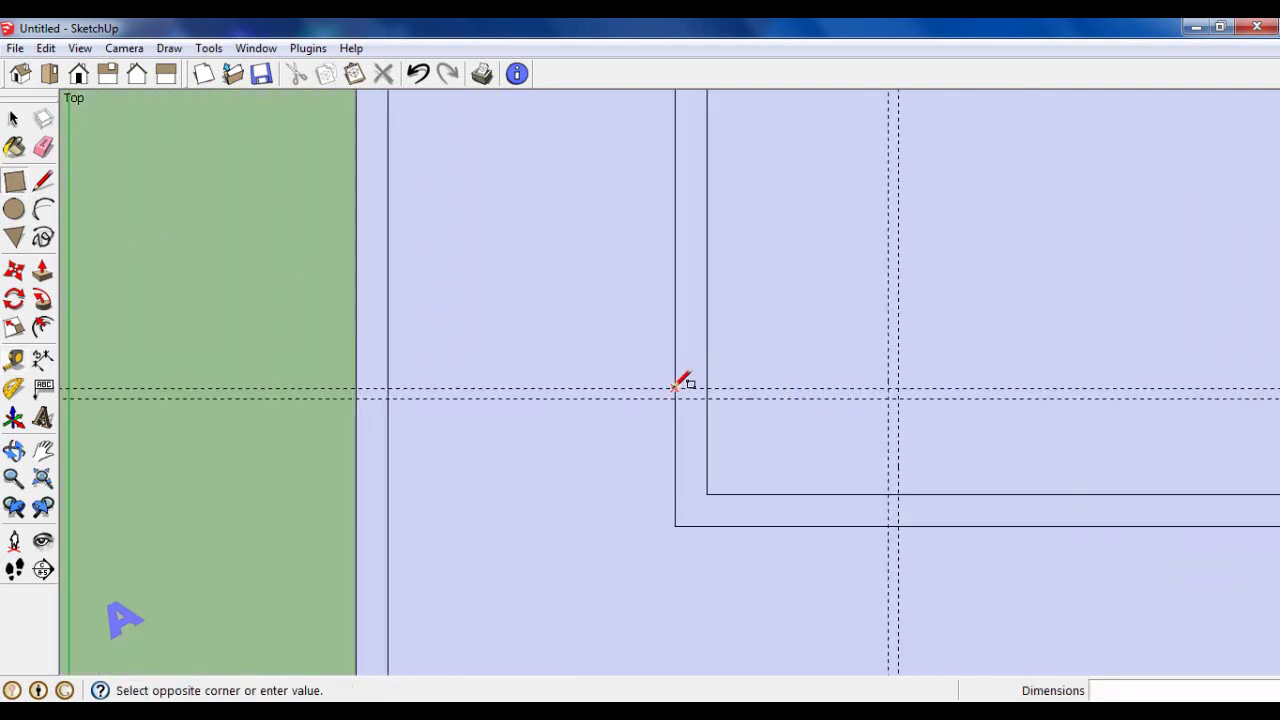
click(707, 398)
click(887, 494)
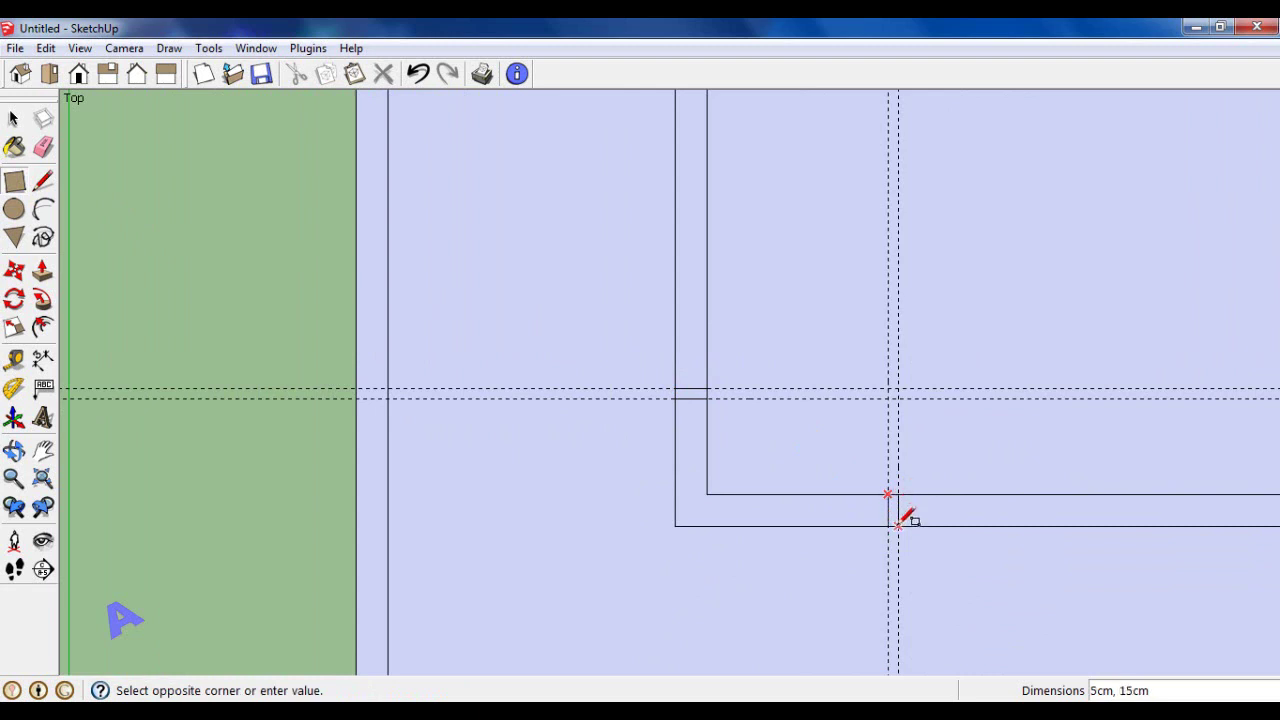
click(44, 150)
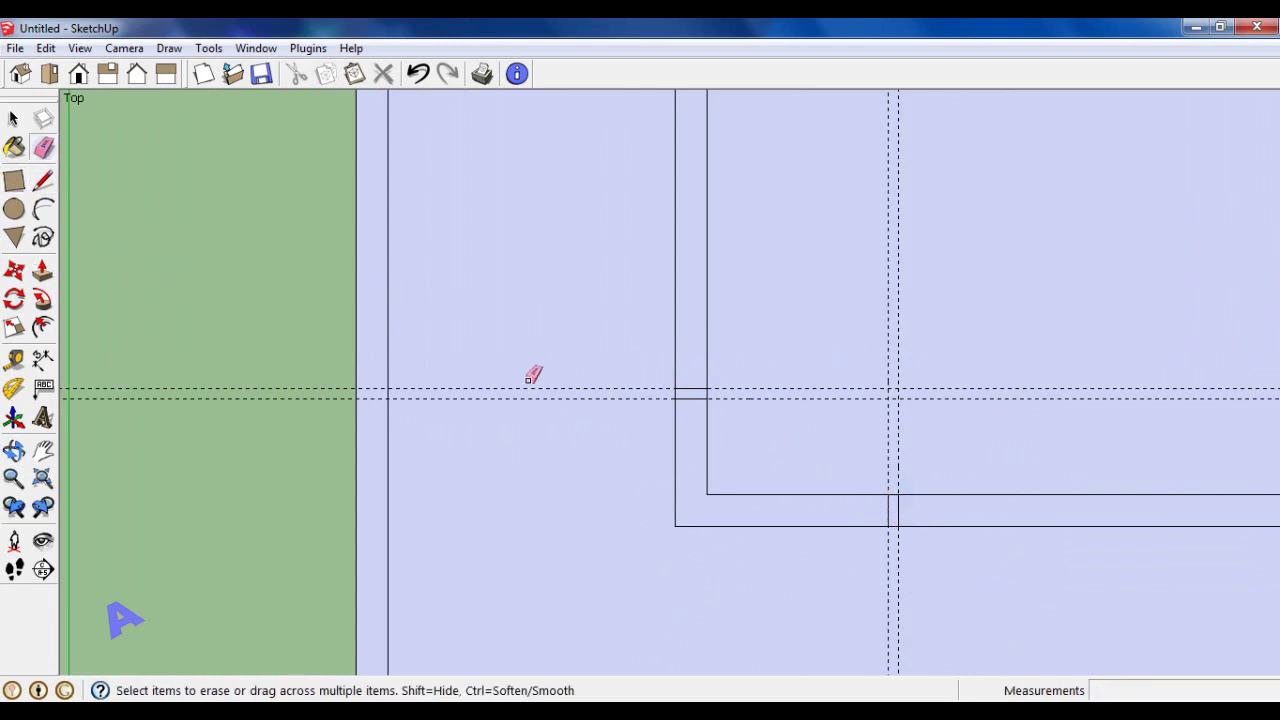
drag(531, 376, 564, 409)
Add mid-wall guides inside the left wall and 8 cm inside the bottom wall.
click(14, 358)
scroll(700, 391, up, 3)
click(657, 405)
click(683, 392)
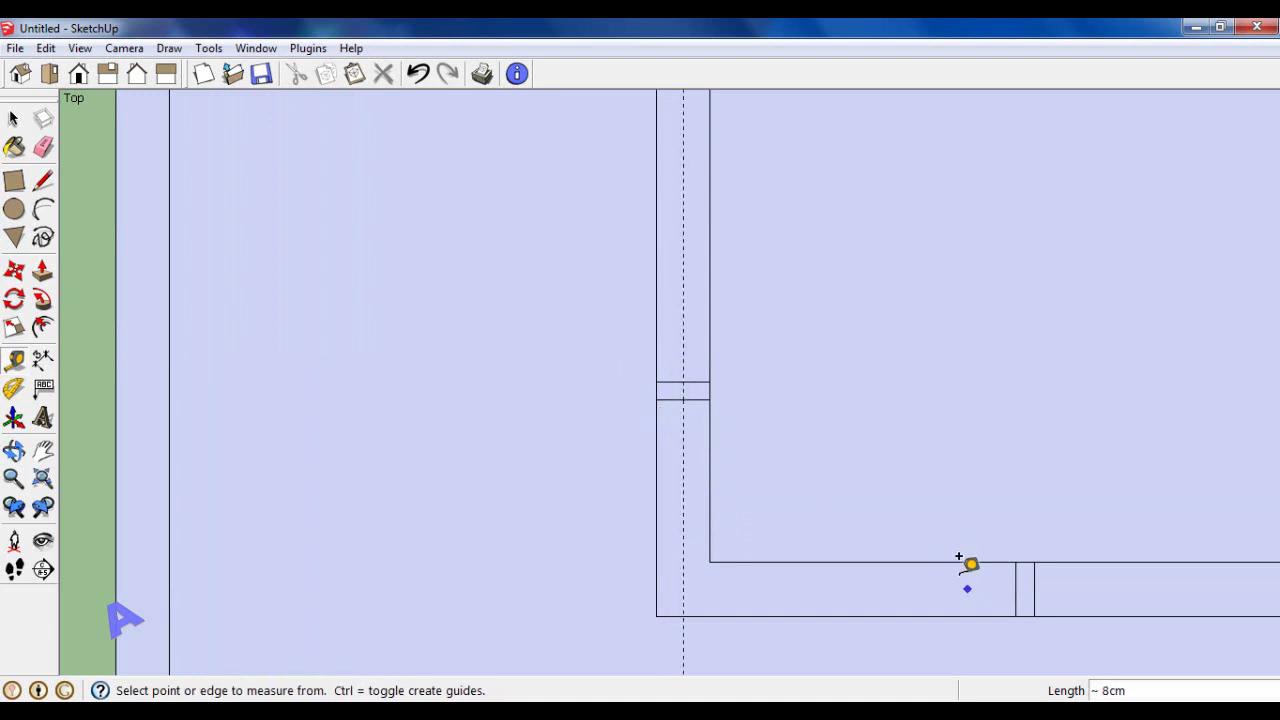
click(957, 561)
text(4)
click(1022, 569)
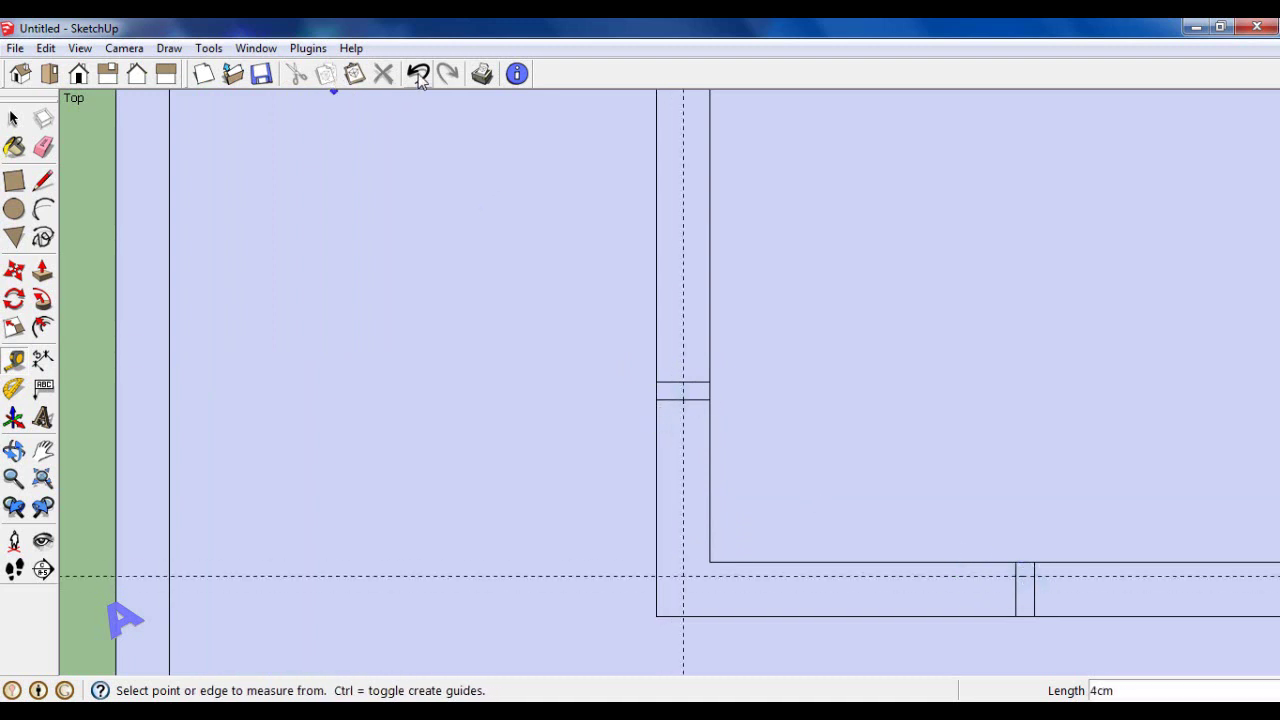
click(419, 76)
click(885, 561)
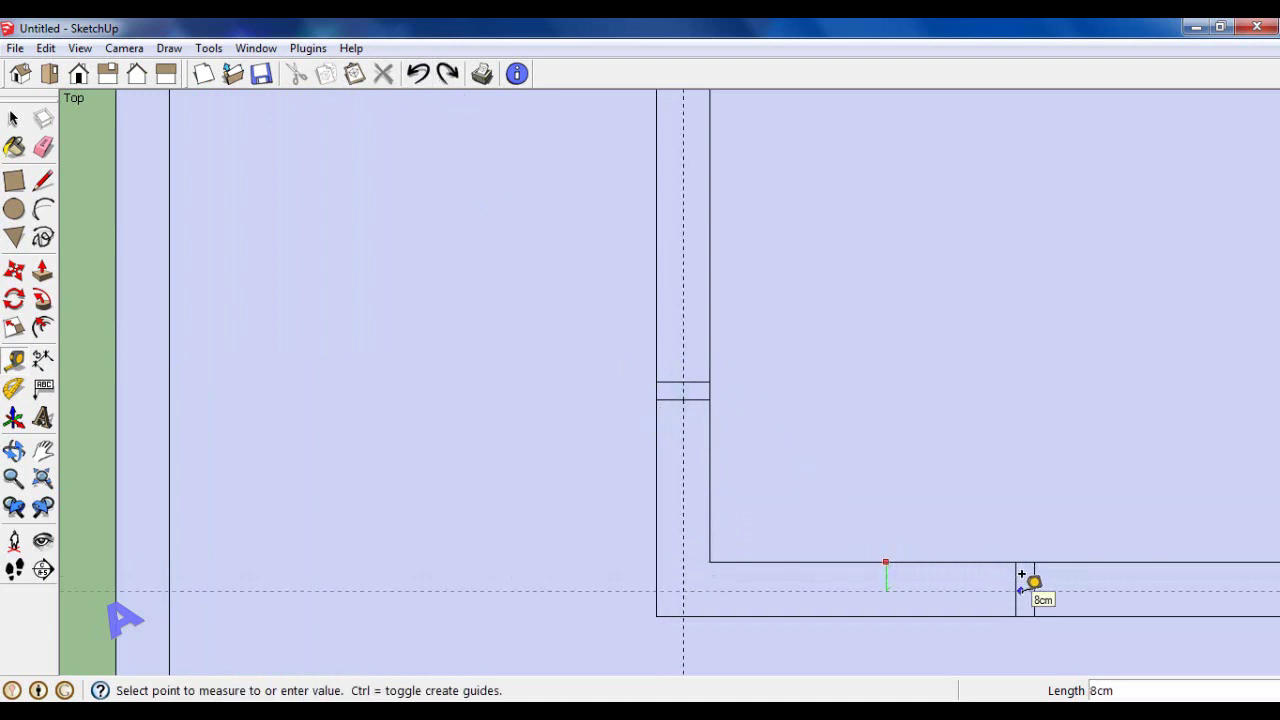
click(1016, 570)
Draw a centre line from the guide crossing toward the wall-end marks.
click(43, 182)
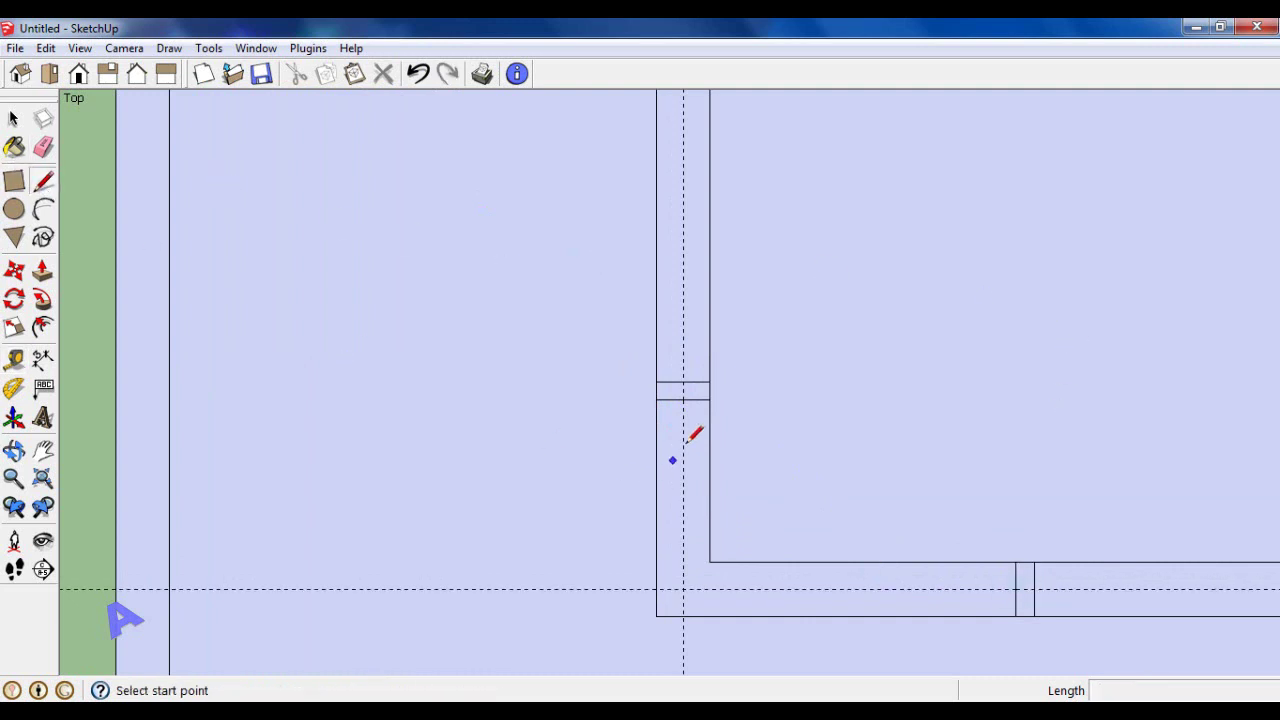
click(683, 399)
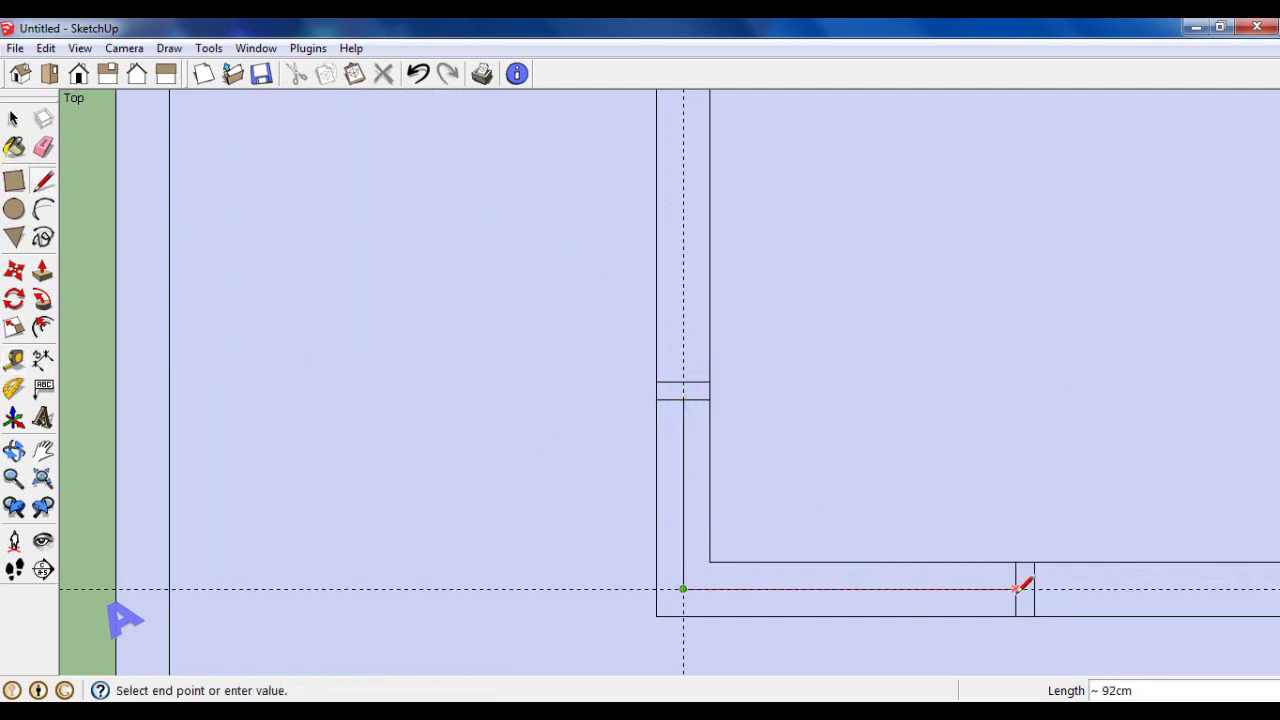
click(43, 147)
scroll(709, 320, down, 2)
Add a Tape Measure guide line inside the top-left room, 38 cm from its left wall.
scroll(709, 320, down, 1)
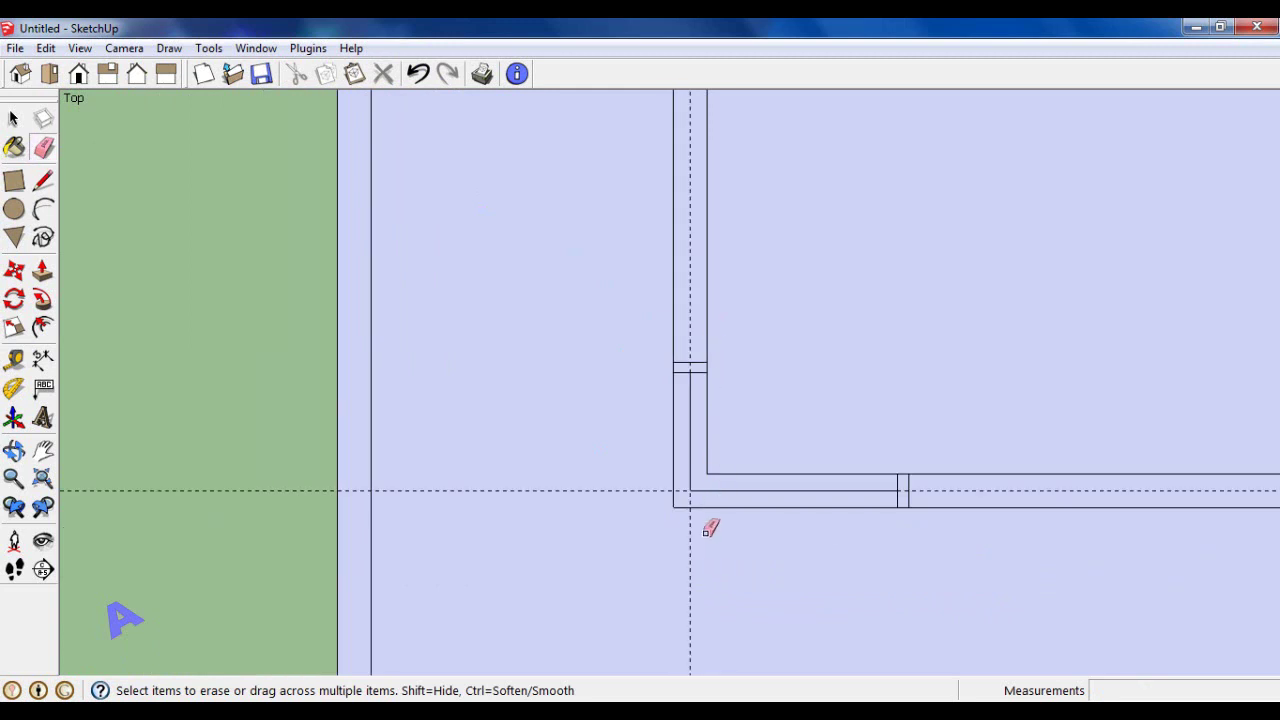
scroll(615, 418, down, 2)
scroll(700, 465, down, 2)
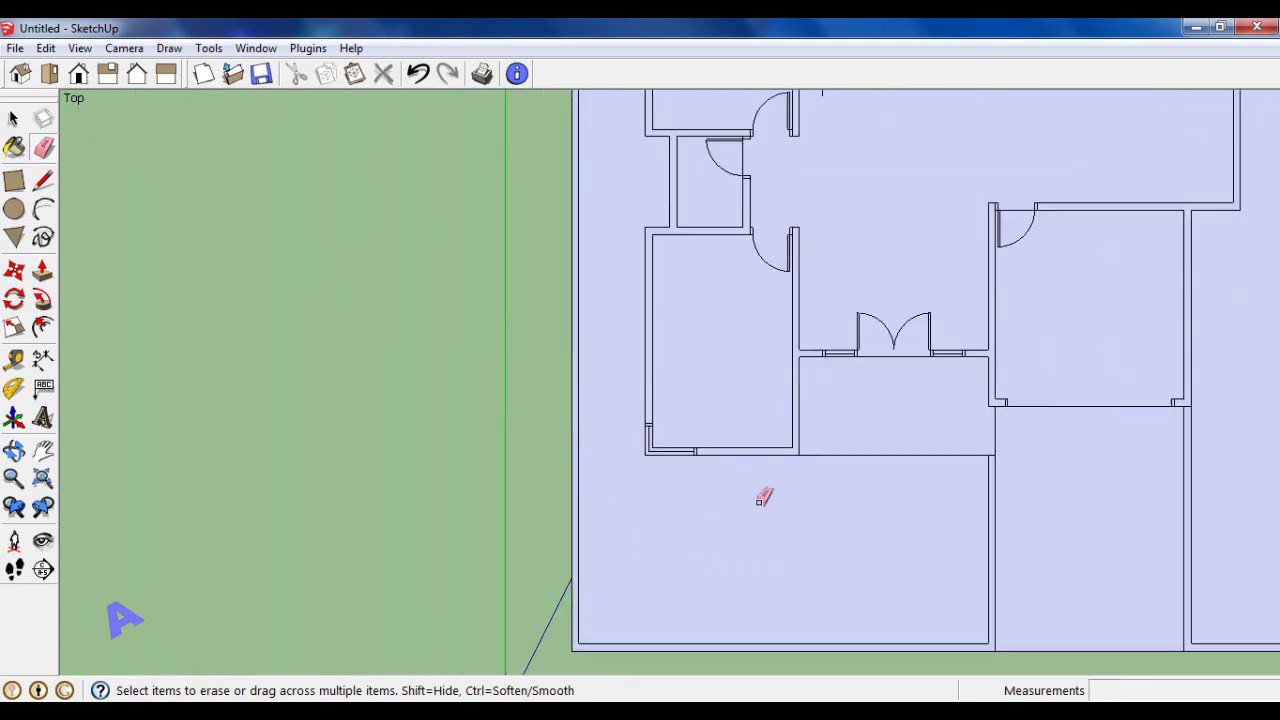
scroll(790, 480, down, 2)
scroll(819, 301, up, 1)
scroll(821, 300, down, 1)
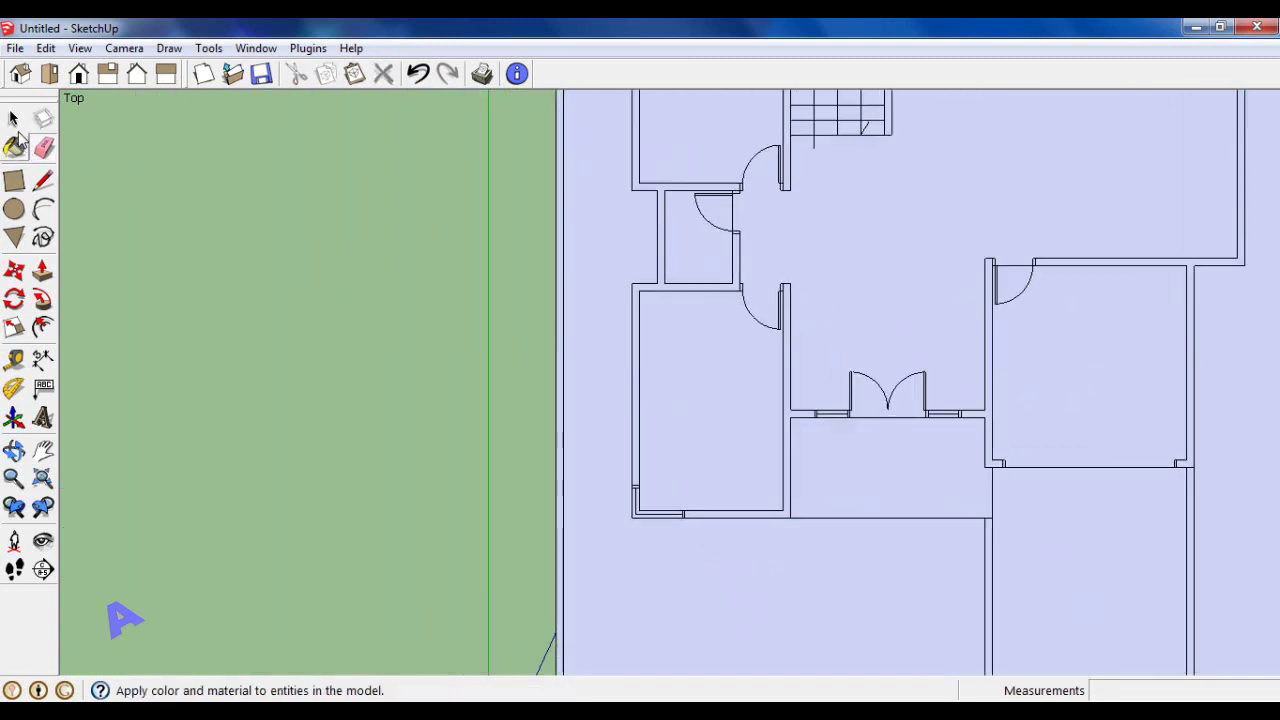
click(14, 118)
scroll(896, 534, down, 1)
scroll(890, 515, down, 2)
scroll(870, 490, up, 2)
scroll(855, 472, up, 2)
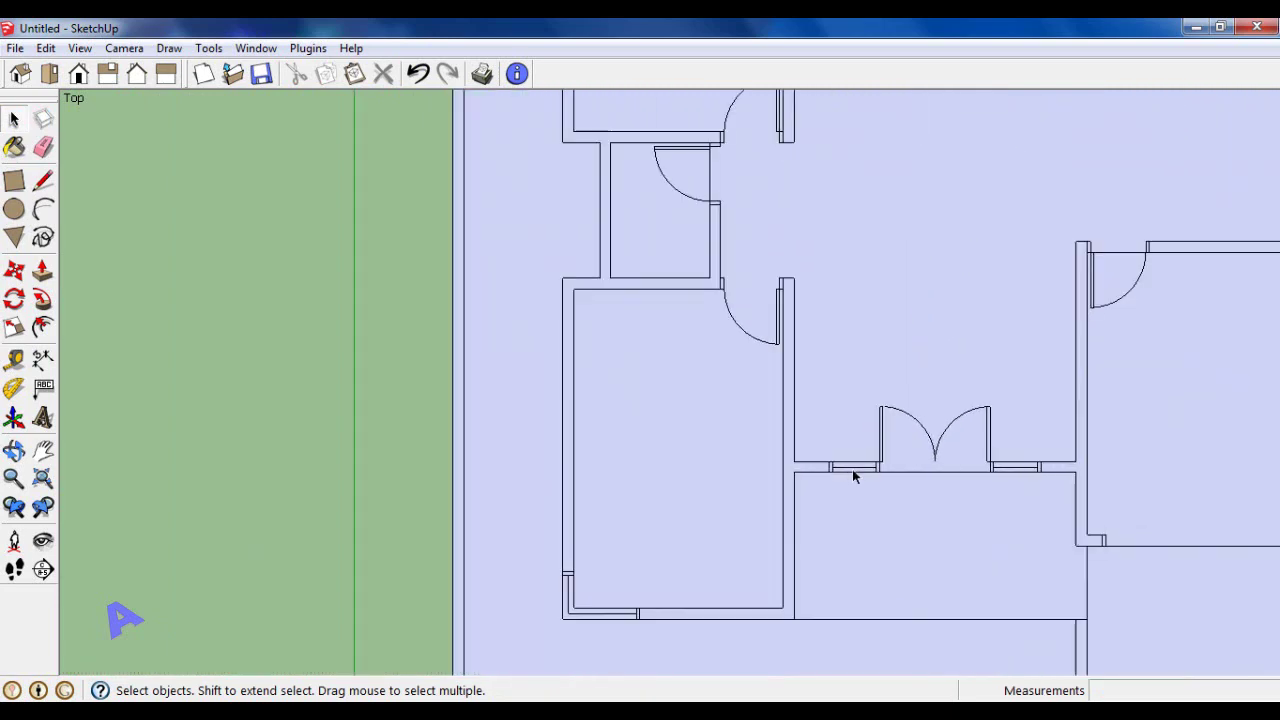
scroll(852, 469, up, 2)
scroll(835, 462, up, 2)
scroll(864, 498, down, 2)
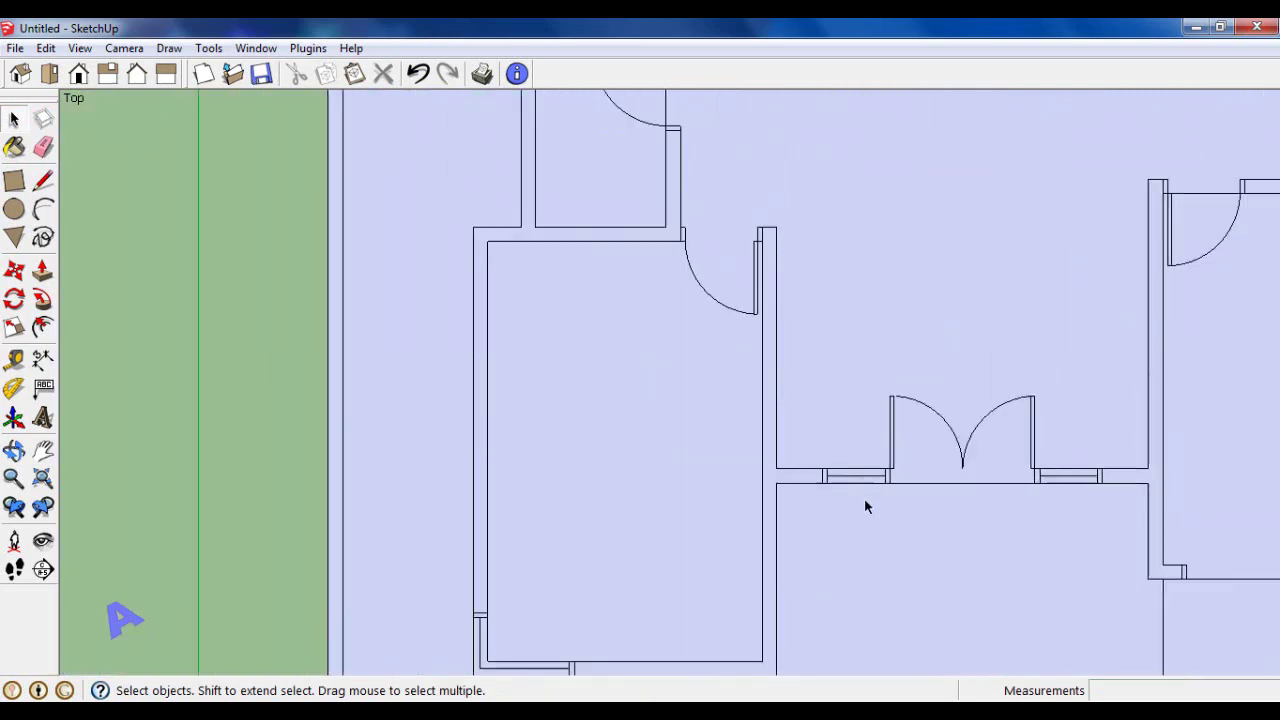
scroll(875, 506, down, 2)
scroll(875, 506, down, 1)
scroll(810, 157, up, 2)
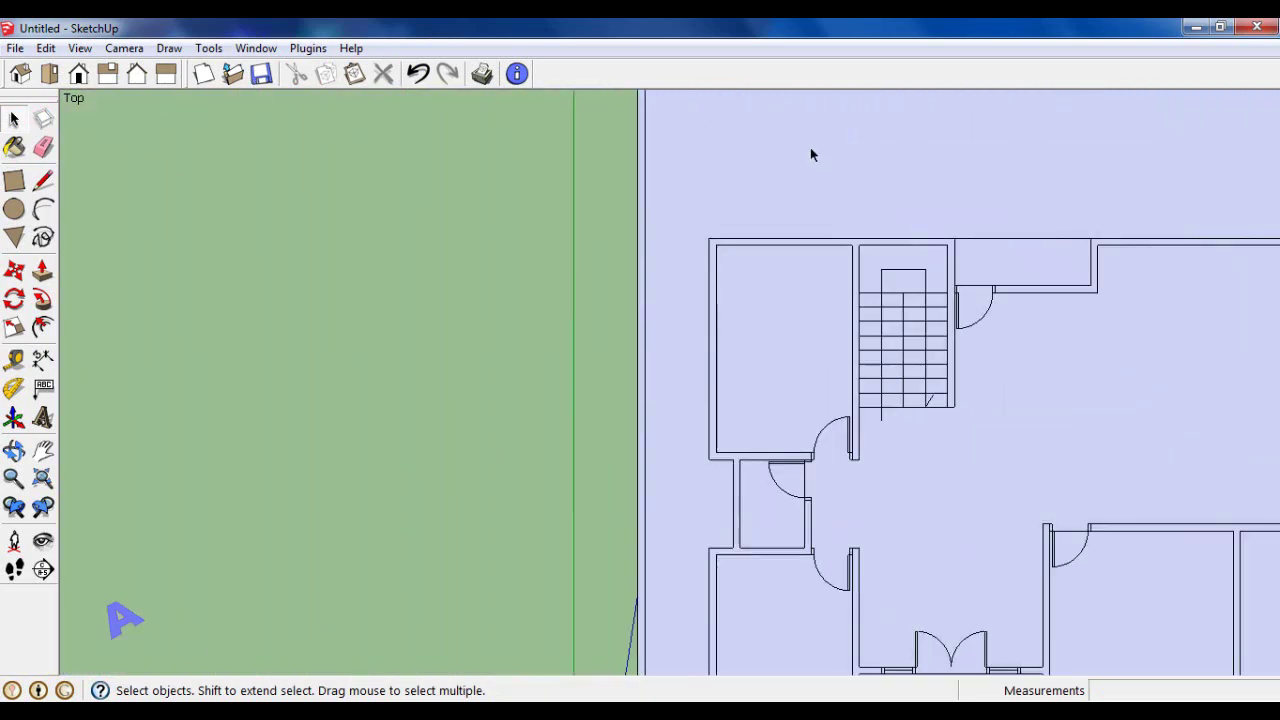
scroll(811, 157, up, 3)
scroll(808, 160, up, 1)
click(15, 360)
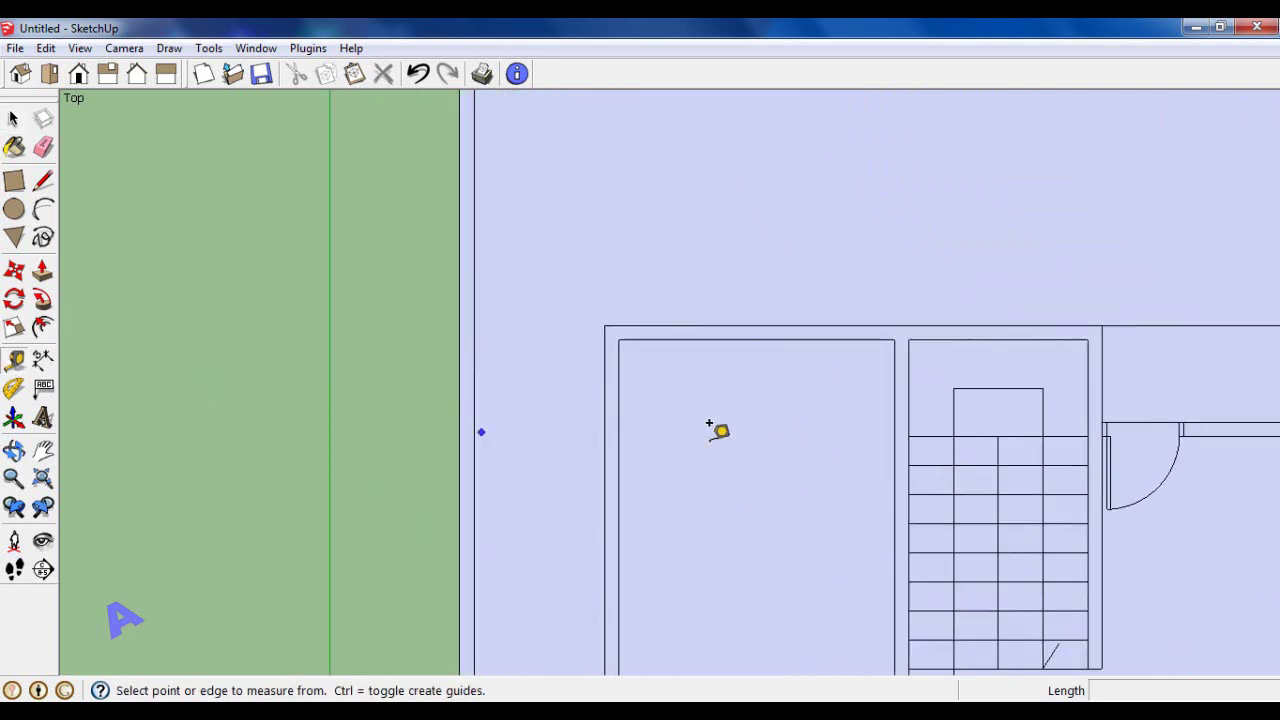
scroll(660, 392, up, 2)
click(580, 345)
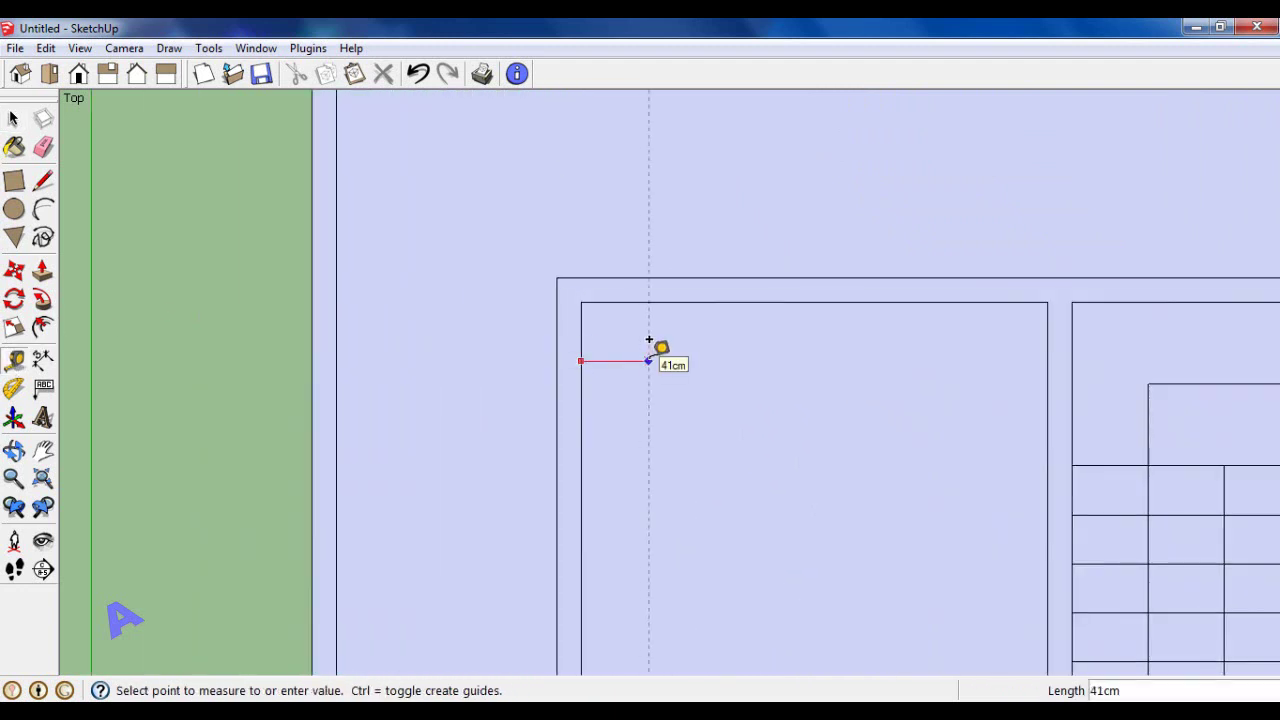
text(8)
key(Return)
Add a second guide line 30cm from the wall beside the stairs, near the upper corridor's end.
scroll(620, 355, down, 1)
scroll(612, 357, down, 1)
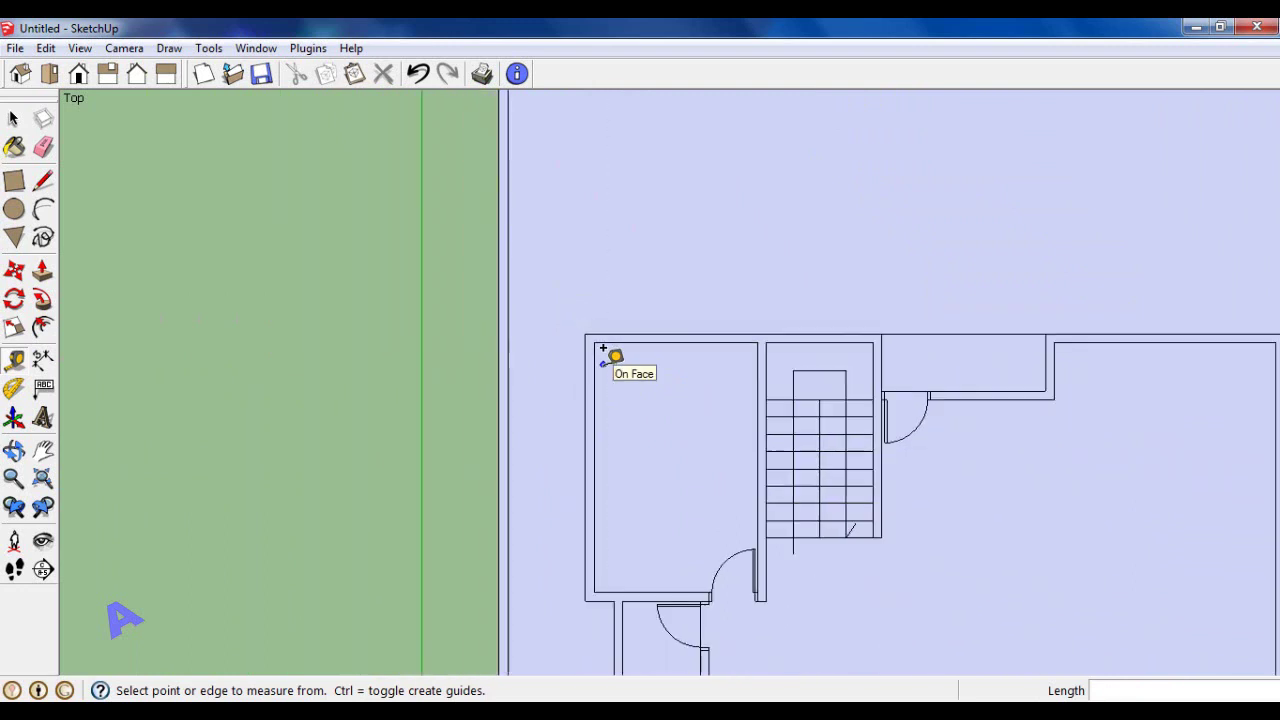
scroll(614, 357, down, 1)
scroll(940, 397, up, 2)
scroll(966, 386, up, 1)
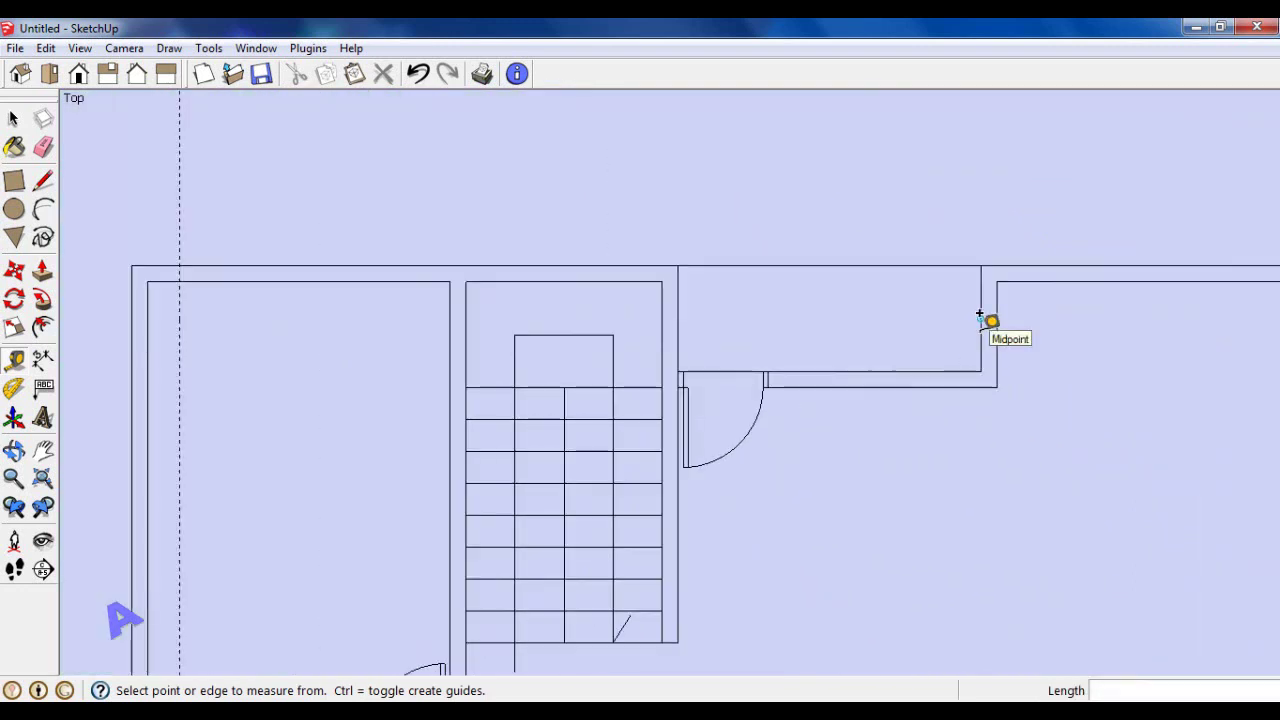
click(980, 300)
text(30)
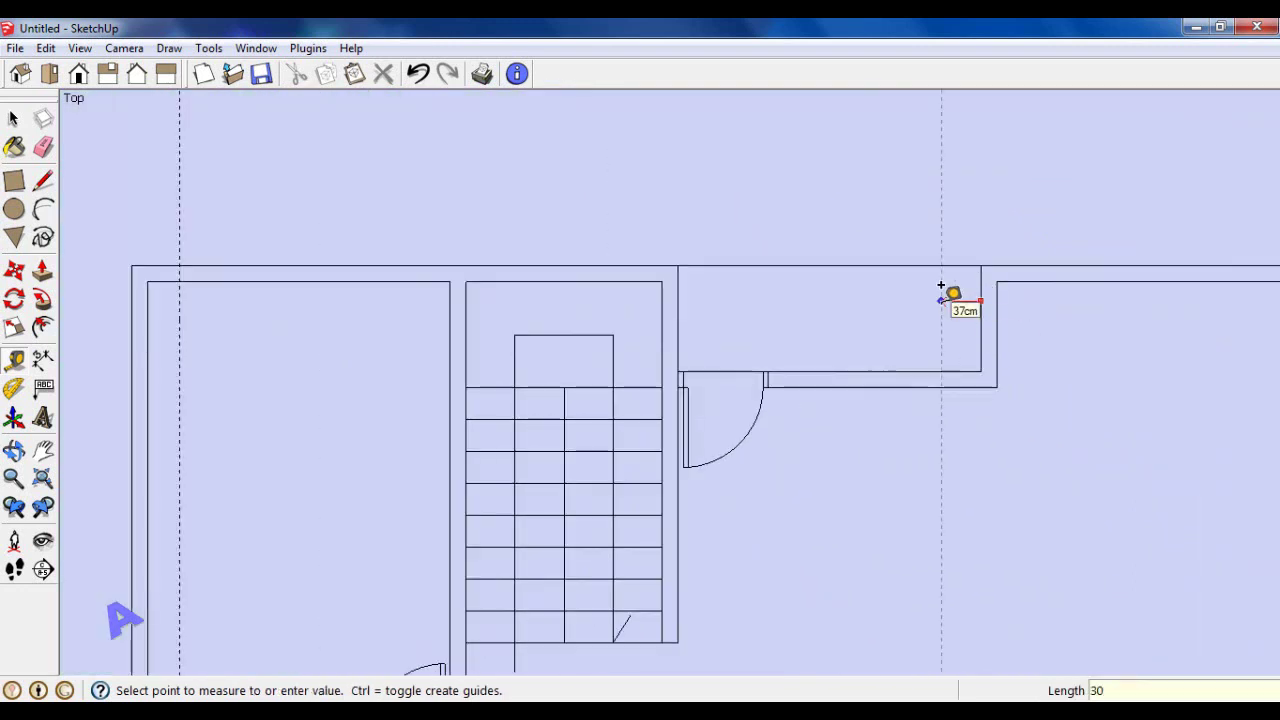
key(Return)
scroll(937, 295, down, 2)
scroll(937, 323, down, 2)
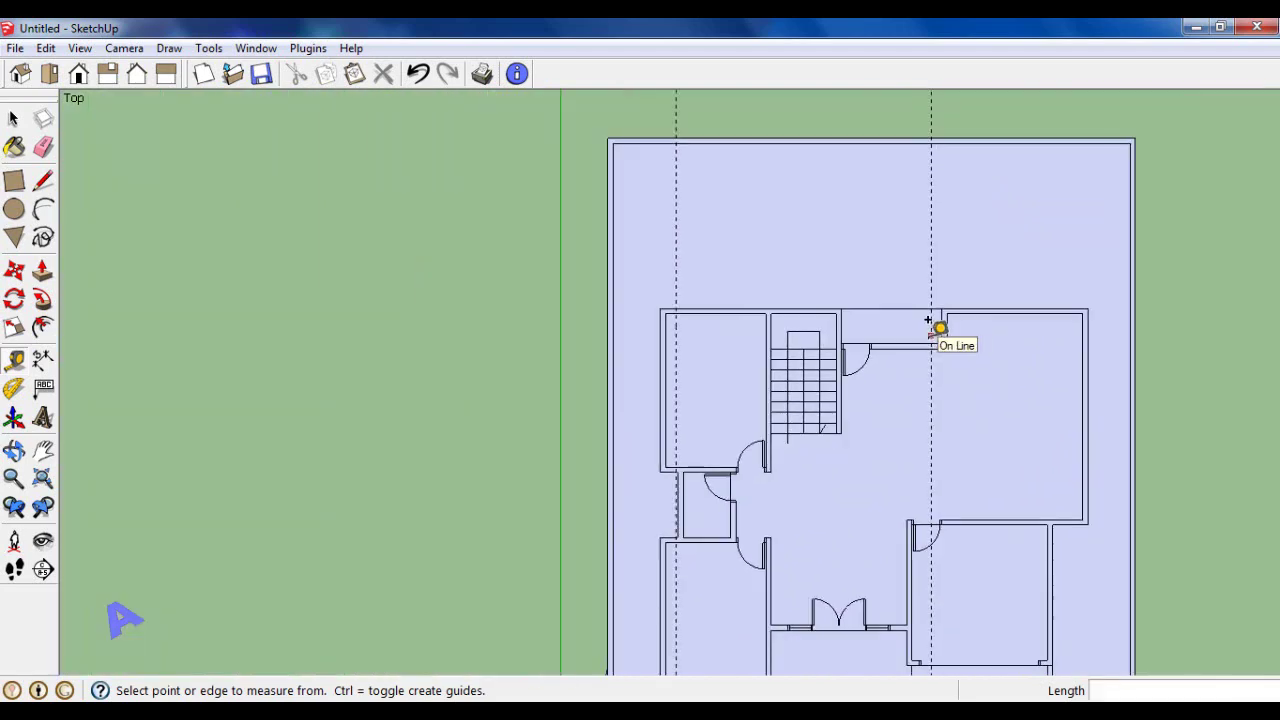
scroll(932, 324, down, 1)
click(14, 119)
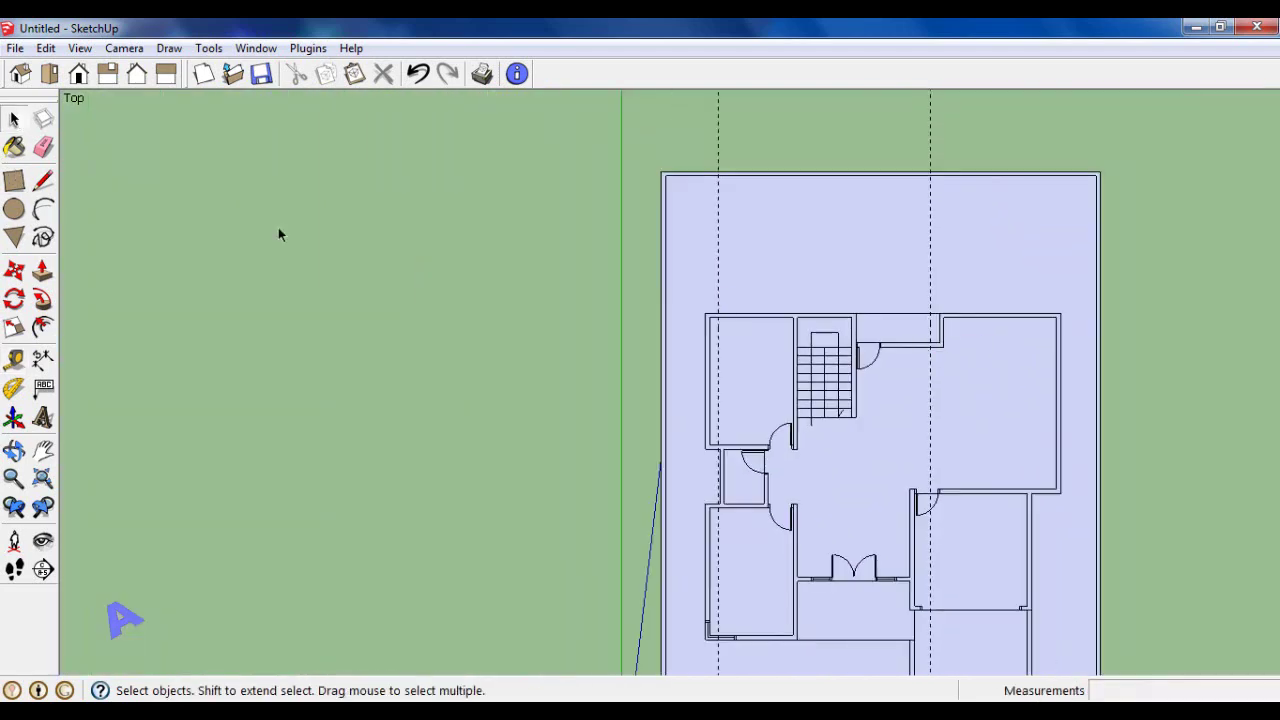
scroll(830, 560, up, 1)
scroll(815, 557, up, 2)
scroll(775, 537, up, 2)
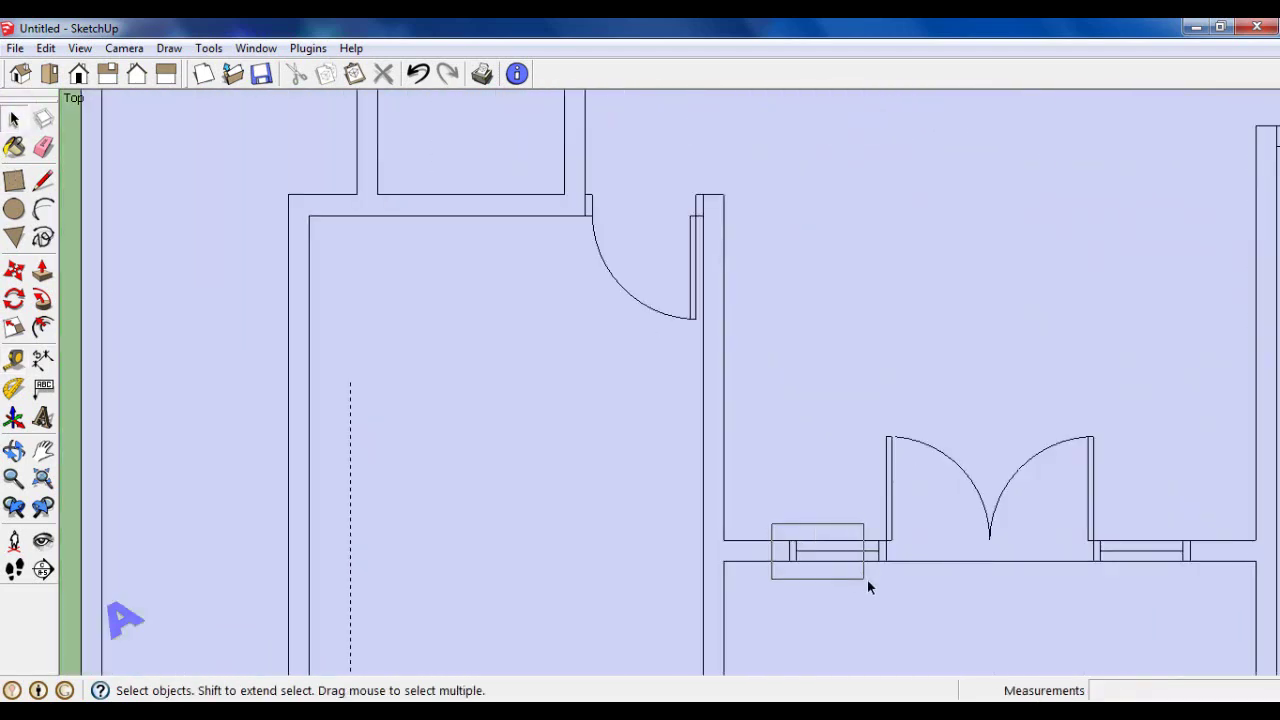
Copy the window beside the double doors onto the top-left room's top wall.
drag(867, 587, 889, 591)
key(m)
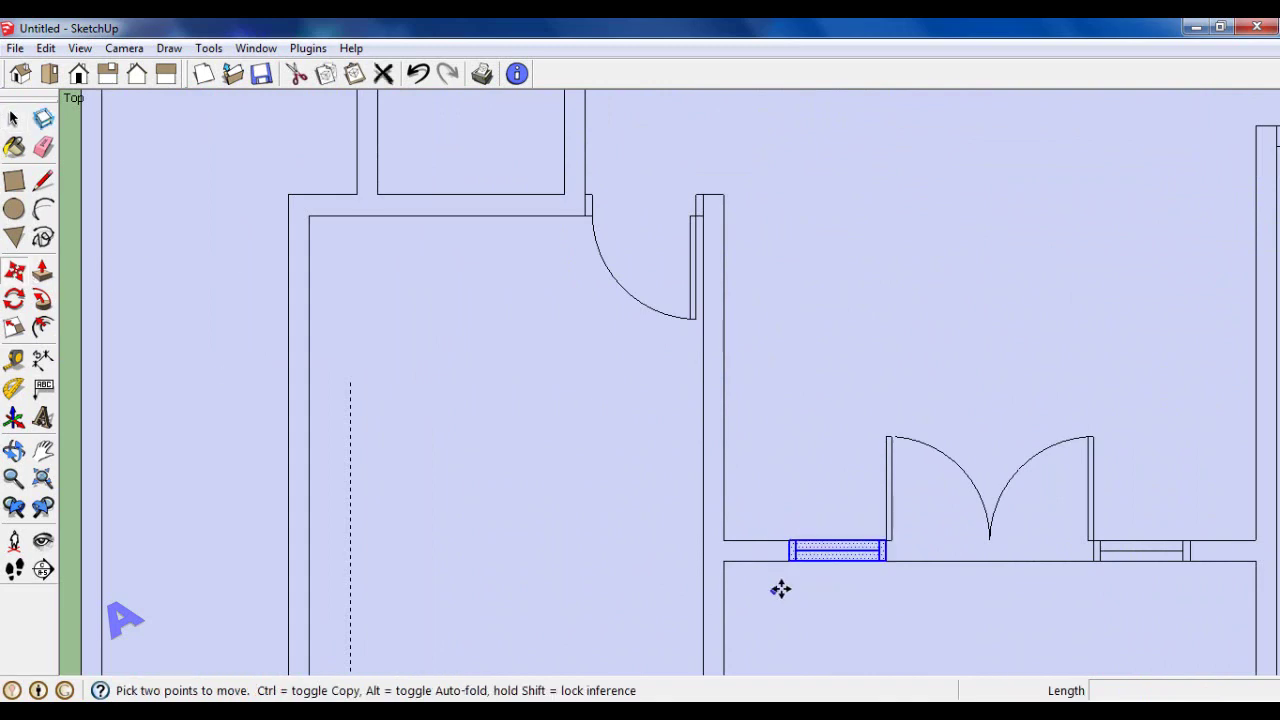
scroll(780, 590, up, 1)
key(ctrl)
click(788, 554)
scroll(877, 594, down, 3)
scroll(877, 594, down, 1)
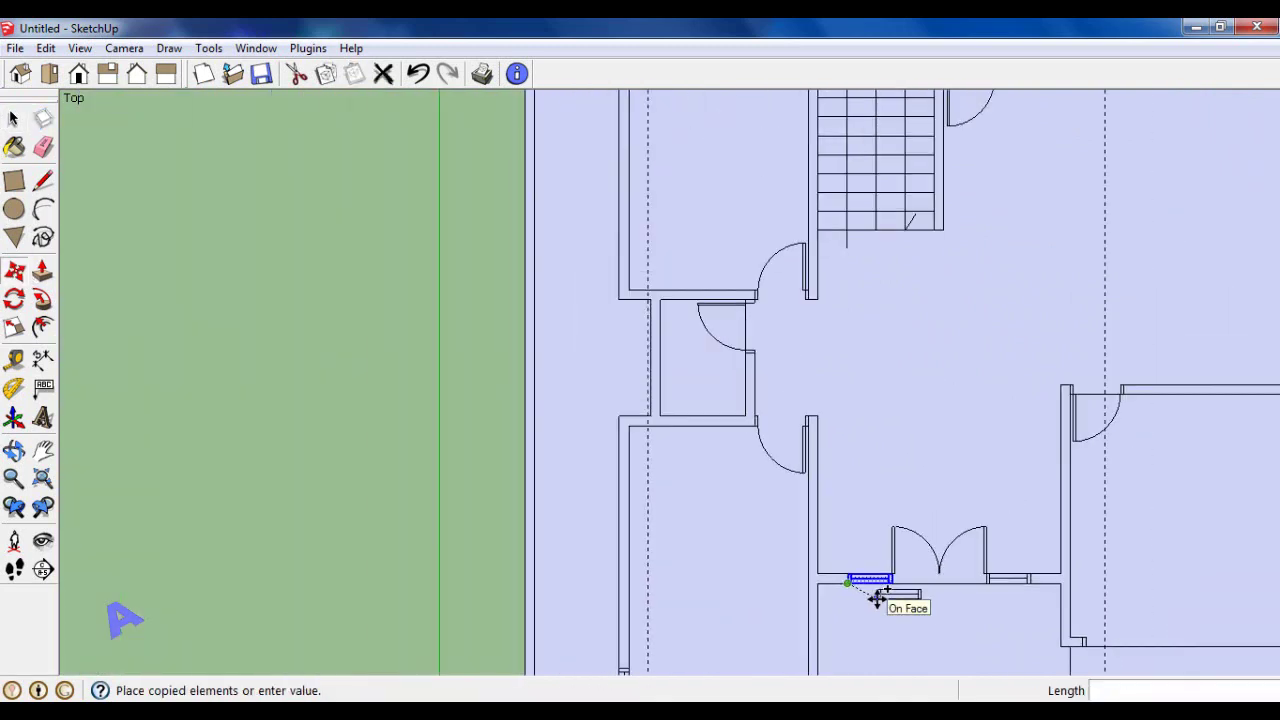
scroll(771, 297, down, 3)
scroll(738, 233, up, 3)
scroll(738, 233, up, 1)
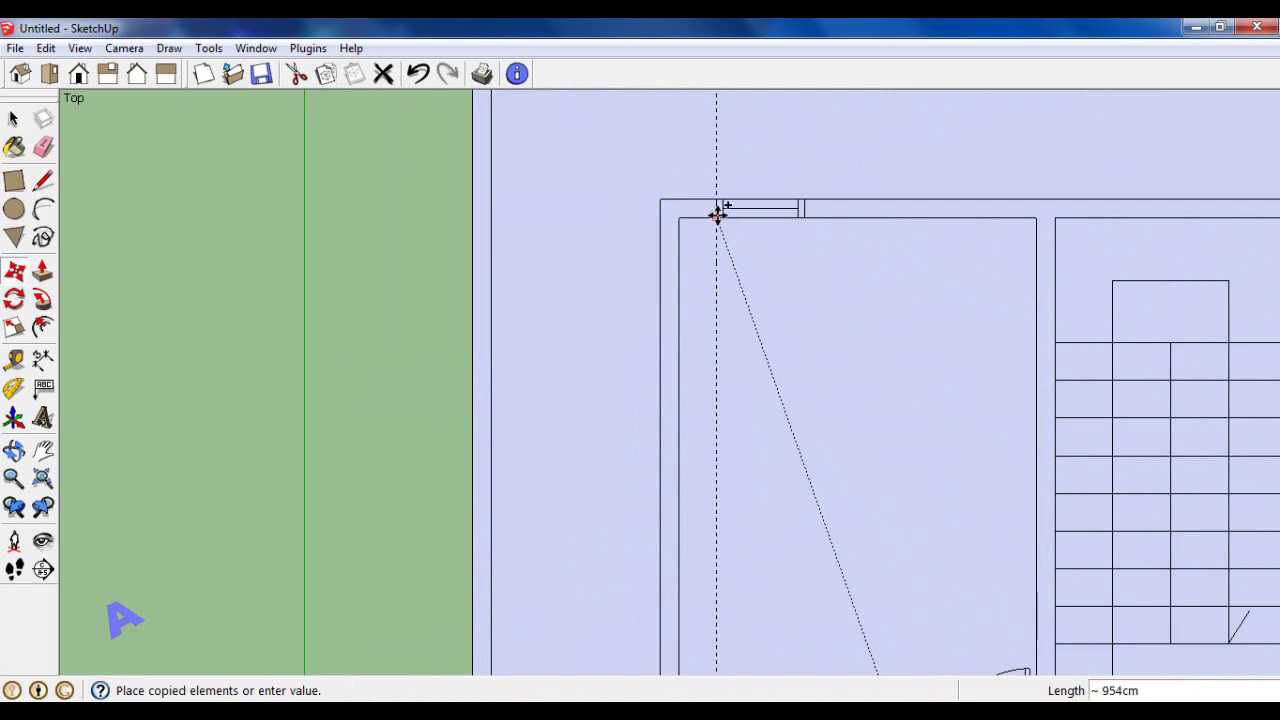
click(717, 211)
Copy that window 65cm to the right to form a double window.
scroll(766, 160, up, 2)
scroll(763, 156, up, 1)
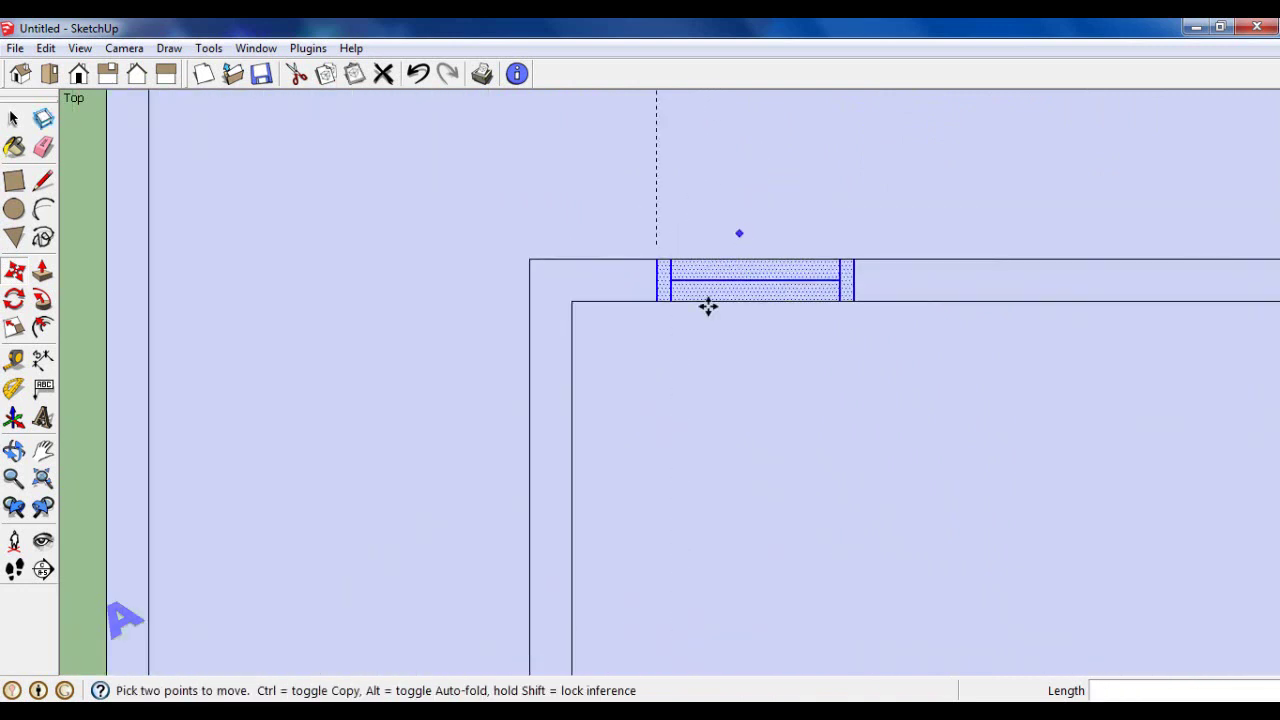
click(655, 301)
click(839, 301)
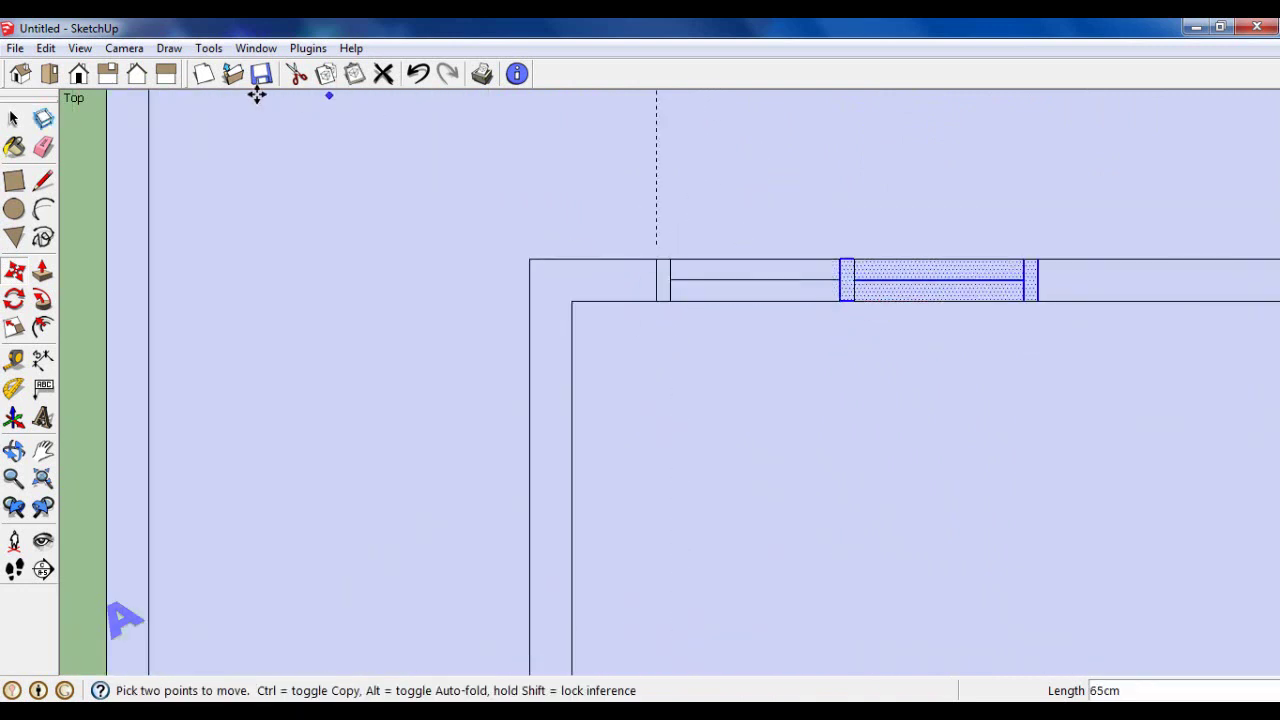
click(14, 119)
Place a copy of the window pair in the wall right of the stairs.
scroll(597, 294, down, 2)
scroll(617, 281, down, 1)
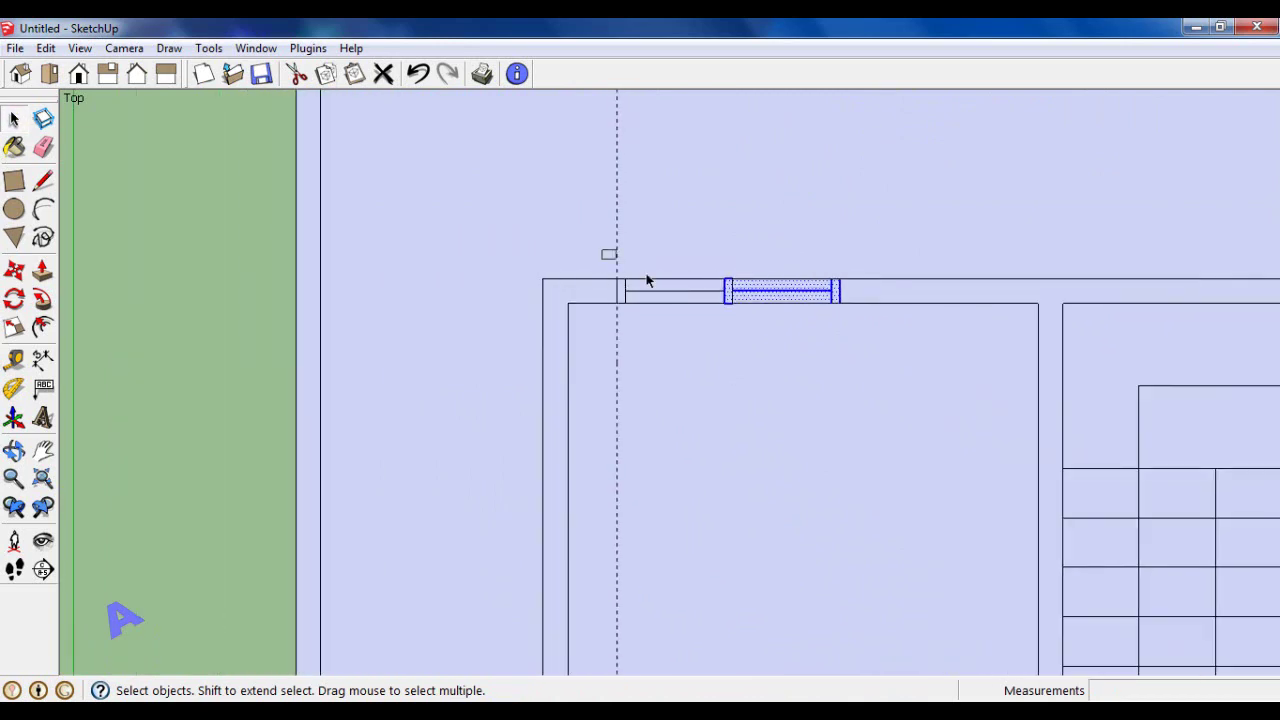
drag(886, 332, 887, 333)
click(15, 271)
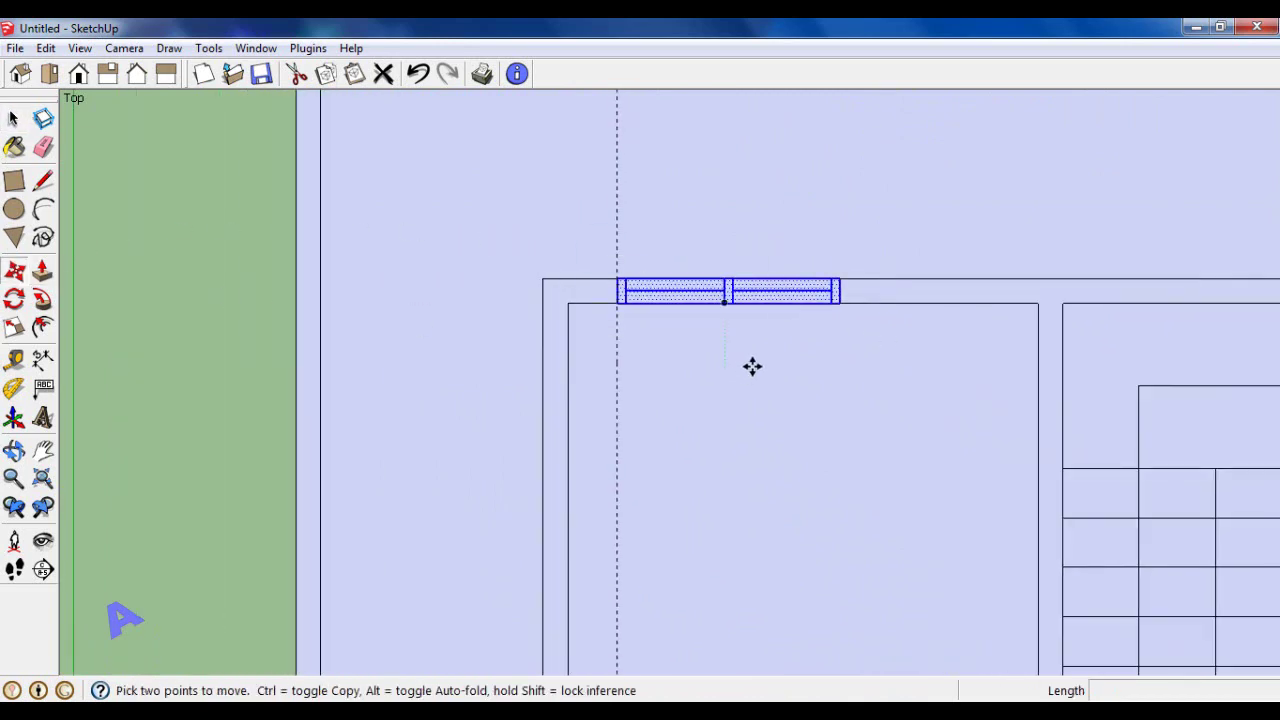
scroll(843, 280, up, 2)
click(840, 260)
scroll(534, 329, down, 2)
scroll(534, 329, down, 3)
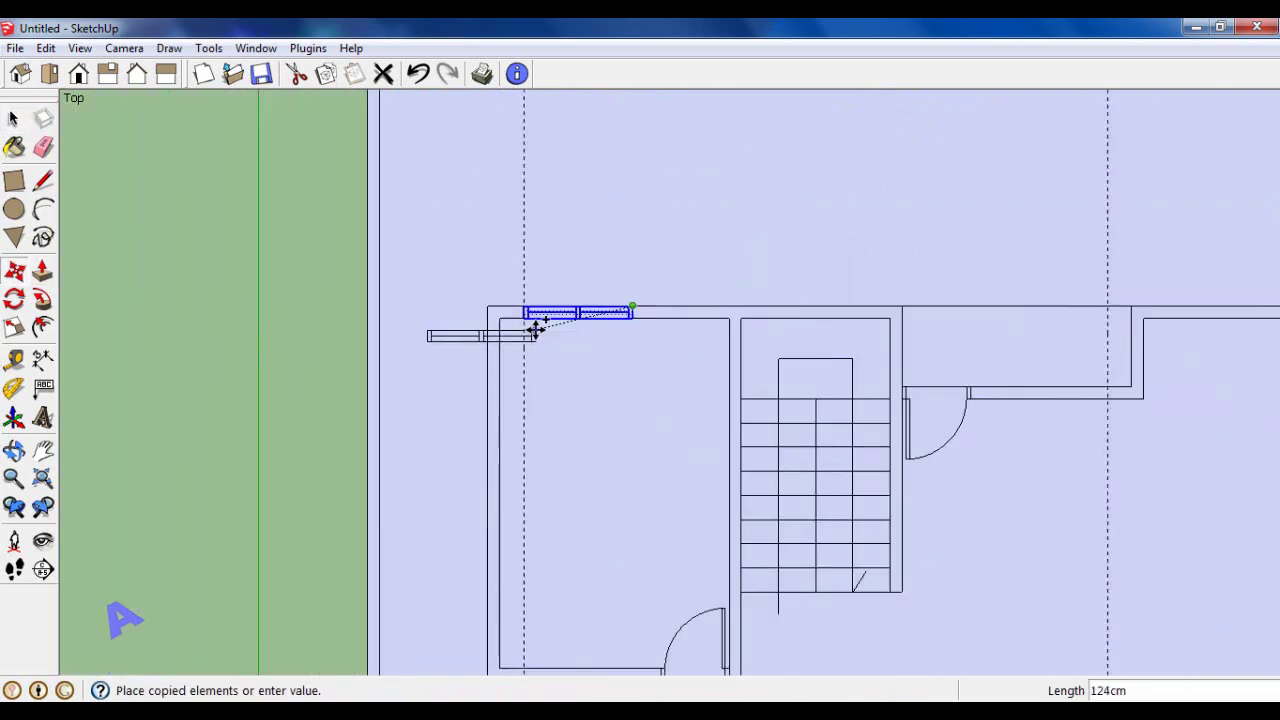
scroll(920, 386, down, 1)
scroll(1000, 388, up, 3)
click(1020, 368)
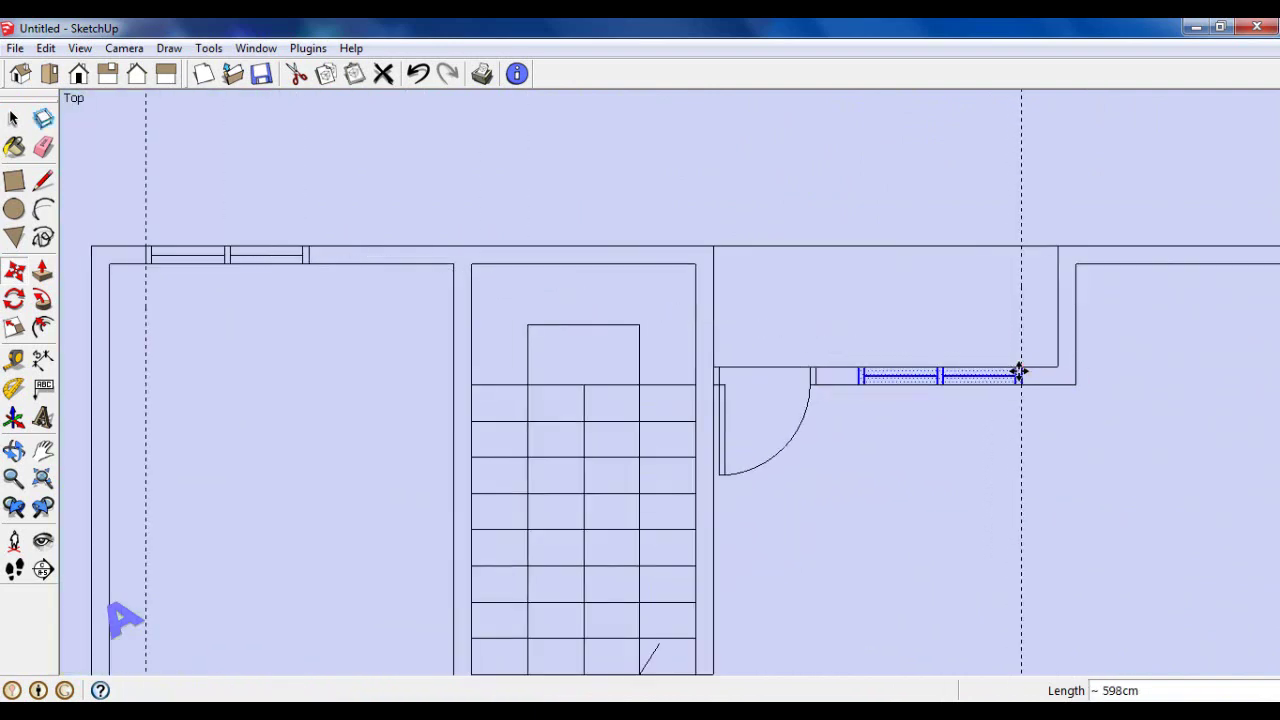
click(14, 119)
scroll(935, 368, down, 3)
scroll(906, 286, down, 2)
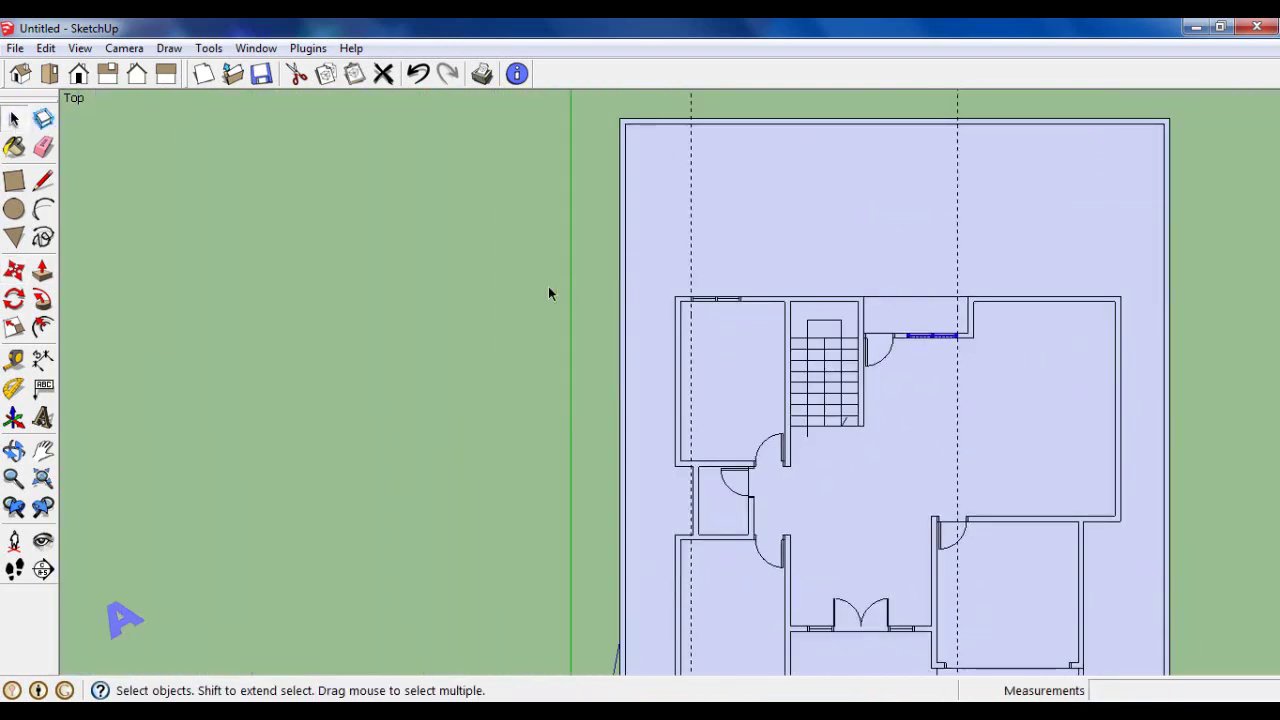
scroll(983, 343, down, 1)
click(86, 160)
Delete all the dashed guide lines from the plan.
key(e)
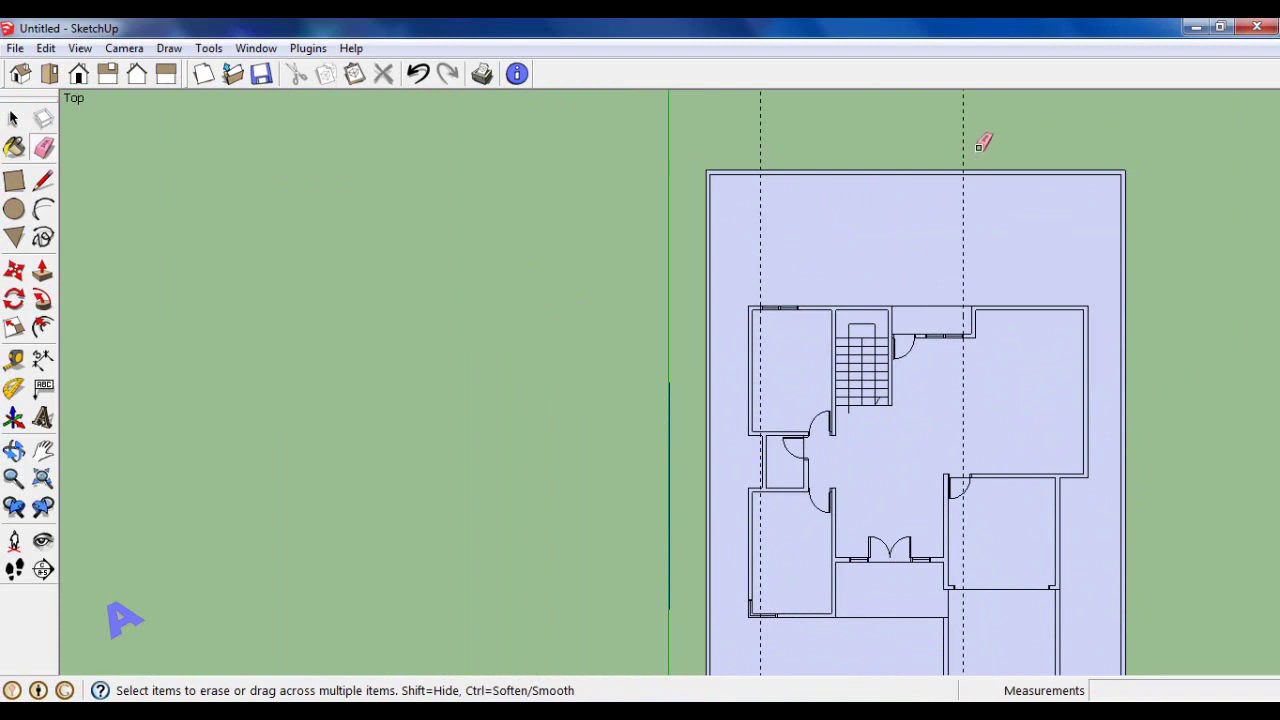
key(Delete)
scroll(931, 251, down, 1)
scroll(1038, 358, up, 2)
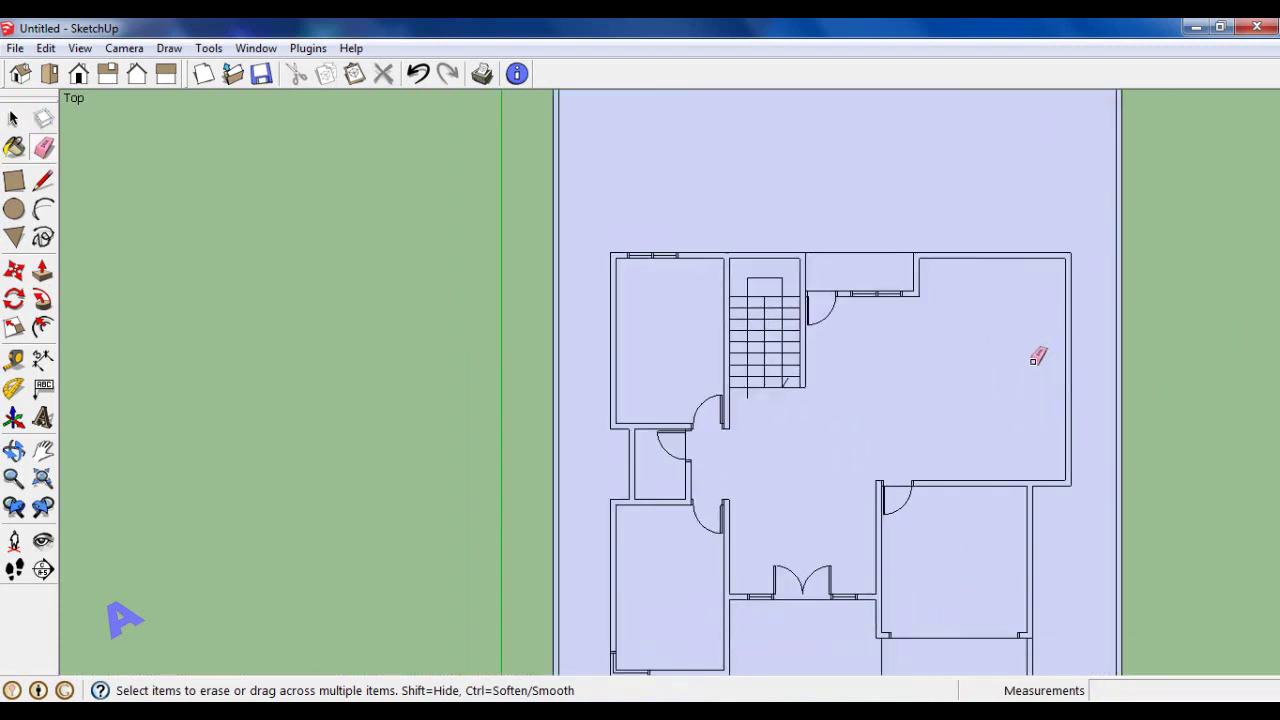
Copy the top-left double window into the upper-right room's top wall.
click(13, 118)
scroll(650, 237, up, 1)
scroll(592, 250, up, 2)
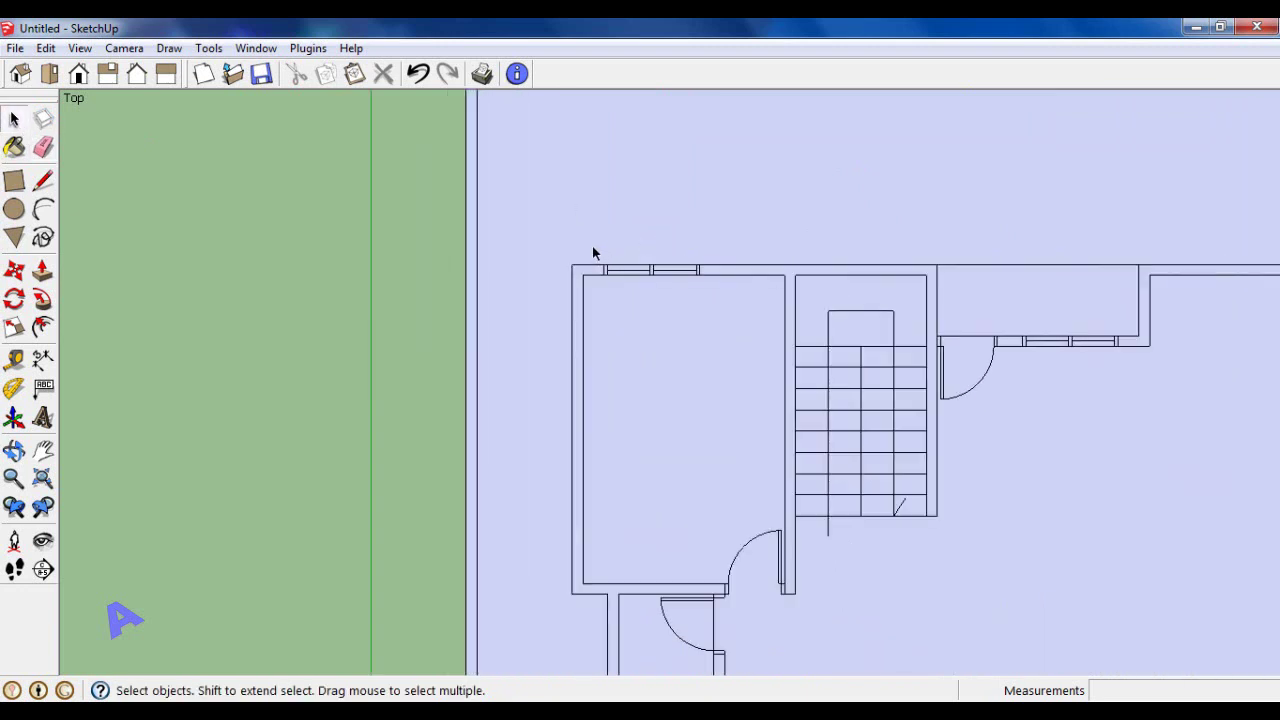
drag(593, 247, 713, 294)
click(14, 270)
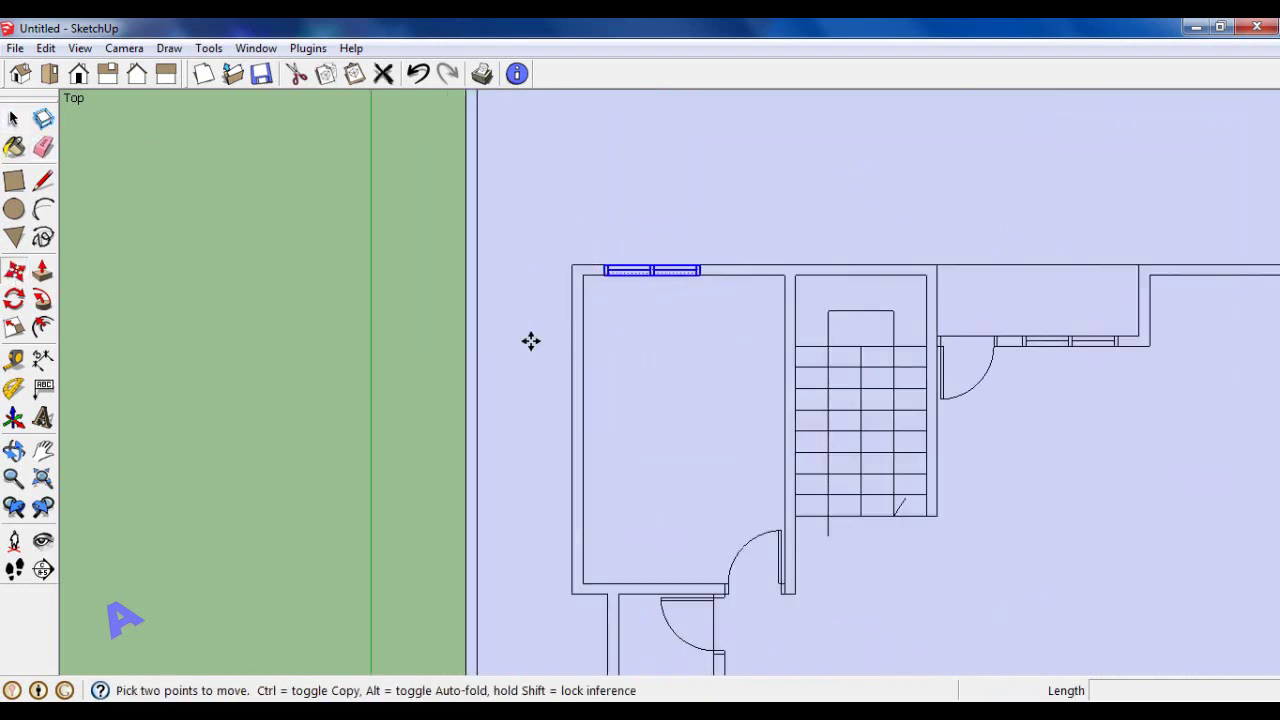
scroll(583, 283, up, 1)
click(565, 261)
key(ctrl)
scroll(540, 264, down, 2)
scroll(870, 258, up, 1)
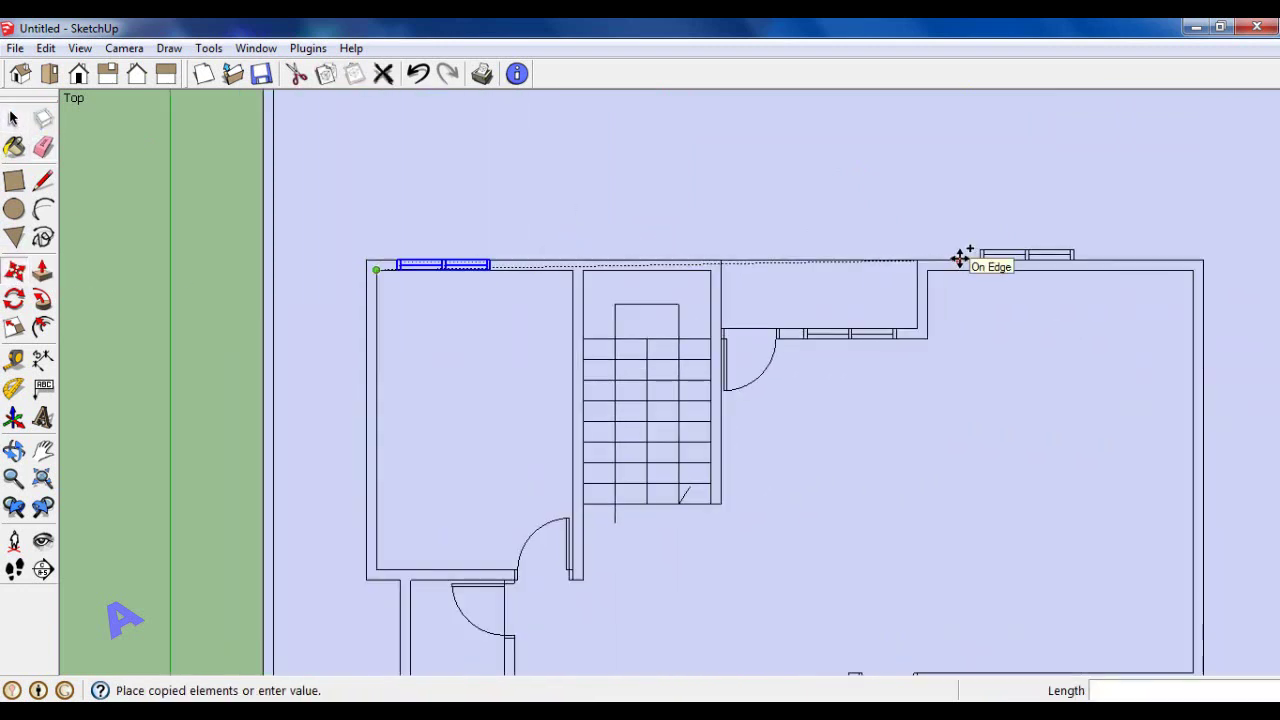
click(930, 268)
Place a spare copy of the double window above the plan.
click(13, 118)
scroll(1029, 294, down, 2)
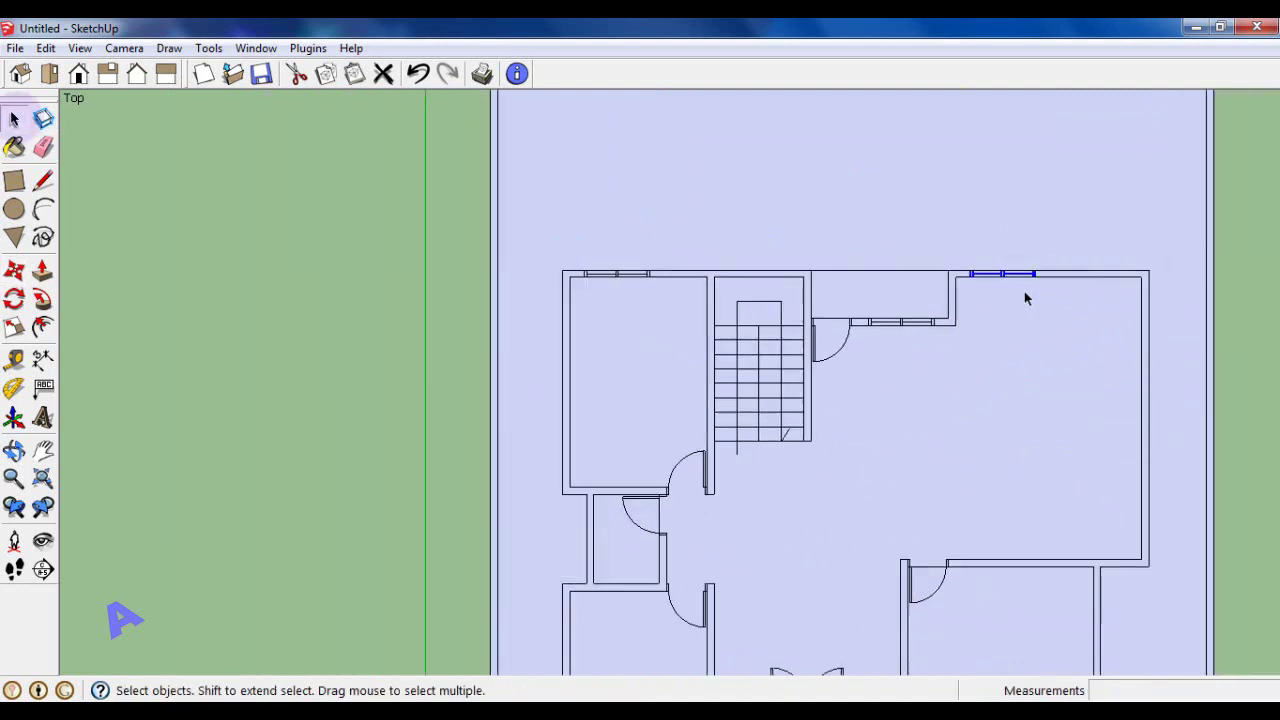
scroll(1020, 294, down, 1)
scroll(1025, 330, down, 1)
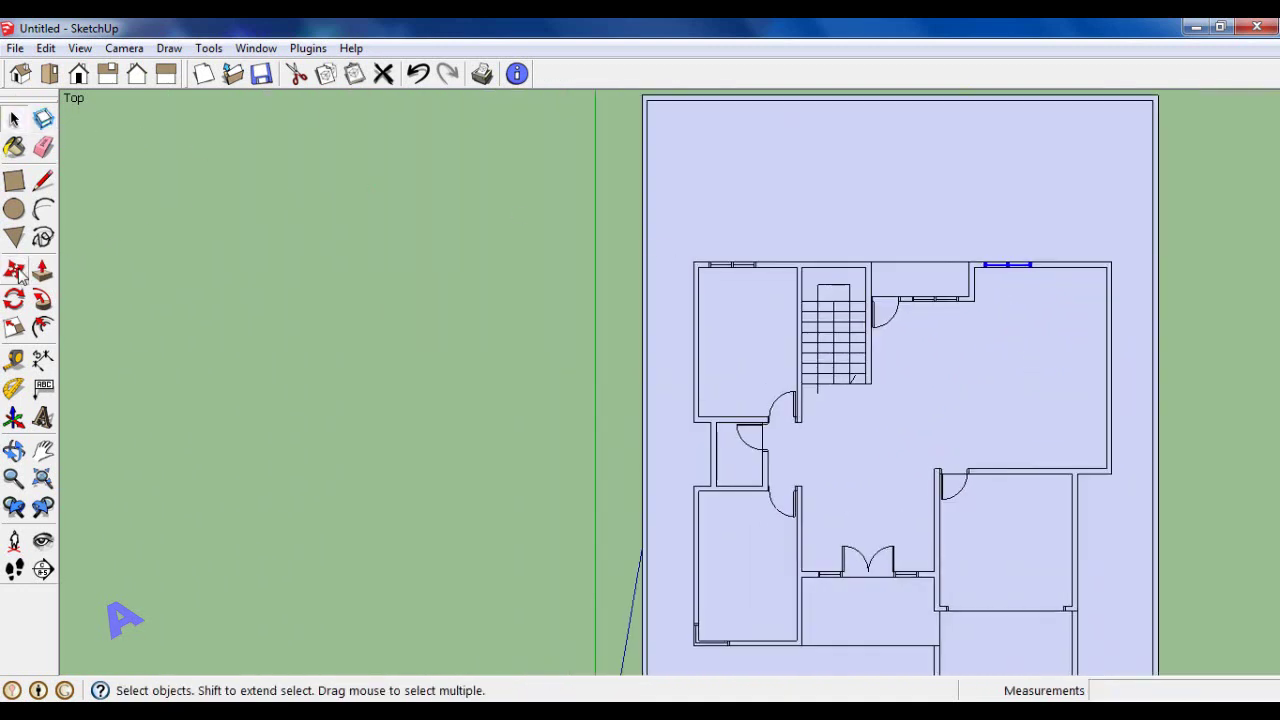
click(15, 270)
scroll(860, 394, down, 1)
scroll(1045, 344, up, 1)
click(1017, 349)
key(ctrl)
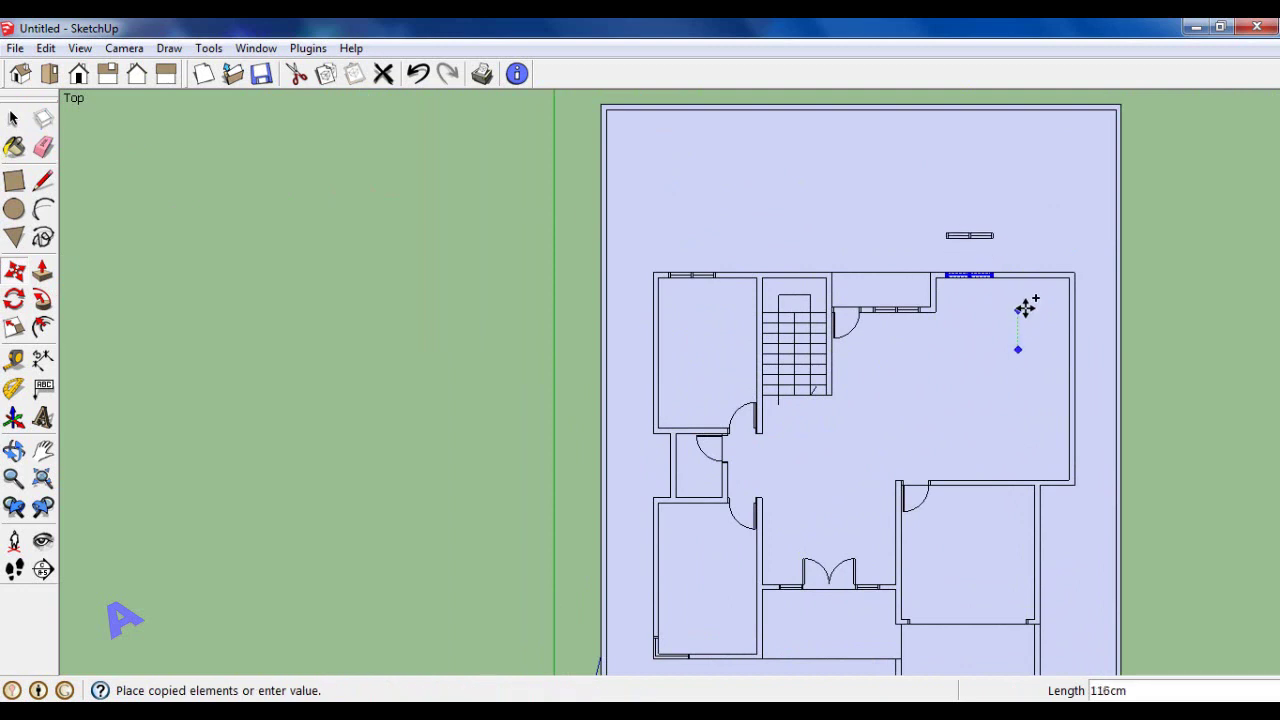
click(1027, 297)
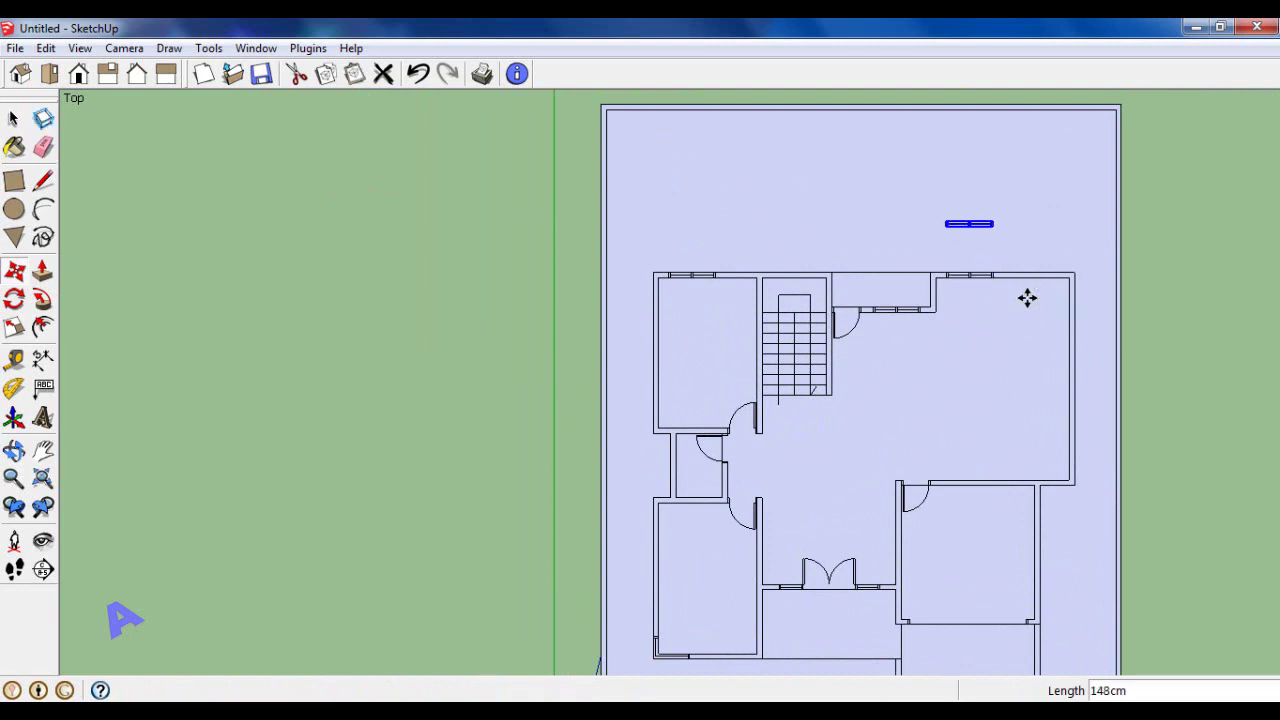
click(15, 298)
scroll(1040, 208, up, 3)
scroll(900, 225, up, 1)
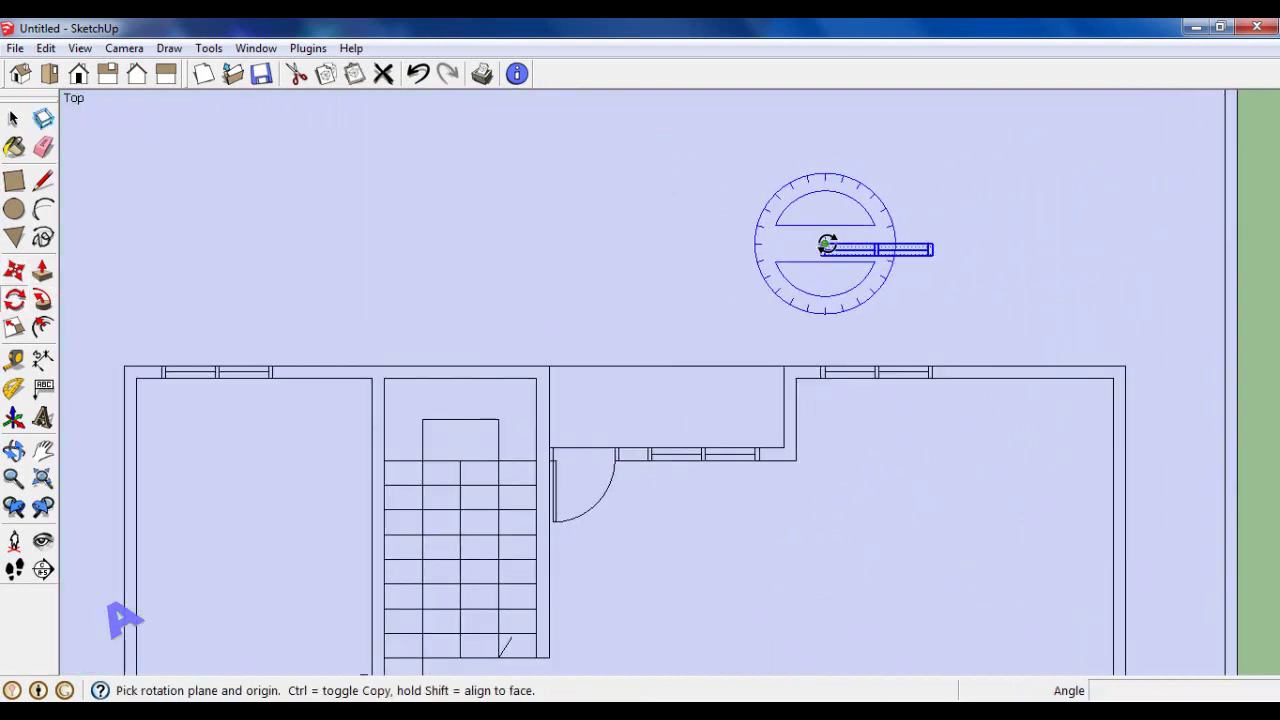
Rotate the spare double window 90 degrees and seat it in the small left room's outer wall.
click(825, 244)
click(957, 245)
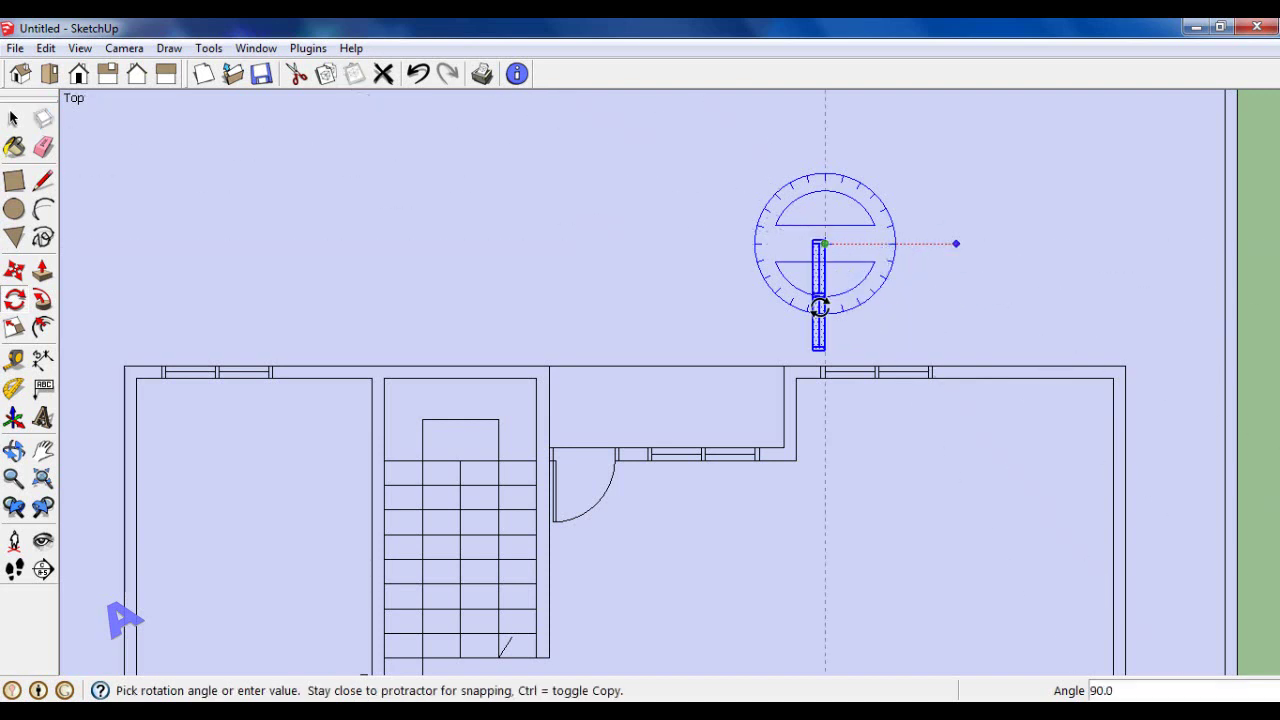
click(822, 330)
click(14, 270)
scroll(866, 294, up, 1)
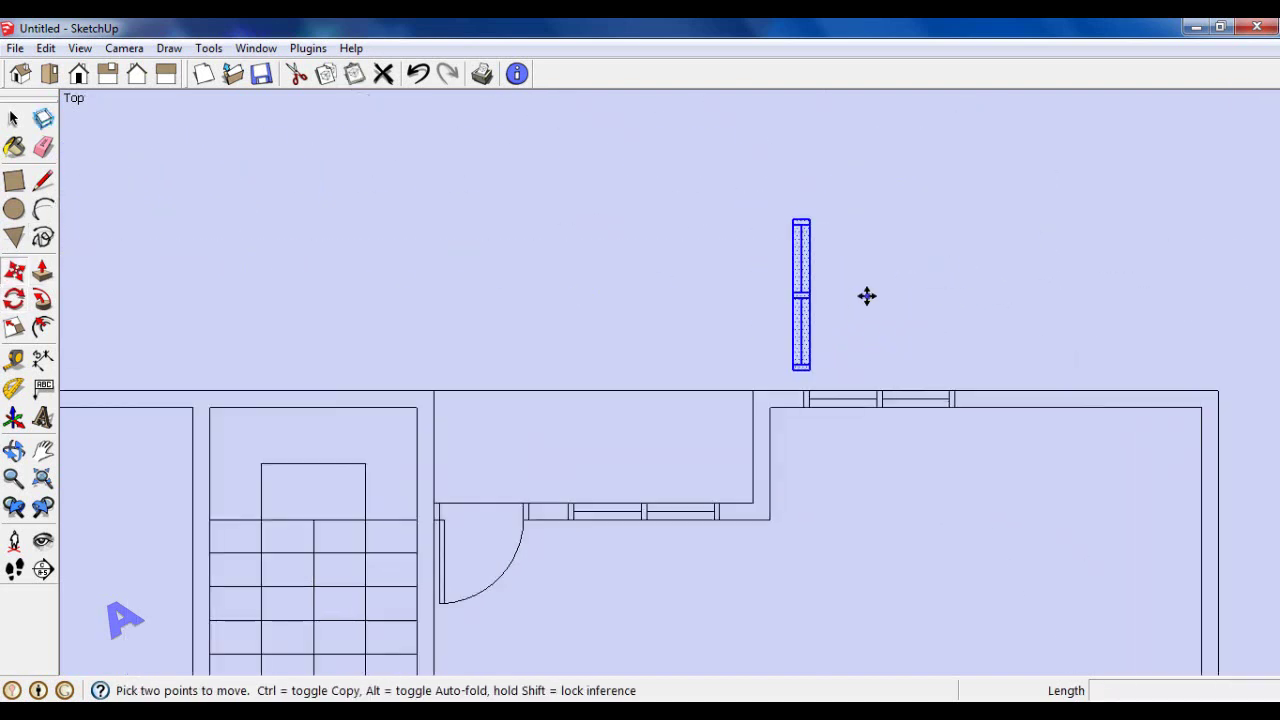
scroll(820, 293, up, 2)
scroll(792, 292, up, 2)
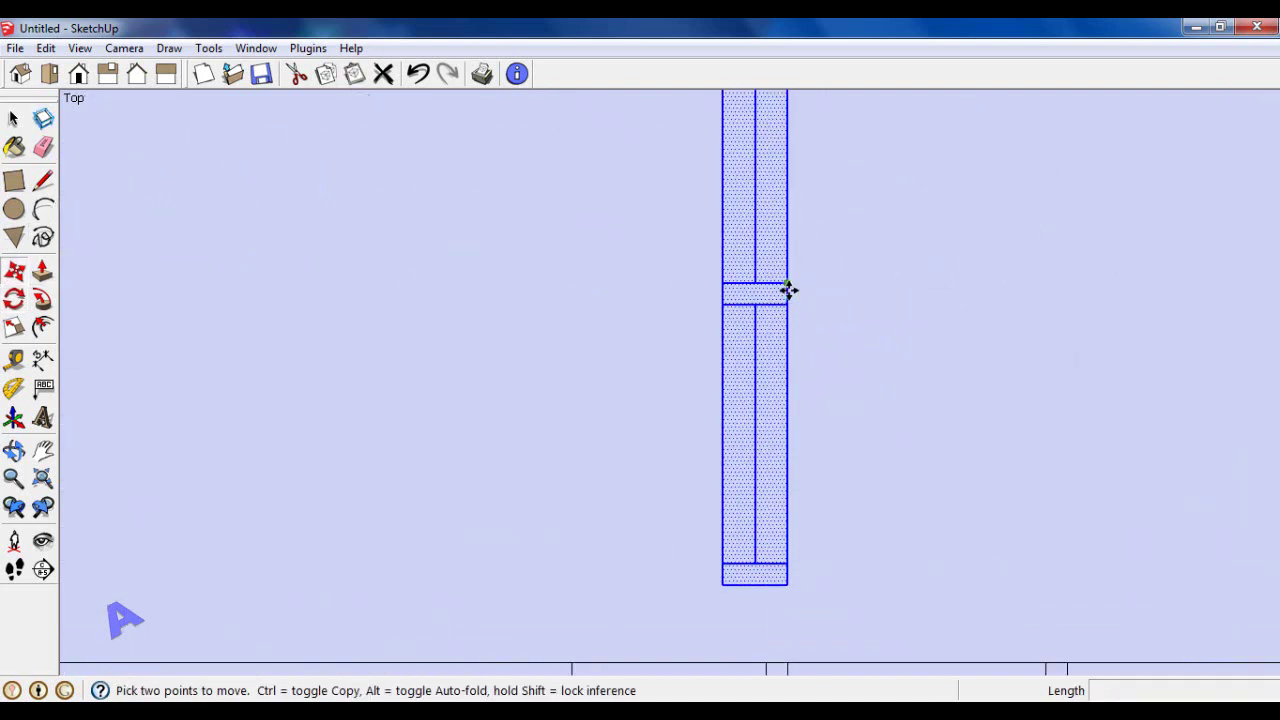
scroll(789, 290, up, 2)
click(783, 298)
scroll(851, 237, down, 2)
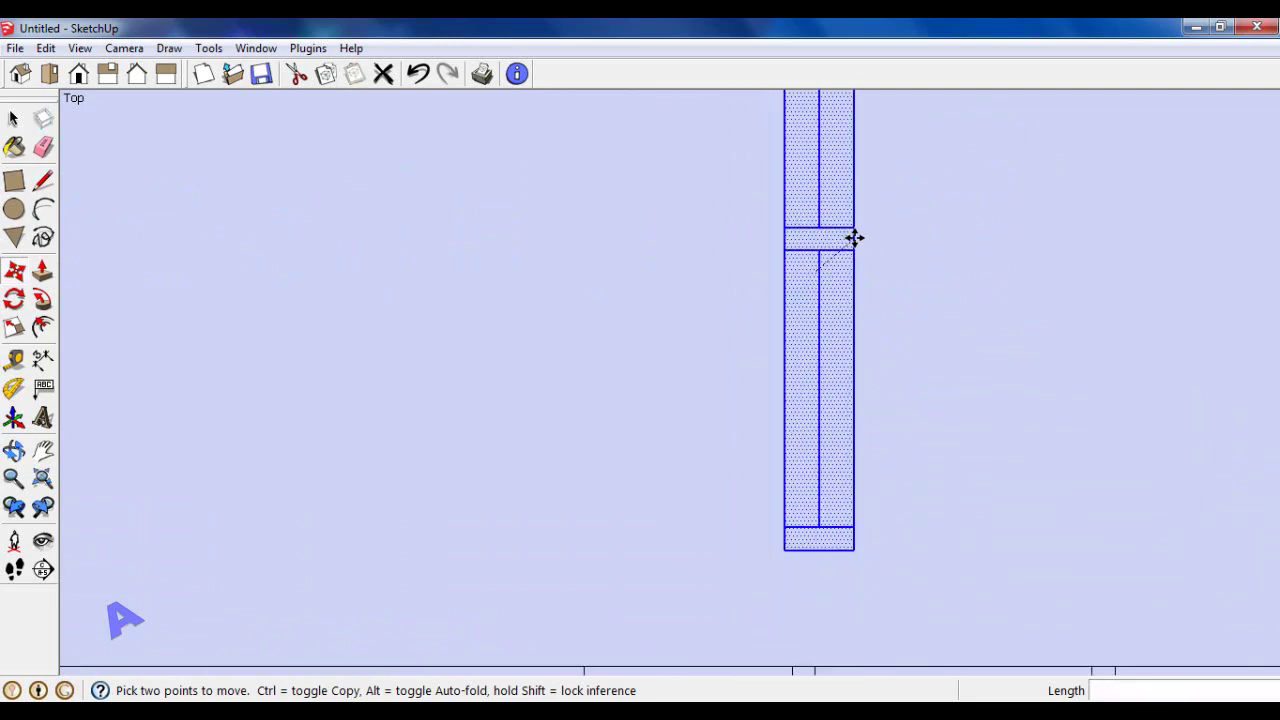
scroll(870, 235, down, 2)
scroll(889, 234, down, 1)
scroll(890, 237, down, 3)
scroll(860, 270, down, 2)
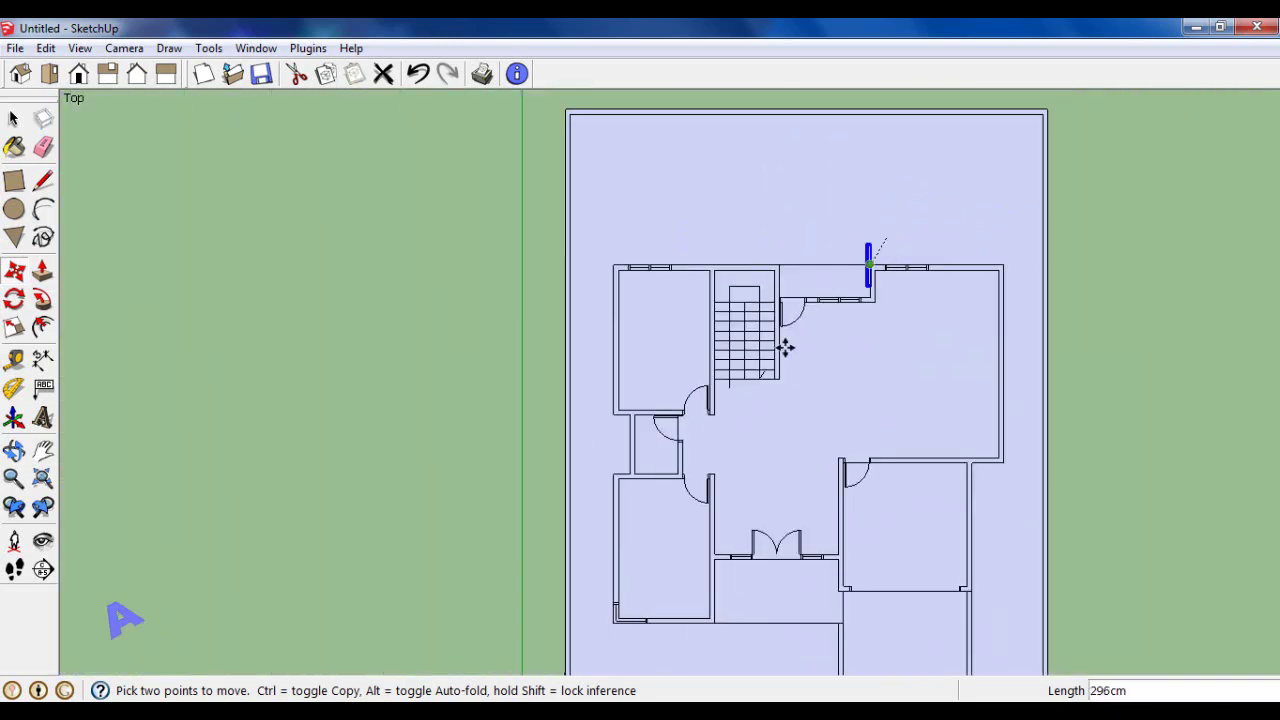
scroll(640, 445, up, 3)
click(652, 429)
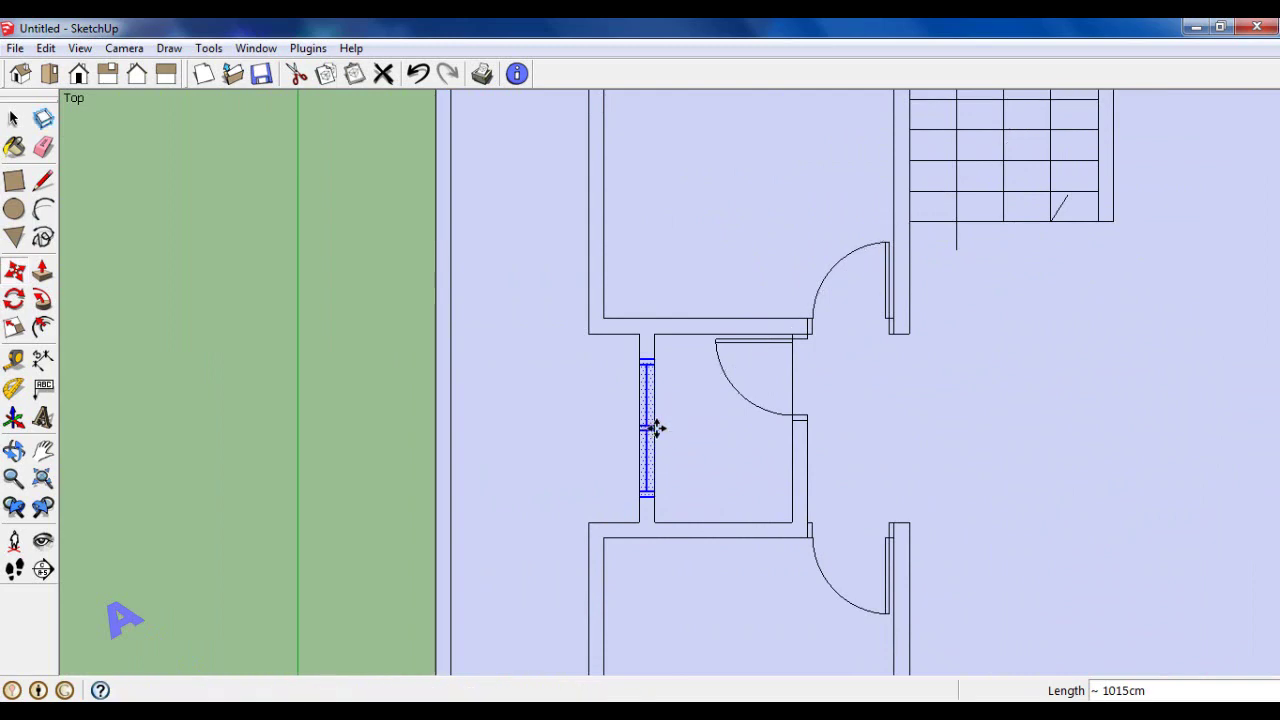
Copy the rotated window into the upper-right room's right outer wall and zoom out.
scroll(680, 437, up, 1)
scroll(680, 437, up, 1)
key(ctrl)
click(611, 578)
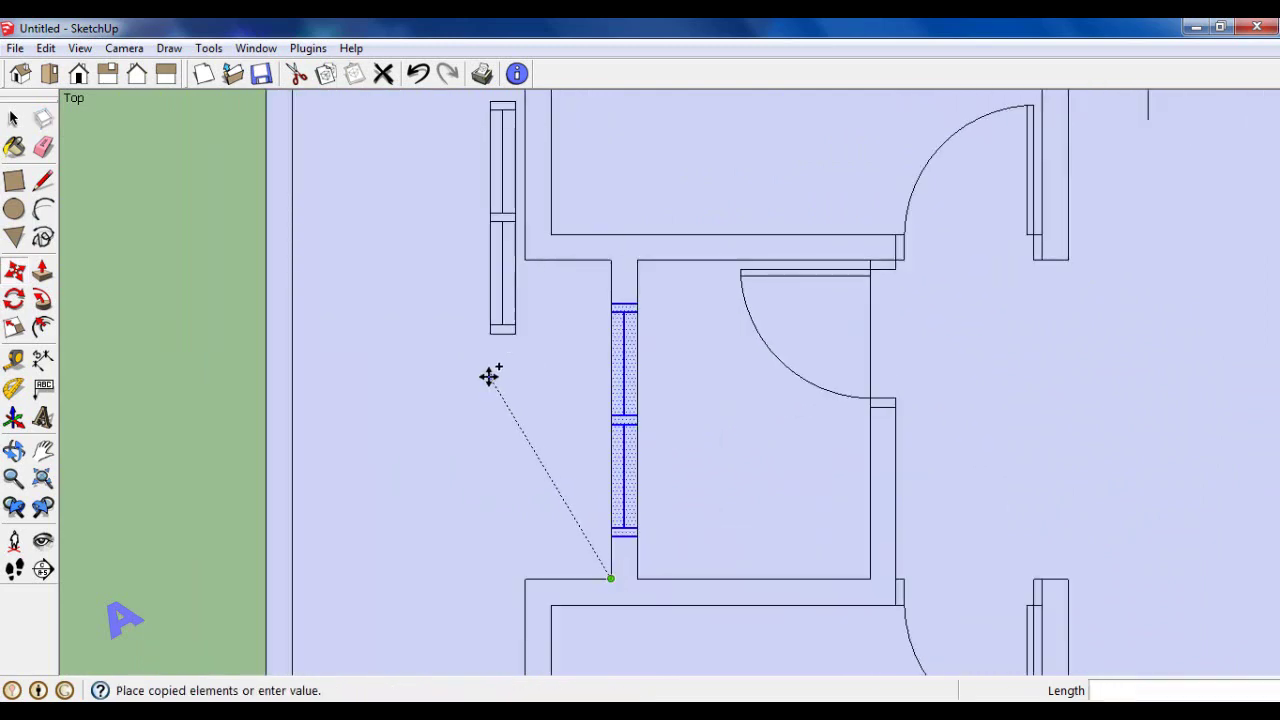
scroll(489, 371, down, 2)
scroll(1029, 420, down, 2)
scroll(964, 390, up, 3)
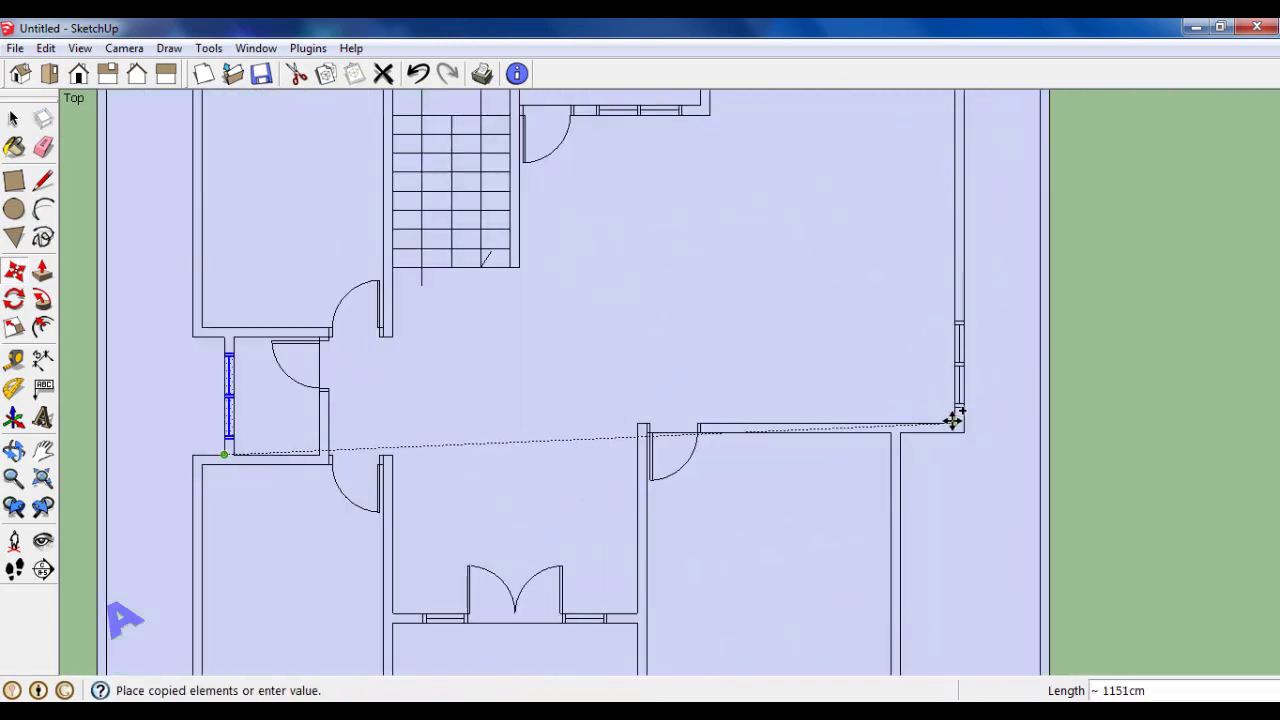
click(958, 400)
scroll(1044, 370, down, 2)
click(14, 119)
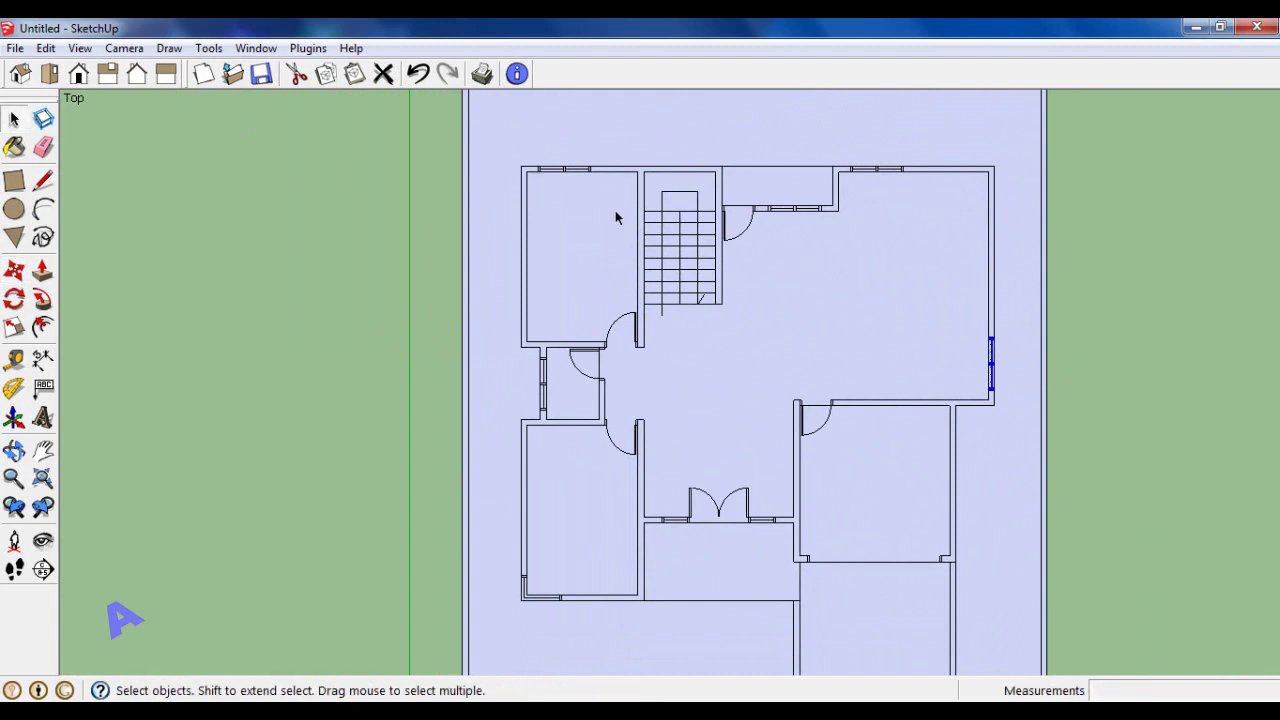
scroll(881, 269, down, 1)
click(1086, 367)
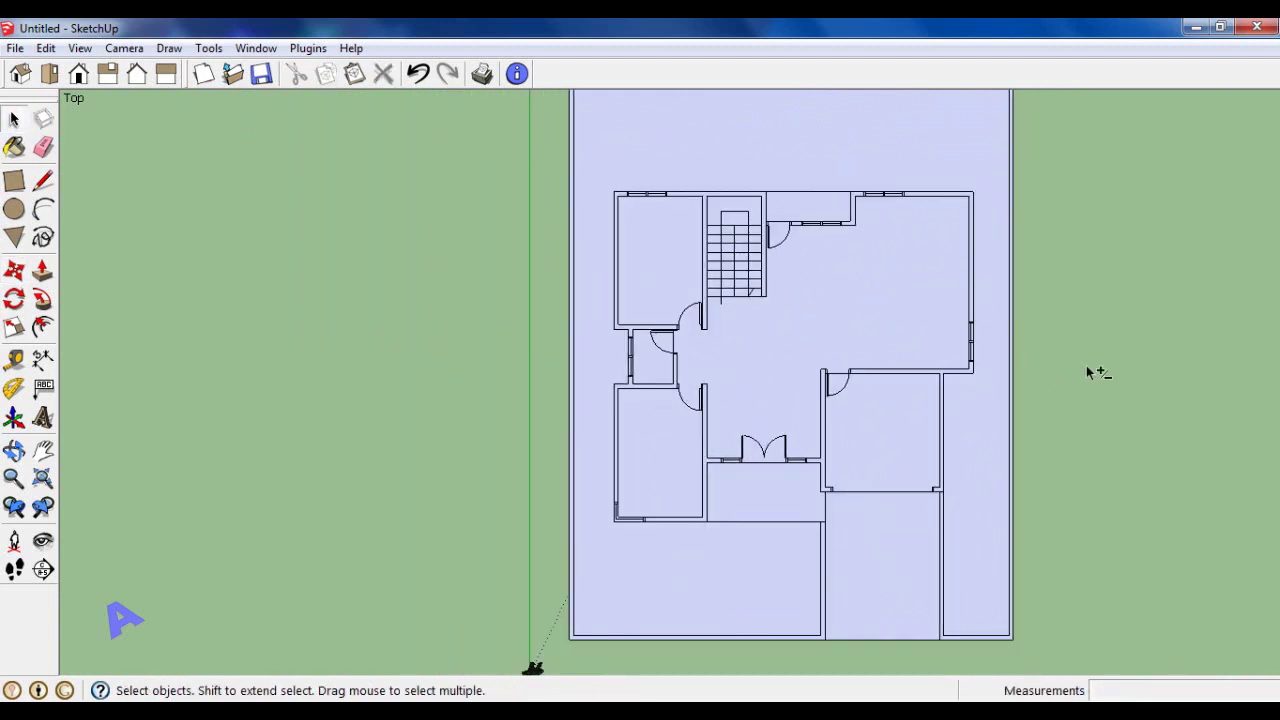
scroll(848, 368, down, 1)
scroll(848, 368, down, 3)
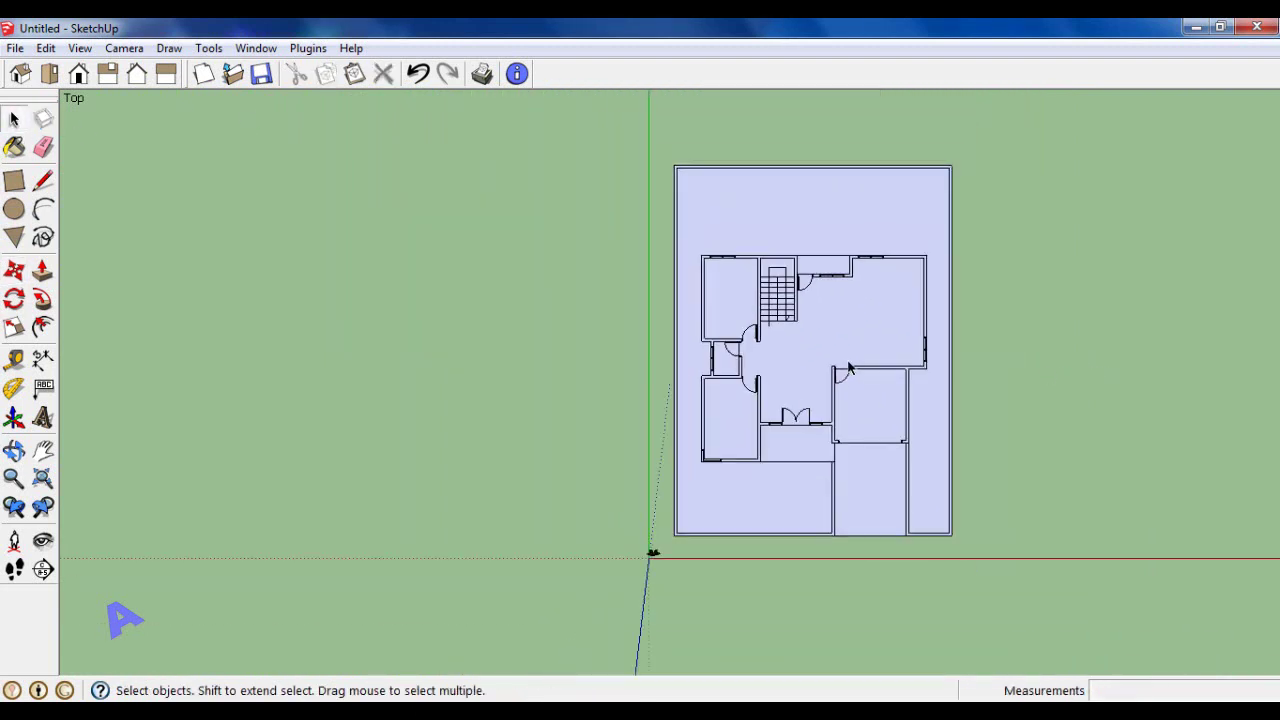
scroll(848, 368, down, 2)
scroll(848, 368, down, 1)
Select the entire floor plan and place a full copy directly to its right.
drag(718, 217, 977, 497)
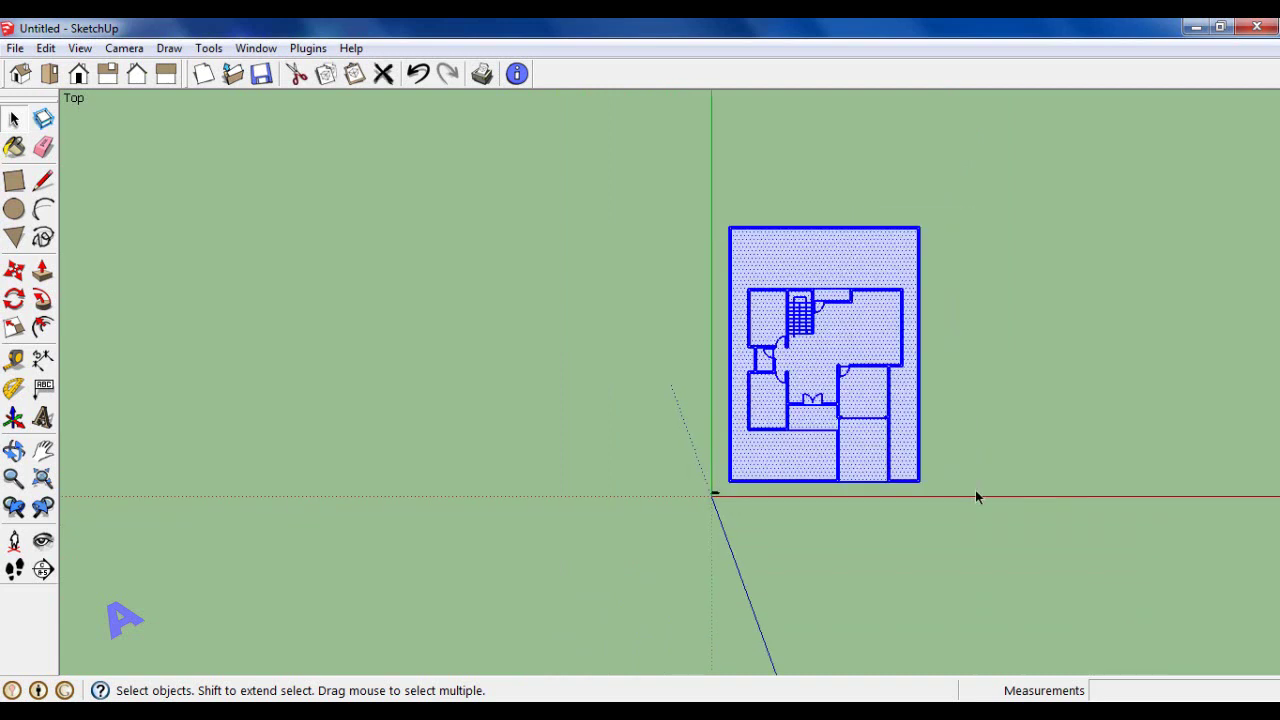
click(14, 270)
click(818, 561)
key(ctrl)
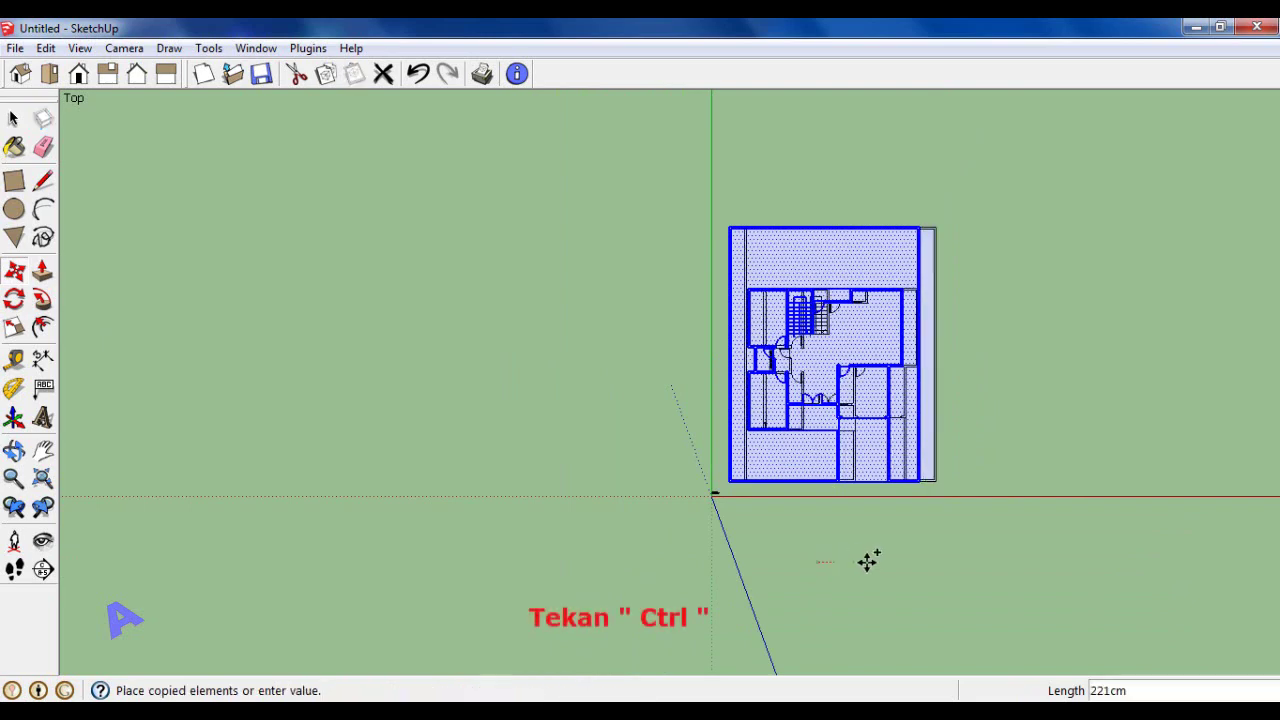
click(1105, 561)
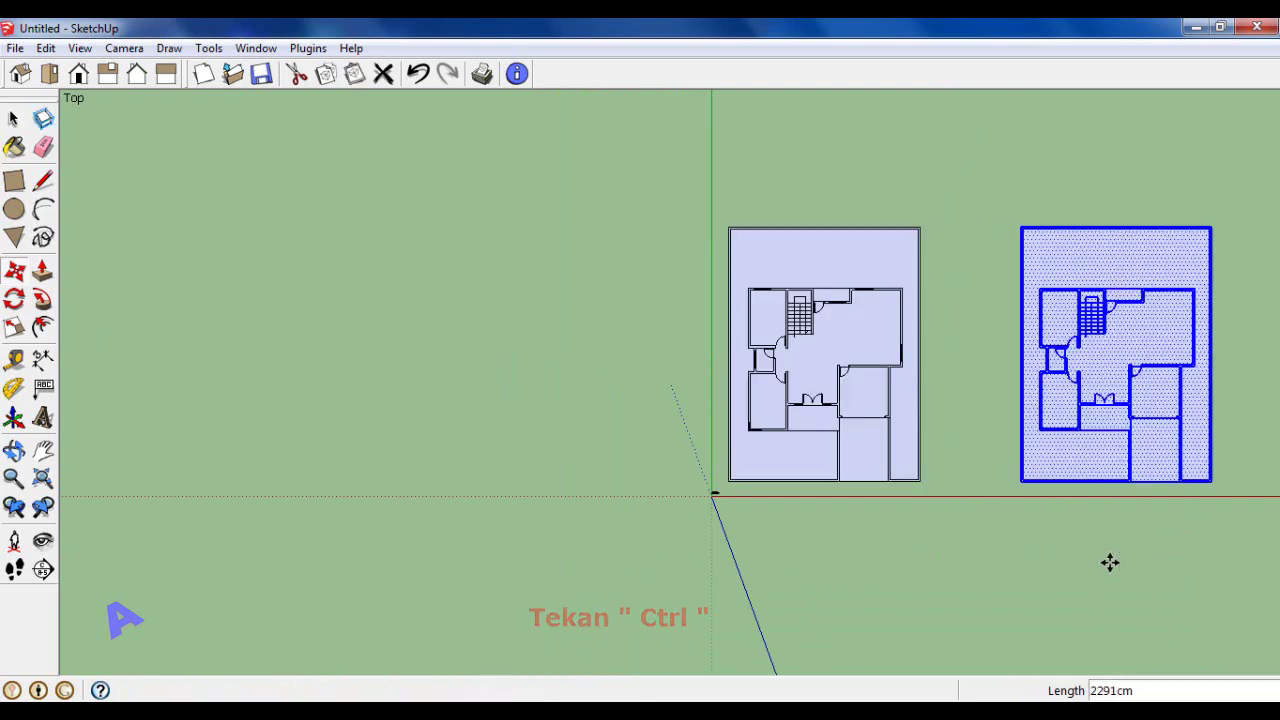
key(space)
scroll(206, 280, down, 2)
scroll(206, 280, down, 1)
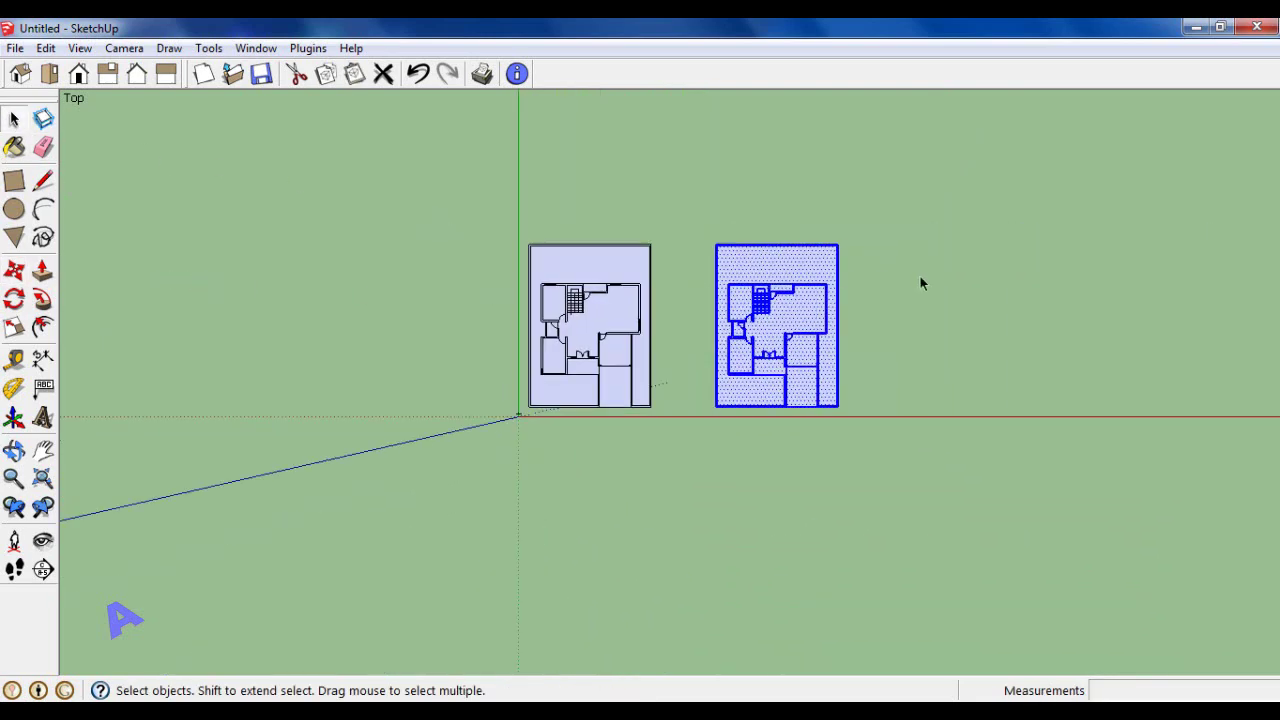
click(920, 276)
scroll(797, 322, up, 1)
scroll(797, 322, up, 2)
scroll(797, 322, up, 2)
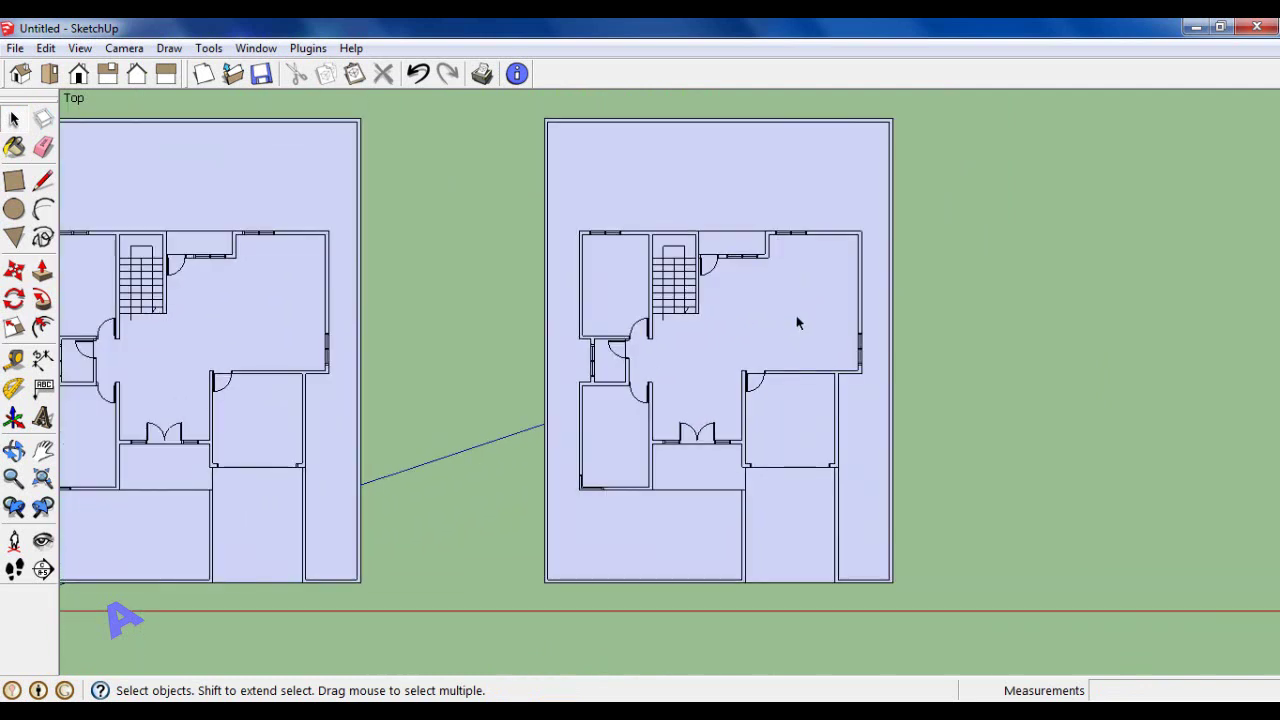
scroll(797, 322, up, 1)
Add vertical guides measured in from the copied plan's right wall, one at 400cm.
click(14, 358)
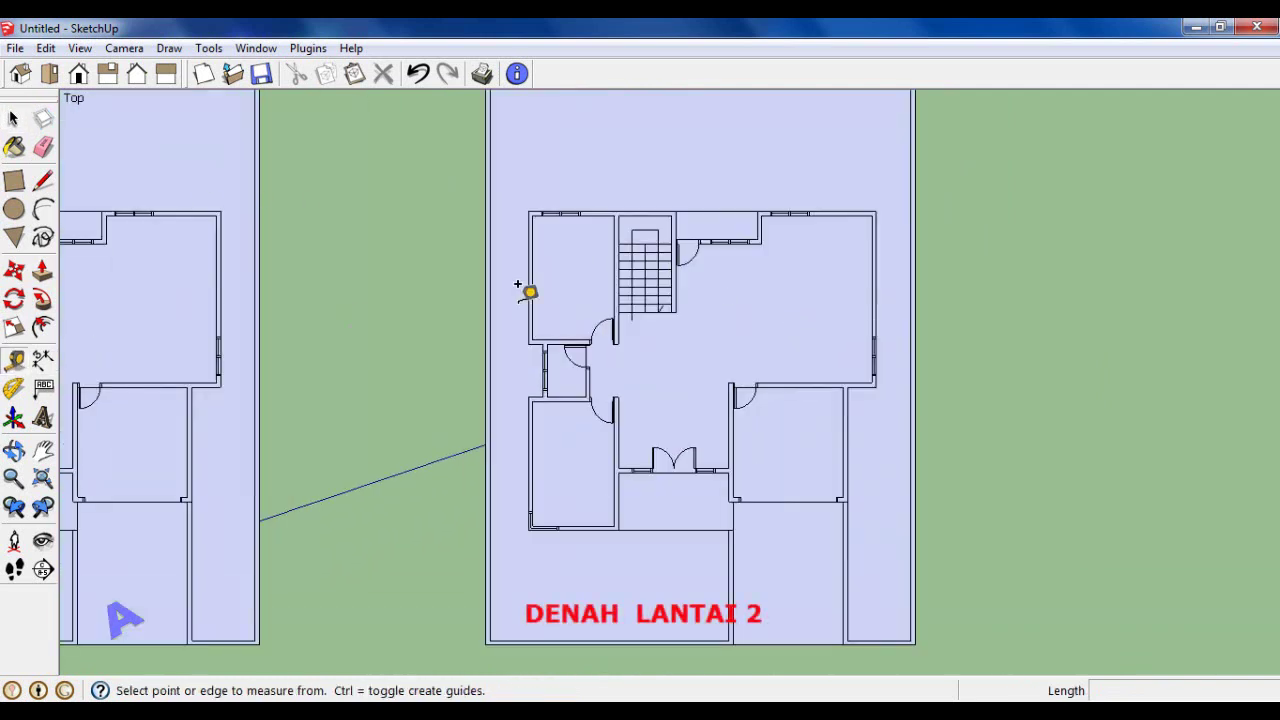
scroll(856, 255, up, 1)
scroll(856, 254, up, 1)
click(875, 263)
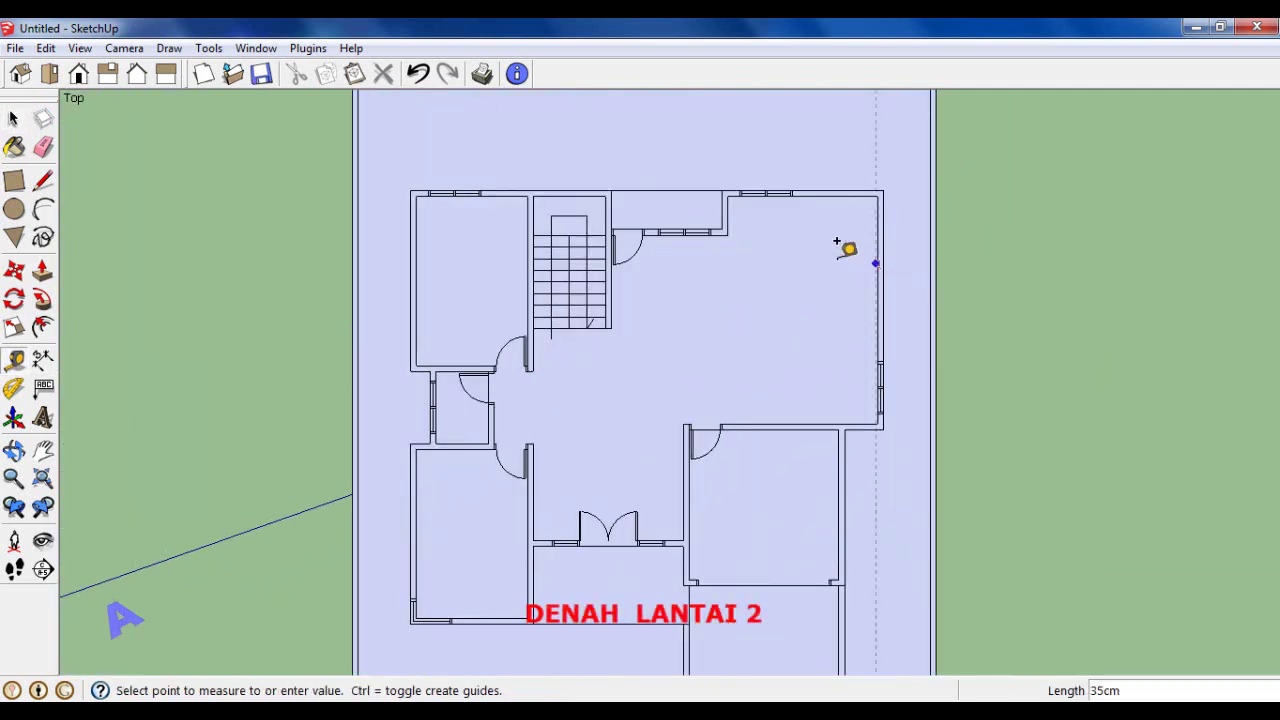
click(721, 207)
scroll(885, 212, up, 1)
scroll(885, 212, up, 1)
click(877, 209)
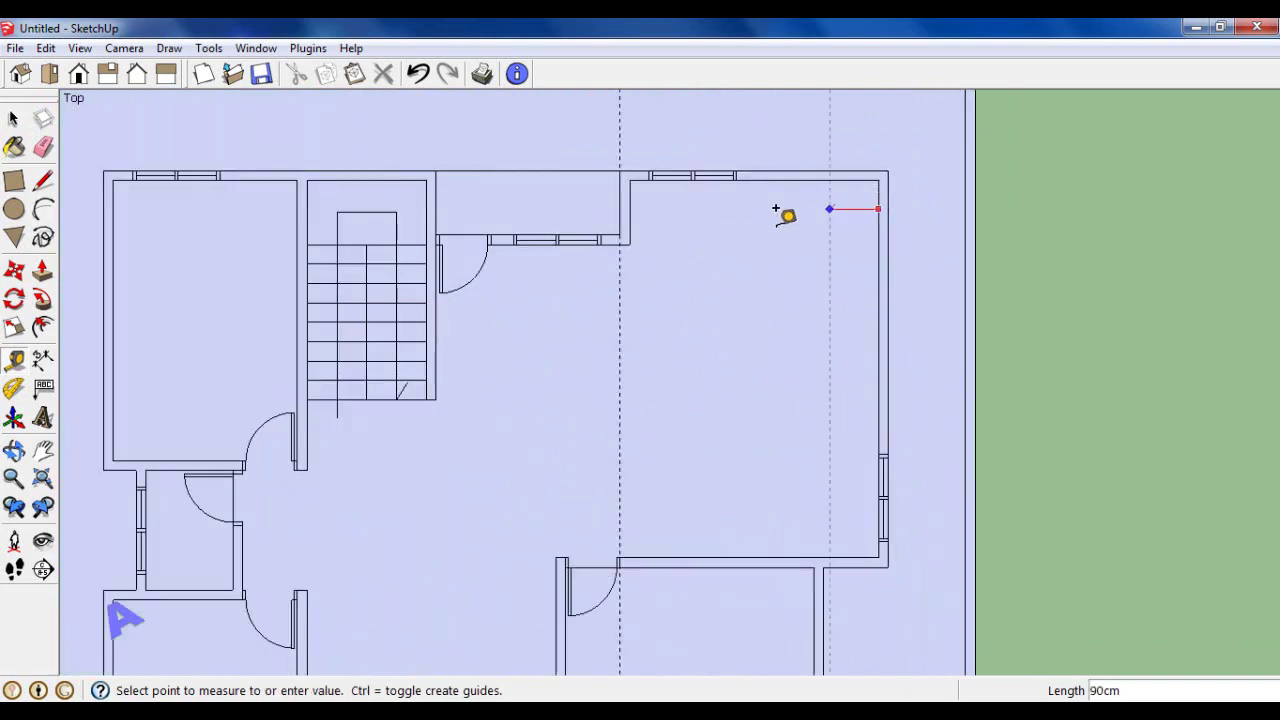
scroll(636, 208, up, 1)
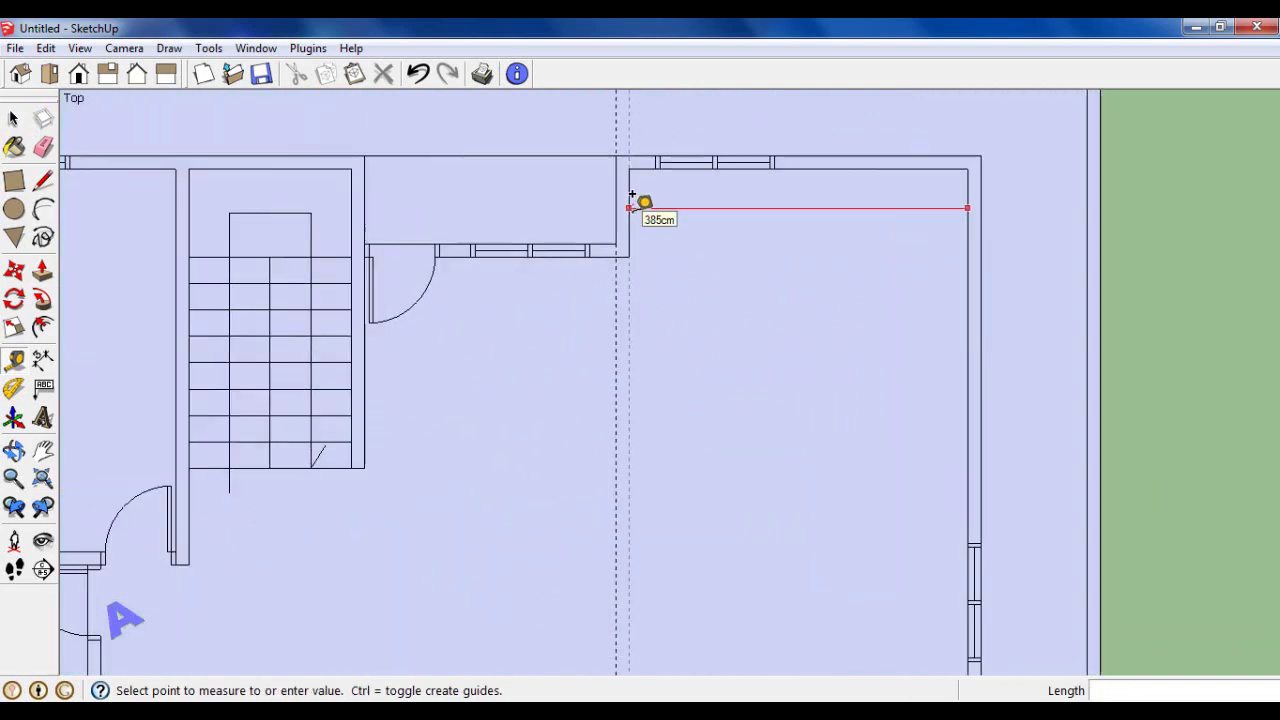
click(636, 208)
scroll(826, 226, down, 2)
scroll(818, 246, up, 1)
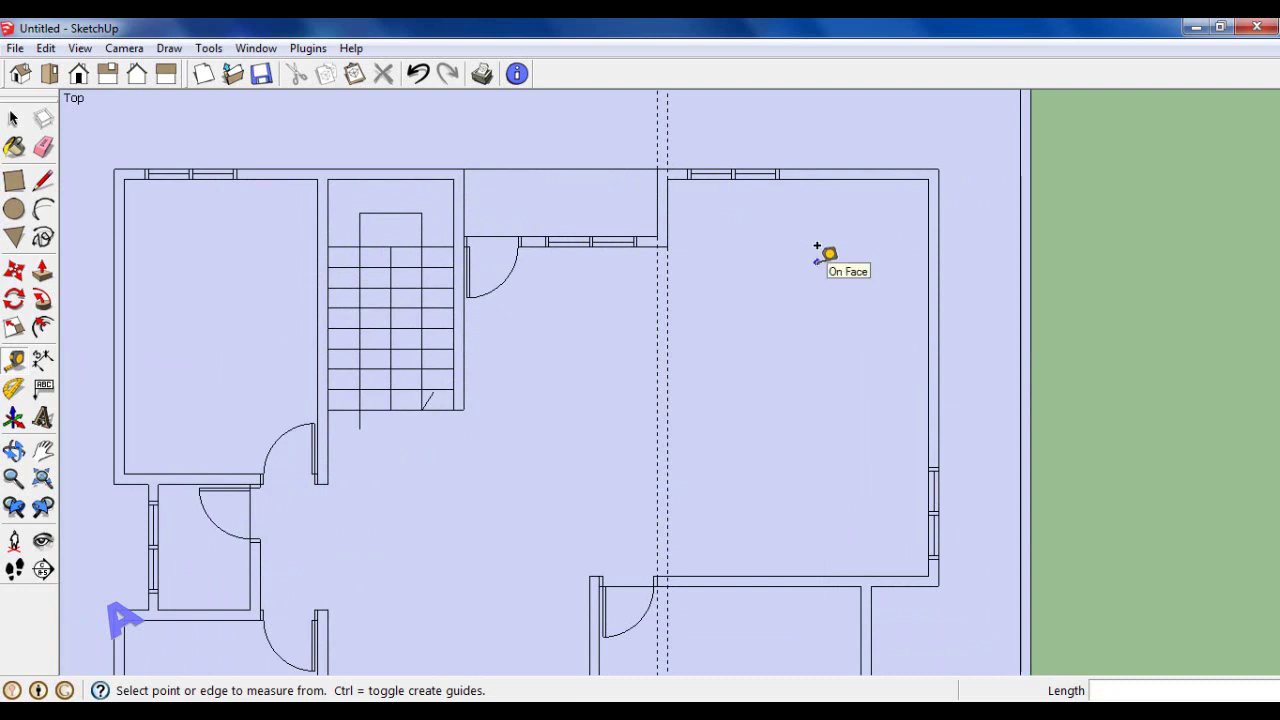
Add a horizontal guide 300cm above the room's lower wall and another 5 from it.
click(790, 582)
text(300)
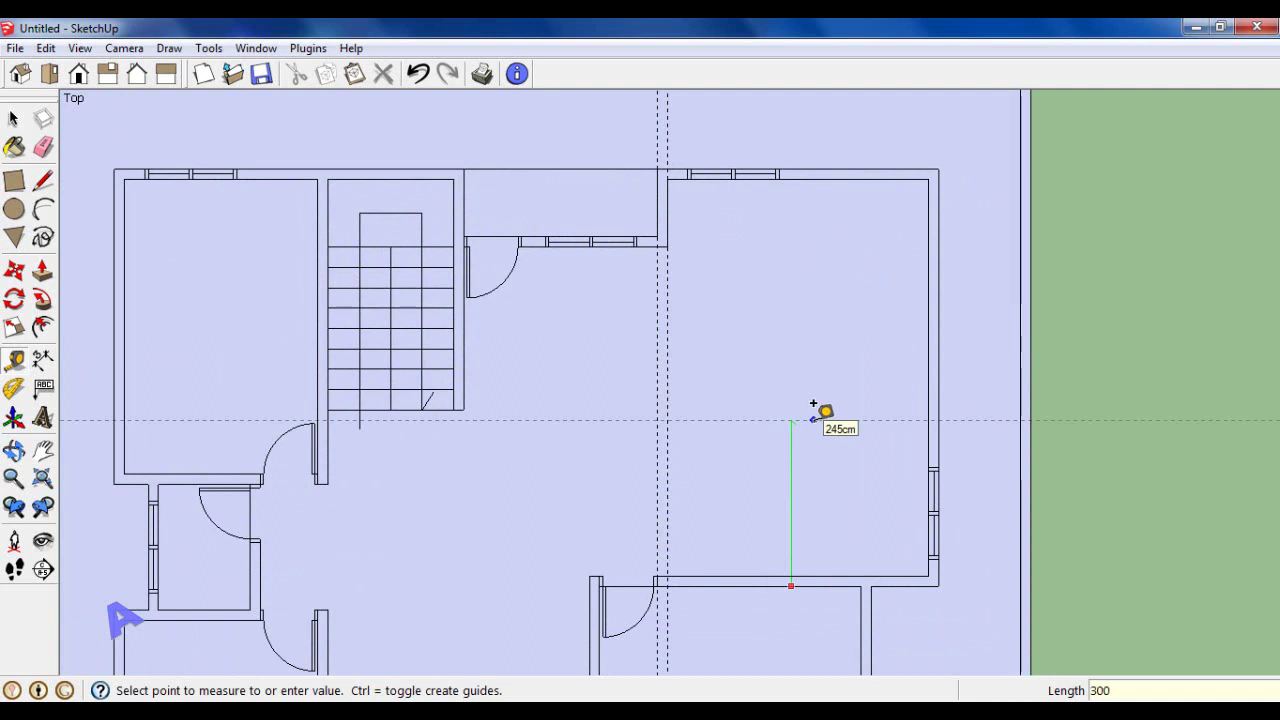
key(Return)
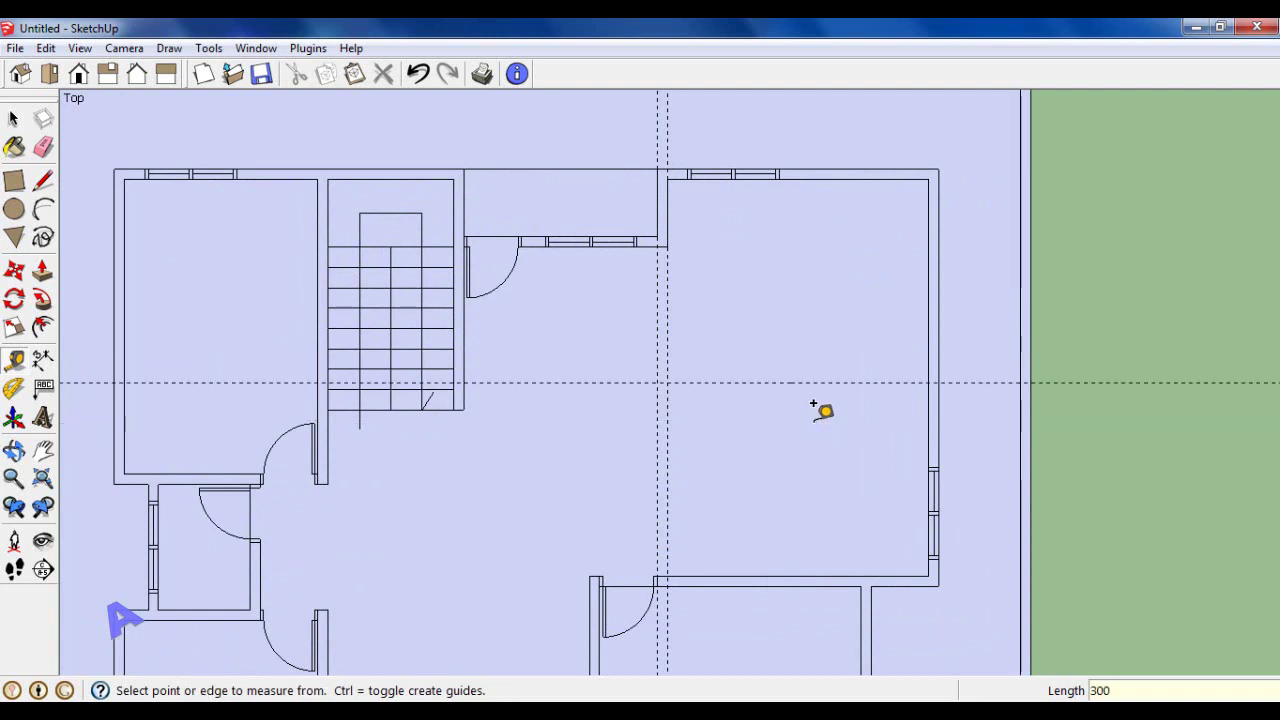
scroll(828, 350, up, 2)
click(833, 399)
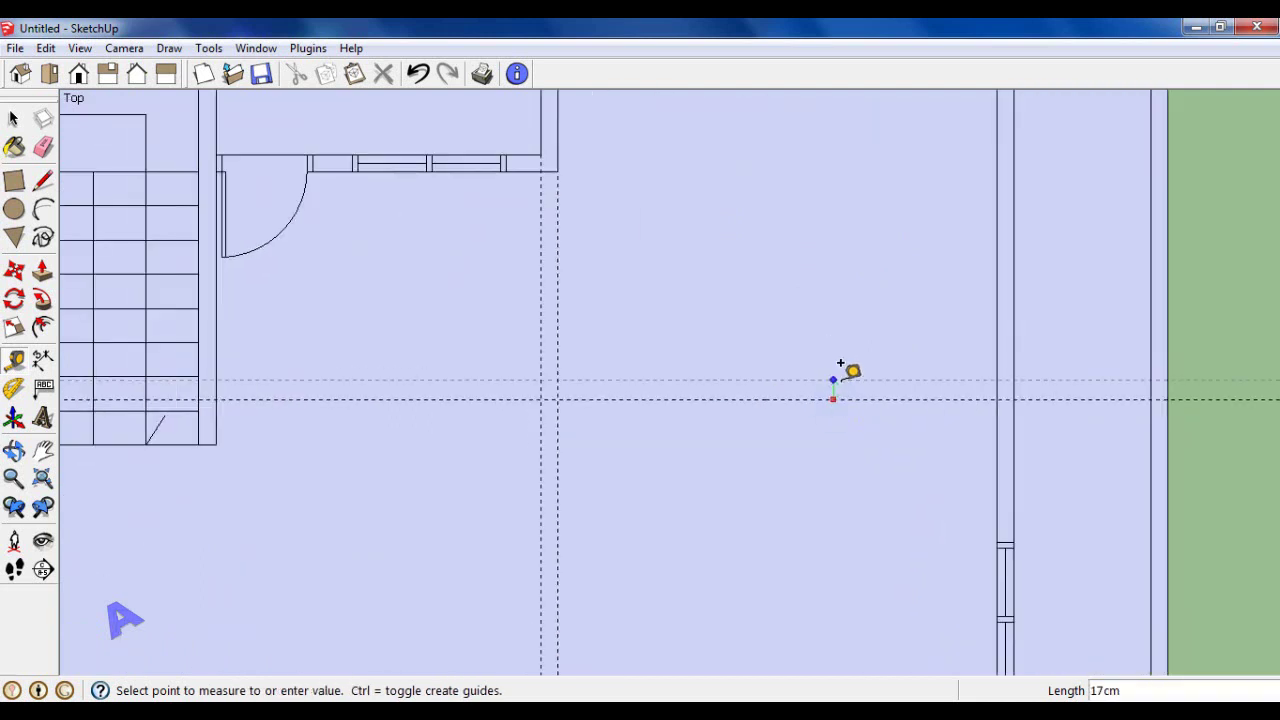
text(5)
key(Return)
scroll(840, 363, down, 2)
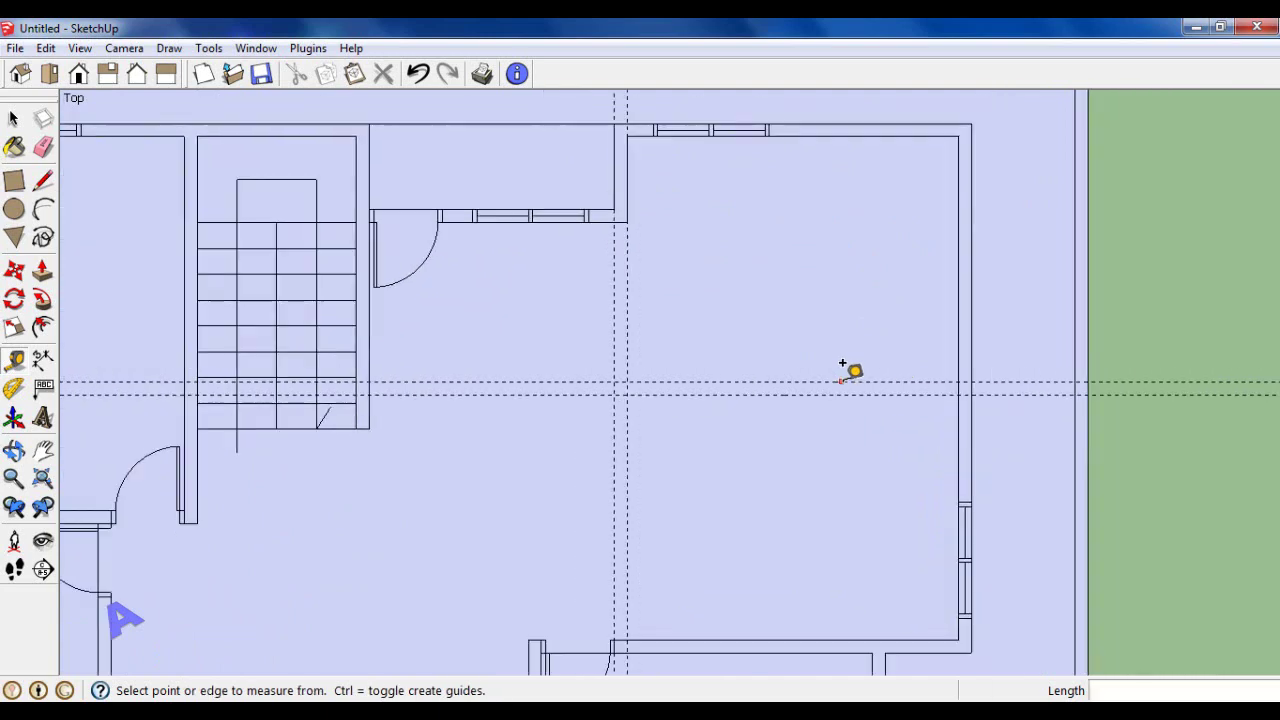
scroll(840, 363, down, 2)
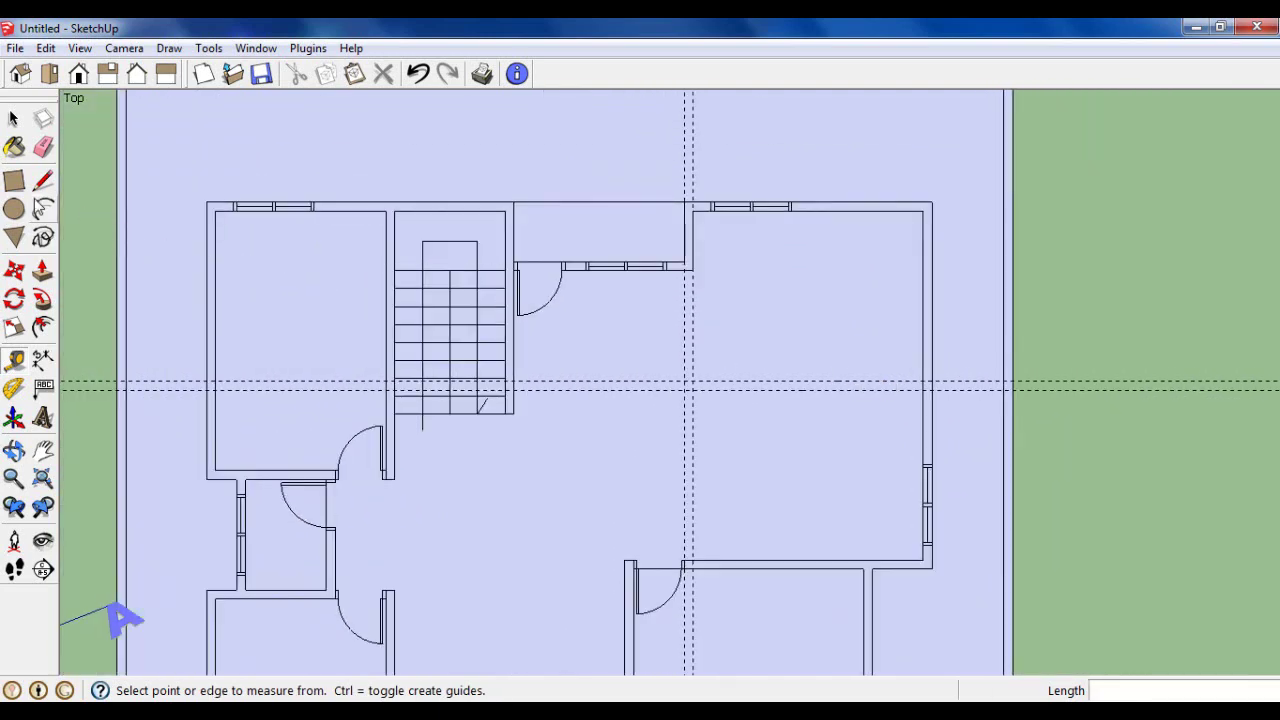
key(r)
scroll(690, 265, up, 1)
Draw a vertical wall rectangle from the wall corner down to the lower wall.
scroll(692, 266, up, 2)
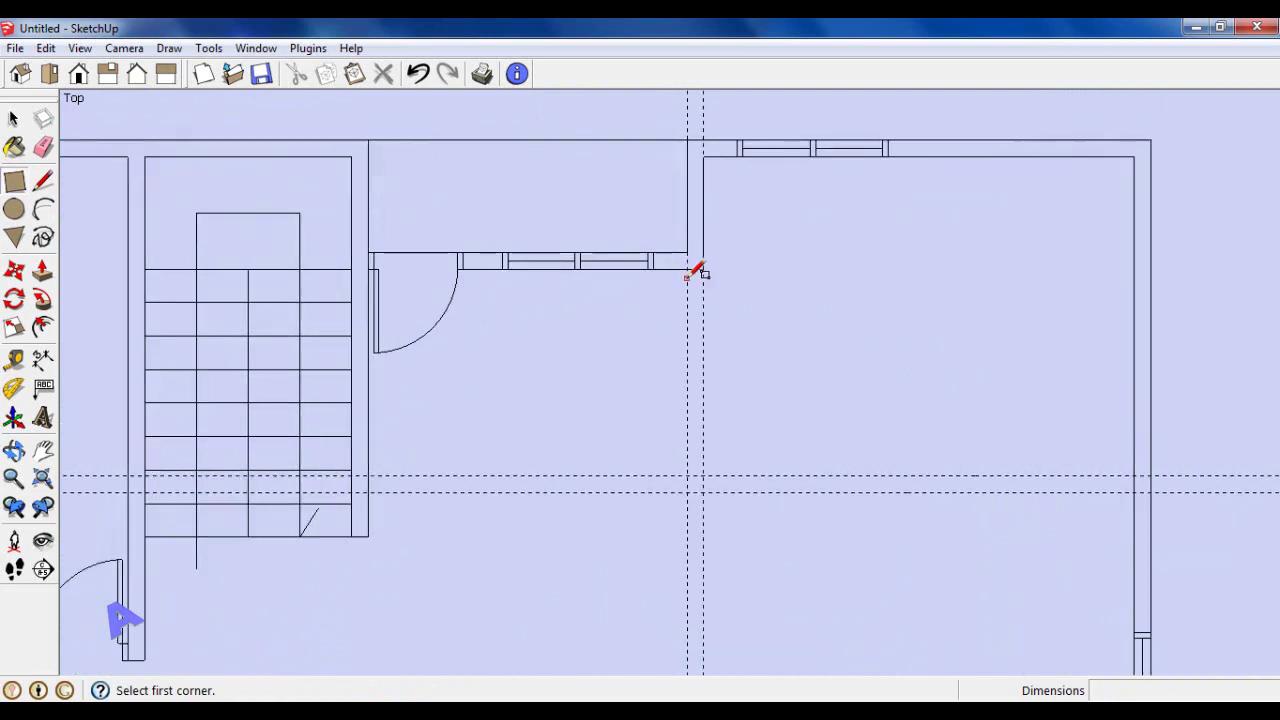
click(688, 266)
scroll(690, 266, down, 2)
scroll(690, 268, down, 1)
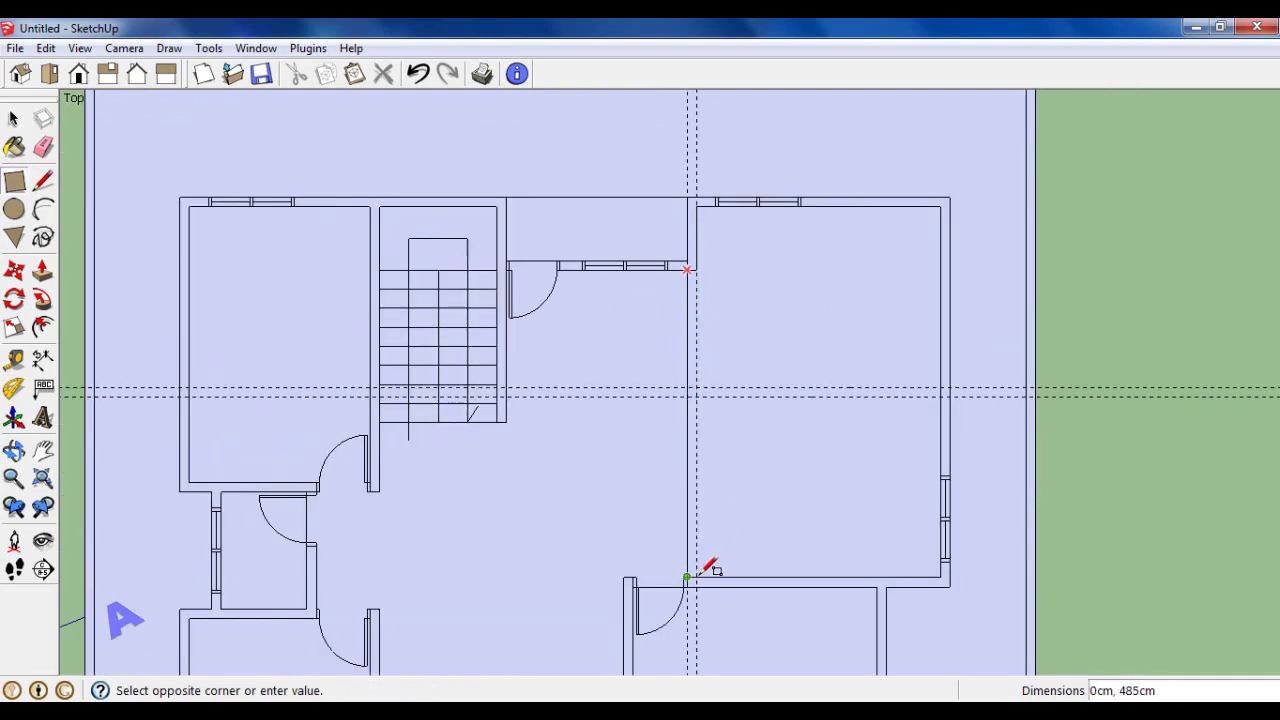
scroll(705, 569, up, 2)
click(692, 578)
scroll(737, 537, down, 1)
scroll(720, 306, down, 1)
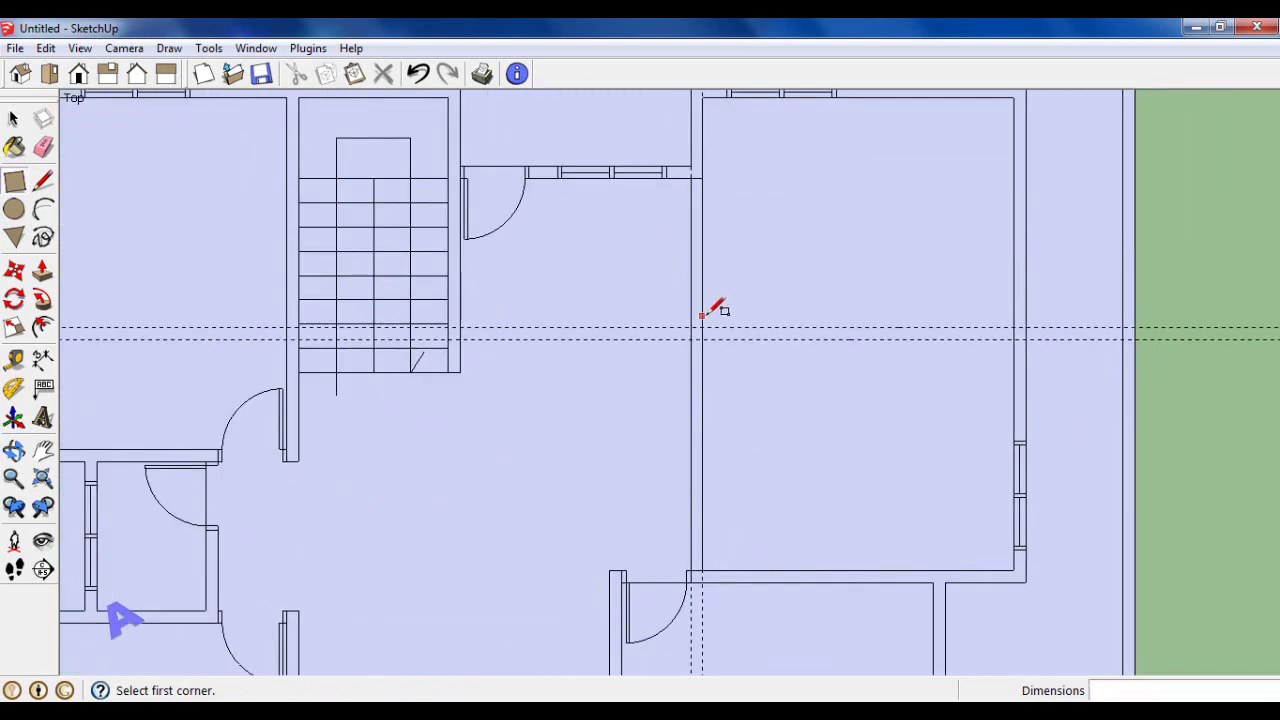
scroll(694, 320, up, 2)
Draw the new partition wall between the guides across to the right wall.
click(686, 331)
scroll(900, 338, down, 1)
scroll(1017, 336, up, 1)
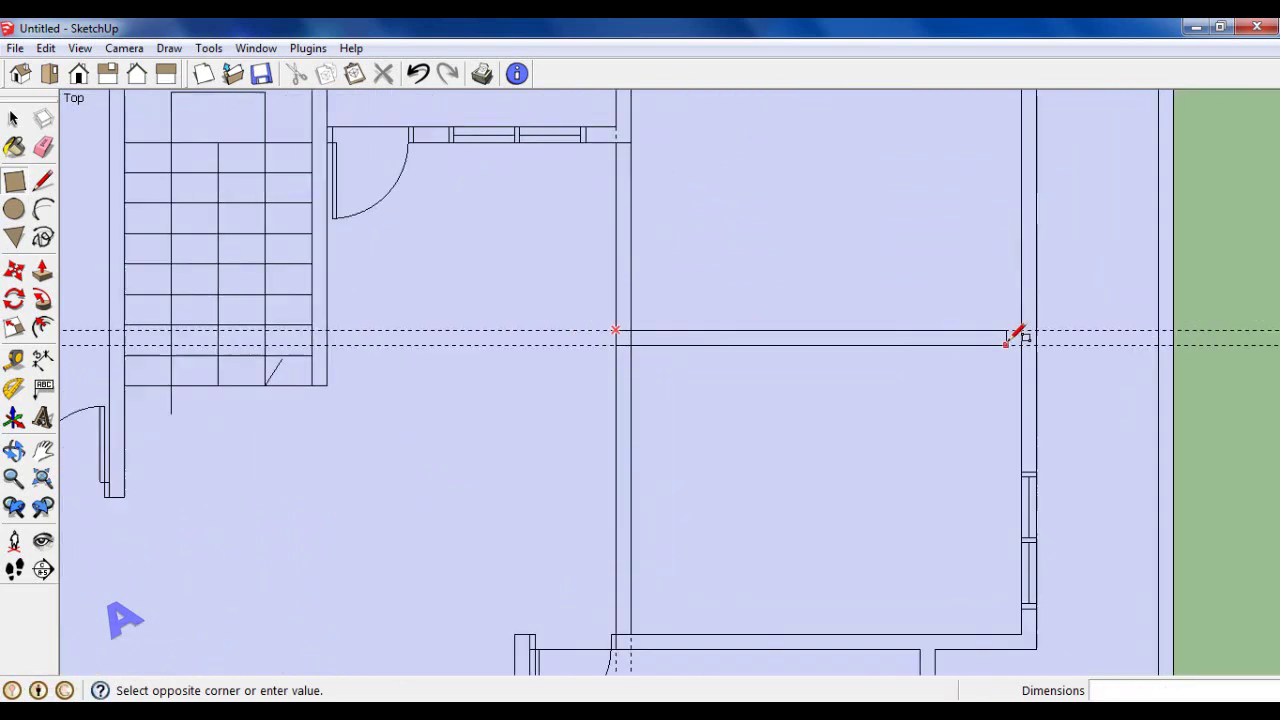
scroll(1030, 336, up, 1)
click(1022, 344)
scroll(1022, 340, down, 2)
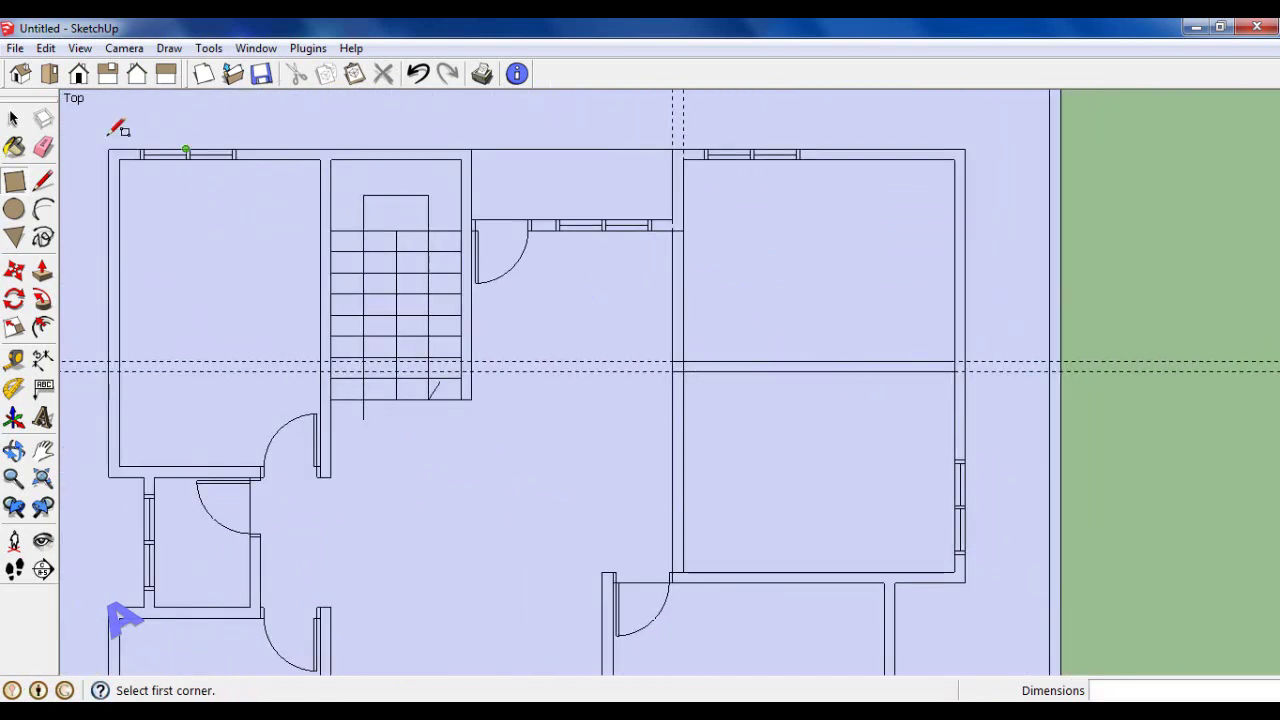
Erase the vertical and horizontal guide lines.
click(14, 119)
scroll(851, 311, down, 1)
click(46, 147)
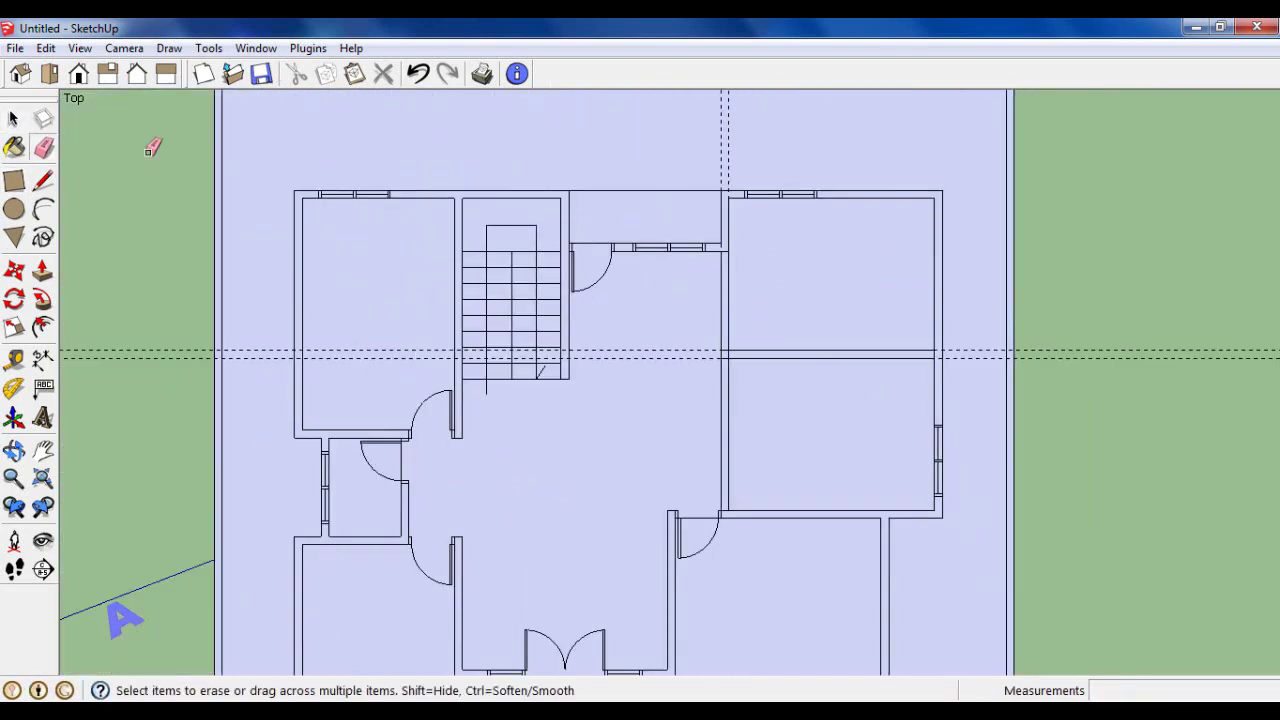
click(730, 157)
click(970, 354)
click(14, 119)
scroll(736, 470, down, 1)
scroll(734, 472, up, 1)
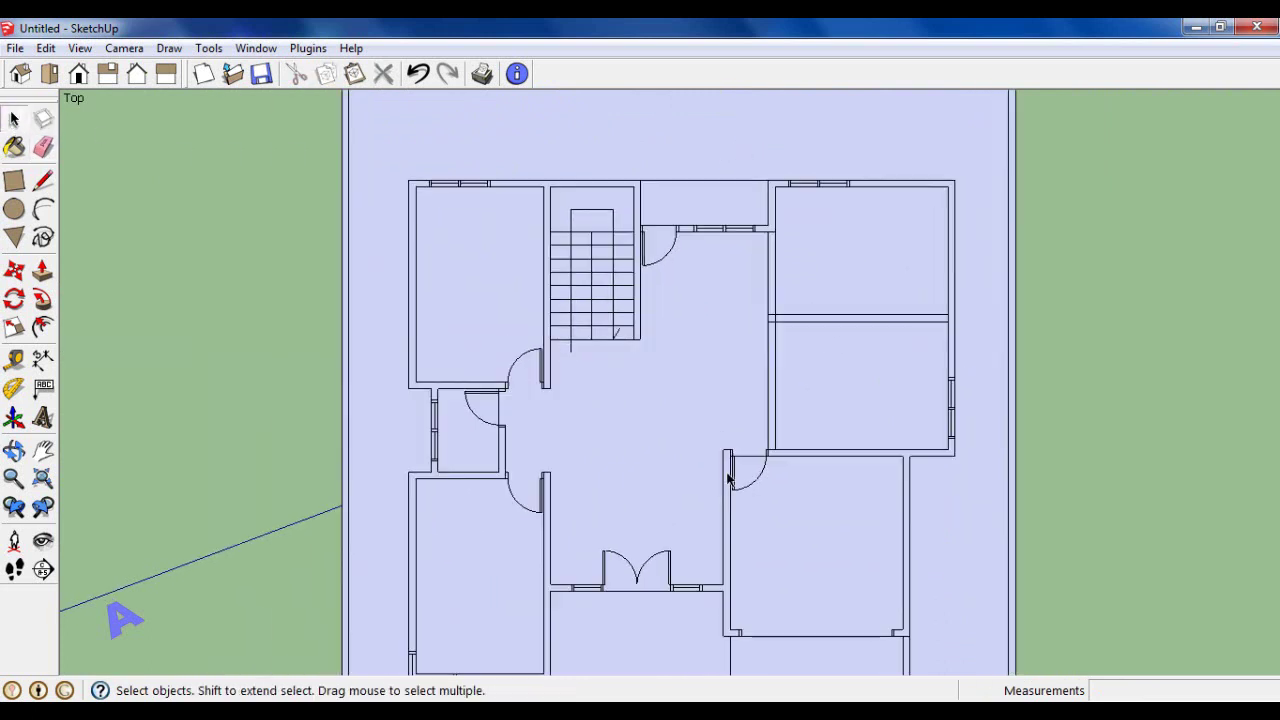
scroll(728, 480, up, 1)
scroll(728, 480, down, 1)
scroll(728, 480, up, 1)
Copy the door beside the stairs to a spare spot above the plan.
scroll(500, 363, up, 1)
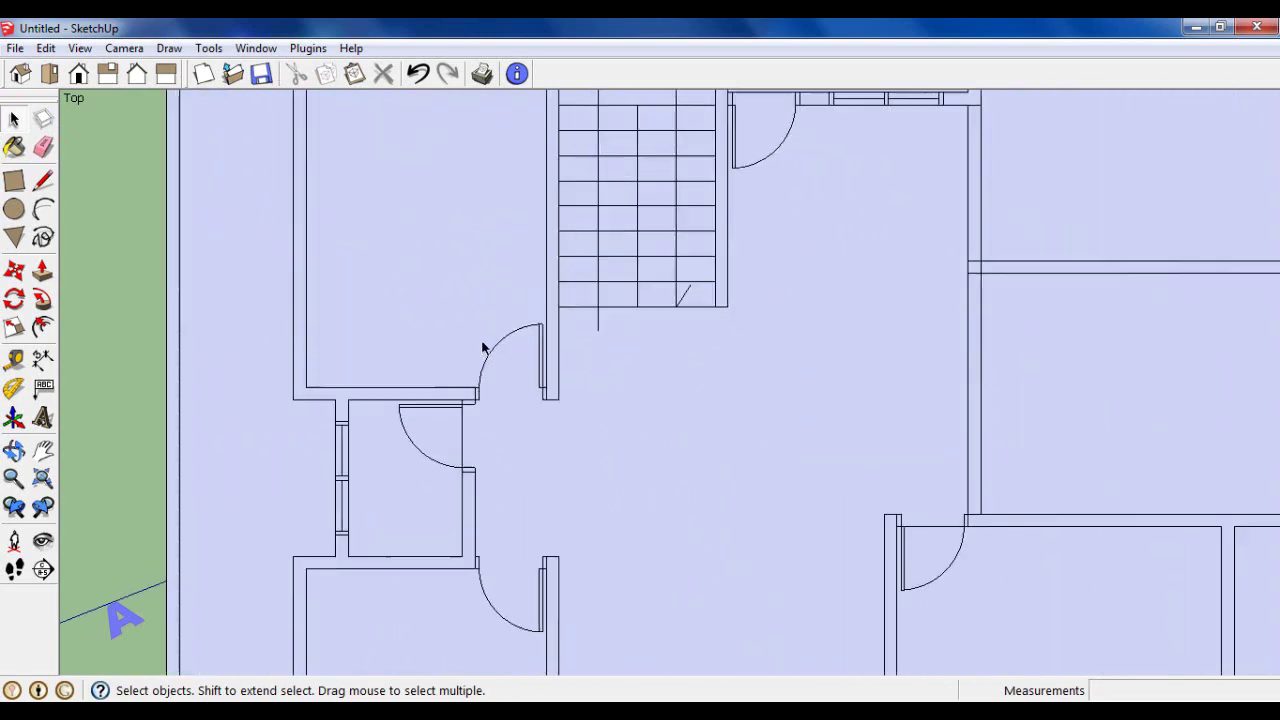
scroll(486, 343, up, 1)
drag(572, 431, 600, 421)
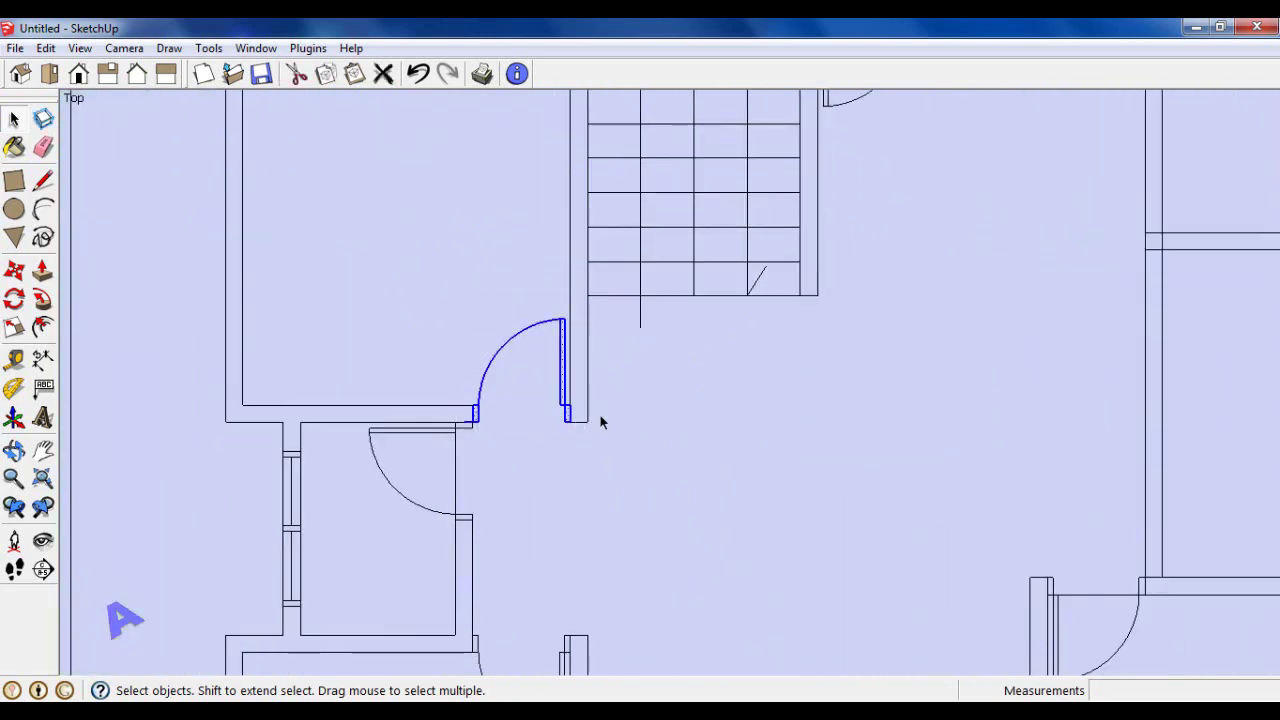
click(14, 270)
scroll(650, 425, down, 2)
scroll(709, 426, down, 1)
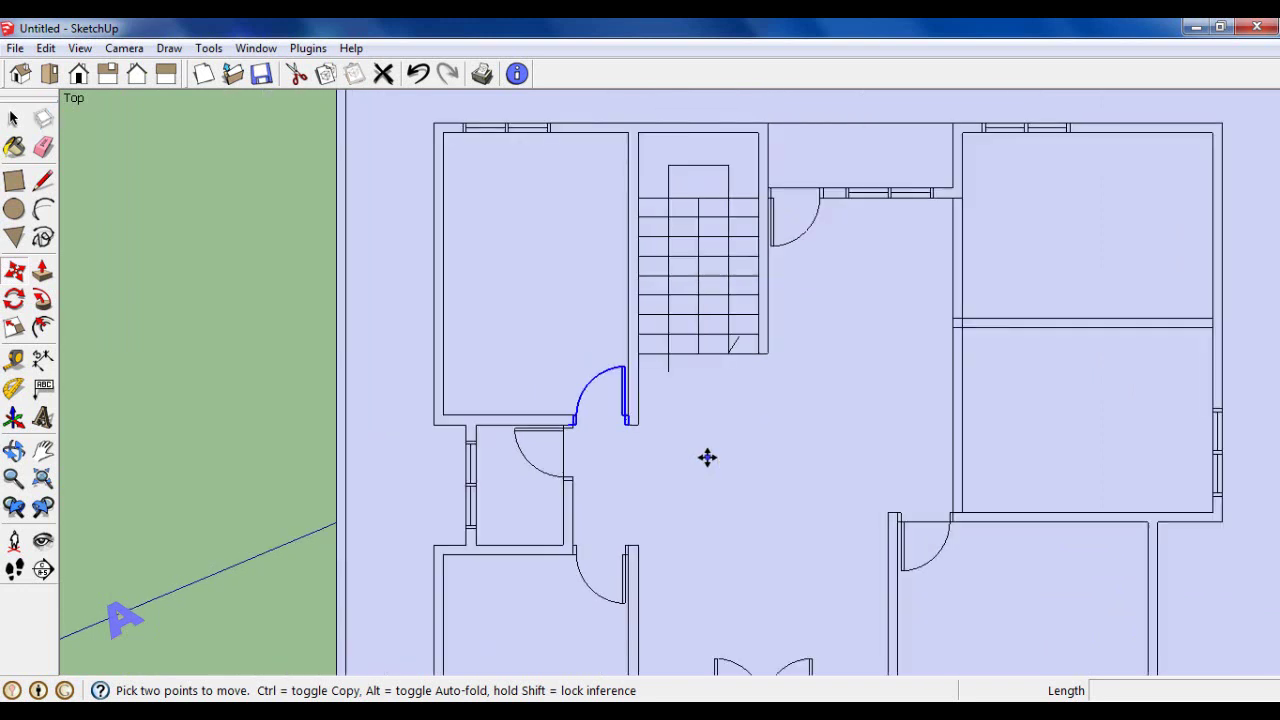
click(707, 457)
key(ctrl)
scroll(707, 457, down, 2)
click(717, 169)
scroll(735, 460, down, 1)
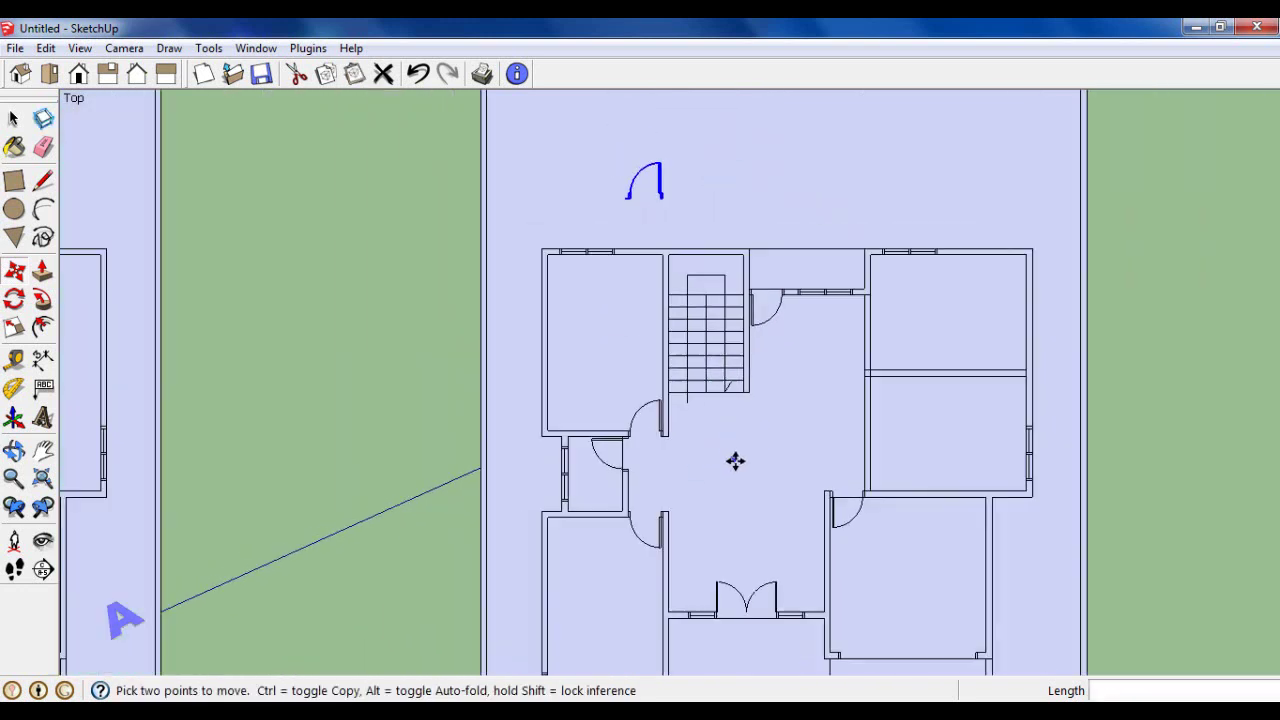
scroll(669, 162, up, 1)
scroll(666, 176, up, 2)
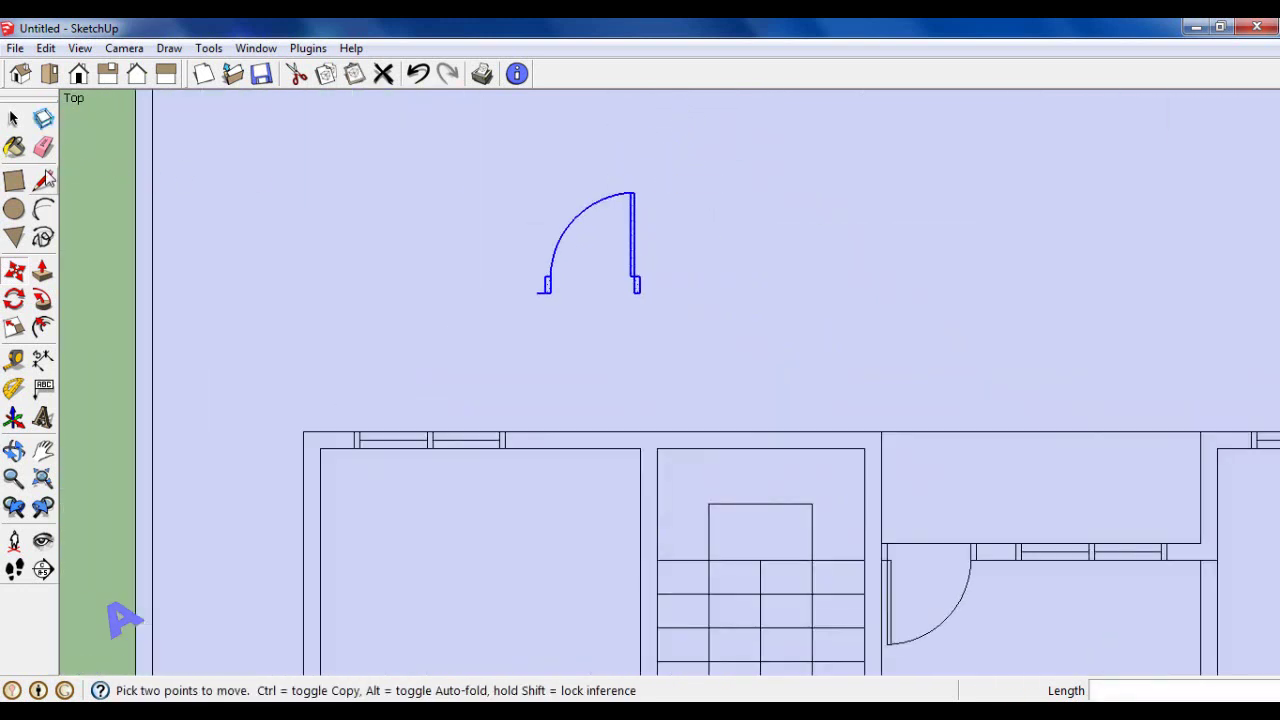
Rotate the spare door copy 90 degrees about its hinge point.
click(14, 298)
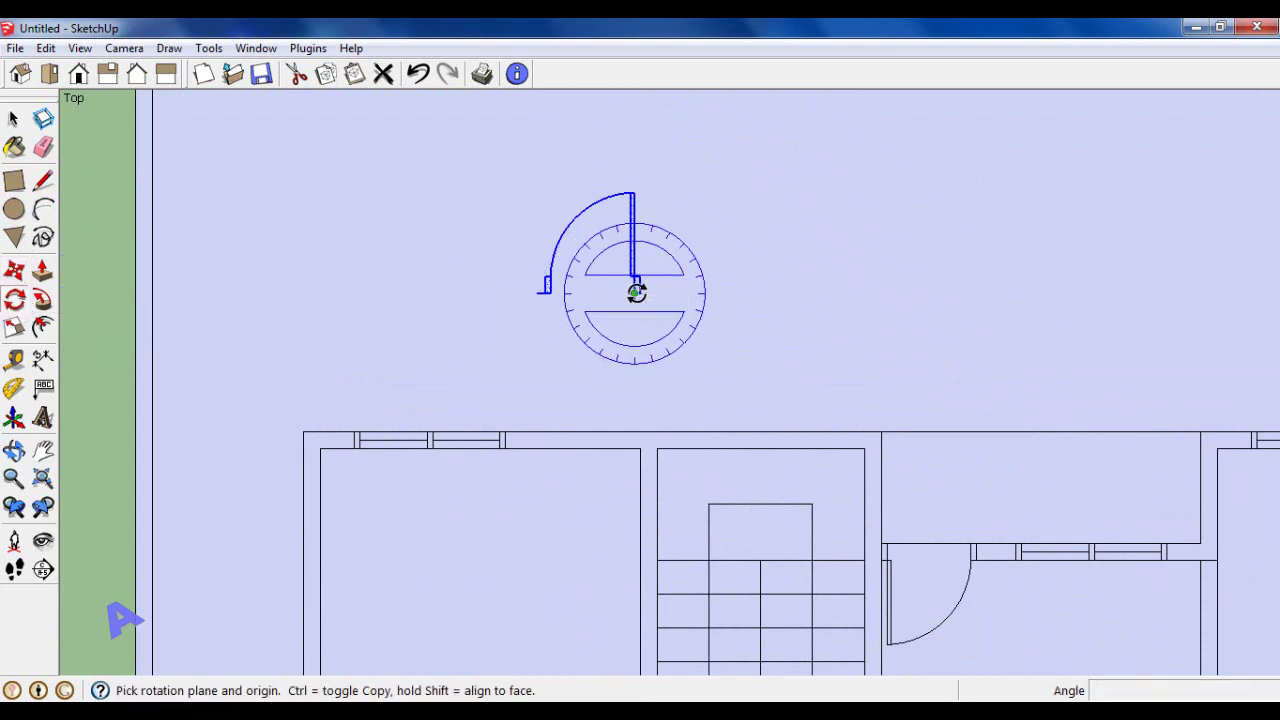
click(634, 292)
click(636, 193)
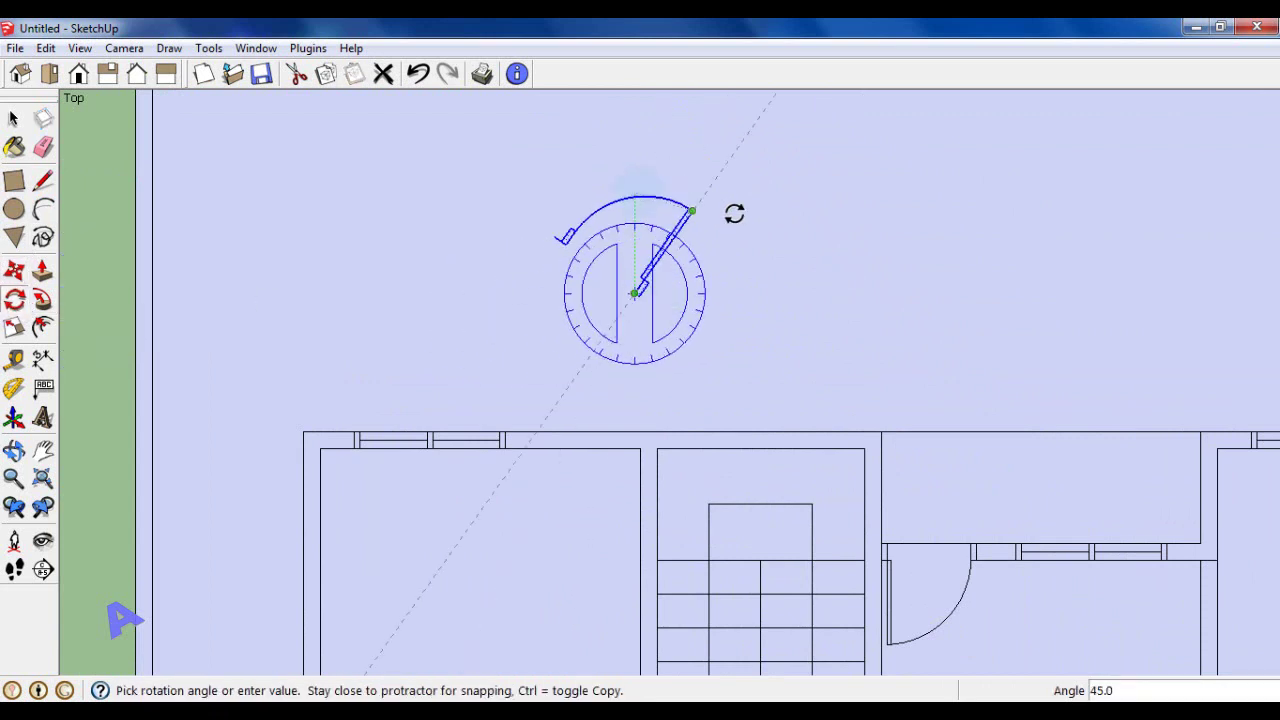
click(881, 296)
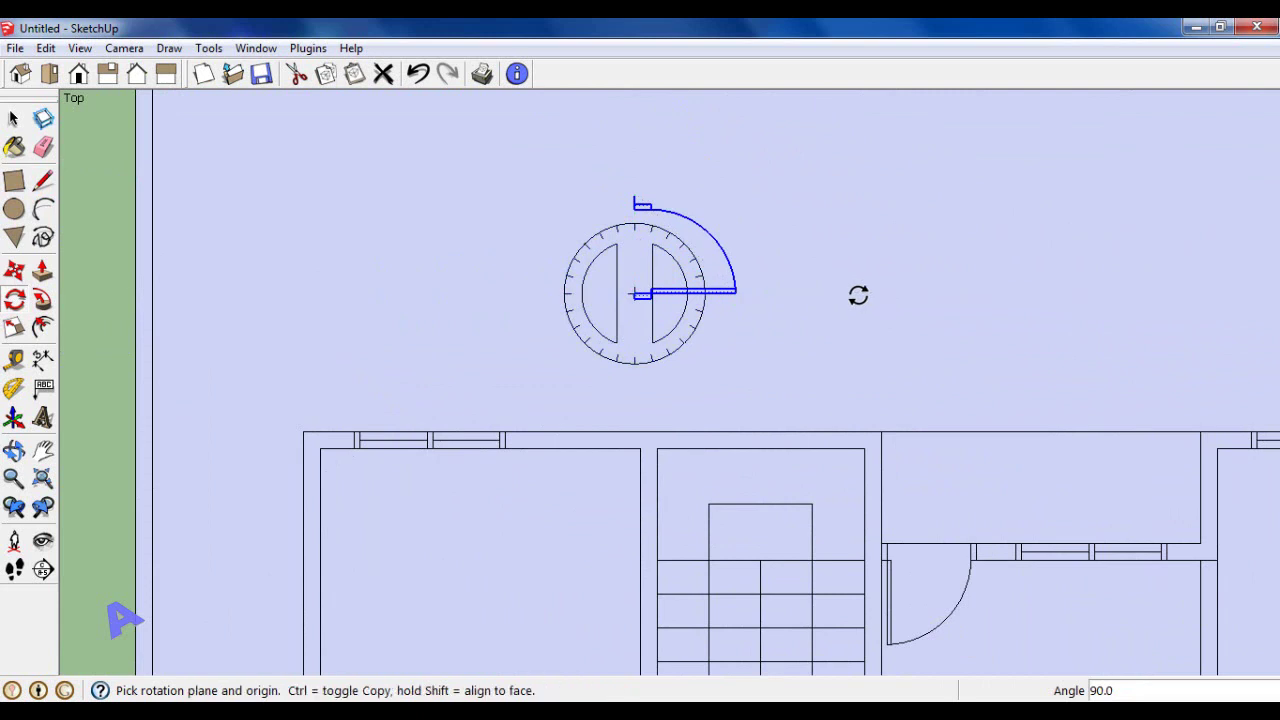
click(13, 120)
scroll(40, 135, down, 1)
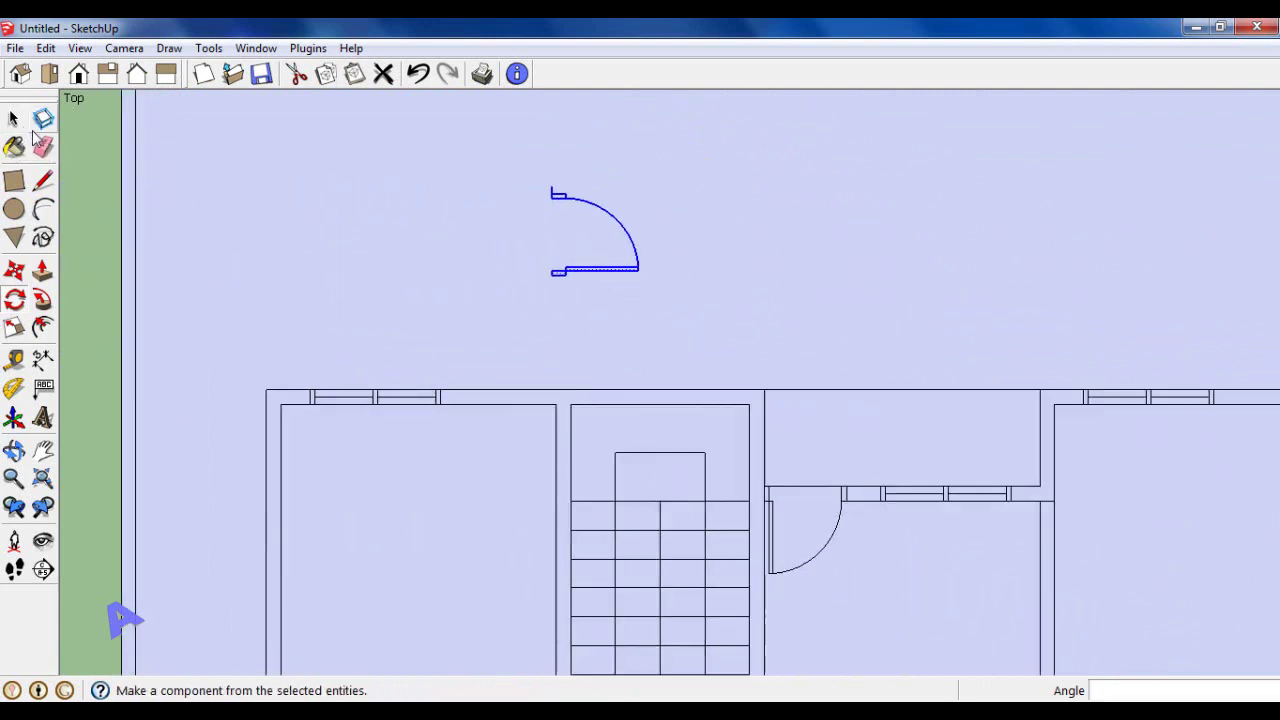
scroll(40, 135, down, 1)
key(space)
Flip the spare door along the green axis.
scroll(487, 193, up, 1)
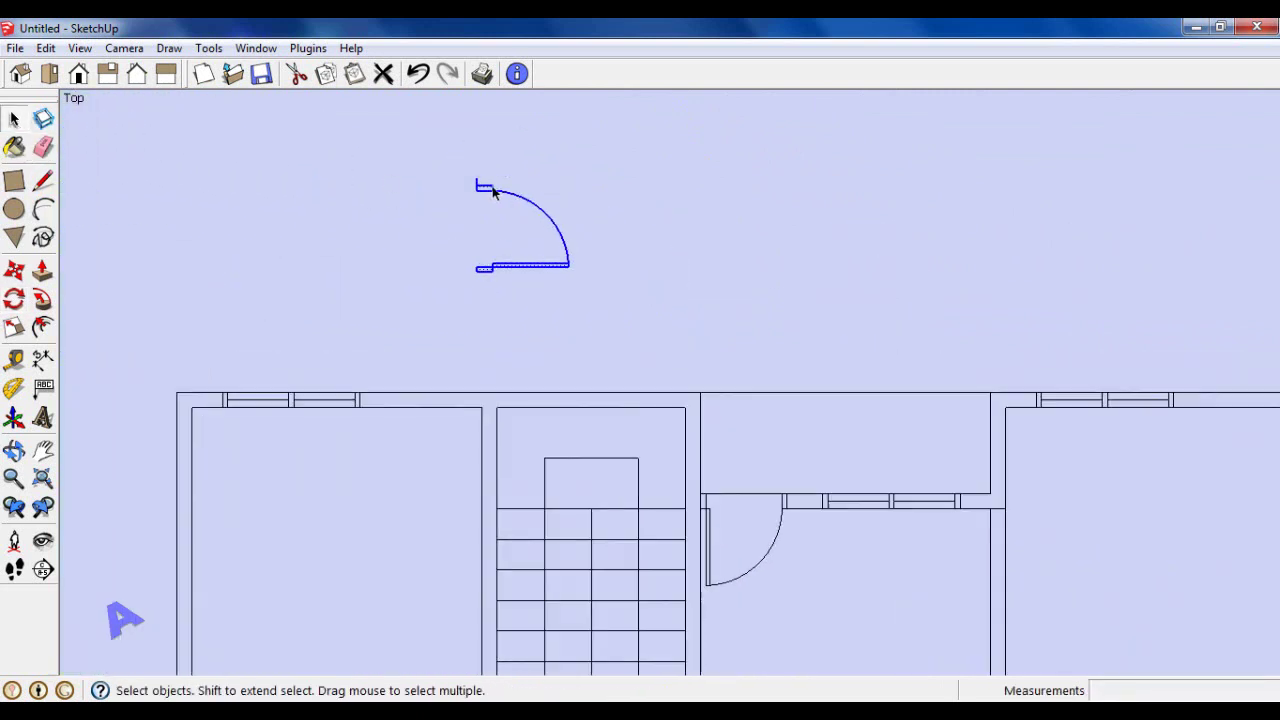
scroll(487, 193, up, 2)
right_click(488, 193)
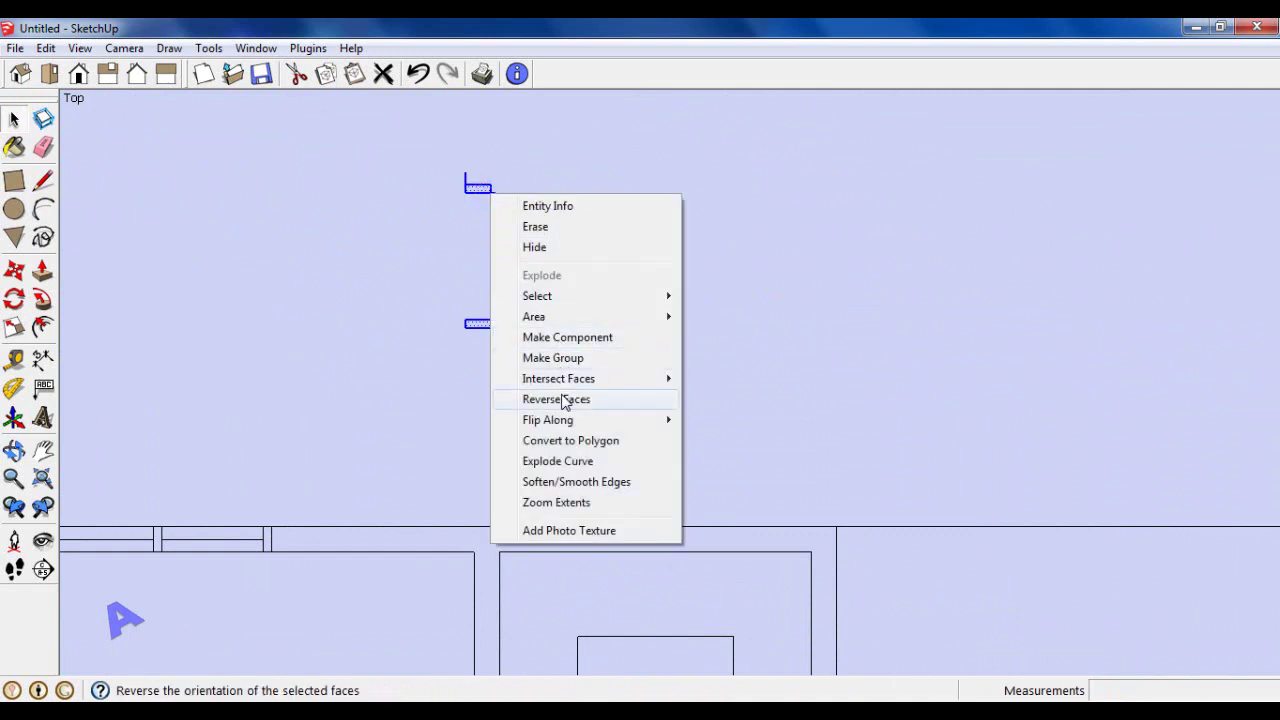
click(746, 440)
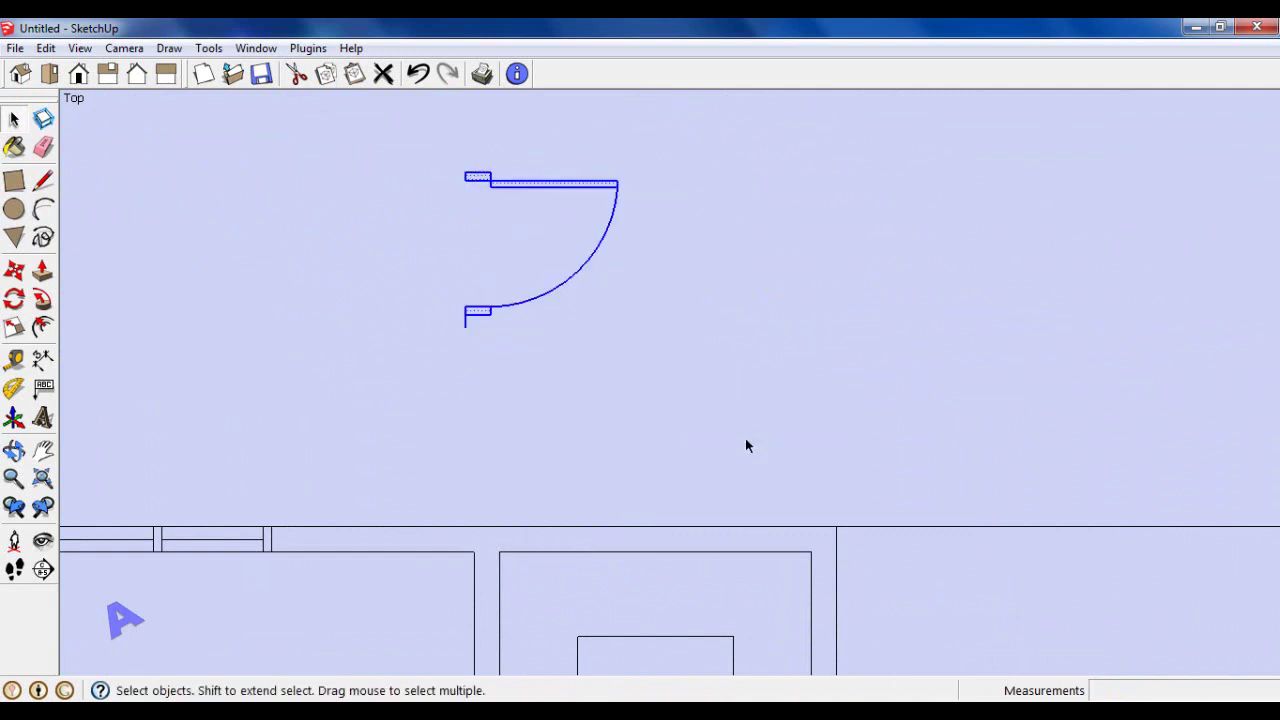
scroll(745, 445, down, 1)
Copy the flipped door to a spot just above the original.
click(14, 270)
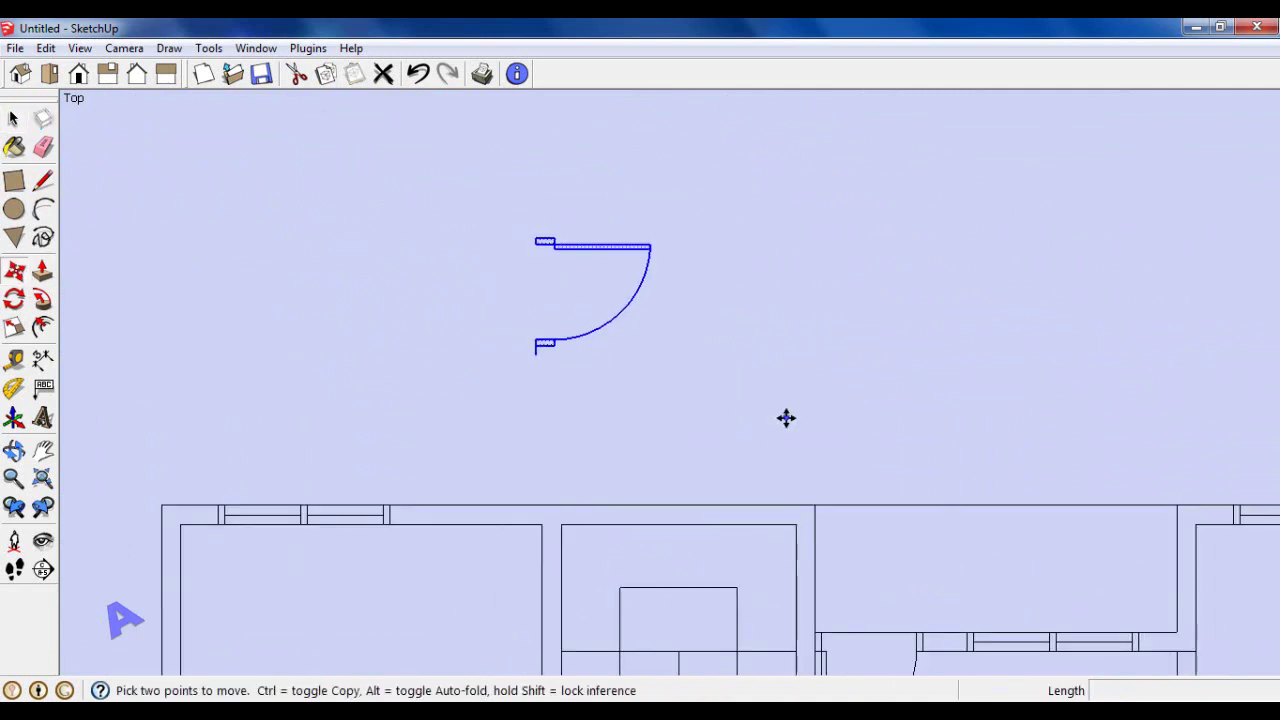
key(ctrl)
click(786, 417)
click(786, 274)
scroll(740, 397, down, 1)
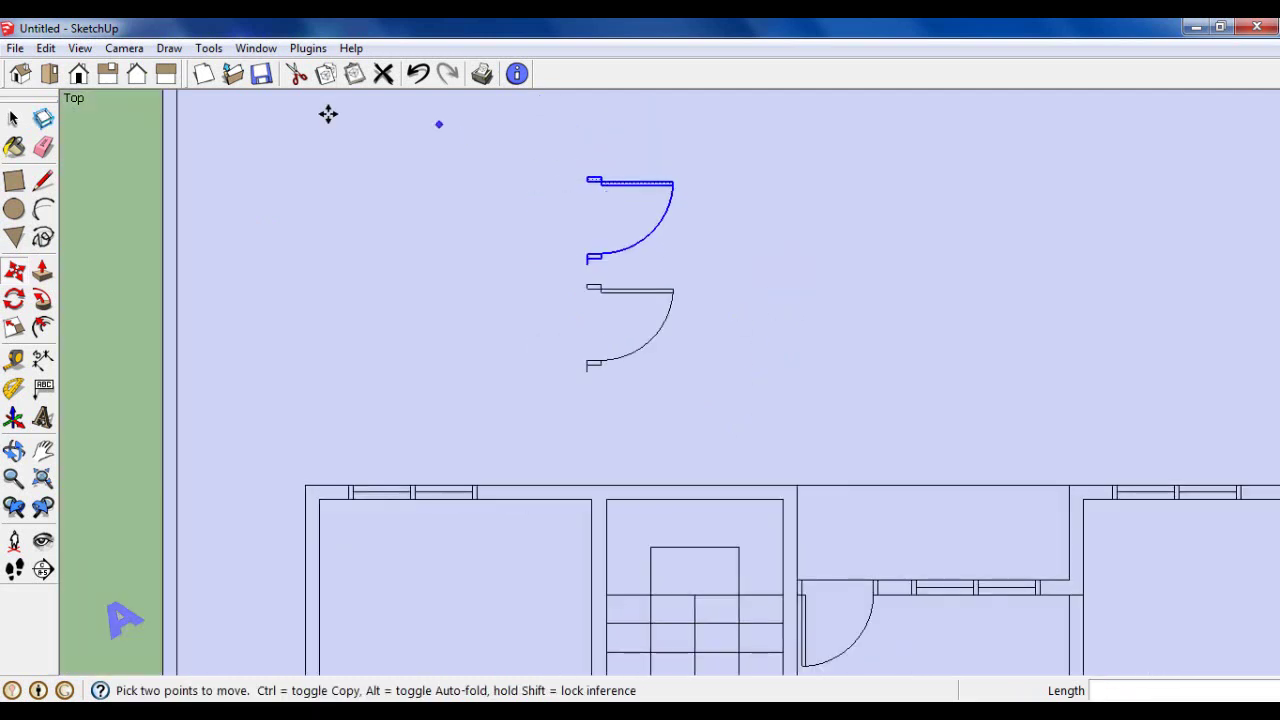
click(14, 118)
Flip the upper door copy along the green axis.
scroll(632, 186, up, 1)
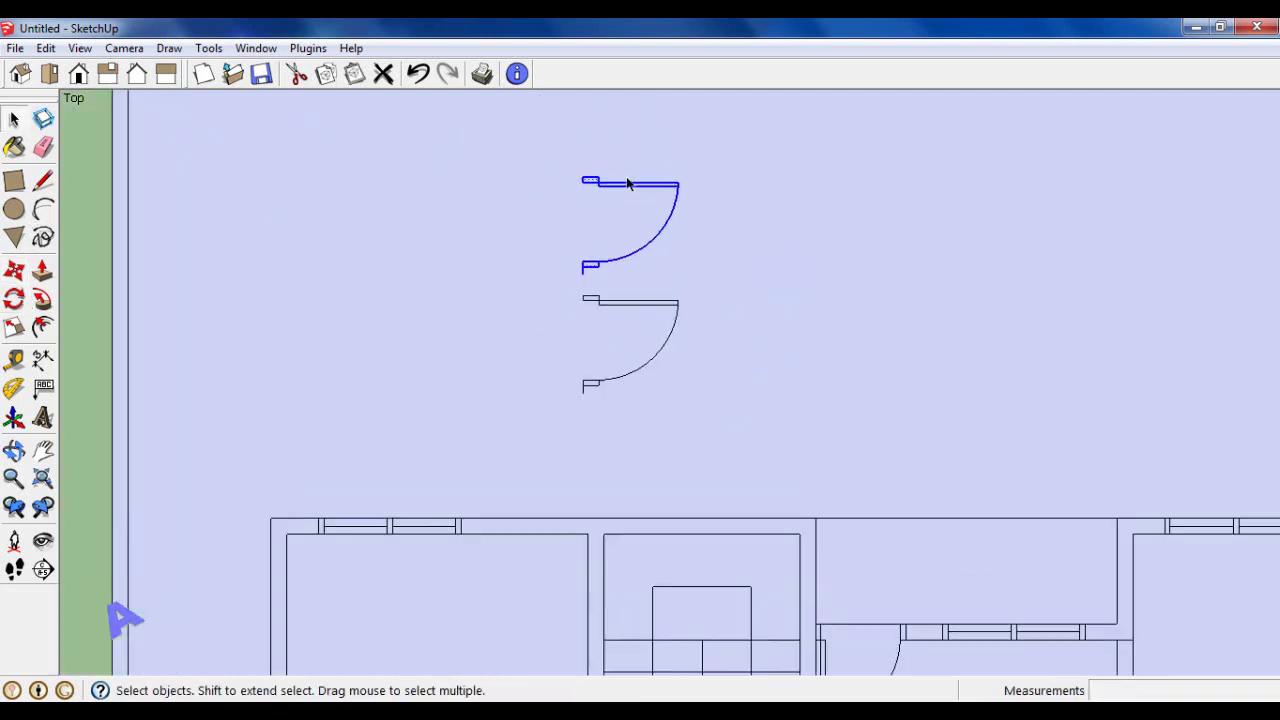
scroll(637, 189, up, 2)
right_click(637, 189)
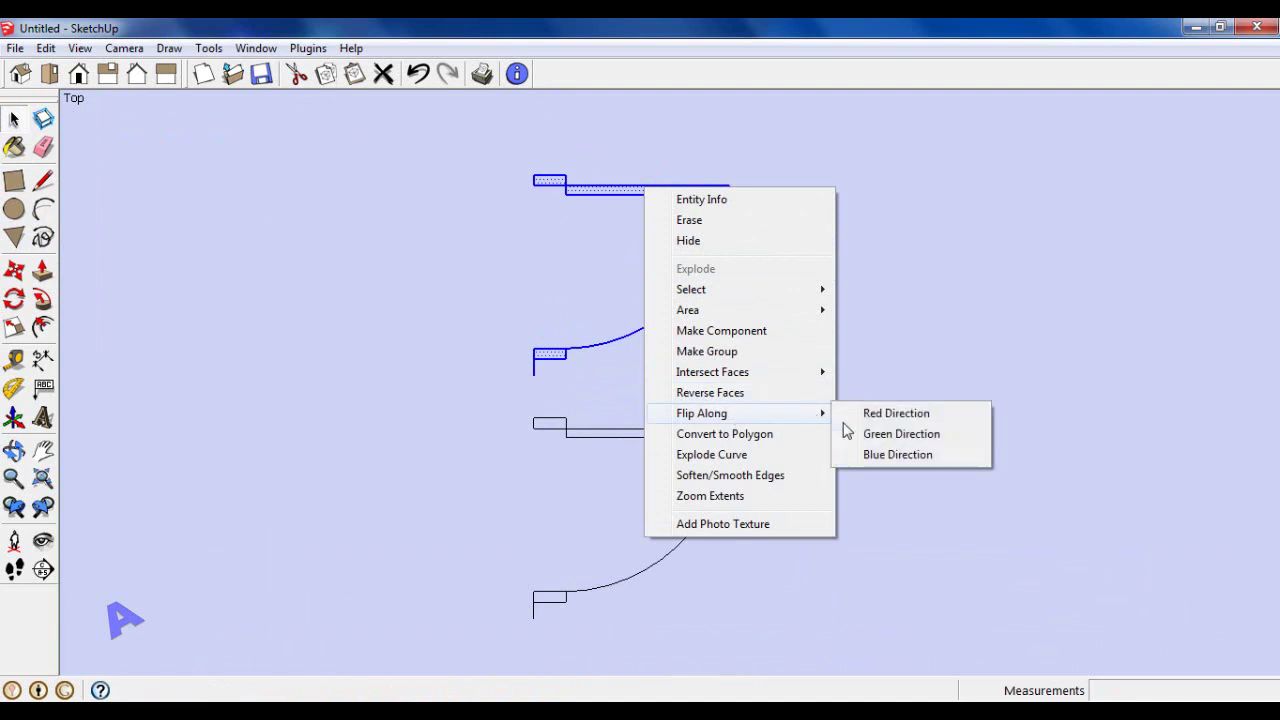
click(874, 436)
Move one door into the hall's right wall above the new partition.
click(14, 270)
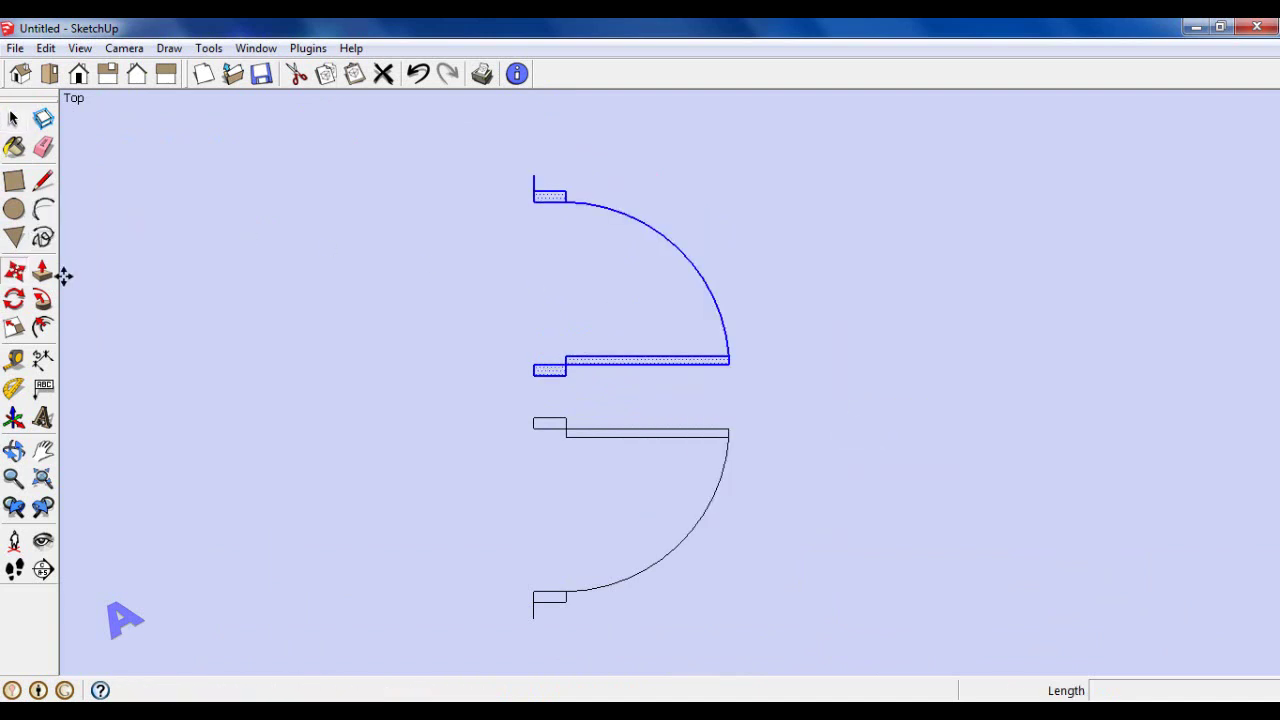
click(533, 372)
scroll(672, 254, down, 1)
scroll(679, 250, down, 2)
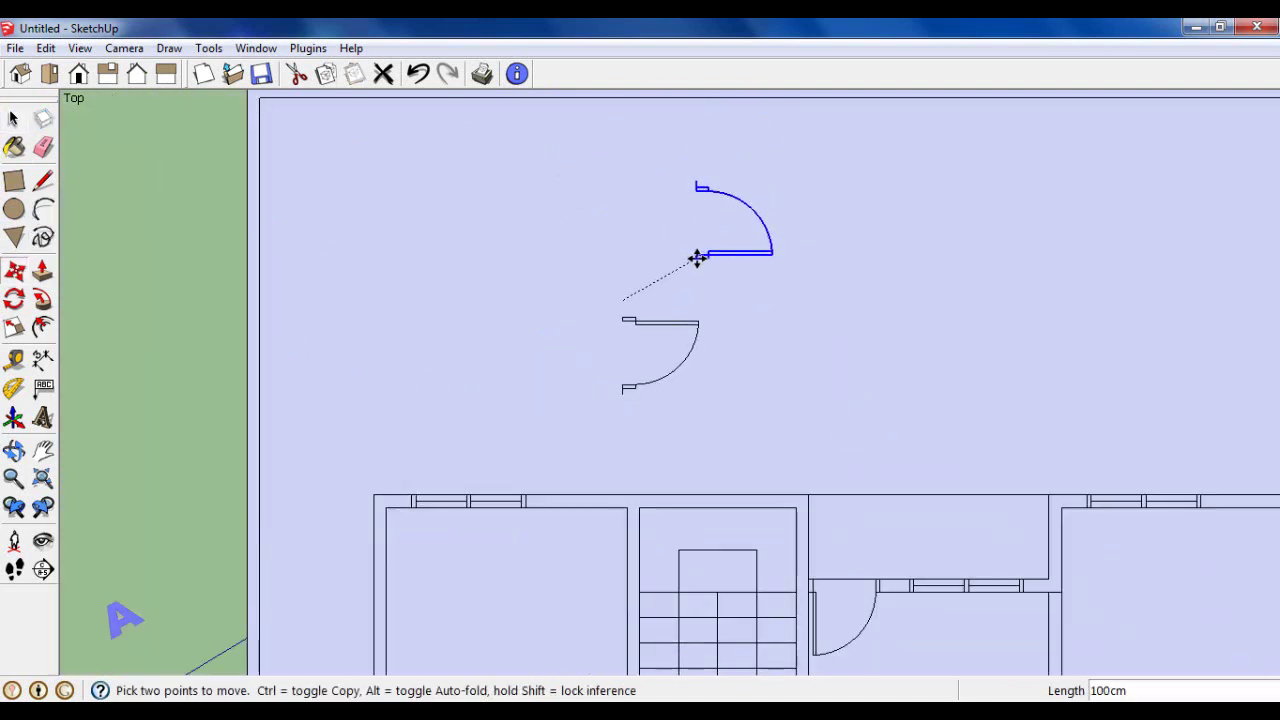
scroll(697, 257, down, 1)
scroll(929, 534, up, 2)
scroll(911, 570, up, 1)
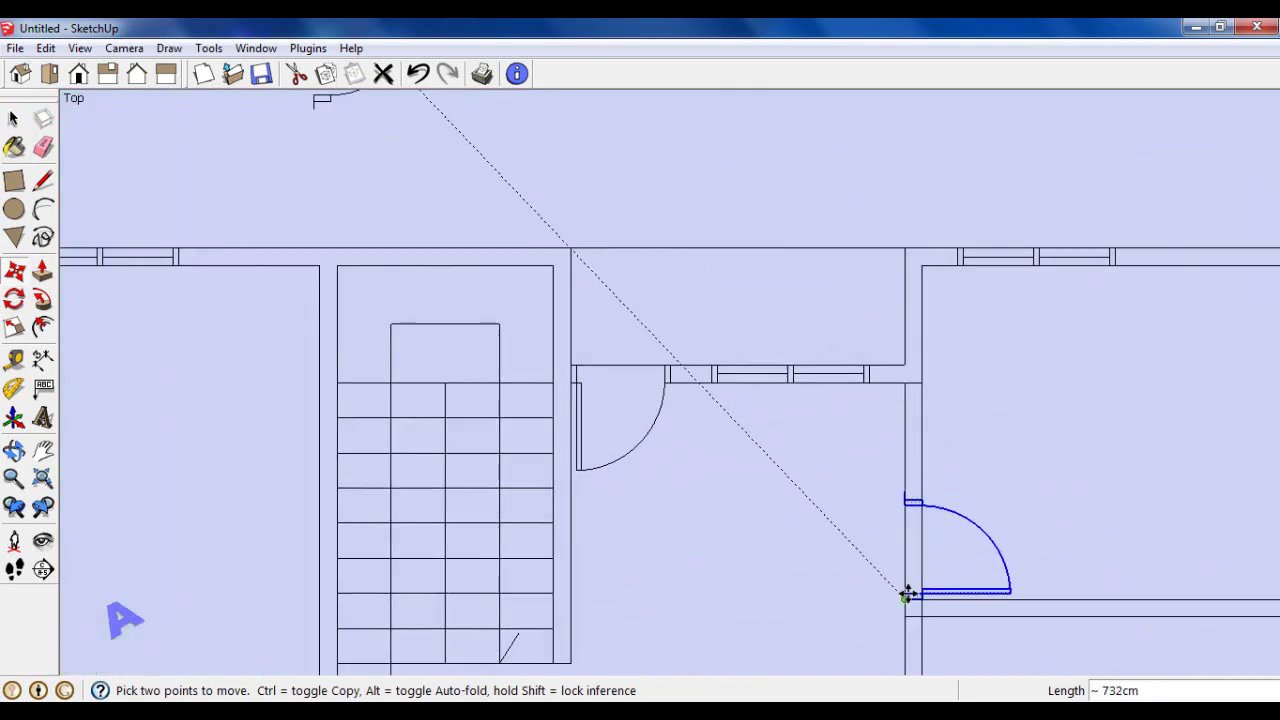
click(909, 592)
scroll(930, 380, down, 3)
Move the remaining spare door into the right wall below the partition.
click(13, 118)
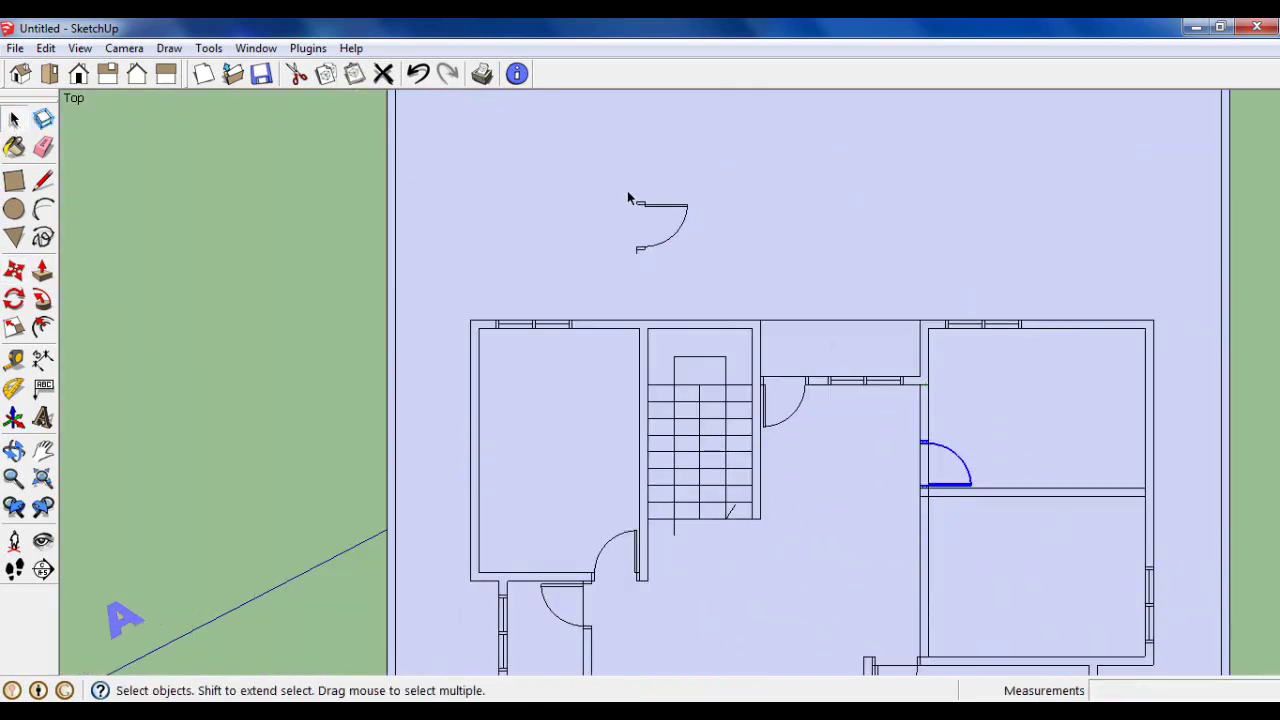
click(14, 269)
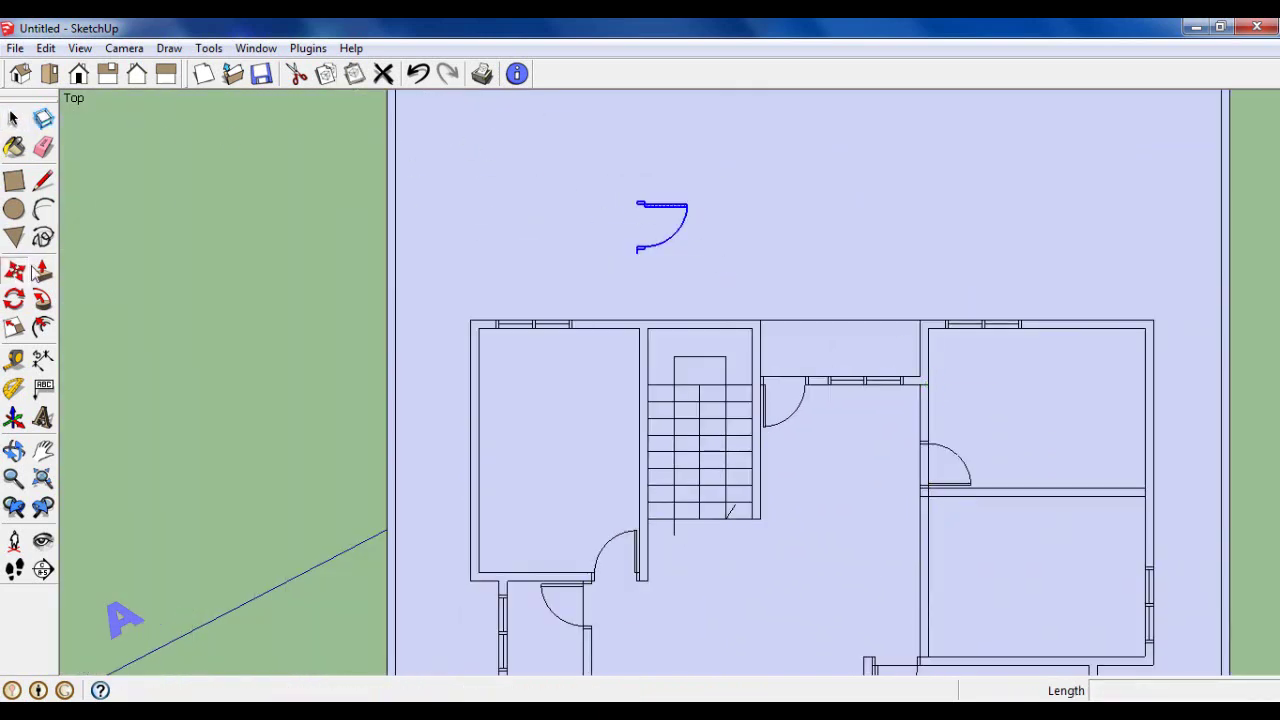
scroll(649, 190, up, 2)
scroll(662, 210, up, 2)
click(659, 224)
scroll(637, 177, down, 1)
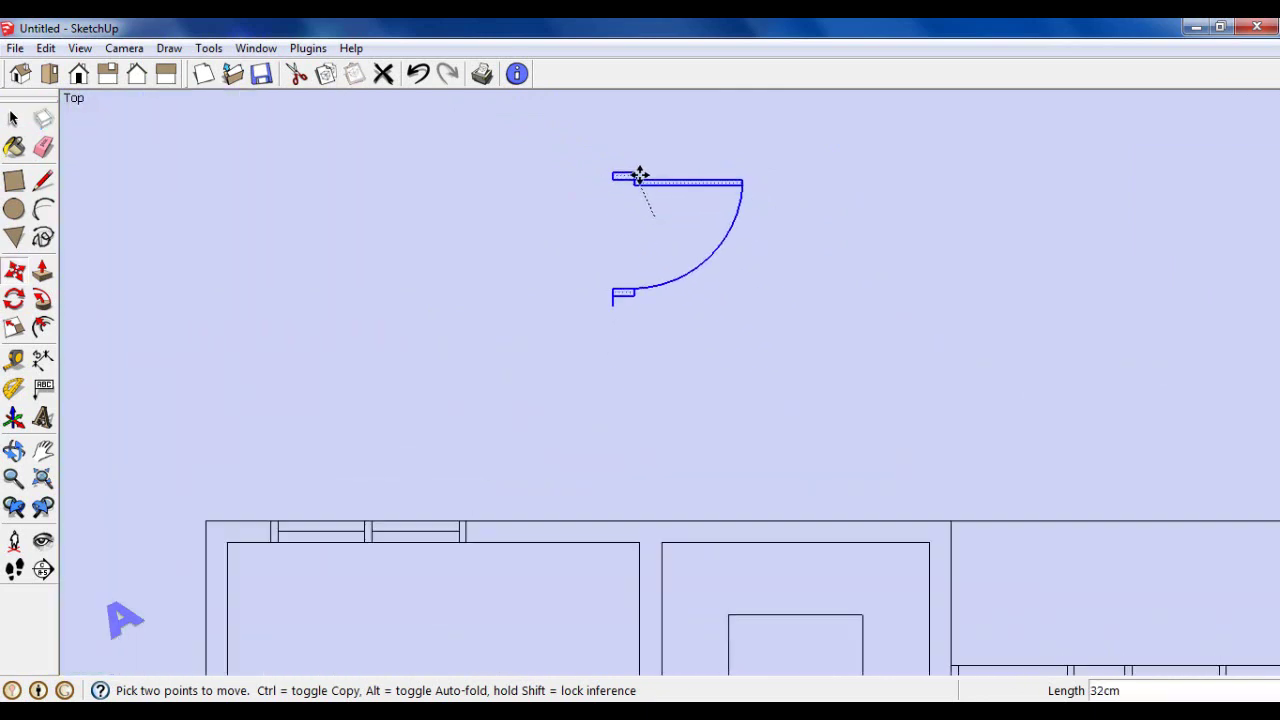
scroll(671, 194, down, 3)
scroll(914, 491, up, 3)
scroll(951, 512, up, 1)
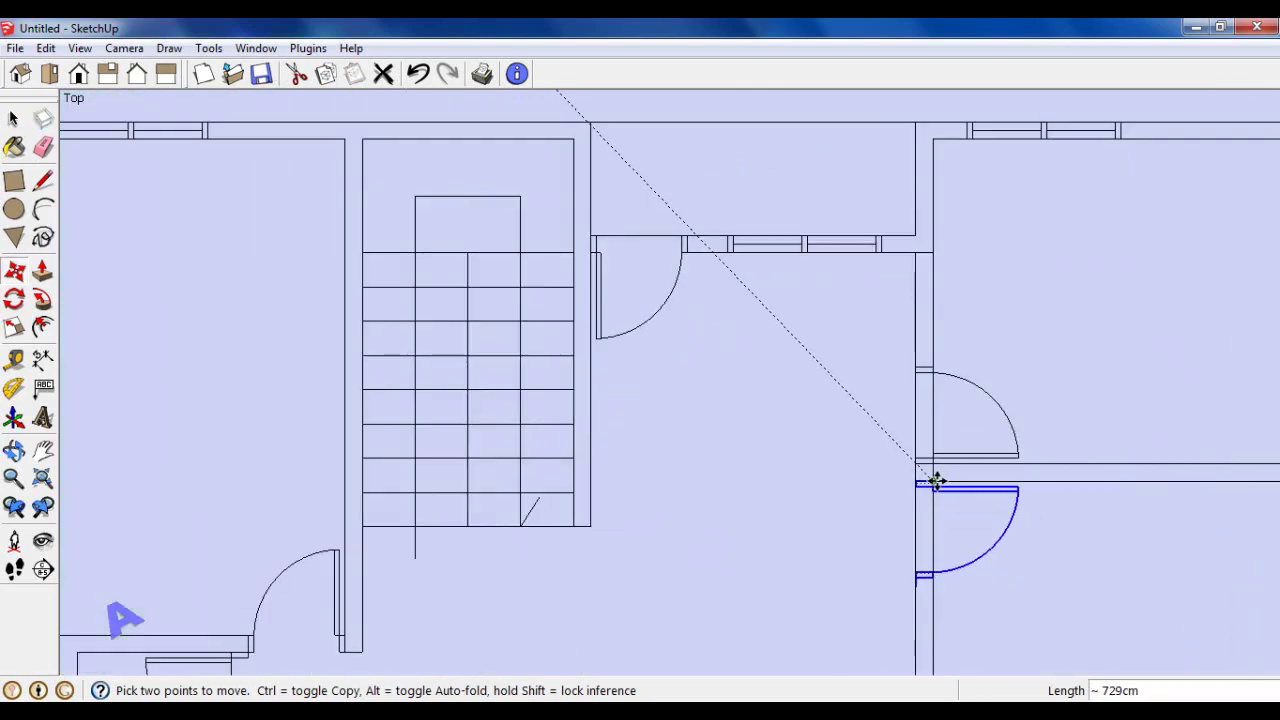
scroll(935, 478, up, 1)
click(934, 480)
scroll(918, 393, down, 3)
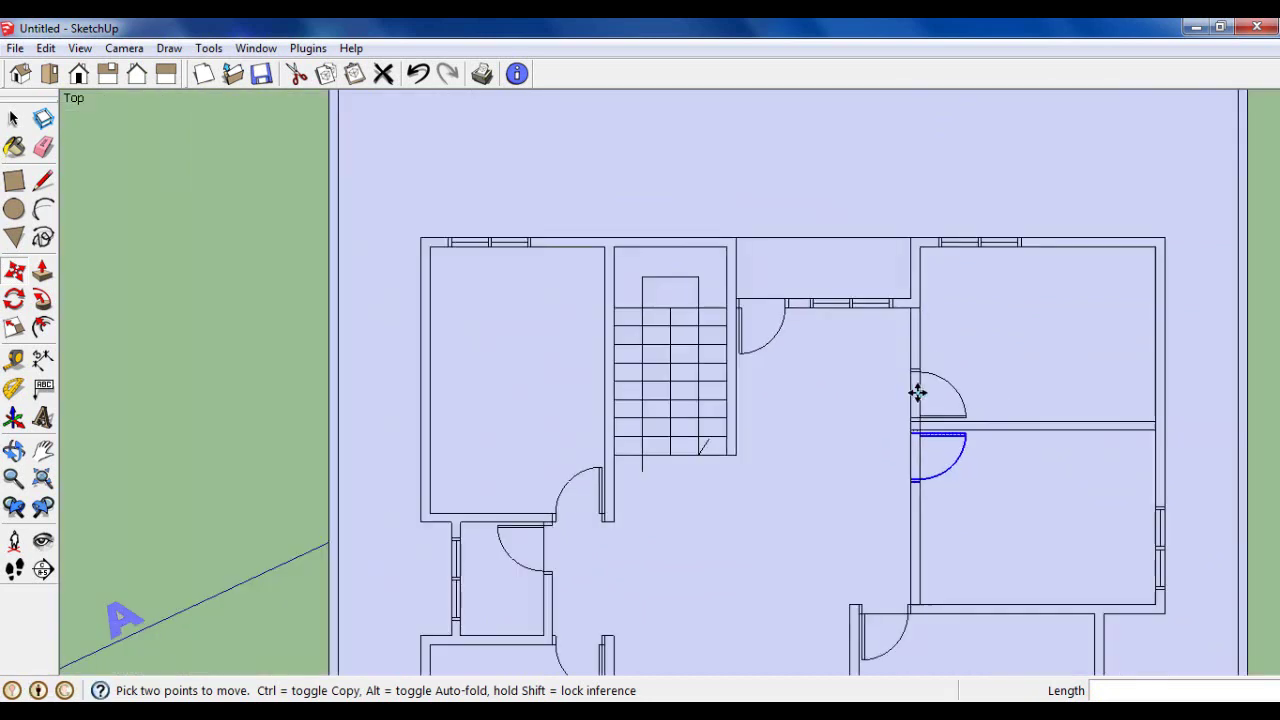
Draw a 385cm by 15cm wall closing the room's bottom and erase its short end edge.
click(43, 147)
scroll(886, 366, up, 2)
scroll(900, 375, up, 2)
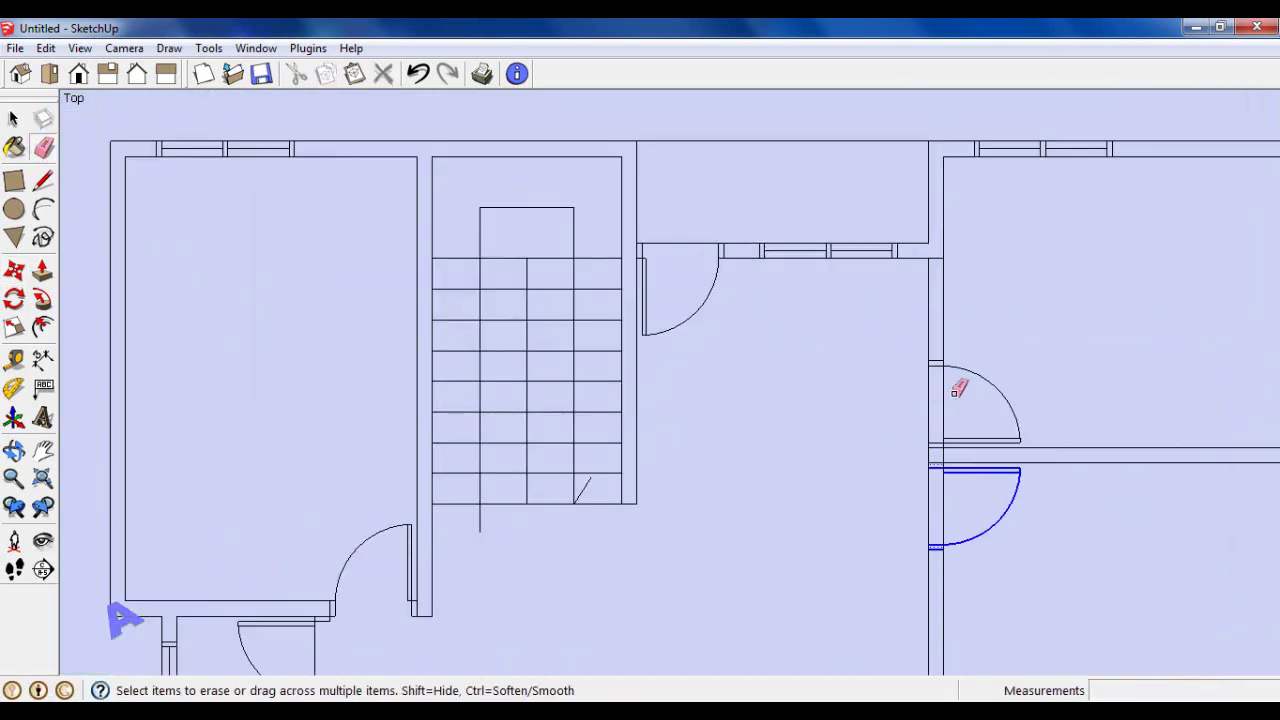
scroll(922, 318, up, 1)
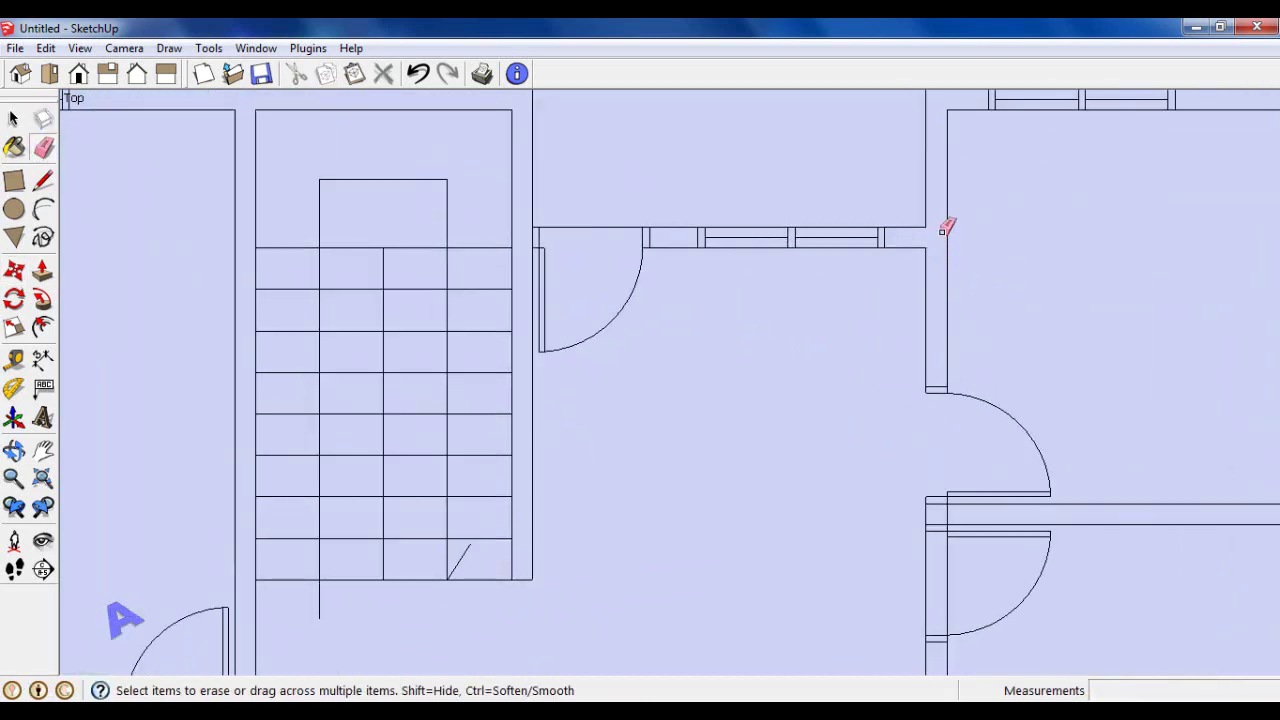
scroll(948, 300, down, 3)
scroll(958, 440, up, 3)
scroll(940, 395, up, 1)
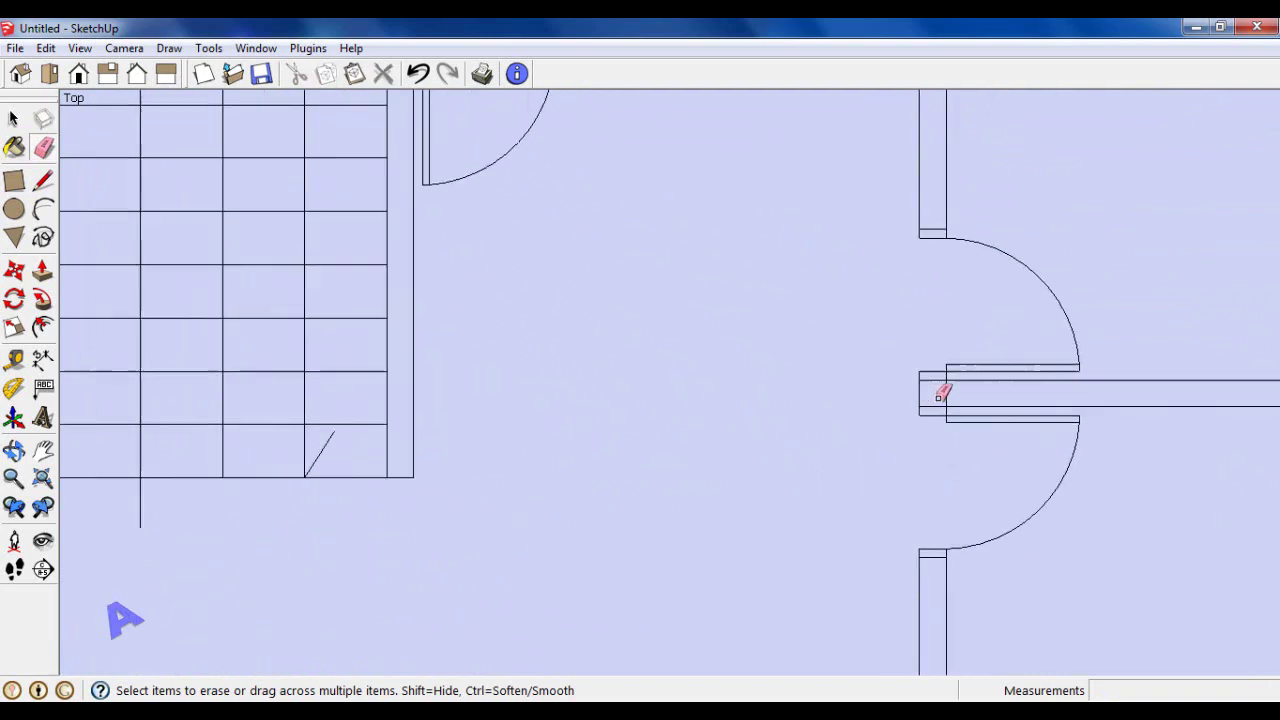
scroll(942, 395, down, 1)
scroll(966, 383, down, 1)
scroll(963, 320, down, 1)
scroll(960, 334, down, 2)
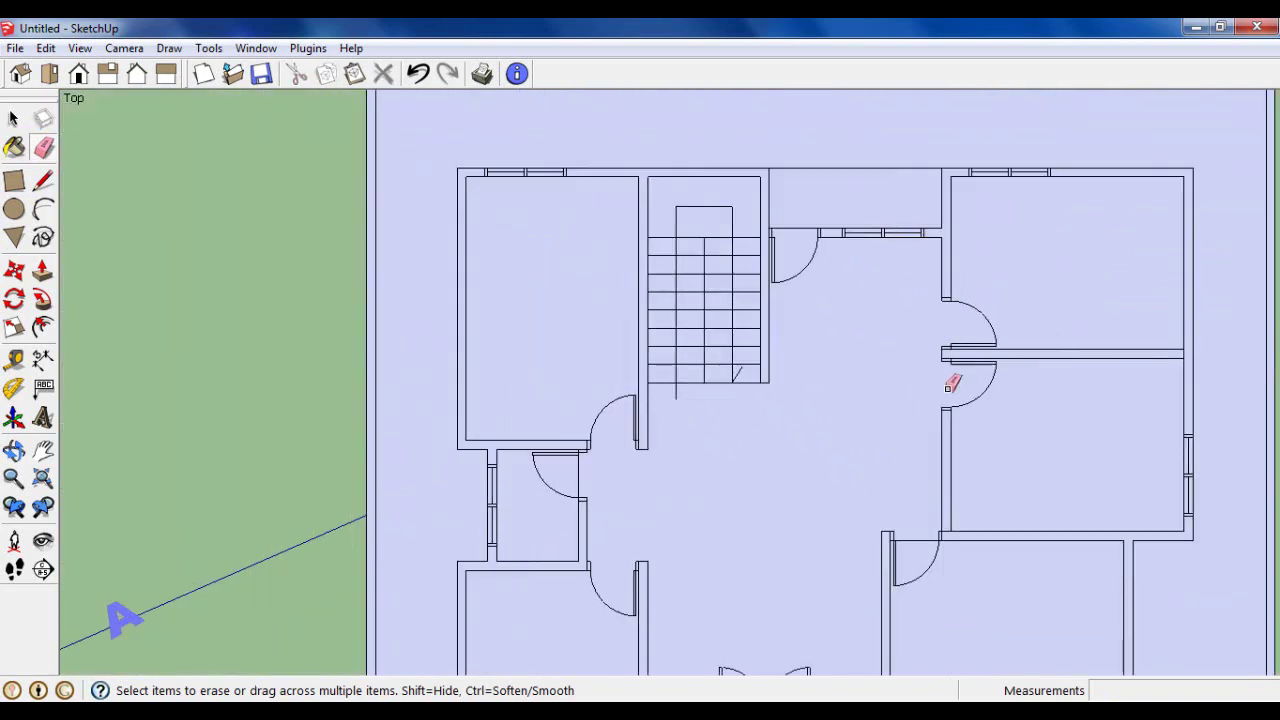
scroll(950, 537, up, 2)
scroll(948, 536, up, 1)
scroll(940, 476, down, 3)
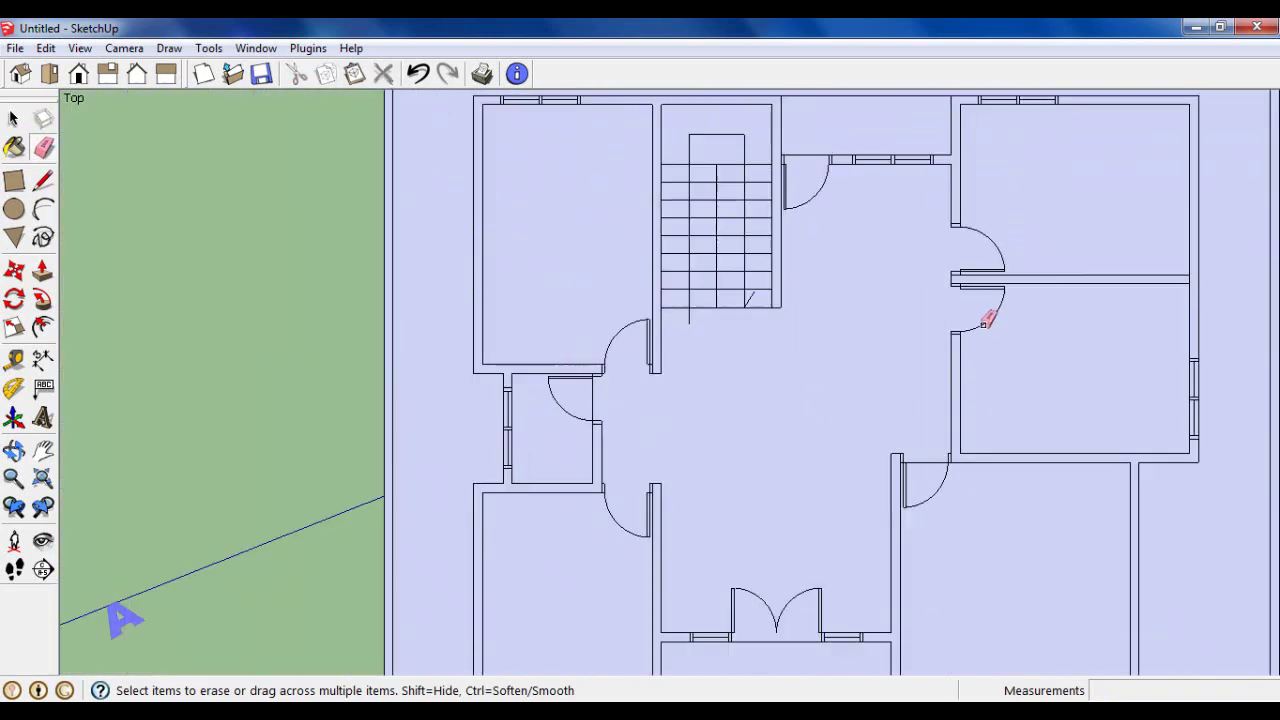
scroll(991, 243, down, 1)
scroll(991, 397, up, 1)
scroll(985, 451, up, 2)
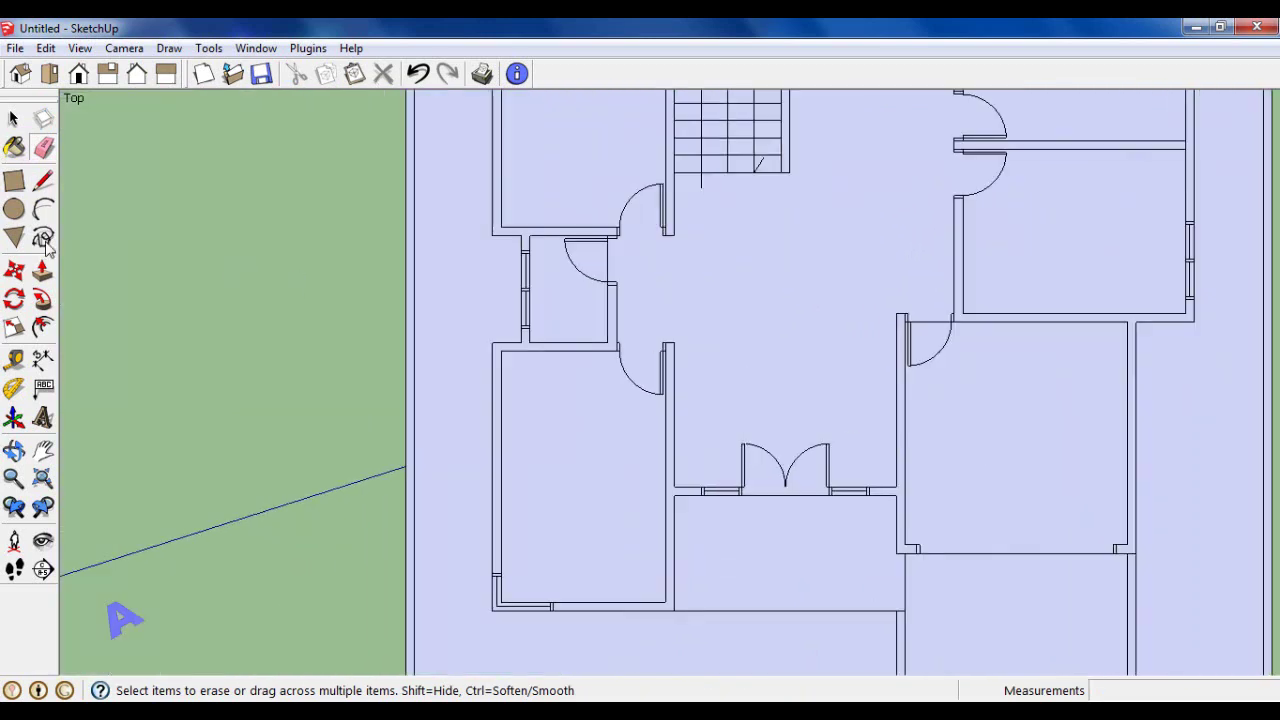
click(14, 180)
scroll(957, 563, up, 1)
scroll(912, 519, up, 3)
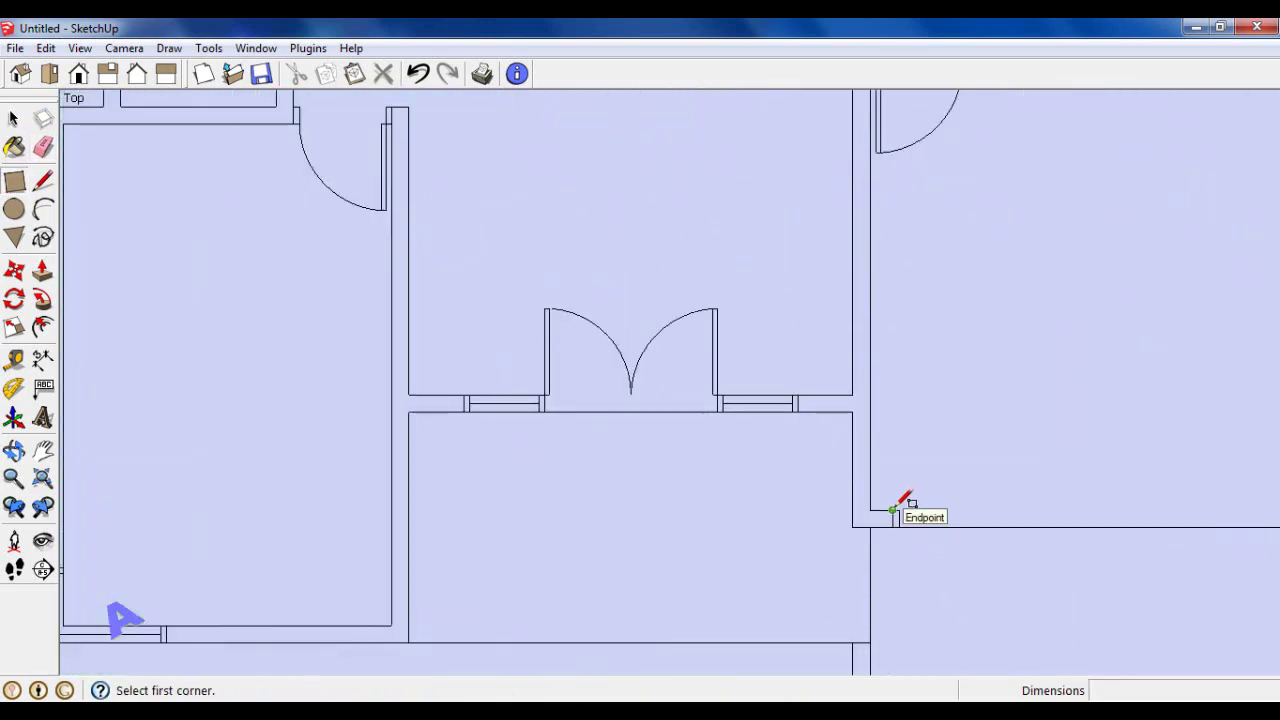
click(869, 510)
scroll(870, 510, down, 2)
scroll(880, 508, down, 1)
scroll(1150, 516, up, 2)
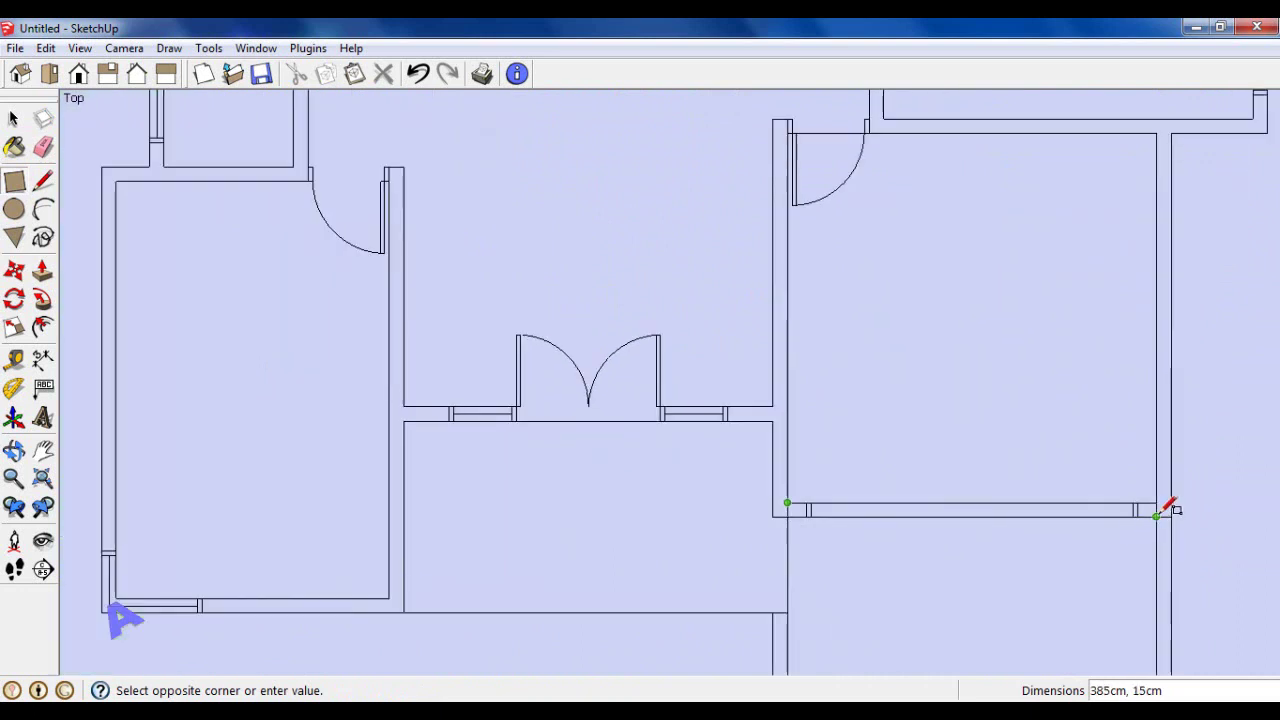
click(43, 147)
scroll(680, 357, down, 1)
scroll(823, 509, up, 3)
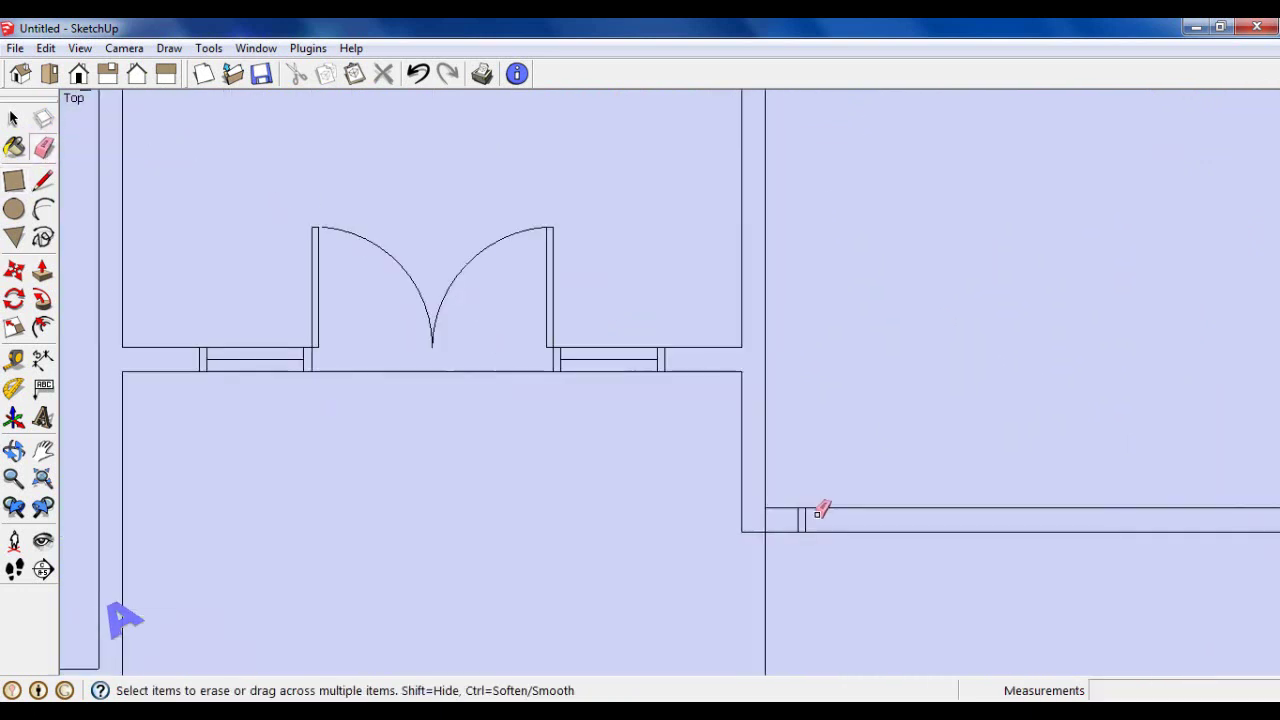
scroll(809, 514, up, 1)
scroll(733, 510, down, 1)
scroll(773, 522, up, 2)
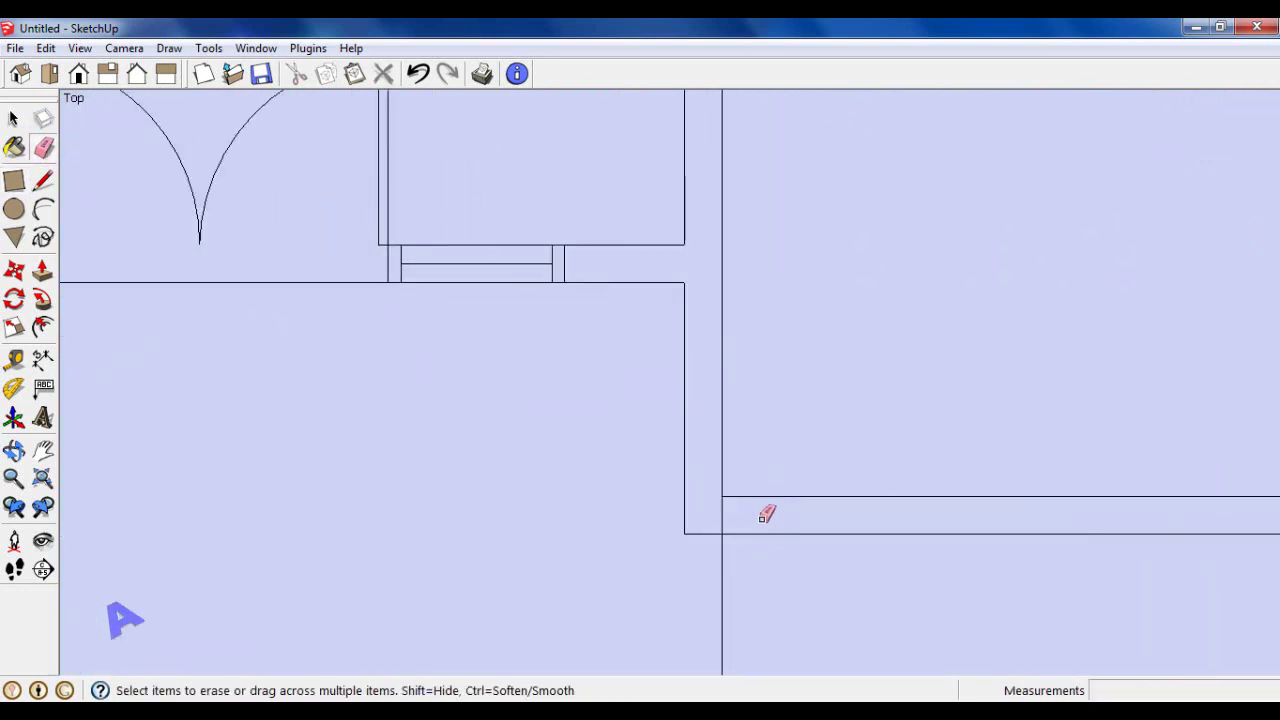
scroll(766, 514, down, 2)
scroll(850, 508, down, 1)
scroll(1063, 509, up, 1)
scroll(1063, 509, up, 1)
drag(1070, 500, 1017, 507)
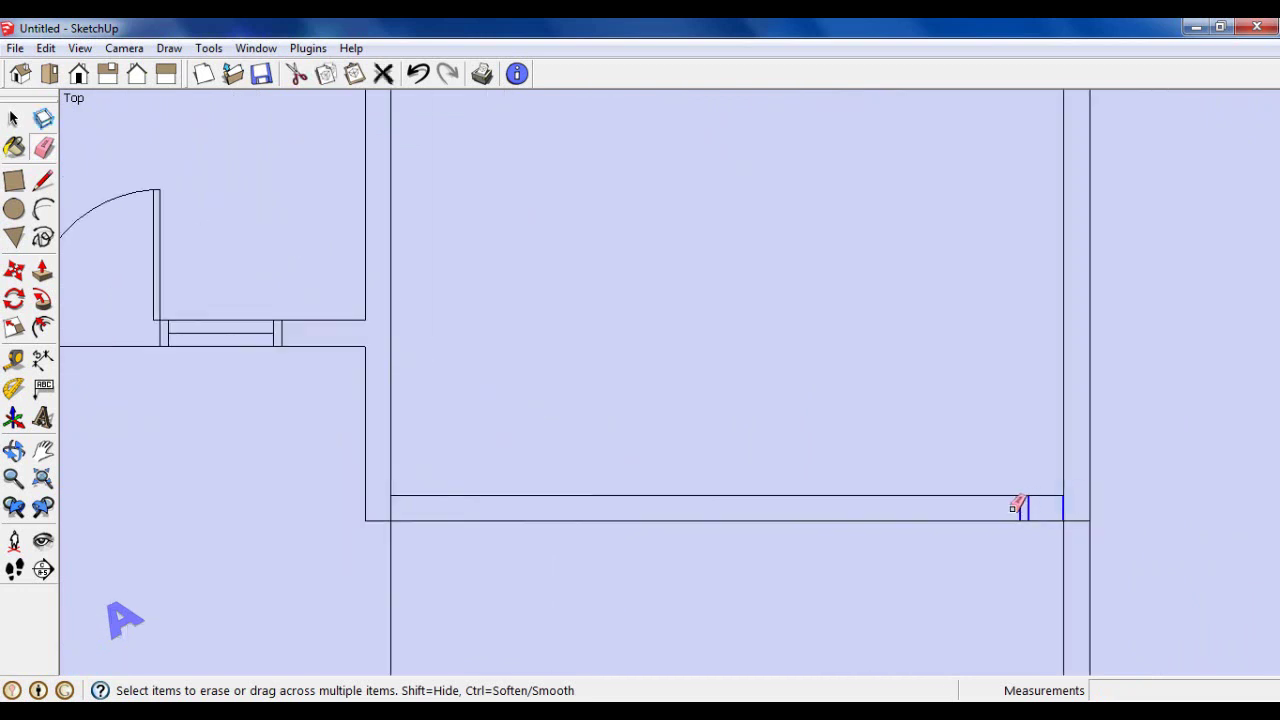
scroll(1069, 514, down, 2)
scroll(1069, 514, down, 1)
scroll(1040, 350, down, 1)
scroll(1030, 293, up, 2)
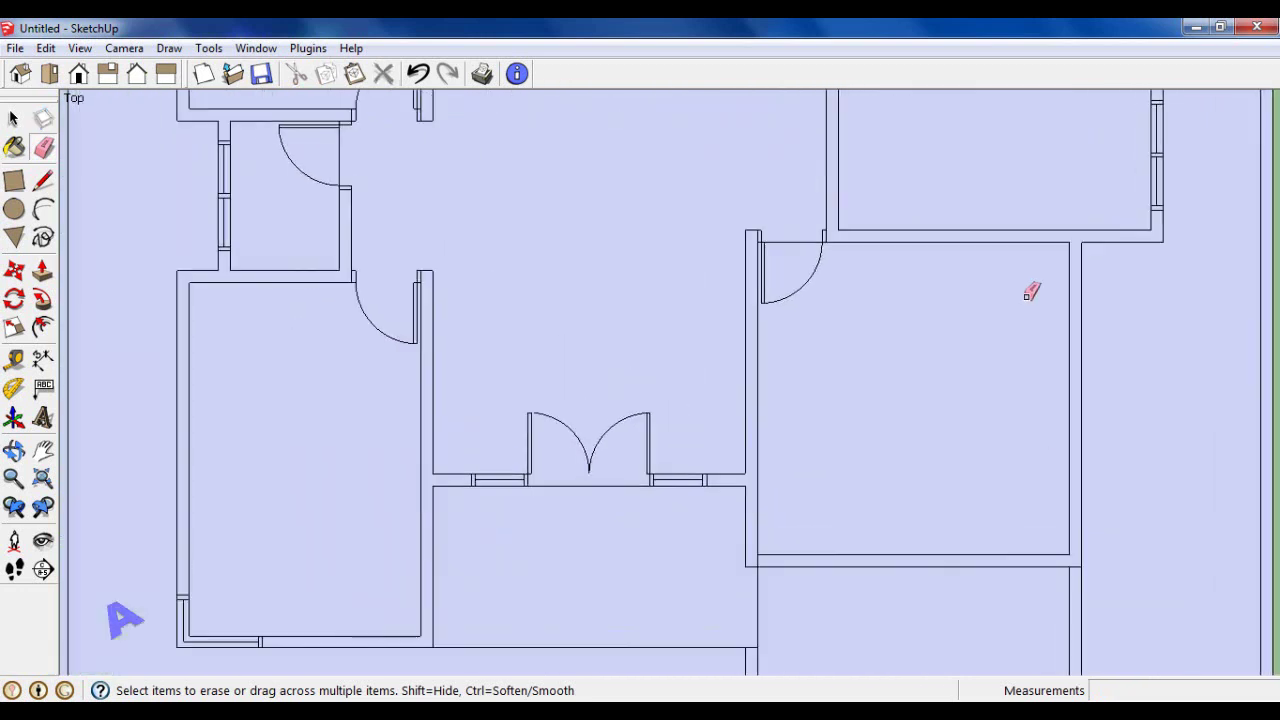
Start a new line from the upper-right wall corner and zoom out to both plans.
click(43, 180)
scroll(1040, 234, up, 1)
scroll(1087, 244, up, 1)
click(1087, 244)
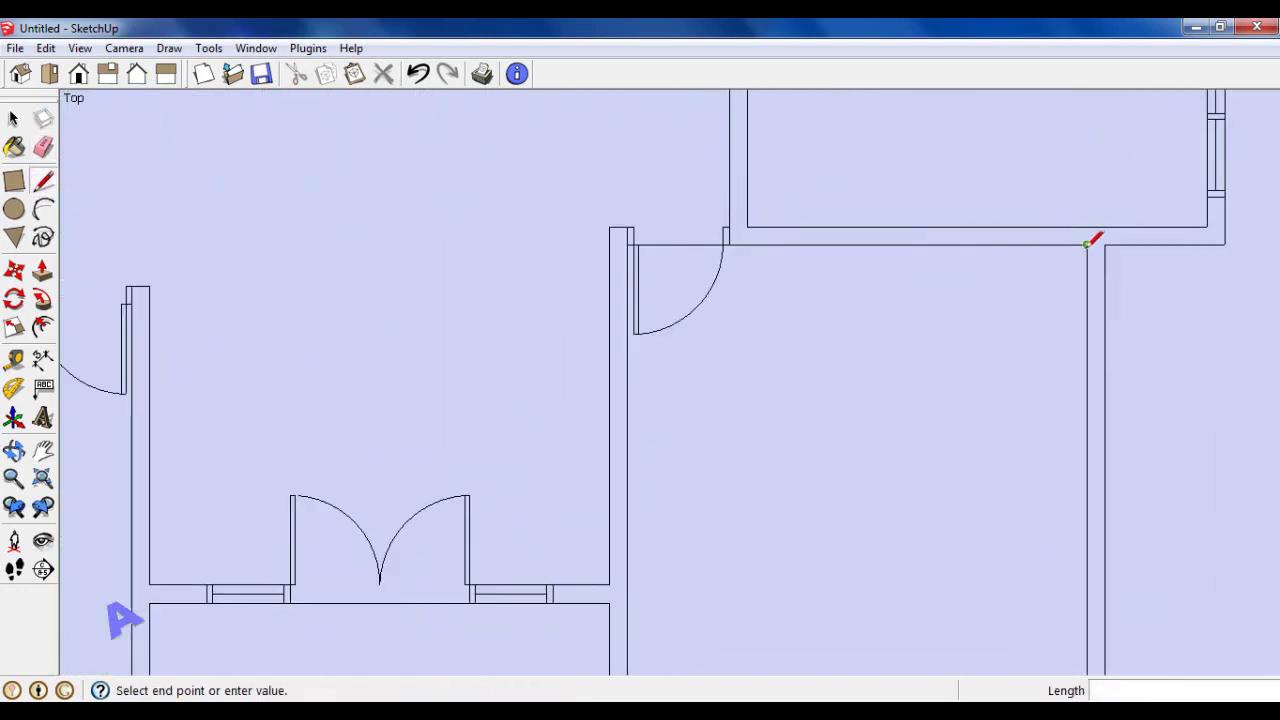
scroll(986, 337, down, 2)
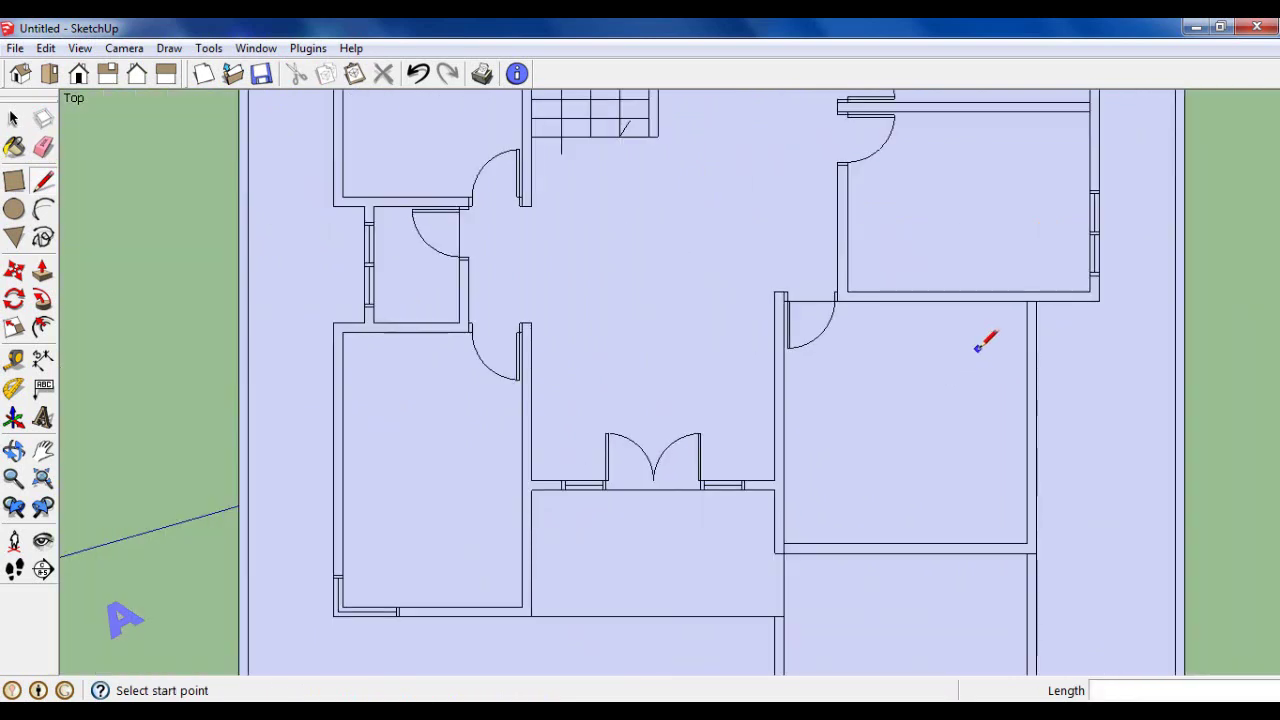
scroll(986, 343, down, 2)
scroll(986, 343, down, 2)
Copy the top-wall double window 295cm right into the wall above the stairs.
scroll(757, 209, down, 1)
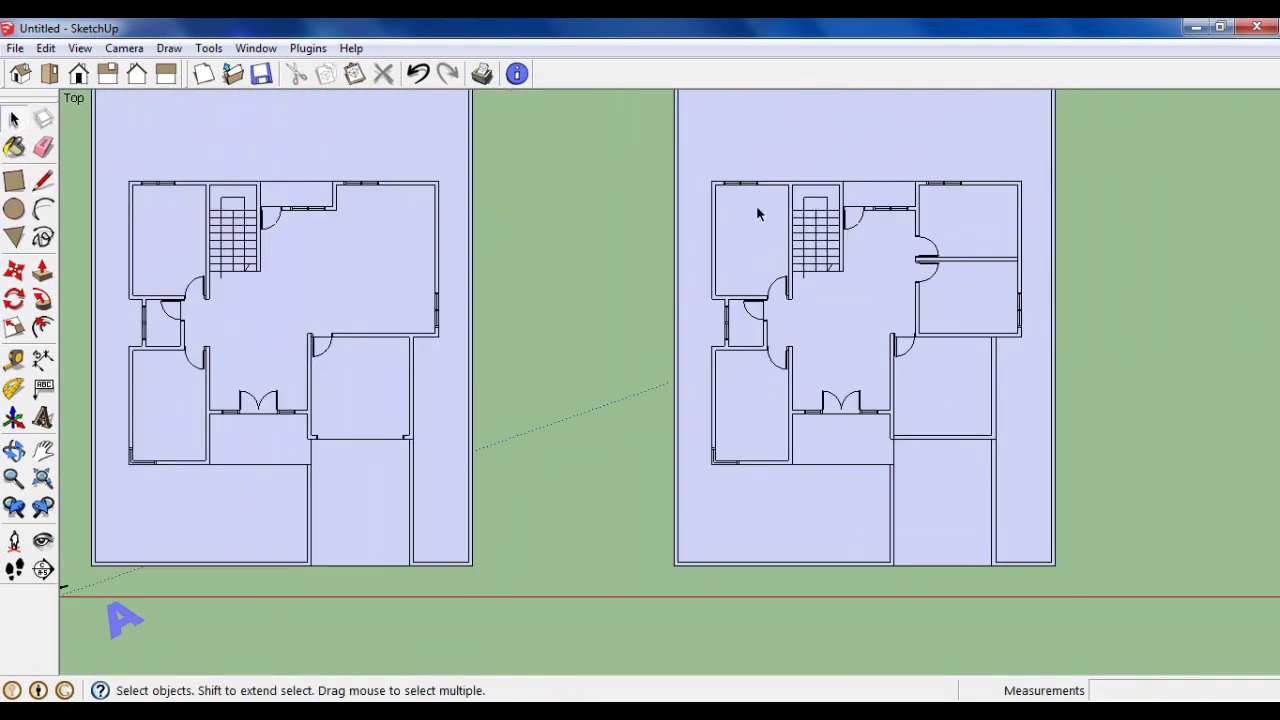
scroll(750, 175, up, 2)
scroll(743, 172, up, 1)
scroll(708, 176, up, 1)
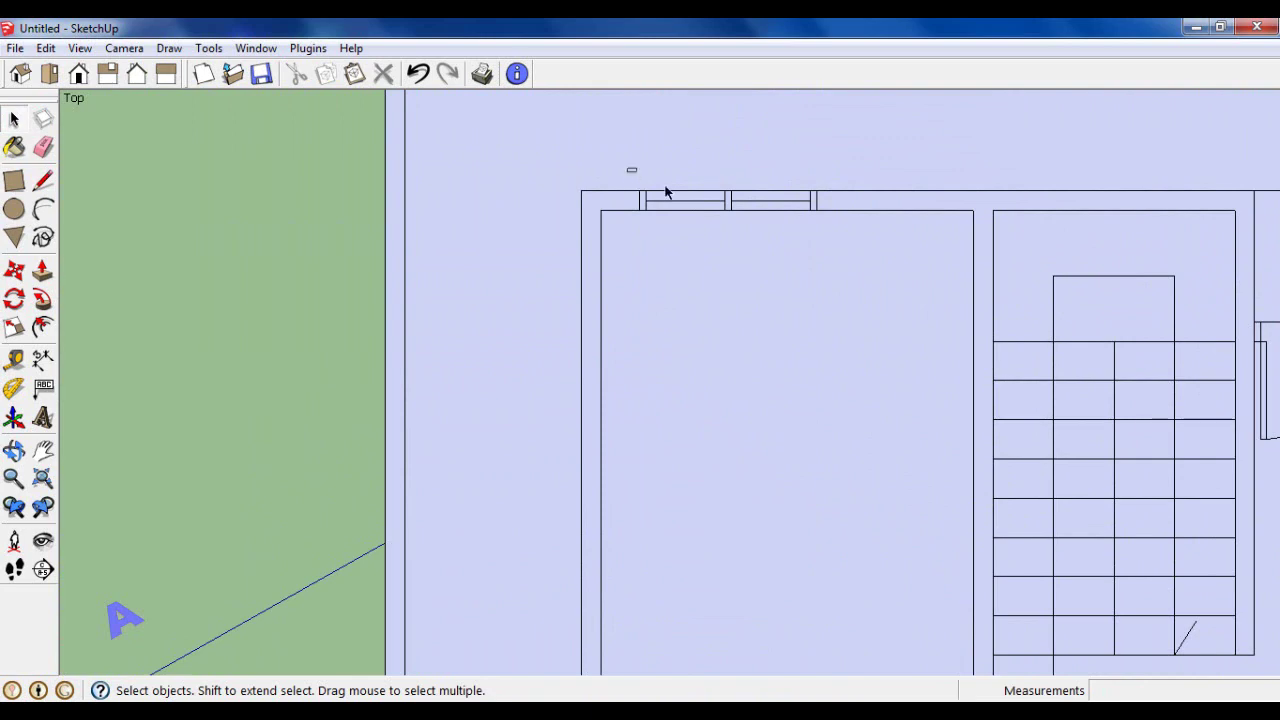
drag(627, 168, 838, 252)
click(14, 270)
scroll(709, 206, up, 1)
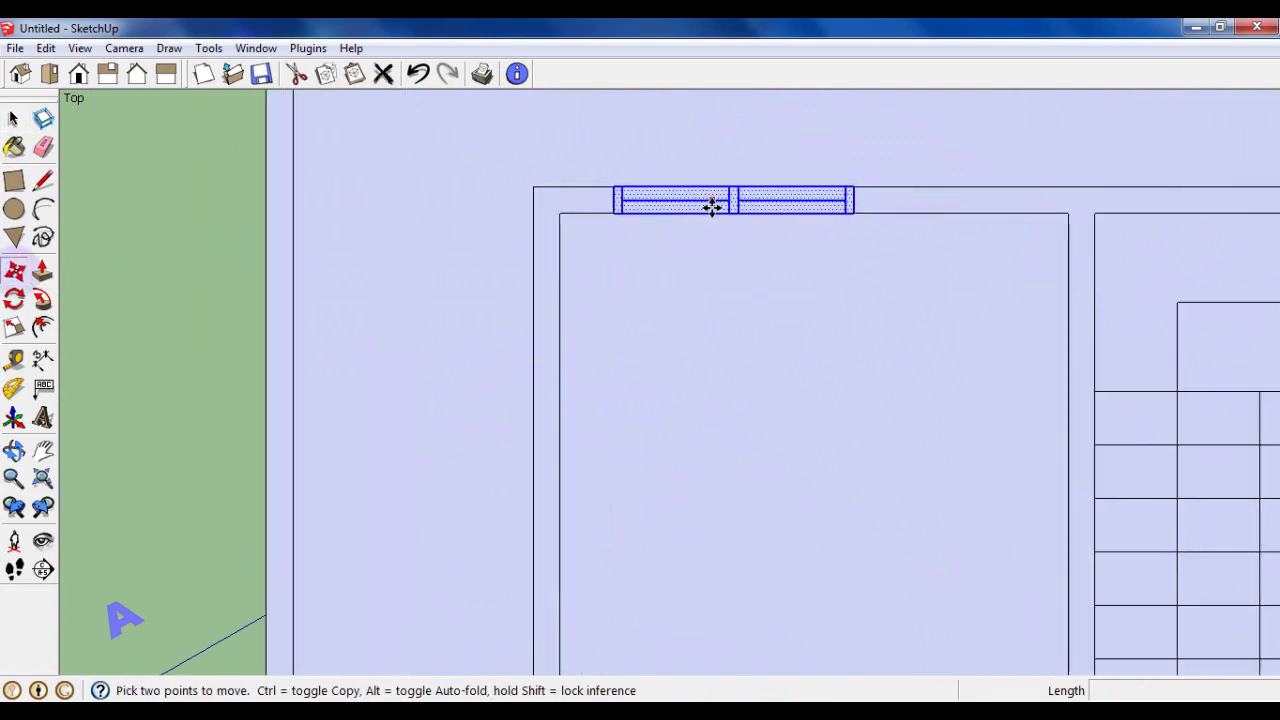
scroll(745, 218, up, 2)
scroll(747, 210, up, 1)
scroll(748, 208, up, 2)
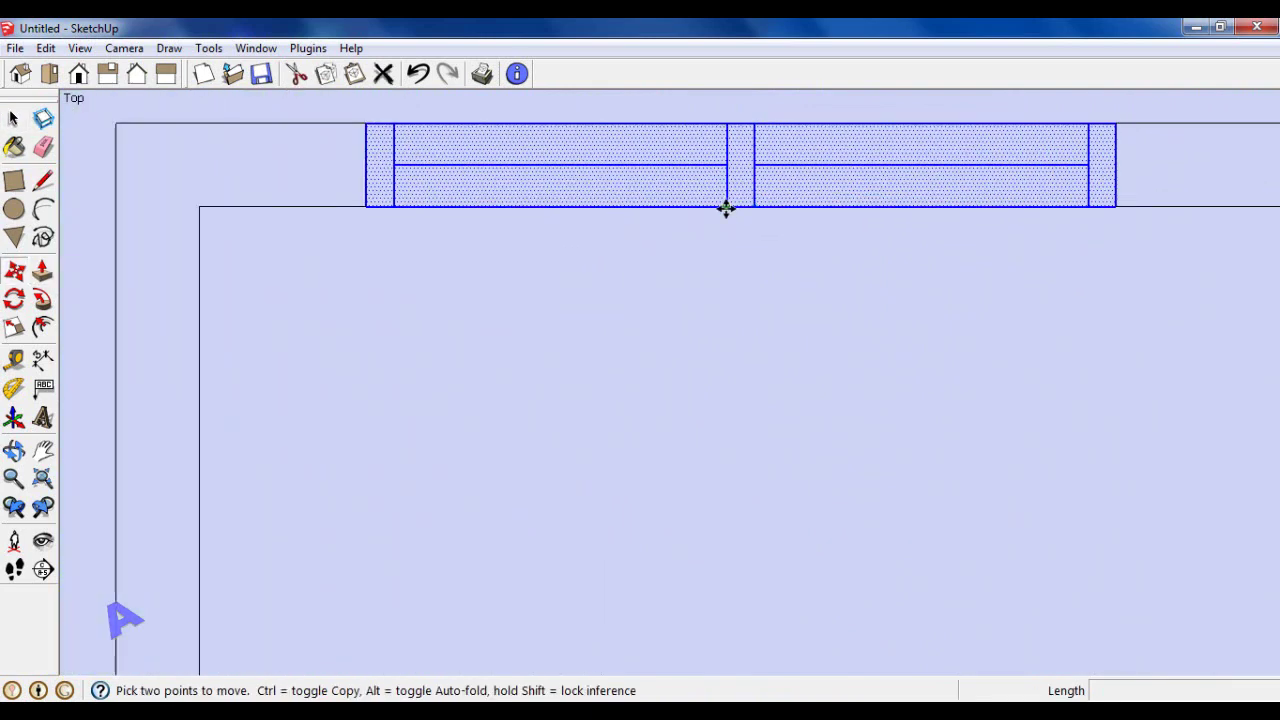
scroll(726, 208, up, 2)
click(753, 203)
key(ctrl)
scroll(528, 223, down, 2)
scroll(528, 223, down, 3)
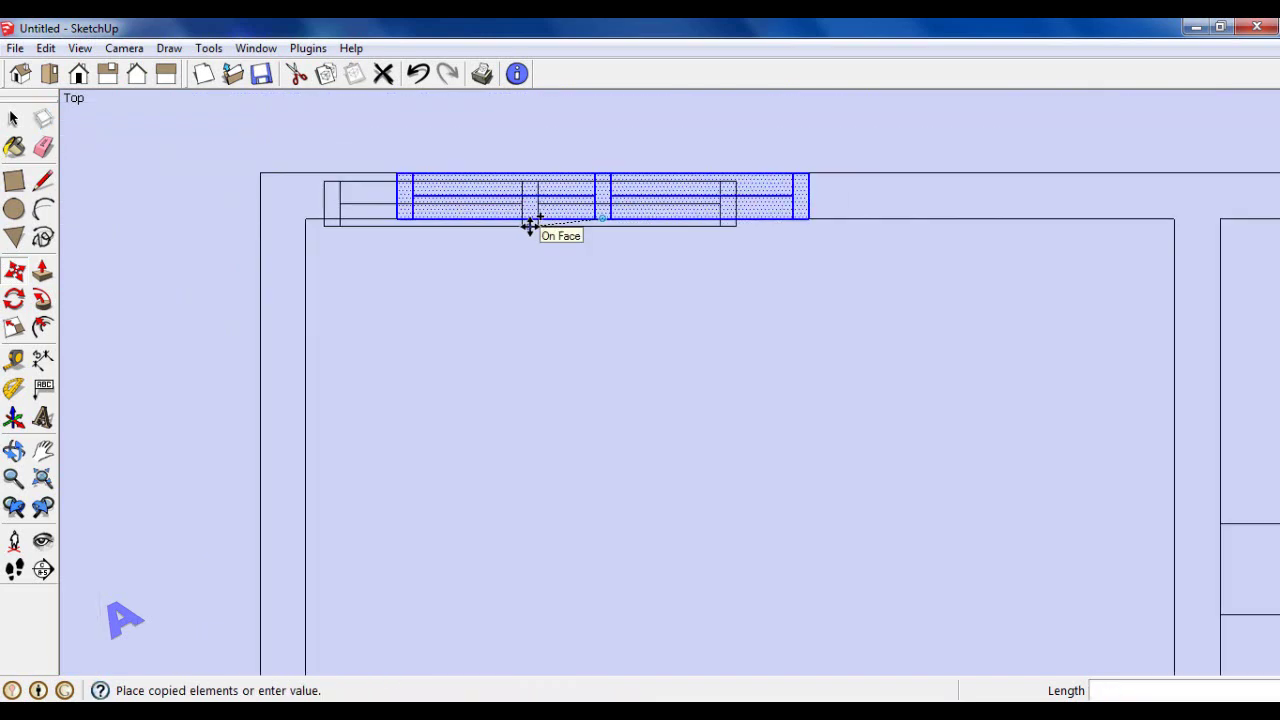
scroll(534, 229, down, 3)
click(951, 220)
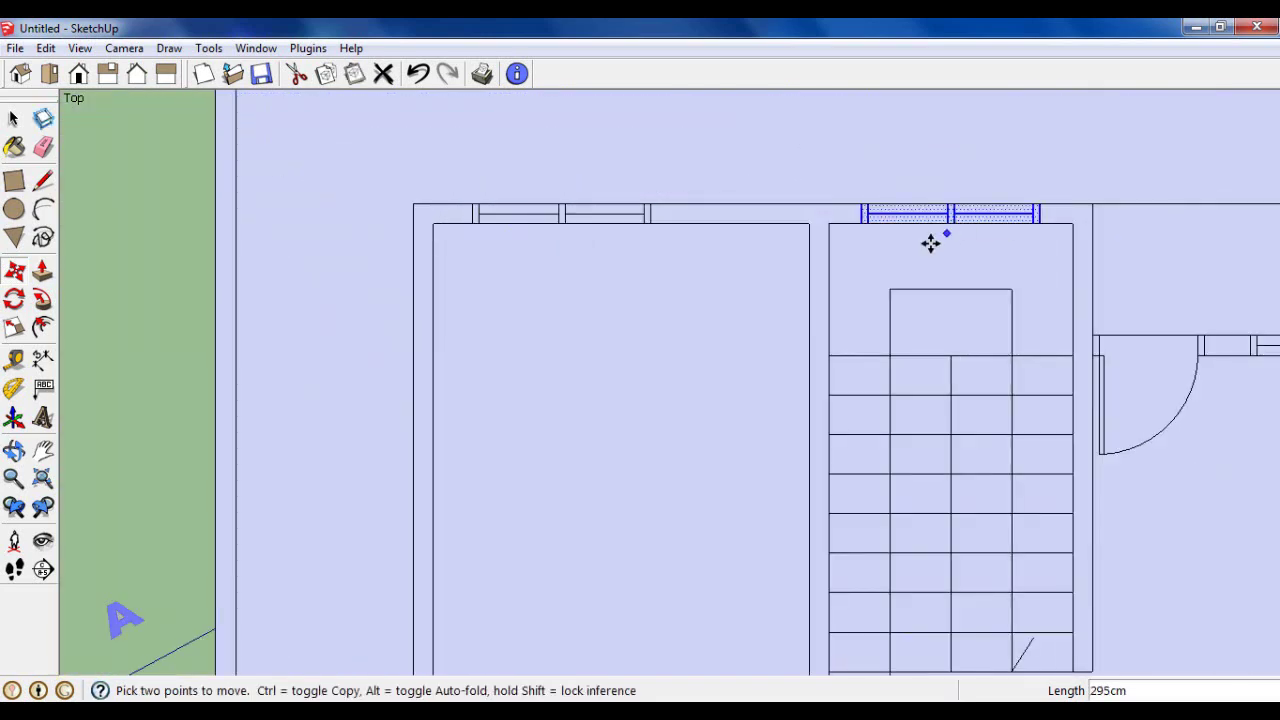
click(13, 120)
scroll(872, 210, down, 2)
scroll(840, 200, down, 3)
scroll(822, 192, down, 1)
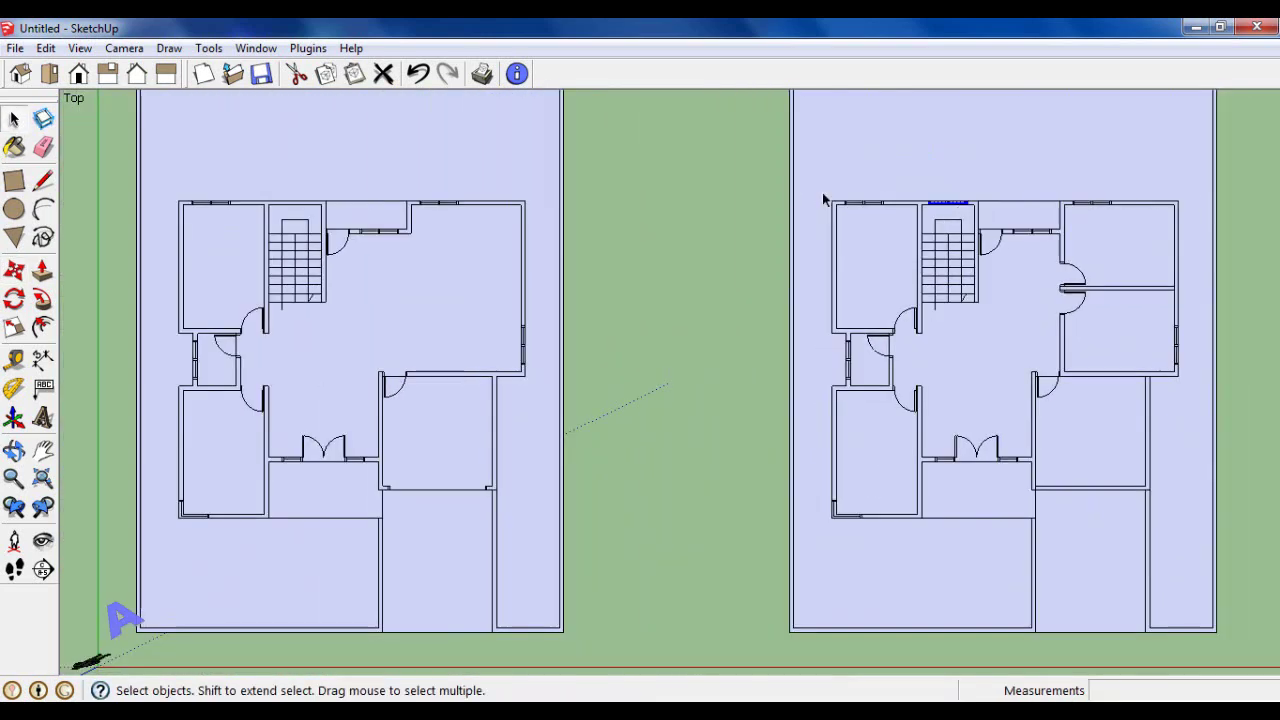
Erase the two wall lines below the right-hand rooms and the bottom inner boundary edges.
scroll(1264, 220, down, 1)
scroll(899, 284, down, 1)
scroll(1059, 435, up, 1)
scroll(1059, 435, up, 1)
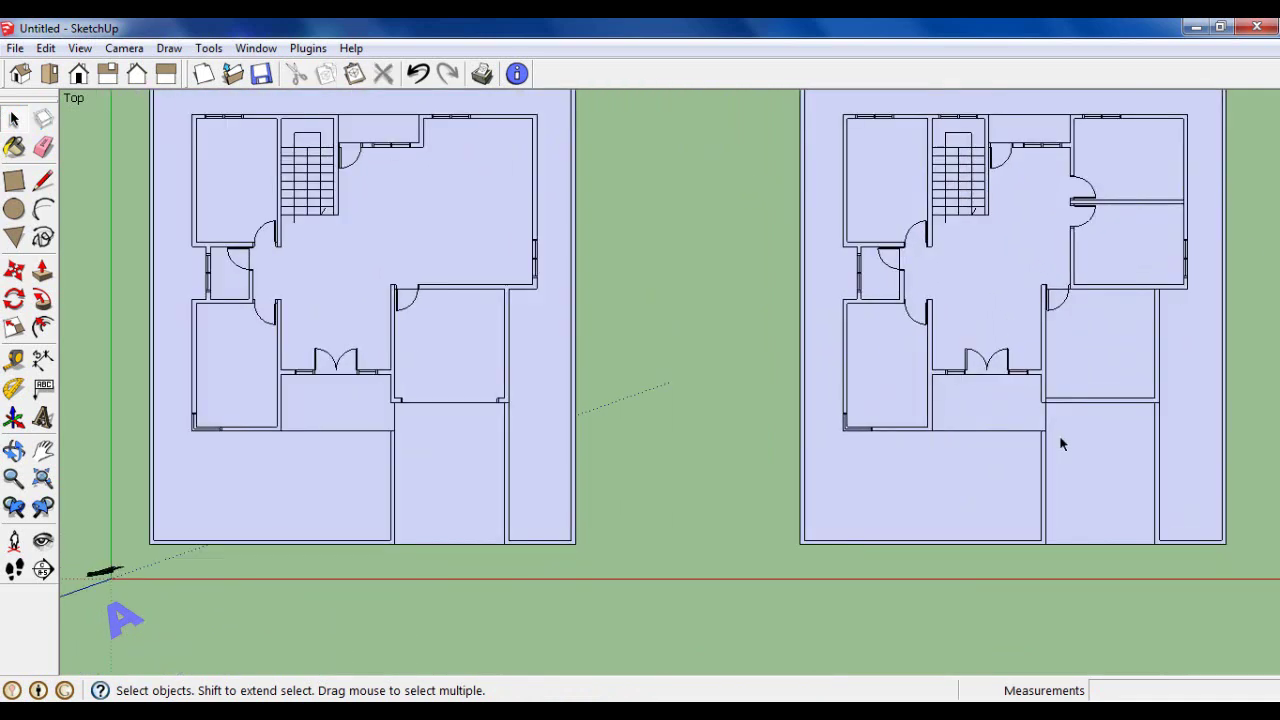
click(44, 147)
scroll(1070, 457, up, 2)
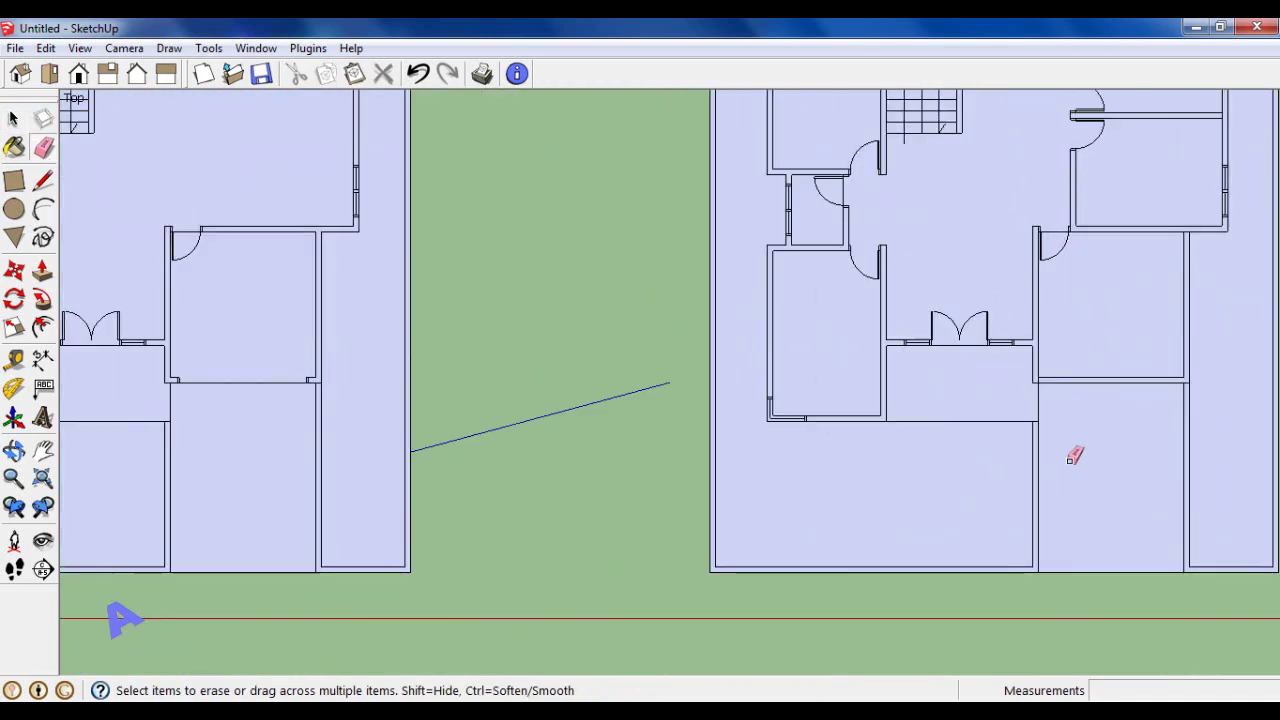
click(1040, 463)
click(1186, 474)
scroll(957, 466, down, 1)
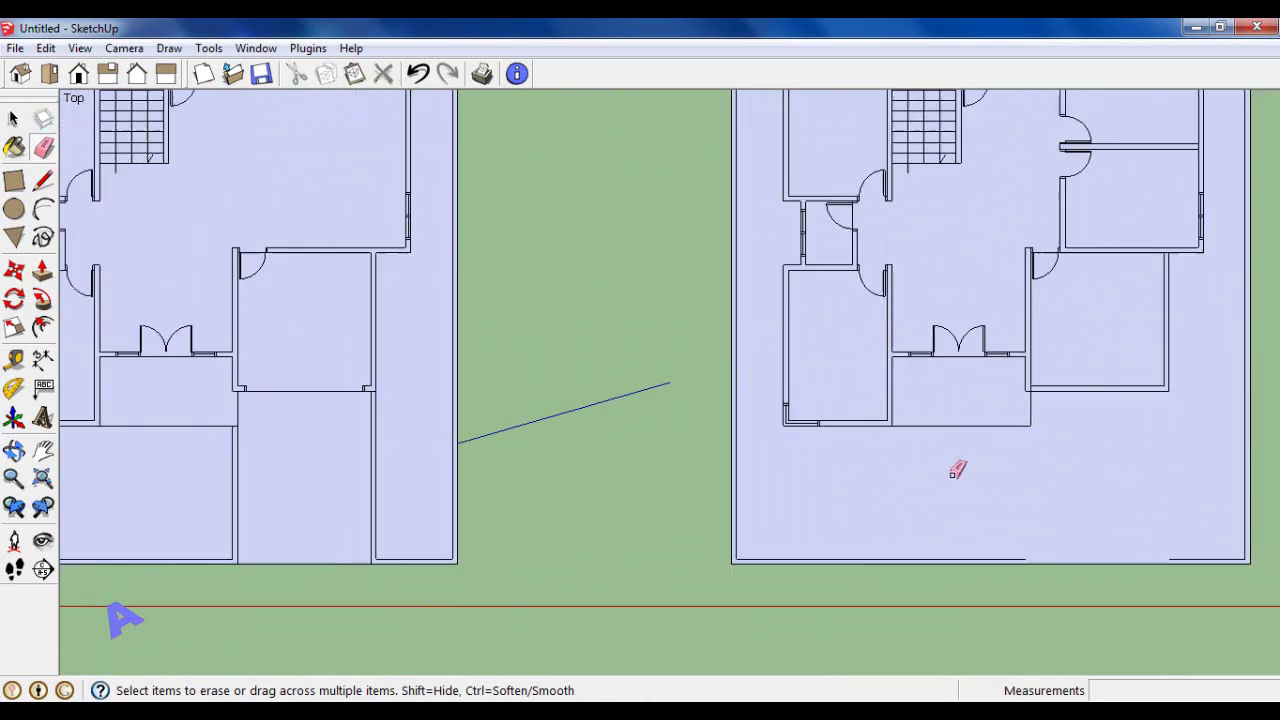
scroll(1187, 536, up, 1)
scroll(1192, 531, up, 2)
drag(1190, 534, 1186, 538)
scroll(1010, 510, down, 1)
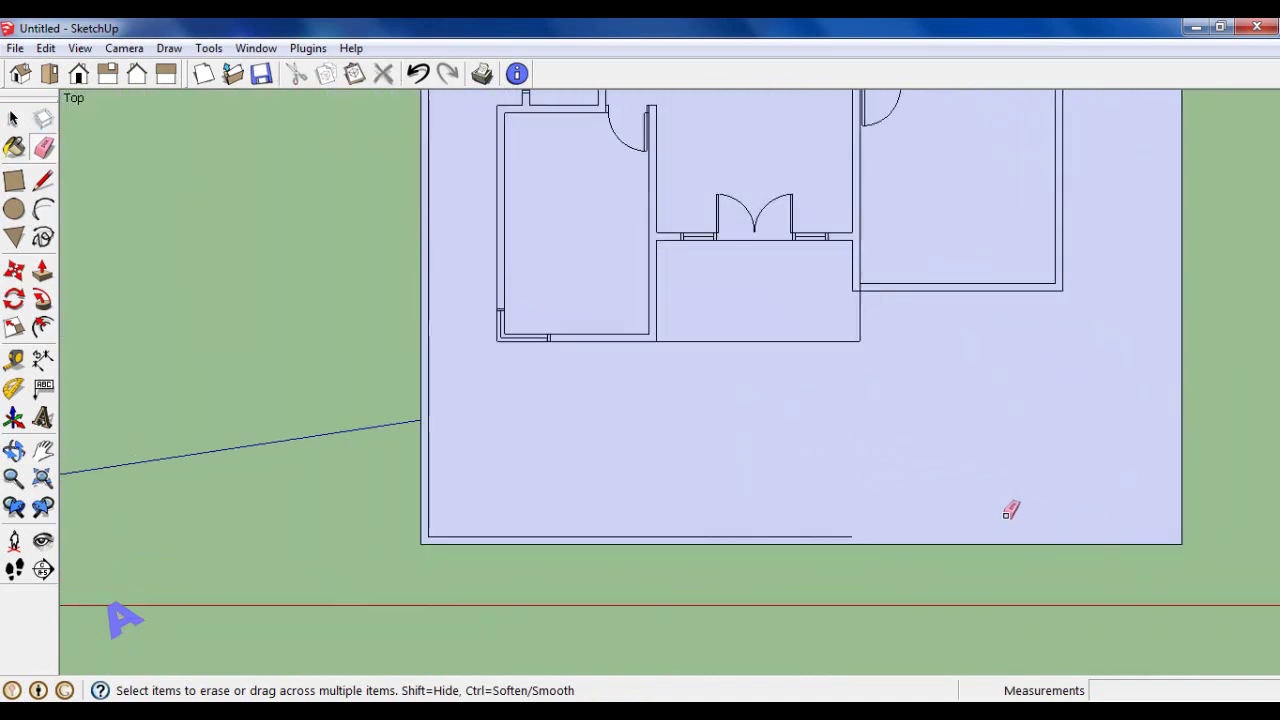
click(845, 535)
scroll(840, 500, down, 1)
scroll(567, 385, up, 1)
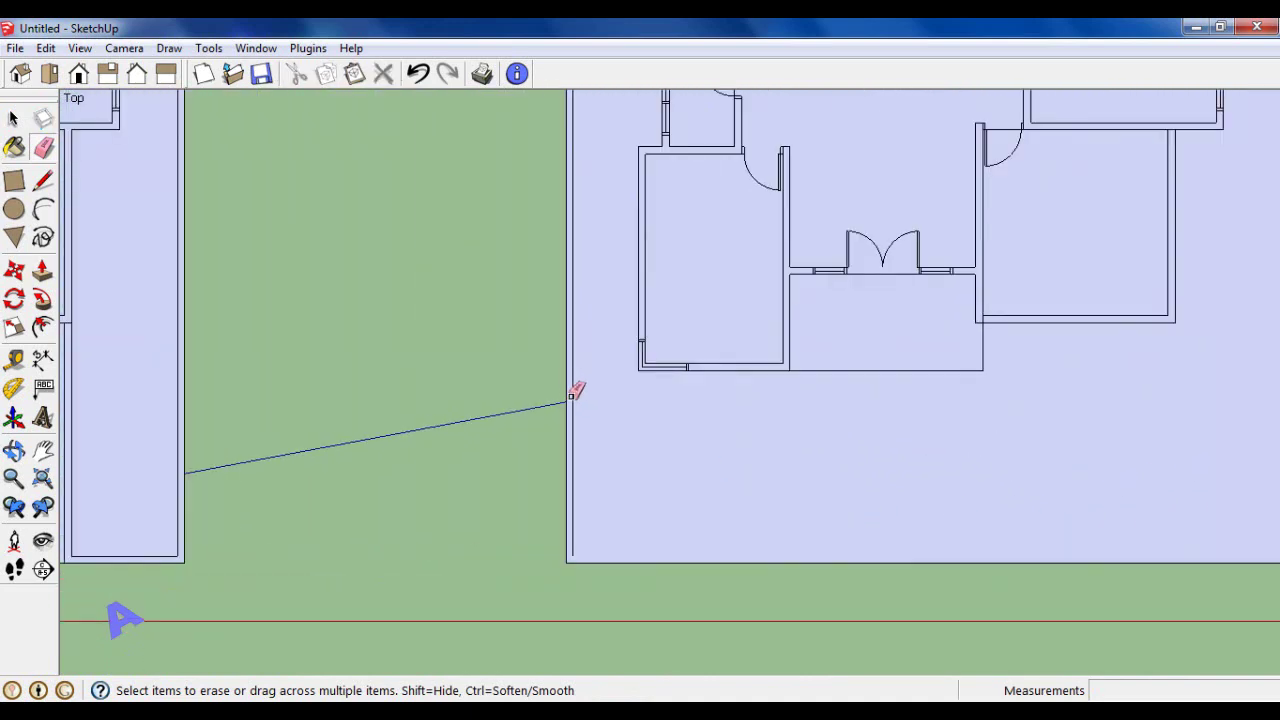
scroll(766, 437, down, 2)
scroll(923, 157, up, 2)
scroll(910, 174, up, 1)
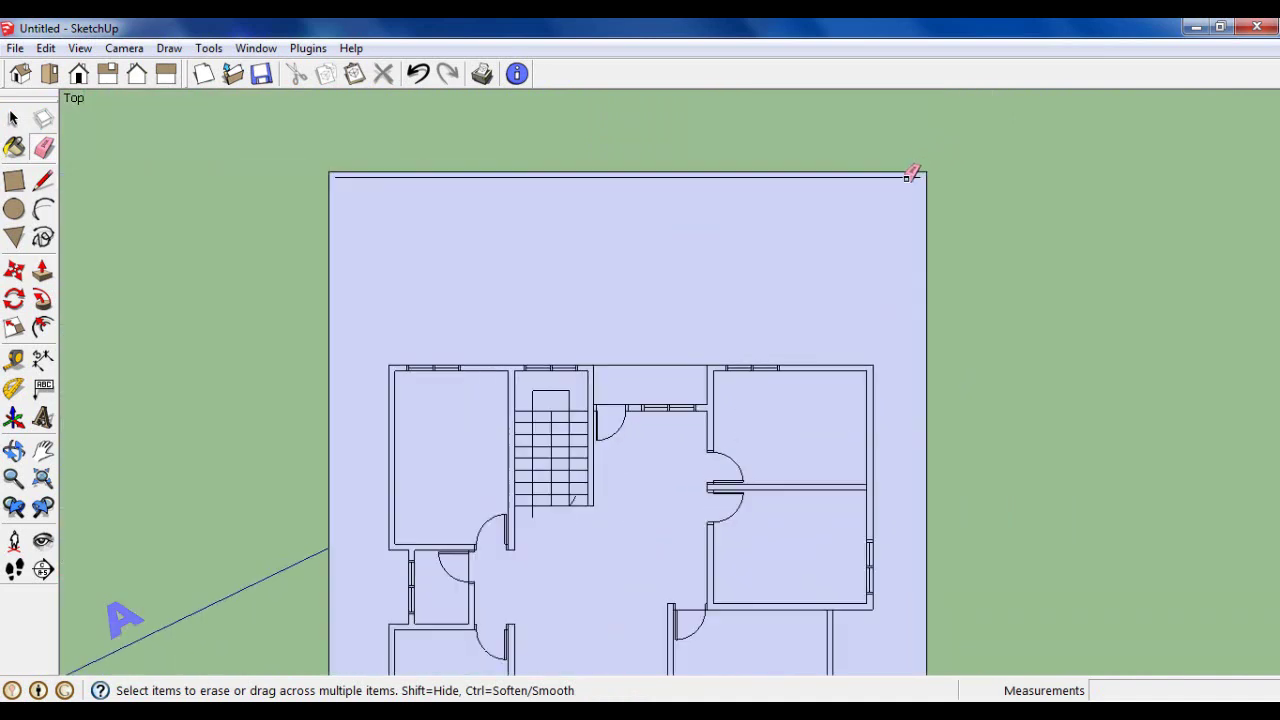
scroll(910, 176, down, 2)
scroll(314, 126, down, 1)
Draw a new 27cm diagonal stair mark at the left stair column's corner.
click(13, 118)
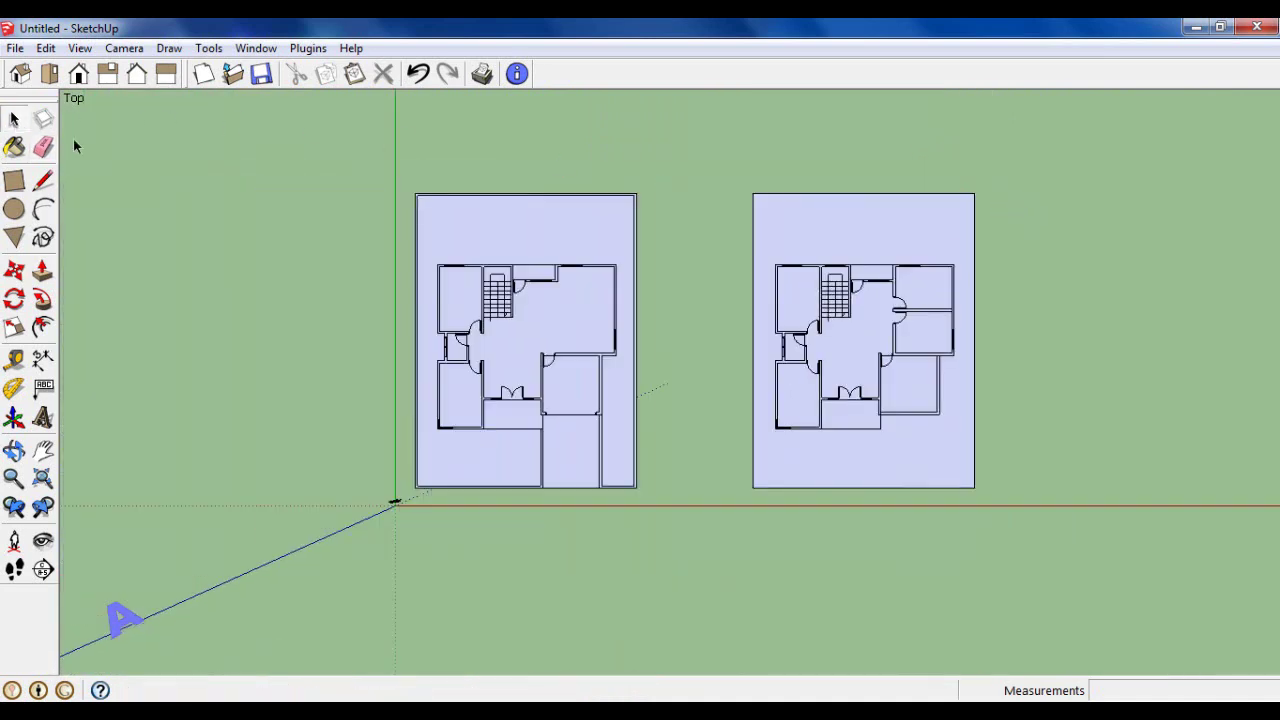
scroll(731, 317, down, 1)
scroll(731, 317, up, 2)
scroll(811, 343, up, 1)
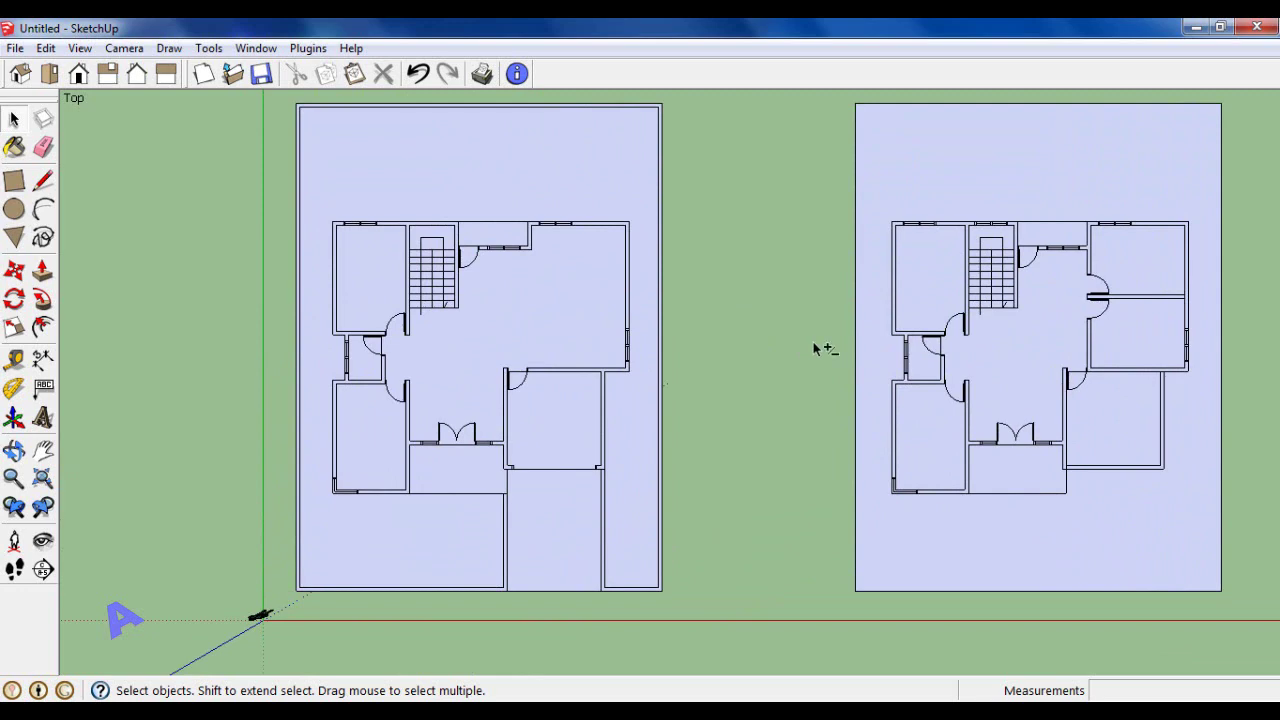
scroll(1005, 336, down, 1)
scroll(990, 328, up, 2)
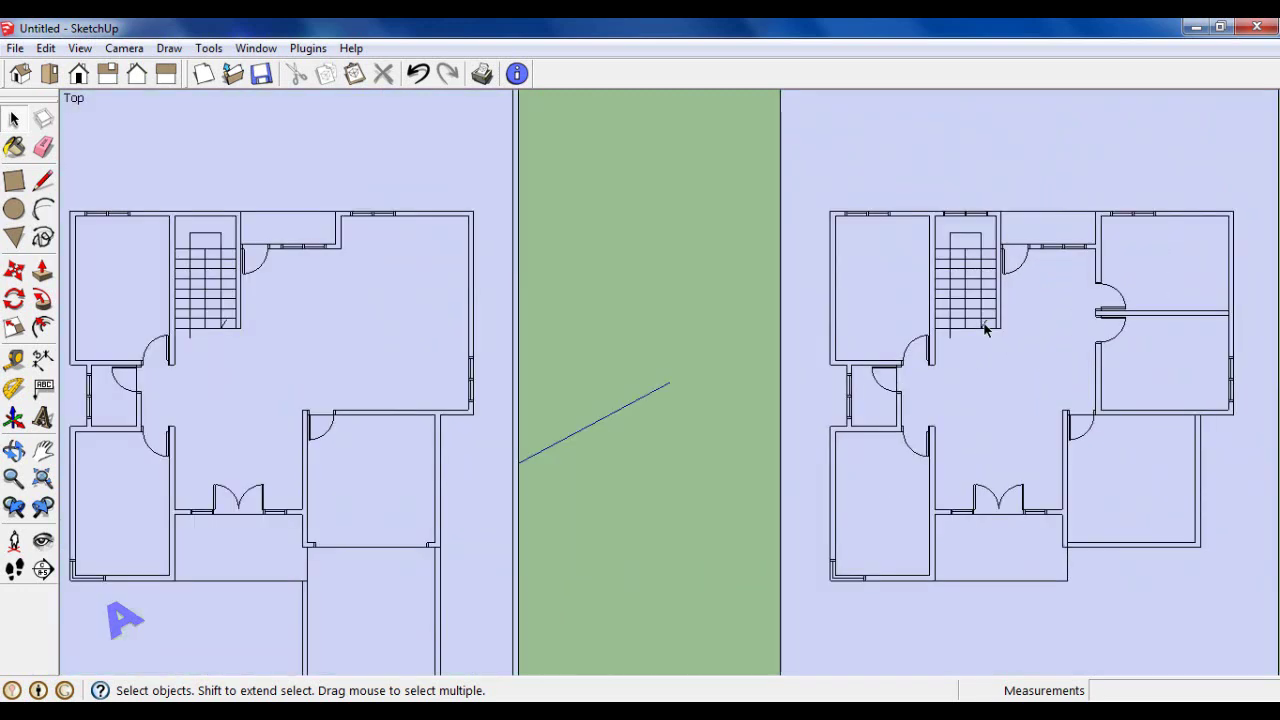
scroll(984, 330, up, 3)
scroll(984, 330, down, 1)
click(42, 180)
scroll(988, 390, up, 1)
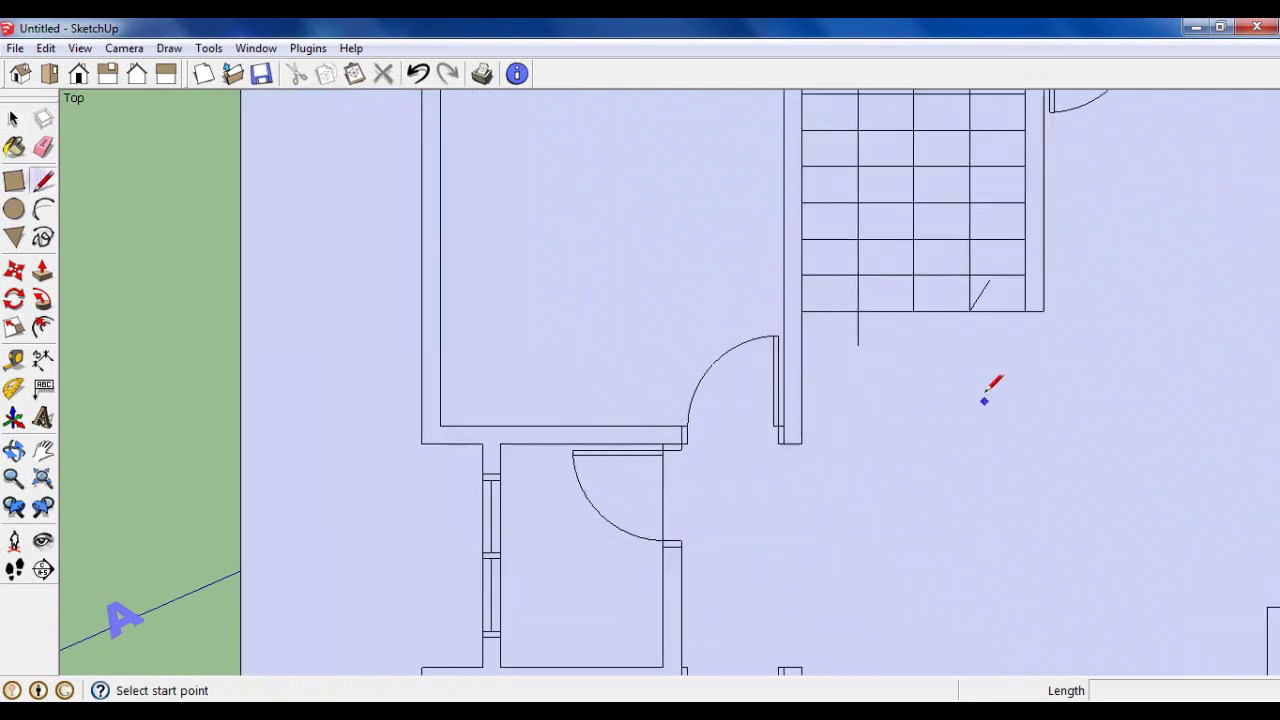
scroll(964, 293, up, 1)
click(964, 293)
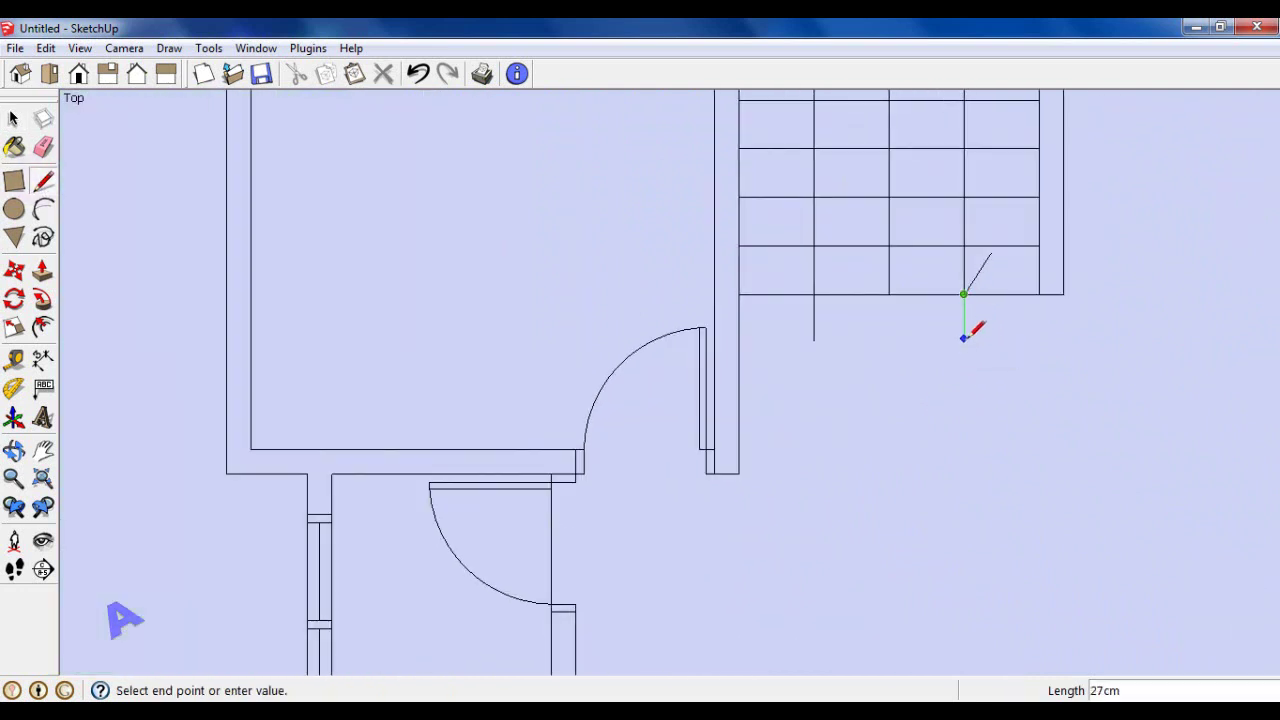
scroll(827, 268, up, 2)
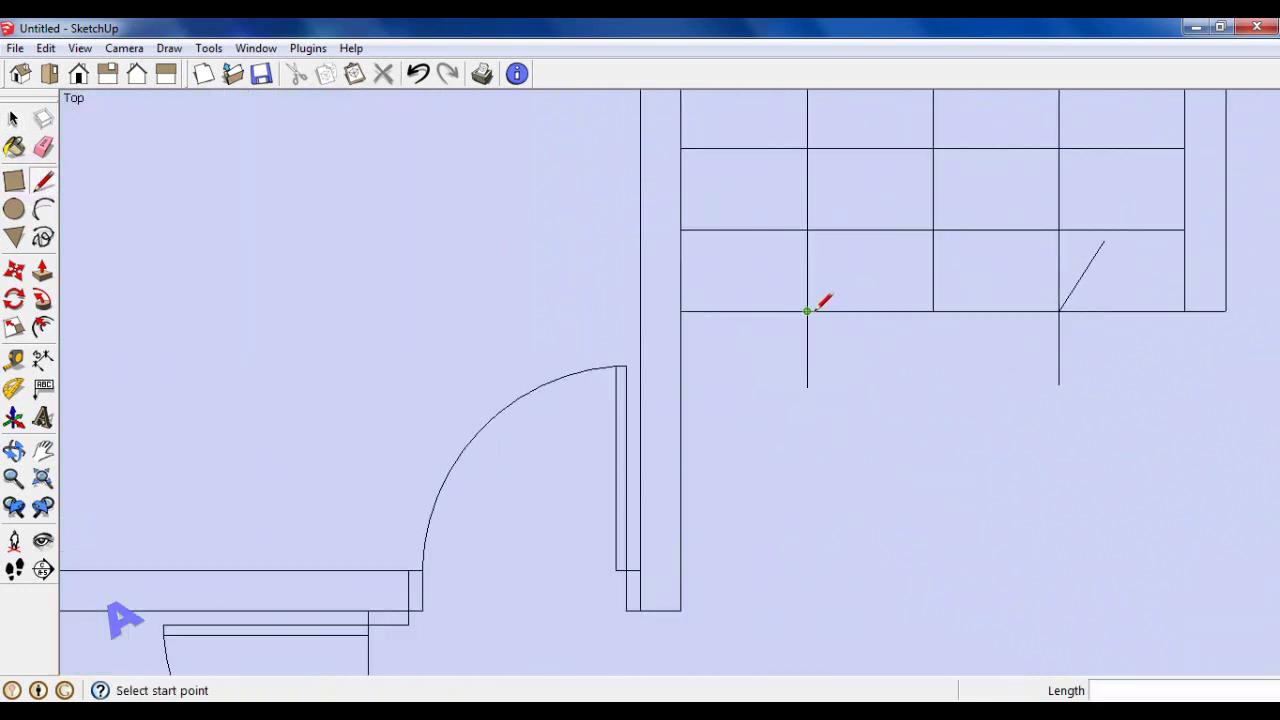
click(807, 311)
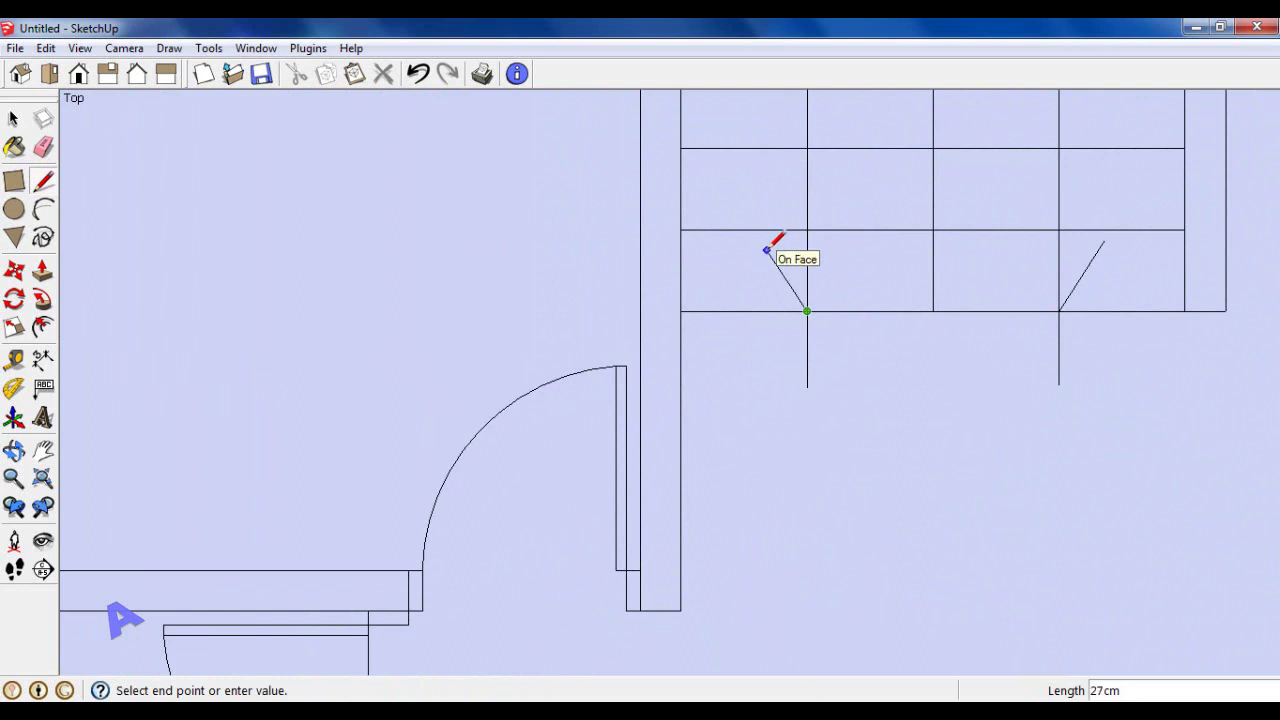
Erase the leftover vertical line below the stairs and the old right diagonal mark.
click(44, 147)
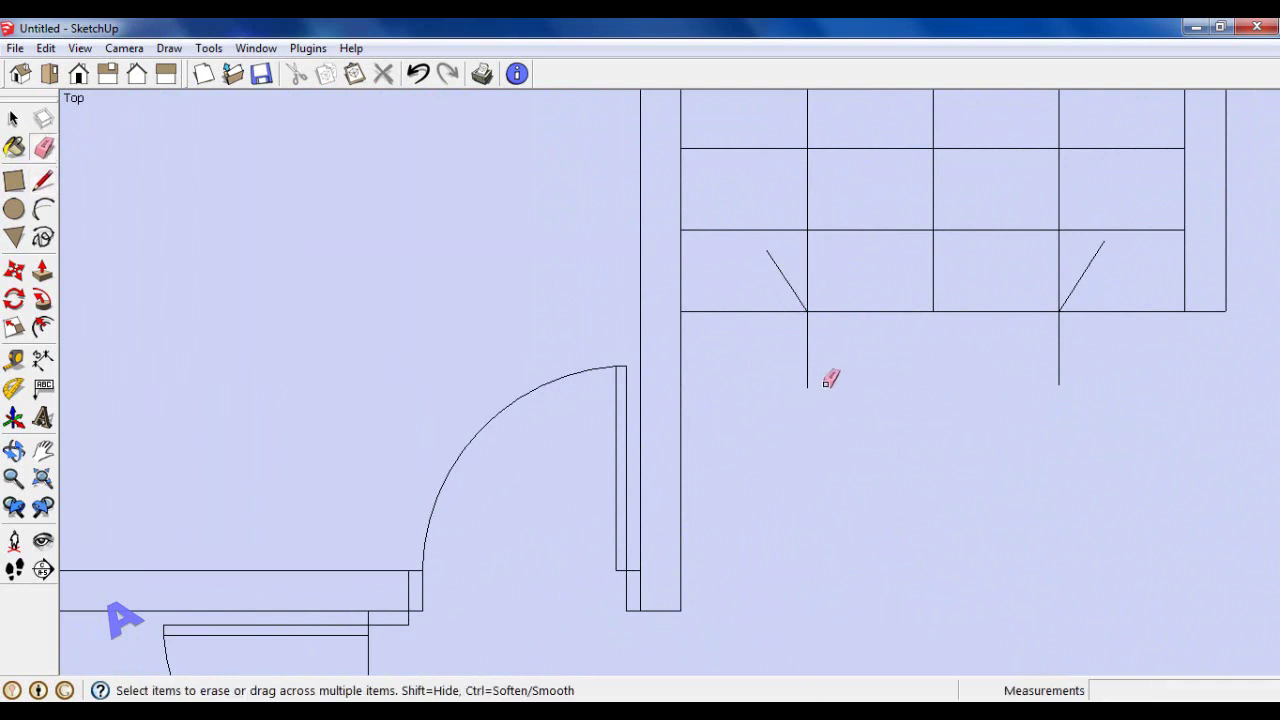
click(808, 378)
click(1088, 275)
scroll(1051, 386, down, 1)
scroll(1006, 349, down, 2)
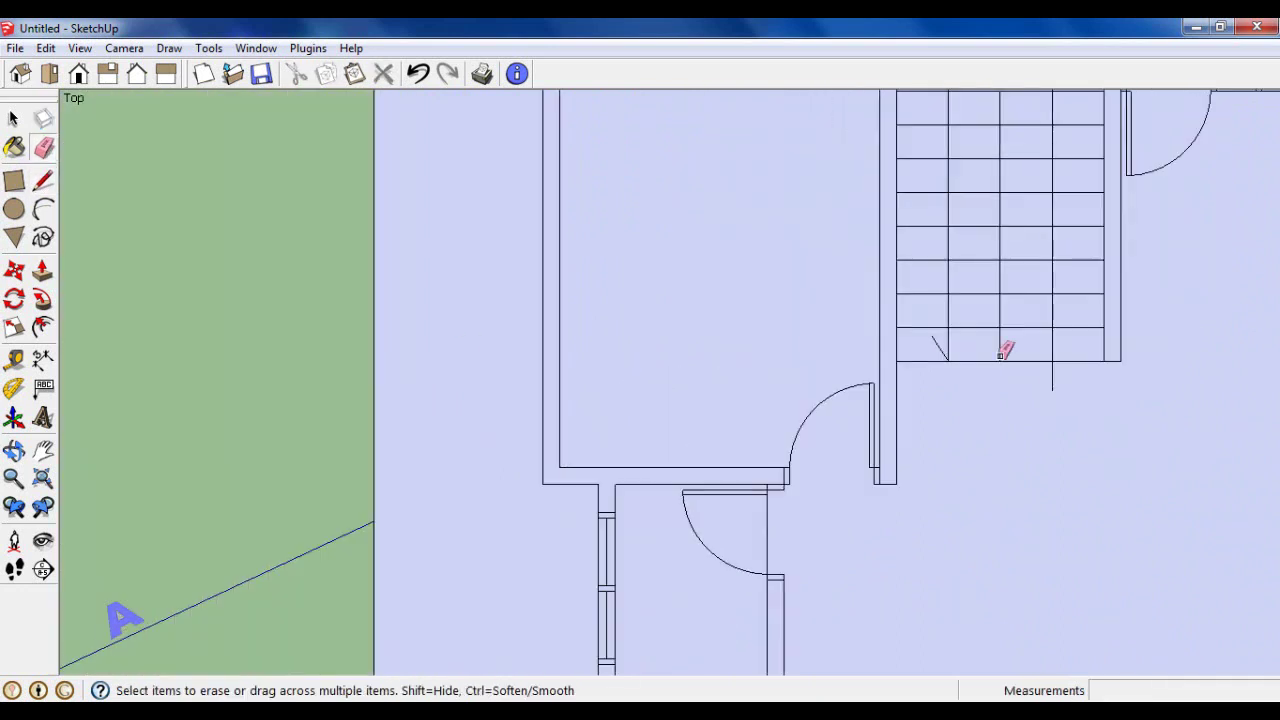
scroll(1006, 349, down, 2)
click(14, 120)
scroll(860, 262, down, 1)
scroll(860, 262, down, 2)
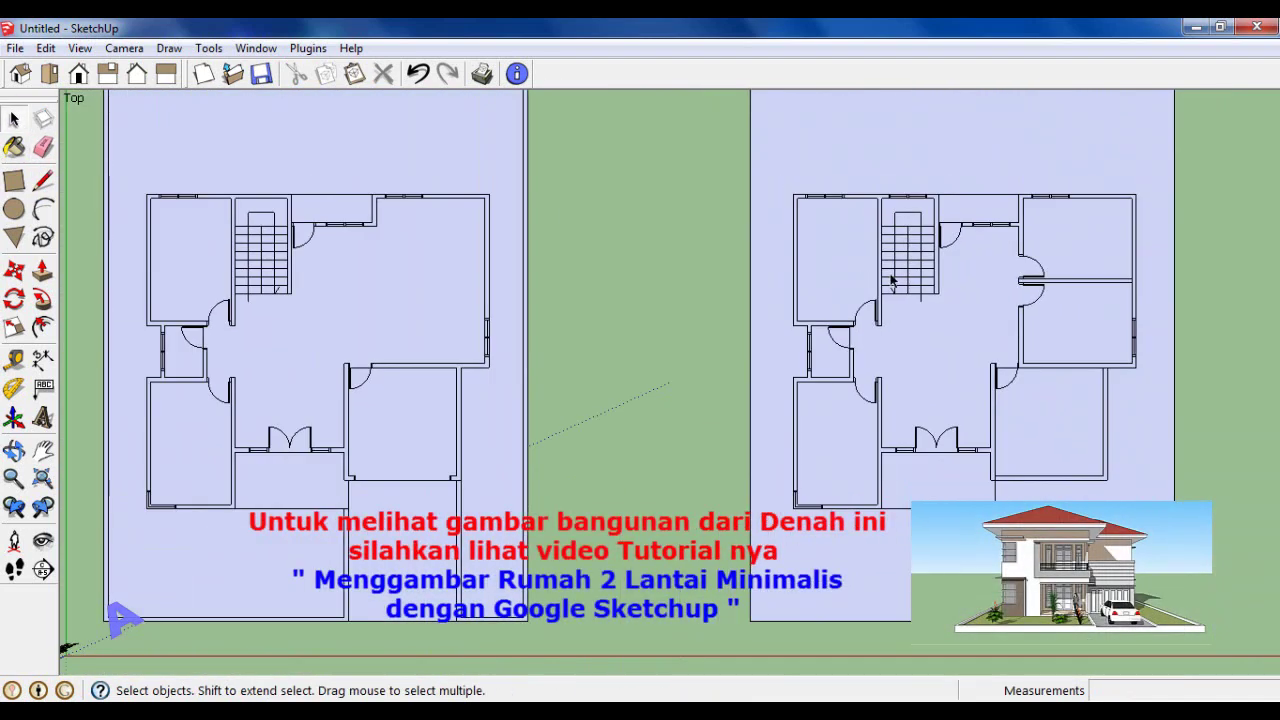
scroll(814, 328, down, 2)
scroll(814, 328, up, 1)
scroll(816, 337, down, 2)
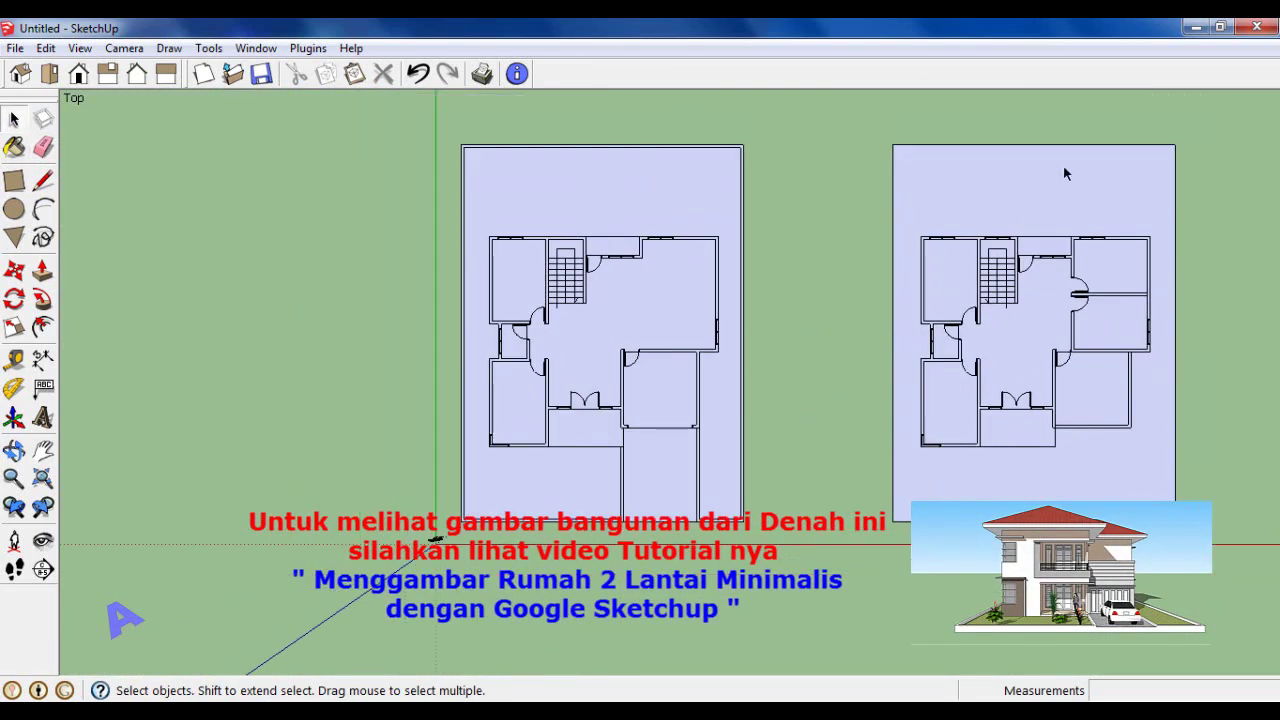
scroll(1065, 170, up, 1)
scroll(1065, 174, up, 2)
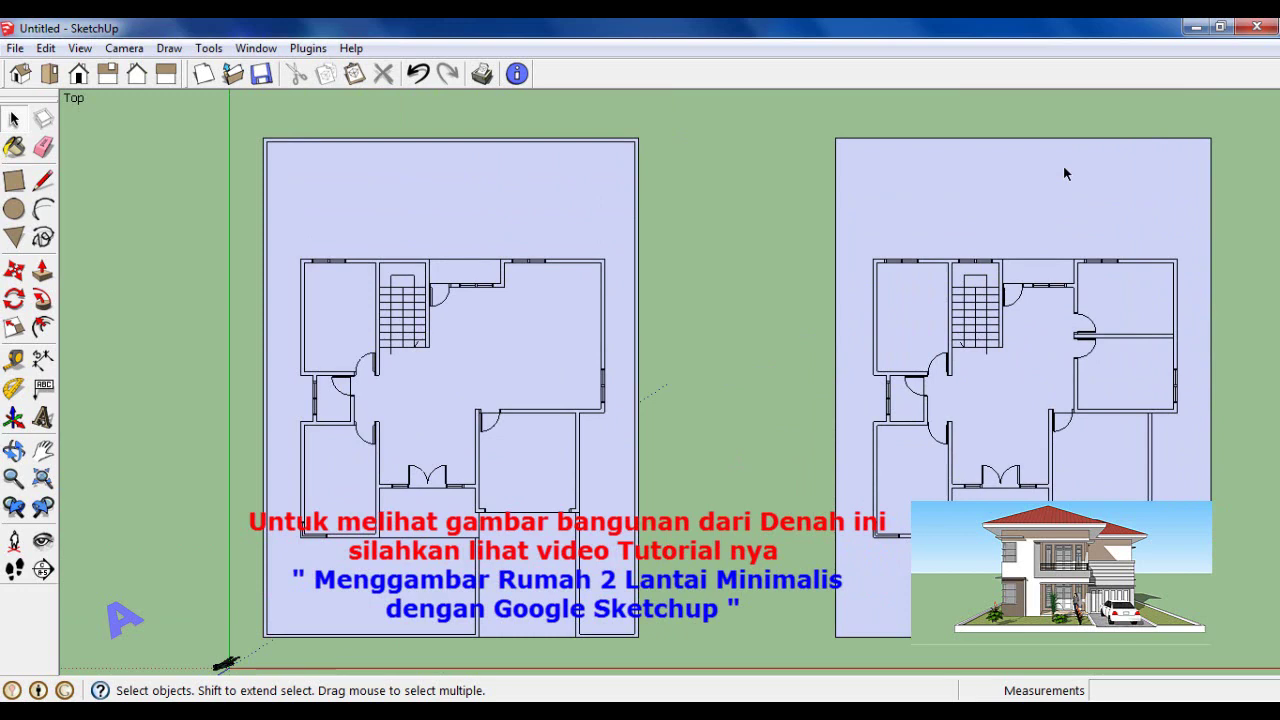